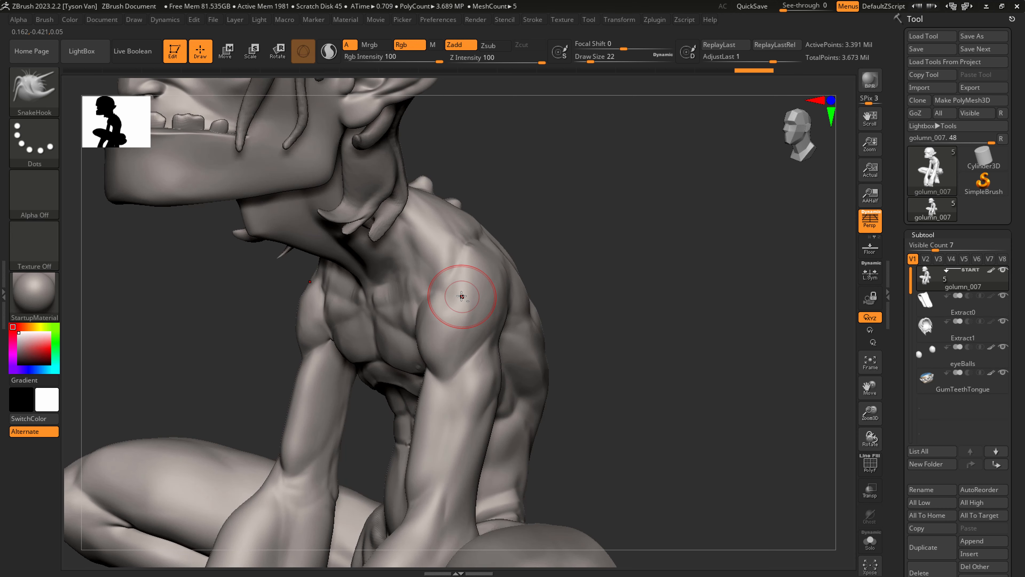
Reshape the top of the shoulder with the SnakeHook brush at a draw size of about 41.
key(s)
drag(462, 245, 467, 244)
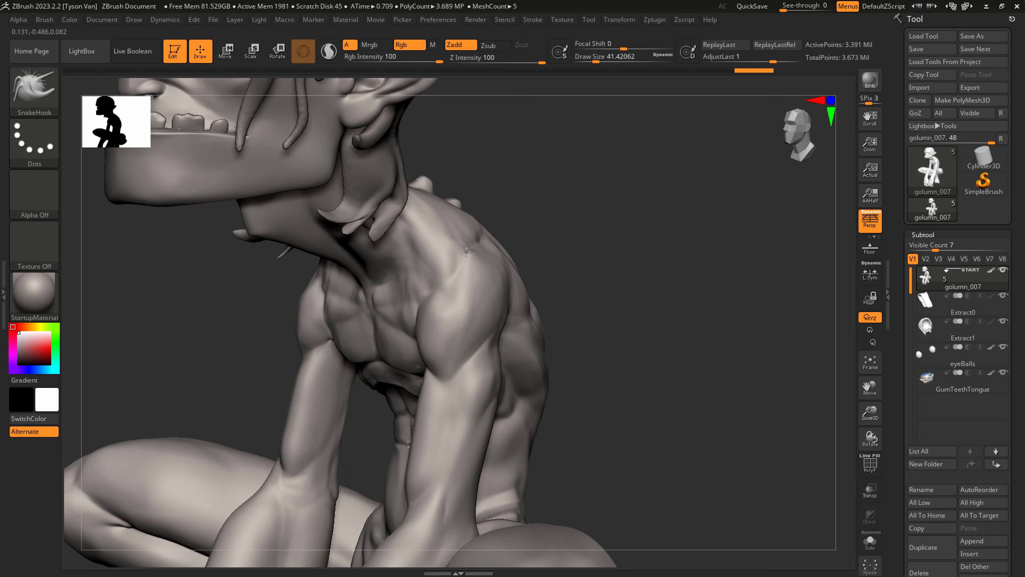
Carve a crease over the top of the shoulder with DamStandard at draw size 23 and soften it at a lower subdivision level.
mouse_move(465, 251)
right_down()
mouse_move(503, 257)
mouse_move(492, 286)
right_up()
key(b)
key(d)
key(s)
key(s)
drag(492, 287, 443, 267)
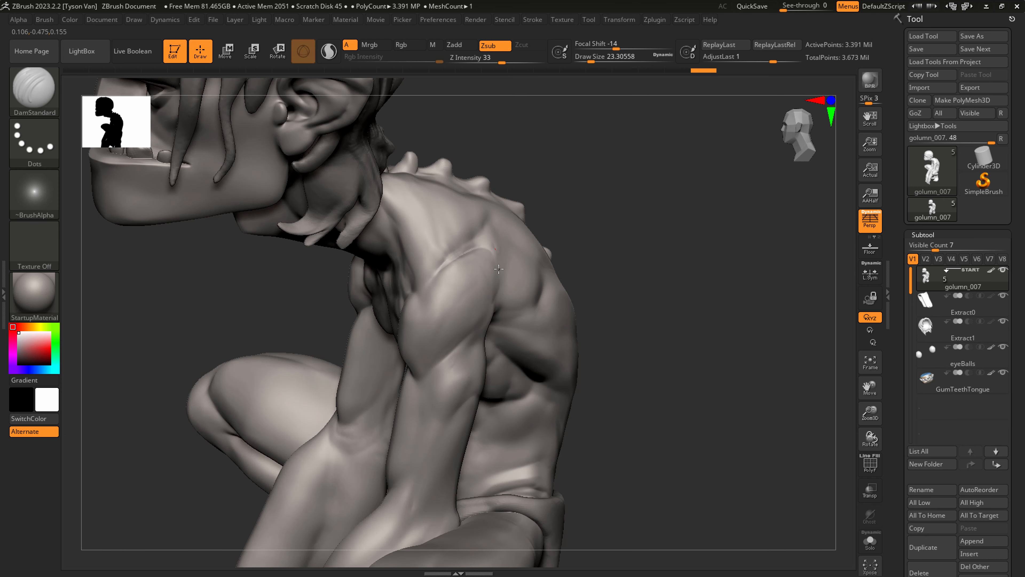
key(shift)
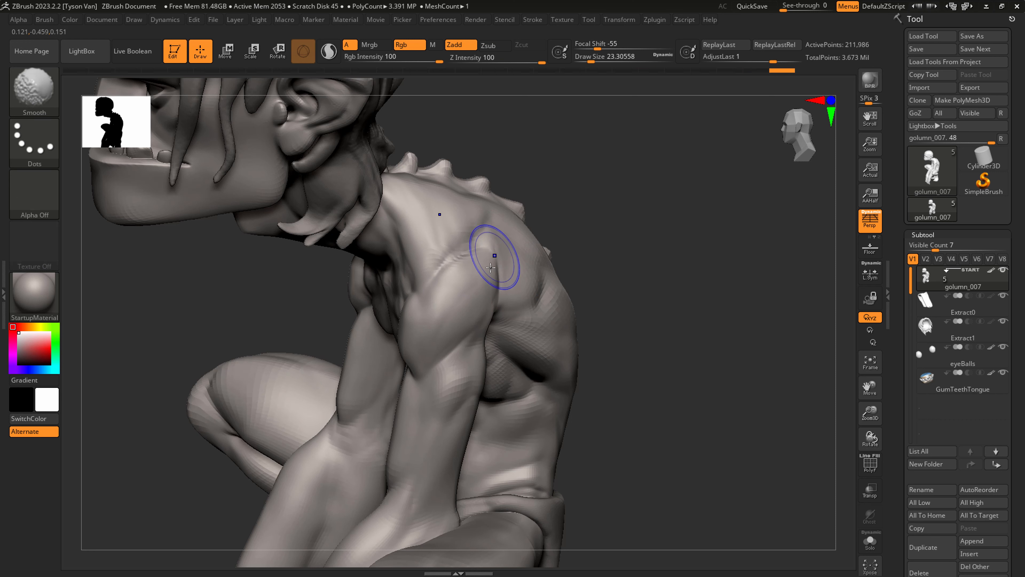
shift+drag(471, 258, 491, 262)
Refine the shoulder crease with DamStandard and Smooth at a draw size of about 14.
key(s)
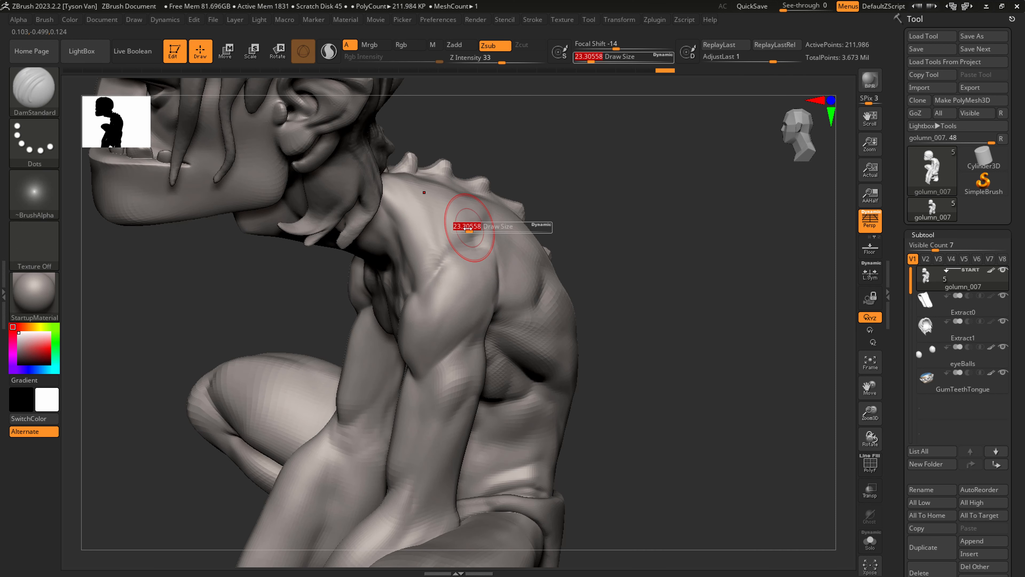
drag(471, 228, 456, 233)
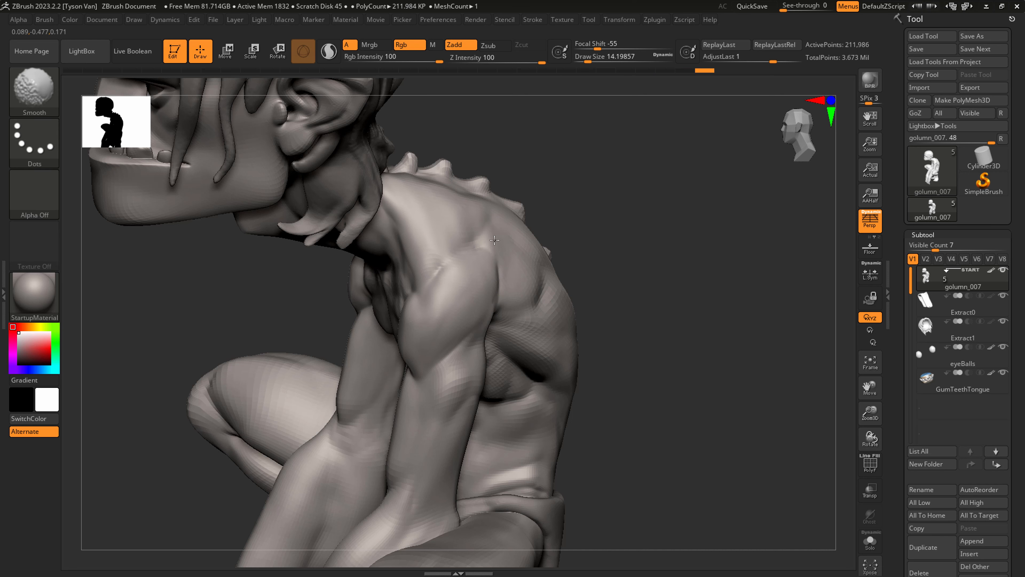
right_drag(510, 298, 482, 261)
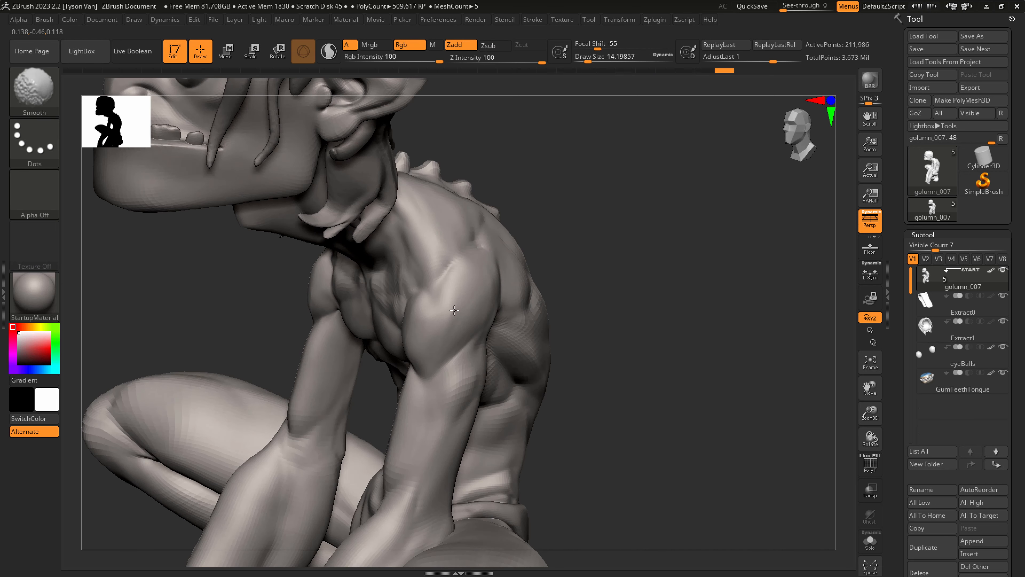
Carve the crease above the back of the deltoid with DamStandard at draw size 28.75.
mouse_move(452, 318)
right_down()
mouse_move(510, 271)
mouse_move(499, 268)
right_up()
key(b)
key(s)
key(h)
key(b)
key(d)
key(s)
key(s)
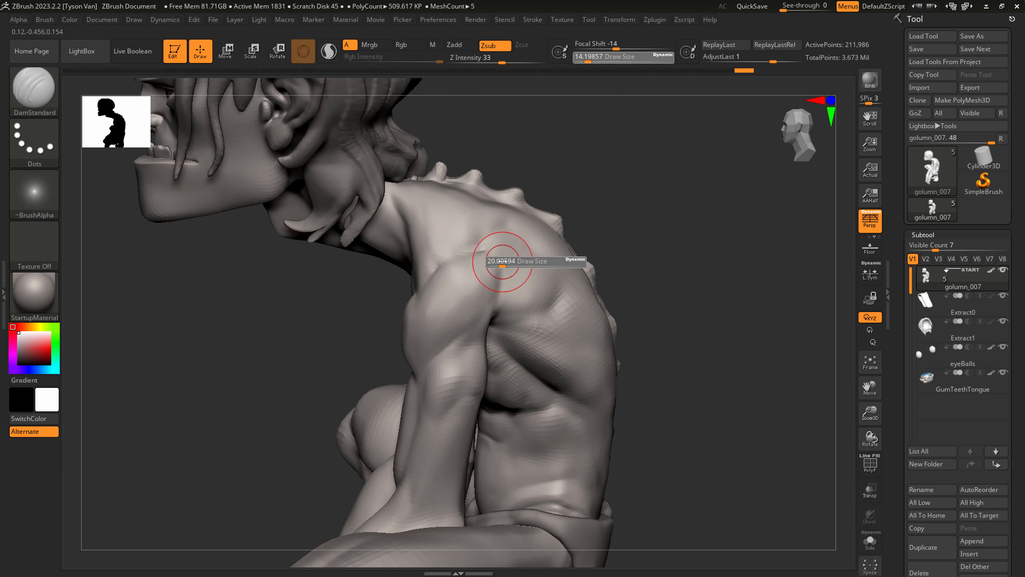
drag(492, 257, 486, 247)
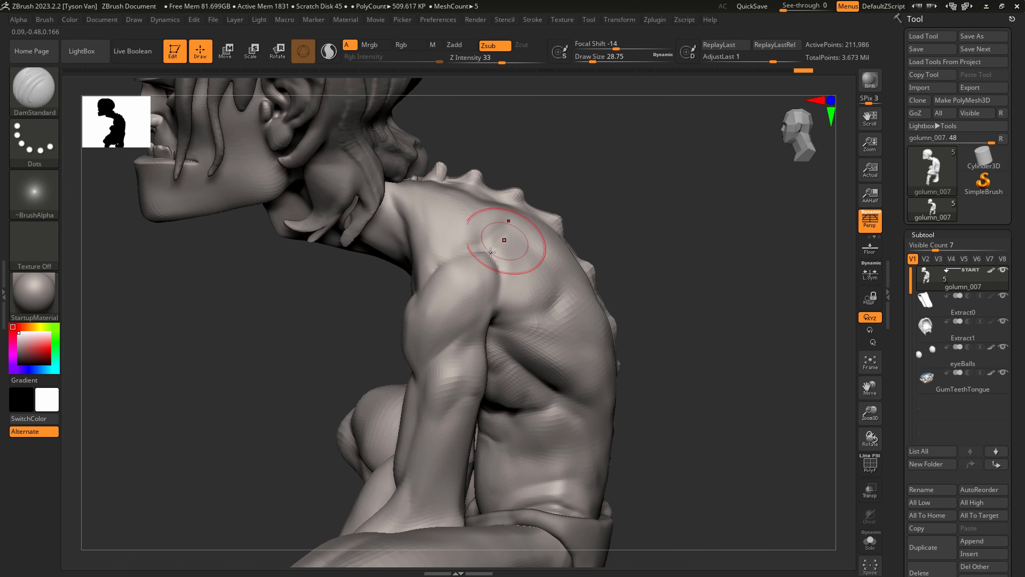
Carve a groove along the upper edge of the shoulder blade and soften it with Smooth at draw size 9.
mouse_move(492, 247)
right_down()
mouse_move(465, 246)
mouse_move(527, 226)
right_up()
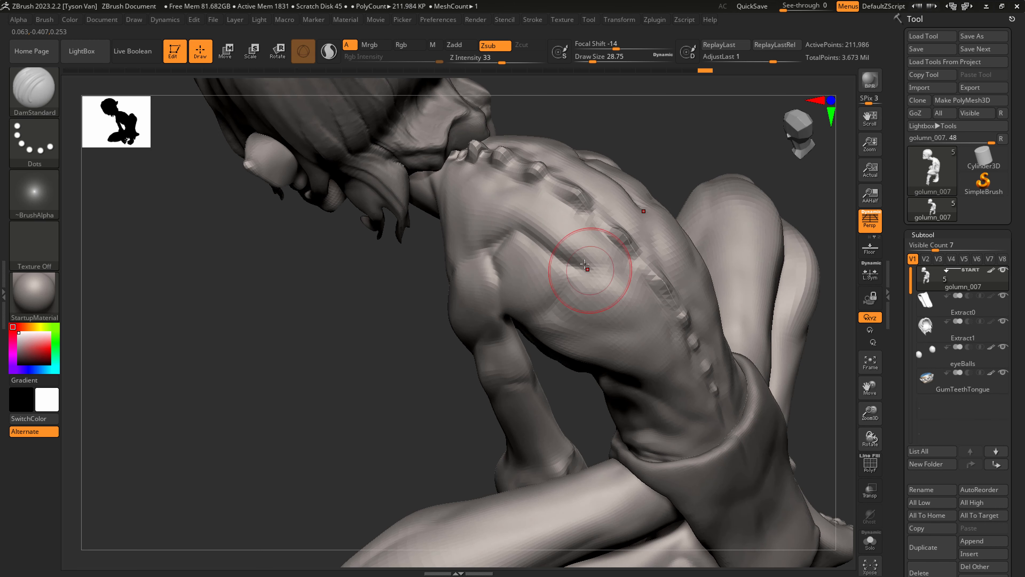
key(shift)
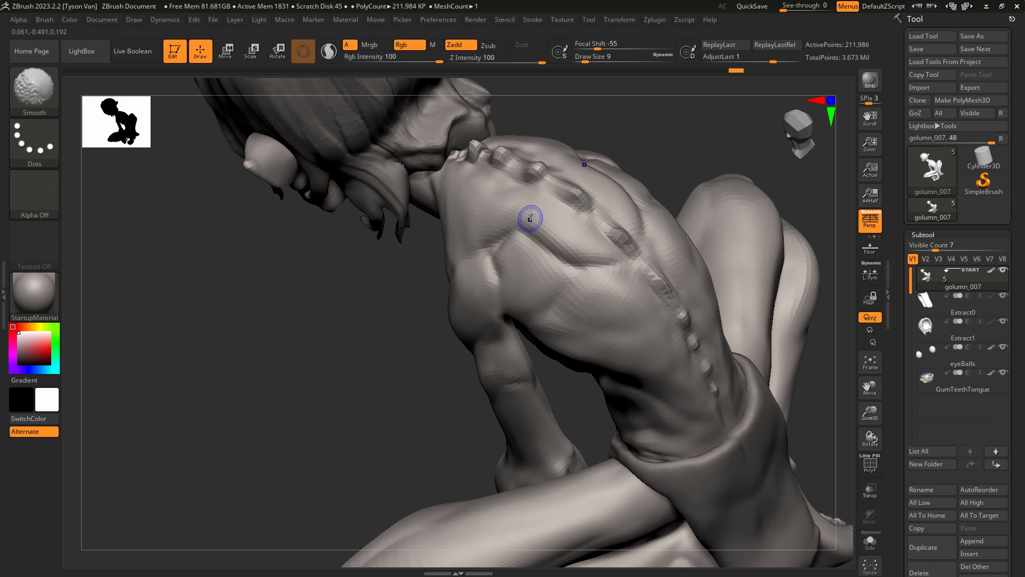
shift+drag(584, 250, 593, 250)
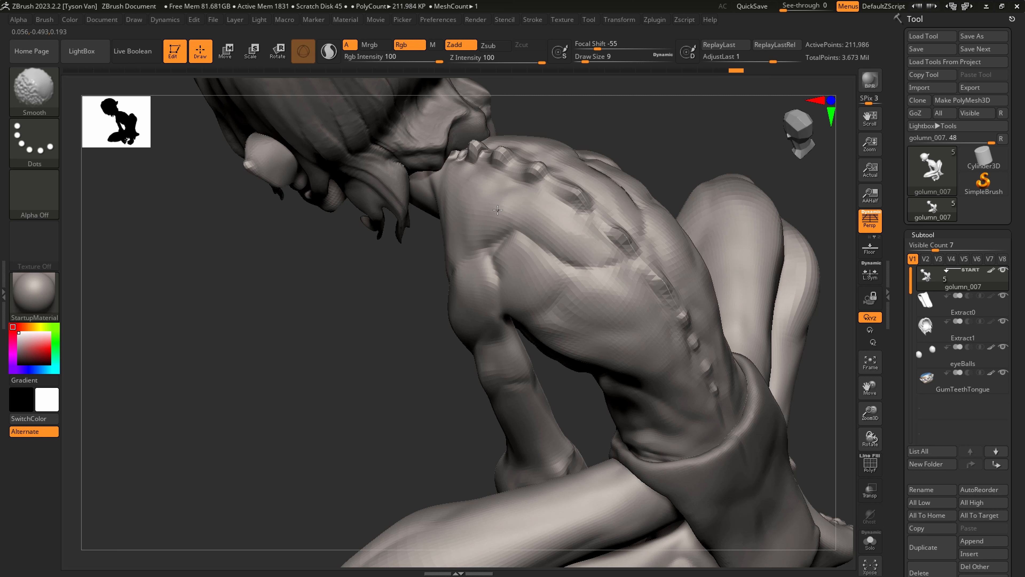
shift+drag(489, 240, 591, 259)
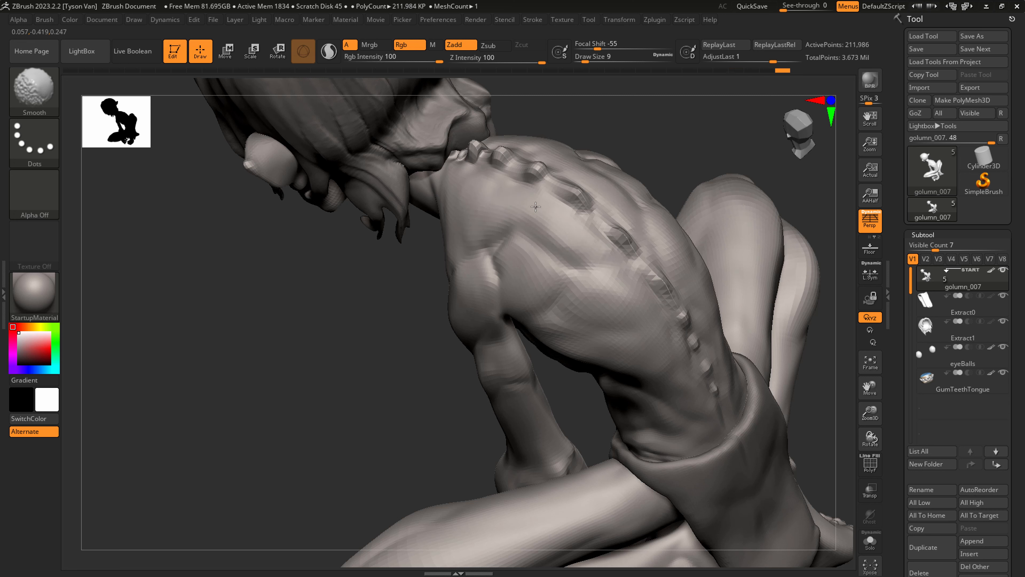
Reshape the top and rear of the shoulder with SnakeHook, finishing at a draw size of about 20.
mouse_move(536, 206)
right_down()
mouse_move(509, 260)
mouse_move(517, 280)
mouse_move(492, 252)
right_up()
key(b)
key(s)
key(h)
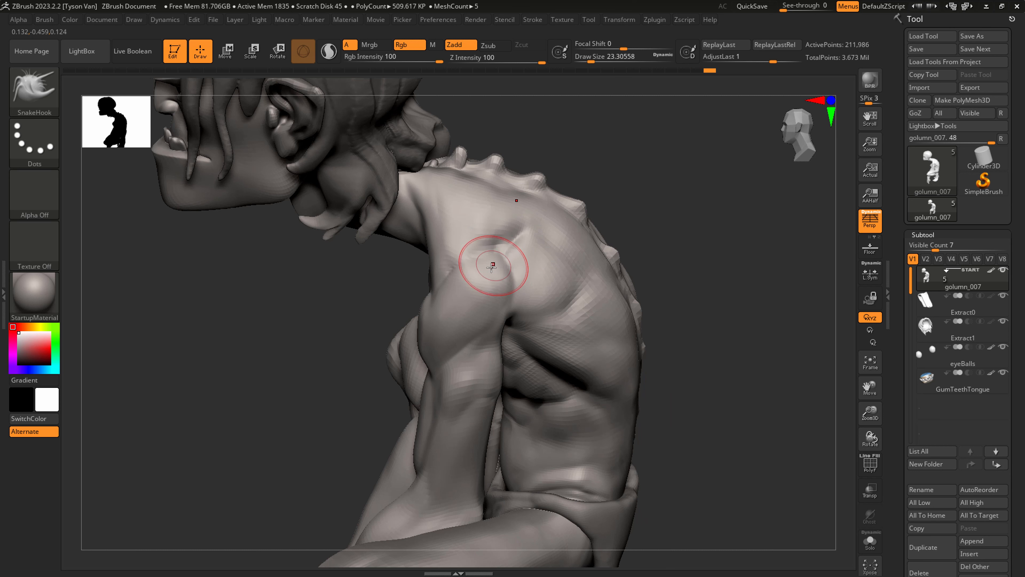
key(s)
drag(493, 273, 504, 272)
mouse_move(479, 300)
right_down()
mouse_move(485, 255)
mouse_move(460, 264)
mouse_move(469, 269)
right_up()
key(s)
drag(469, 270, 469, 267)
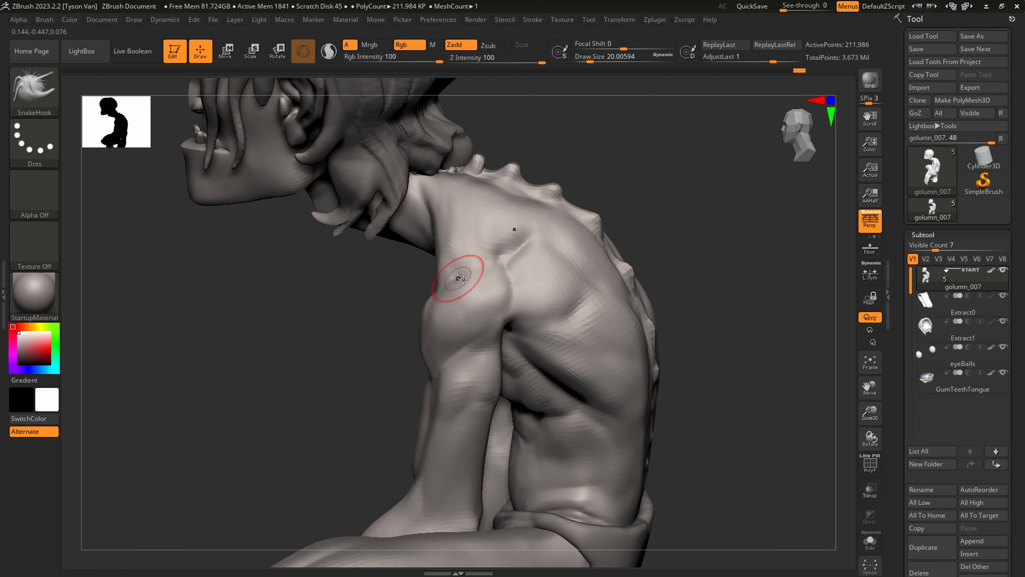
Pull the trapezius and upper shoulder into shape with SnakeHook at draw size 35, and smooth the area at about 10.5.
mouse_move(458, 275)
right_down()
mouse_move(473, 292)
mouse_move(469, 271)
right_up()
key(s)
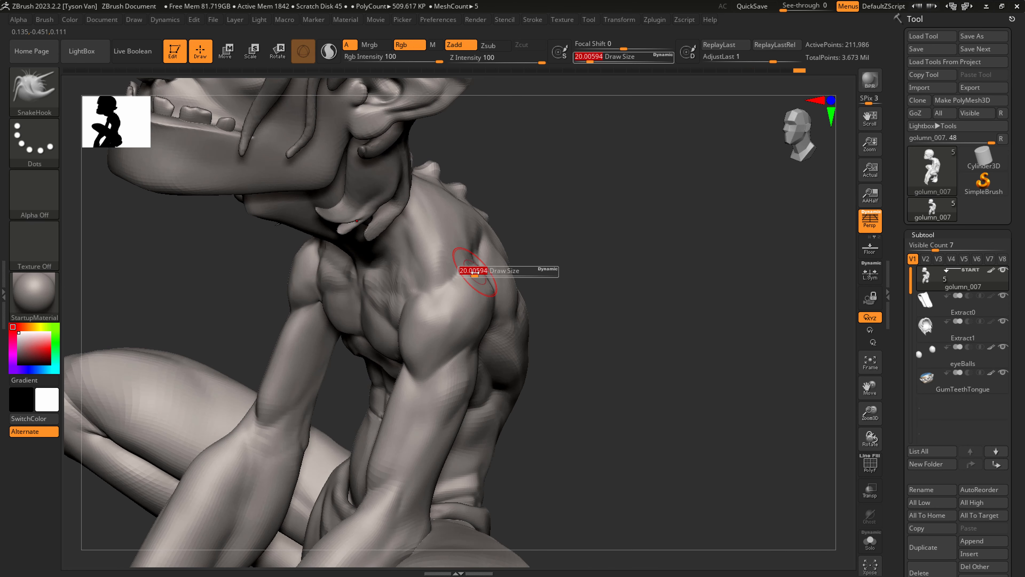
drag(469, 270, 481, 269)
mouse_move(473, 285)
right_down()
mouse_move(499, 295)
mouse_move(465, 257)
mouse_move(480, 229)
right_up()
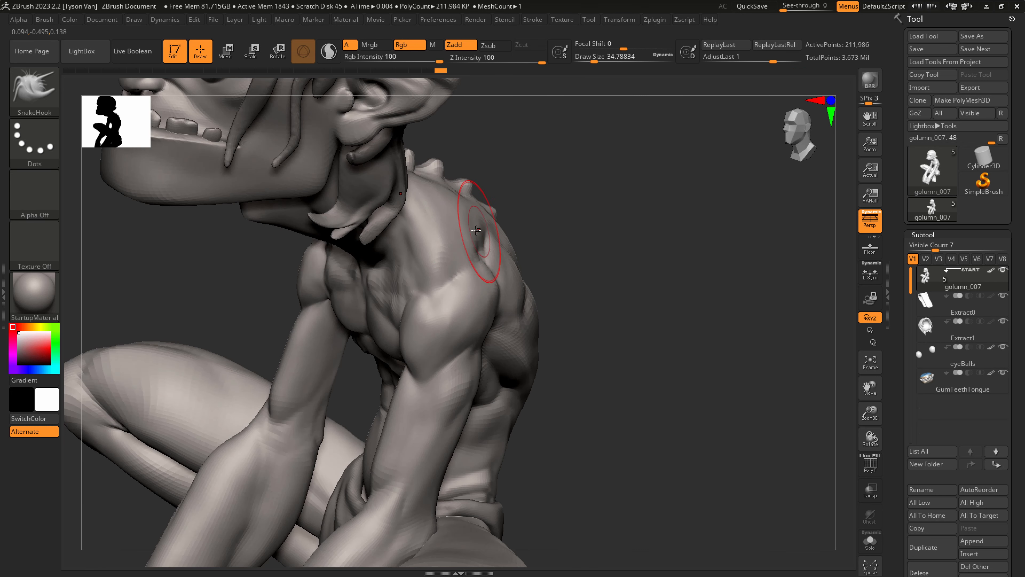
key(s)
drag(480, 229, 446, 236)
key(shift)
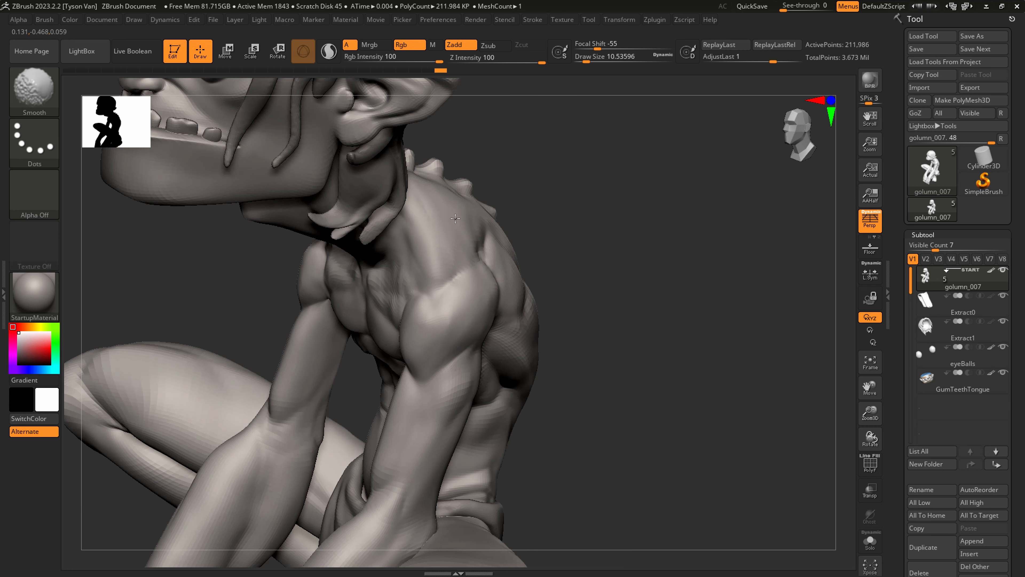
Adjust the rear deltoid and side of the upper back with SnakeHook at draw sizes of about 41 and 28.75.
mouse_move(455, 218)
right_down()
mouse_move(474, 293)
mouse_move(463, 290)
mouse_move(506, 284)
right_up()
key(s)
drag(506, 283, 525, 284)
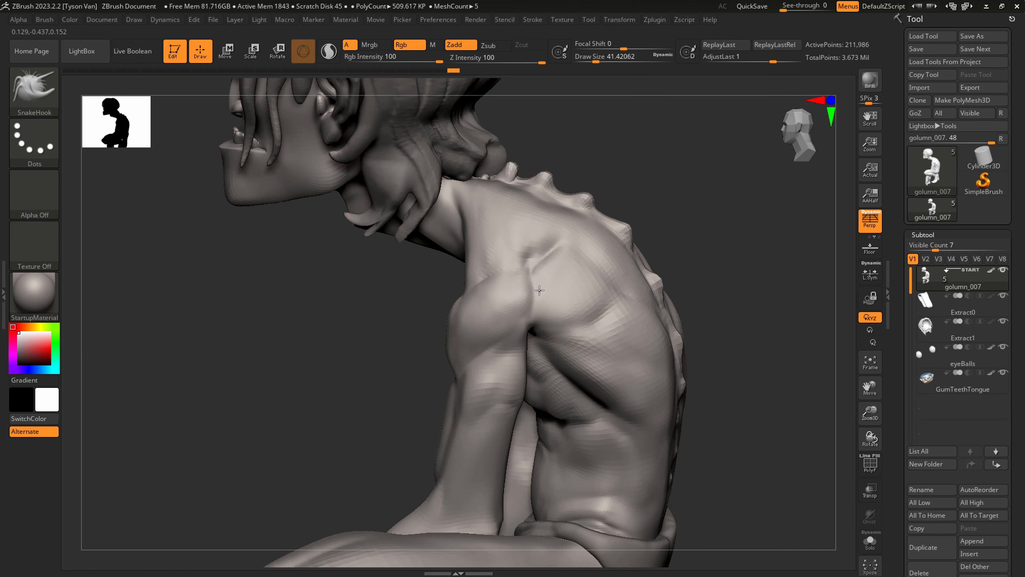
right_drag(537, 286, 527, 335)
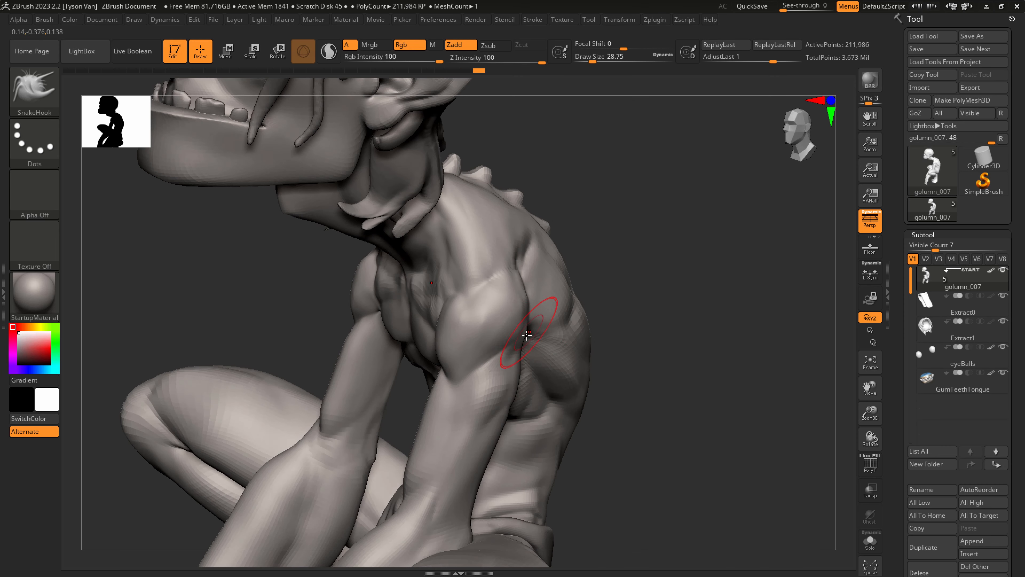
key(shift)
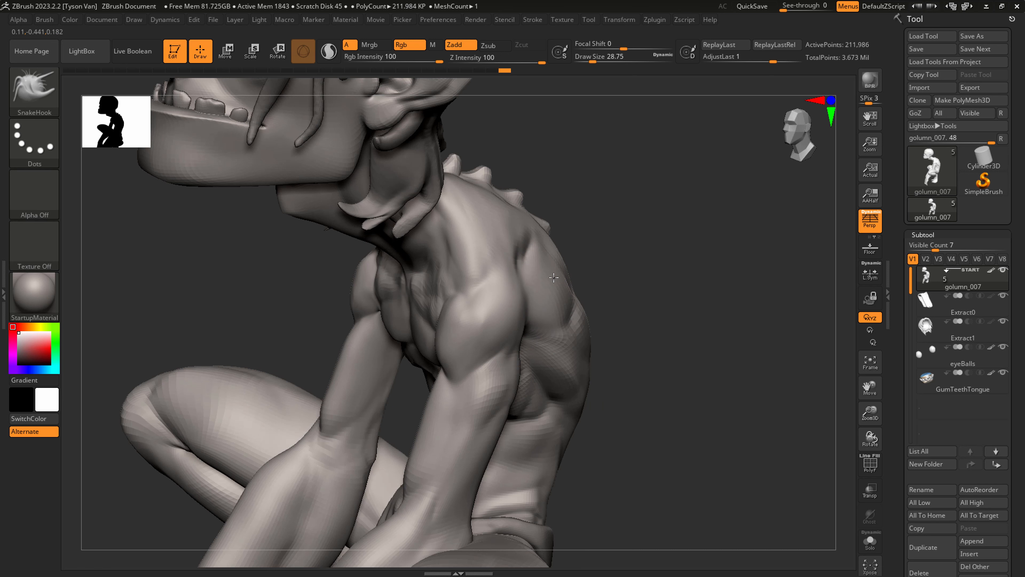
Carve a crease across the top of the deltoid with DamStandard at draw size 28.75 and smooth it.
mouse_move(554, 277)
right_down()
mouse_move(567, 279)
mouse_move(551, 258)
mouse_move(556, 270)
mouse_move(532, 277)
right_up()
key(b)
key(d)
key(s)
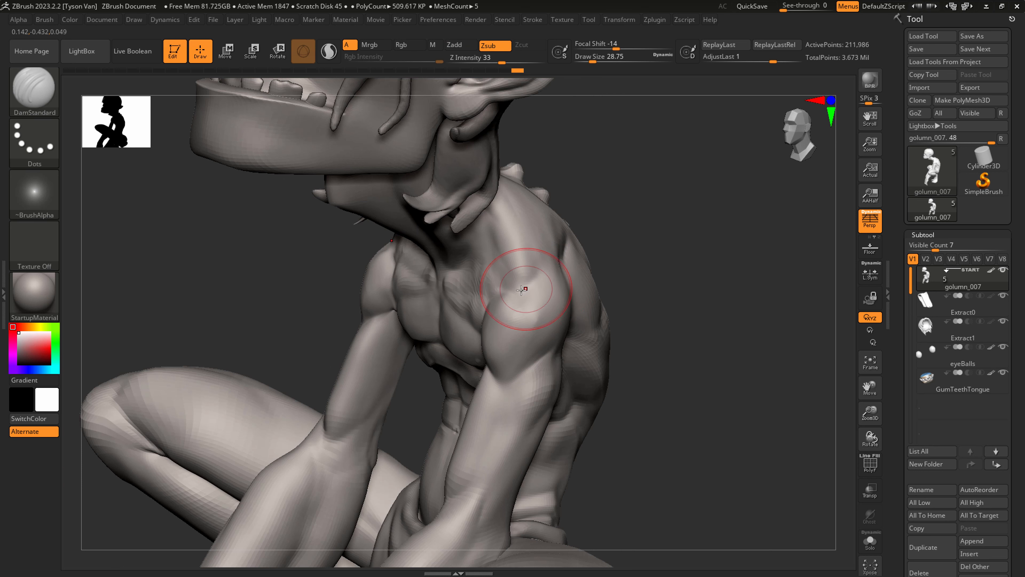
right_drag(564, 271, 556, 275)
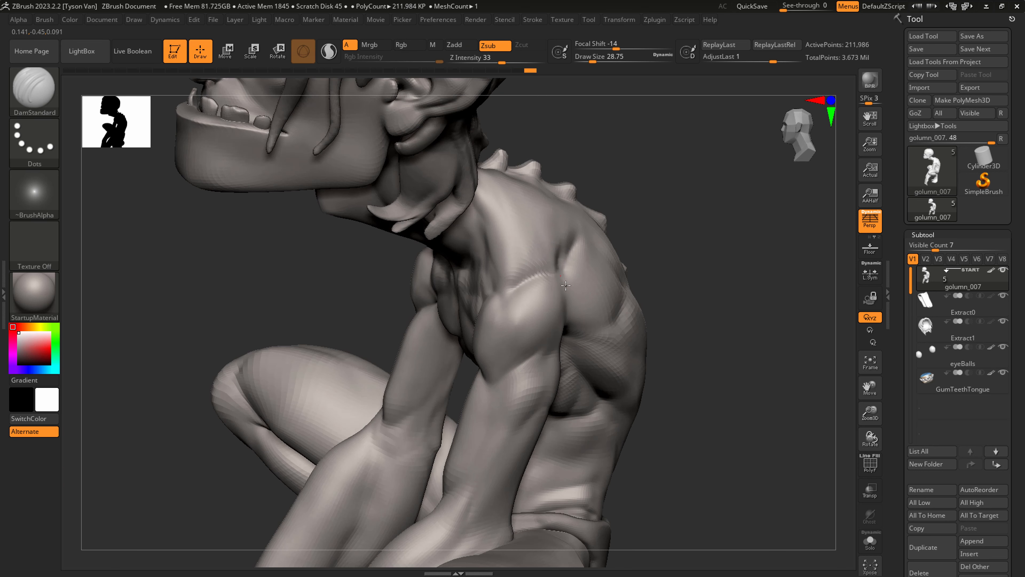
key(shift)
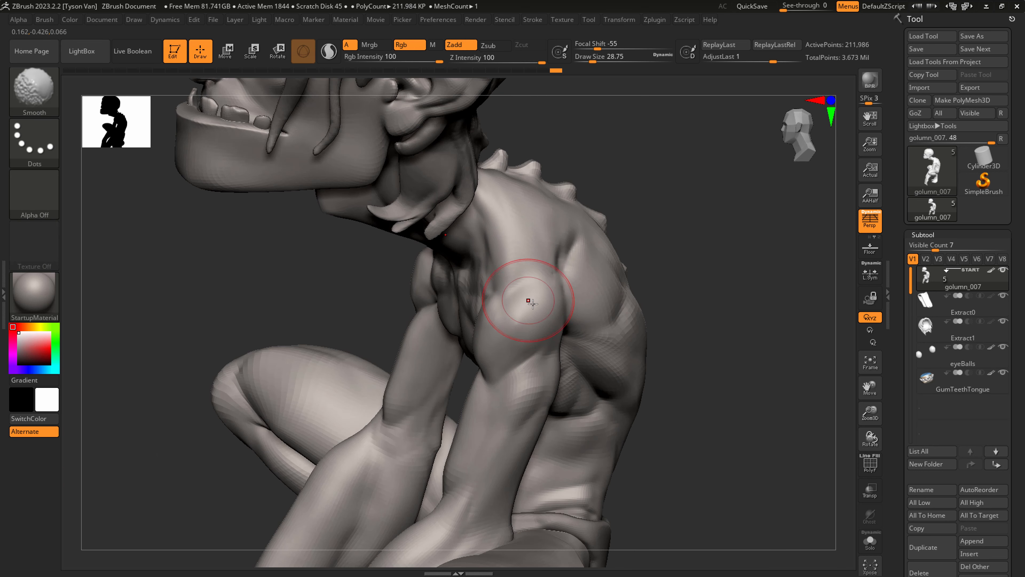
Soften the transition between the deltoid and the shoulder top with Smooth at a draw size of about 7.5.
right_drag(533, 304, 534, 314)
key(s)
drag(526, 319, 517, 319)
key(shift)
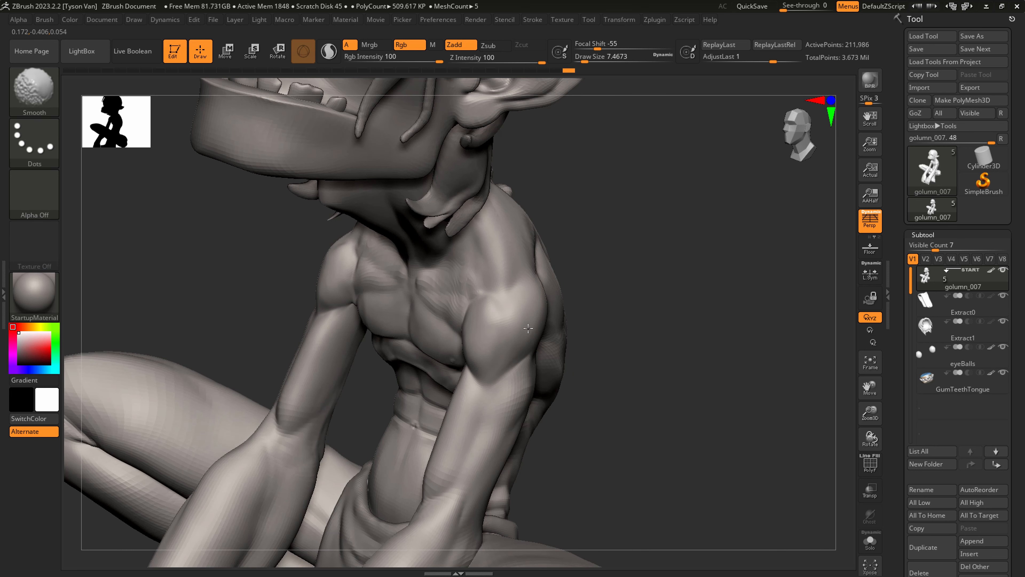
right_drag(540, 344, 537, 347)
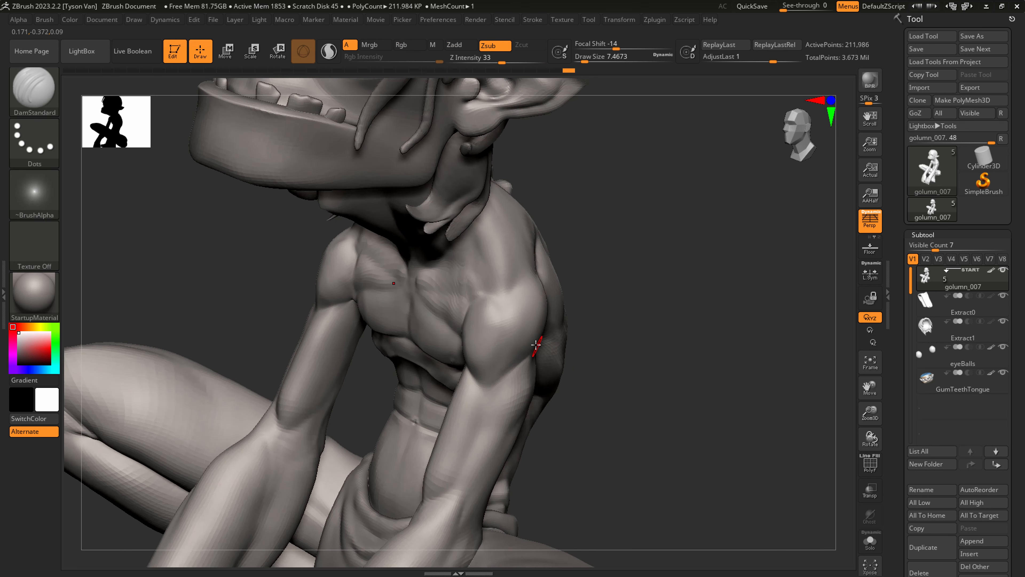
Sharpen the line where the deltoid meets the collarbone with DamStandard at a draw size of about 12.
key(b)
key(c)
key(b)
key(b)
key(d)
key(s)
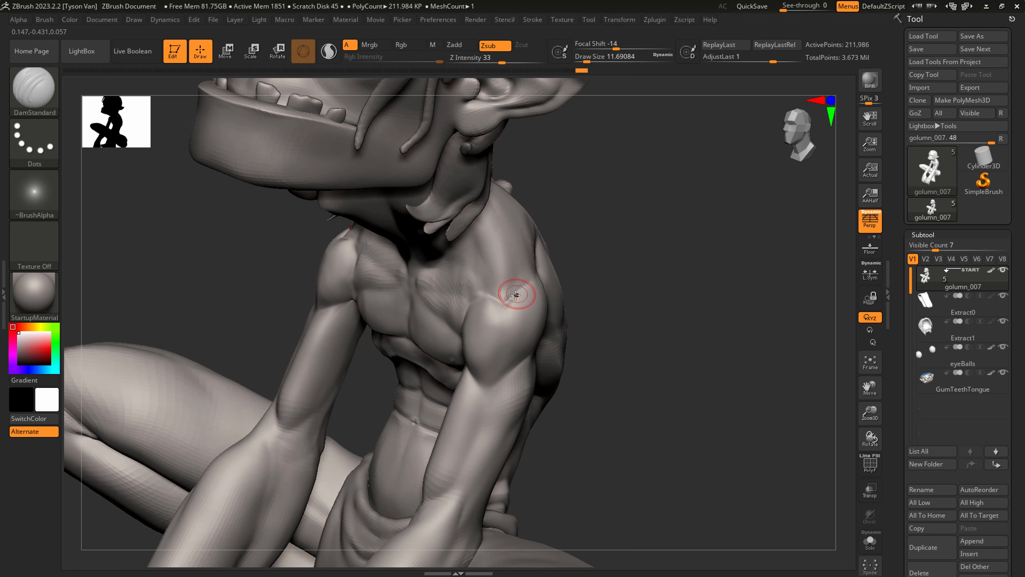
key(shift)
Isolate the body subtool and carve the collarbone creases with DamStandard at a draw size of about 25.
key(s)
mouse_move(476, 273)
mouse_down()
mouse_move(489, 295)
mouse_move(468, 263)
mouse_up()
right_drag(484, 299, 483, 259)
mouse_move(452, 232)
mouse_down()
mouse_move(487, 293)
mouse_move(466, 241)
mouse_up()
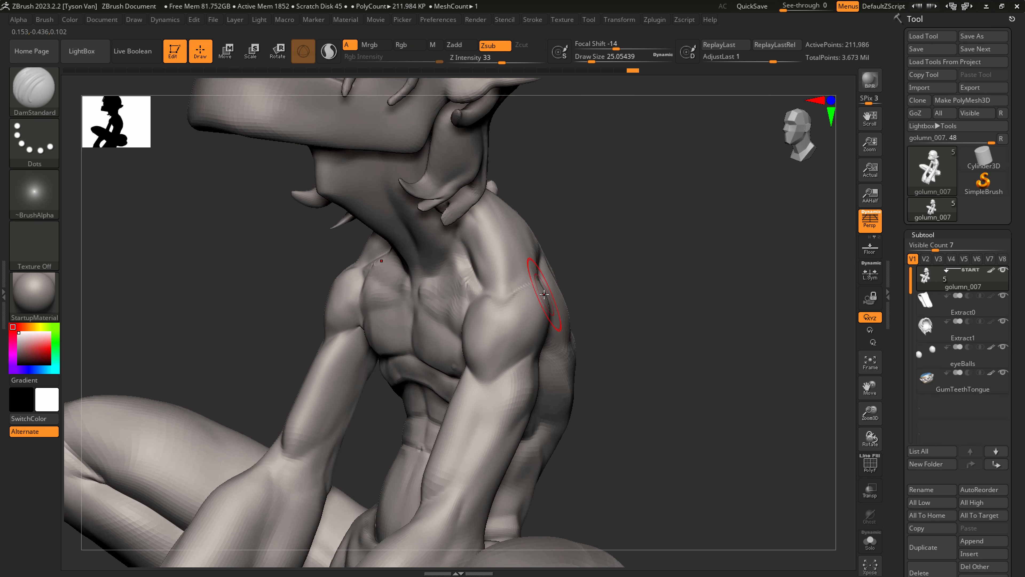
click(870, 540)
drag(449, 279, 473, 274)
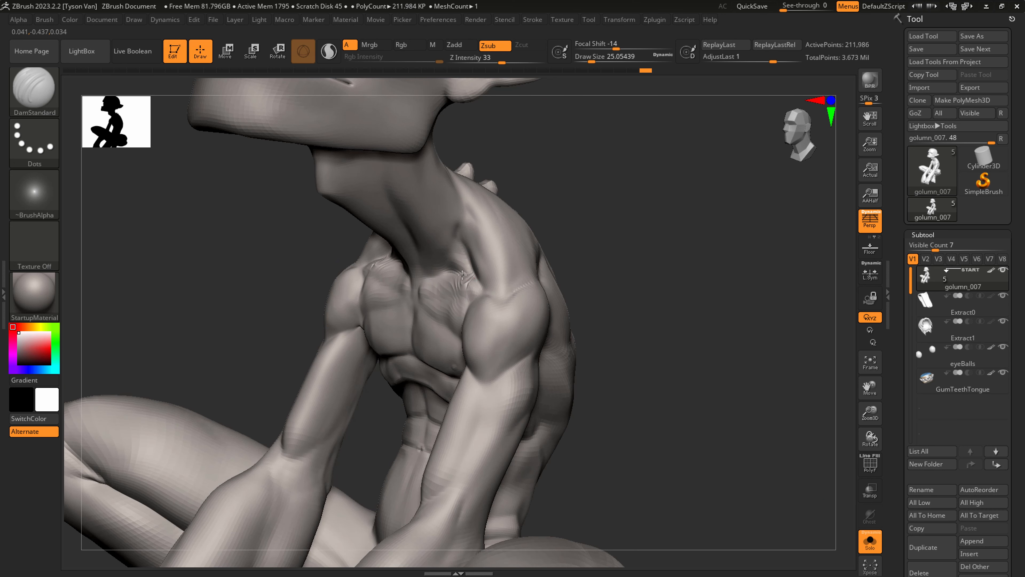
Smooth the collarbone and base of the neck with the Smooth brush at draw size 16.
mouse_move(446, 266)
right_down()
mouse_move(434, 240)
mouse_move(449, 253)
right_up()
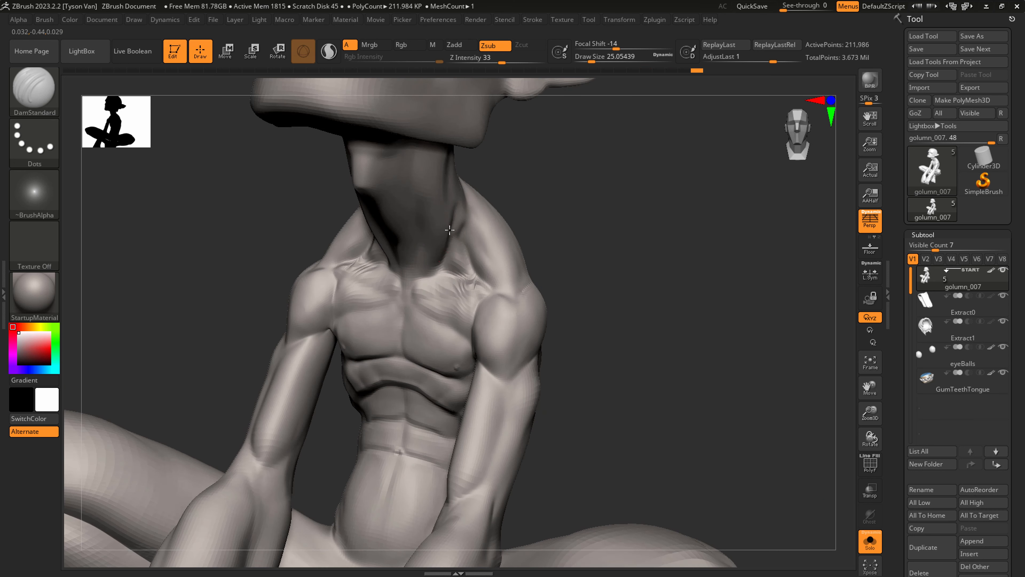
key(shift)
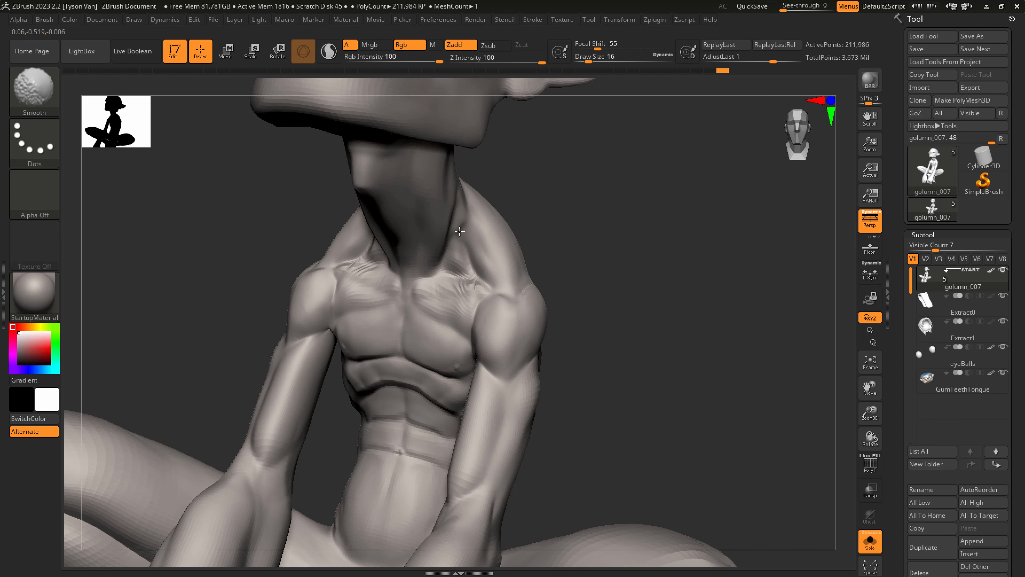
shift+right_drag(457, 249, 464, 266)
mouse_move(464, 283)
shift+mouse_down()
mouse_move(470, 291)
mouse_move(480, 278)
shift+mouse_up()
right_drag(499, 266, 471, 308)
Reshape the neck and shoulder contours with the SnakeHook brush.
mouse_move(573, 297)
right_down()
mouse_move(558, 307)
mouse_move(543, 278)
mouse_move(513, 292)
mouse_move(543, 291)
mouse_move(519, 283)
right_up()
key(b)
key(s)
key(h)
key(s)
drag(429, 209, 427, 200)
mouse_move(439, 214)
right_down()
mouse_move(492, 236)
mouse_move(506, 290)
mouse_move(543, 269)
mouse_move(483, 344)
mouse_move(488, 366)
mouse_move(463, 337)
mouse_move(531, 327)
mouse_move(571, 276)
right_up()
Lower the body by two subdivision levels and smooth the shoulder at a draw size of about 8.4.
key(shift+d)
key(shift+d)
key(s)
drag(532, 305, 529, 308)
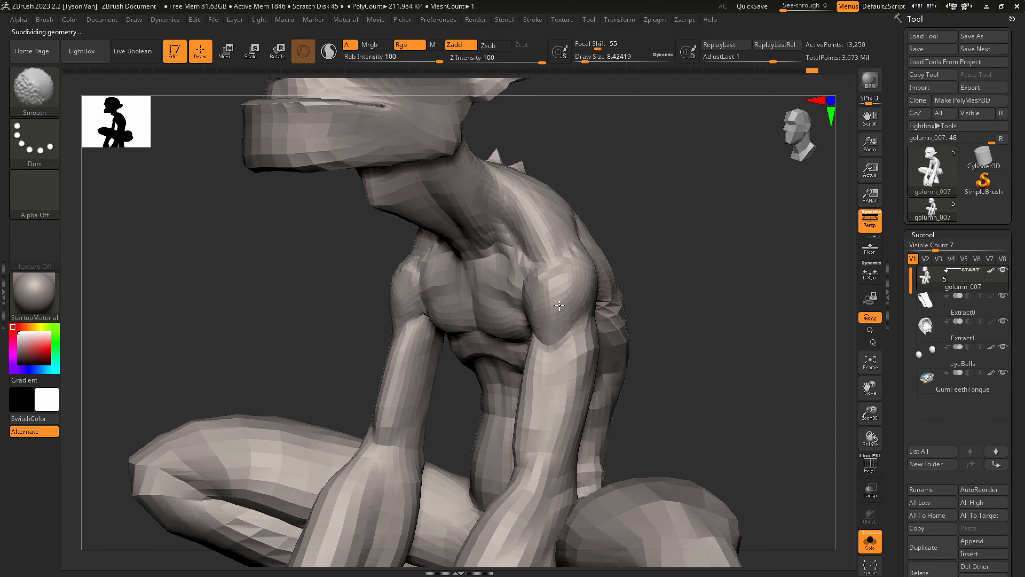
Raise the body to its highest subdivision level and set the SnakeHook draw size to about 37.
key(d)
key(d)
key(d)
key(d)
mouse_move(660, 336)
ctrl+right_down()
mouse_move(616, 342)
mouse_move(611, 368)
mouse_move(581, 331)
mouse_move(533, 337)
mouse_move(524, 324)
mouse_move(577, 324)
ctrl+right_up()
ctrl+right_drag(510, 323, 525, 364)
mouse_move(529, 258)
right_down()
mouse_move(518, 245)
mouse_move(535, 255)
right_up()
key(s)
click(502, 304)
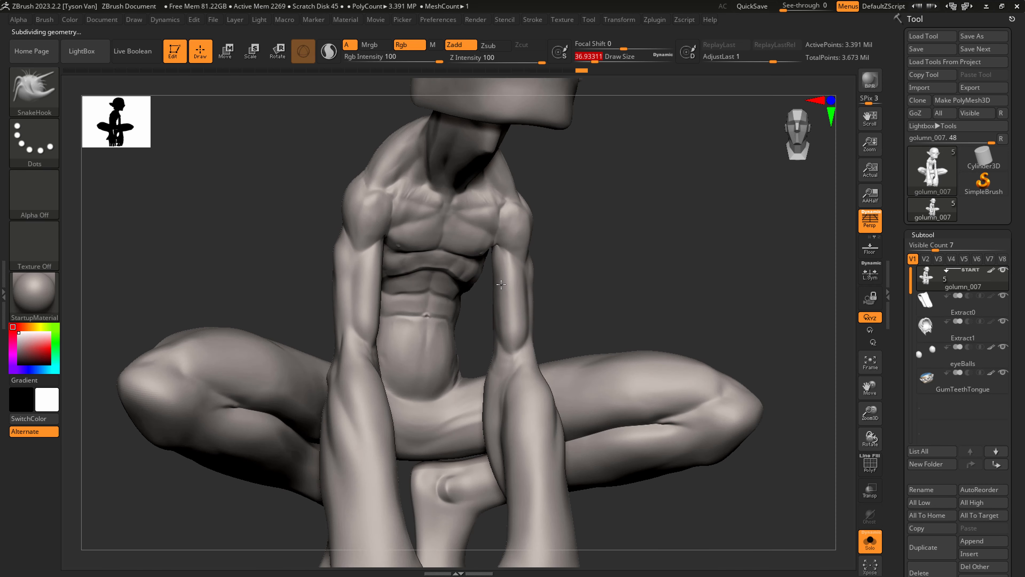
click(501, 284)
Frame the bent leg and enlarge the SnakeHook brush to a draw size of about 54.
ctrl+right_drag(533, 356, 500, 365)
right_drag(571, 370, 558, 374)
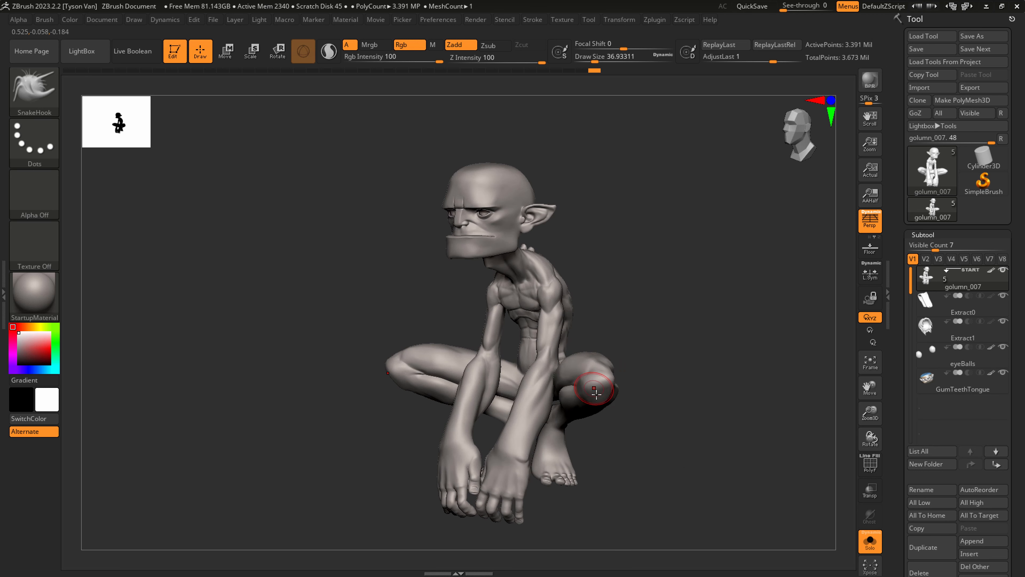
right_drag(602, 449, 594, 449)
ctrl+right_drag(585, 360, 567, 368)
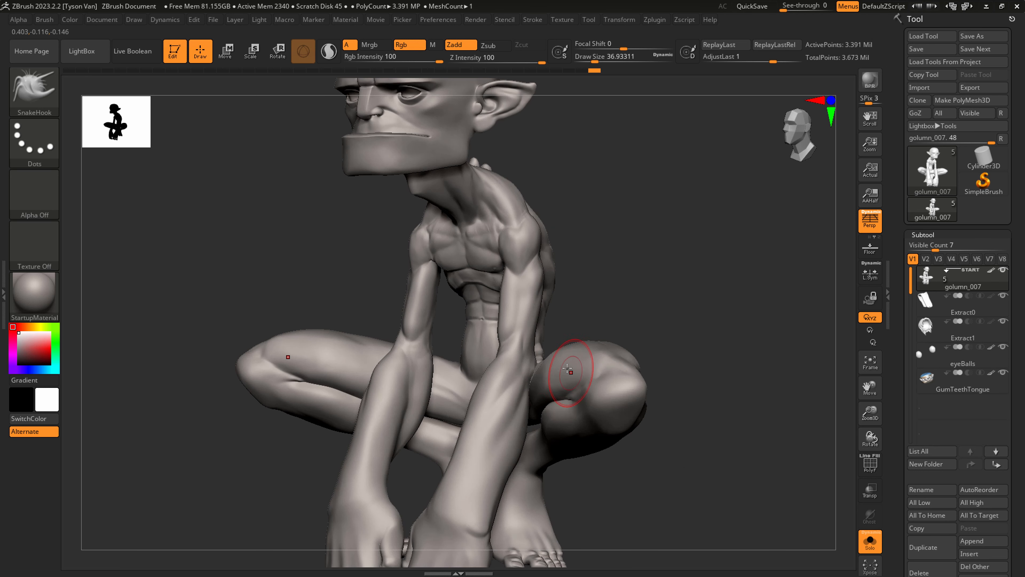
key(s)
drag(567, 368, 572, 353)
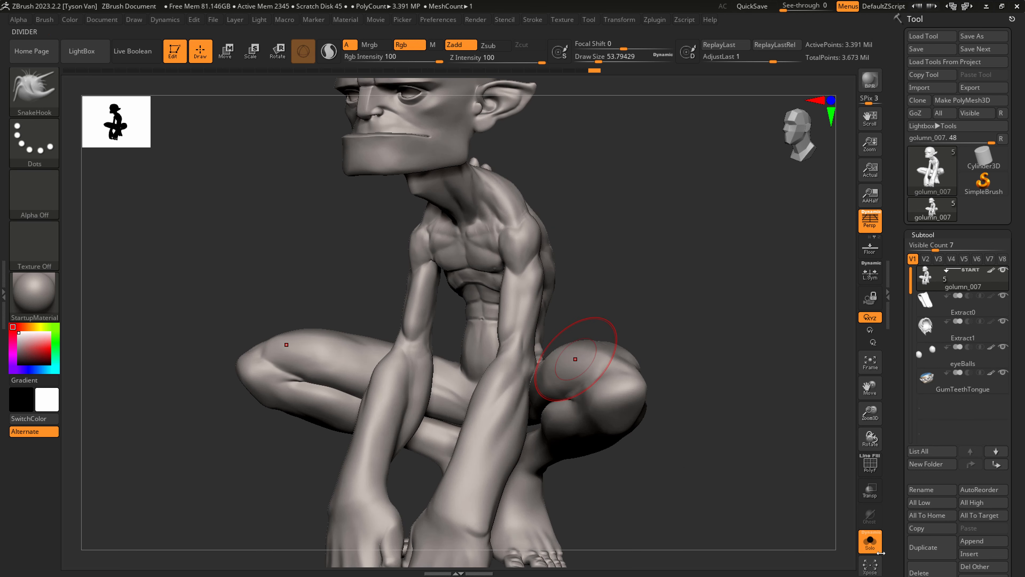
Turn off Solo mode to show all subtools and save the tool as golumn_008.ztl.
click(874, 542)
ctrl+right_drag(779, 512, 597, 452)
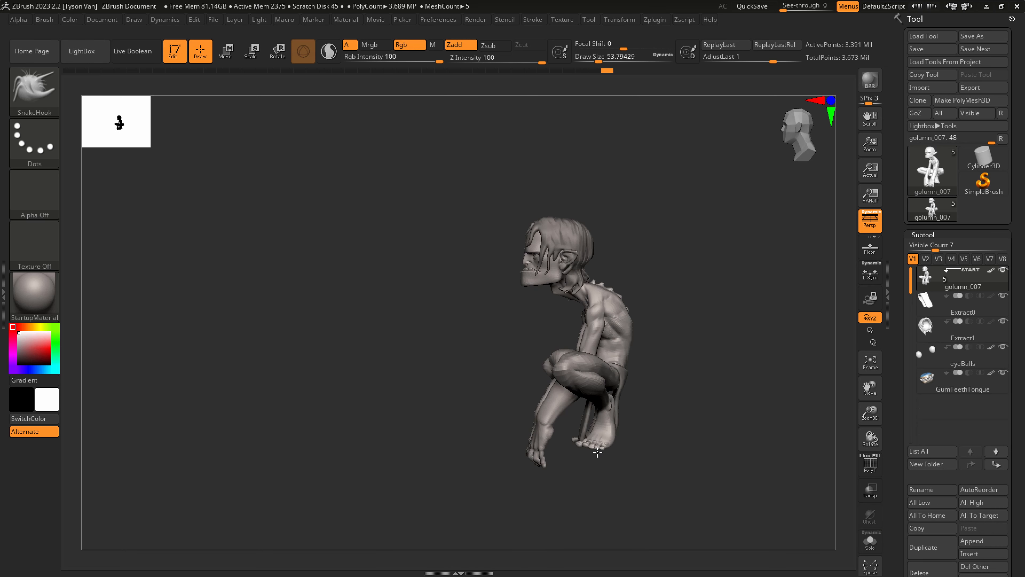
click(986, 35)
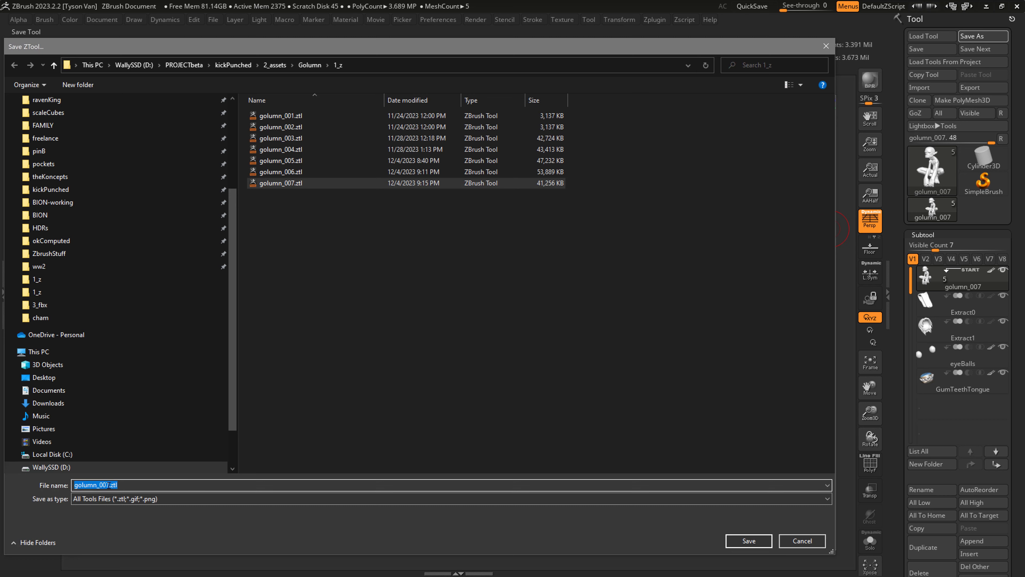
text(8)
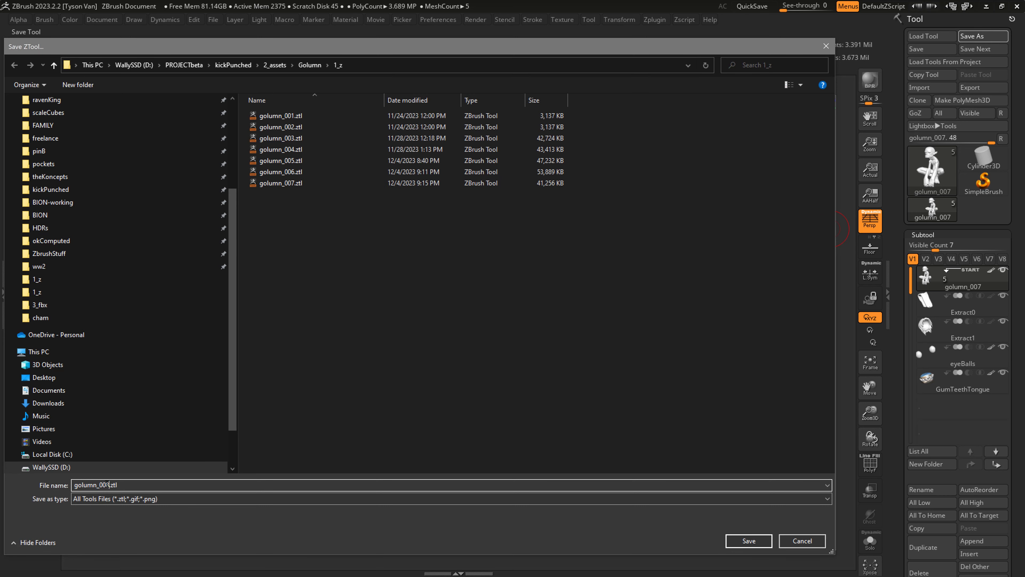
key(Return)
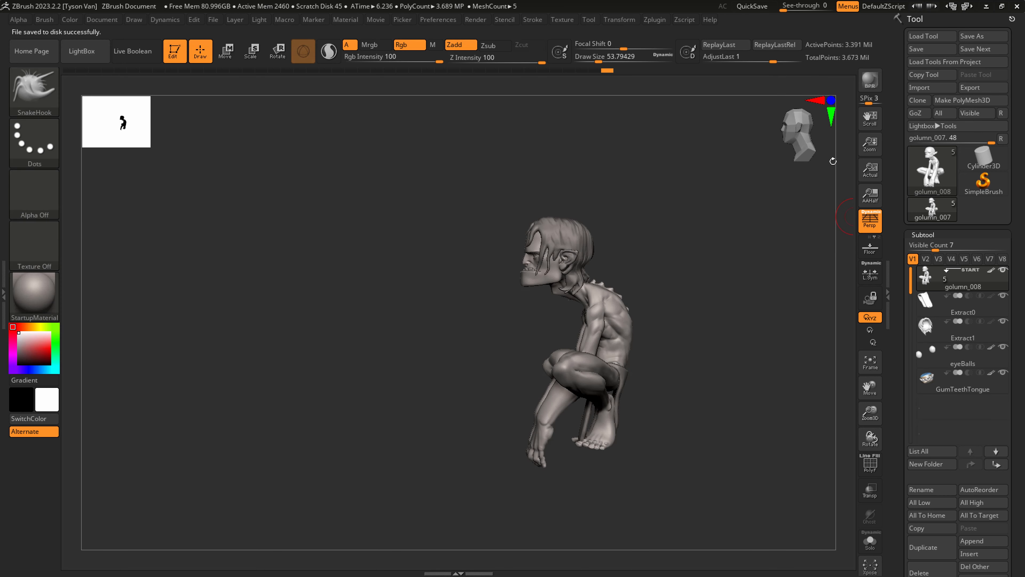
Enlarge the SnakeHook brush to a draw size of about 90.
drag(637, 399, 579, 315)
key(s)
drag(598, 249, 604, 249)
drag(670, 247, 628, 243)
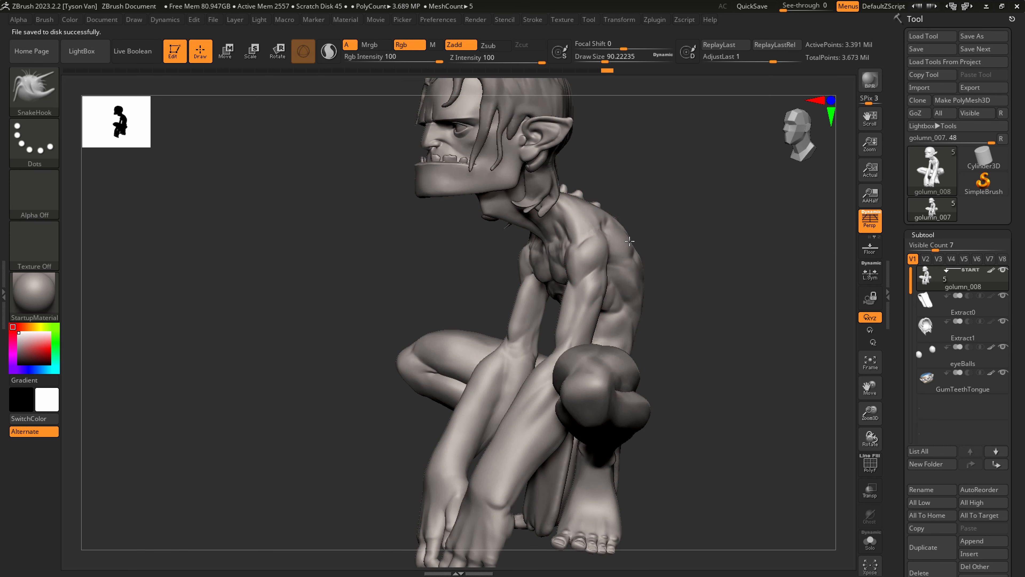
mouse_move(630, 241)
right_down()
mouse_move(636, 253)
mouse_move(577, 279)
mouse_move(556, 302)
mouse_move(505, 297)
mouse_move(543, 294)
right_up()
Carve the hollows above the collarbones with DamStandard at a draw size of about 9.4 and smooth them.
key(b)
key(d)
key(s)
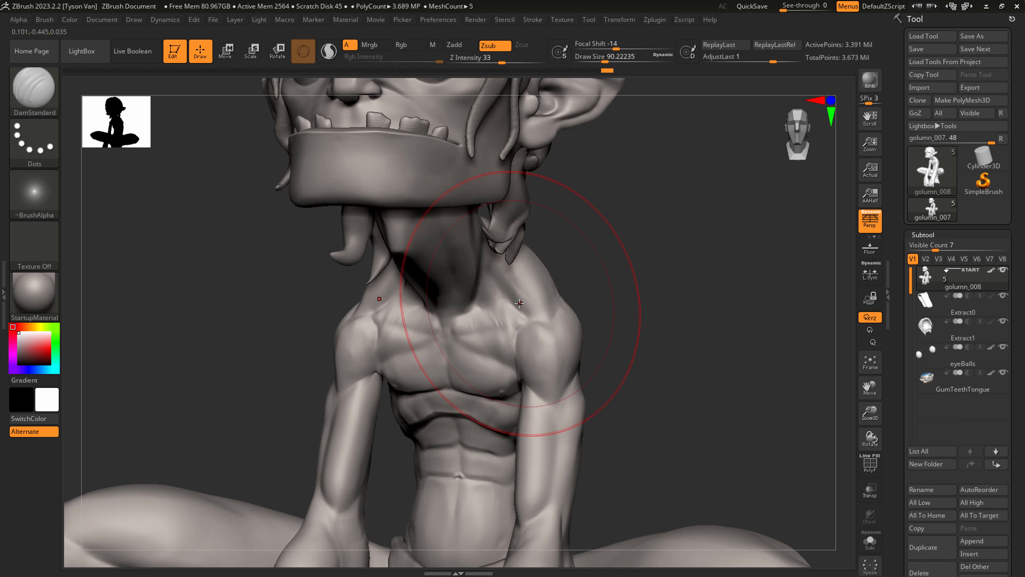
key(s)
mouse_move(508, 307)
mouse_down()
mouse_move(460, 314)
mouse_move(496, 311)
mouse_up()
key(s)
key(shift)
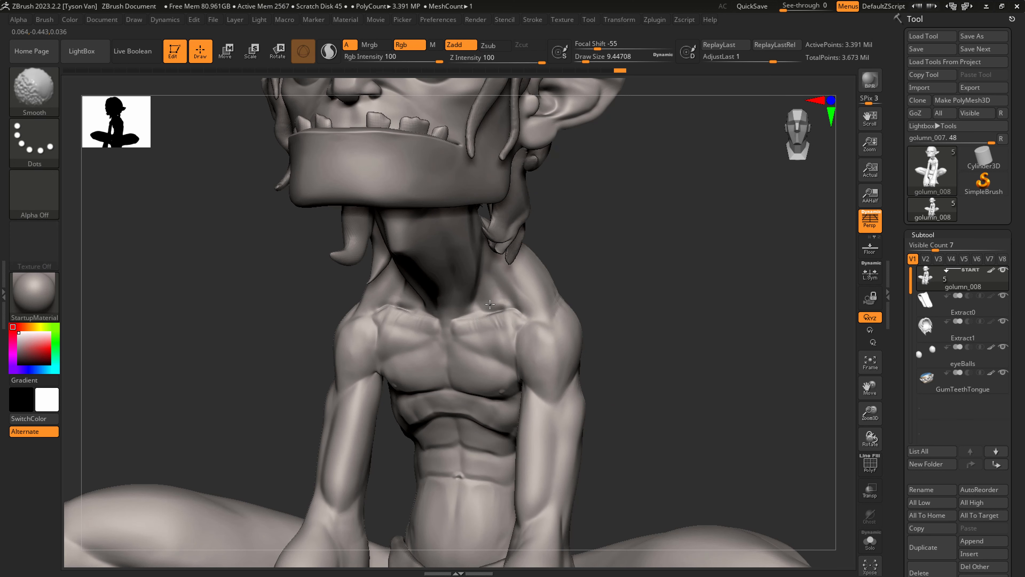
shift+drag(472, 311, 498, 299)
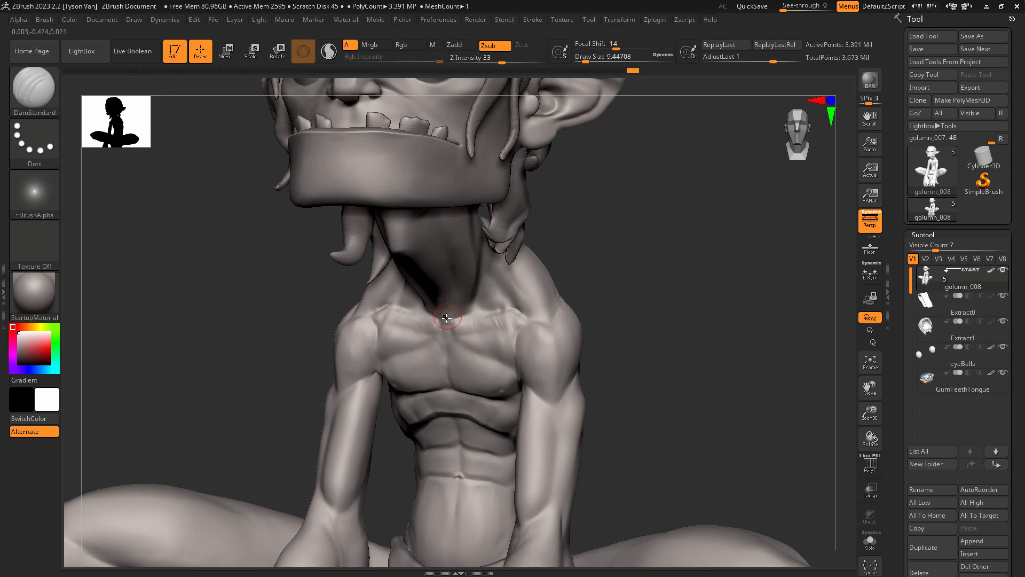
Cut the notch between the neck tendons with DamStandard at a draw size of about 17 and smooth the front of the neck.
right_drag(444, 318, 448, 303)
key(s)
drag(448, 305, 452, 303)
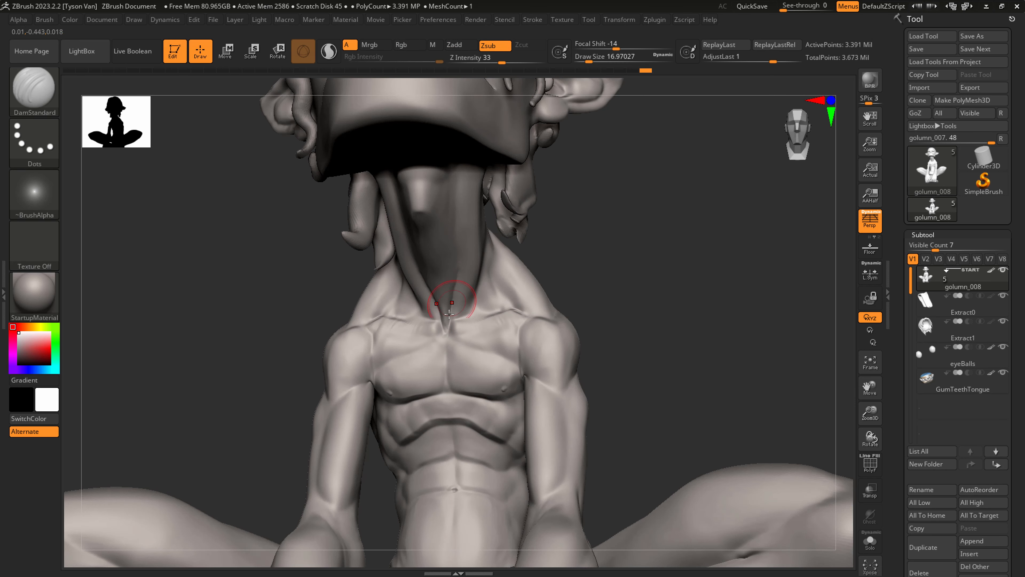
key(shift)
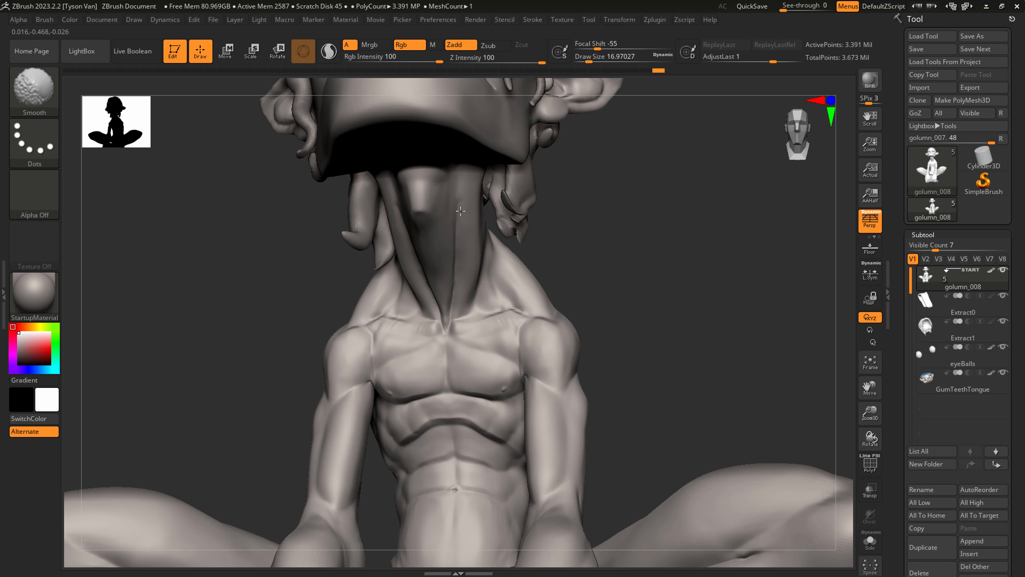
shift+drag(450, 276, 451, 288)
Define the pit of the neck with DamStandard at a draw size of about 8.4 and smooth the base of the throat.
key(s)
drag(449, 323, 446, 323)
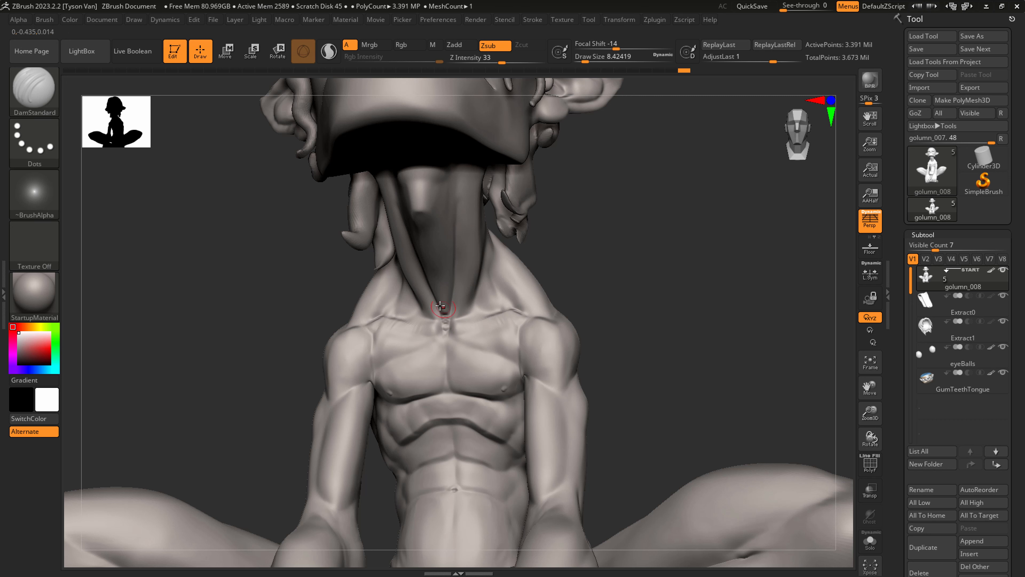
key(shift)
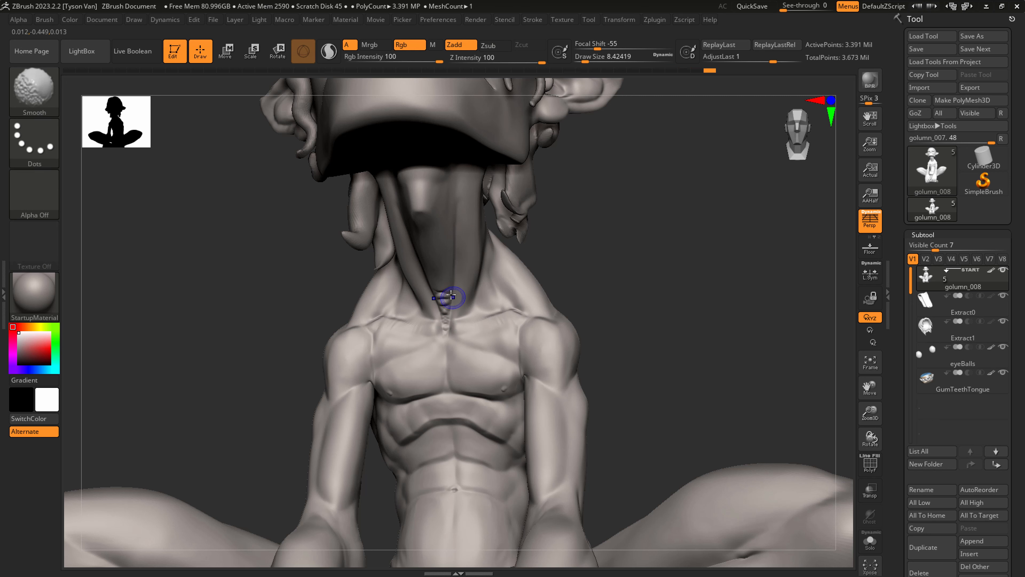
shift+drag(444, 296, 446, 305)
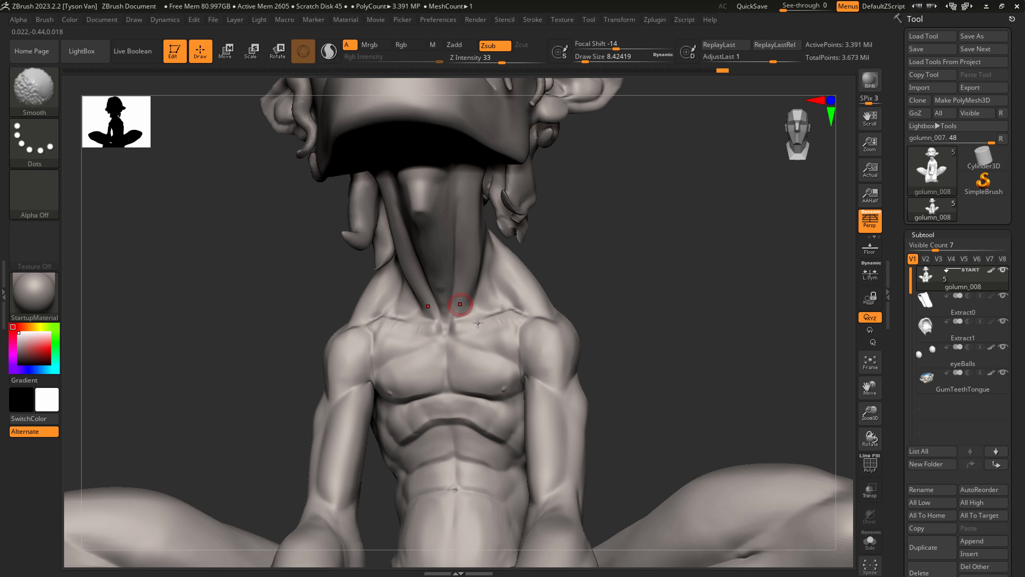
Sharpen the inner ends of the collarbones beside the neck with the DamStandard brush.
right_drag(460, 302, 450, 326)
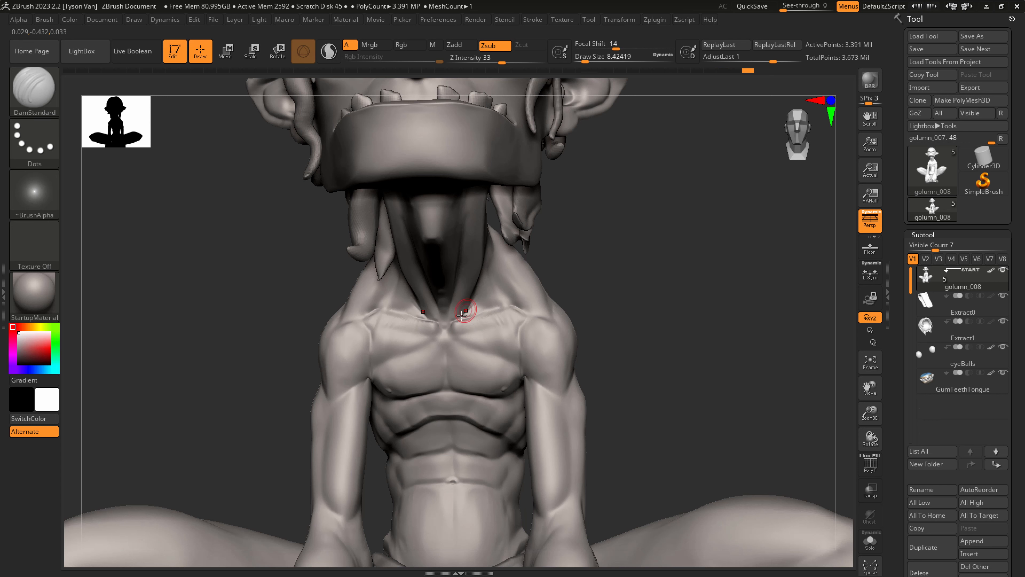
key(shift)
drag(455, 317, 504, 311)
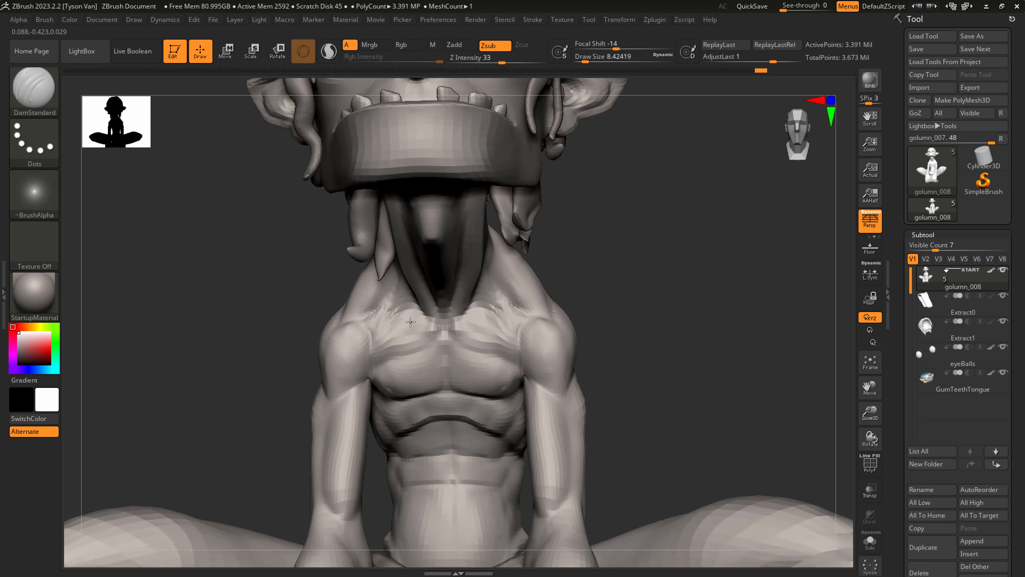
Frame the whole creature and save the tool under its current file name.
ctrl+right_drag(508, 315, 565, 347)
mouse_move(565, 348)
right_down()
mouse_move(513, 348)
mouse_move(547, 390)
right_up()
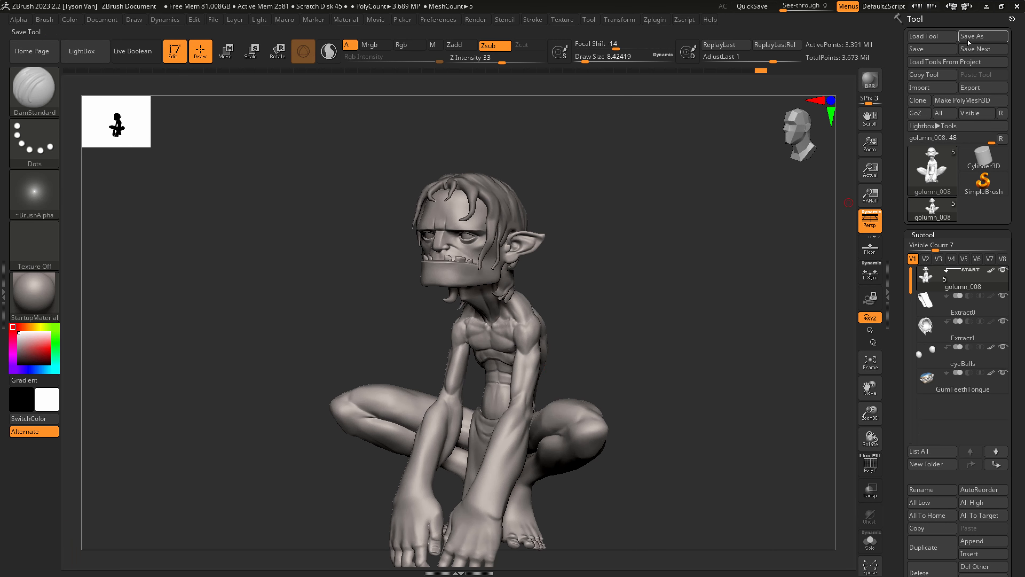
click(934, 47)
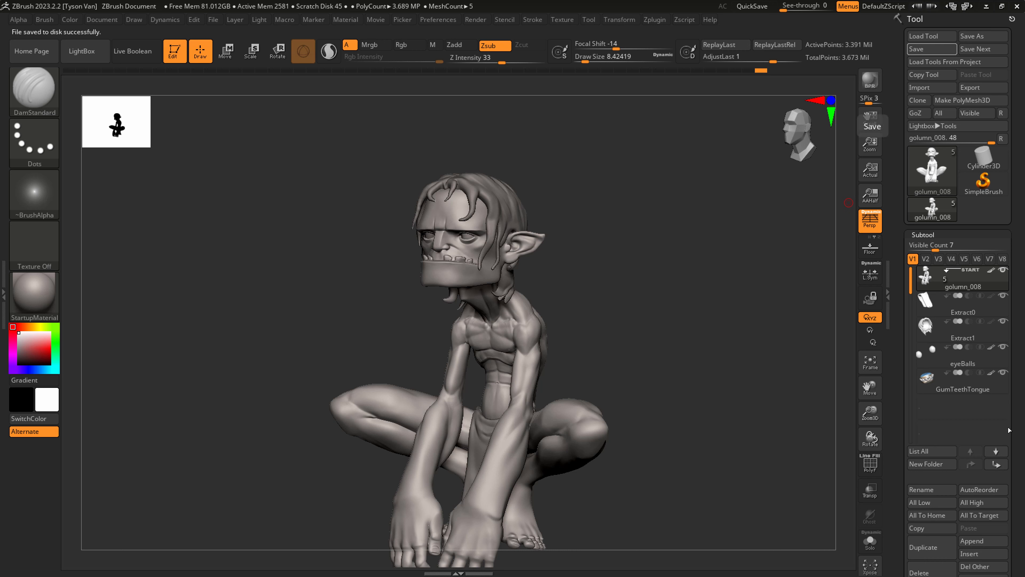
Append a Sphere3D as a new subtool and make it the active subtool.
scroll(1005, 430, down, 3)
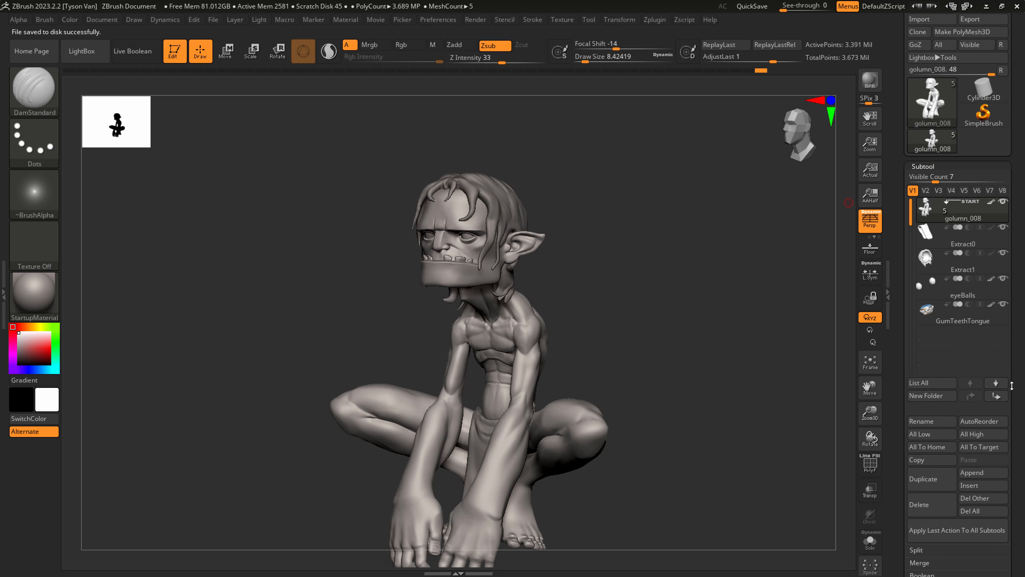
click(980, 475)
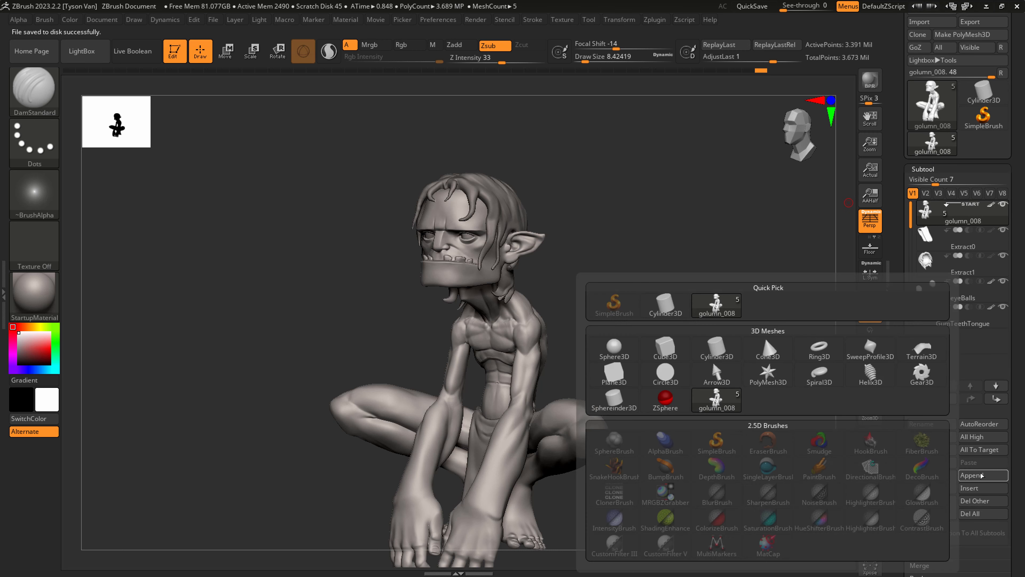
click(614, 347)
click(961, 346)
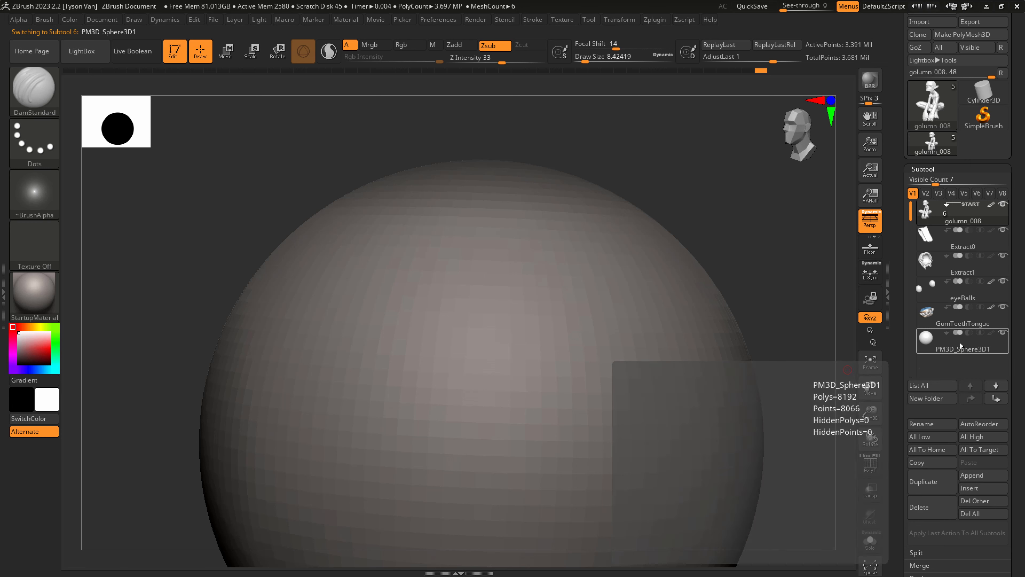
Center the transform gizmo on the sphere and flatten the sphere along Y into a wide ellipsoid.
mouse_move(767, 388)
alt+mouse_down()
mouse_move(725, 407)
mouse_move(632, 421)
mouse_move(698, 396)
mouse_move(611, 403)
alt+mouse_up()
key(p)
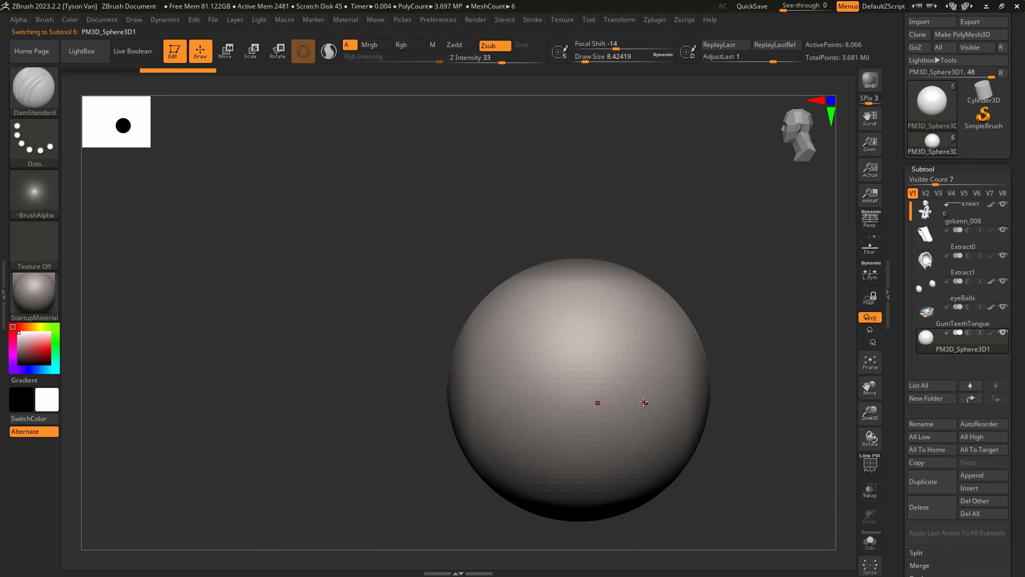
right_drag(645, 403, 667, 406)
click(258, 50)
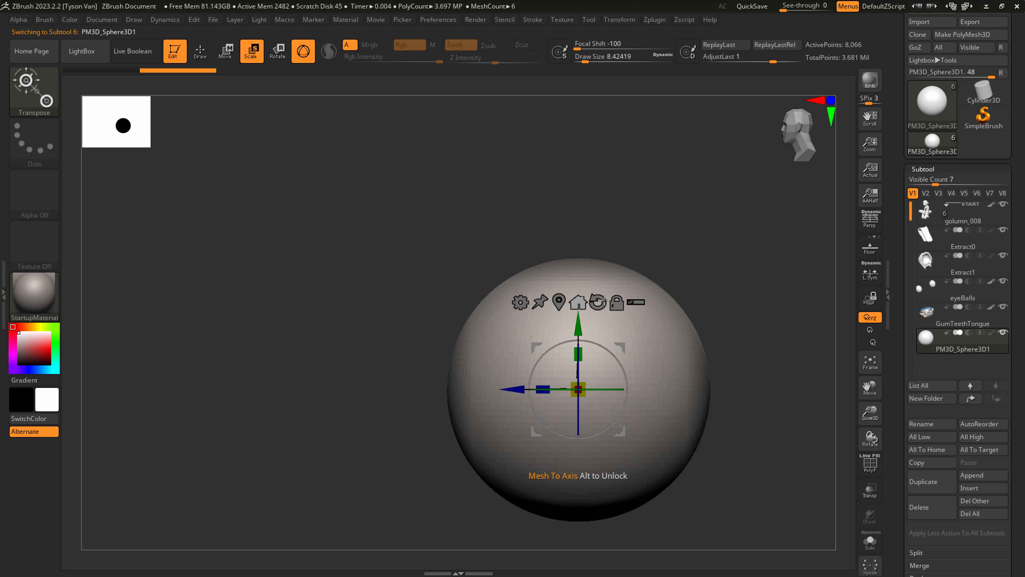
click(665, 299)
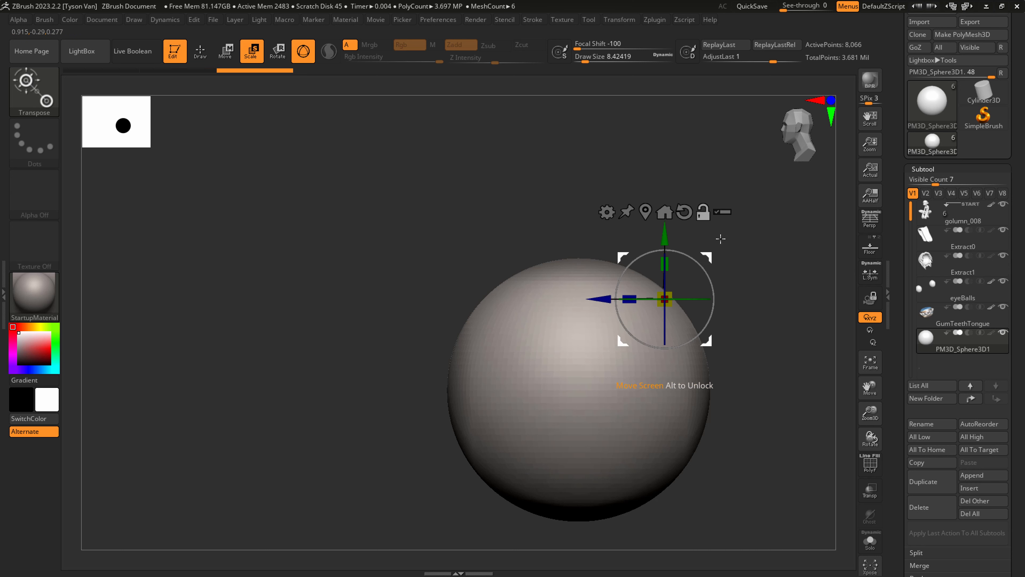
click(665, 212)
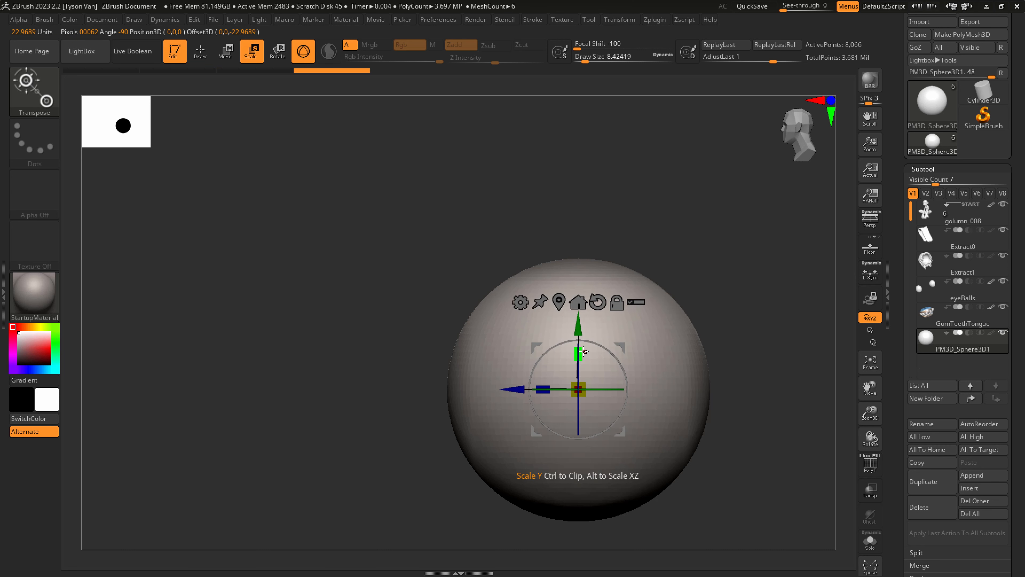
drag(582, 350, 581, 418)
right_drag(581, 418, 550, 463)
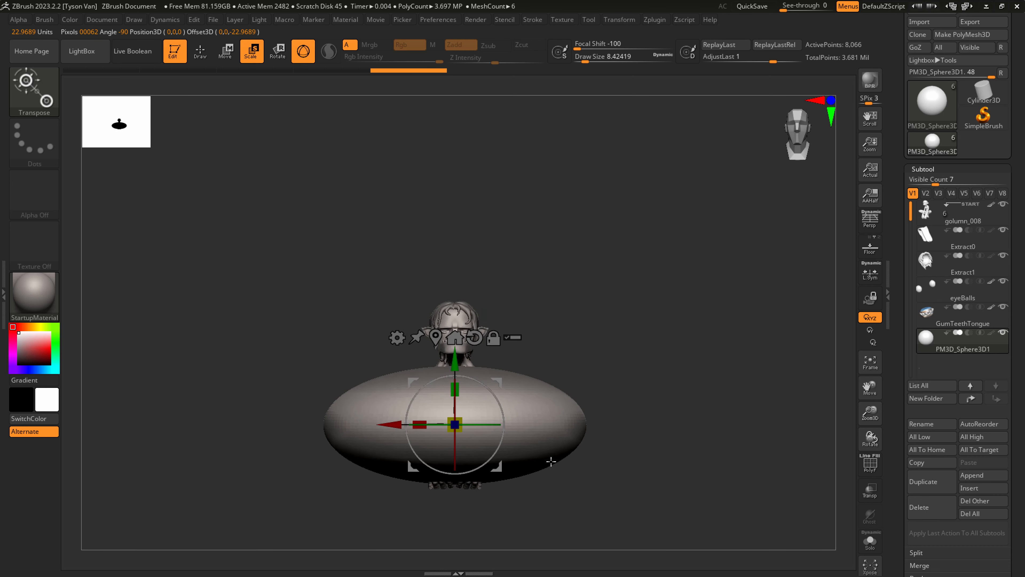
right_drag(655, 434, 601, 479)
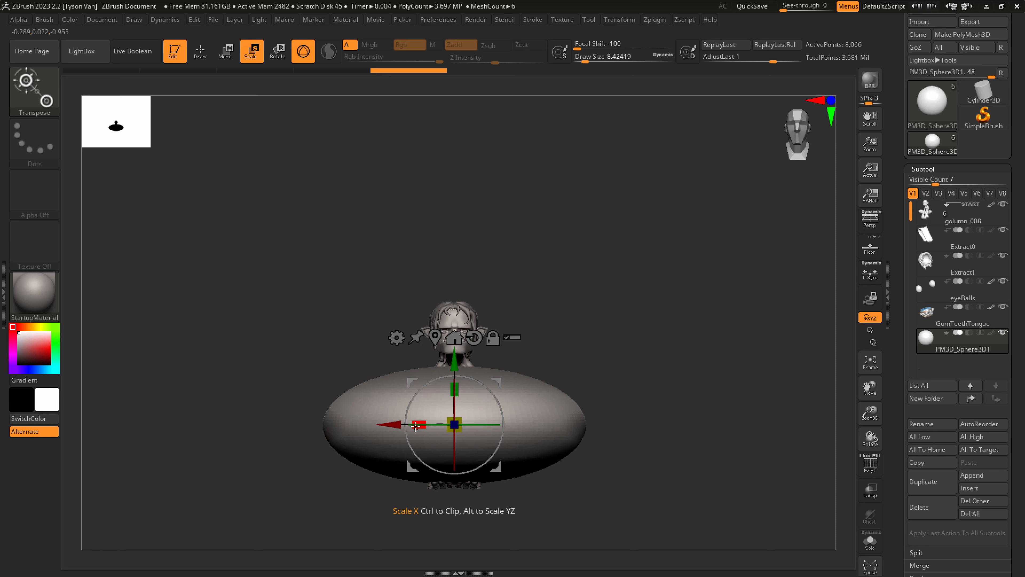
Narrow the flattened sphere along X to less than the width of the creature's knees.
mouse_move(416, 425)
mouse_down()
mouse_move(473, 435)
mouse_move(419, 426)
mouse_up()
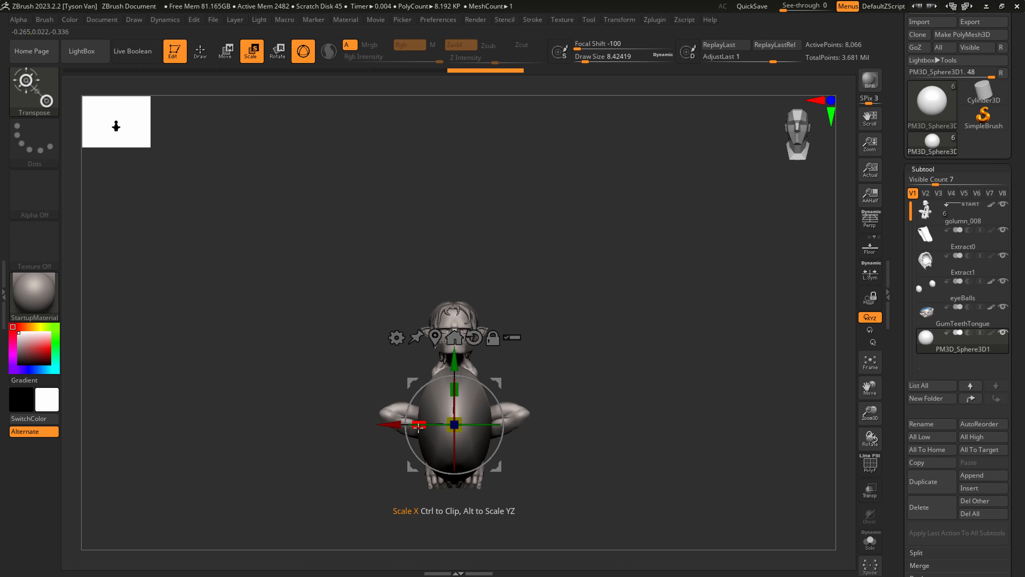
drag(553, 464, 492, 460)
shift+right_drag(492, 460, 490, 460)
alt+right_drag(583, 338, 508, 312)
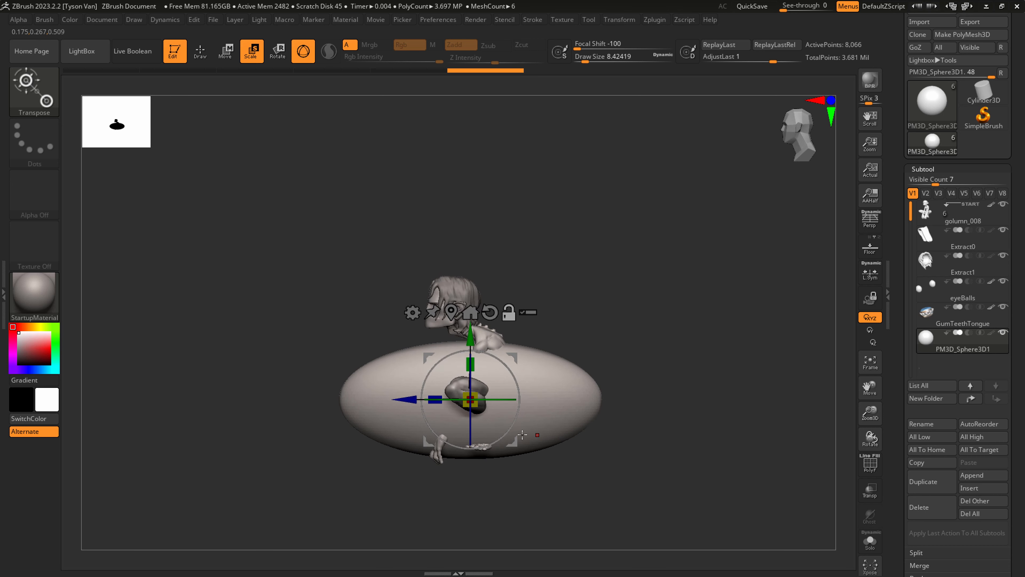
Place the flattened sphere below the creature's feet and scale it down uniformly.
drag(476, 364, 478, 466)
mouse_move(532, 513)
alt+right_down()
mouse_move(517, 431)
mouse_move(515, 442)
mouse_move(566, 445)
alt+right_up()
key(q)
click(252, 51)
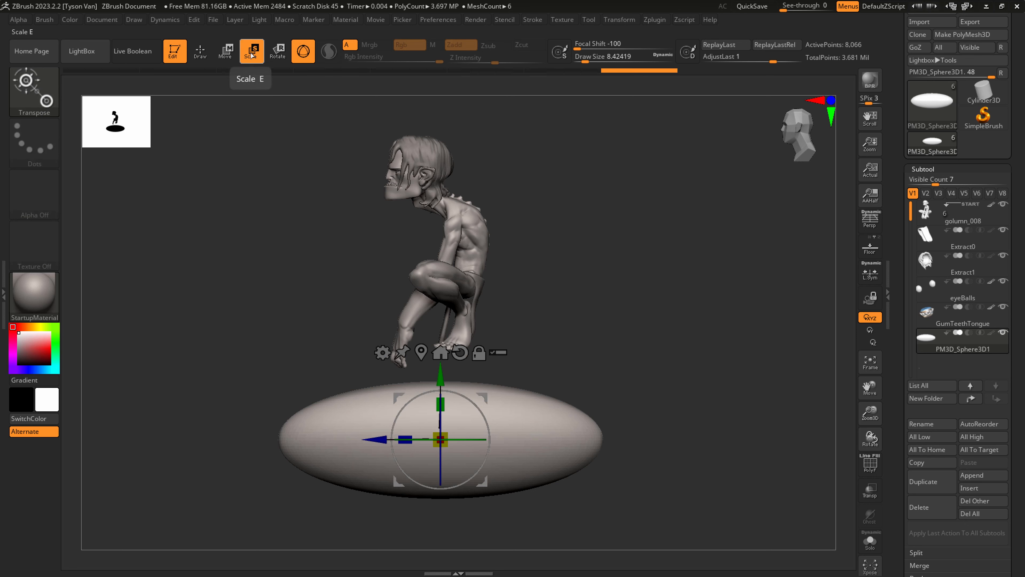
drag(441, 439, 430, 433)
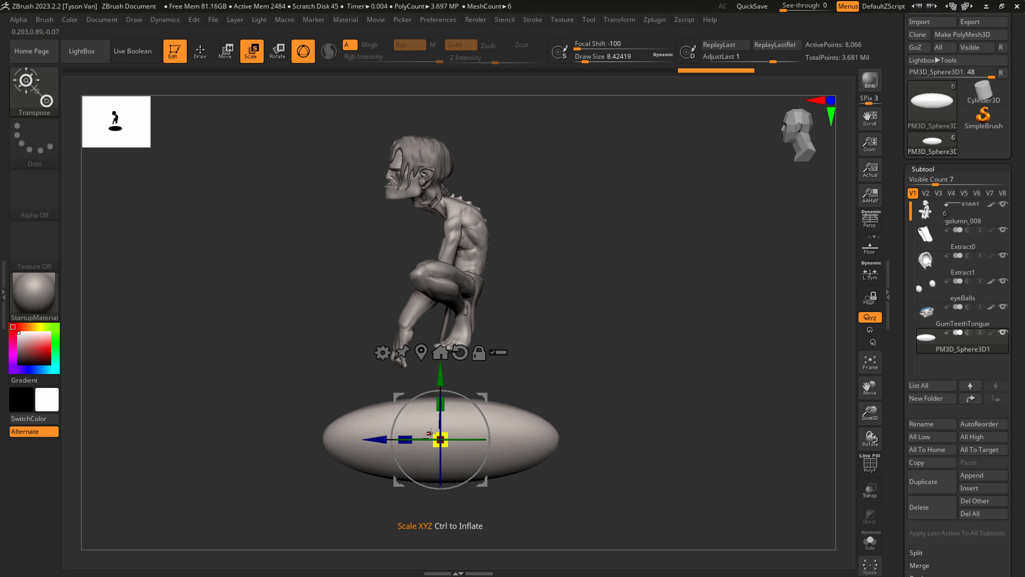
Convert the flattened sphere to a DynaMesh at resolution 128.
click(922, 168)
click(925, 34)
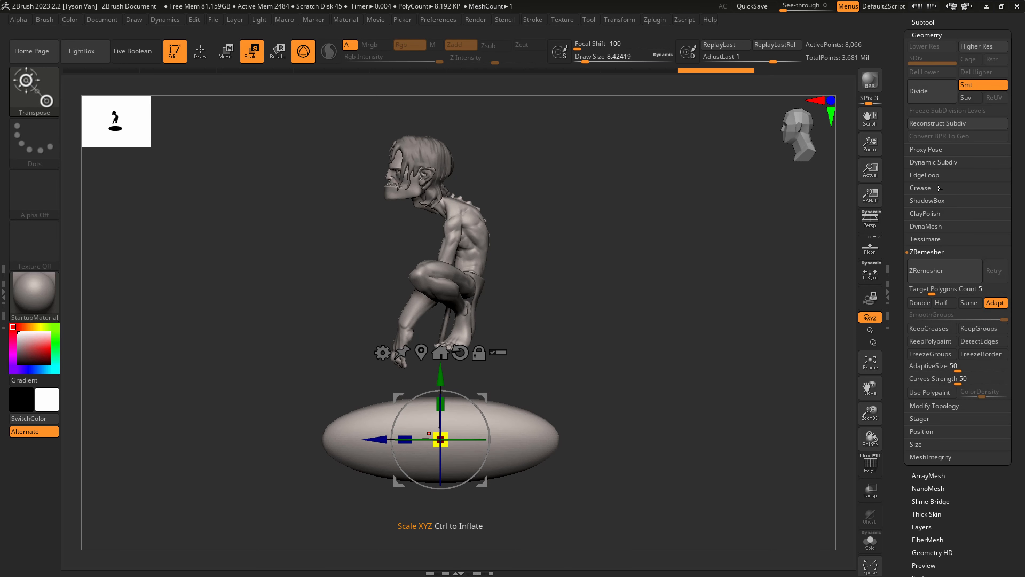
click(927, 225)
click(930, 245)
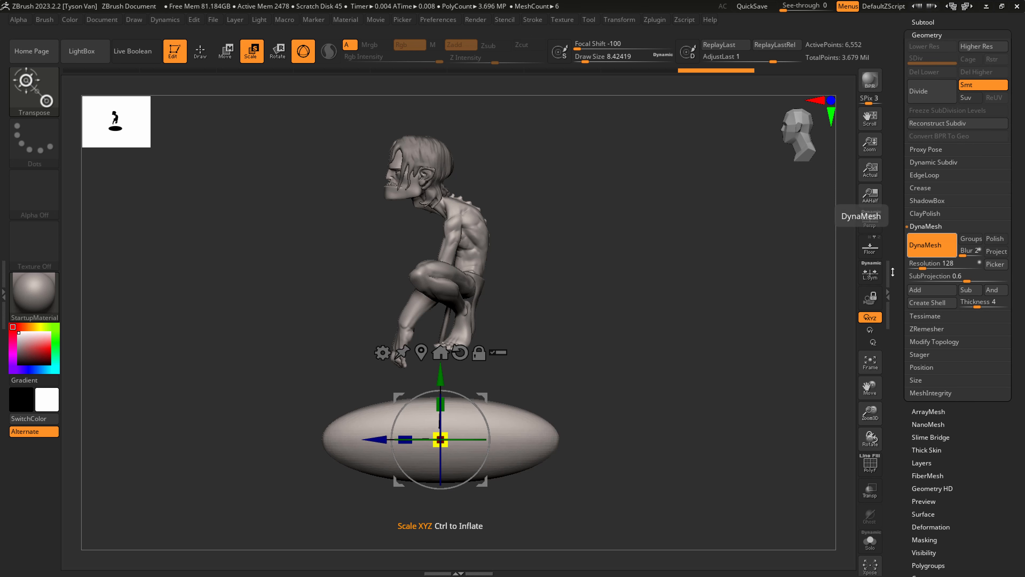
Return to Draw mode and display the polyframe on the flattened sphere.
ctrl+right_drag(509, 442, 533, 474)
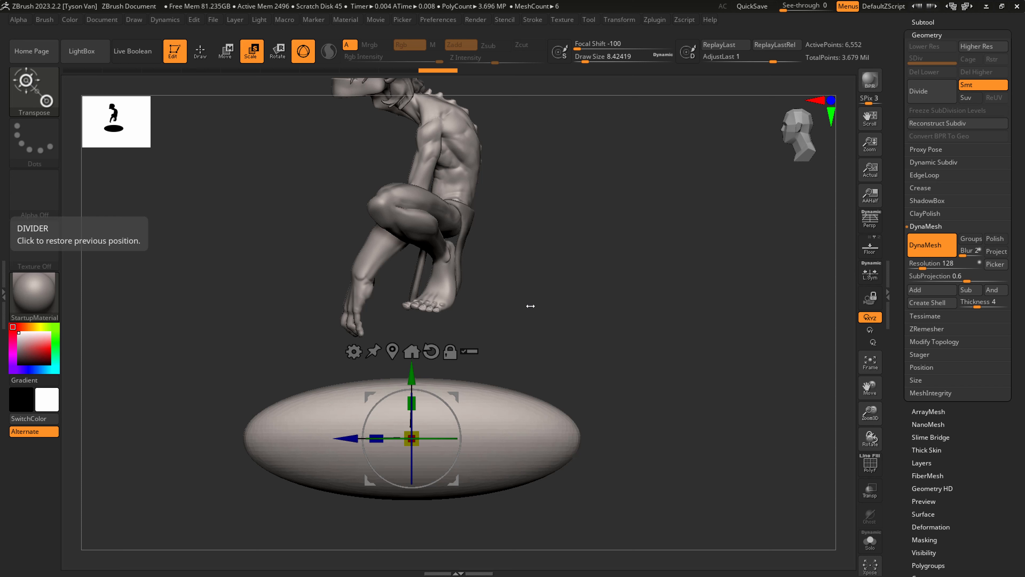
key(q)
alt+right_drag(528, 425, 560, 412)
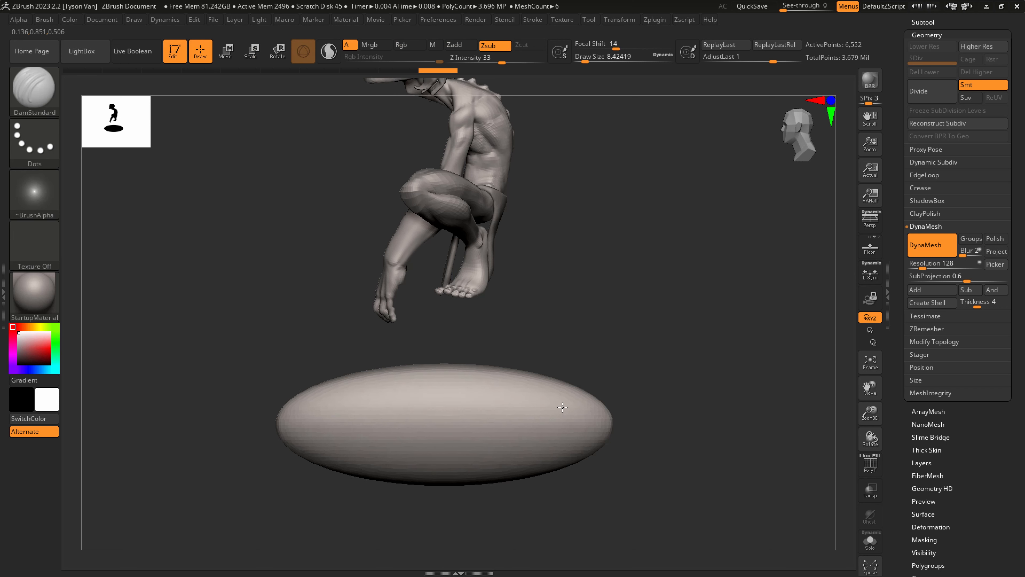
key(shift+f)
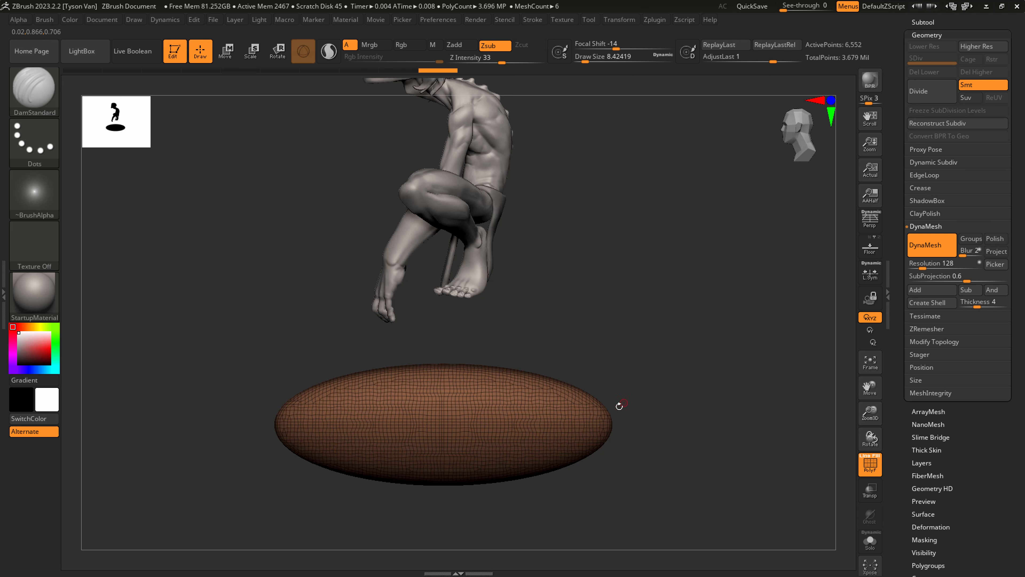
Using SnakeHook with Sculptris Pro enabled, pull the rear end of the flattened sphere out into a narrow tail.
key(b)
key(s)
key(h)
key(s)
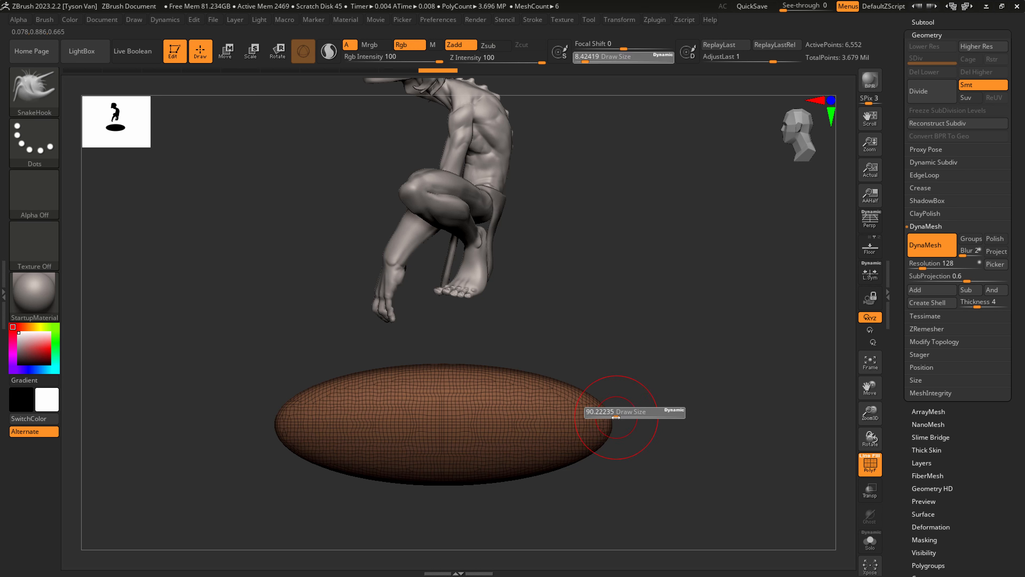
mouse_move(615, 416)
mouse_down()
mouse_move(614, 467)
mouse_move(574, 426)
mouse_move(568, 380)
mouse_up()
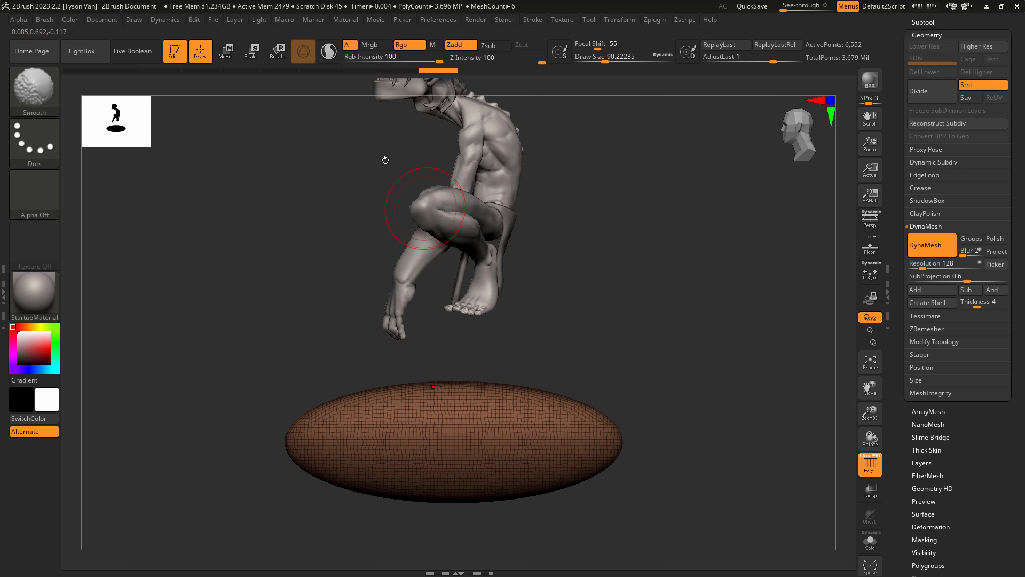
click(329, 51)
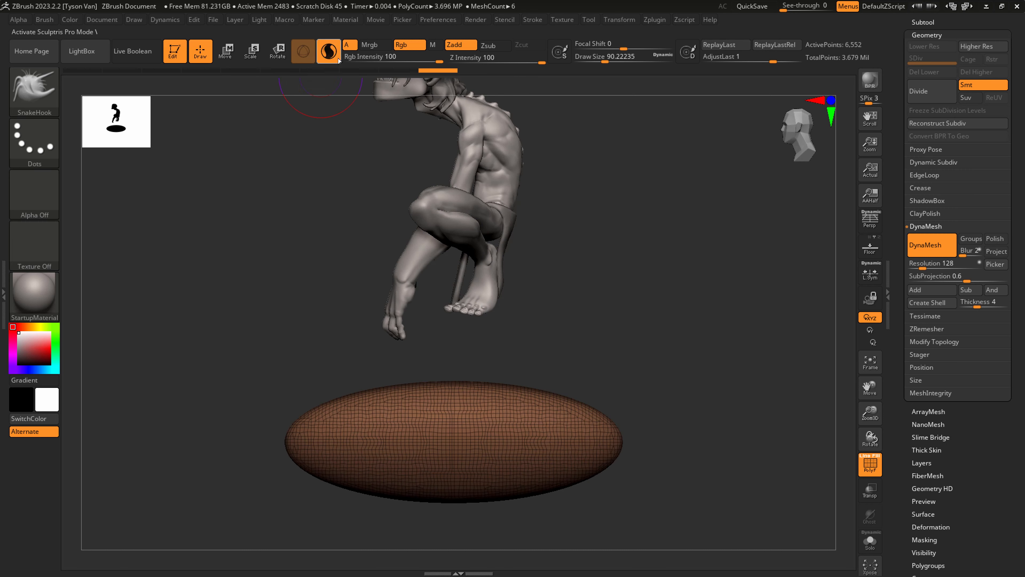
mouse_move(618, 437)
mouse_down()
mouse_move(671, 467)
mouse_move(664, 429)
mouse_move(686, 415)
mouse_up()
drag(677, 421, 707, 409)
Pull the end of the tail up and down with a smaller SnakeHook brush to form a forked fish fin.
key(s)
mouse_move(700, 405)
mouse_down()
mouse_move(721, 387)
mouse_move(721, 419)
mouse_up()
drag(719, 406, 723, 408)
mouse_move(690, 452)
mouse_down()
mouse_move(707, 500)
mouse_move(721, 506)
mouse_move(726, 488)
mouse_up()
drag(639, 468, 644, 456)
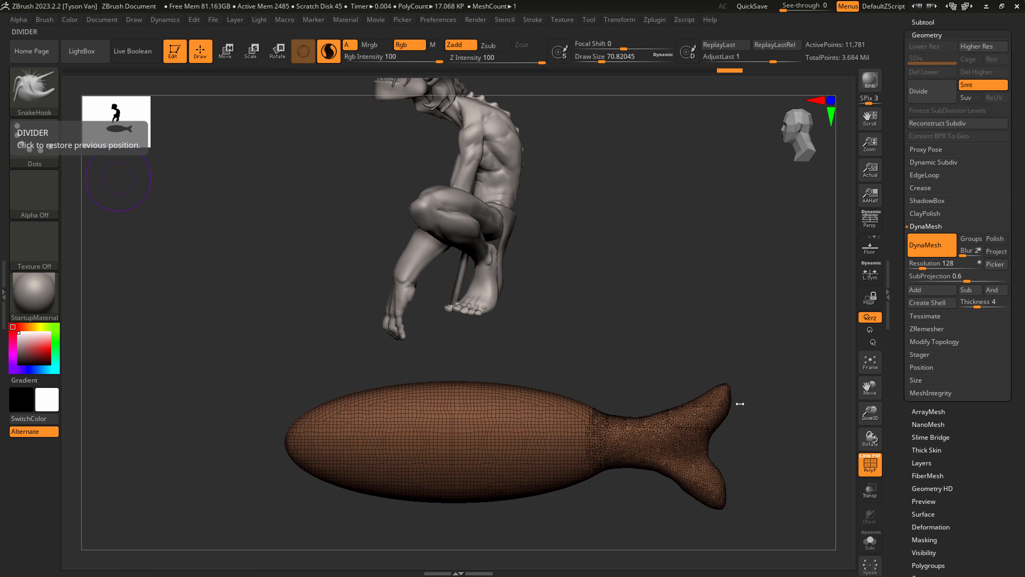
mouse_move(703, 455)
mouse_down()
mouse_move(727, 378)
mouse_move(738, 393)
mouse_move(726, 372)
mouse_up()
drag(732, 381, 737, 400)
drag(719, 438, 726, 427)
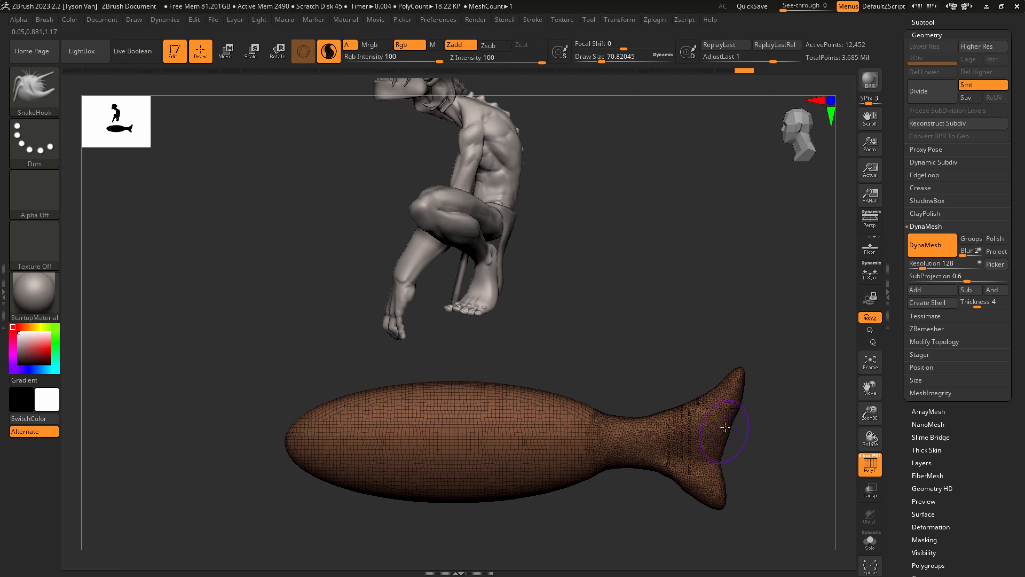
Extend the tail fin further backward and disable Sculptris Pro to continue shaping with SnakeHook.
key(s)
mouse_move(696, 477)
mouse_down()
mouse_move(711, 477)
mouse_move(702, 456)
mouse_move(741, 480)
mouse_up()
click(330, 55)
key(s)
drag(736, 379, 756, 384)
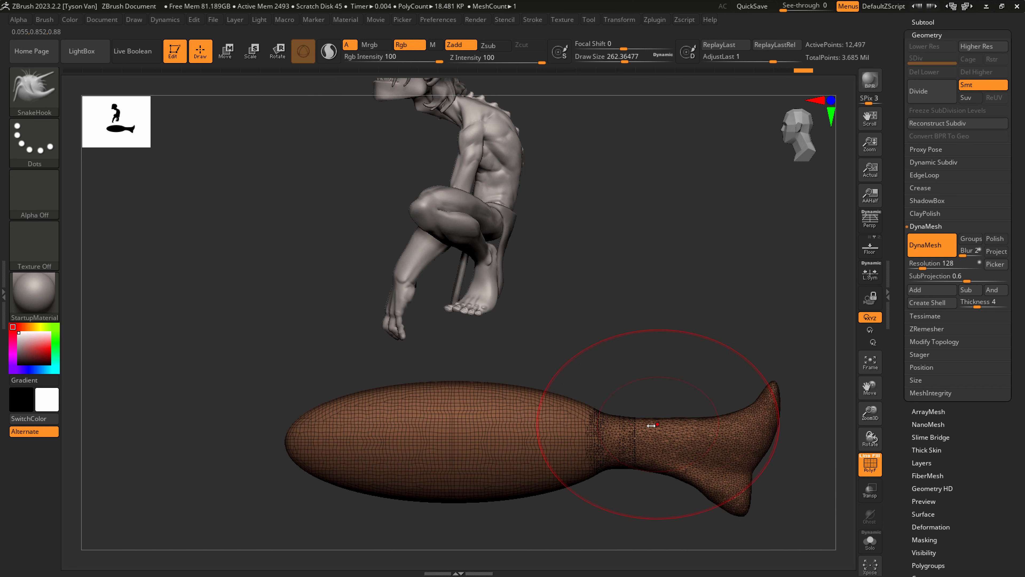
Pull the front of the body forward and down into a tapered snout and push the belly slightly upward with SnakeHook.
key(s)
mouse_move(655, 427)
mouse_down()
mouse_move(626, 414)
mouse_move(638, 418)
mouse_up()
mouse_move(443, 384)
mouse_down()
mouse_move(434, 377)
mouse_move(310, 415)
mouse_move(277, 467)
mouse_move(284, 480)
mouse_up()
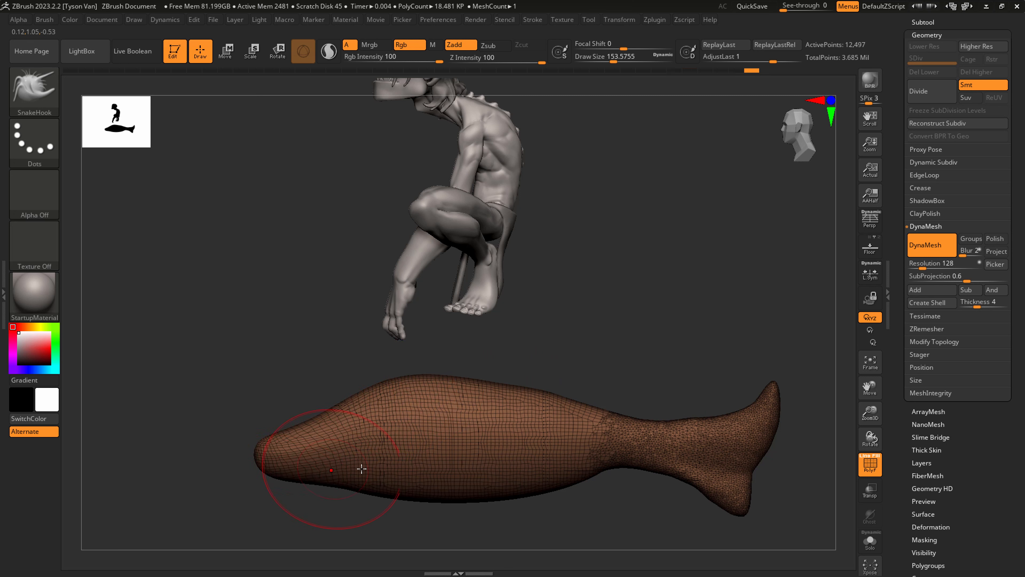
key(s)
mouse_move(464, 495)
mouse_down()
mouse_move(454, 491)
mouse_move(469, 491)
mouse_up()
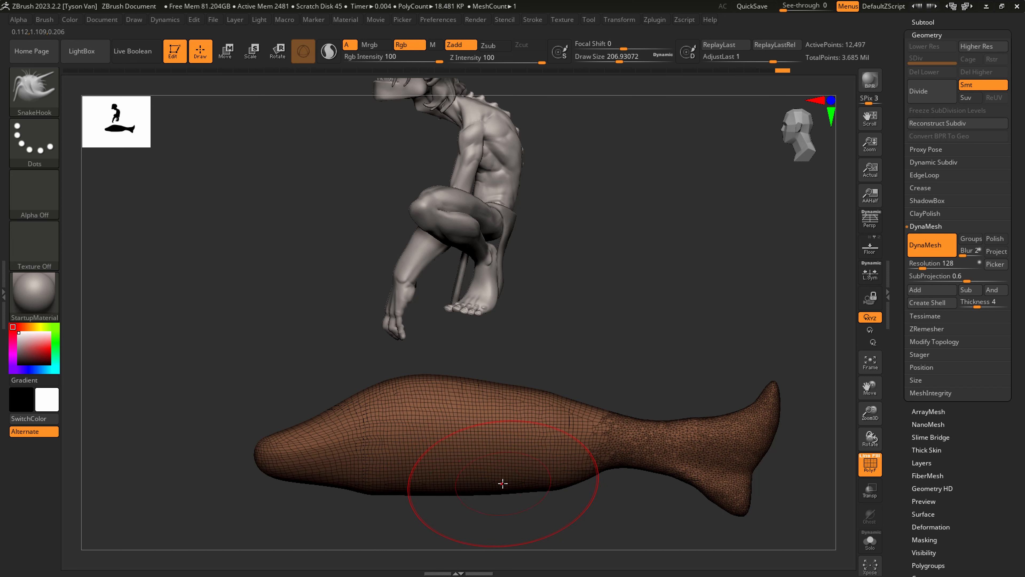
Smooth the underside where the body meets the tail and update the DynaMesh at resolution 128.
key(s)
drag(539, 396, 521, 393)
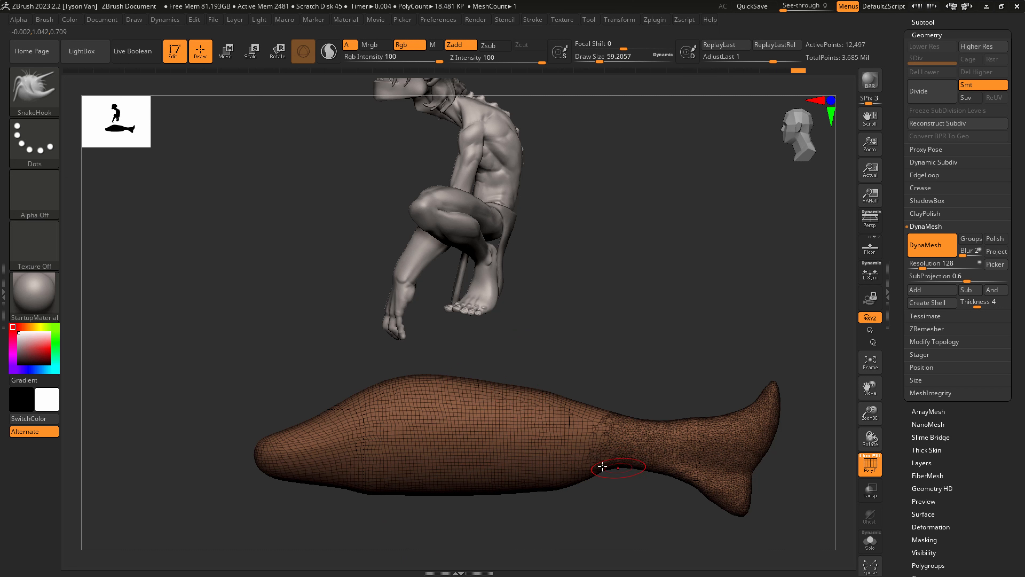
shift+drag(563, 470, 552, 486)
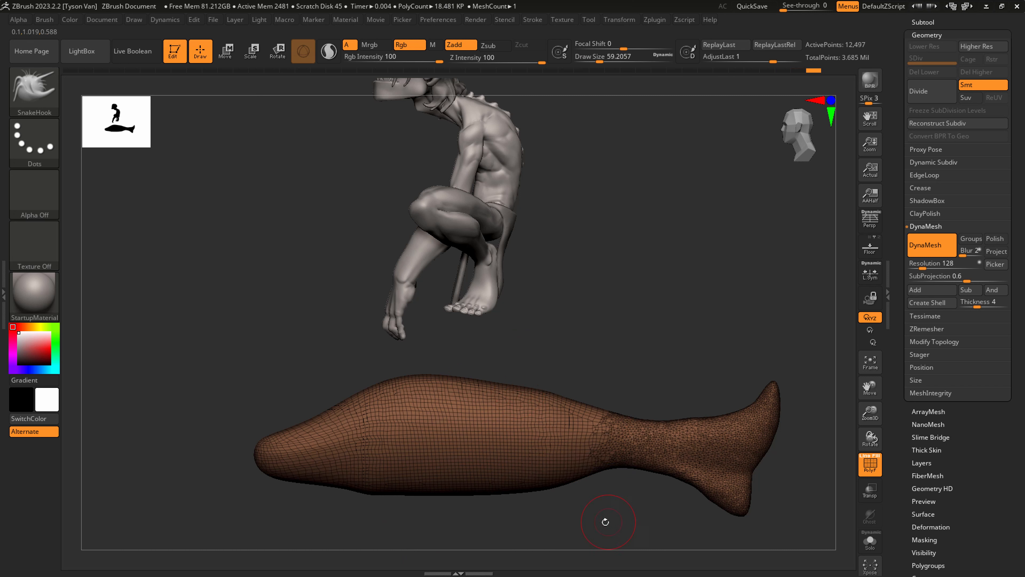
ctrl+drag(580, 529, 665, 495)
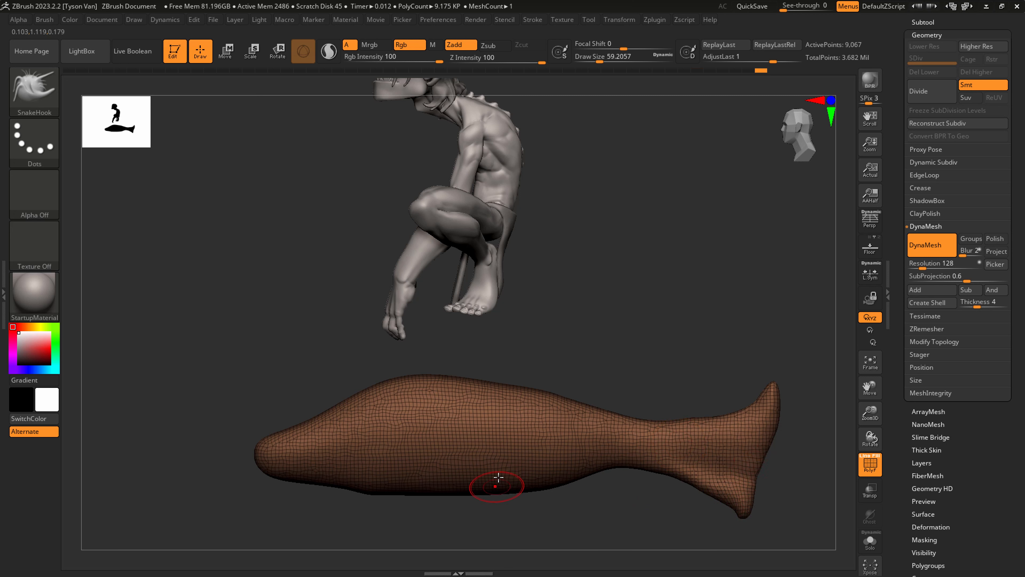
Set the DynaMesh resolution to 488 and remesh the fish body.
right_drag(465, 414, 500, 419)
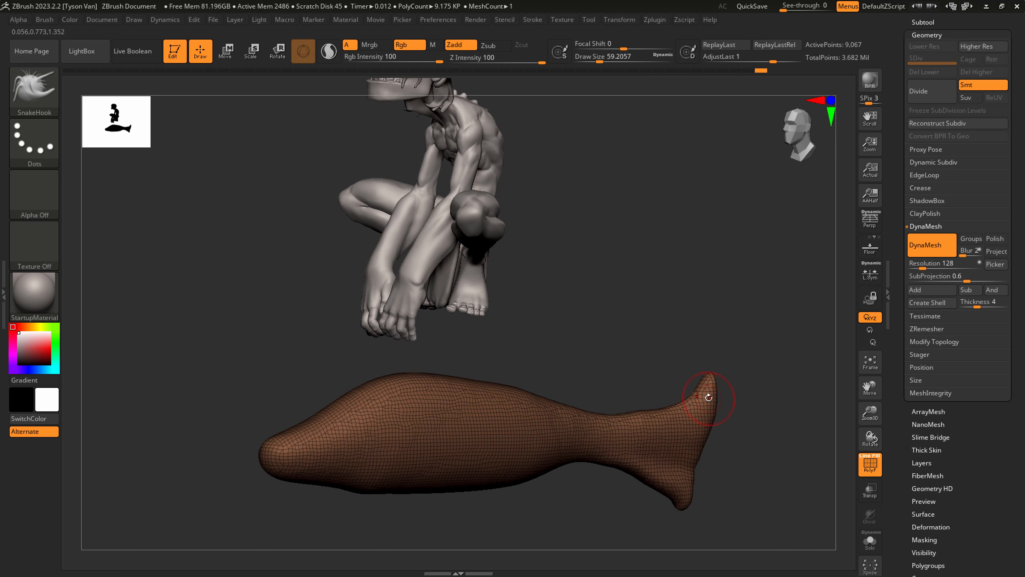
click(929, 261)
key(Return)
ctrl+drag(565, 331, 677, 236)
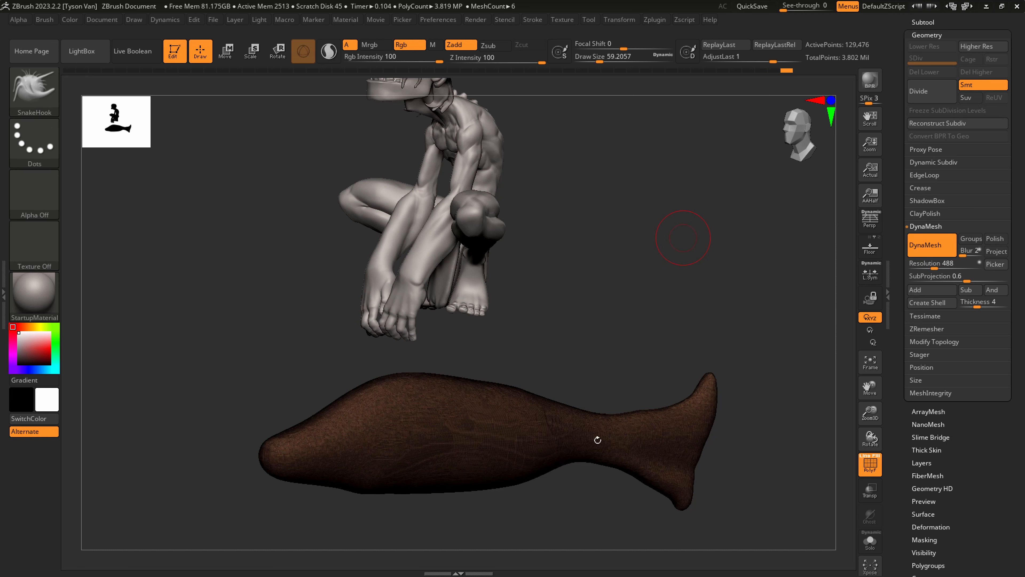
Refine the shape of the snout tip with the SnakeHook brush.
right_drag(597, 440, 531, 419)
mouse_move(313, 456)
right_down()
mouse_move(369, 472)
mouse_move(347, 454)
mouse_move(302, 458)
right_up()
key(s)
mouse_move(299, 459)
mouse_down()
mouse_move(330, 430)
mouse_move(299, 432)
mouse_up()
mouse_move(326, 425)
right_down()
mouse_move(310, 449)
mouse_move(329, 460)
mouse_move(316, 460)
right_up()
key(s)
drag(316, 460, 310, 461)
right_drag(320, 468, 403, 411)
Hide the polyframe and build up a round eye bulge on each side of the head with ClayBuildup.
click(37, 93)
click(150, 98)
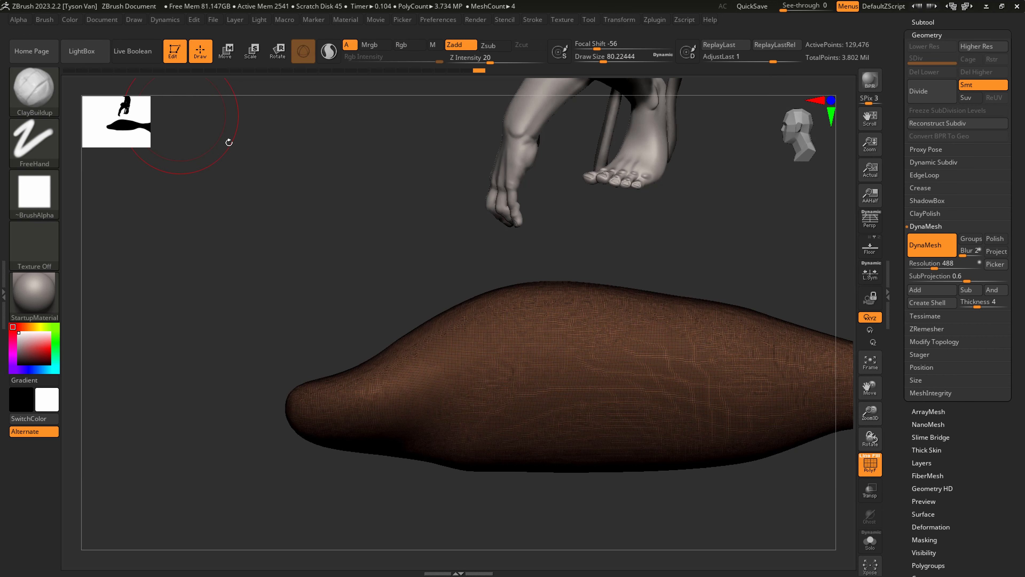
key(s)
drag(369, 419, 358, 421)
ctrl+right_drag(356, 418, 380, 437)
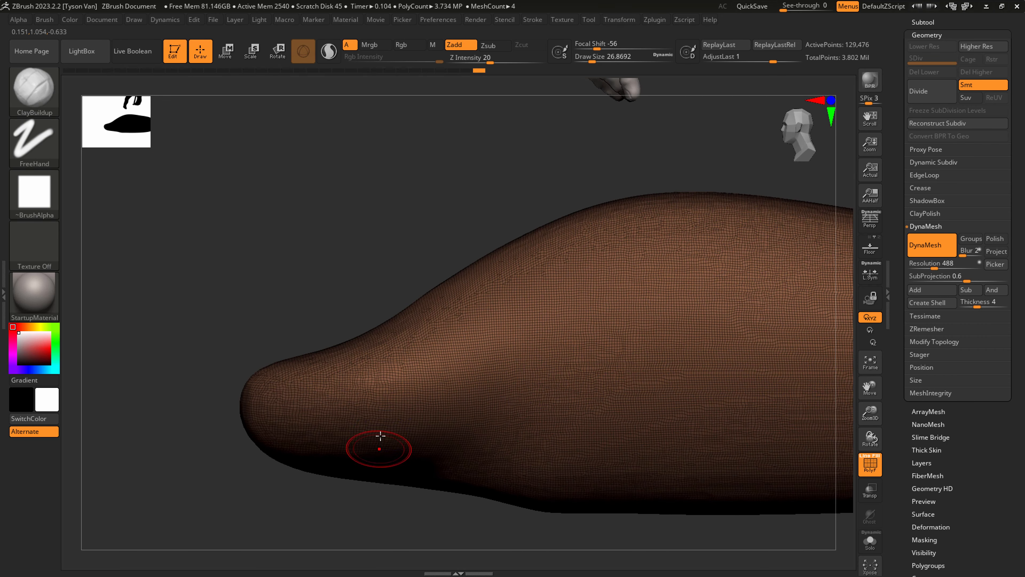
key(shift+f)
key(s)
drag(359, 418, 343, 409)
mouse_move(343, 408)
right_down()
mouse_move(389, 408)
mouse_move(340, 398)
mouse_move(349, 416)
mouse_move(365, 410)
right_up()
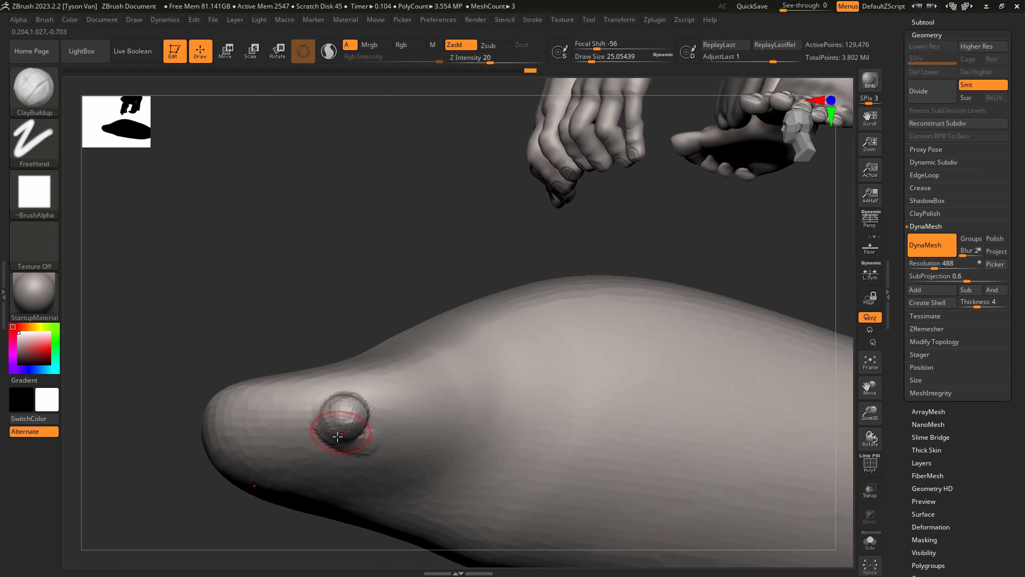
mouse_move(374, 403)
mouse_down()
mouse_move(366, 438)
mouse_move(340, 445)
mouse_move(325, 432)
mouse_move(348, 398)
mouse_up()
Remesh the fish body with DynaMesh and smooth the eye bulges into the head.
ctrl+drag(279, 317, 360, 245)
right_drag(419, 415, 432, 445)
shift+drag(347, 408, 373, 402)
alt+right_drag(428, 393, 385, 359)
right_drag(374, 443, 441, 403)
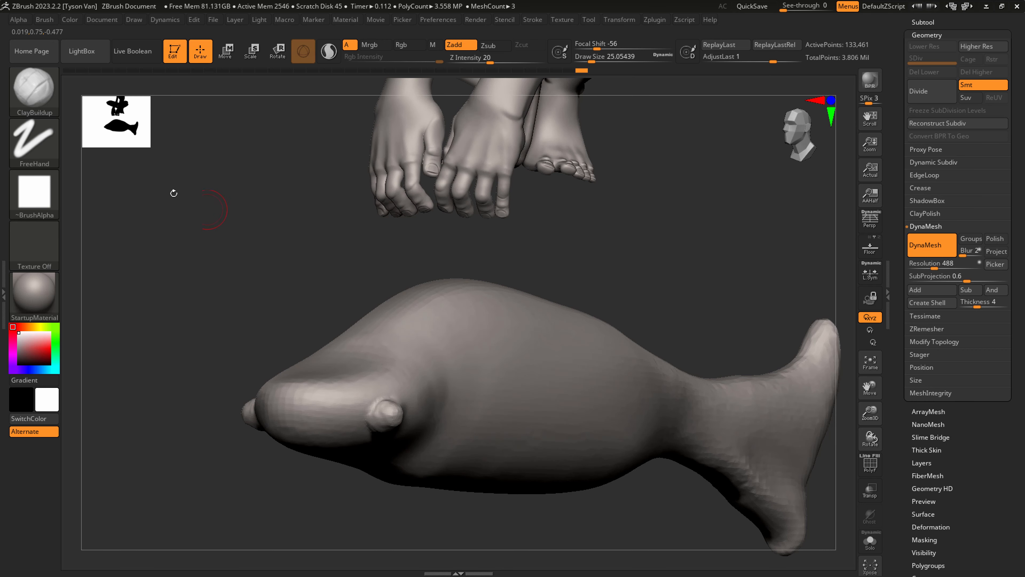
Draw a mirrored pair of curved whisker tubes from the mouth below the eyes with the CurveTube brush.
click(46, 90)
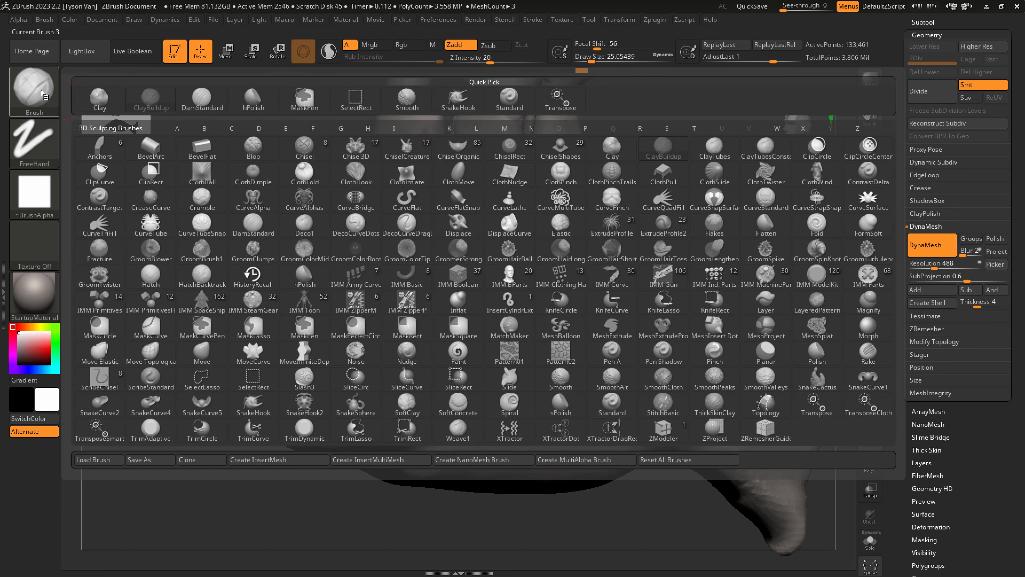
click(156, 226)
key(s)
drag(354, 440, 346, 441)
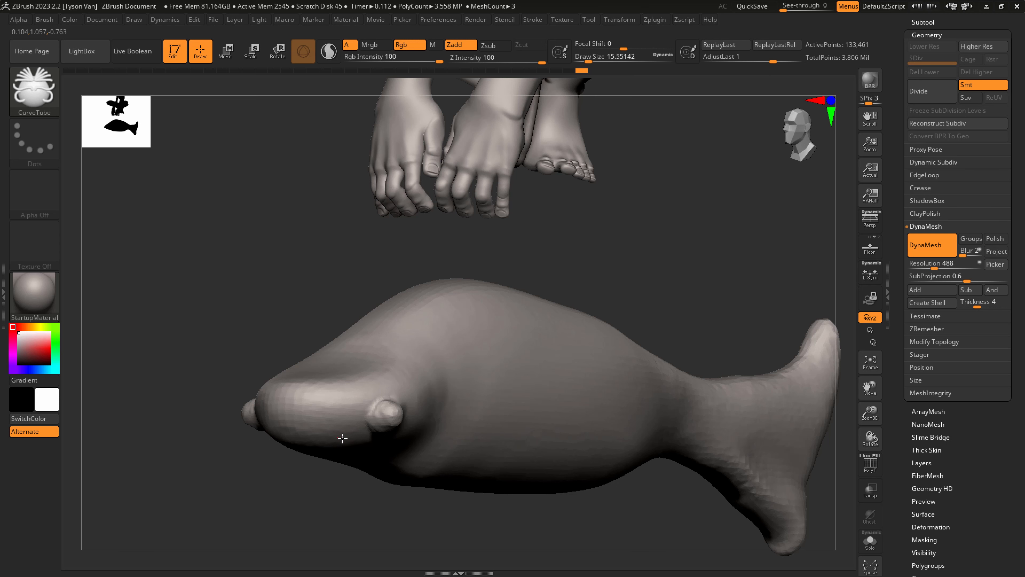
drag(539, 484, 539, 482)
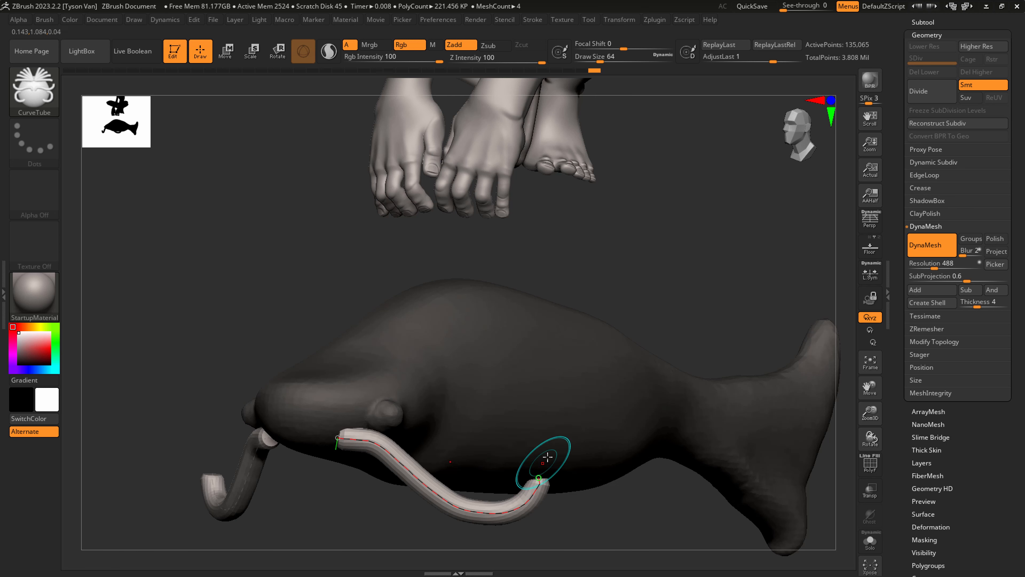
Adjust the whisker curve so its base tucks under the snout and its middle sags lower before the raised end.
right_drag(500, 408, 480, 398)
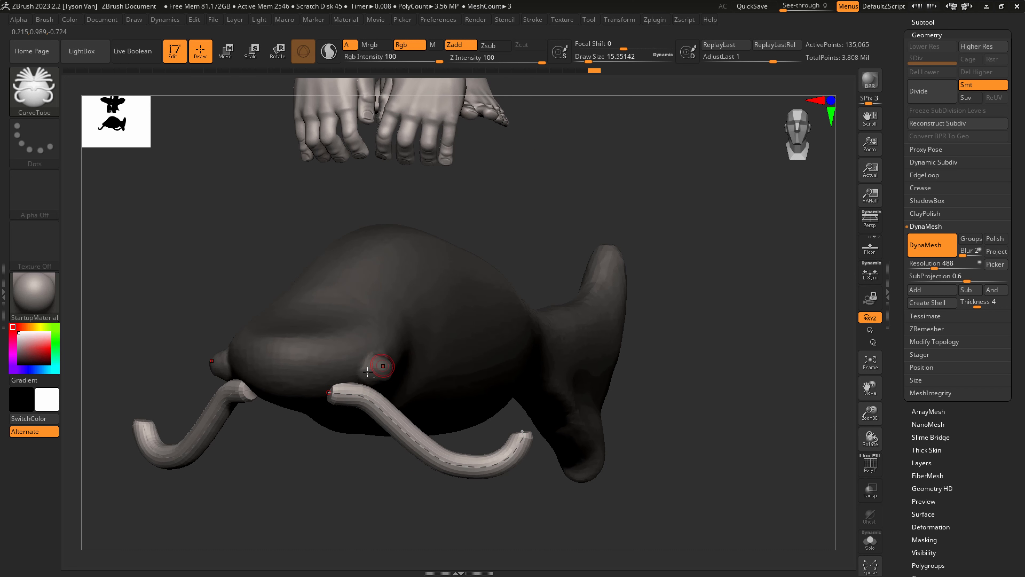
drag(311, 381, 303, 384)
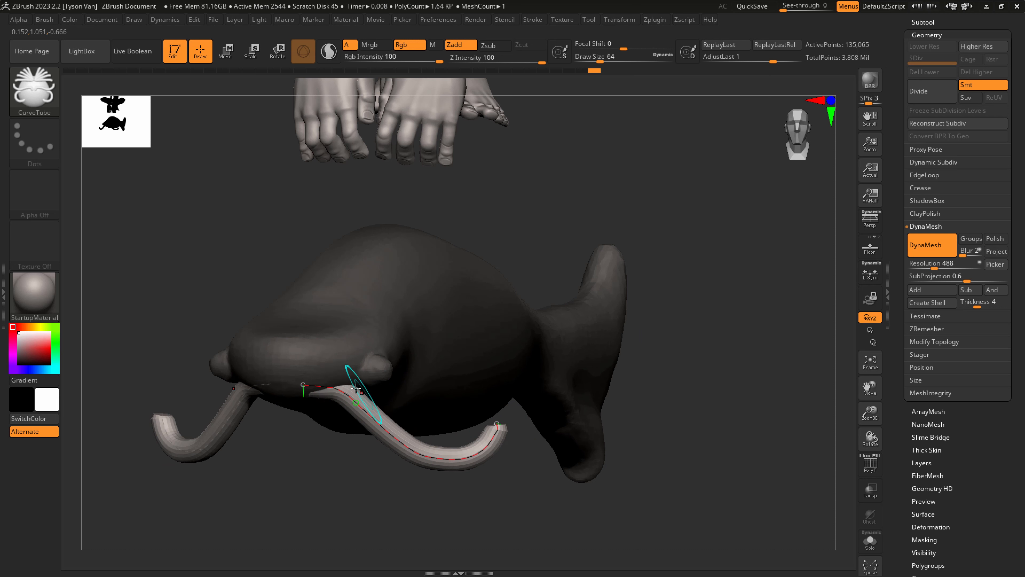
drag(298, 378, 306, 387)
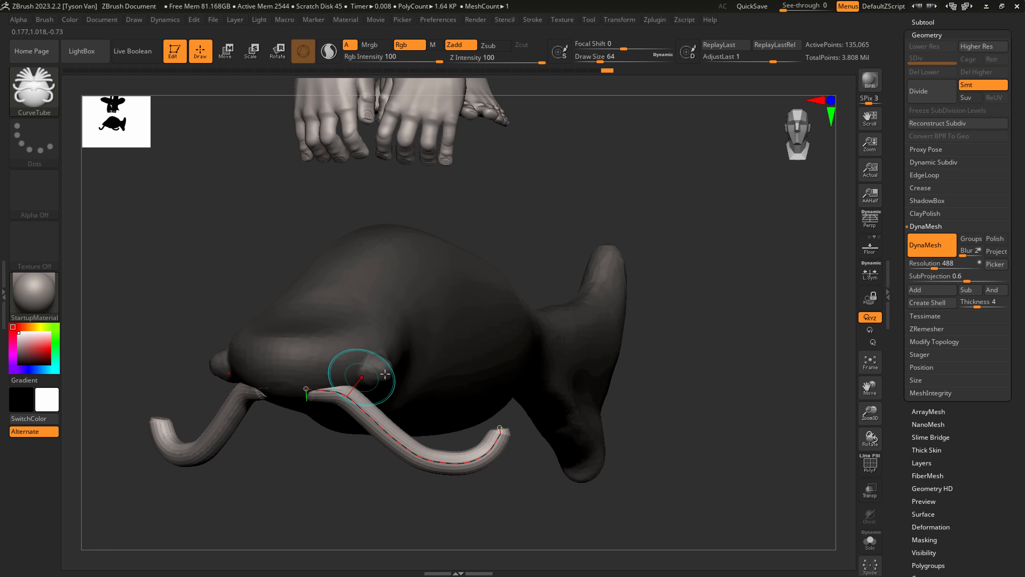
right_drag(293, 366, 454, 404)
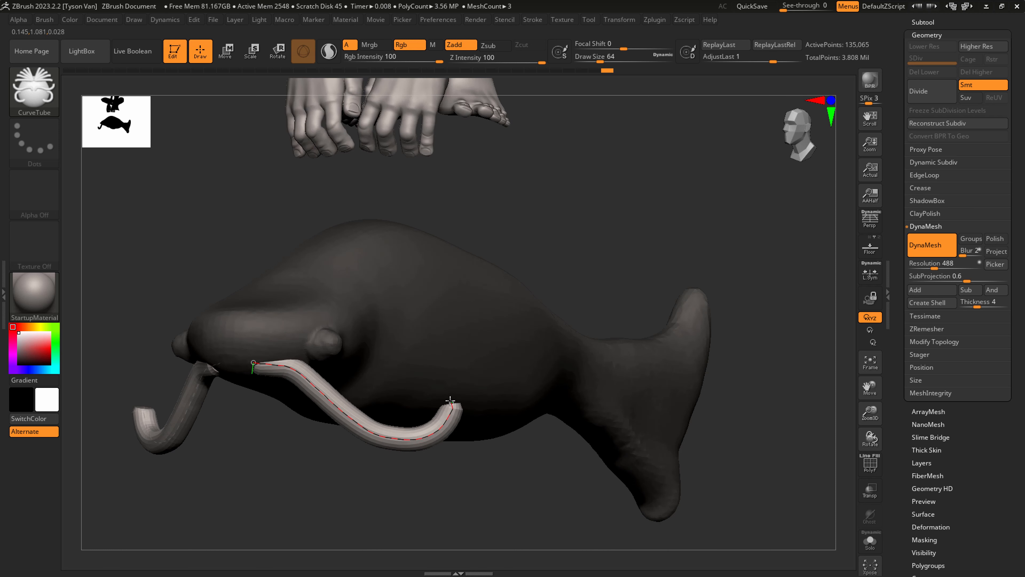
drag(450, 401, 458, 393)
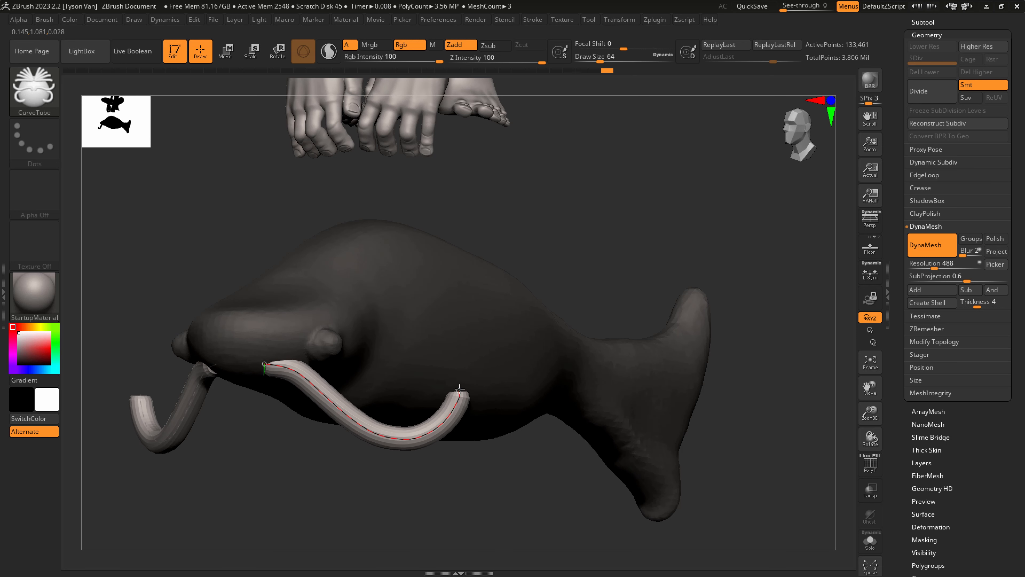
right_drag(446, 400, 411, 398)
right_drag(512, 366, 522, 375)
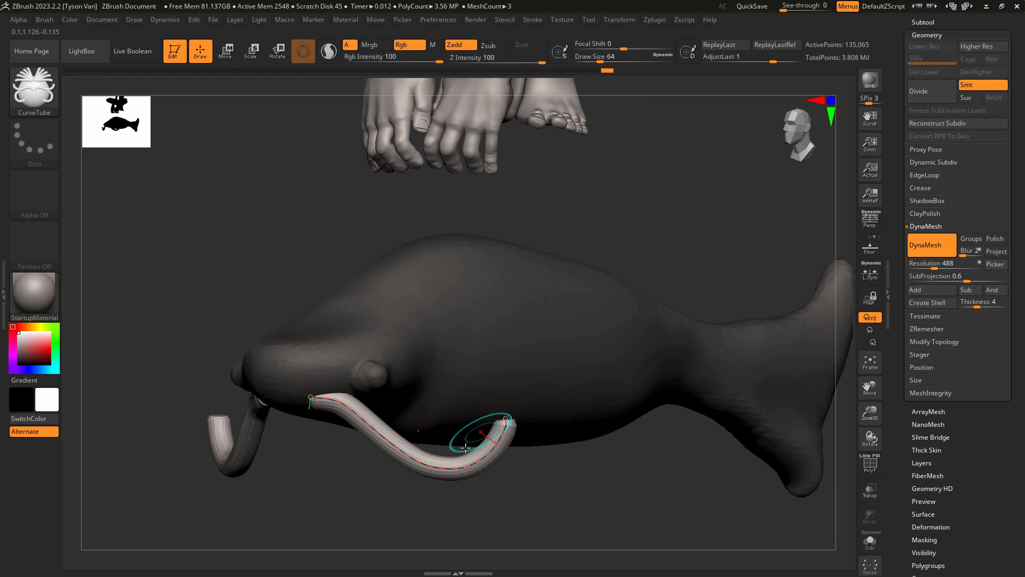
drag(453, 458, 415, 465)
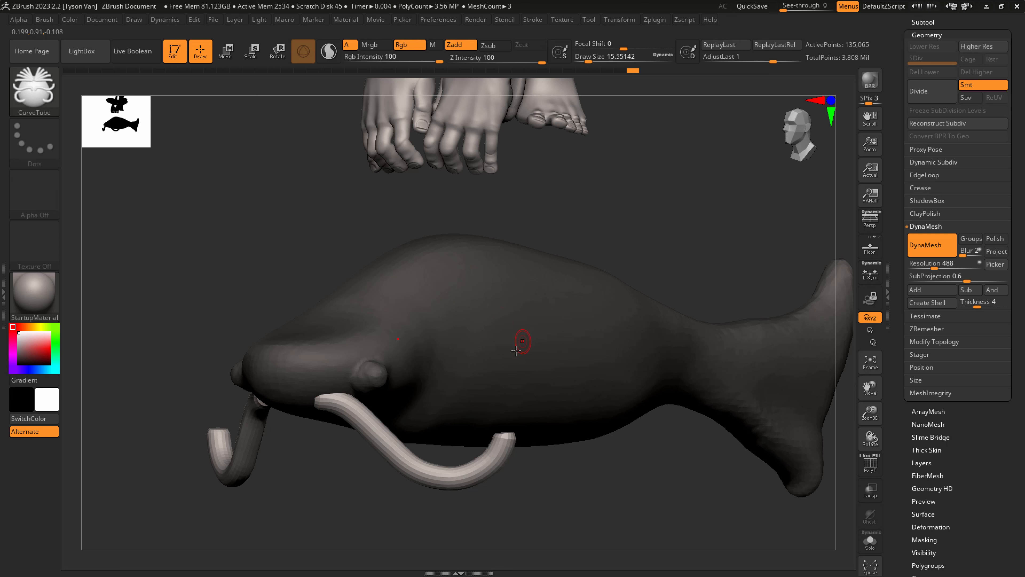
Taper the whisker tips with Smooth and adjust the whiskers where they meet the head with SnakeHook.
key(s)
mouse_move(478, 468)
mouse_down()
mouse_move(499, 468)
mouse_move(499, 456)
mouse_move(446, 477)
mouse_move(500, 466)
mouse_up()
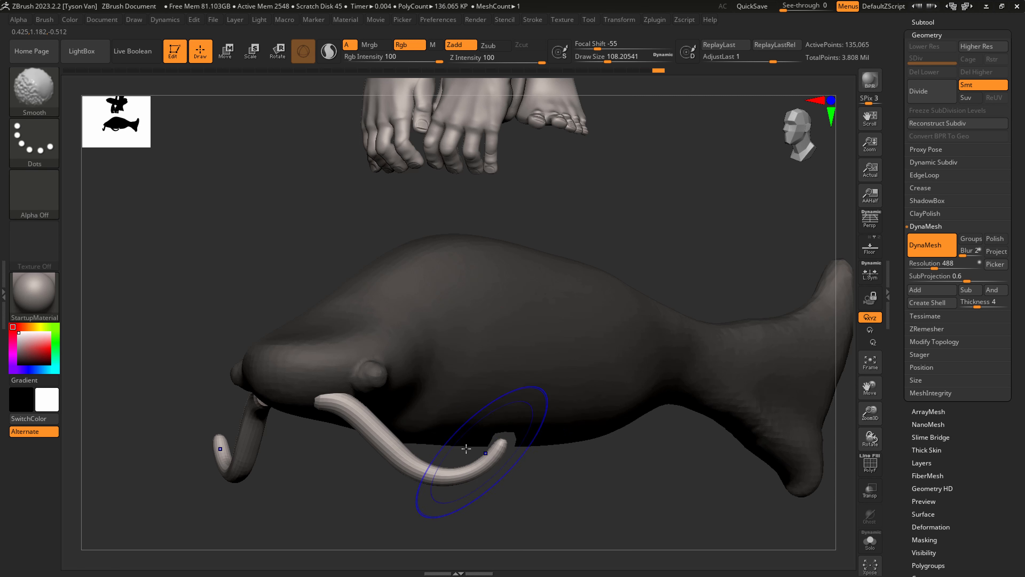
mouse_move(320, 439)
mouse_down()
mouse_move(363, 420)
mouse_move(332, 401)
mouse_up()
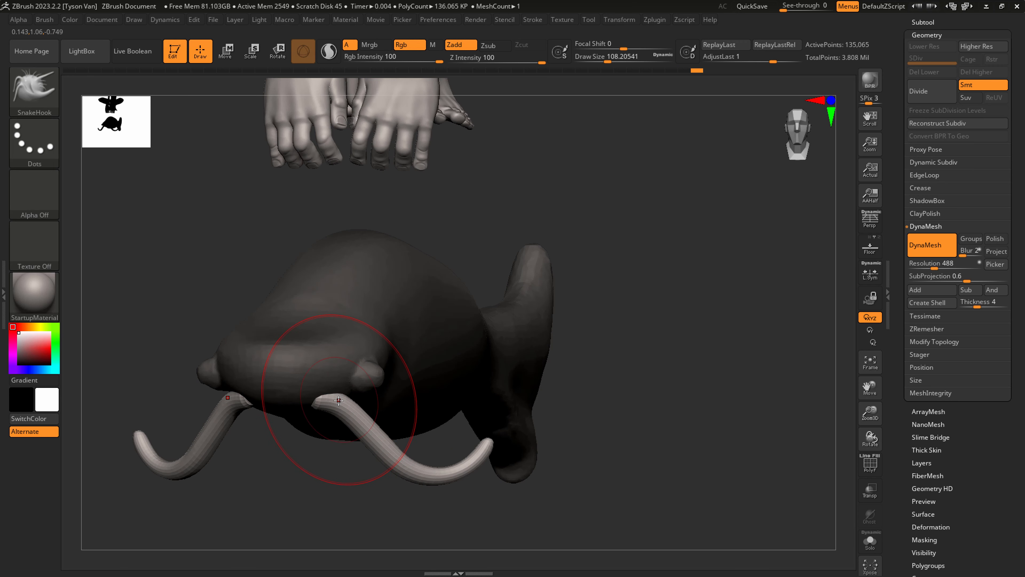
right_drag(325, 395, 352, 412)
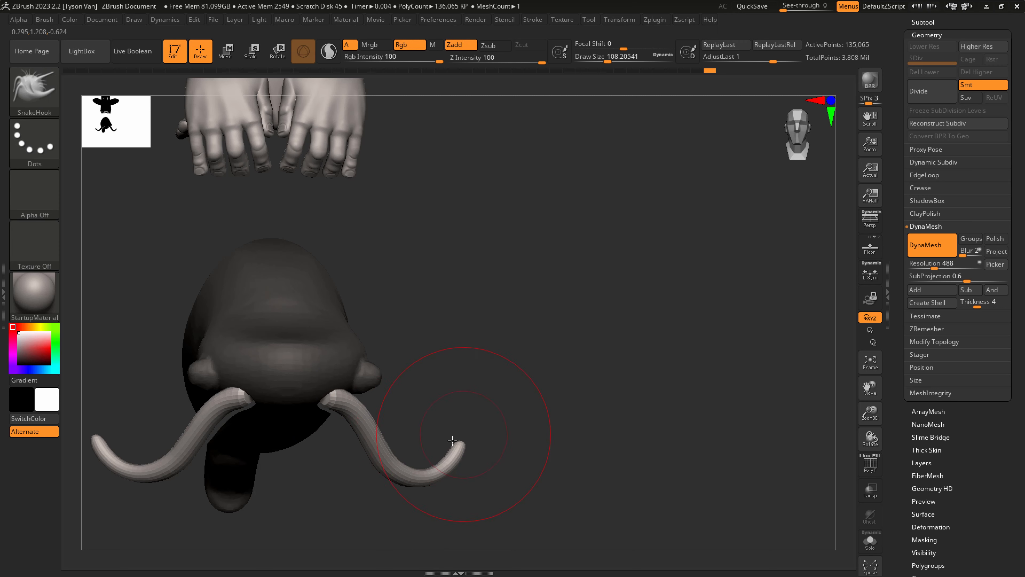
Clear the mask on the fish and reshape the eye bulge with a smaller SnakeHook brush.
right_drag(469, 446, 568, 325)
mouse_move(469, 320)
right_down()
mouse_move(412, 412)
mouse_move(342, 408)
right_up()
mouse_move(342, 408)
mouse_down()
mouse_move(329, 408)
mouse_move(340, 410)
mouse_up()
key(s)
mouse_move(340, 409)
right_down()
mouse_move(434, 385)
mouse_move(359, 383)
right_up()
drag(360, 383, 353, 368)
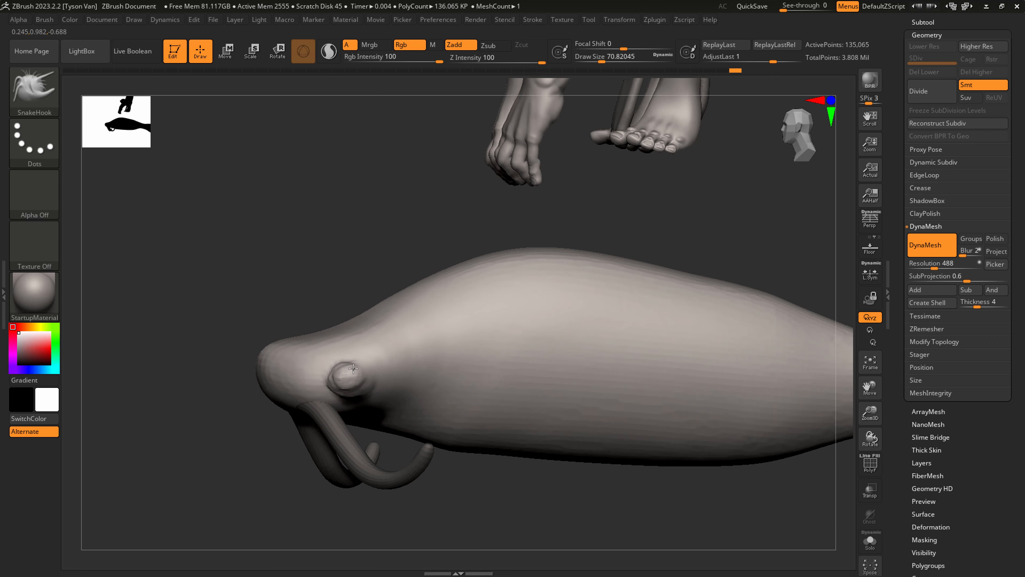
Carve a crease around the eye bulge with a small DamStandard brush.
key(b)
key(d)
key(s)
key(s)
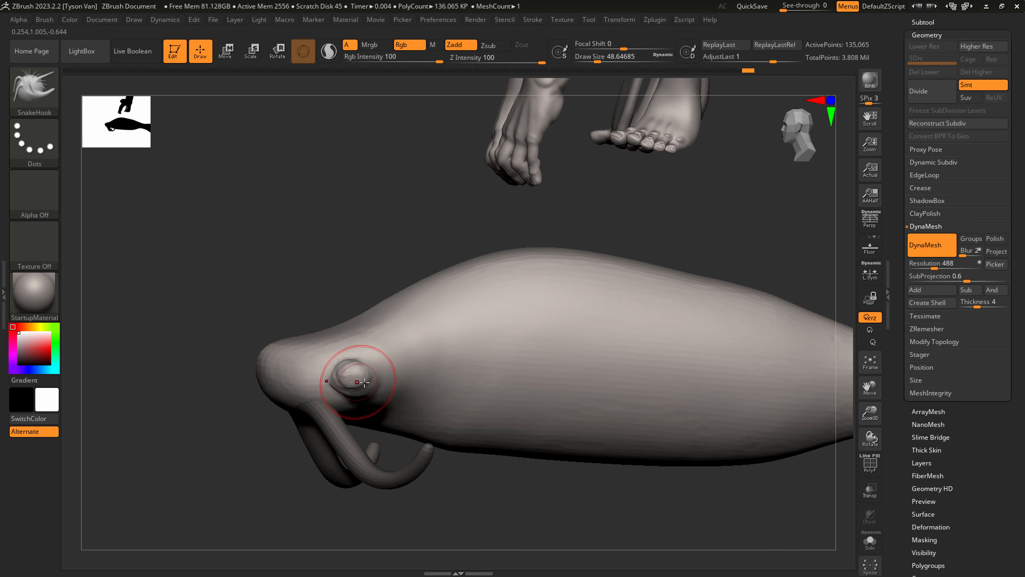
mouse_move(355, 370)
right_down()
mouse_move(362, 384)
mouse_move(339, 377)
right_up()
key(s)
drag(335, 374, 327, 375)
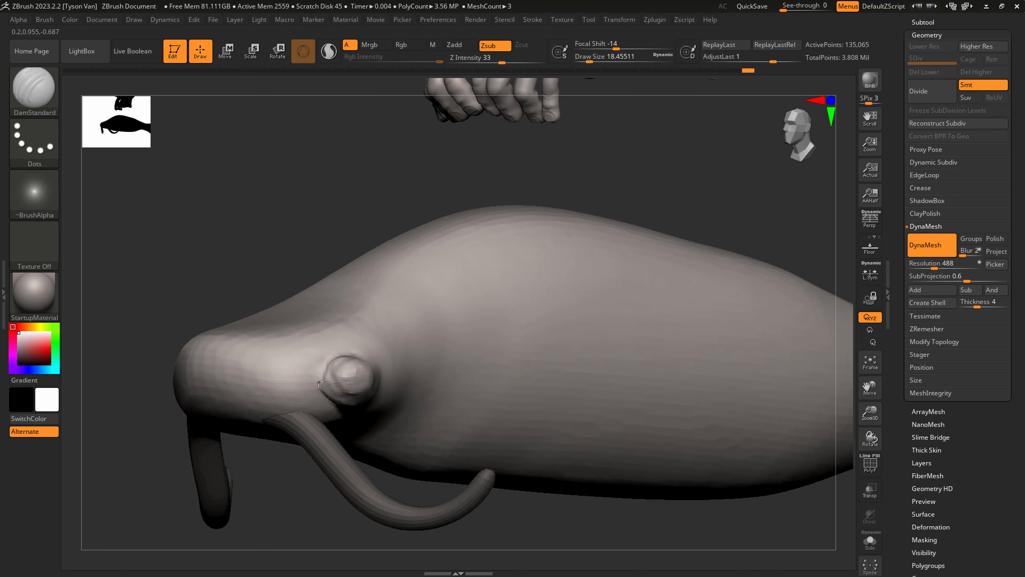
Mask the fish body but not the whiskers, and pull the whisker bases up onto the snout with SnakeHook.
right_drag(370, 385, 336, 342)
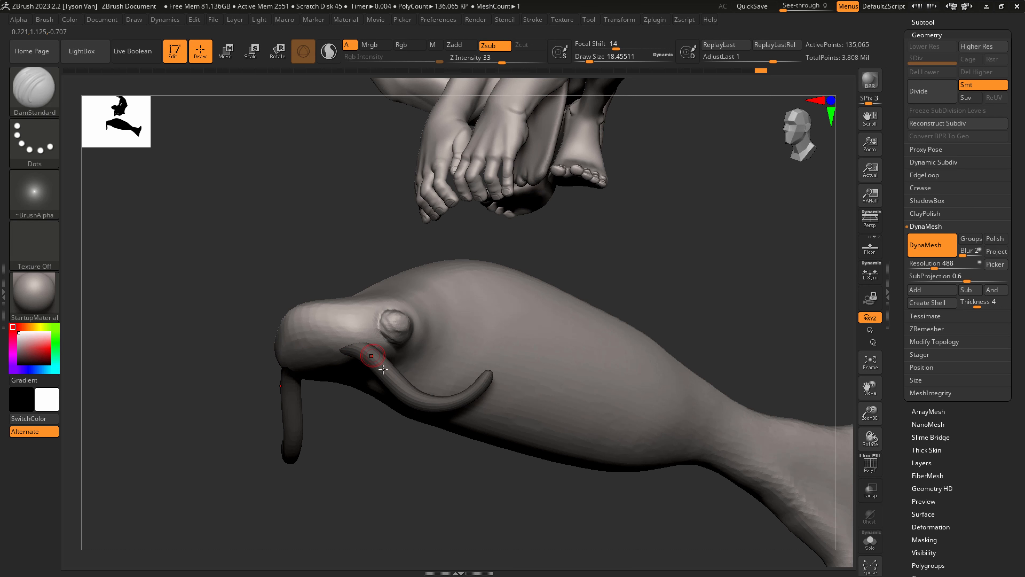
ctrl+click(377, 445)
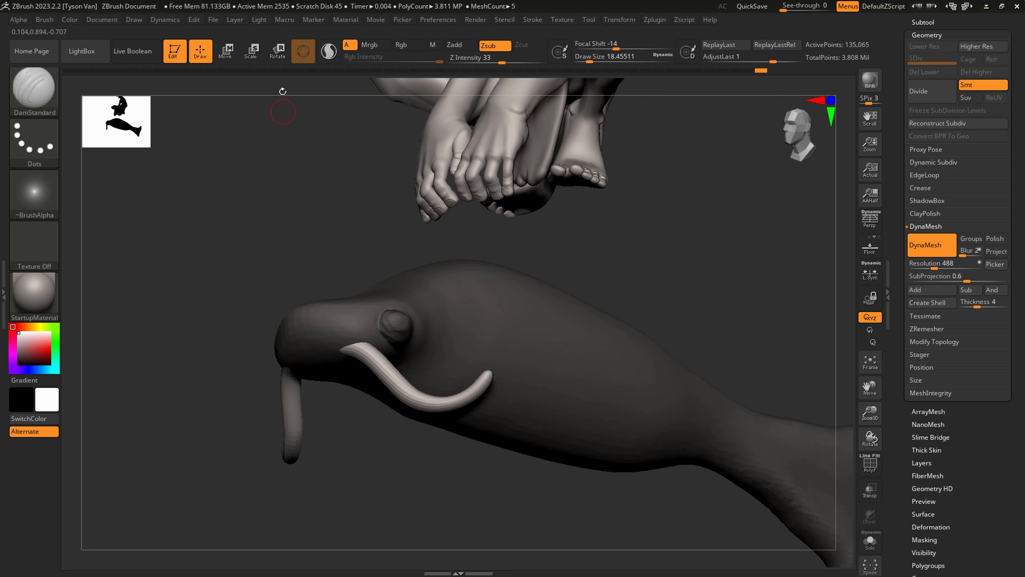
key(w)
key(q)
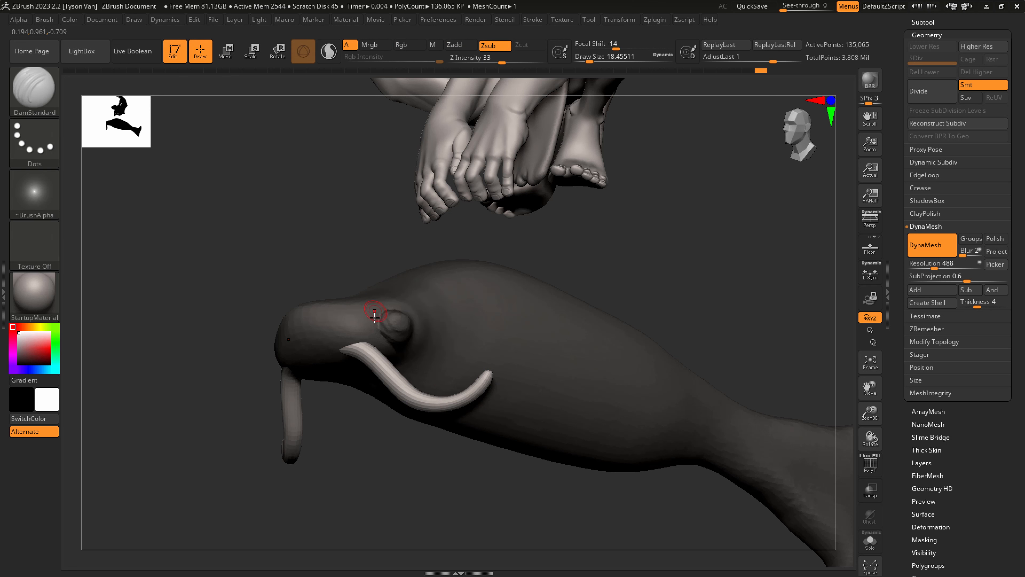
key(b)
key(s)
key(h)
key(s)
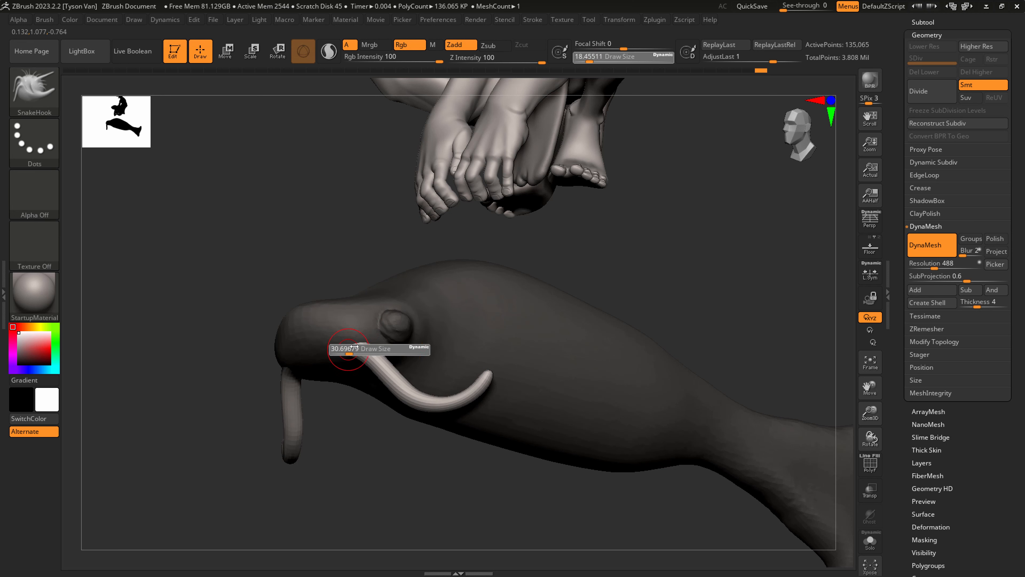
mouse_move(354, 346)
mouse_down()
mouse_move(376, 341)
mouse_move(351, 326)
mouse_up()
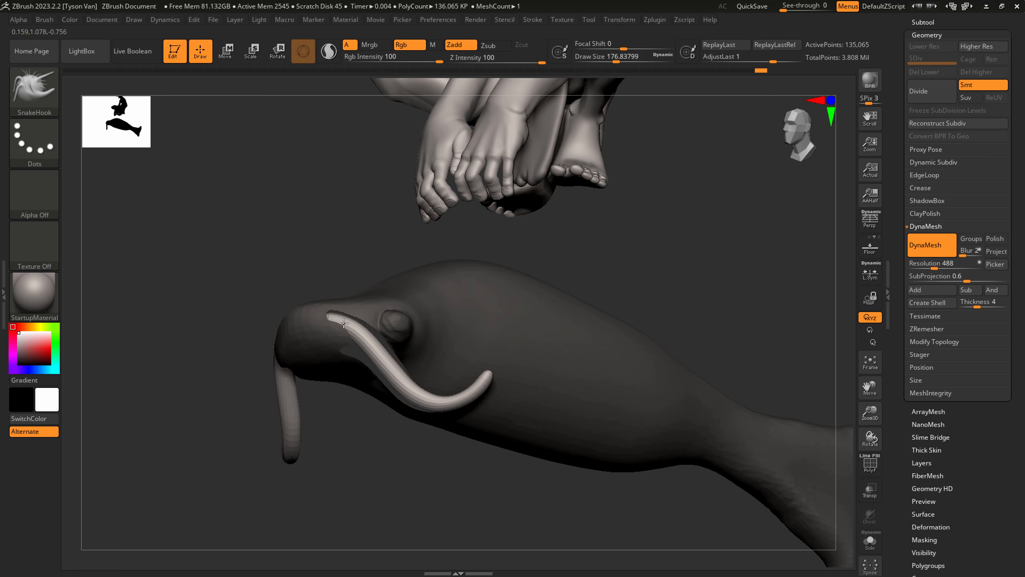
Refine the whisker bases against the sides of the snout with SnakeHook at a draw size of about 140, and clear the mask.
mouse_move(344, 323)
right_down()
mouse_move(339, 346)
mouse_move(319, 342)
right_up()
drag(363, 329, 345, 312)
right_drag(357, 328, 384, 333)
key(s)
drag(357, 322, 352, 322)
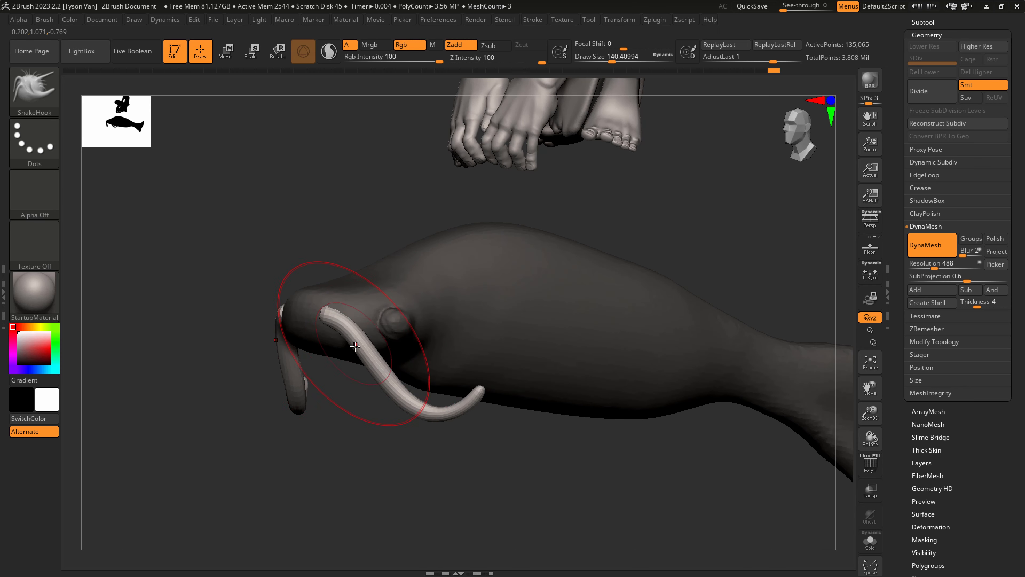
right_drag(359, 323, 338, 319)
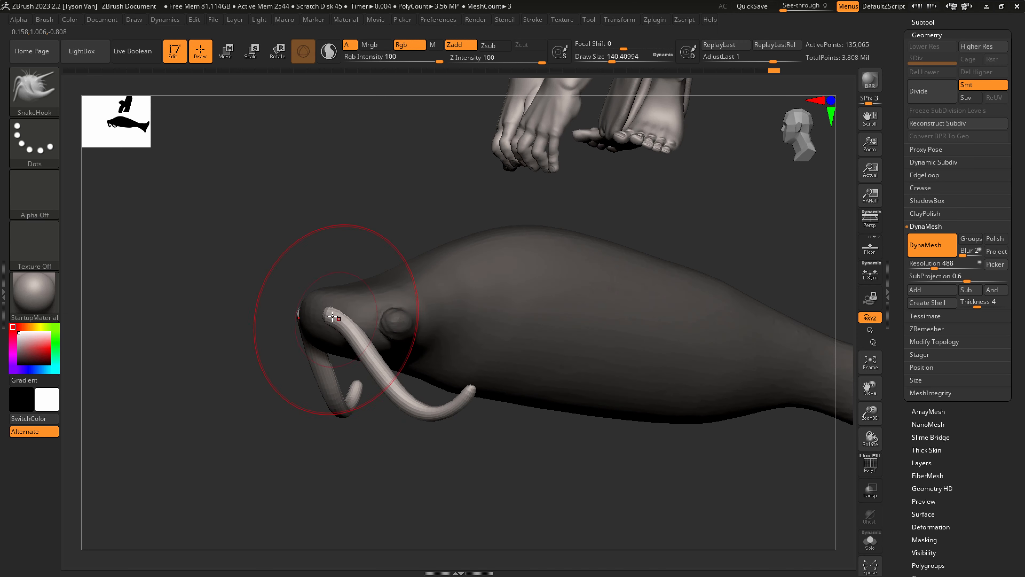
drag(338, 319, 344, 326)
right_drag(344, 327, 367, 315)
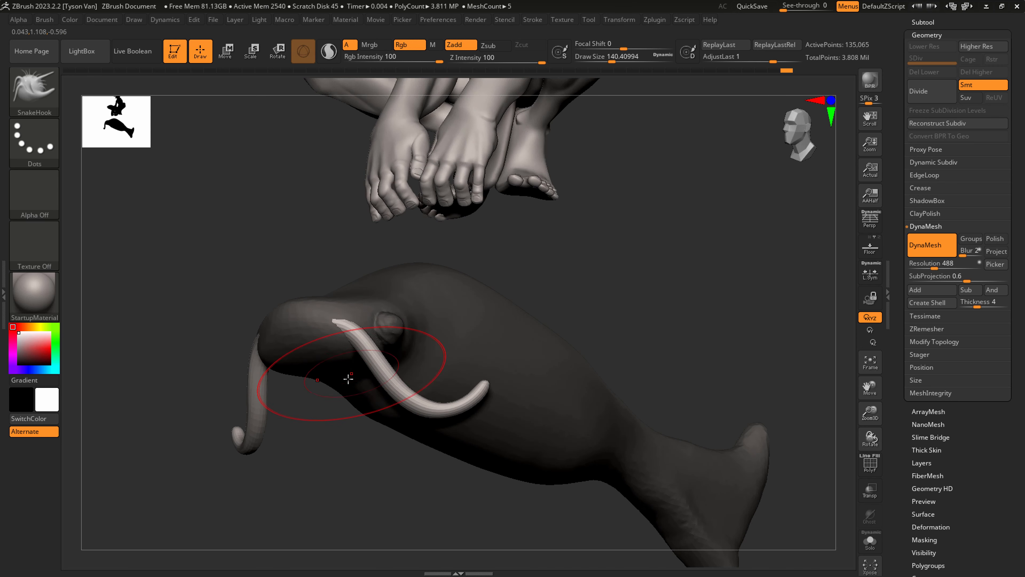
key(s)
drag(327, 466, 310, 466)
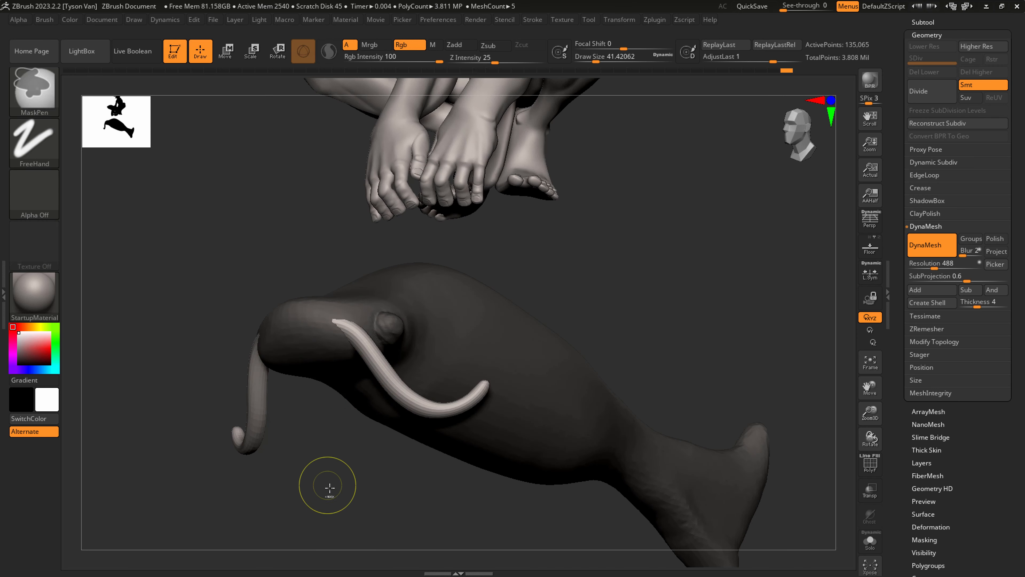
key(s)
drag(325, 350, 321, 351)
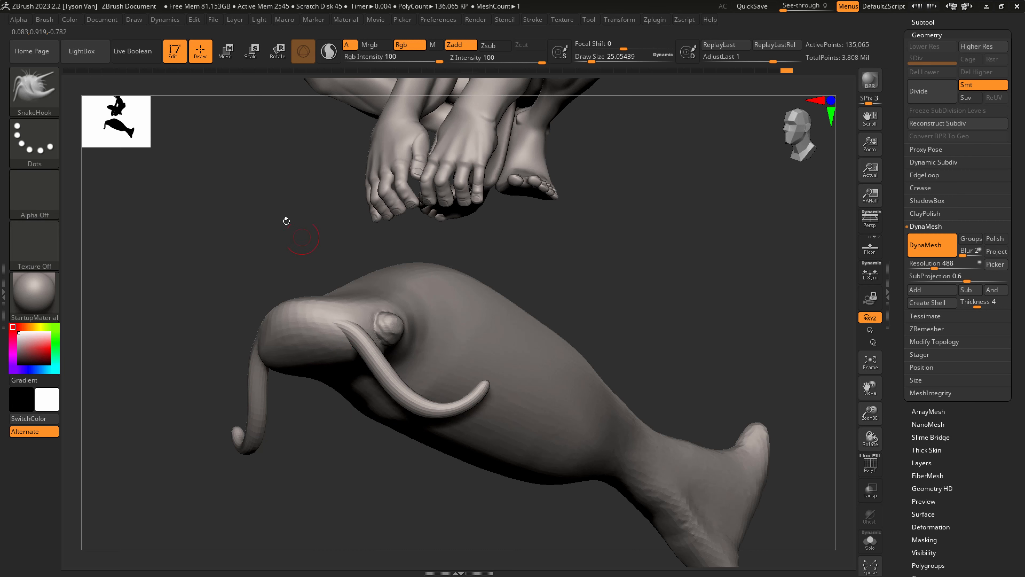
Draw a second, lower pair of whiskers beneath the snout with CurveTube at a draw size of about 15.6.
click(39, 103)
click(196, 100)
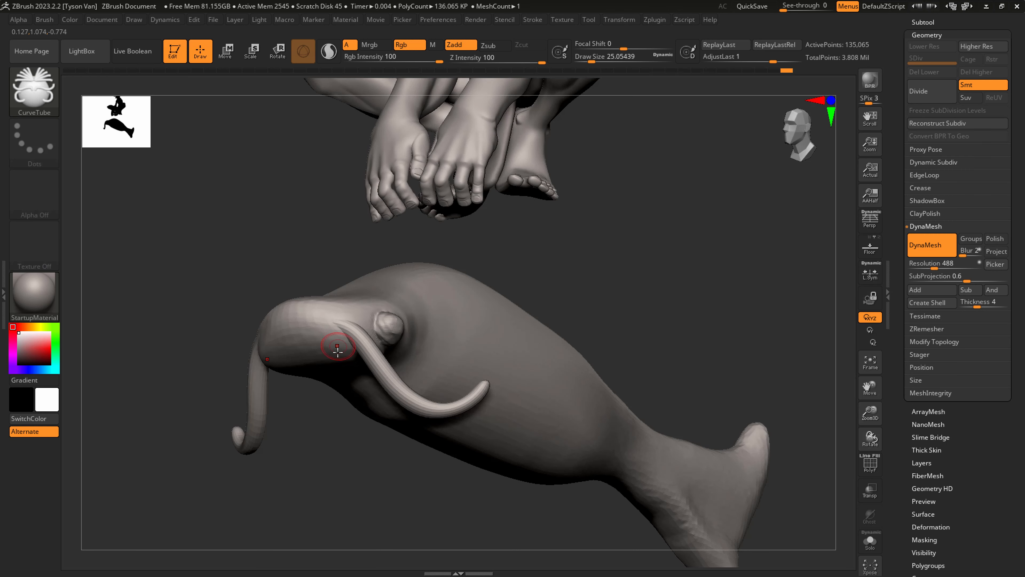
right_drag(326, 350, 326, 362)
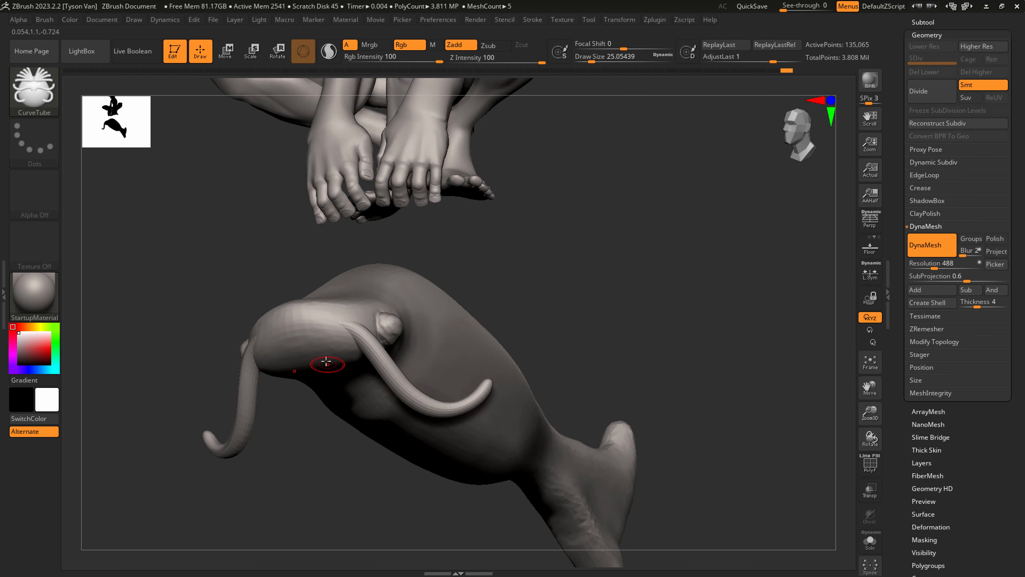
key(s)
drag(323, 359, 320, 359)
drag(442, 454, 444, 454)
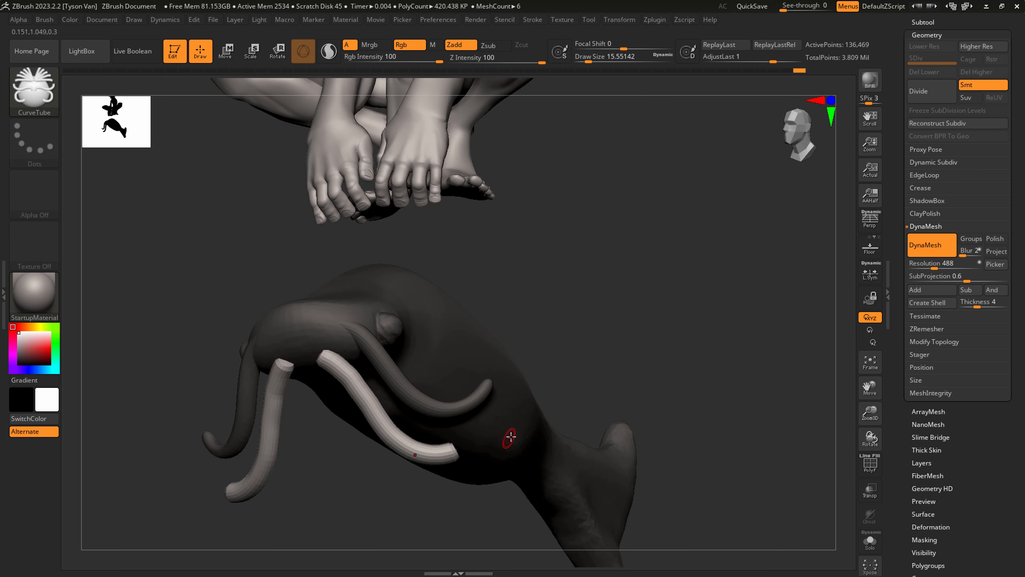
Taper the ends of the lower whiskers with a Smooth stroke along their length.
right_drag(511, 436, 424, 446)
key(shift)
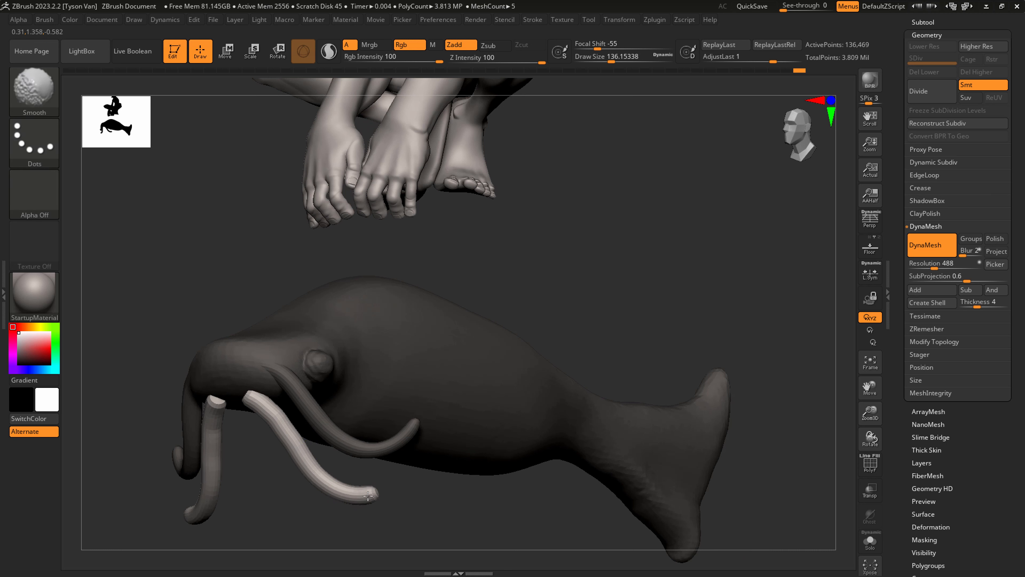
mouse_move(368, 495)
shift+mouse_down()
mouse_move(362, 466)
mouse_move(252, 399)
shift+mouse_up()
right_drag(359, 366, 317, 364)
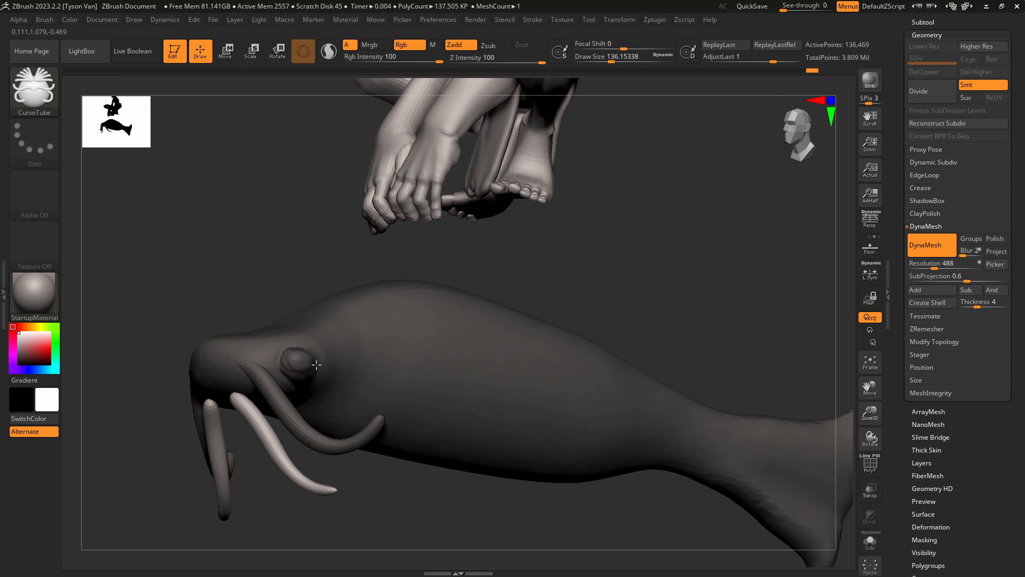
Reposition the lower whiskers with the transform gizmo so their bases sit under the snout, and clear the mask.
key(w)
click(467, 367)
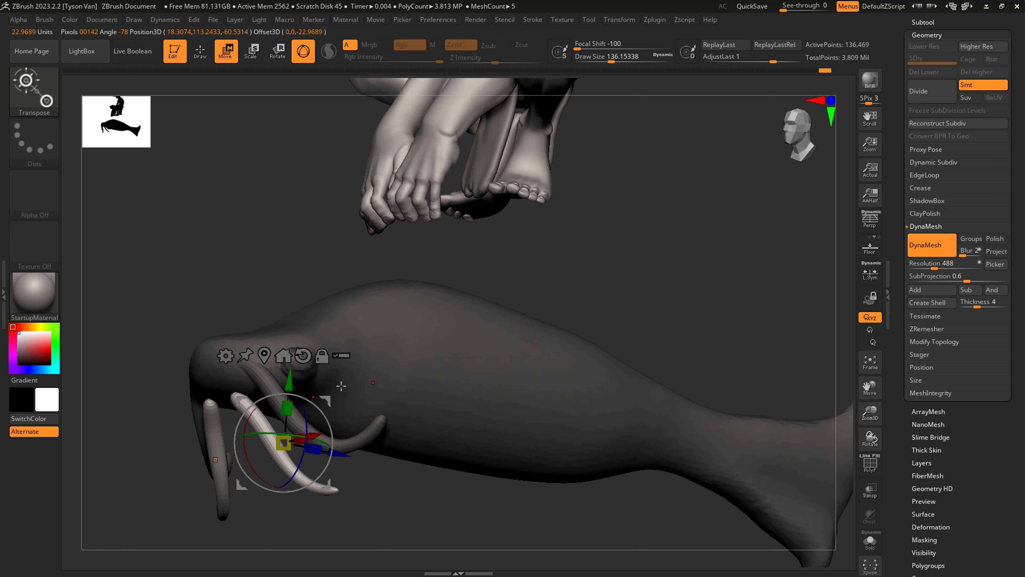
drag(330, 398, 346, 385)
right_drag(346, 386, 415, 389)
drag(404, 404, 394, 402)
drag(352, 444, 346, 443)
right_drag(346, 441, 359, 369)
drag(355, 420, 352, 428)
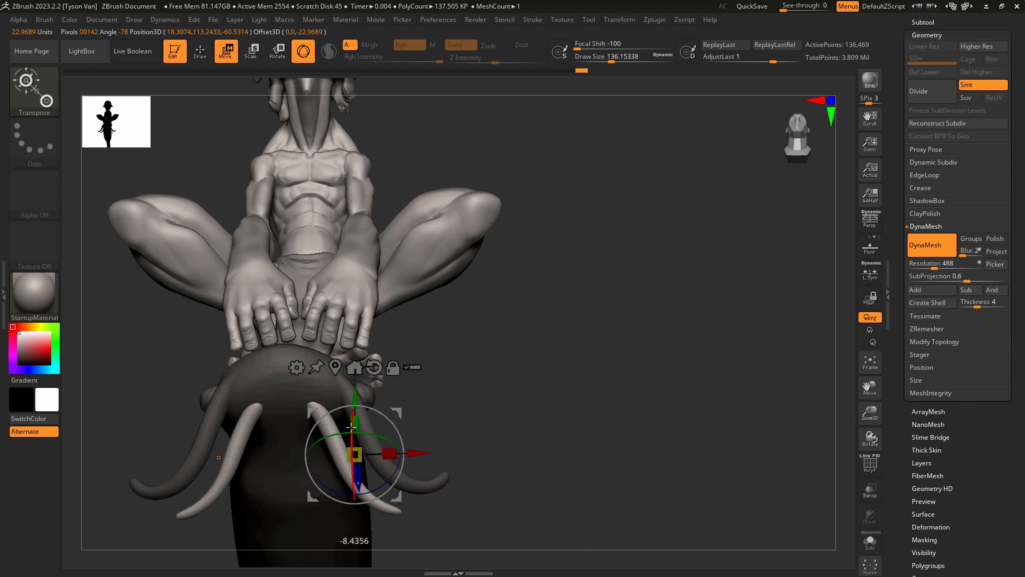
right_drag(350, 424, 317, 449)
ctrl+drag(550, 359, 559, 372)
key(q)
Carve a mouth crease across the front of the snout with DamStandard at a draw size of about 27, and remesh with DynaMesh.
right_drag(476, 401, 407, 390)
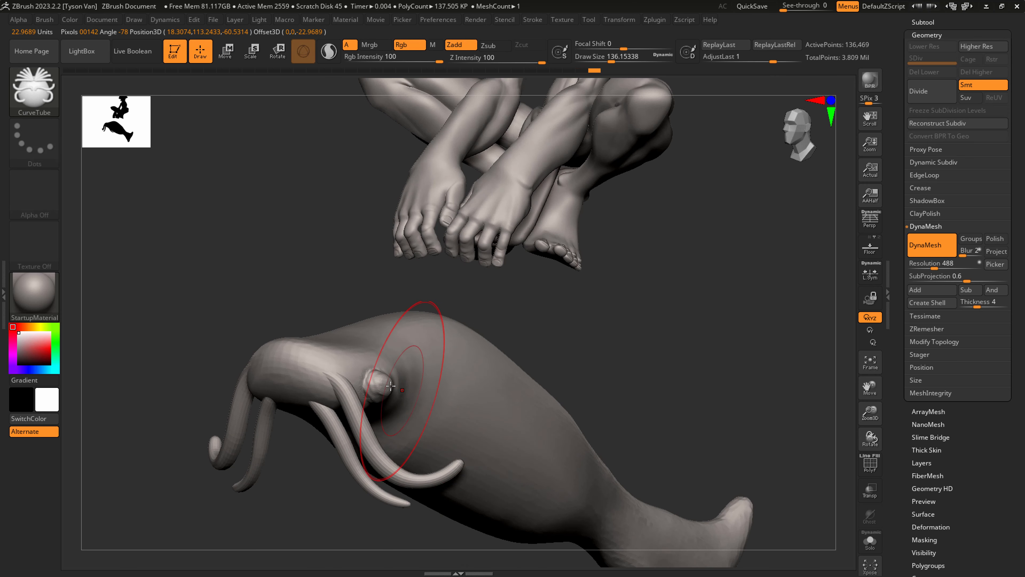
key(b)
key(c)
key(b)
key(b)
key(d)
key(s)
key(s)
mouse_move(313, 371)
mouse_down()
mouse_move(282, 372)
mouse_move(294, 368)
mouse_up()
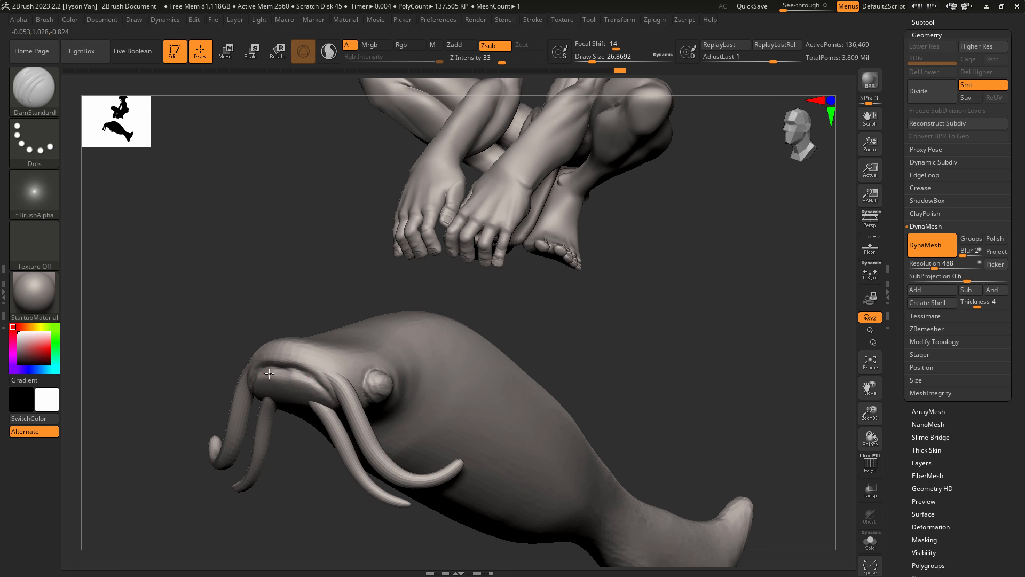
mouse_move(269, 373)
mouse_down()
mouse_move(260, 378)
mouse_move(292, 374)
mouse_move(312, 386)
mouse_up()
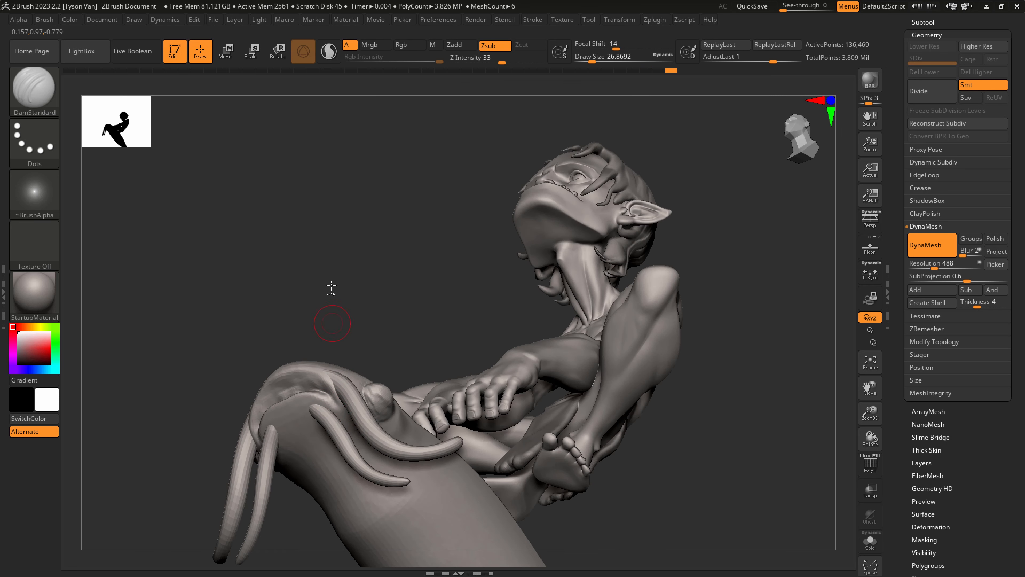
ctrl+drag(234, 307, 307, 201)
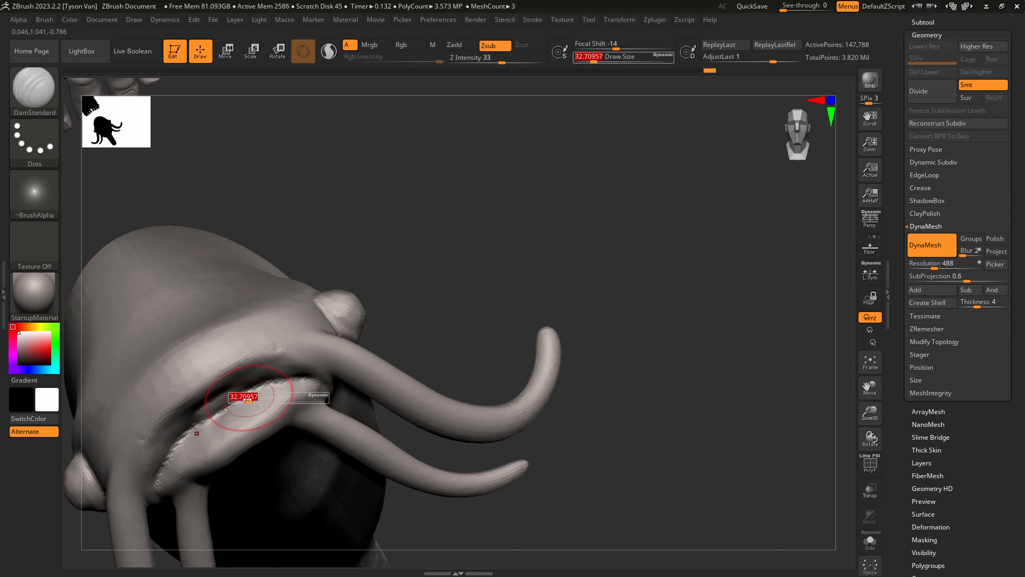
Deepen the mouth opening between the lips with repeated DamStandard strokes at a draw size of about 23.
drag(210, 418, 186, 449)
drag(250, 416, 186, 452)
drag(246, 388, 174, 441)
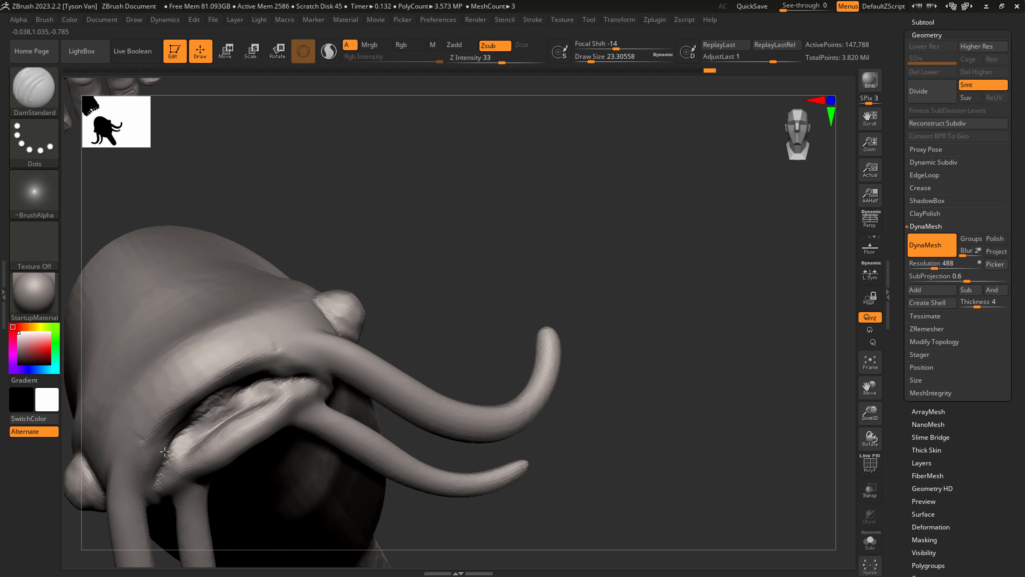
mouse_move(289, 375)
mouse_down()
mouse_move(175, 444)
mouse_move(158, 469)
mouse_up()
mouse_move(226, 397)
mouse_down()
mouse_move(170, 449)
mouse_move(179, 448)
mouse_move(174, 456)
mouse_up()
drag(299, 378, 160, 482)
drag(262, 400, 186, 442)
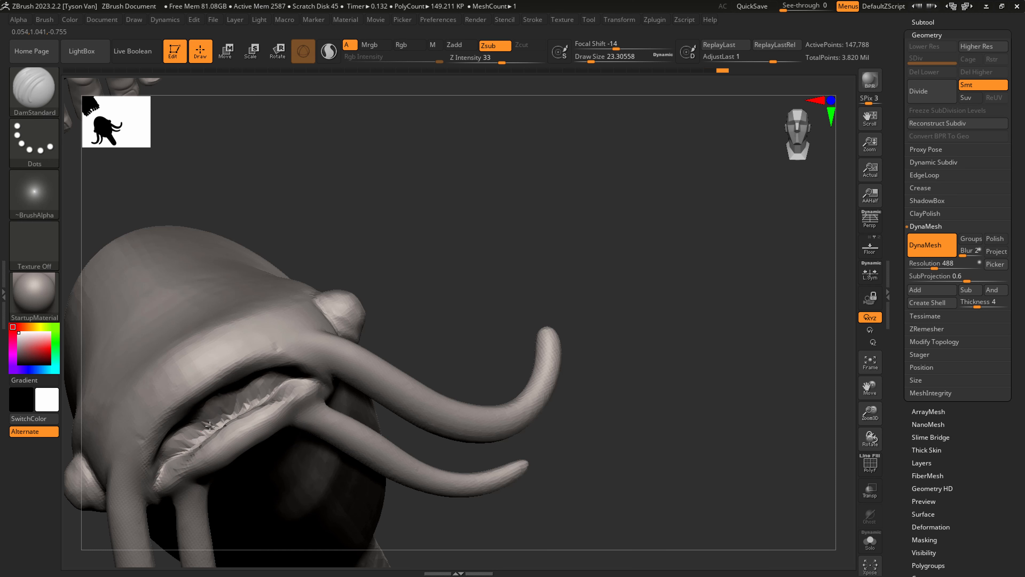
drag(278, 377, 176, 446)
mouse_move(265, 384)
mouse_down()
mouse_move(217, 406)
mouse_move(174, 449)
mouse_up()
Smooth the rough mouth interior and carve the mouth corner between the upper and lower whiskers with DamStandard.
right_drag(314, 415, 268, 431)
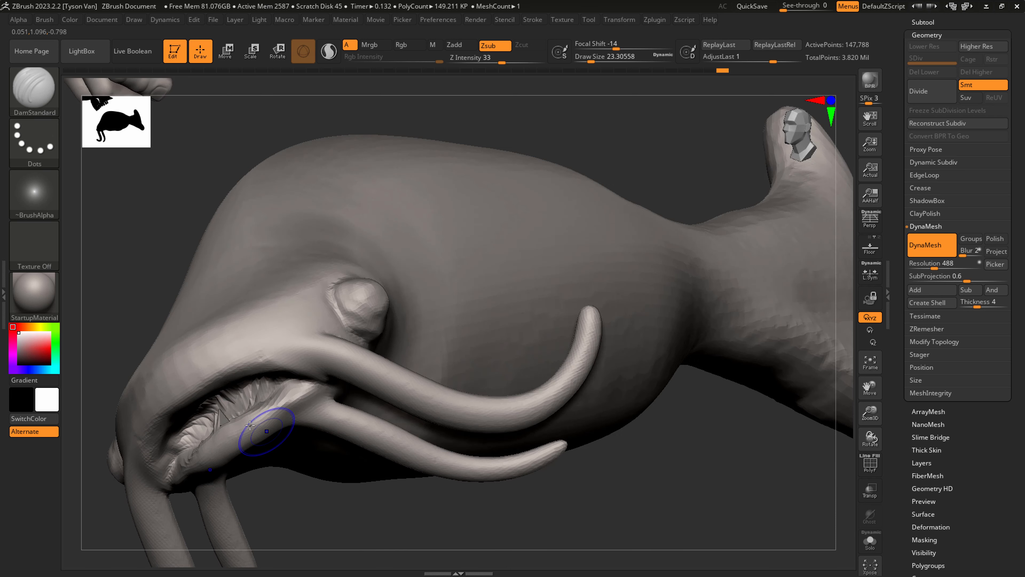
shift+drag(210, 436, 240, 403)
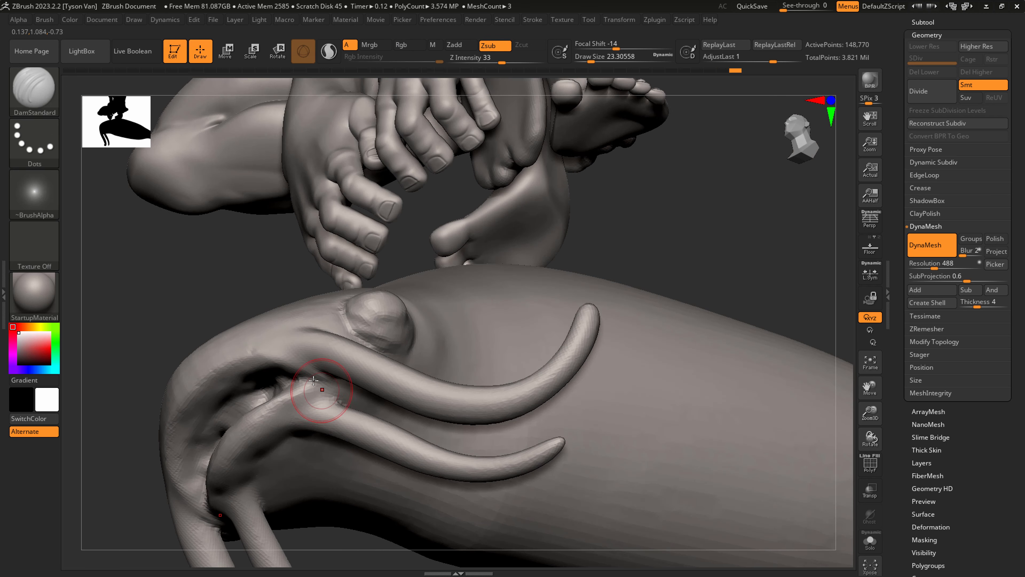
drag(313, 381, 281, 382)
mouse_move(365, 391)
mouse_down()
mouse_move(265, 382)
mouse_move(271, 390)
mouse_move(277, 382)
mouse_up()
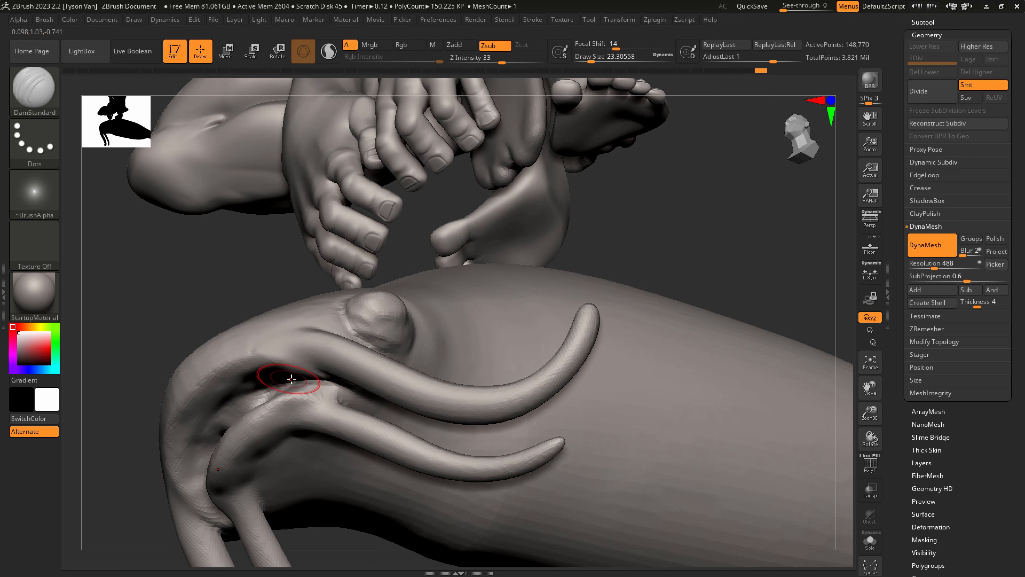
drag(387, 411, 351, 390)
Carve an eyelid crease around the eyeball with DamStandard at a draw size of about 17.
ctrl+right_drag(370, 440, 352, 385)
right_drag(414, 422, 329, 502)
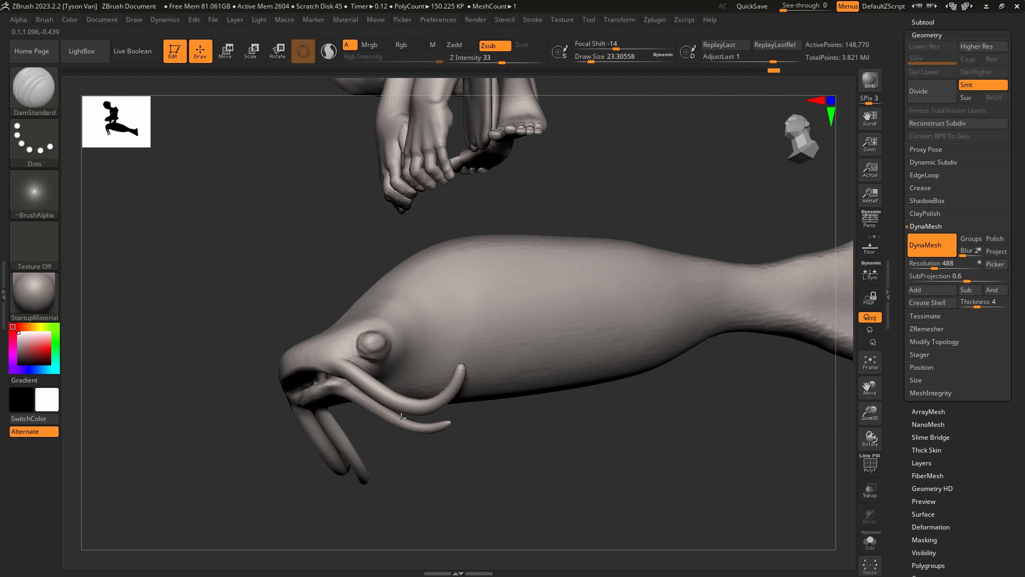
ctrl+right_drag(386, 376, 377, 344)
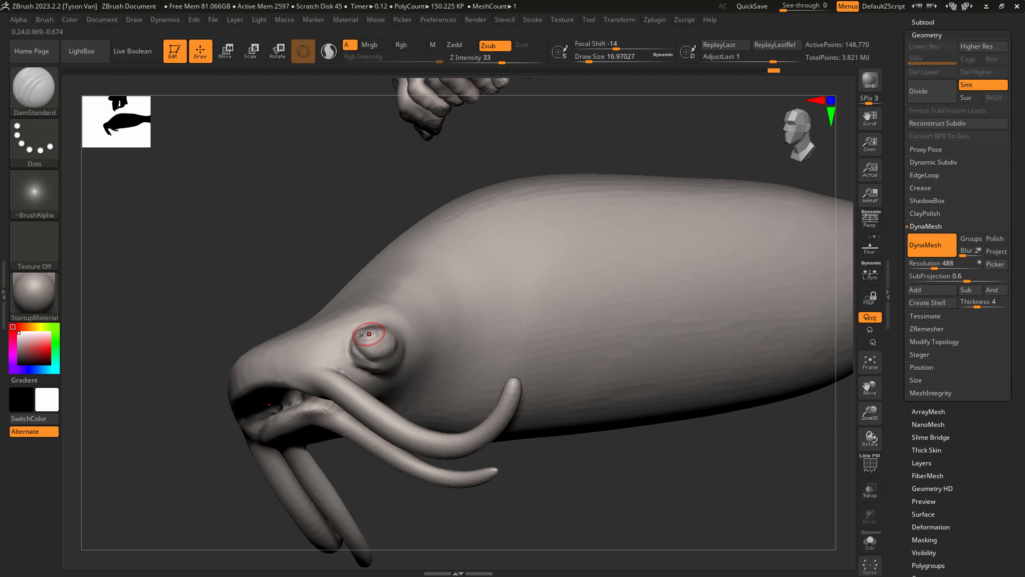
shift+drag(377, 323, 361, 333)
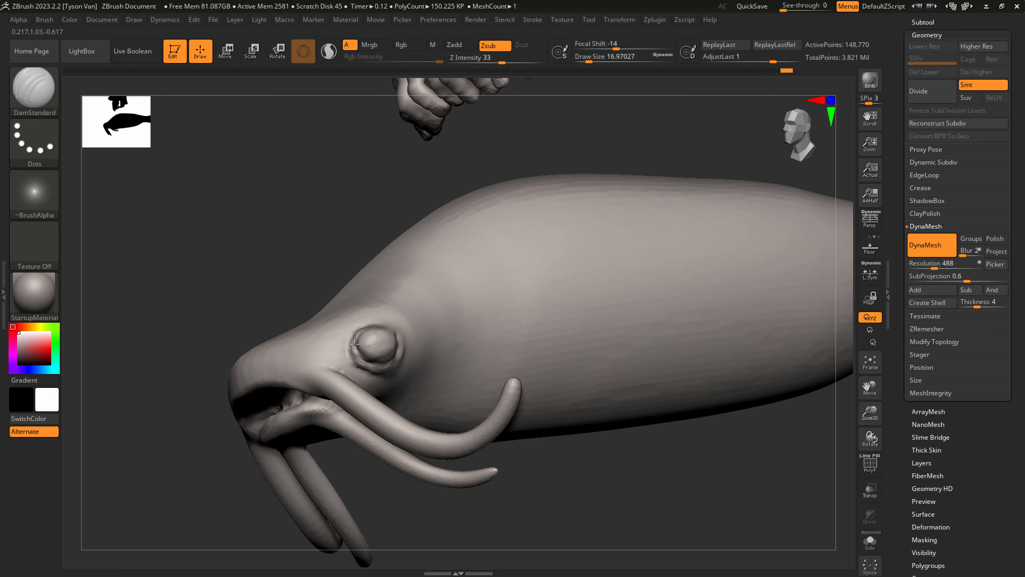
shift+drag(400, 342, 389, 363)
Smooth the top of the head around the eyes with a brush size of about 68.
ctrl+right_drag(299, 416, 263, 351)
mouse_move(283, 360)
right_down()
mouse_move(480, 410)
mouse_move(470, 479)
right_up()
key(s)
key(shift)
right_drag(470, 479, 430, 441)
shift+drag(395, 332, 422, 331)
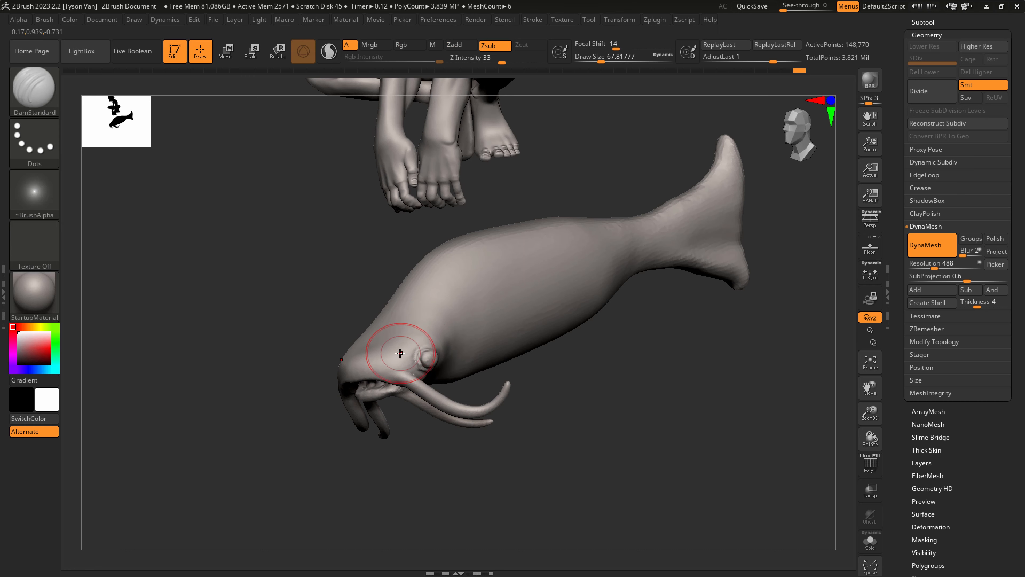
mouse_move(400, 352)
right_down()
mouse_move(408, 384)
mouse_move(393, 419)
right_up()
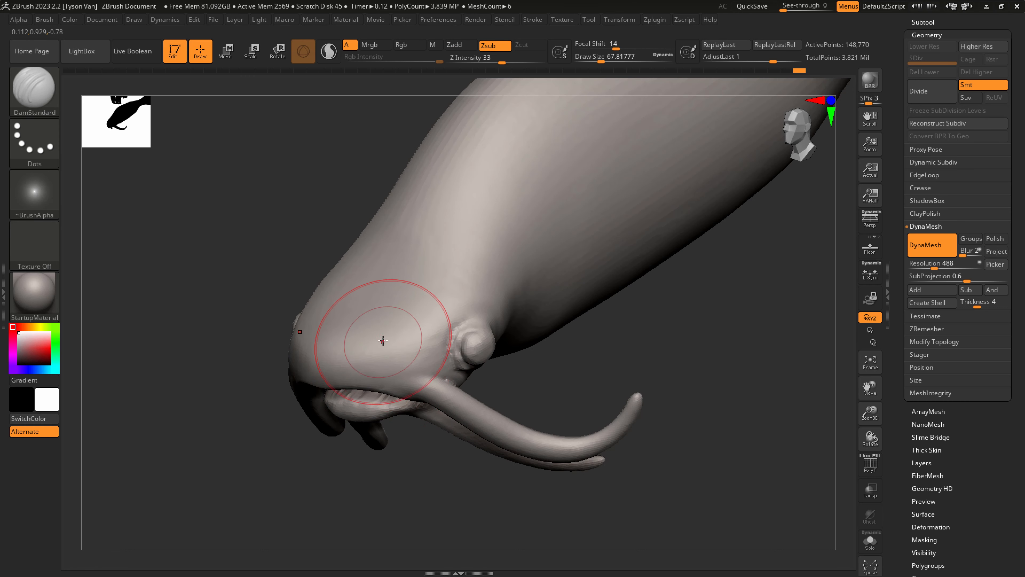
Pull small nostril bumps out of the upper lip with SnakeHook at a draw size of about 27, and remesh with DynaMesh.
key(b)
key(s)
key(h)
key(s)
drag(375, 371, 349, 378)
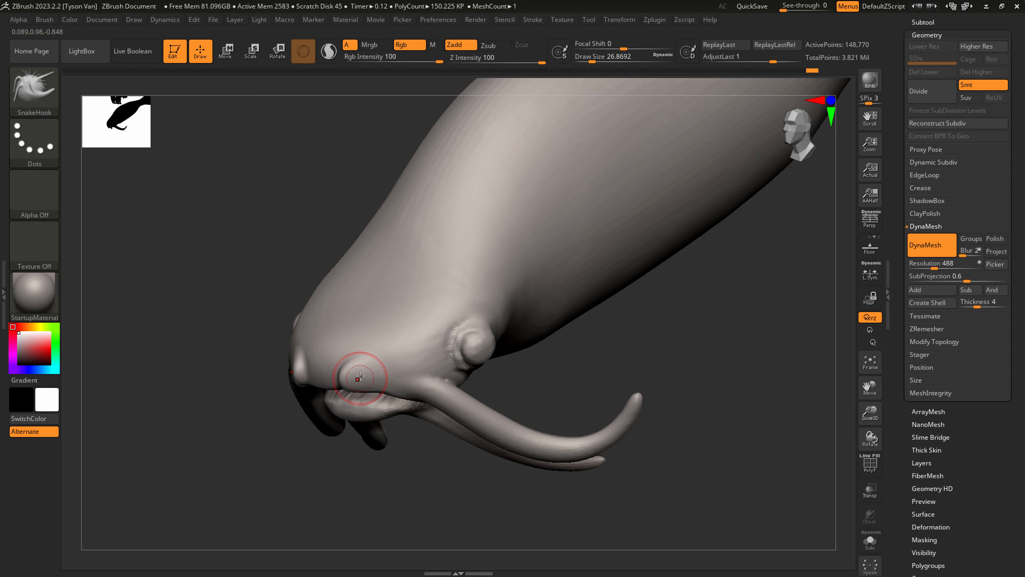
ctrl+drag(194, 293, 247, 200)
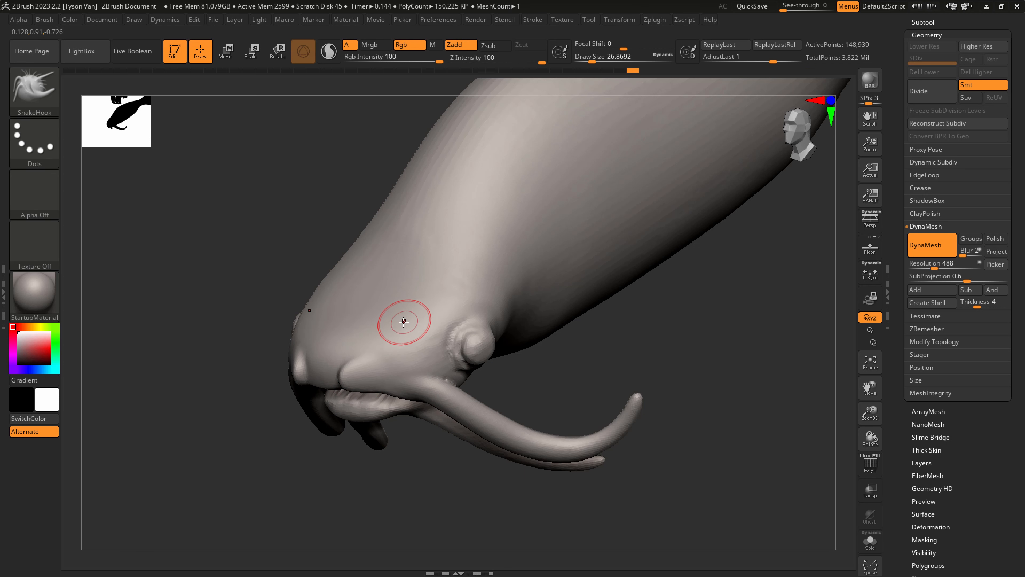
Isolate the fish and flatten both faces of its tail fin with hPolish at a draw size of about 149.
mouse_move(404, 313)
right_down()
mouse_move(370, 388)
mouse_move(492, 332)
mouse_move(401, 404)
mouse_move(416, 384)
right_up()
key(s)
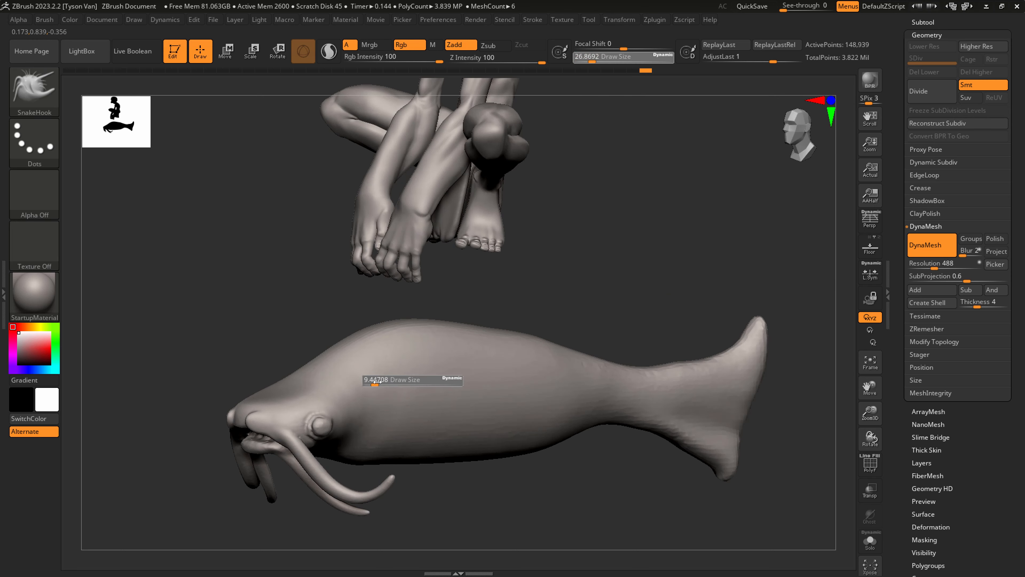
drag(383, 383, 490, 353)
mouse_move(436, 372)
right_down()
mouse_move(490, 403)
mouse_move(481, 397)
mouse_move(511, 385)
mouse_move(513, 393)
right_up()
click(870, 540)
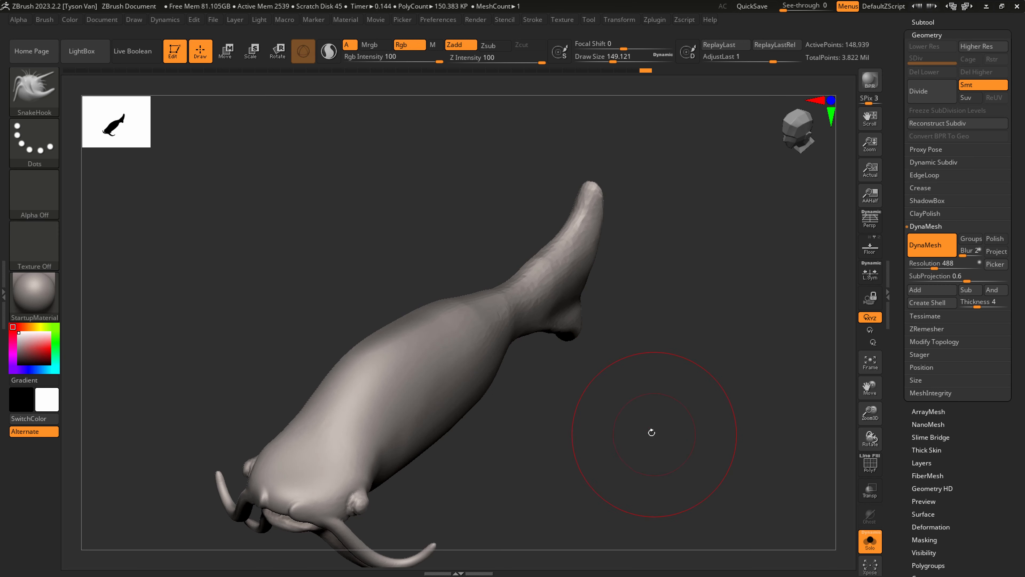
shift+right_drag(651, 433, 673, 433)
mouse_move(485, 374)
right_down()
mouse_move(498, 428)
mouse_move(463, 439)
mouse_move(499, 305)
mouse_move(499, 366)
mouse_move(480, 346)
right_up()
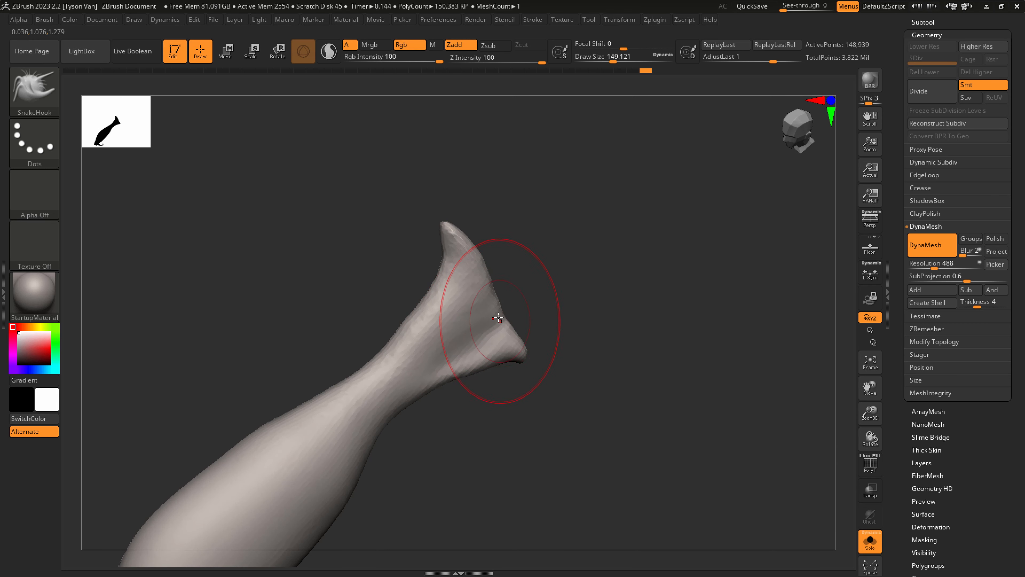
key(b)
key(h)
key(p)
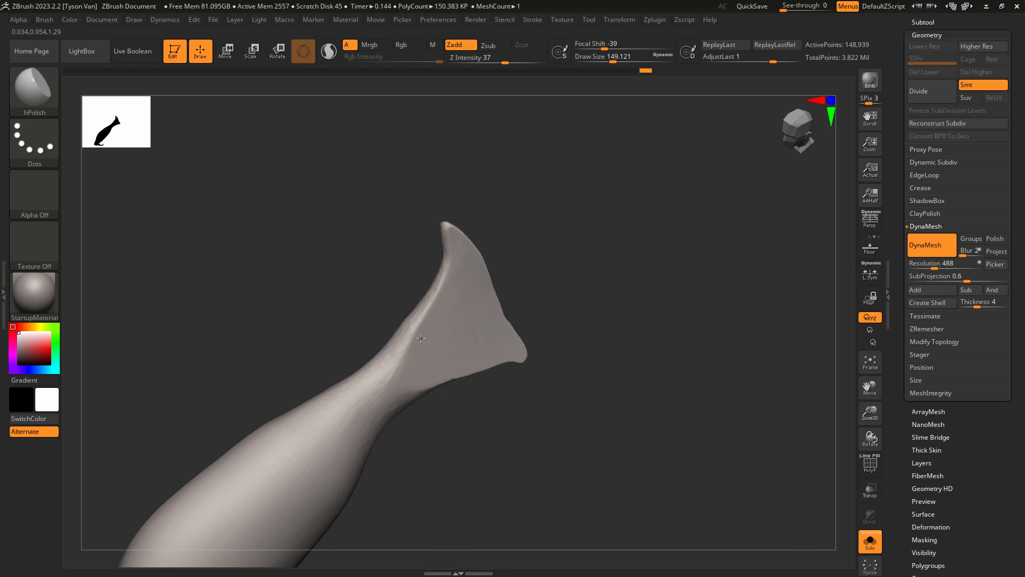
right_drag(527, 351, 493, 294)
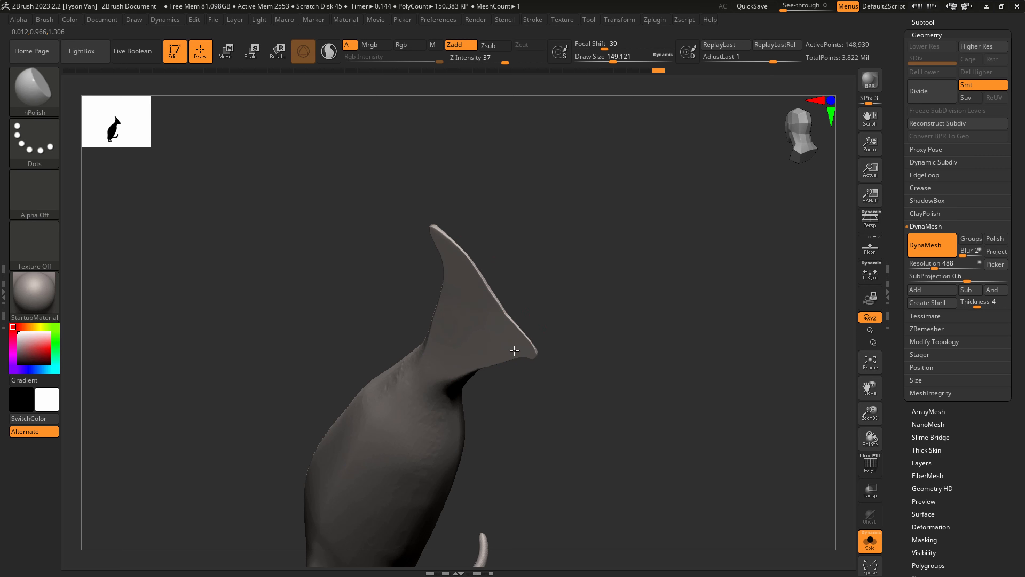
right_drag(515, 349, 455, 348)
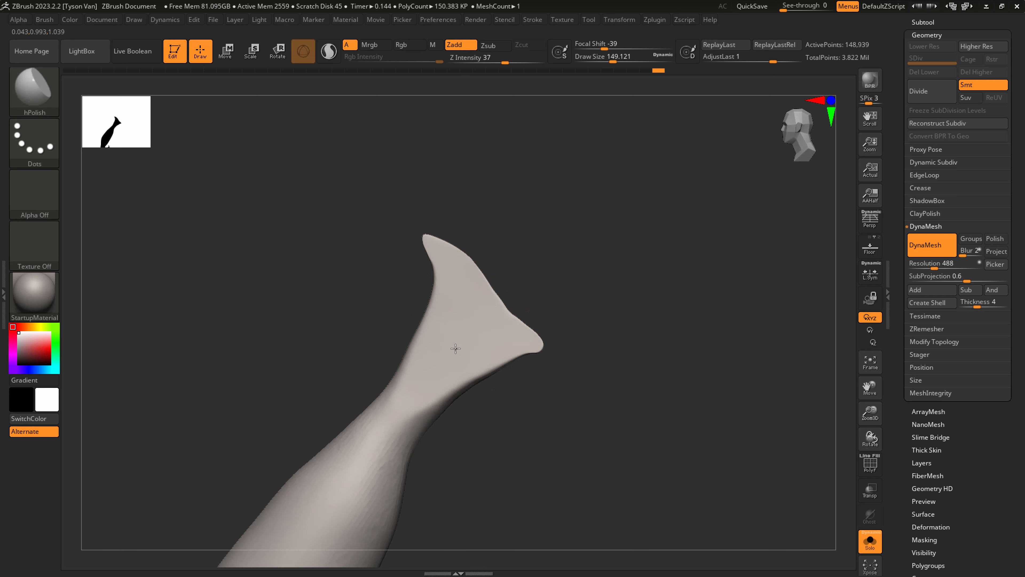
Reshape the tail fin's front edges and tips with SnakeHook at a draw size of about 74.
key(b)
key(s)
key(h)
key(s)
drag(449, 279, 433, 285)
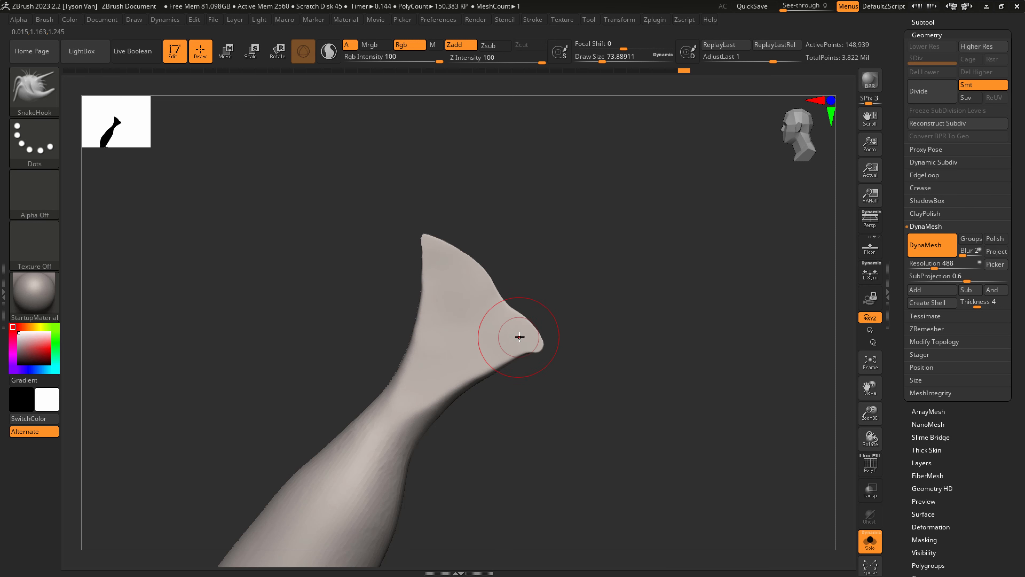
mouse_move(513, 346)
mouse_down()
mouse_move(529, 350)
mouse_move(522, 428)
mouse_move(459, 405)
mouse_move(443, 456)
mouse_up()
key(shift)
alt+drag(464, 438, 439, 412)
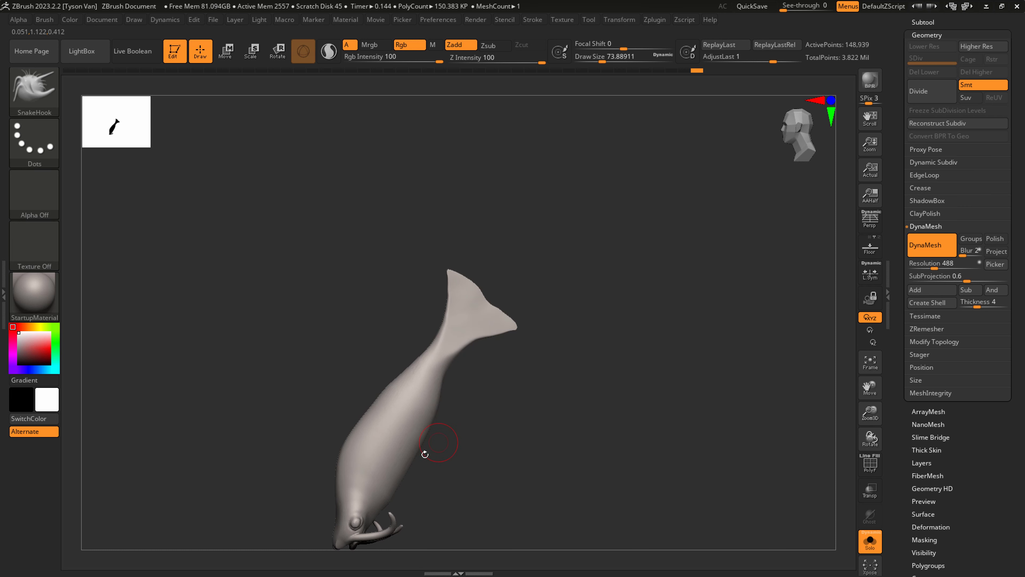
Refine the profile of the fish's back behind the head with SnakeHook at a draw size of about 145.
mouse_move(425, 454)
mouse_down()
mouse_move(394, 476)
mouse_move(407, 398)
mouse_move(408, 407)
mouse_up()
key(s)
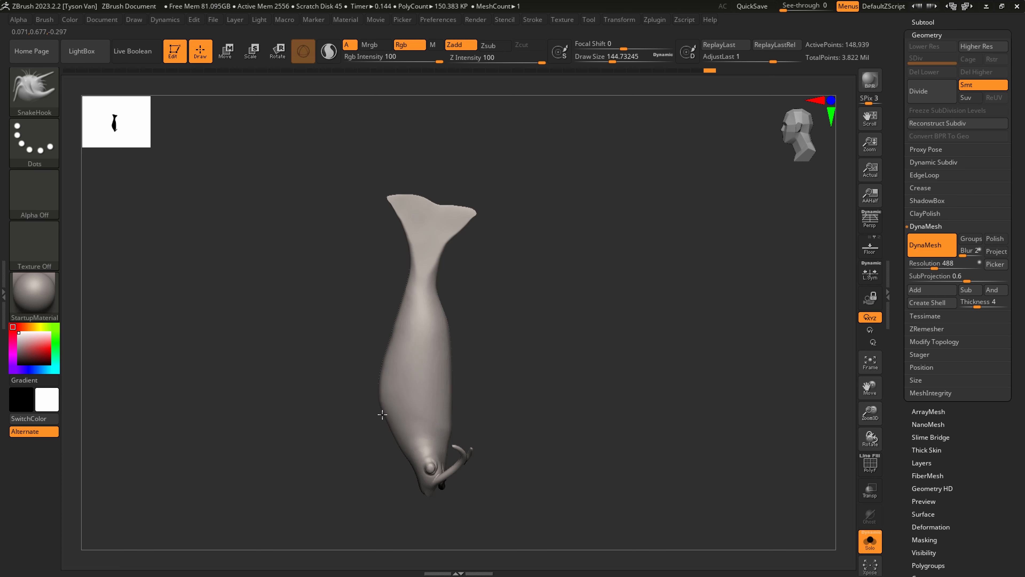
right_drag(399, 438, 434, 388)
mouse_move(433, 388)
ctrl+right_down()
mouse_move(437, 419)
mouse_move(414, 317)
ctrl+right_up()
Flatten the slope between the head and the back hump with hPolish at a draw size of 112.
key(b)
key(h)
key(p)
key(s)
drag(412, 357, 387, 335)
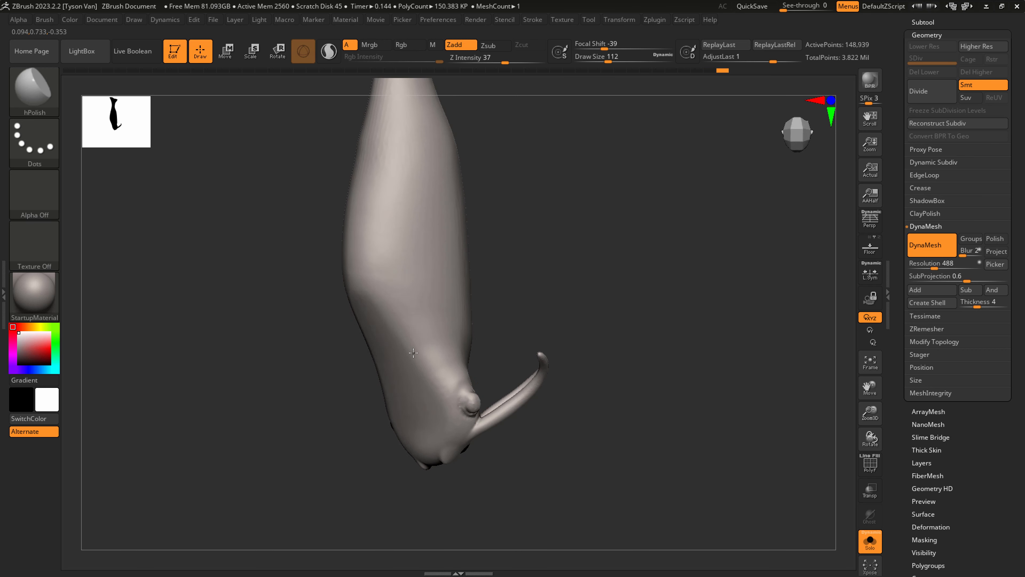
drag(413, 353, 399, 315)
right_drag(401, 308, 392, 289)
shift+drag(387, 297, 385, 300)
Smooth the fish's side and the curve of its back from the hump towards the tail.
mouse_move(408, 347)
right_down()
mouse_move(430, 222)
mouse_move(314, 242)
right_up()
ctrl+right_drag(315, 242, 323, 283)
shift+drag(412, 325, 476, 350)
ctrl+right_drag(451, 400, 444, 372)
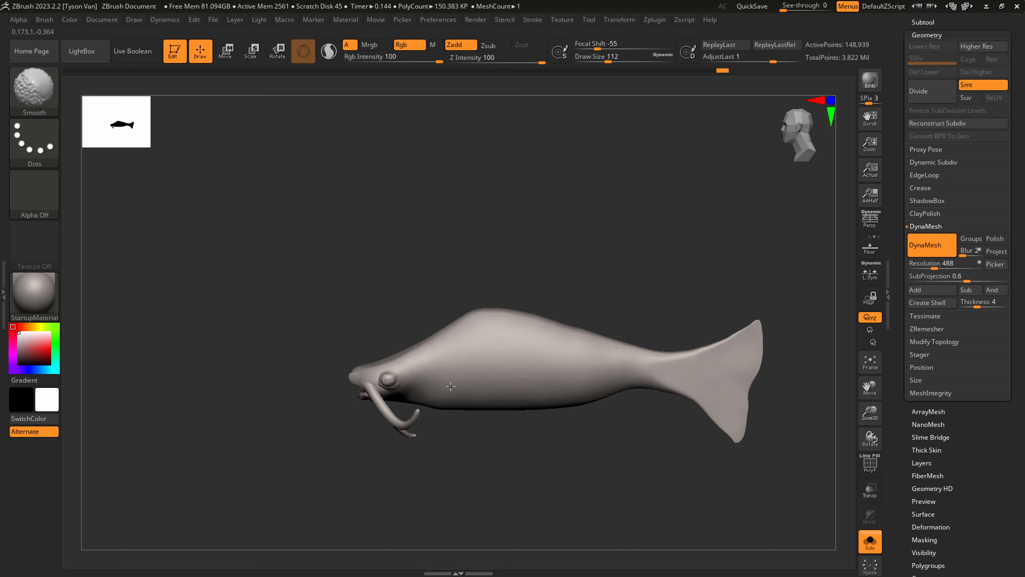
mouse_move(579, 389)
alt+right_down()
mouse_move(515, 390)
mouse_move(423, 298)
mouse_move(432, 362)
mouse_move(423, 346)
alt+right_up()
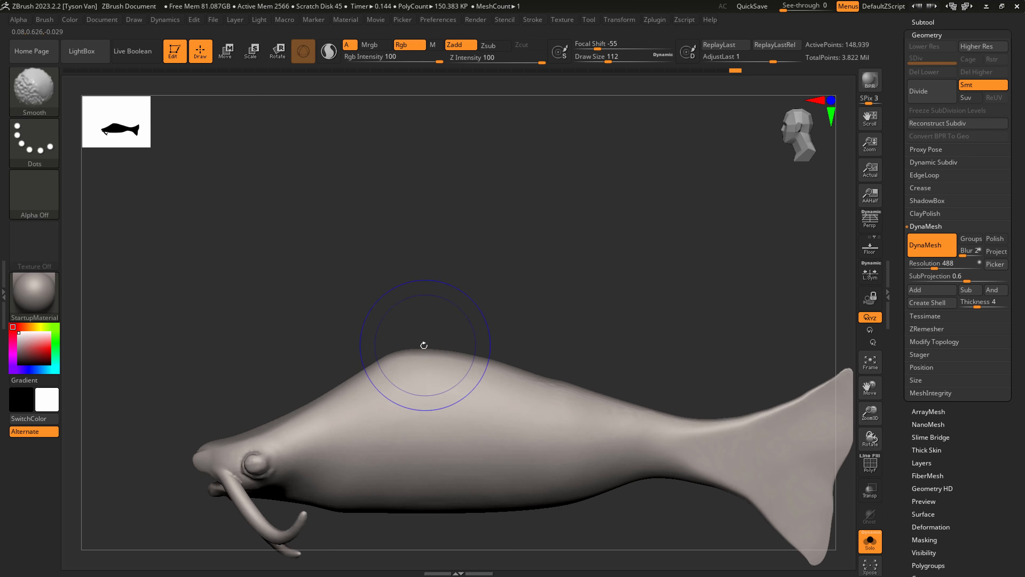
mouse_move(423, 345)
shift+mouse_down()
mouse_move(437, 363)
mouse_move(576, 389)
mouse_move(581, 403)
shift+mouse_up()
Mask a narrow rear dorsal fin strip along the back near the tail with MaskPen at a draw size of about 14.
key(s)
mouse_move(581, 403)
right_down()
mouse_move(620, 417)
mouse_move(512, 318)
right_up()
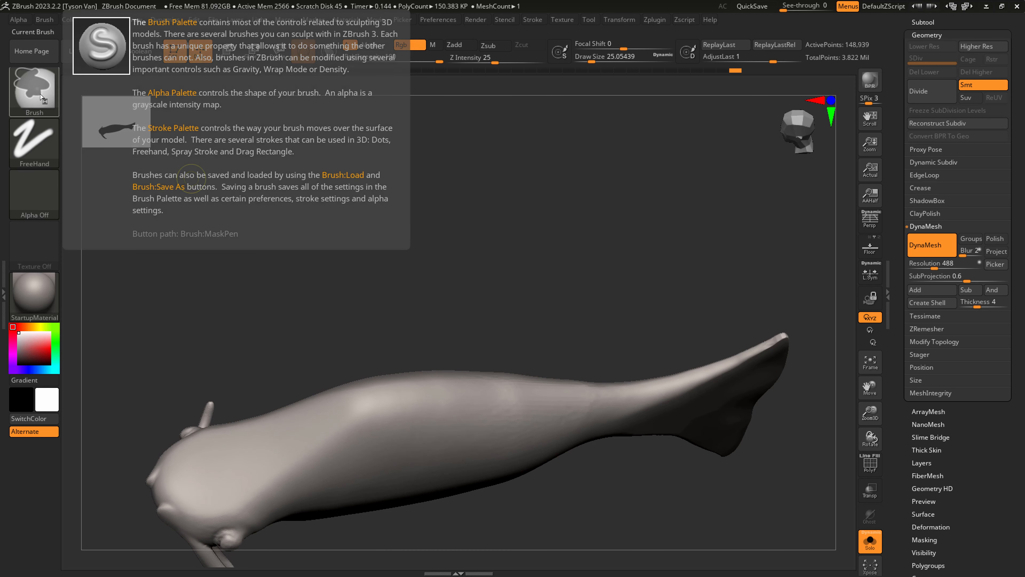
mouse_move(542, 398)
right_down()
mouse_move(544, 429)
mouse_move(542, 391)
right_up()
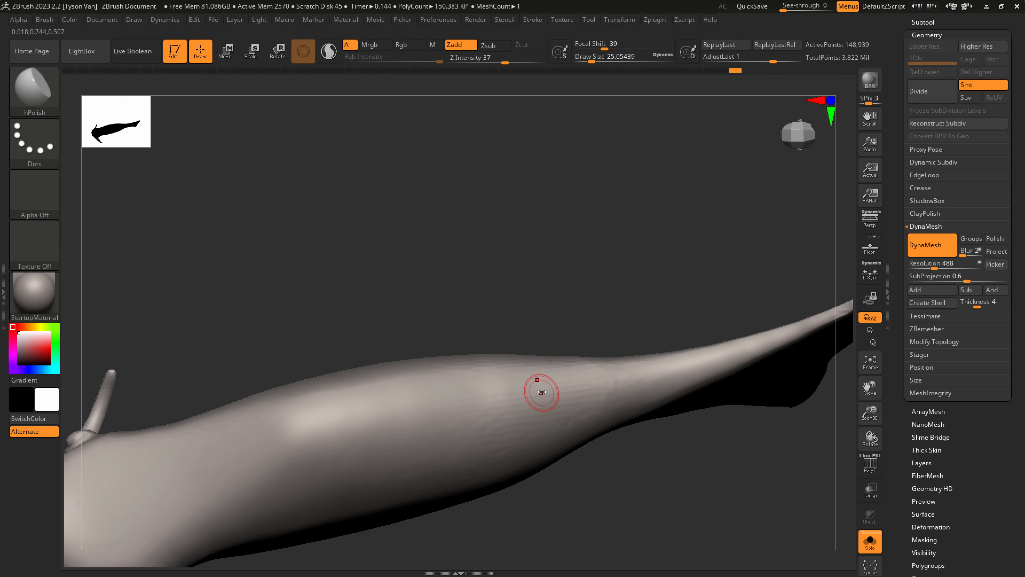
key(s)
drag(542, 390, 533, 387)
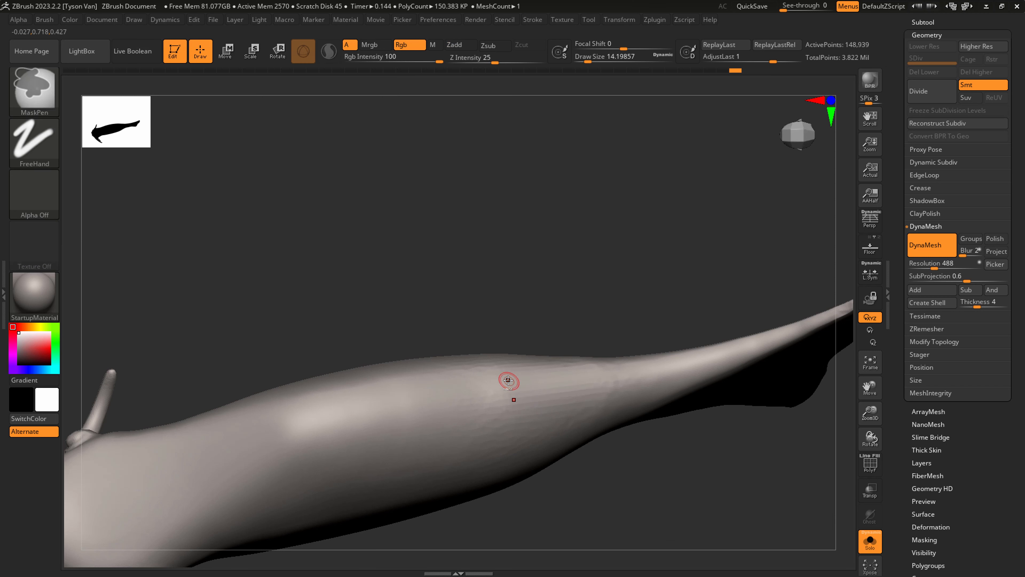
key(ctrl)
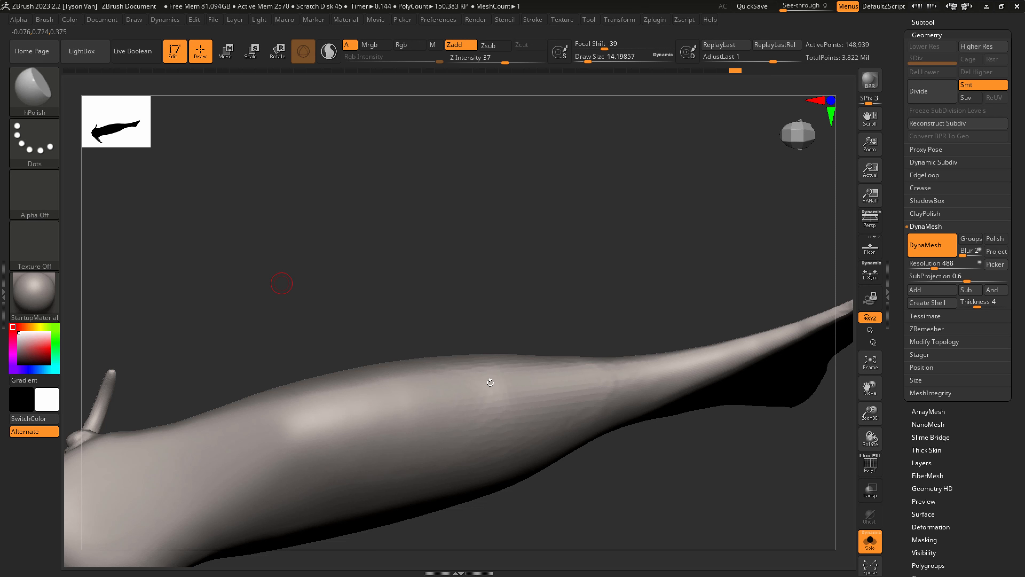
key(ctrl)
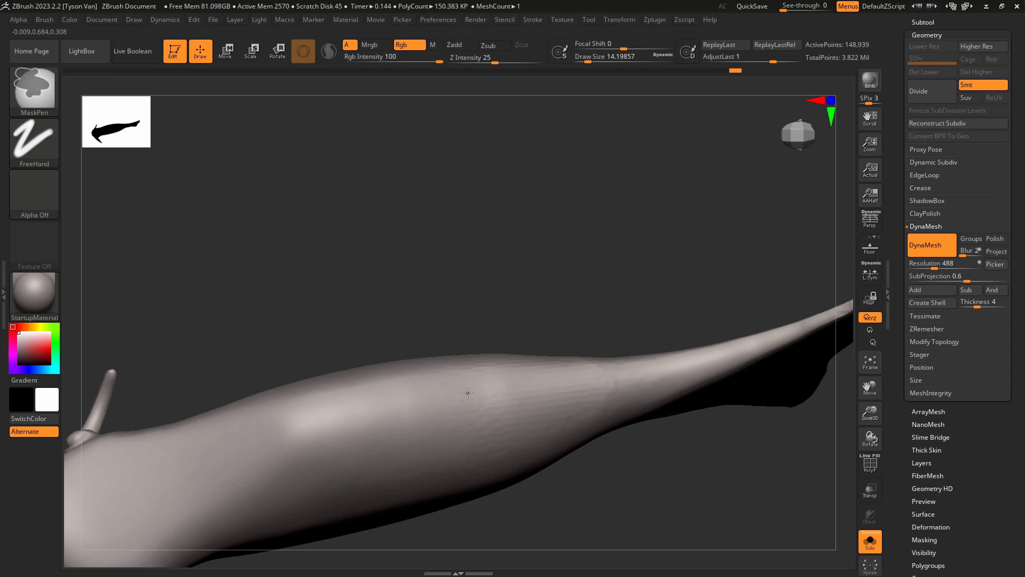
ctrl+drag(560, 378, 593, 375)
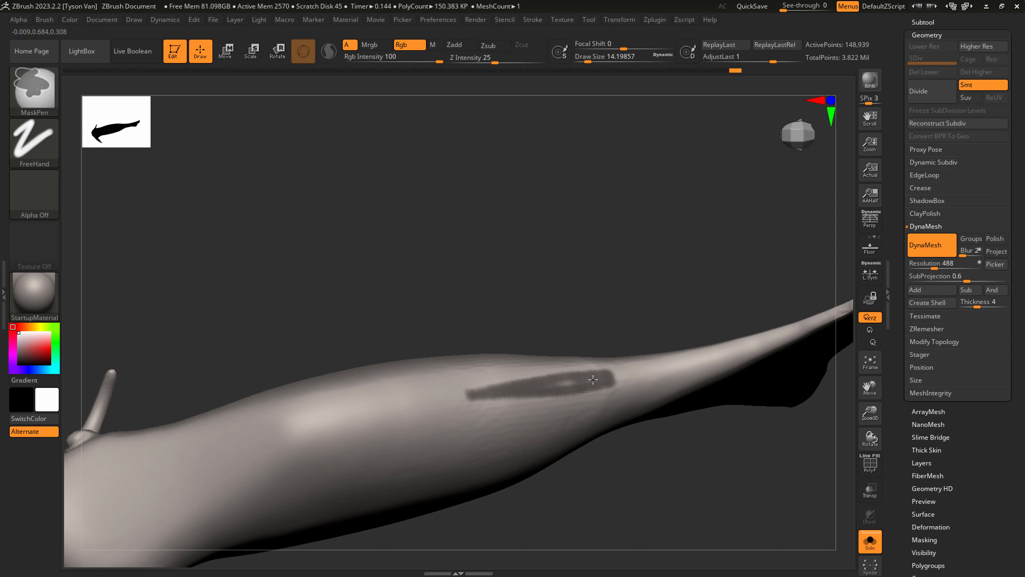
Mask a fin strip on the belly's centerline near the tail and a symmetrical pair of strips on the lower sides ahead of it.
mouse_move(550, 331)
mouse_down()
mouse_move(551, 314)
mouse_move(570, 403)
mouse_move(578, 384)
mouse_move(586, 471)
mouse_move(472, 267)
mouse_move(437, 347)
mouse_move(485, 369)
mouse_up()
key(ctrl)
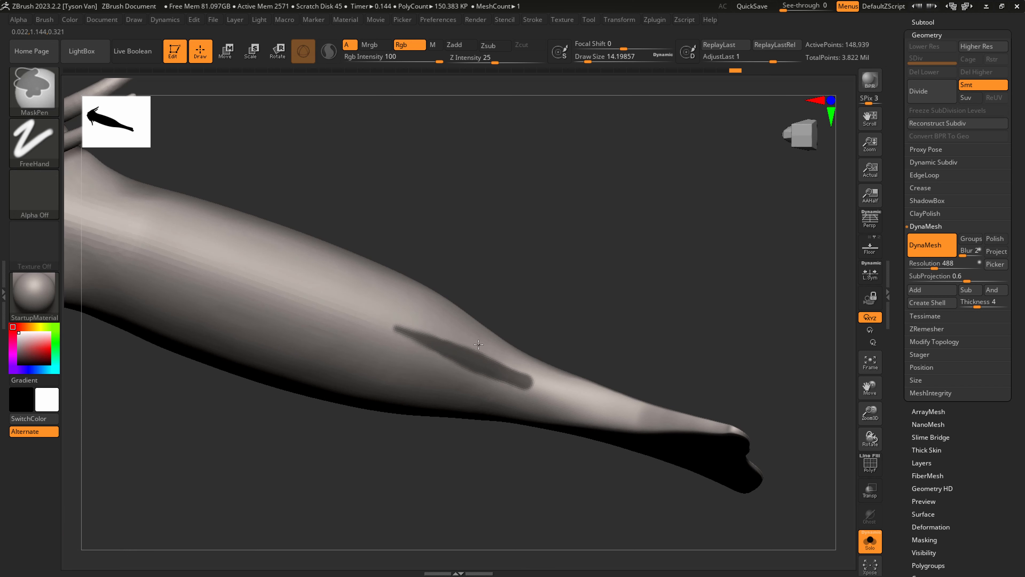
key(f)
mouse_move(447, 415)
mouse_down()
mouse_move(428, 475)
mouse_move(491, 443)
mouse_move(501, 355)
mouse_move(540, 425)
mouse_move(546, 403)
mouse_up()
key(ctrl)
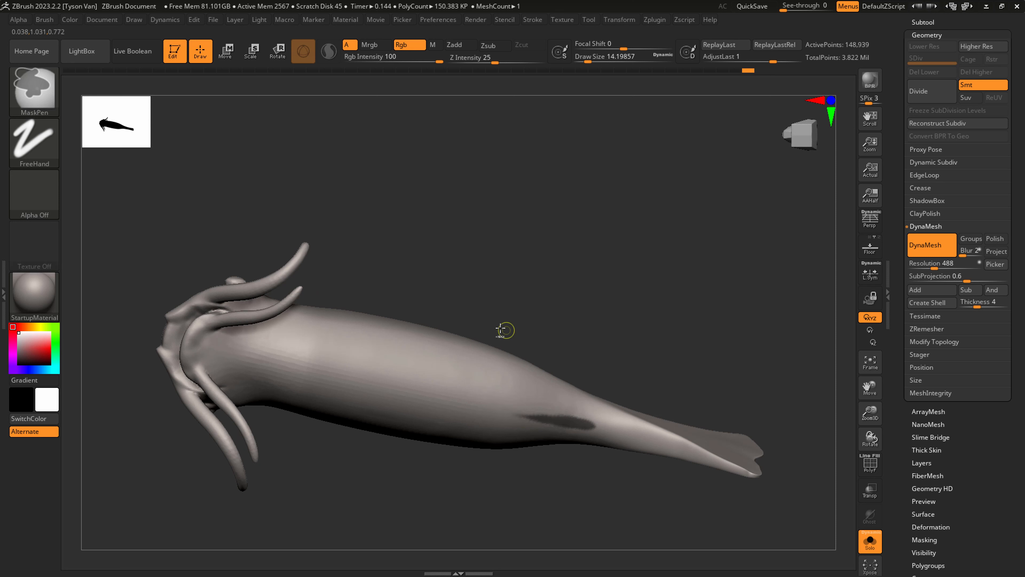
ctrl+drag(441, 377, 513, 376)
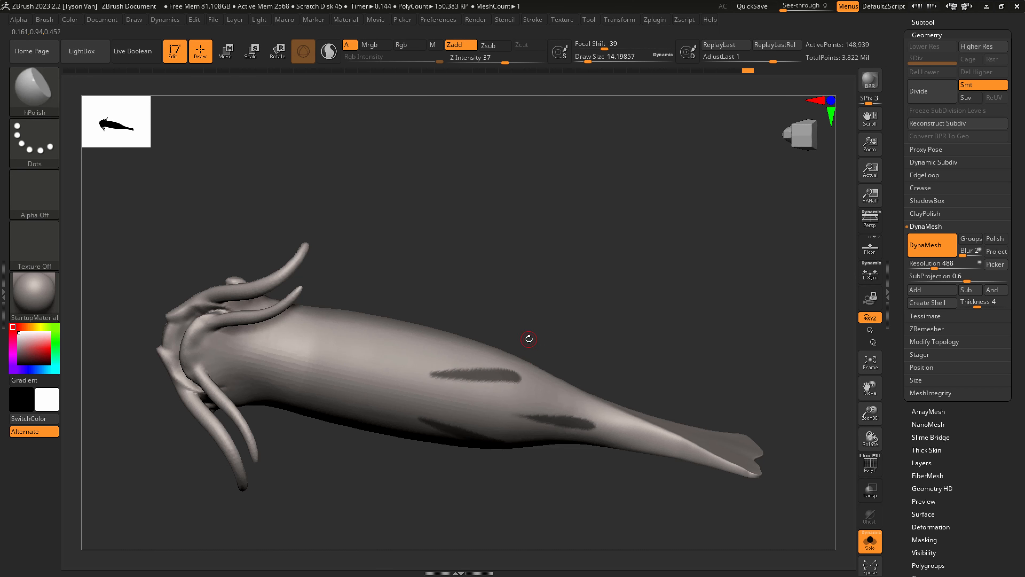
Mask a pair of pectoral fin strips low behind the head and a front dorsal strip along the back hump.
alt+right_drag(529, 410, 486, 469)
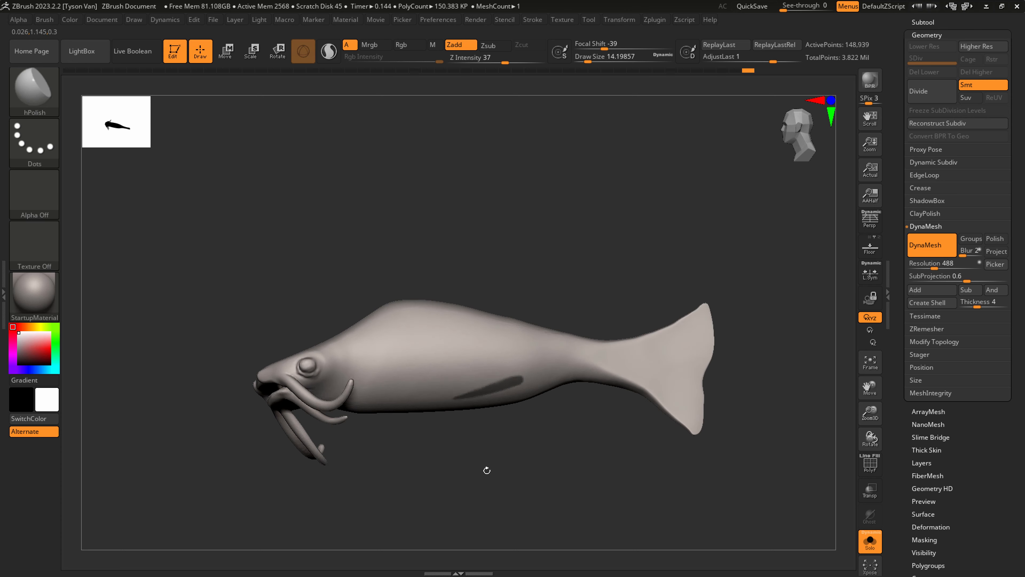
right_drag(436, 380, 458, 397)
key(ctrl)
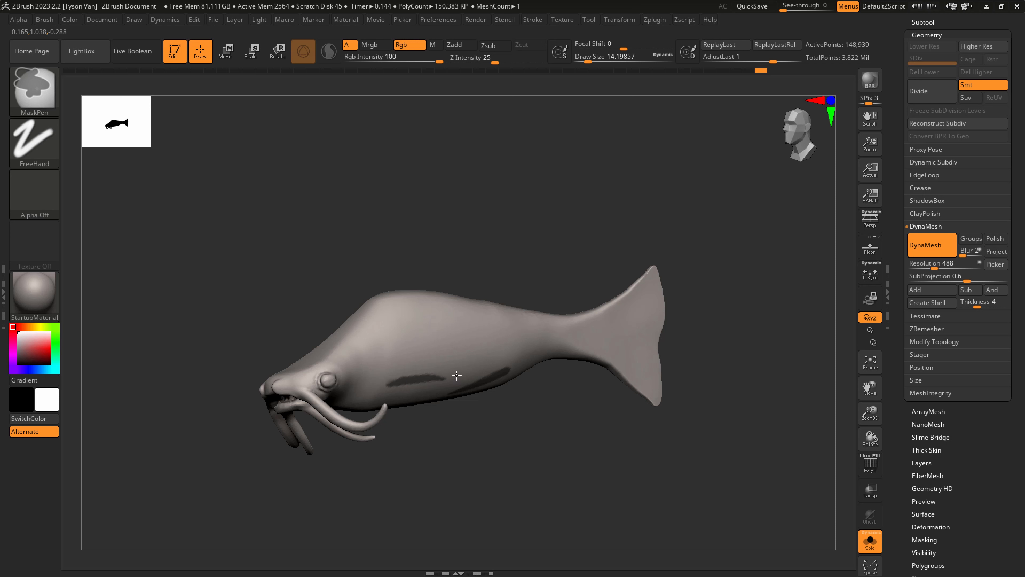
right_drag(465, 367, 472, 460)
key(ctrl)
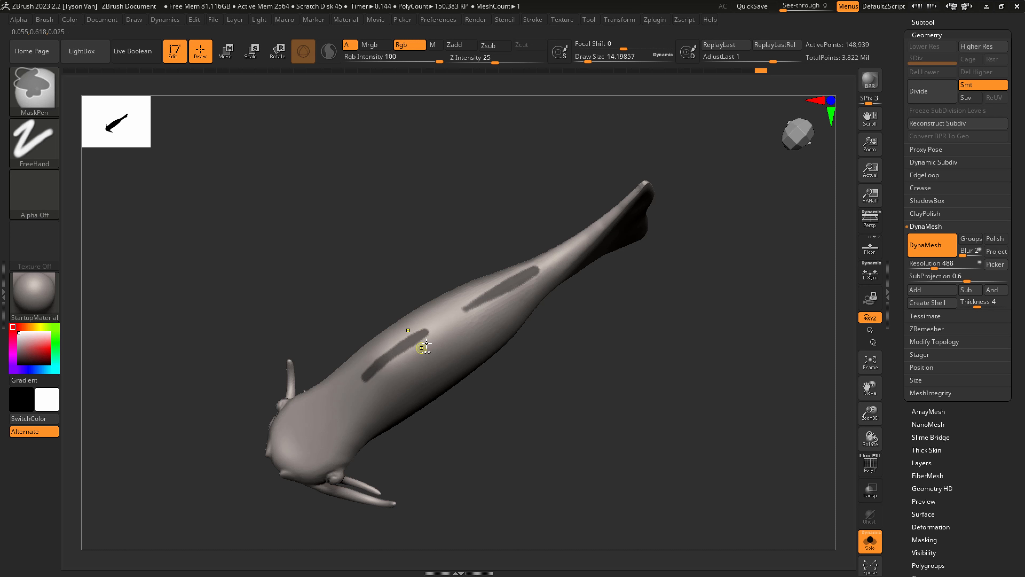
Extract the masked strips as a new fins subtool, trying thicknesses of 0.02 and 0.17183 before accepting 0.08146.
mouse_move(360, 397)
right_down()
mouse_move(469, 309)
mouse_move(460, 369)
mouse_move(480, 343)
mouse_move(533, 428)
mouse_move(535, 459)
right_up()
scroll(961, 178, up, 5)
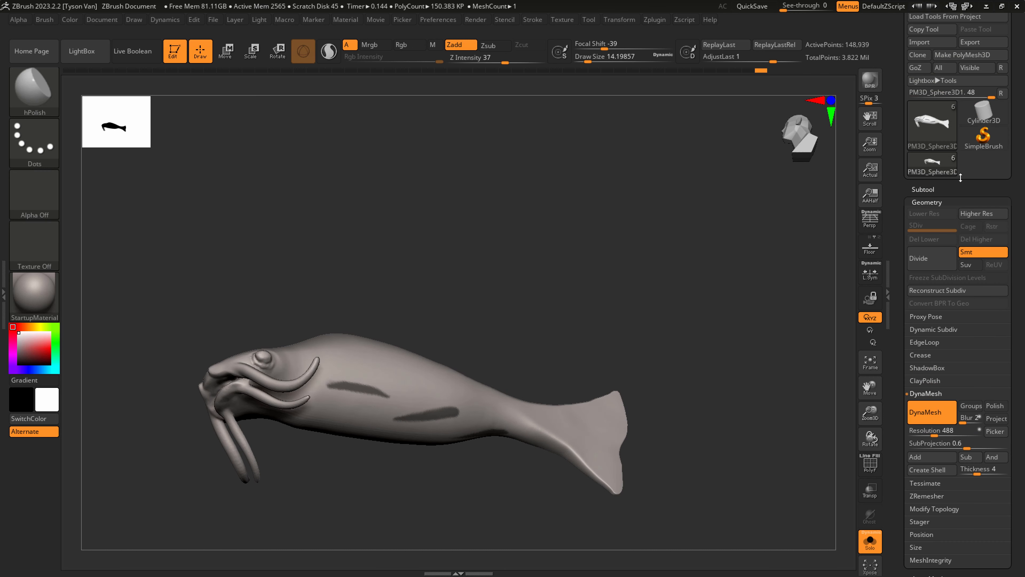
click(923, 190)
scroll(995, 227, down, 8)
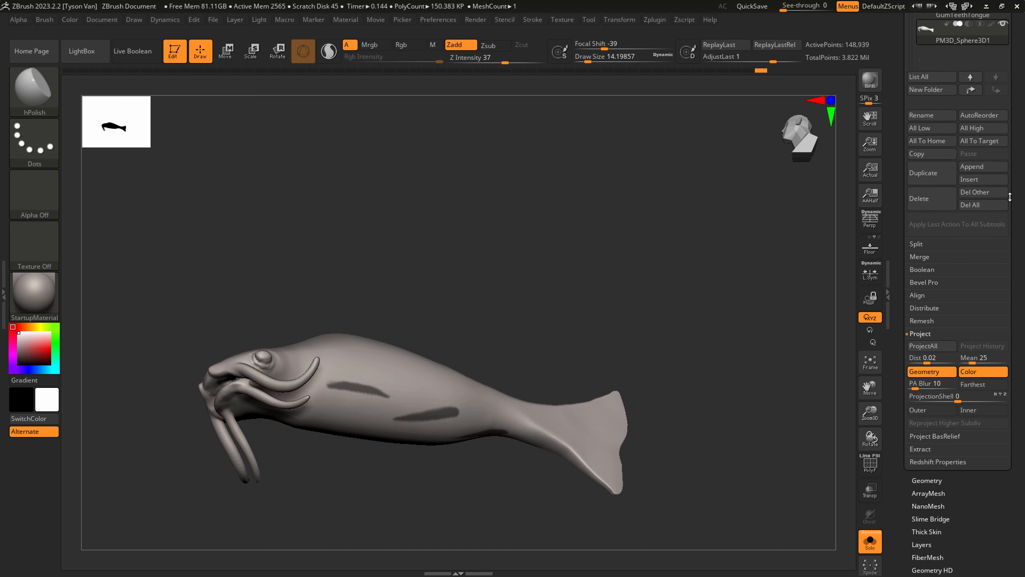
click(922, 369)
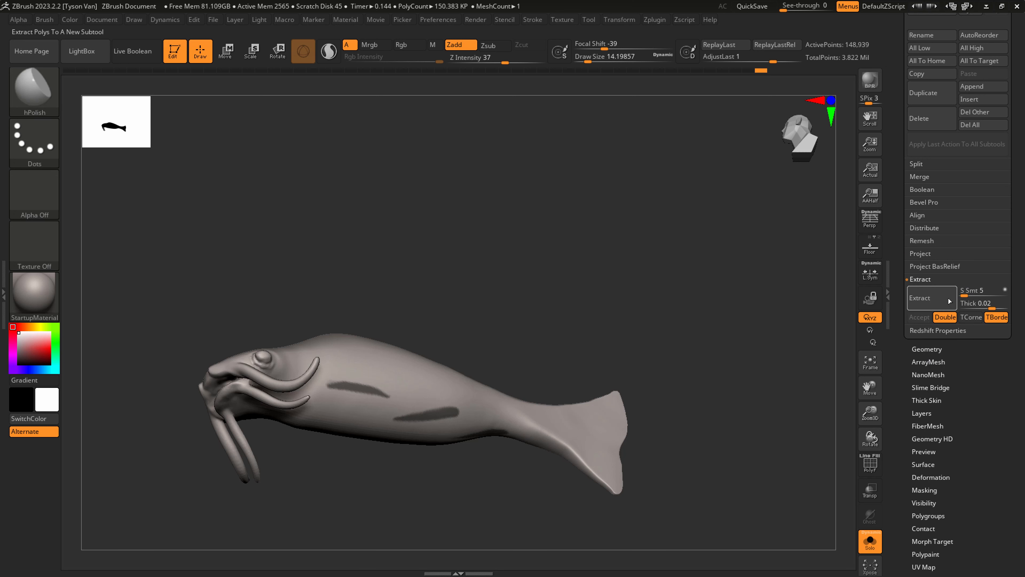
click(933, 299)
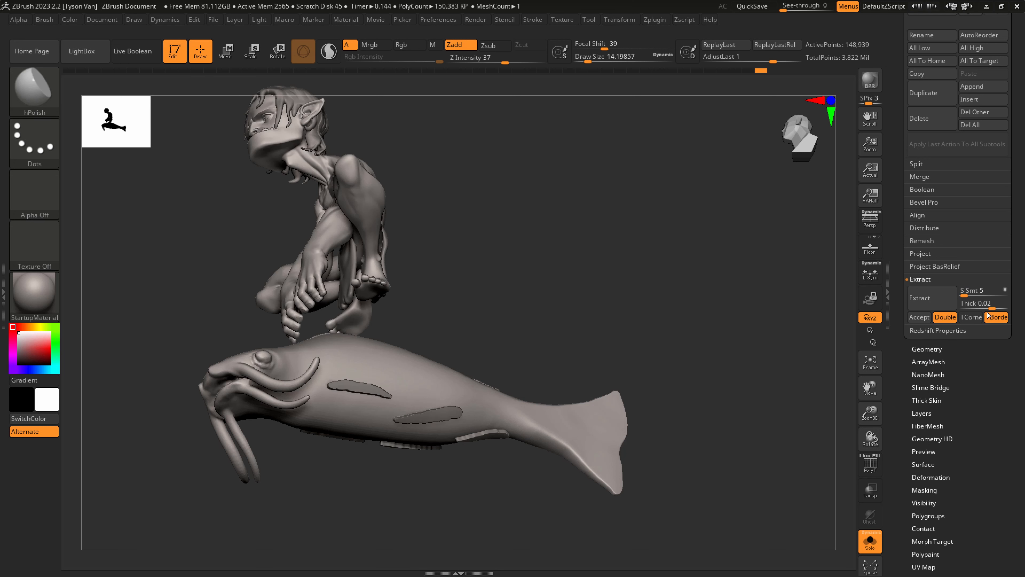
drag(988, 303, 995, 303)
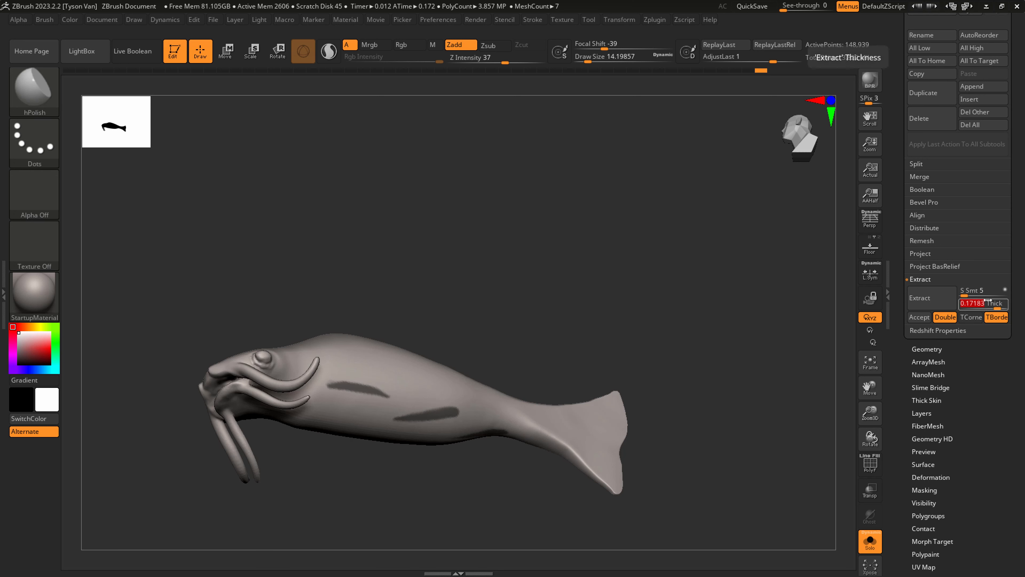
click(929, 298)
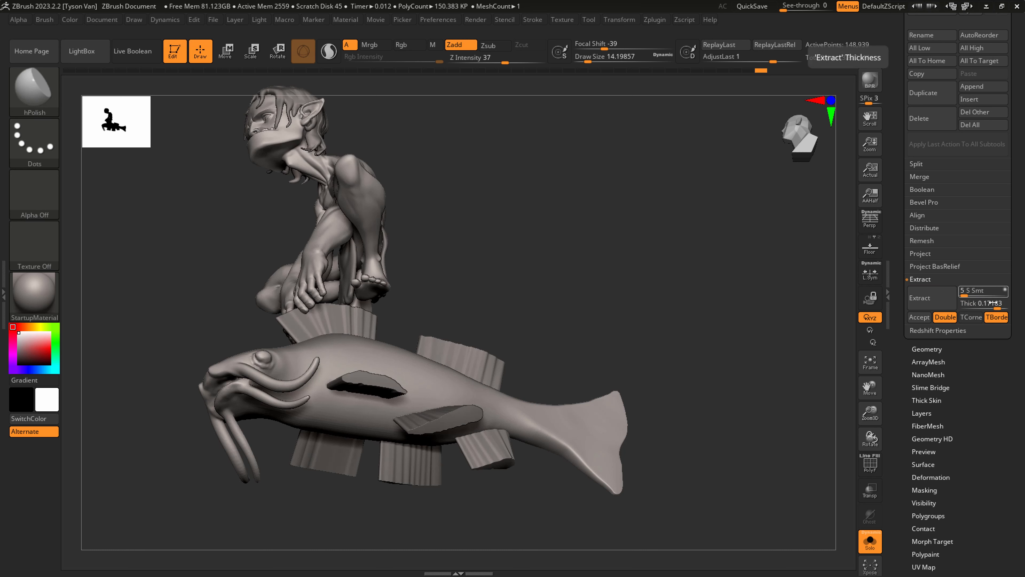
drag(997, 303, 994, 303)
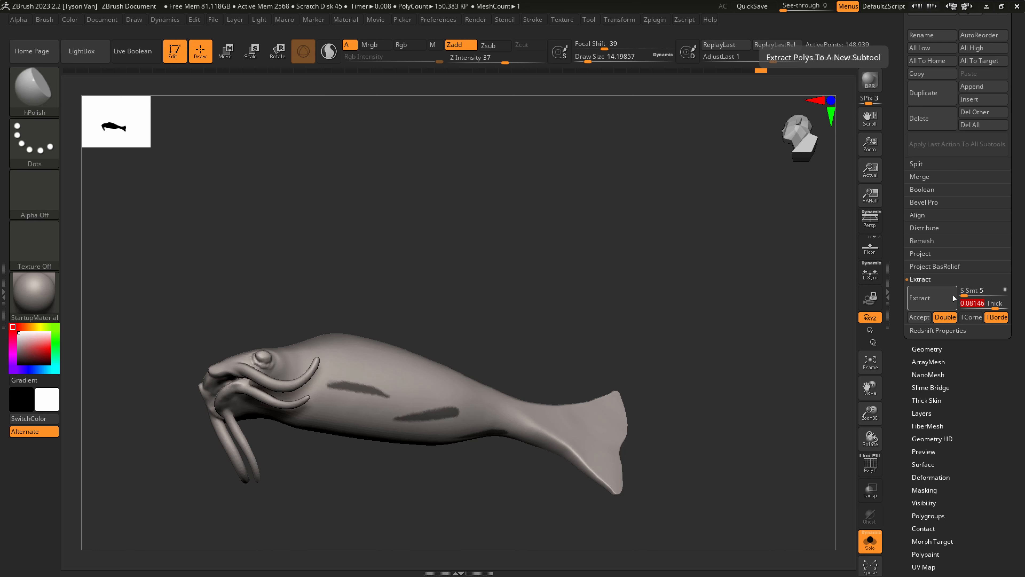
click(944, 298)
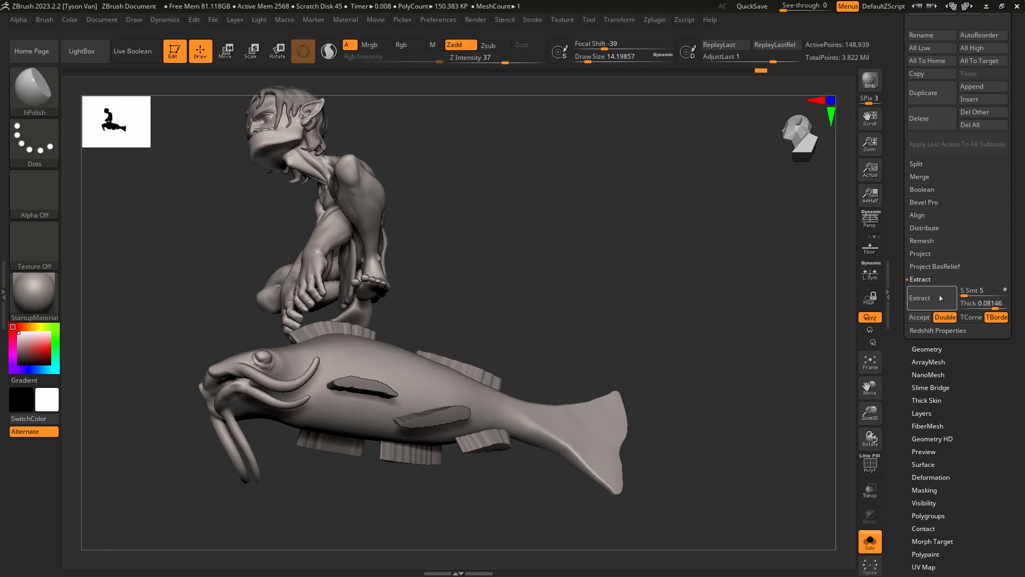
click(920, 317)
Make the extracted fins the active subtool and leave solo mode with only the fish and fins shown, hiding the creature's subtools.
drag(634, 405, 537, 491)
scroll(963, 163, up, 4)
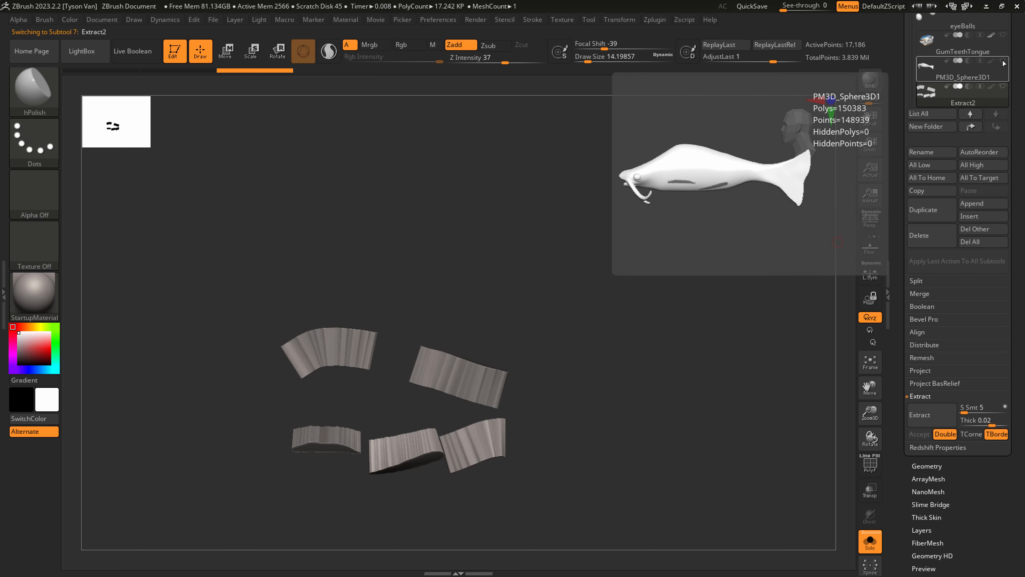
mouse_move(1006, 90)
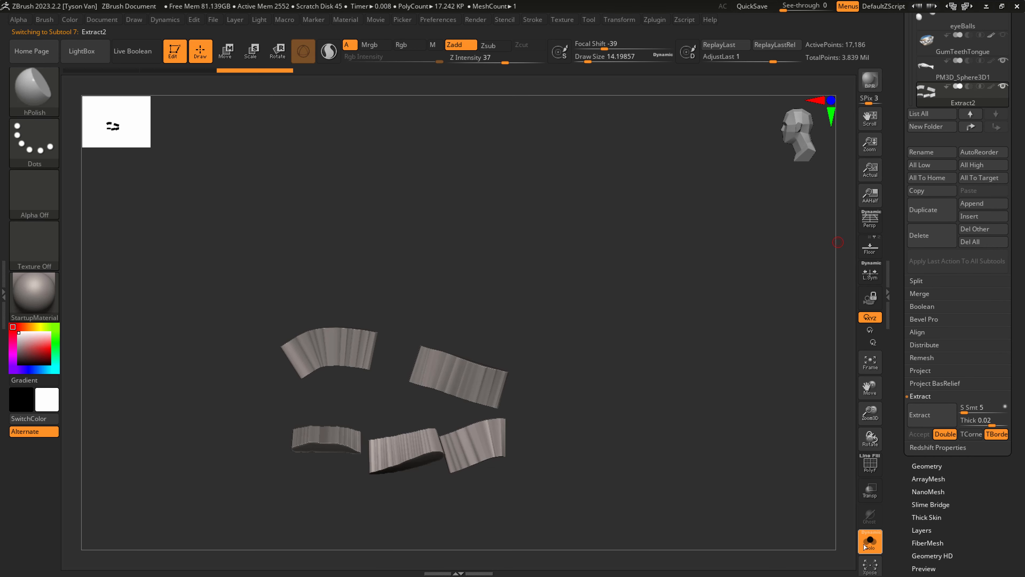
click(870, 542)
drag(554, 473, 574, 487)
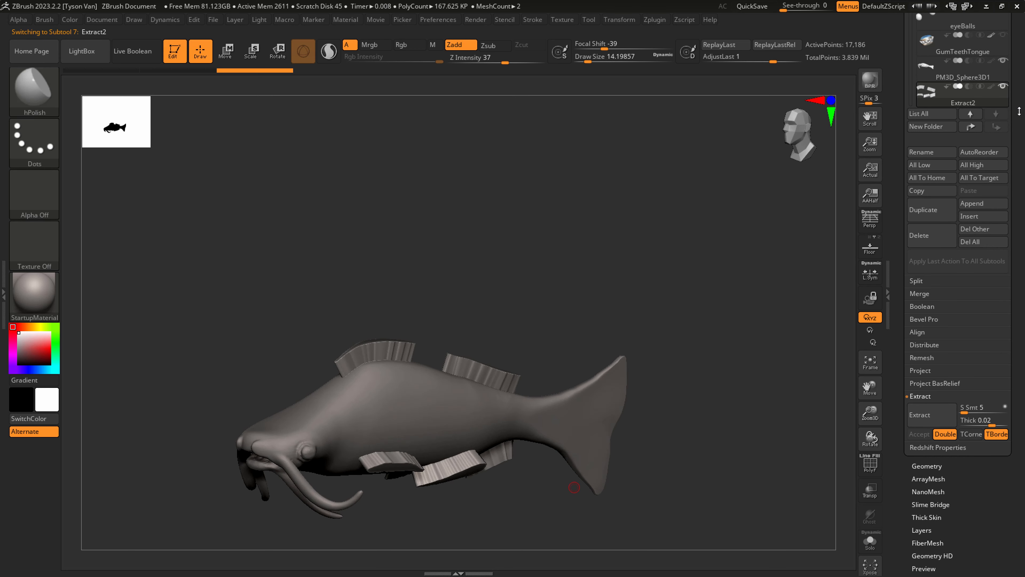
Toggle visibility between the extracted fins alone and all subtools, finishing with only the fish body and fins shown.
scroll(1019, 111, up, 3)
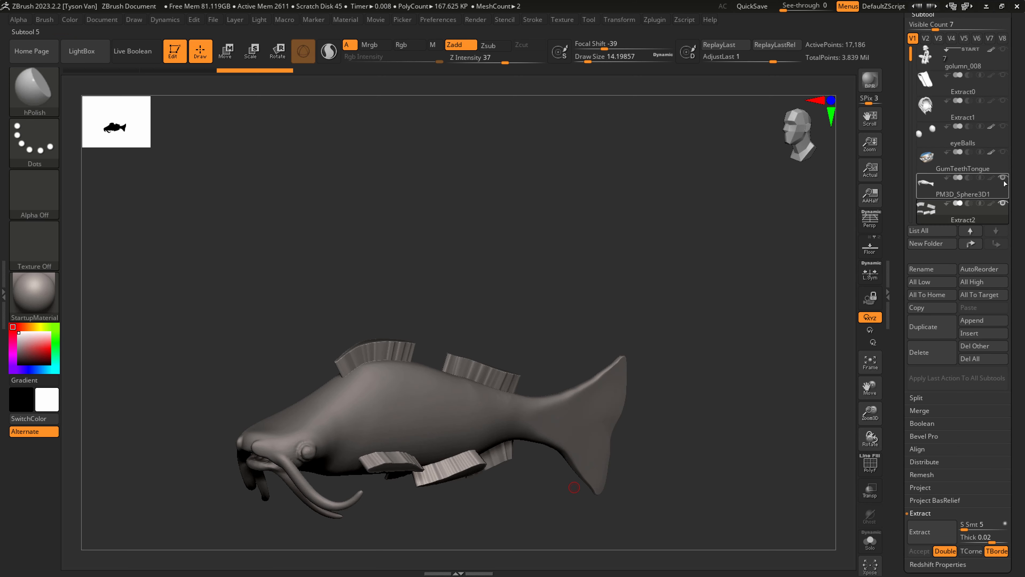
click(1004, 205)
shift+click(1003, 203)
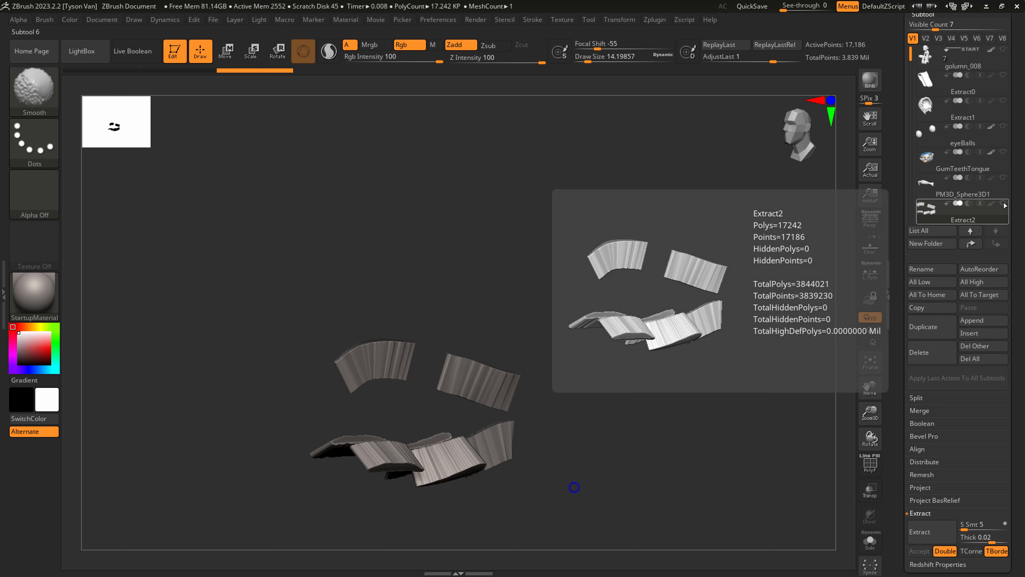
shift+click(1004, 204)
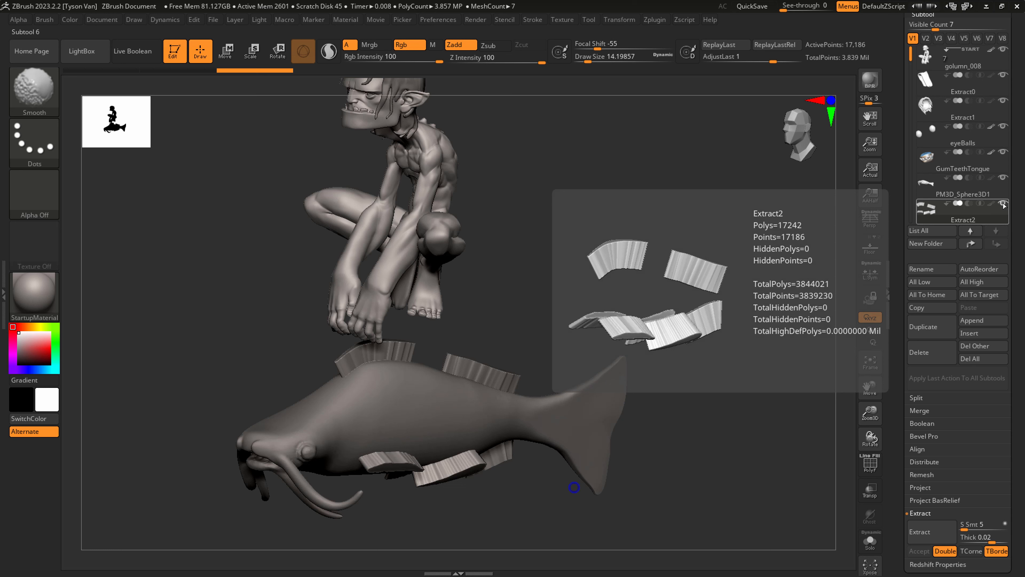
shift+click(1004, 205)
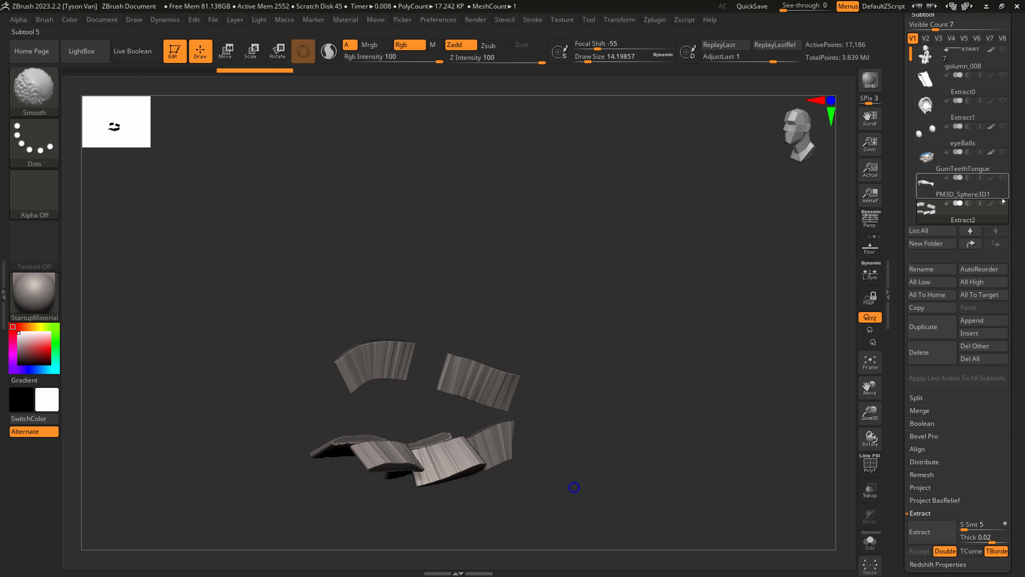
click(1003, 178)
Pull the front dorsal strip up and back into a swept fin with the SnakeHook brush at a draw size of about 101.
right_drag(439, 481, 483, 449)
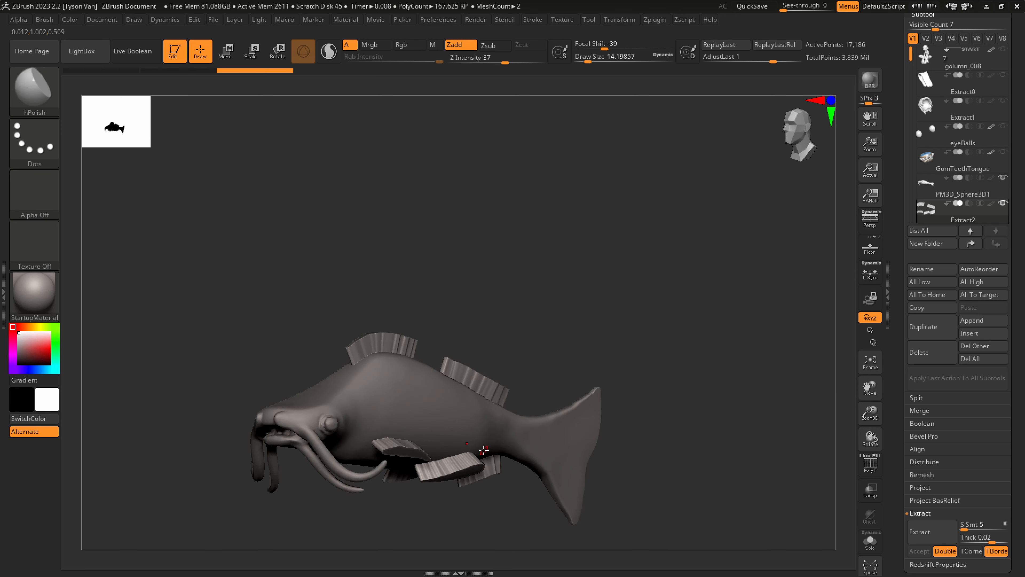
drag(434, 484, 433, 494)
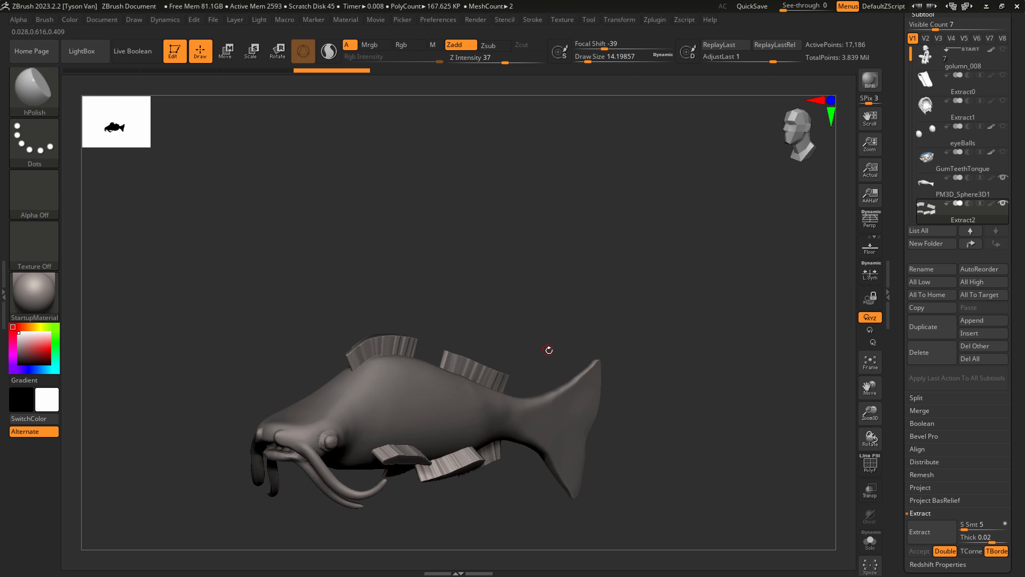
drag(549, 348, 507, 430)
mouse_move(507, 431)
right_down()
mouse_move(502, 412)
mouse_move(525, 399)
mouse_move(523, 390)
right_up()
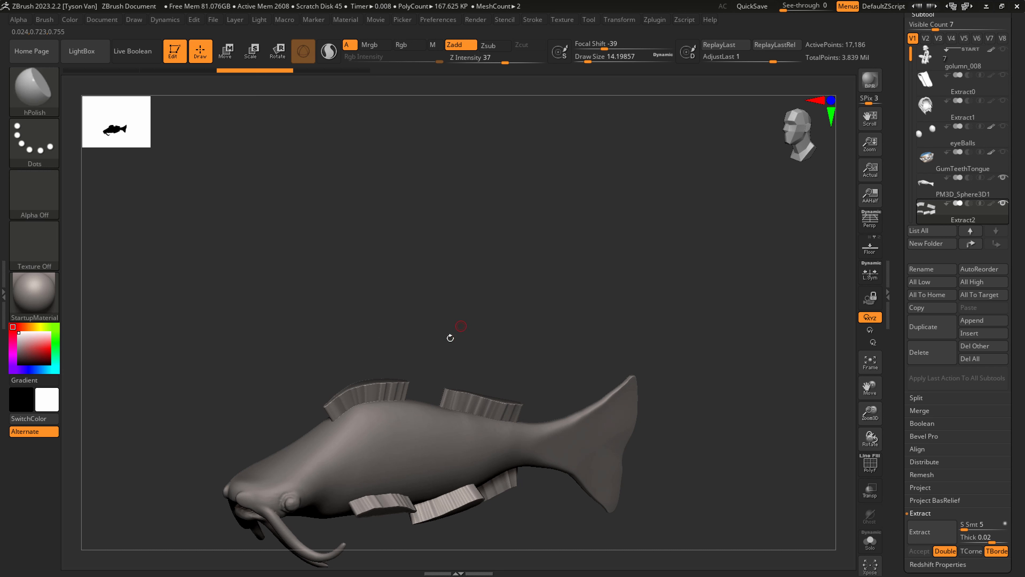
right_drag(451, 336, 426, 402)
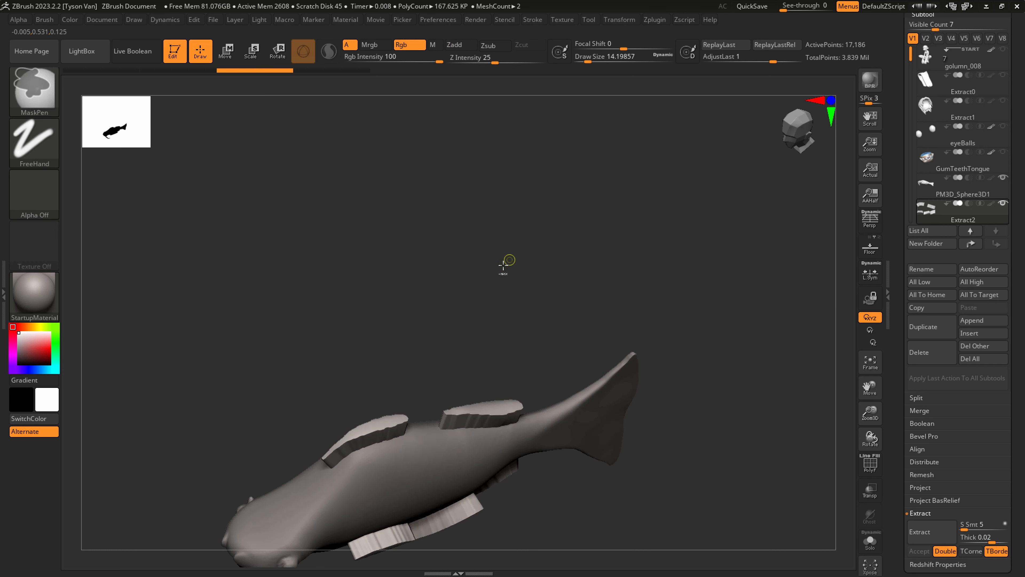
mouse_move(508, 266)
right_down()
mouse_move(442, 336)
mouse_move(370, 367)
mouse_move(379, 387)
right_up()
key(b)
key(s)
key(h)
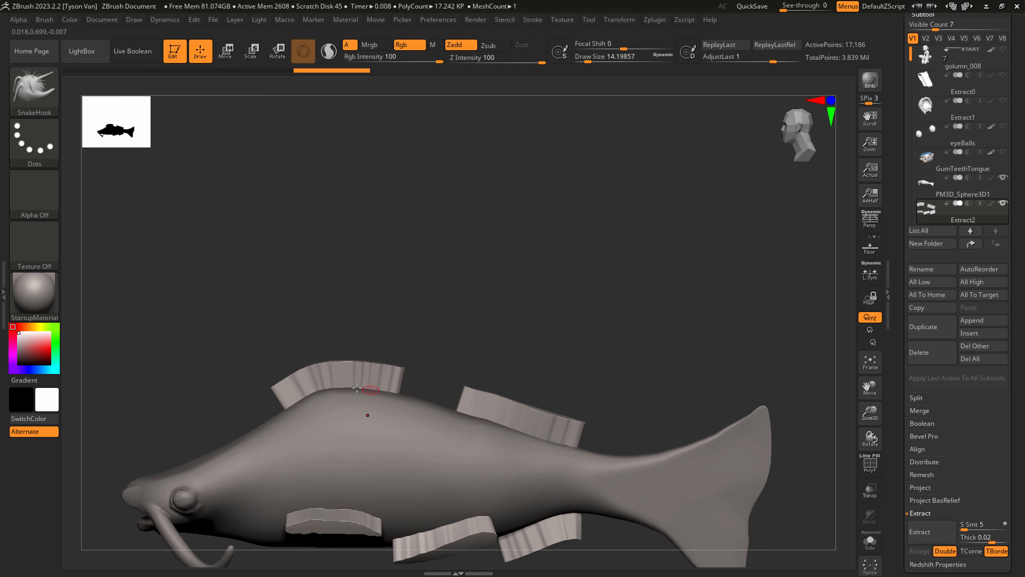
key(s)
mouse_move(308, 390)
mouse_down()
mouse_move(328, 390)
mouse_move(292, 377)
mouse_move(373, 344)
mouse_move(346, 351)
mouse_move(365, 352)
mouse_move(344, 374)
mouse_up()
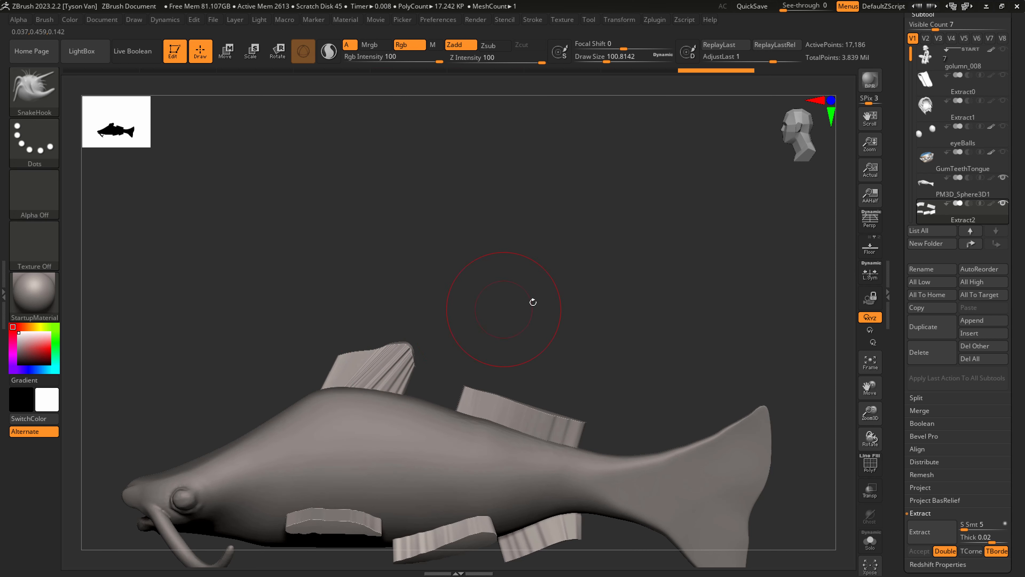
DynaMesh the fins subtool at resolution 440.
scroll(1002, 372, down, 5)
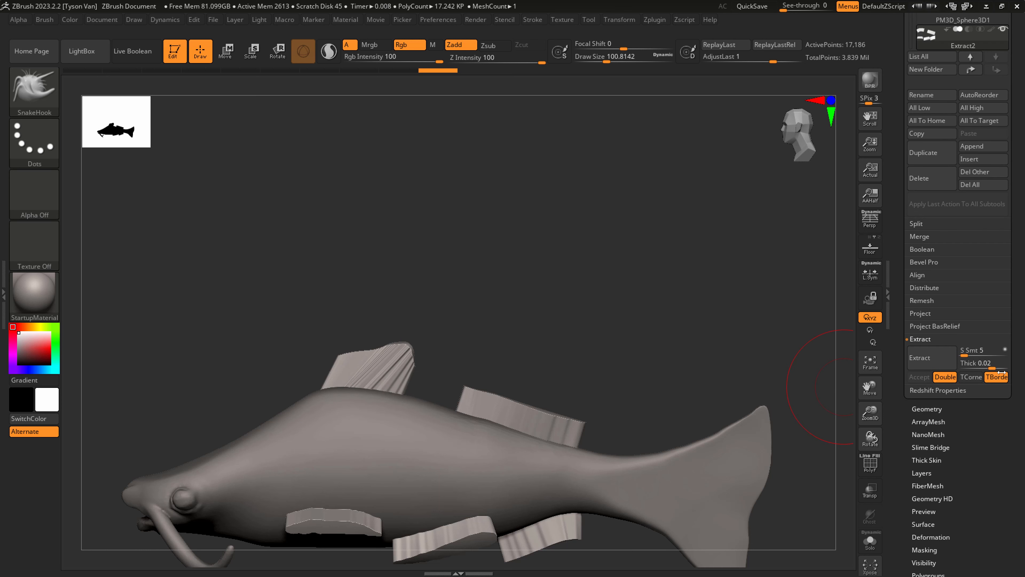
click(925, 407)
click(936, 243)
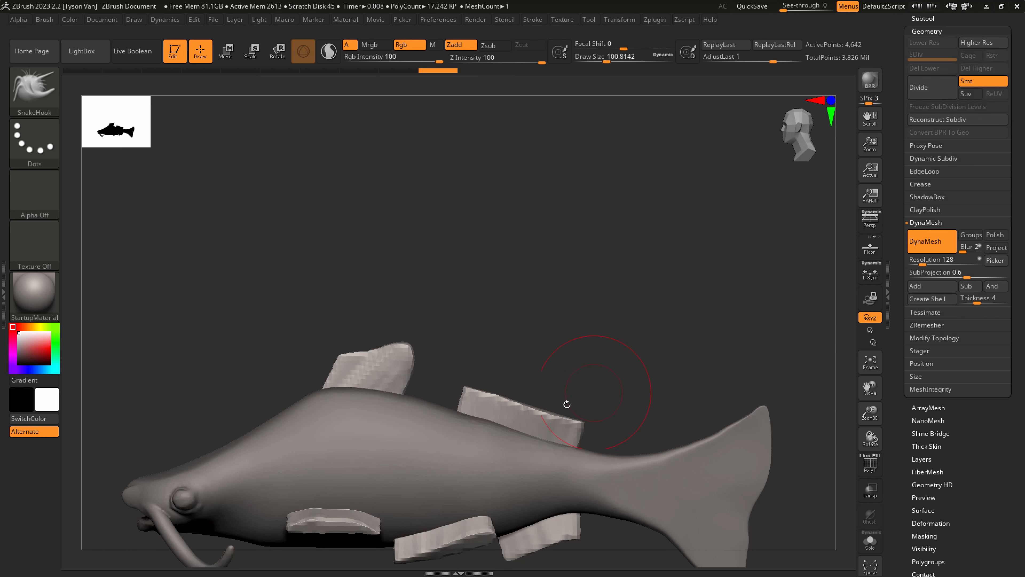
drag(928, 260, 937, 259)
click(928, 241)
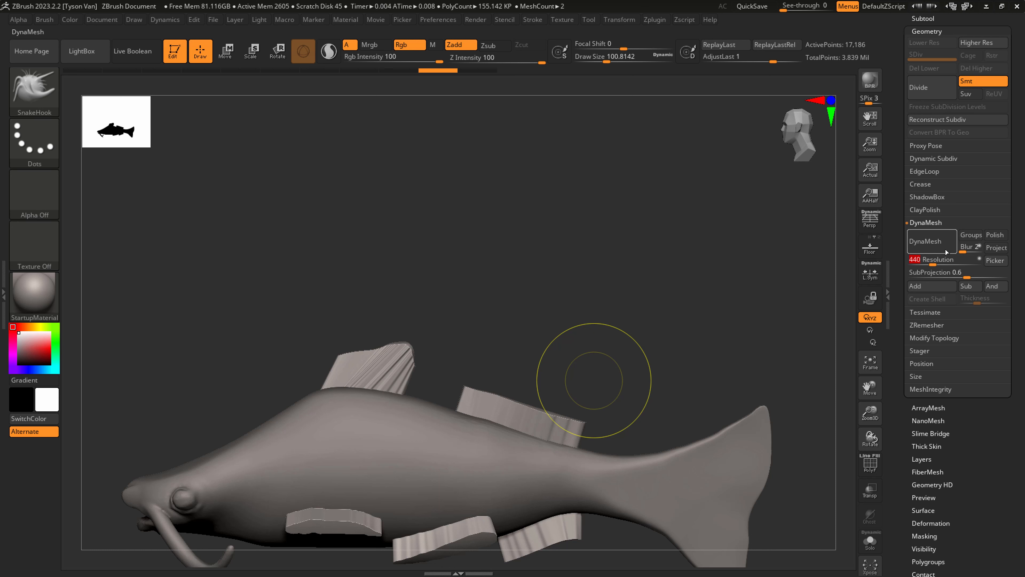
Smooth and extend the front dorsal fin, and pull the rear dorsal strip up and back into a smooth rounded fin.
mouse_move(394, 366)
shift+mouse_down()
mouse_move(375, 366)
mouse_move(419, 355)
mouse_move(385, 354)
shift+mouse_up()
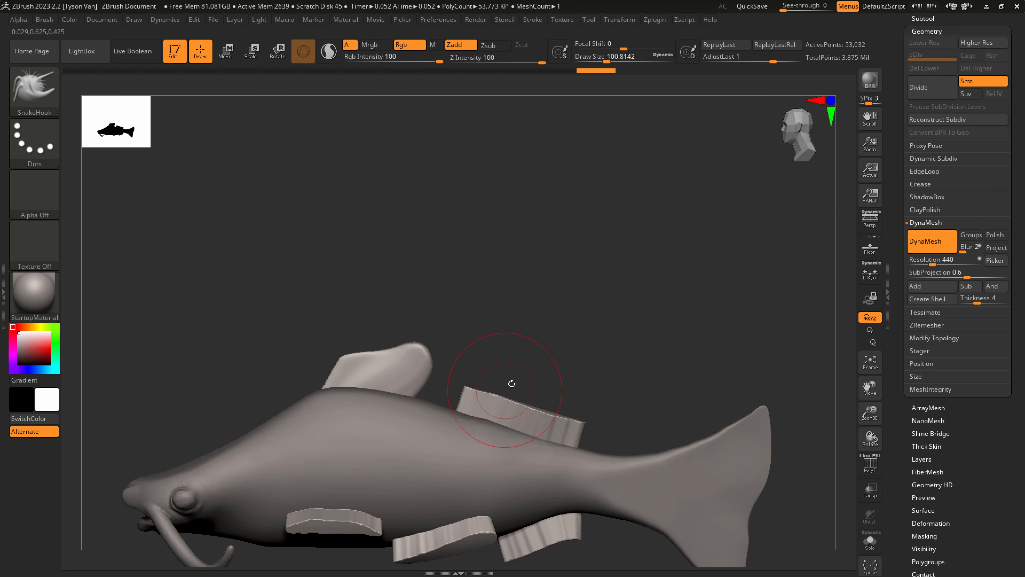
mouse_move(511, 389)
mouse_down()
mouse_move(489, 391)
mouse_move(560, 390)
mouse_move(569, 404)
mouse_move(533, 391)
mouse_move(523, 412)
mouse_up()
mouse_move(525, 405)
mouse_down()
mouse_move(514, 395)
mouse_move(586, 405)
mouse_move(593, 416)
mouse_up()
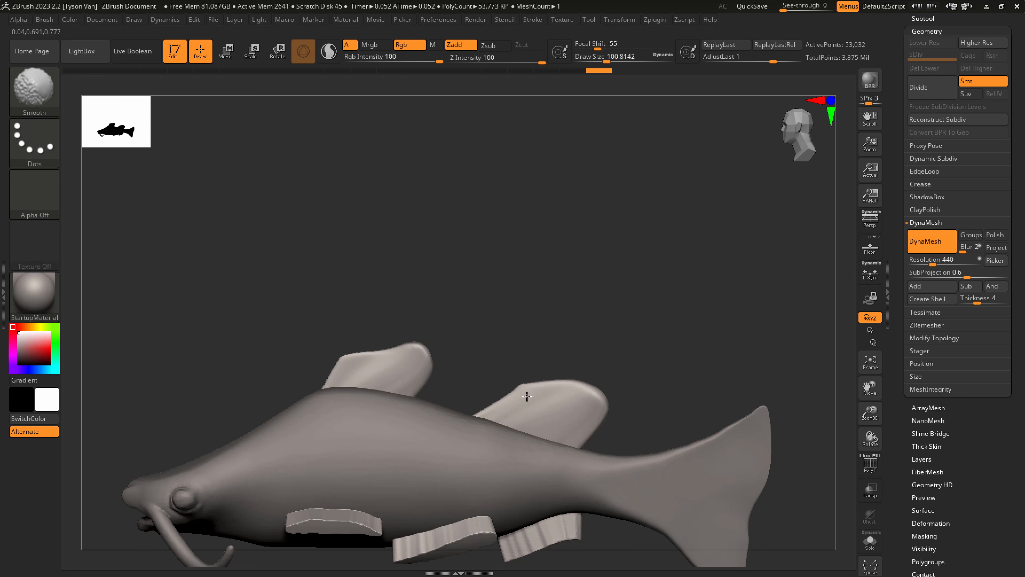
mouse_move(517, 404)
shift+mouse_down()
mouse_move(535, 405)
mouse_move(502, 410)
mouse_move(538, 390)
shift+mouse_up()
Refine the rear dorsal fin's tip with a draw size of about 90 and pull the rear belly strip into a rounded anal fin.
key(s)
key(s)
drag(594, 409, 596, 405)
mouse_move(549, 546)
alt+mouse_down()
mouse_move(541, 452)
mouse_move(558, 473)
mouse_move(578, 457)
mouse_move(566, 469)
mouse_move(521, 452)
mouse_move(555, 473)
mouse_move(522, 457)
alt+mouse_up()
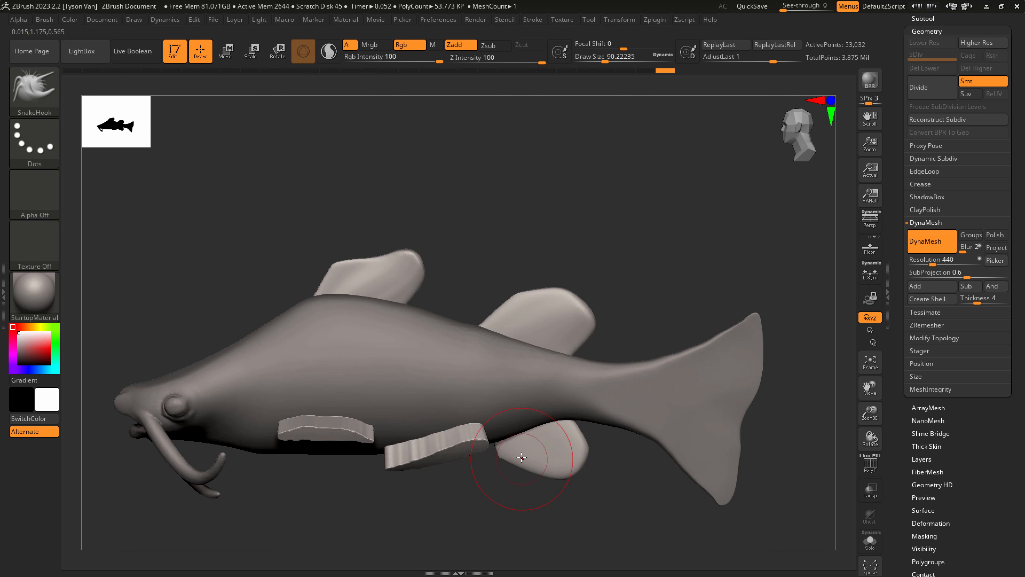
Pull the pelvic strips on the lower sides down and back into paddle-shaped fins, narrowing their roots and smoothing the surface.
mouse_move(492, 462)
right_down()
mouse_move(464, 474)
mouse_move(456, 465)
mouse_move(463, 483)
mouse_move(455, 474)
right_up()
mouse_move(429, 464)
mouse_down()
mouse_move(457, 495)
mouse_move(503, 497)
mouse_up()
mouse_move(406, 476)
mouse_down()
mouse_move(423, 500)
mouse_move(476, 504)
mouse_move(448, 500)
mouse_move(519, 467)
mouse_move(500, 429)
mouse_up()
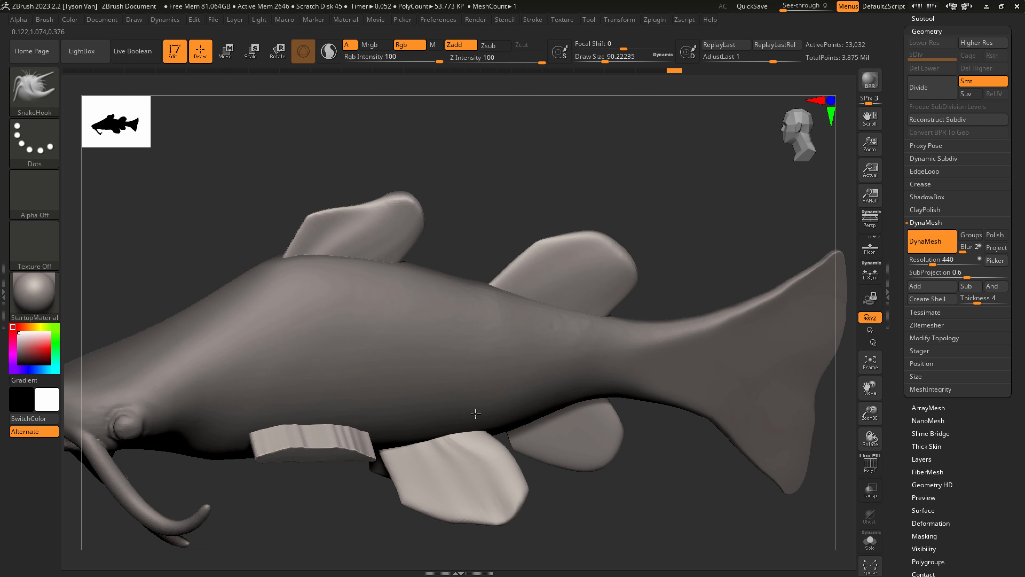
drag(393, 440, 408, 437)
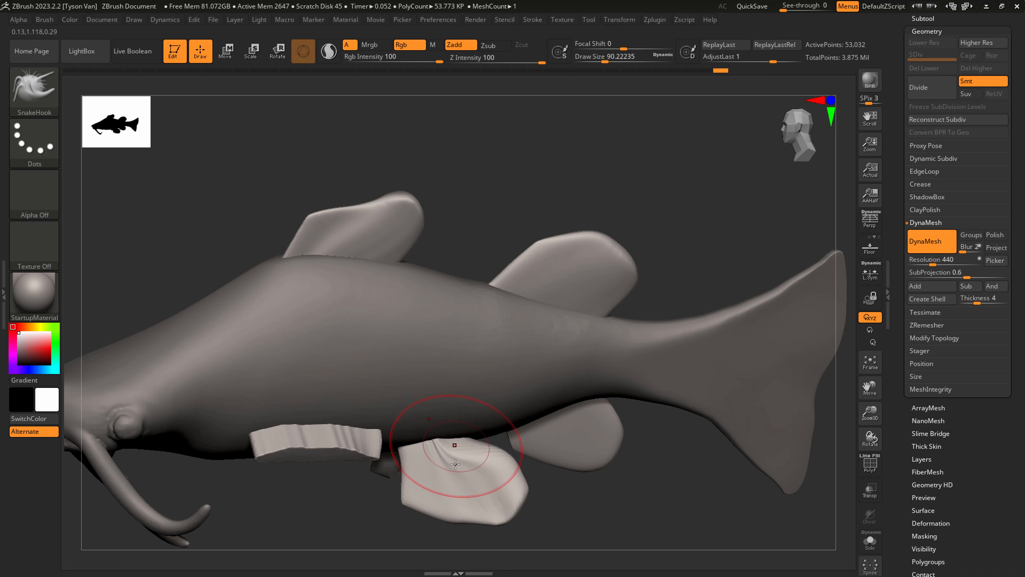
shift+drag(455, 464, 451, 504)
drag(400, 494, 421, 486)
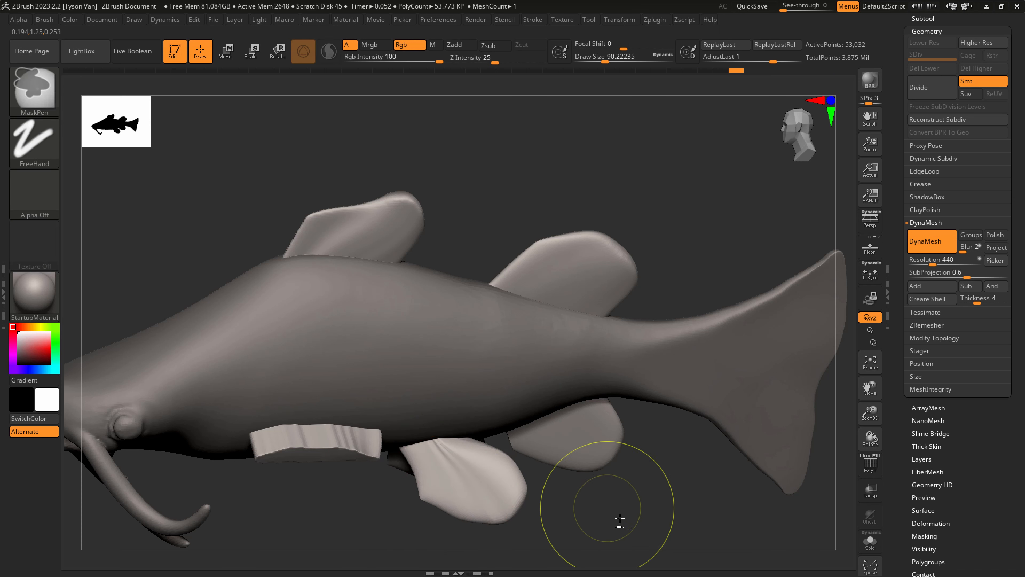
Re-DynaMesh the fins and smooth and reshape the pelvic fins into rounded paddles, enlarging the brush to about 158.
ctrl+drag(618, 520, 662, 495)
shift+drag(436, 460, 469, 520)
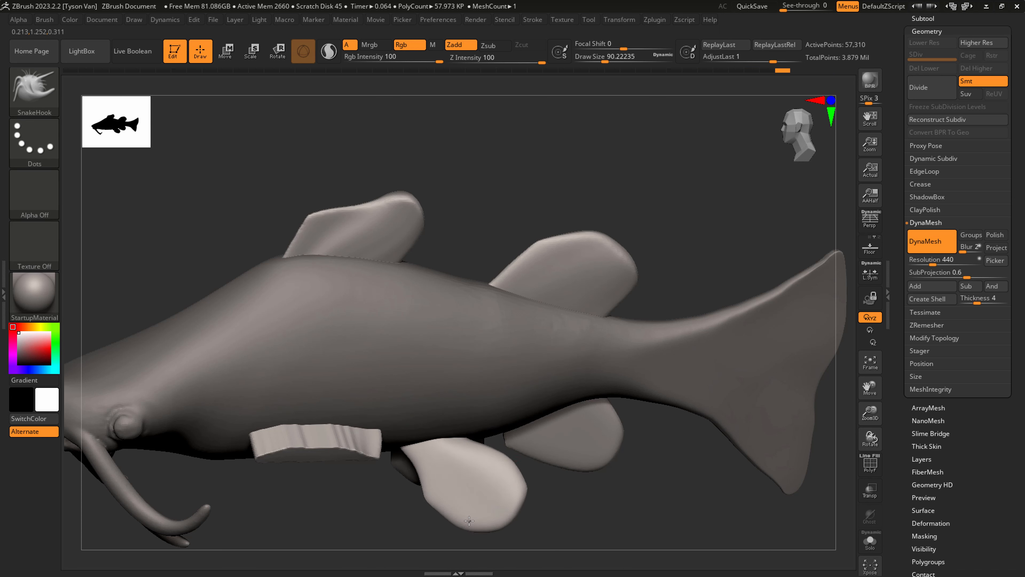
mouse_move(539, 504)
shift+mouse_down()
mouse_move(510, 495)
mouse_move(531, 508)
mouse_move(514, 507)
shift+mouse_up()
key(s)
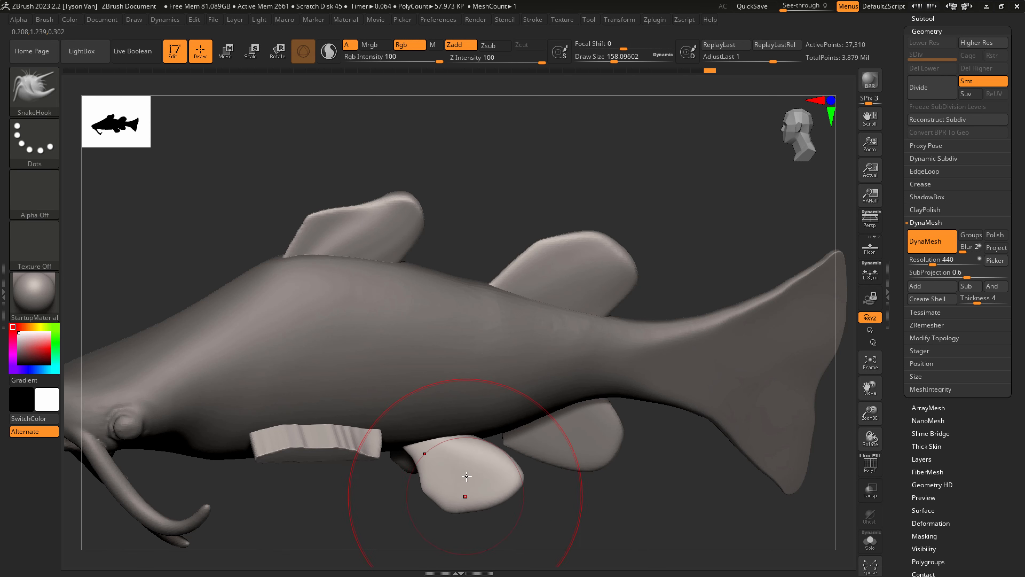
right_drag(467, 477, 480, 435)
mouse_move(473, 505)
right_down()
mouse_move(473, 543)
mouse_move(535, 508)
mouse_move(559, 491)
mouse_move(543, 456)
right_up()
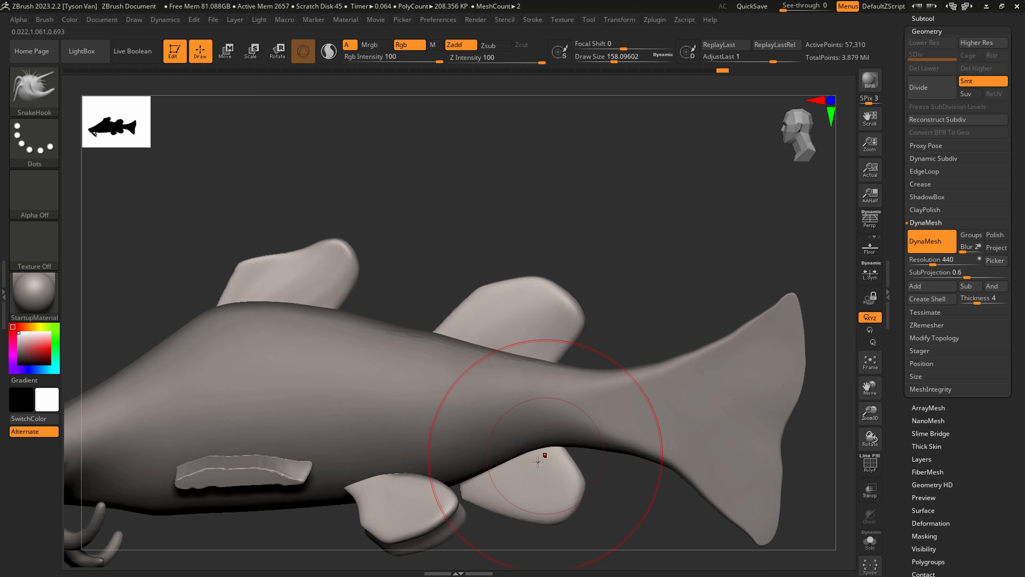
Nudge the anal fin's front root along the belly with the SnakeHook brush at a draw size of 37.
key(s)
mouse_move(494, 481)
mouse_down()
mouse_move(467, 492)
mouse_move(459, 474)
mouse_up()
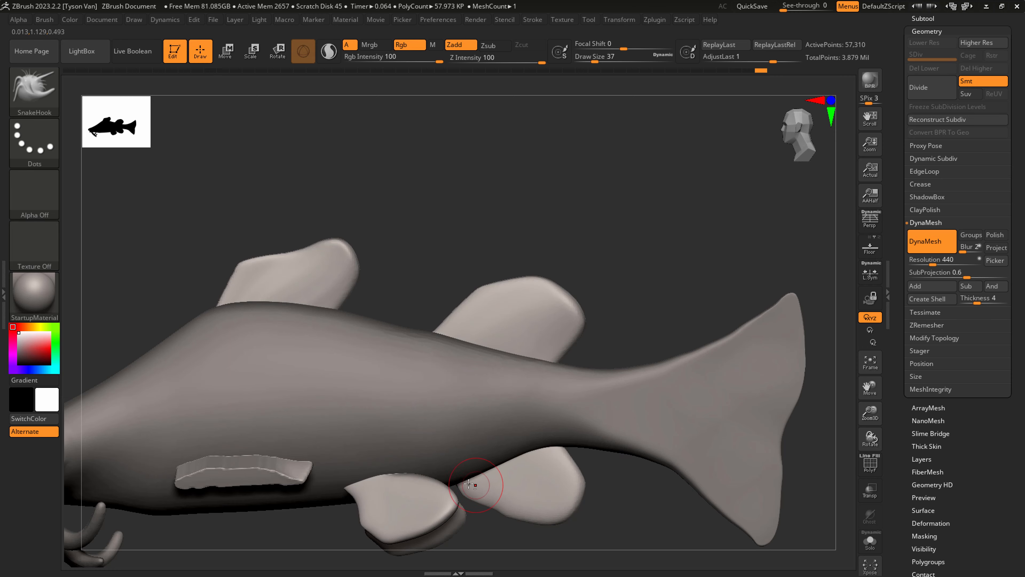
alt+right_drag(467, 483, 577, 430)
Pull the pectoral strips behind the head outward and back into broad fins with a draw size of about 59.
mouse_move(421, 427)
right_down()
mouse_move(440, 483)
mouse_move(355, 469)
right_up()
drag(388, 447, 445, 465)
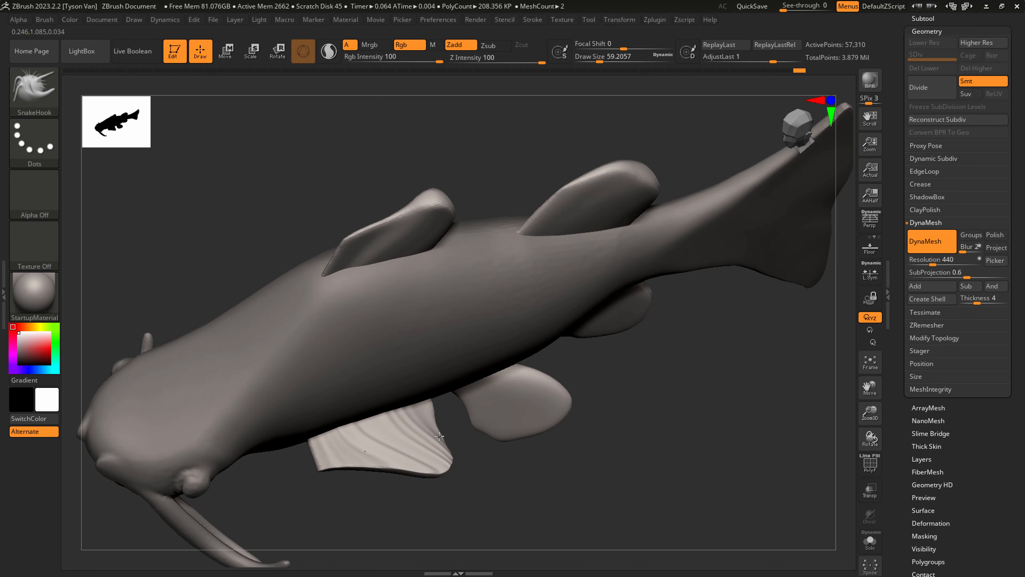
mouse_move(431, 426)
mouse_down()
mouse_move(459, 451)
mouse_move(474, 446)
mouse_up()
right_drag(429, 401, 430, 416)
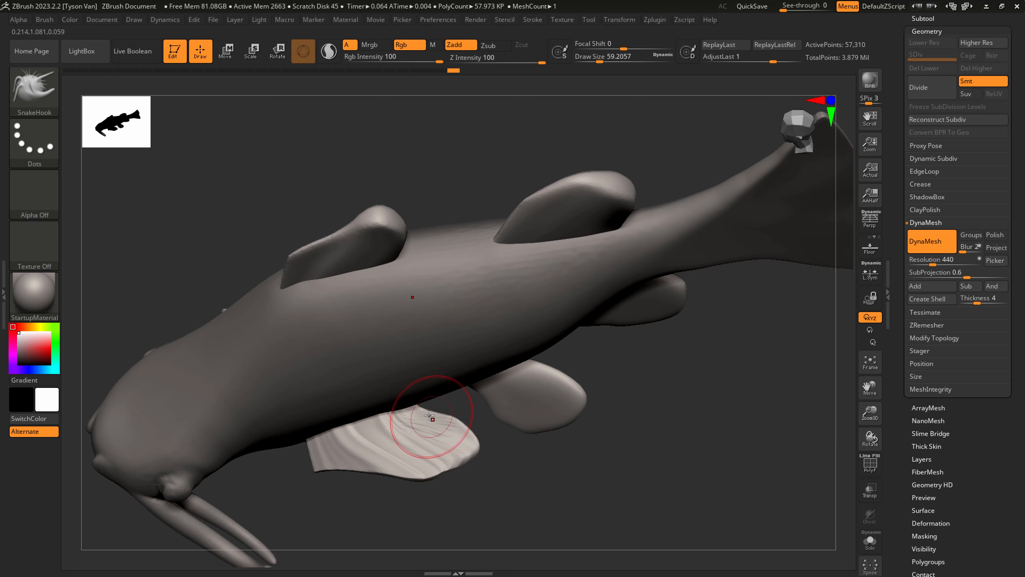
Solo the fins subtool, re-DynaMesh it and smooth away the ridges on the pectoral fins.
click(871, 541)
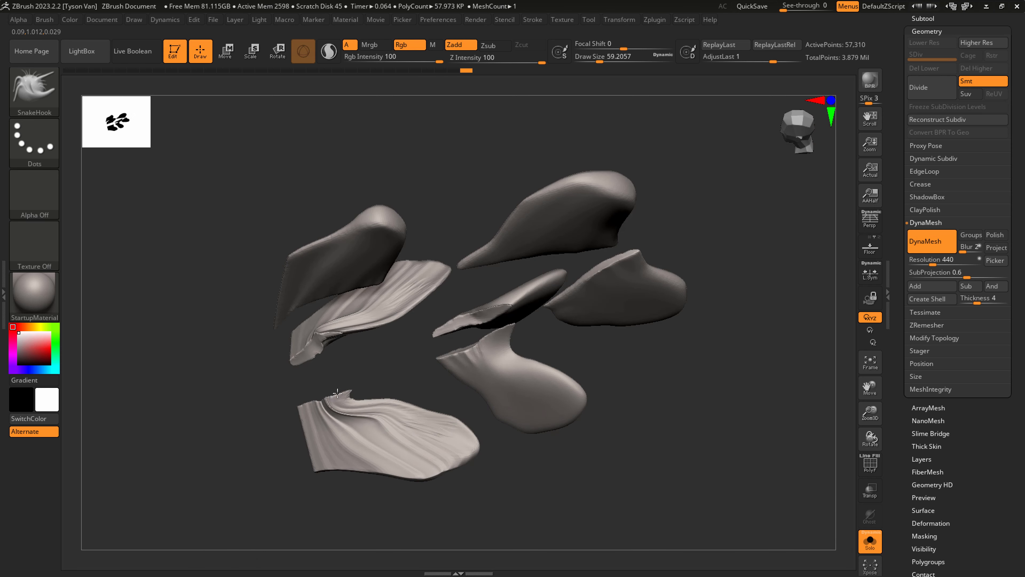
mouse_move(354, 385)
shift+mouse_down()
mouse_move(329, 428)
mouse_move(355, 473)
mouse_move(476, 499)
shift+mouse_up()
shift+drag(354, 458, 328, 457)
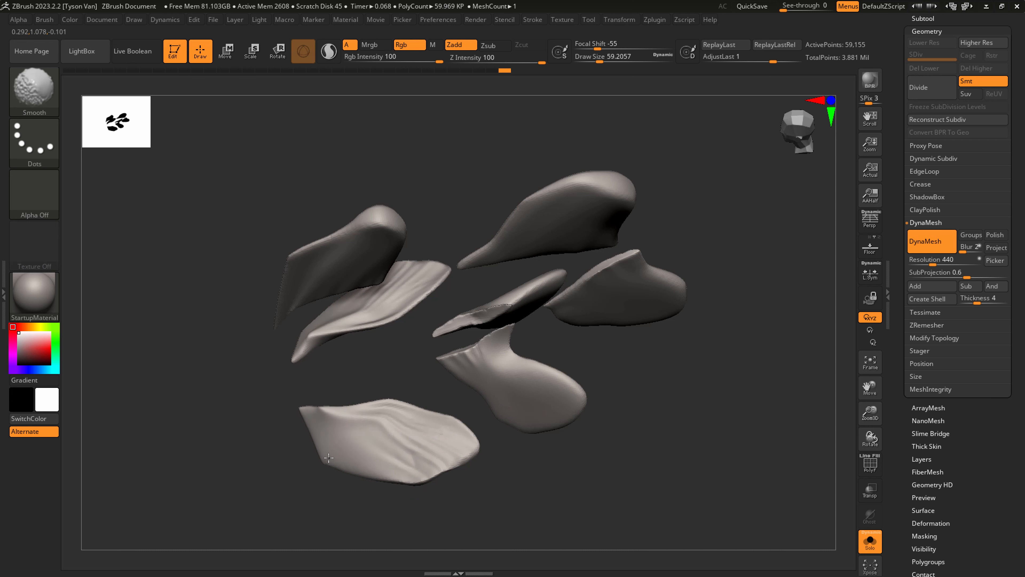
shift+drag(401, 441, 429, 454)
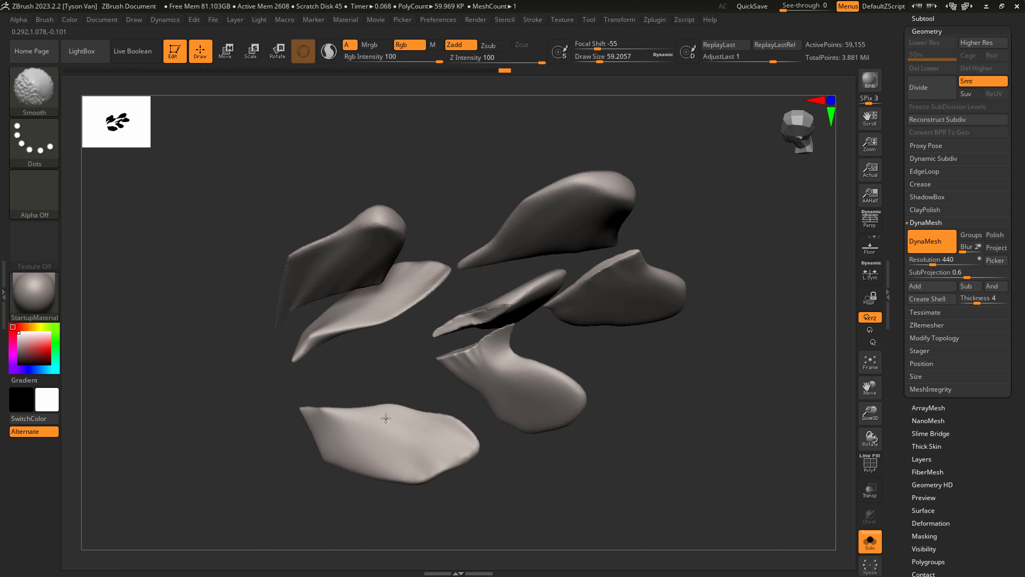
Carve and soften fin rays along the outer edge of the pectoral fins with the DamStandard brush at a draw size of about 20.
ctrl+right_drag(449, 456, 451, 453)
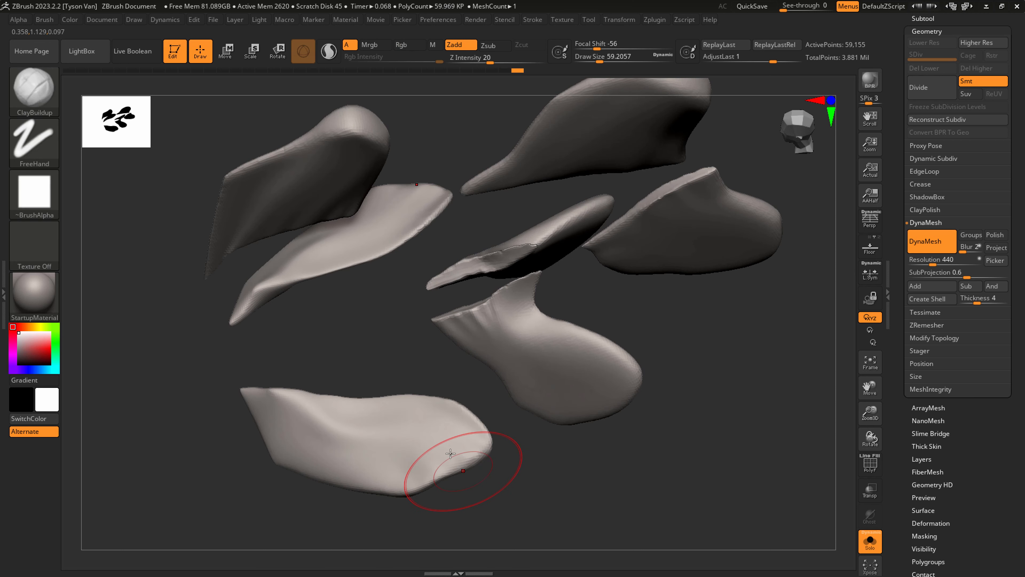
key(b)
key(d)
key(s)
key(s)
drag(398, 454, 385, 461)
mouse_move(302, 452)
mouse_down()
mouse_move(430, 473)
mouse_move(451, 449)
mouse_move(422, 434)
mouse_up()
key(shift)
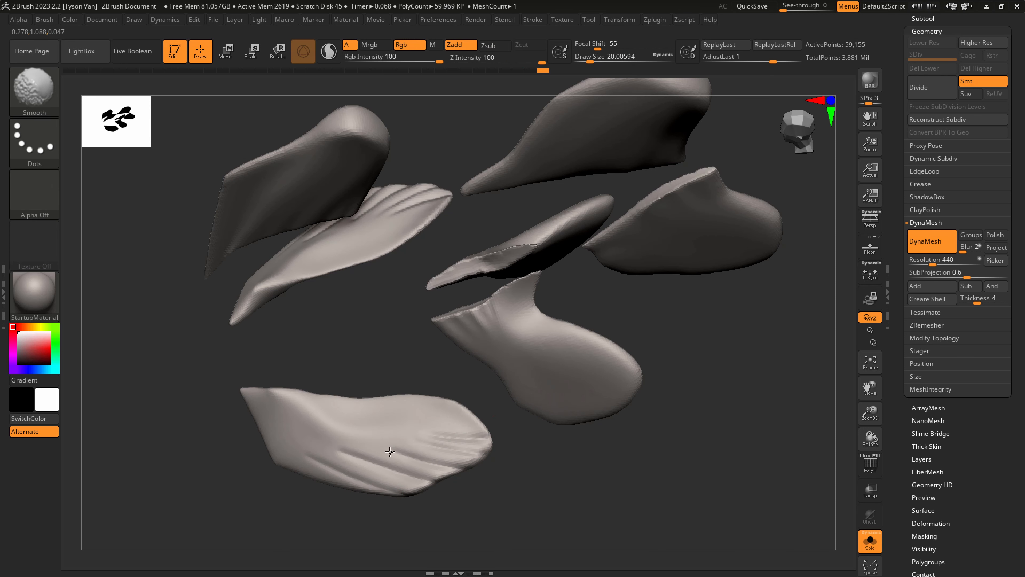
Carve fanned fin rays across the outer half of the pelvic fins with DamStandard and soften them.
mouse_move(550, 419)
right_down()
mouse_move(540, 385)
mouse_move(536, 394)
right_up()
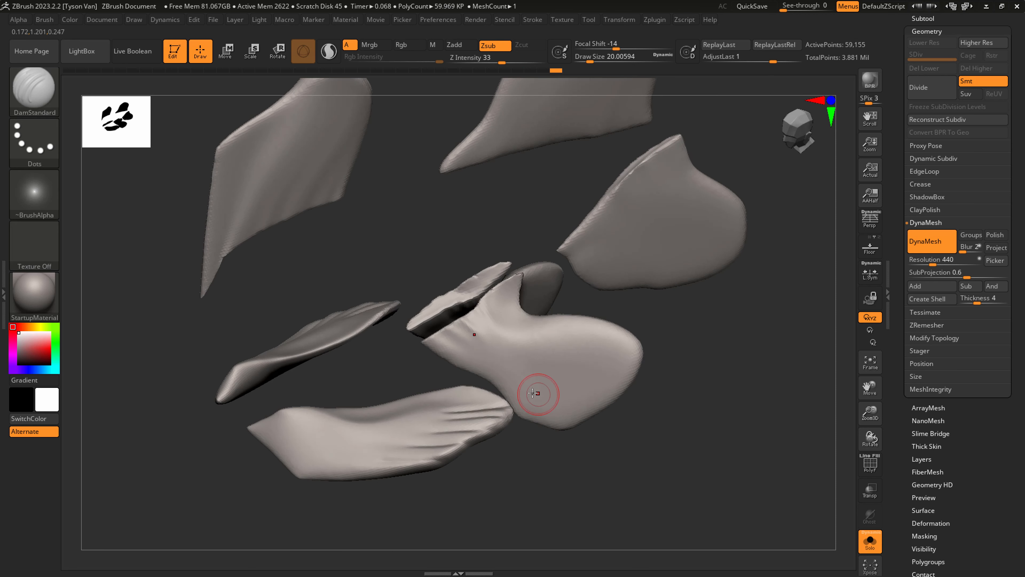
mouse_move(512, 388)
mouse_down()
mouse_move(629, 398)
mouse_move(632, 383)
mouse_up()
mouse_move(541, 356)
mouse_down()
mouse_move(647, 356)
mouse_move(620, 331)
mouse_up()
key(shift)
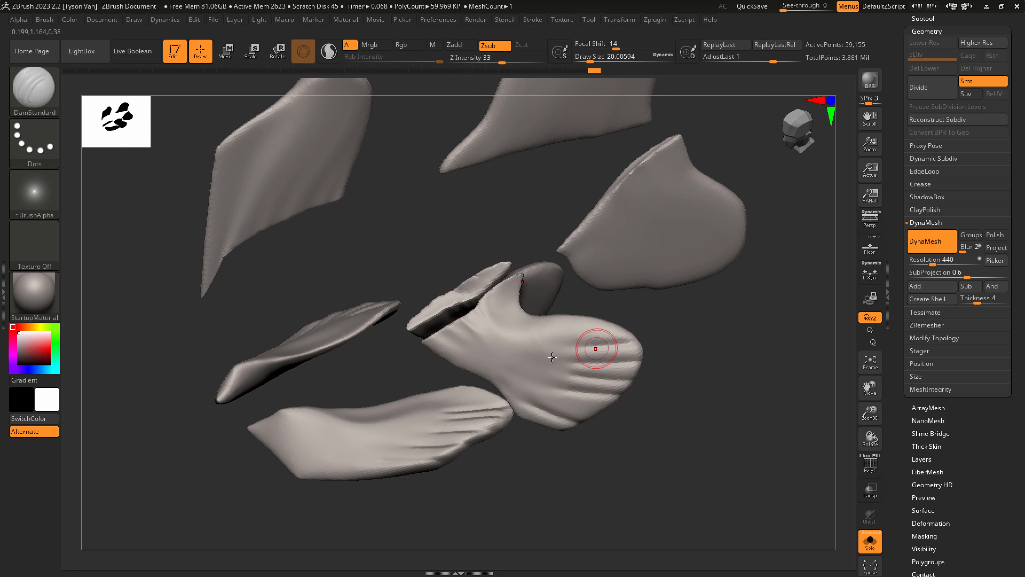
Carve fin rays toward the anal fin's outer edge with DamStandard and smooth the grooves.
right_drag(599, 346, 456, 307)
mouse_move(470, 306)
mouse_down()
mouse_move(565, 326)
mouse_move(581, 283)
mouse_up()
drag(488, 279, 565, 266)
mouse_move(491, 258)
mouse_down()
mouse_move(563, 248)
mouse_move(471, 302)
mouse_up()
key(shift)
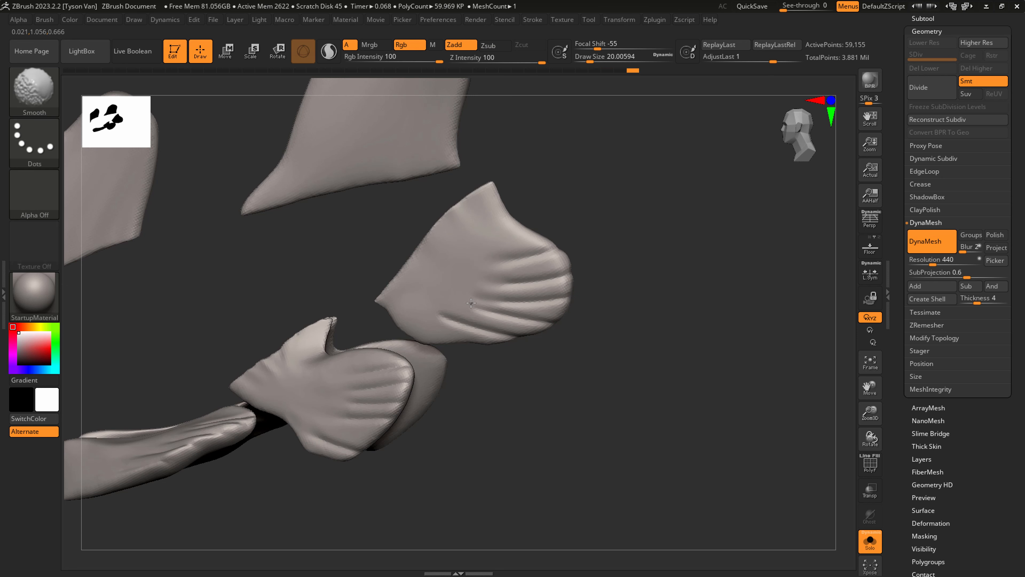
Carve fanned fin rays across the rear dorsal fin with DamStandard and smooth where the grooves fade into the fin.
right_drag(516, 280, 488, 282)
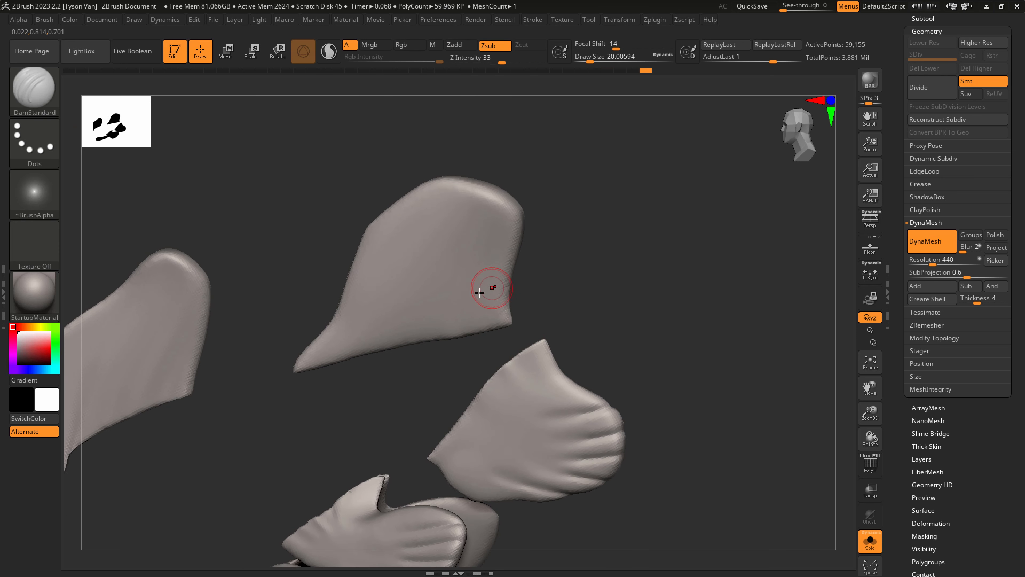
mouse_move(480, 301)
mouse_down()
mouse_move(519, 194)
mouse_move(508, 180)
mouse_up()
drag(450, 274, 475, 183)
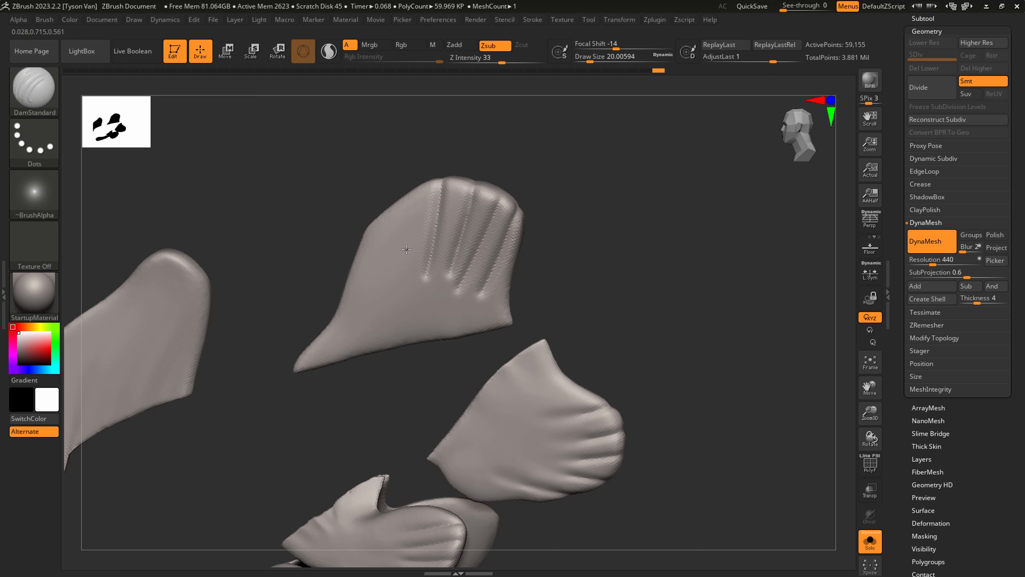
shift+drag(355, 291, 464, 284)
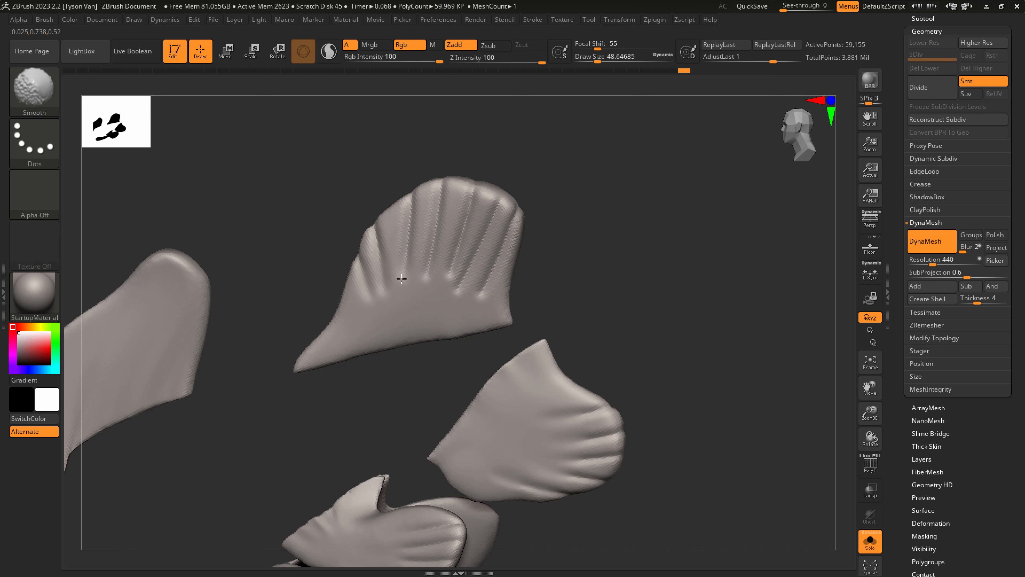
Carve fin rays across the front dorsal fin with DamStandard at a draw size of about 20 and soften them.
mouse_move(464, 299)
alt+right_down()
mouse_move(656, 265)
mouse_move(647, 241)
alt+right_up()
key(s)
drag(378, 314, 375, 315)
mouse_move(363, 354)
mouse_down()
mouse_move(398, 269)
mouse_move(373, 235)
mouse_up()
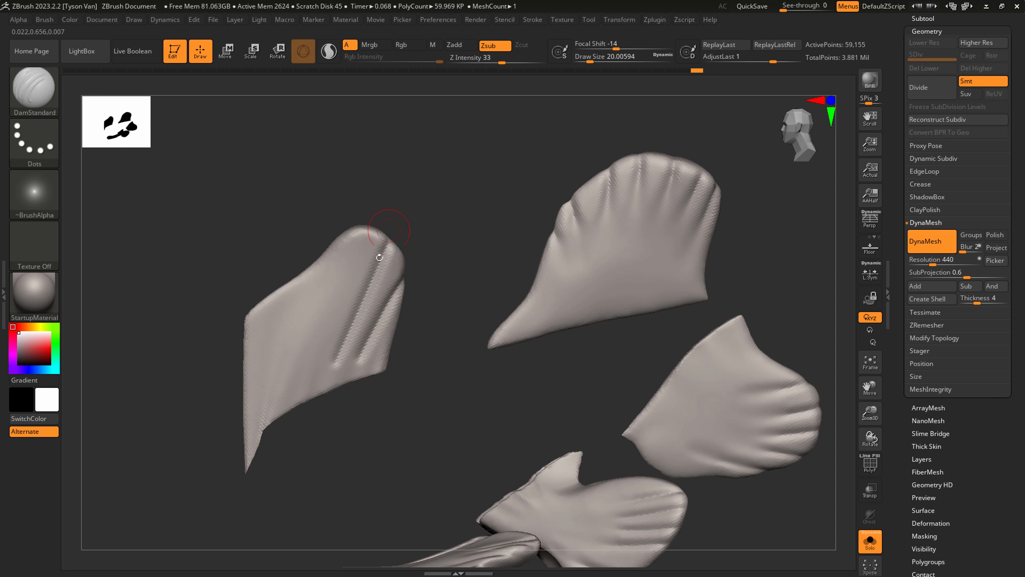
mouse_move(323, 364)
mouse_down()
mouse_move(351, 230)
mouse_move(322, 258)
mouse_up()
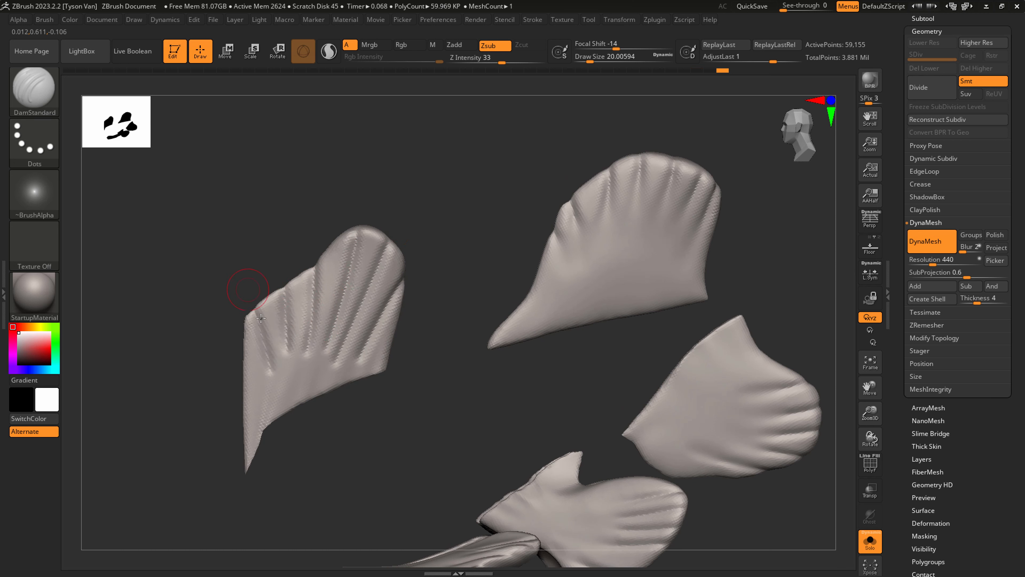
mouse_move(286, 359)
shift+mouse_down()
mouse_move(355, 344)
mouse_move(304, 377)
mouse_move(281, 434)
shift+mouse_up()
Re-DynaMesh the fins subtool with the carved rays.
key(ctrl)
ctrl+drag(385, 466, 446, 421)
alt+drag(526, 403, 423, 401)
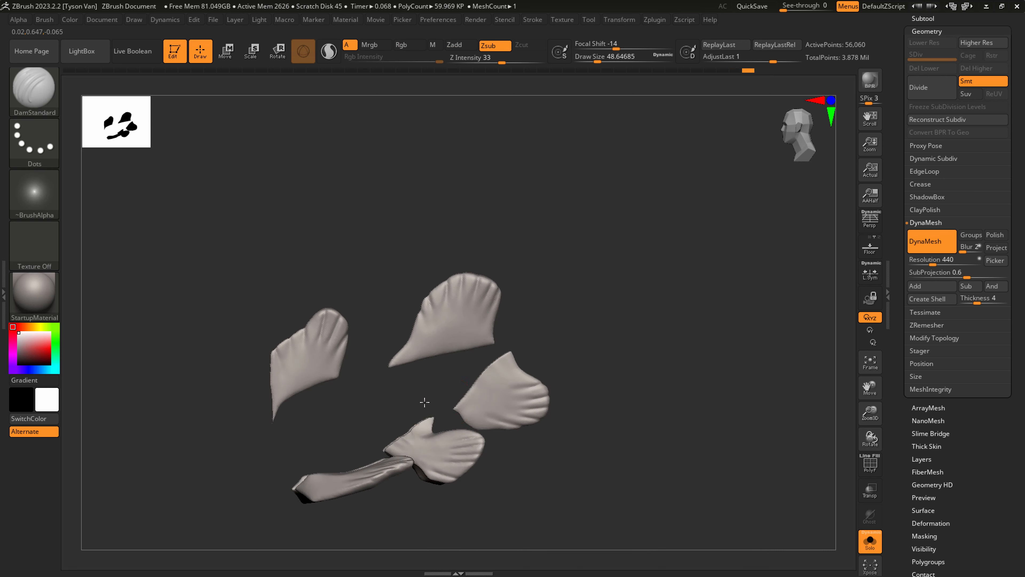
Adjust the pelvic fins' root with SnakeHook at a draw size of about 41, smooth the surface and re-DynaMesh the fins.
drag(497, 421, 479, 498)
right_drag(478, 498, 477, 503)
mouse_move(442, 405)
alt+right_down()
mouse_move(455, 432)
mouse_move(440, 454)
alt+right_up()
key(b)
key(s)
key(h)
key(s)
drag(431, 397, 391, 397)
key(shift)
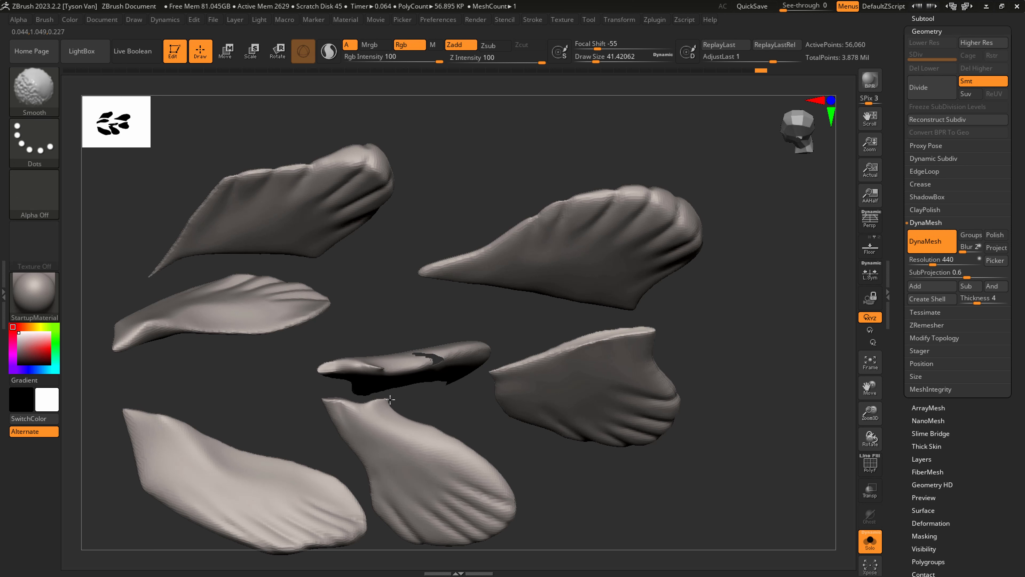
shift+drag(369, 456, 365, 461)
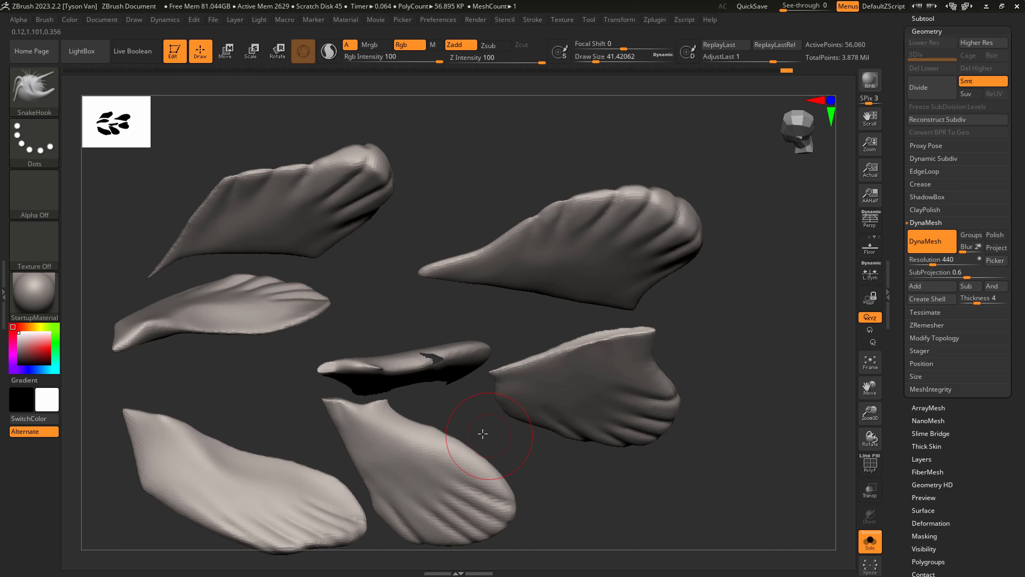
alt+drag(483, 433, 630, 430)
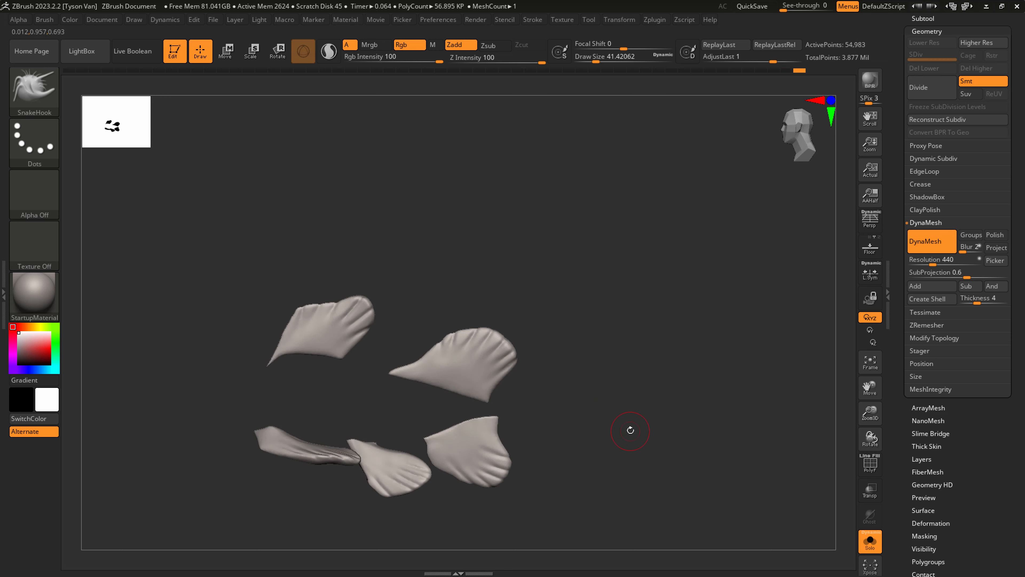
Show the body again and flatten the rays on the dorsal and anal fins with hPolish at a draw size of about 68.
click(870, 548)
mouse_move(663, 485)
mouse_down()
mouse_move(629, 452)
mouse_move(595, 435)
mouse_move(593, 450)
mouse_move(464, 367)
mouse_move(499, 389)
mouse_up()
key(b)
key(h)
key(p)
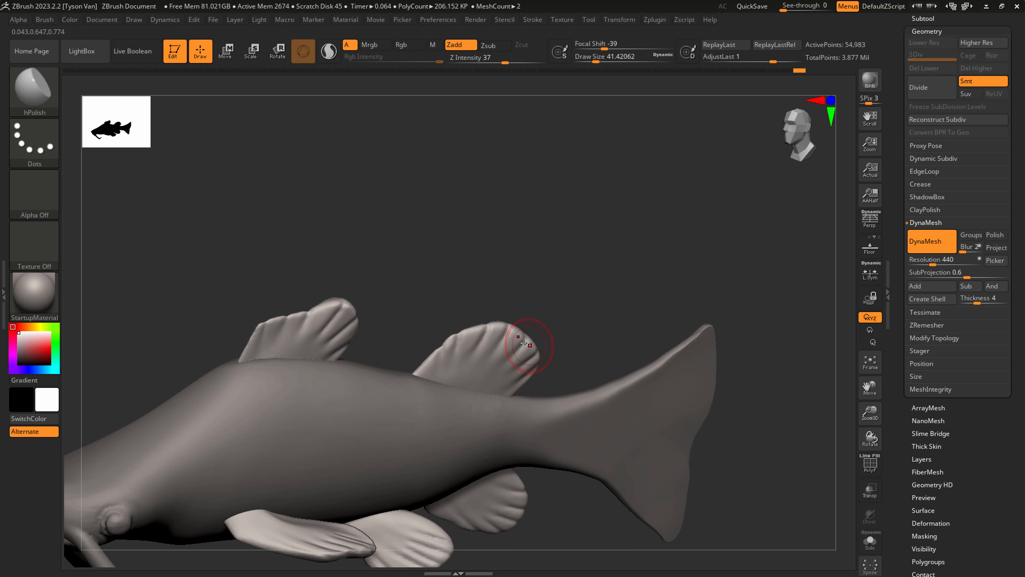
mouse_move(531, 344)
mouse_down()
mouse_move(504, 379)
mouse_move(509, 355)
mouse_up()
key(s)
drag(511, 343, 526, 345)
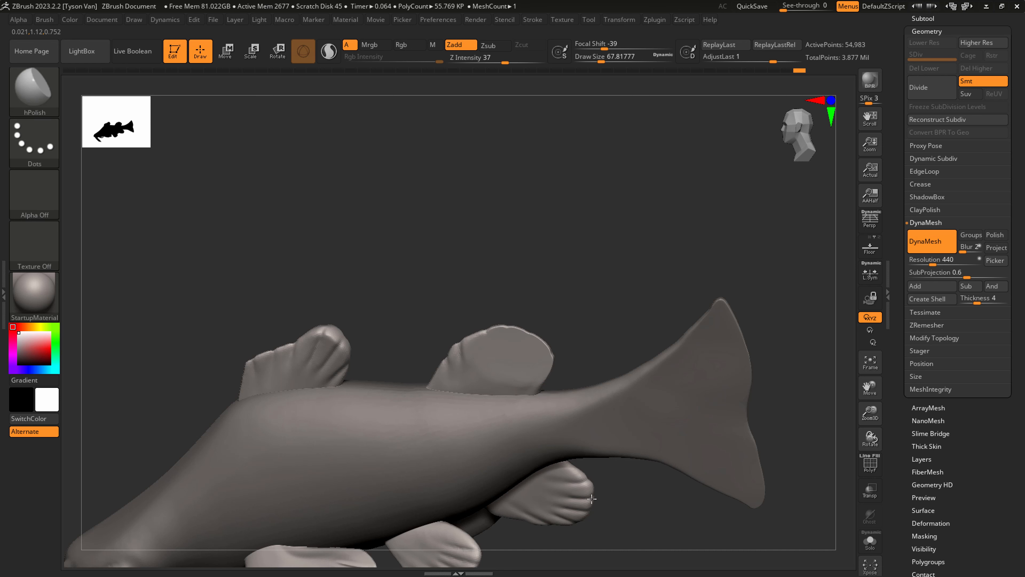
mouse_move(566, 476)
mouse_down()
mouse_move(547, 392)
mouse_move(462, 459)
mouse_move(343, 312)
mouse_move(296, 337)
mouse_move(369, 334)
mouse_move(402, 431)
mouse_move(366, 303)
mouse_move(361, 327)
mouse_move(242, 335)
mouse_move(220, 322)
mouse_move(244, 347)
mouse_up()
Pull out the front dorsal fin's outer edge with SnakeHook at a draw size of about 51.
mouse_move(250, 350)
right_down()
mouse_move(221, 356)
mouse_move(238, 363)
mouse_move(224, 368)
right_up()
key(b)
key(s)
key(h)
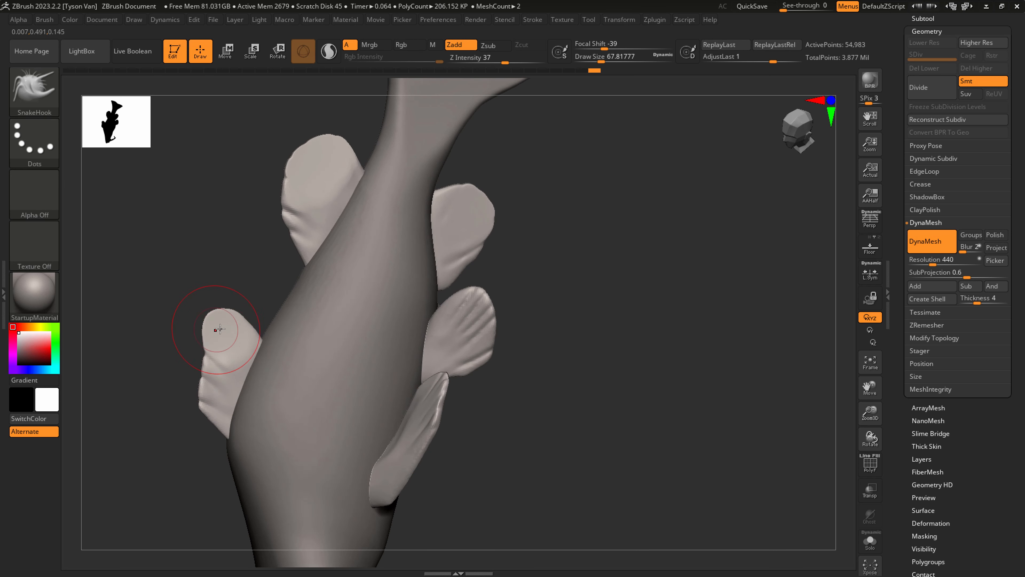
key(s)
drag(214, 350, 210, 350)
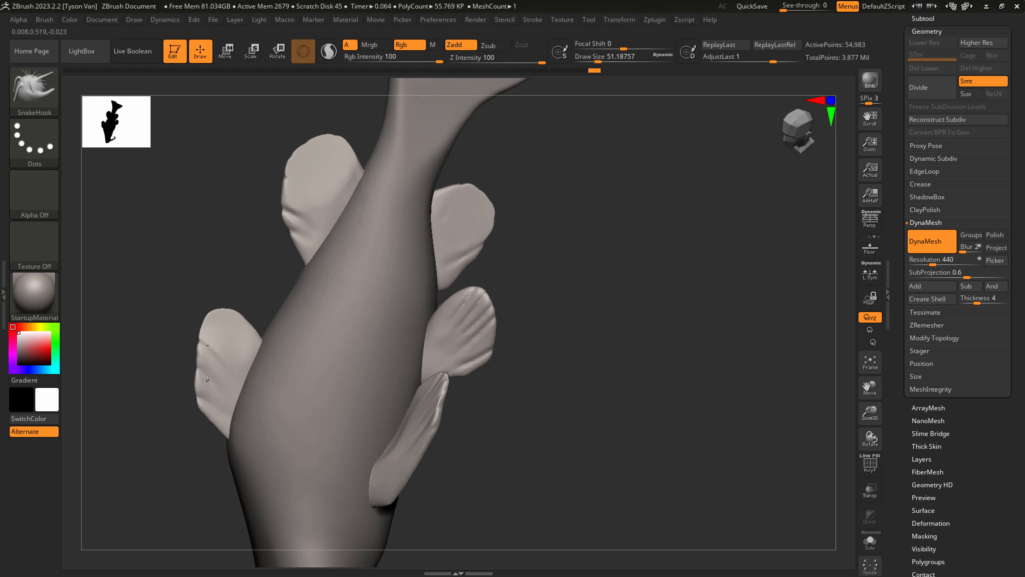
right_drag(253, 374, 284, 341)
Set DamStandard to a draw size of about 22 and re-DynaMesh the fins at resolution 760.
mouse_move(127, 394)
right_down()
mouse_move(289, 341)
mouse_move(291, 384)
mouse_move(320, 469)
mouse_move(514, 440)
mouse_move(557, 494)
mouse_move(550, 448)
right_up()
key(b)
key(d)
key(s)
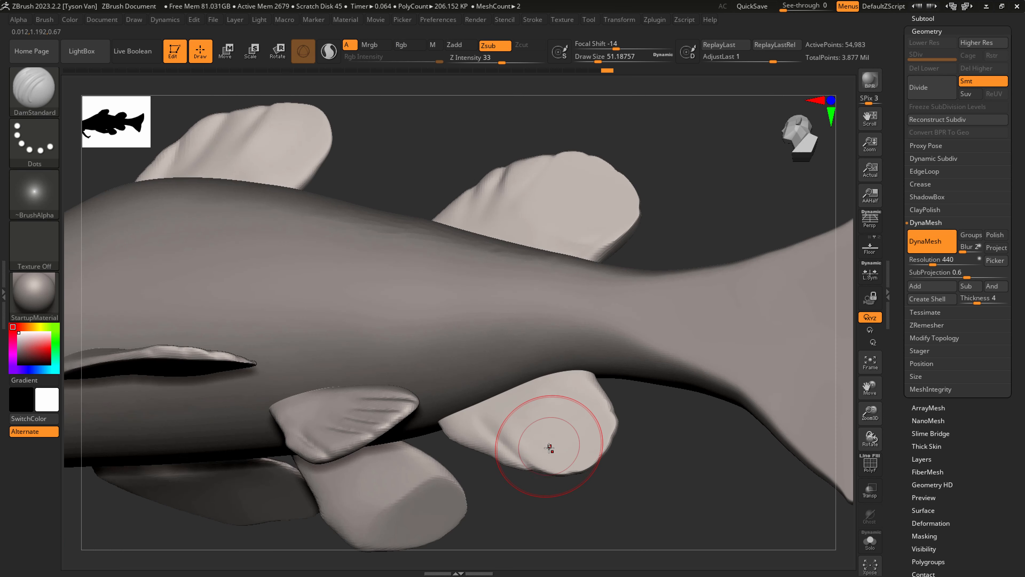
key(s)
drag(549, 447, 542, 449)
right_drag(542, 451, 557, 464)
drag(933, 260, 941, 259)
ctrl+drag(723, 222, 725, 173)
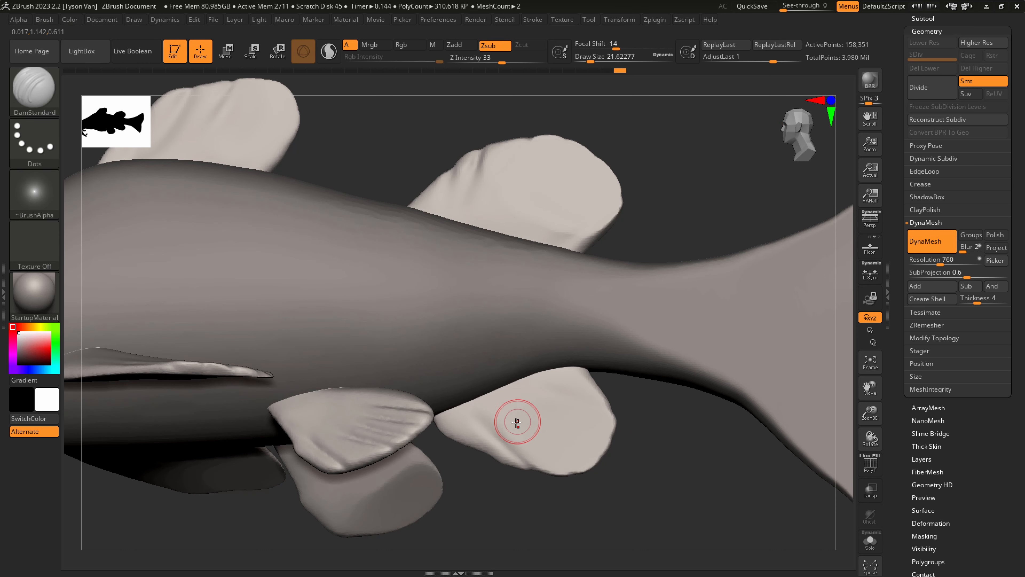
Carve new fanned fin rays across the flattened anal fin with DamStandard and soften them.
drag(513, 409, 573, 446)
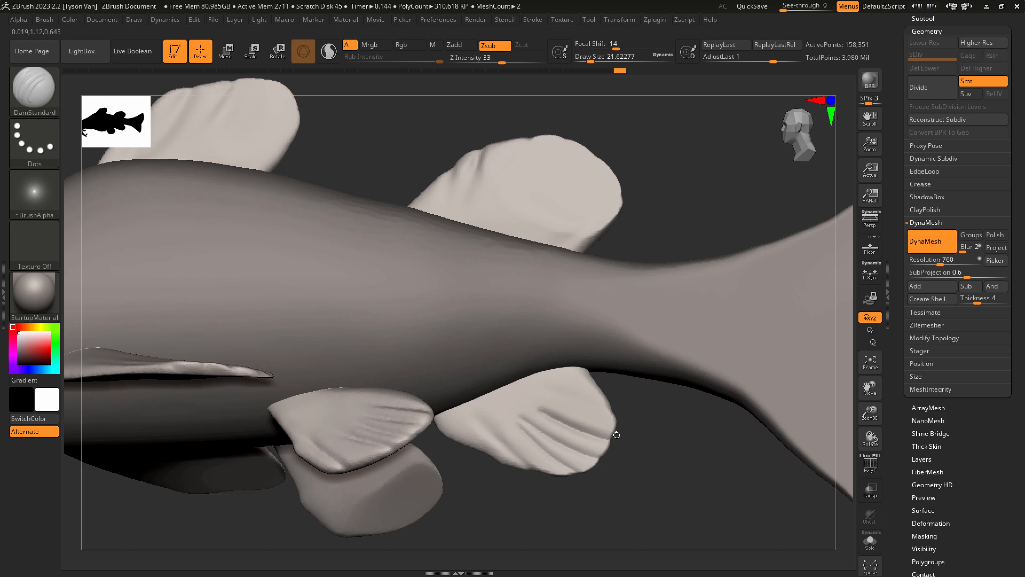
drag(526, 400, 625, 411)
key(shift)
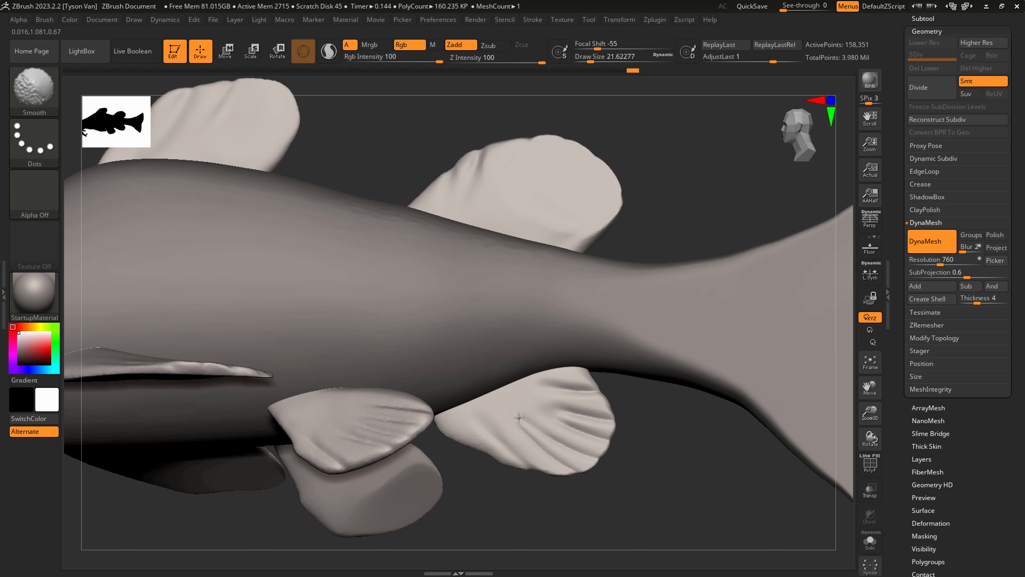
Carve new fin rays from the base to the outer edge of the flattened rear dorsal fin and smooth them.
right_drag(597, 263, 598, 313)
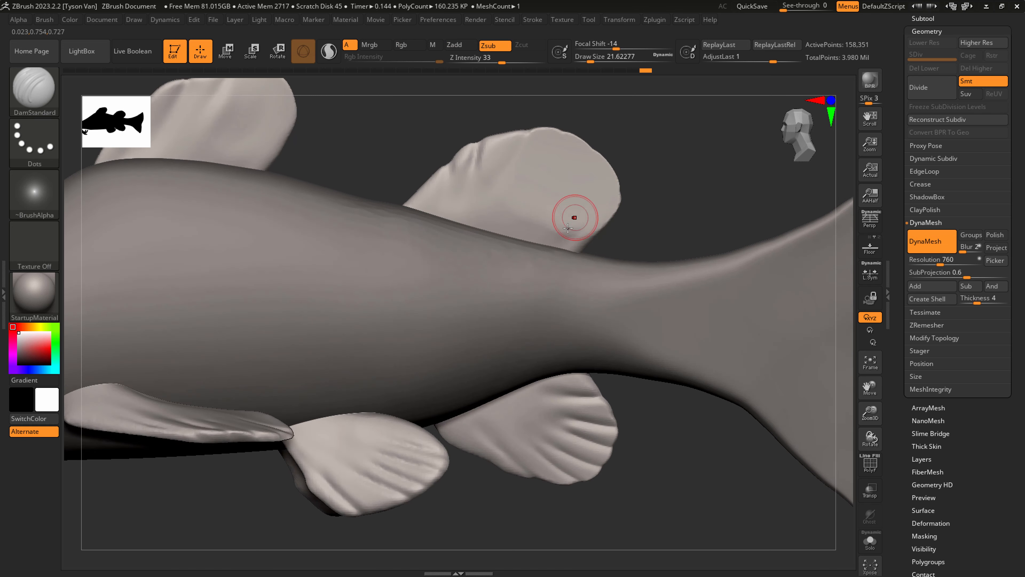
drag(547, 232, 625, 132)
drag(535, 215, 577, 150)
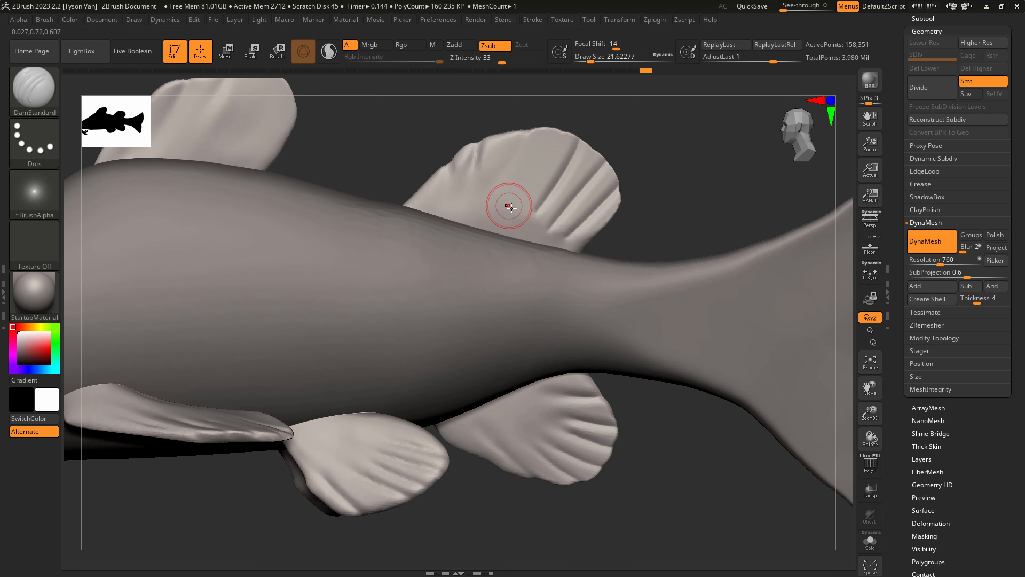
drag(509, 209, 559, 131)
mouse_move(503, 186)
mouse_down()
mouse_move(521, 133)
mouse_move(509, 199)
mouse_up()
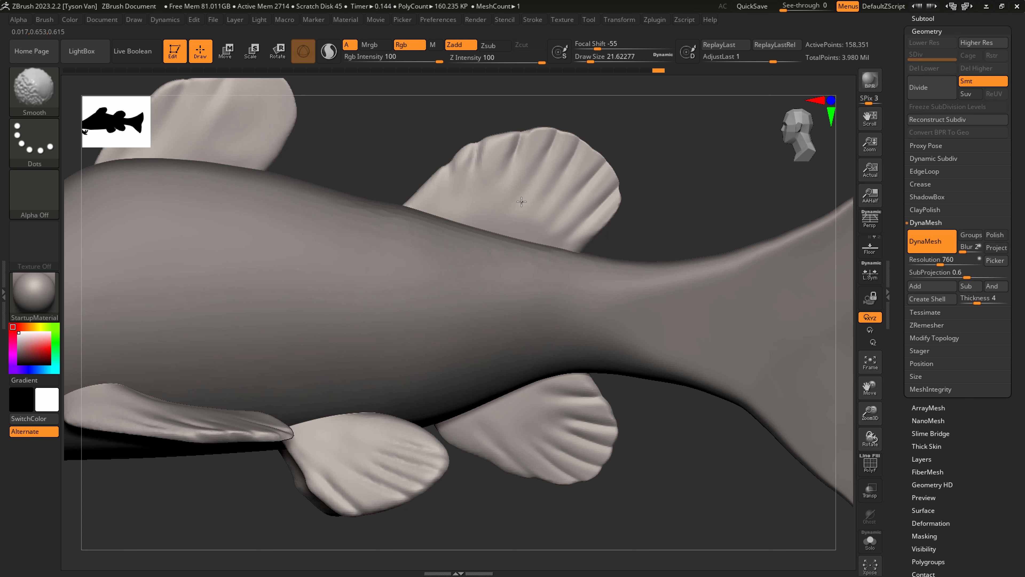
shift+drag(518, 196, 530, 218)
Carve new fin rays across the front dorsal fin with DamStandard at a draw size of about 11 and smooth them.
mouse_move(509, 174)
alt+right_down()
mouse_move(479, 175)
mouse_move(378, 139)
mouse_move(394, 174)
alt+right_up()
key(s)
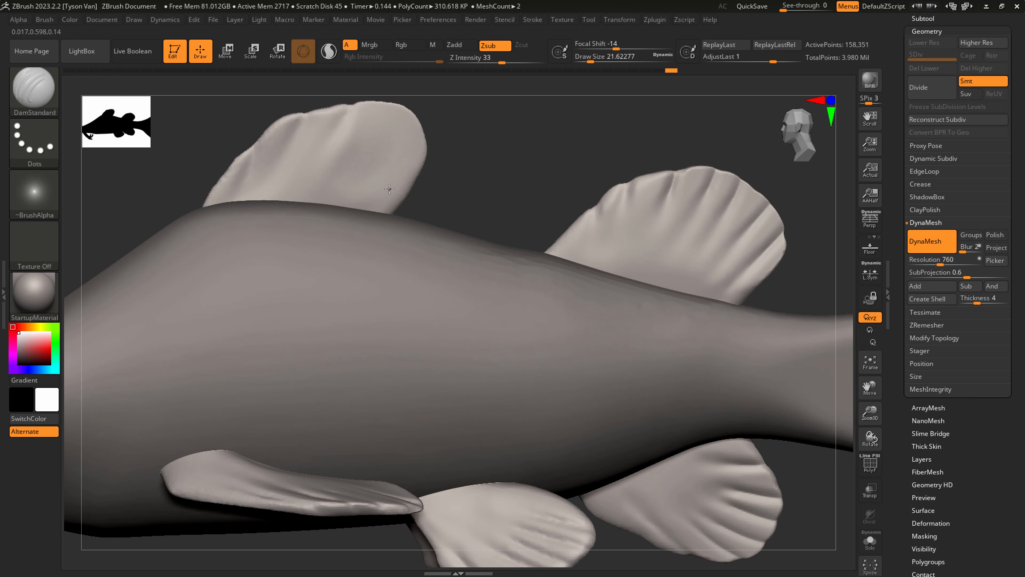
key(s)
drag(387, 175, 441, 116)
drag(352, 175, 405, 115)
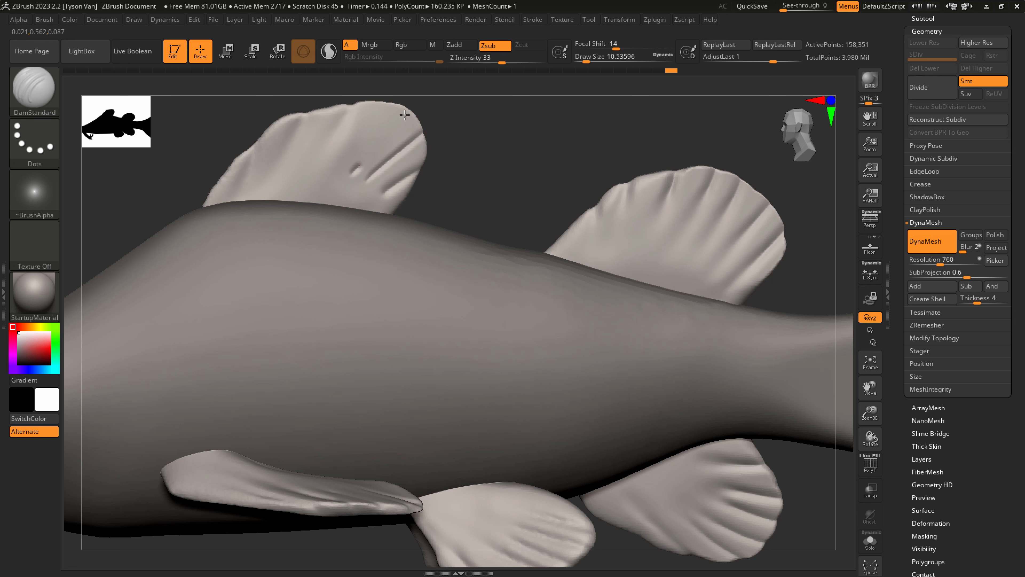
mouse_move(297, 181)
mouse_down()
mouse_move(324, 108)
mouse_move(297, 176)
mouse_move(331, 162)
mouse_move(362, 193)
mouse_up()
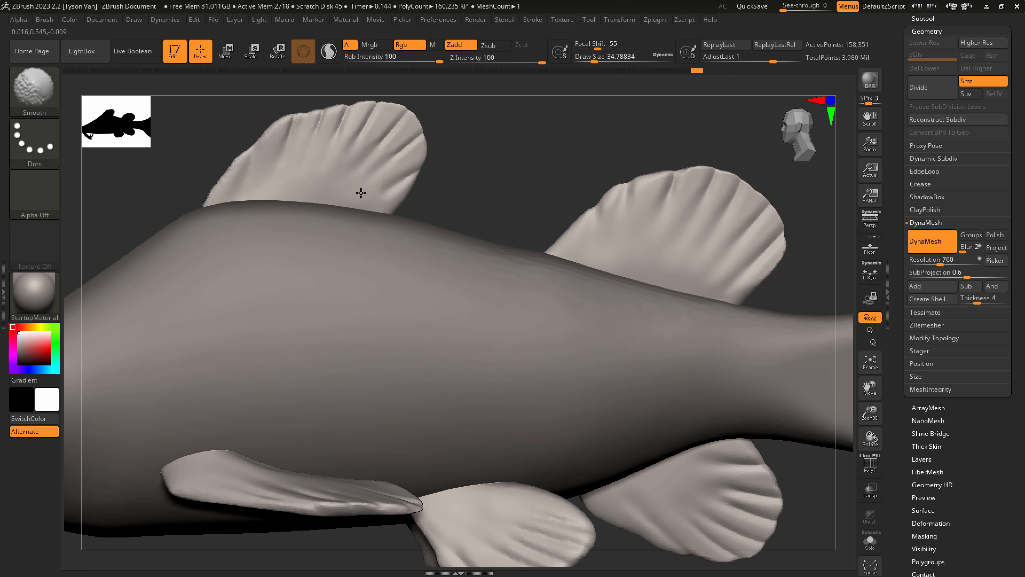
Reshape the pectoral fins with SnakeHook at a draw size of about 71.
alt+drag(452, 194, 259, 256)
drag(472, 358, 446, 379)
ctrl+right_drag(289, 308, 305, 346)
key(b)
key(s)
key(h)
key(s)
mouse_move(217, 297)
mouse_down()
mouse_move(222, 274)
mouse_move(268, 301)
mouse_up()
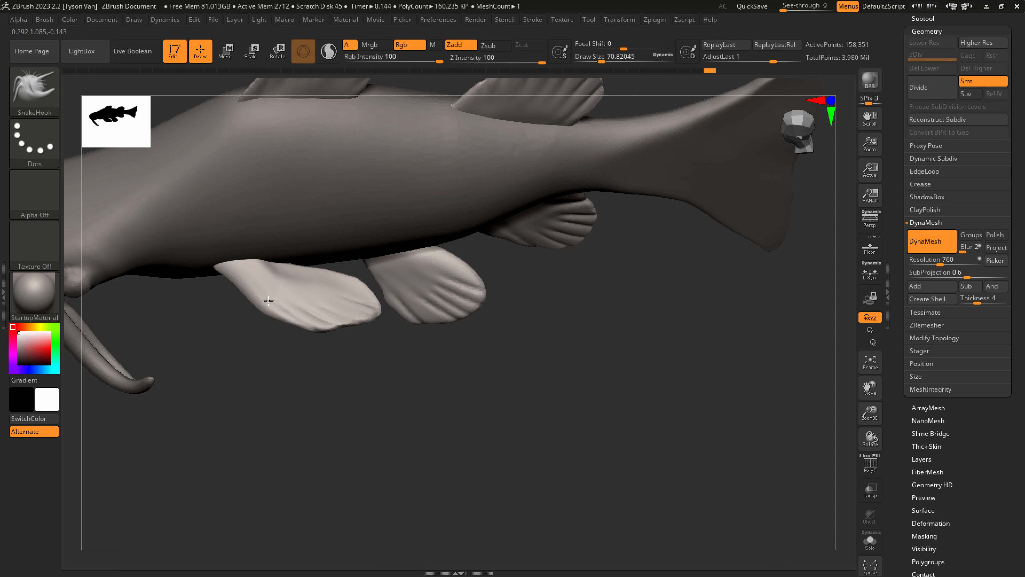
right_drag(360, 293, 359, 280)
drag(360, 301, 355, 287)
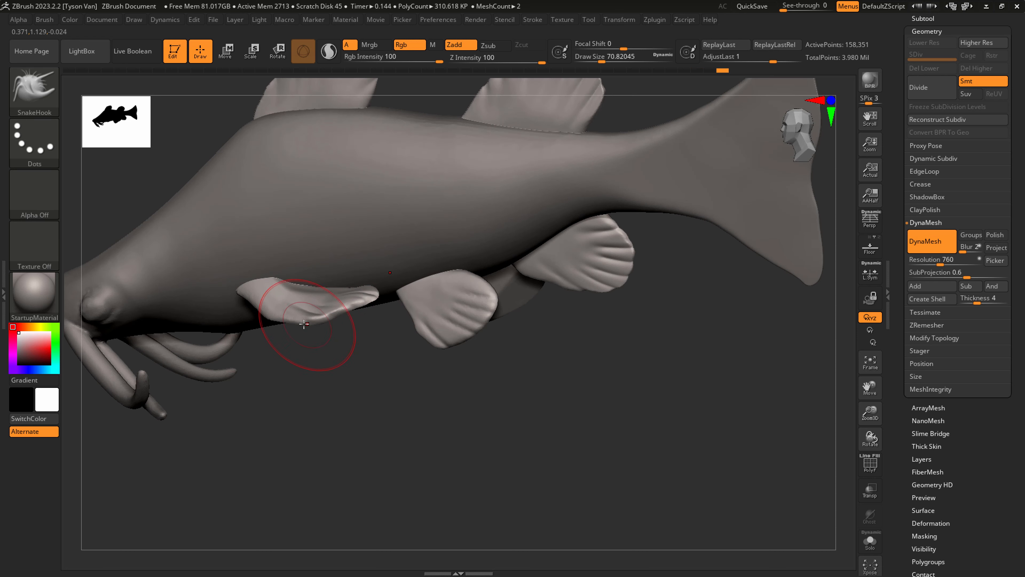
Enter Rotate mode, mask the pectoral fin with MaskLasso and invert the mask so only that fin stays editable.
right_drag(304, 300, 297, 288)
click(277, 52)
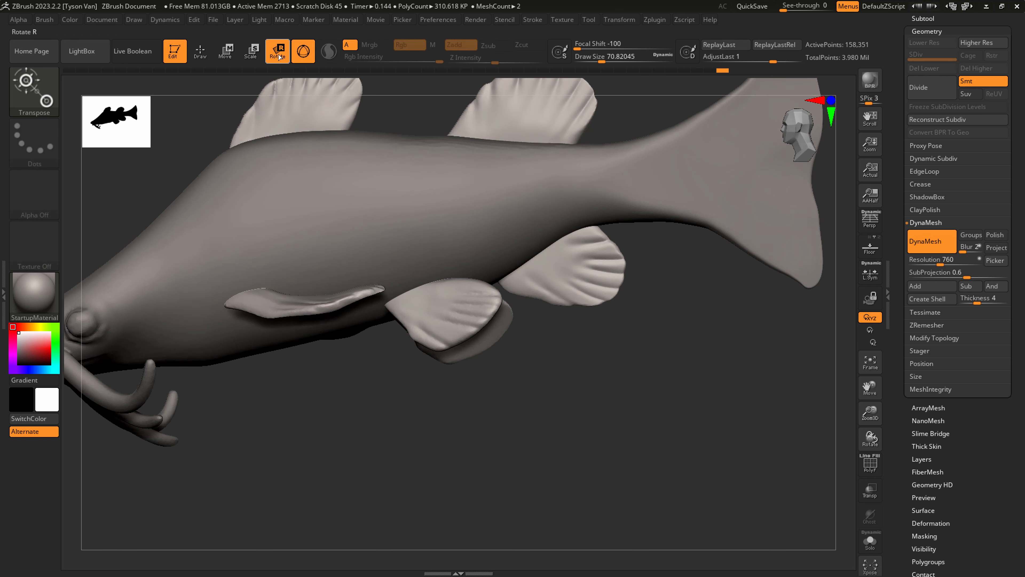
mouse_move(315, 242)
right_down()
mouse_move(358, 253)
mouse_move(372, 356)
right_up()
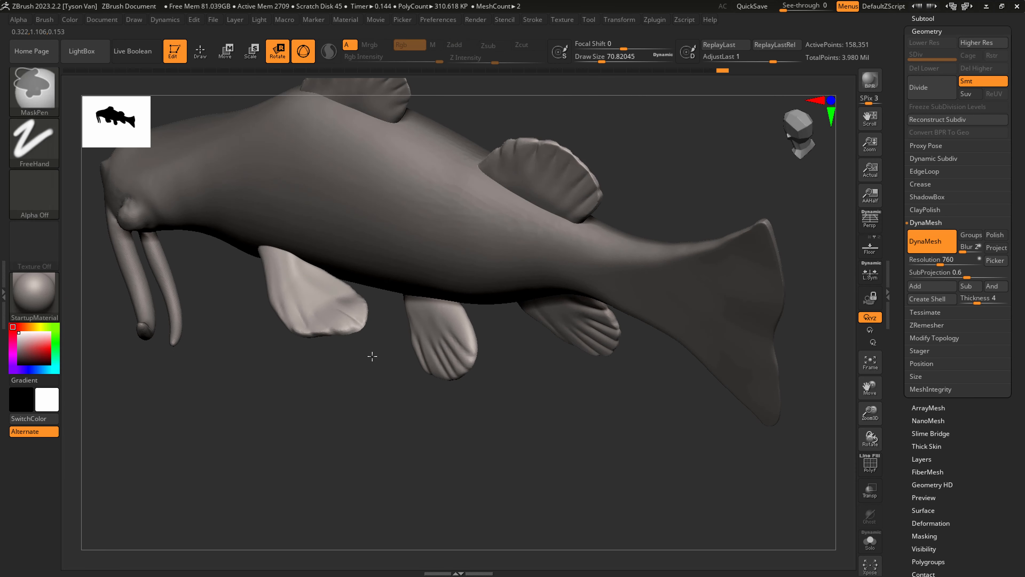
click(28, 99)
click(253, 146)
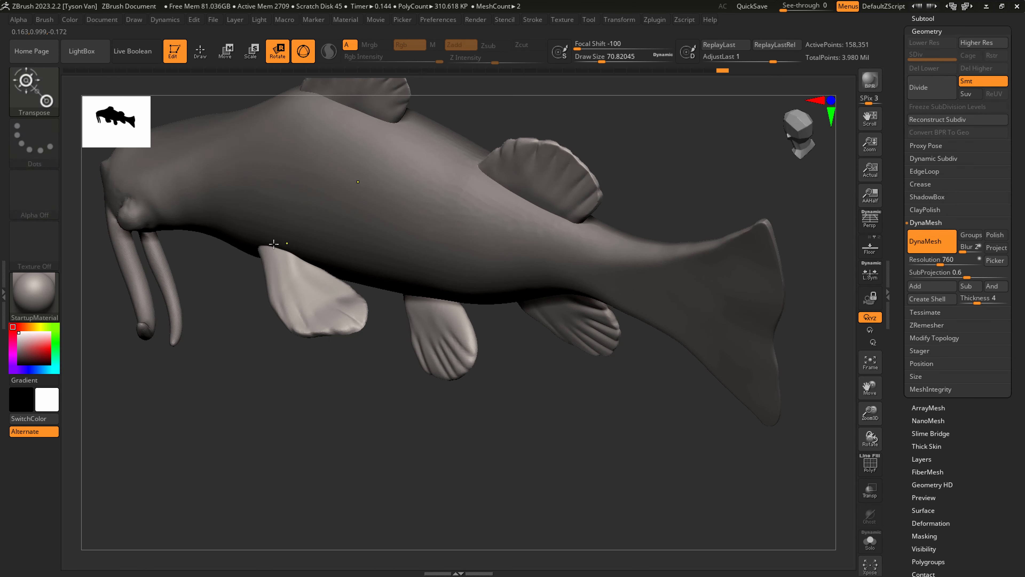
mouse_move(220, 279)
ctrl+mouse_down()
mouse_move(245, 343)
mouse_move(391, 316)
mouse_move(297, 210)
mouse_move(232, 206)
ctrl+mouse_up()
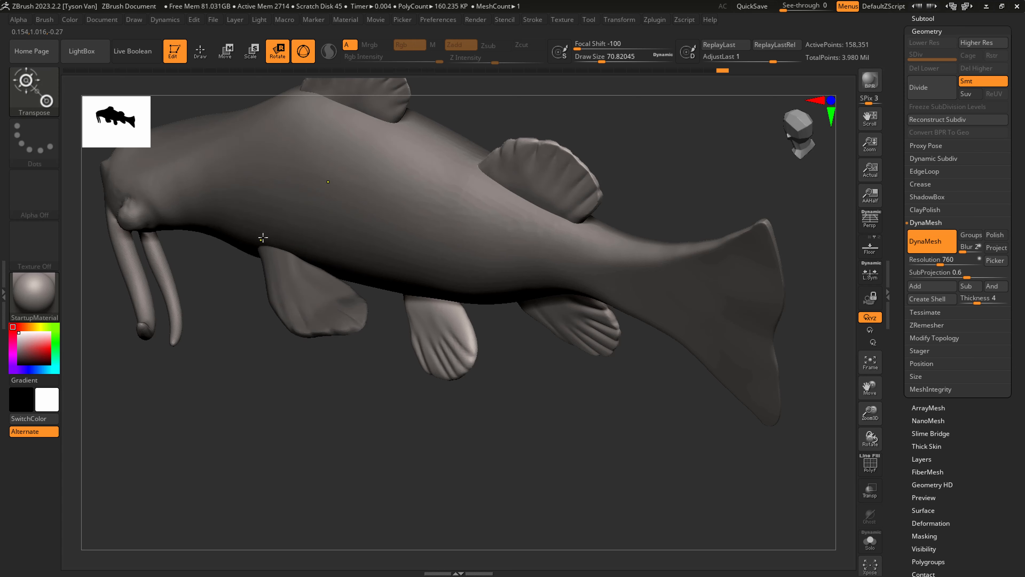
mouse_move(262, 236)
right_down()
mouse_move(404, 251)
mouse_move(484, 282)
right_up()
ctrl+click(512, 297)
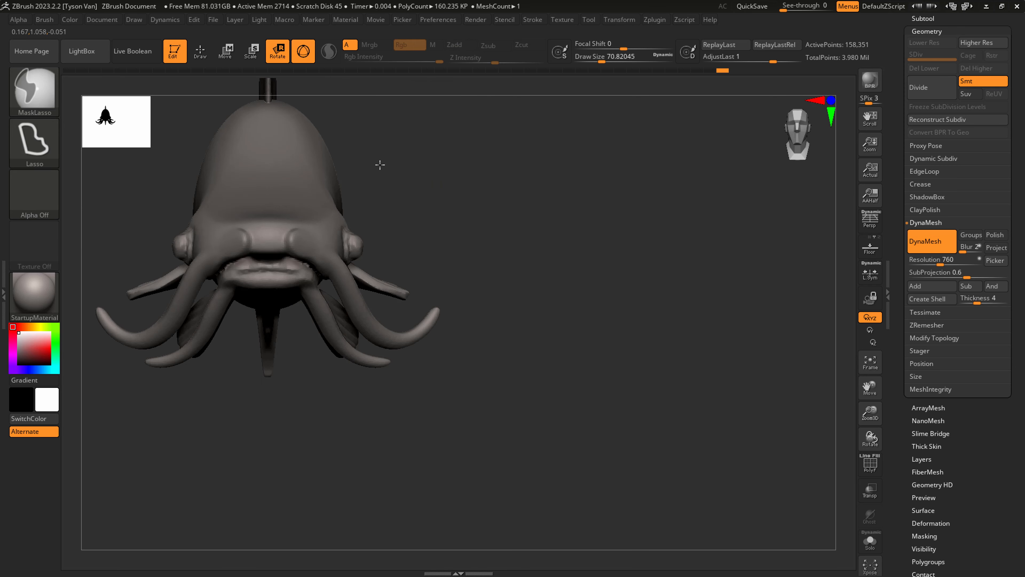
Switch Rotate mode from Gizmo 3D to the transpose line and draw a transpose line for the unmasked pectoral fin.
click(251, 51)
click(278, 51)
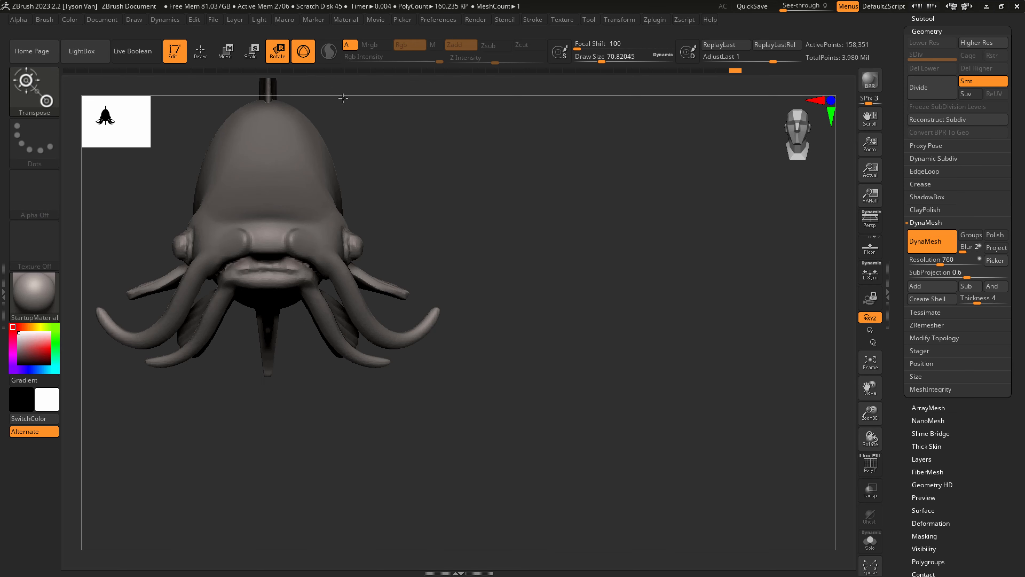
click(303, 51)
click(304, 53)
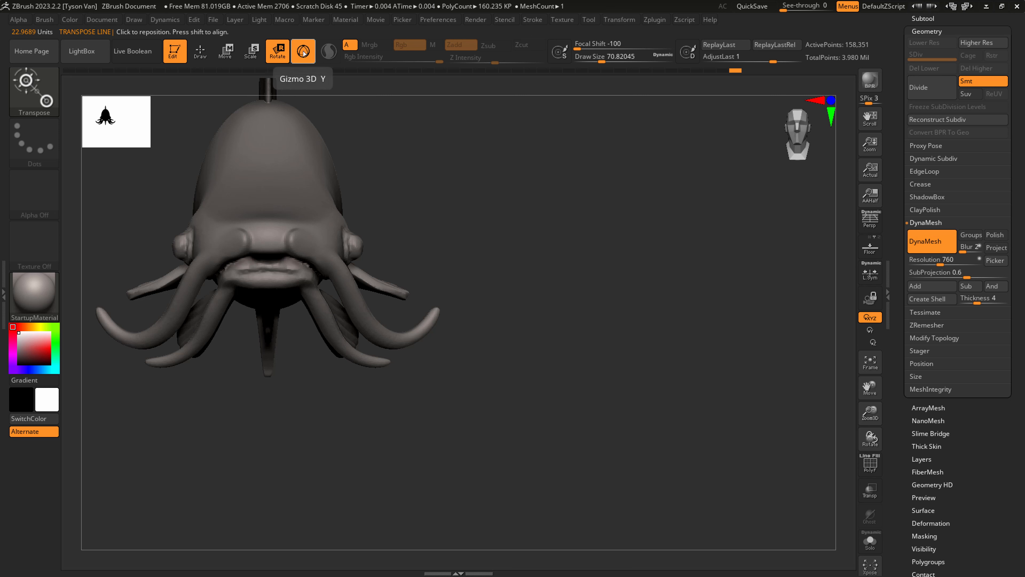
click(303, 51)
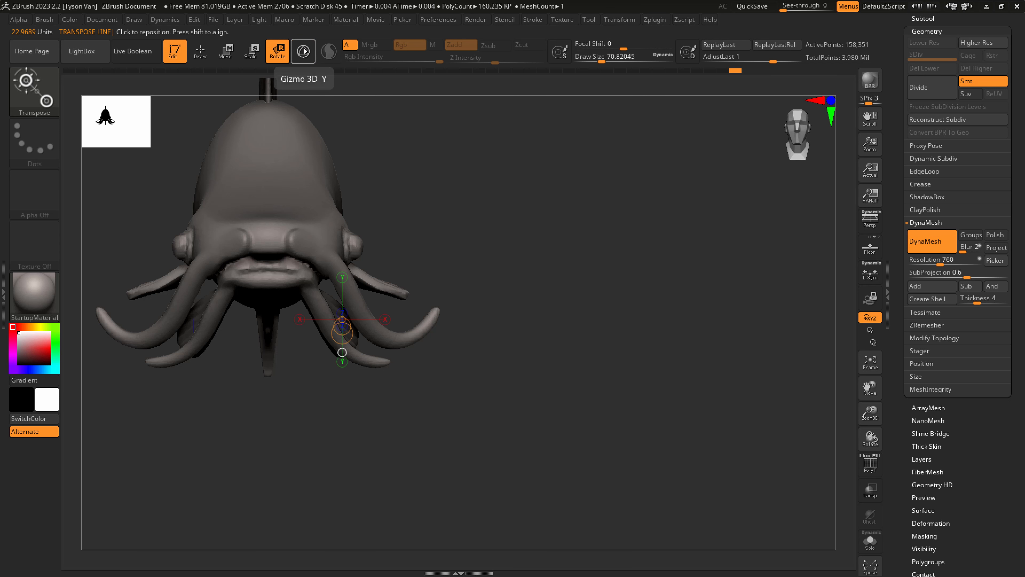
mouse_move(325, 243)
mouse_down()
mouse_move(405, 299)
mouse_move(387, 274)
mouse_up()
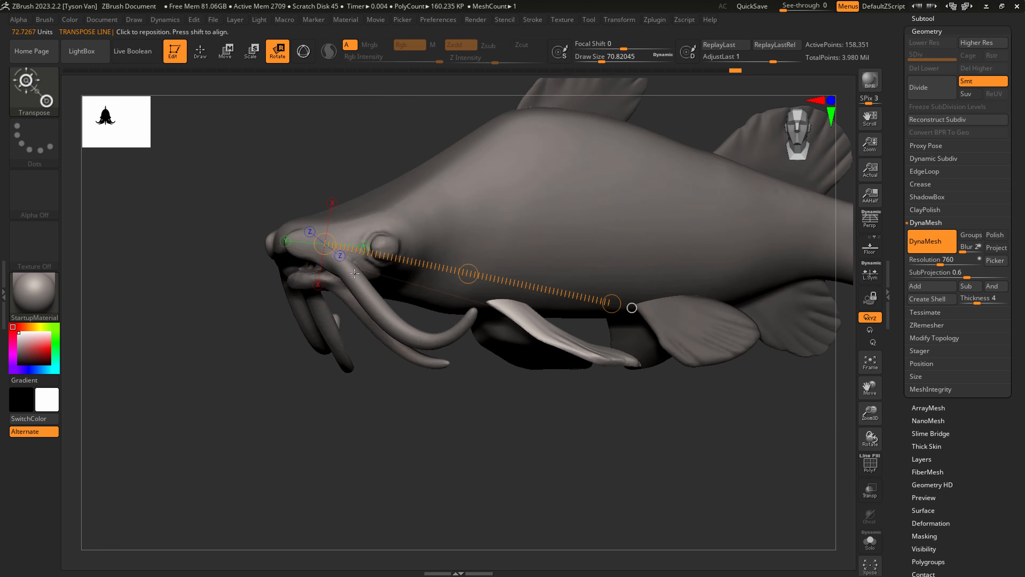
Redraw the transpose line at the pectoral fins and rotate them so they slant downward and back along the belly.
mouse_move(565, 307)
mouse_down()
mouse_move(558, 320)
mouse_move(552, 277)
mouse_move(666, 276)
mouse_move(744, 363)
mouse_up()
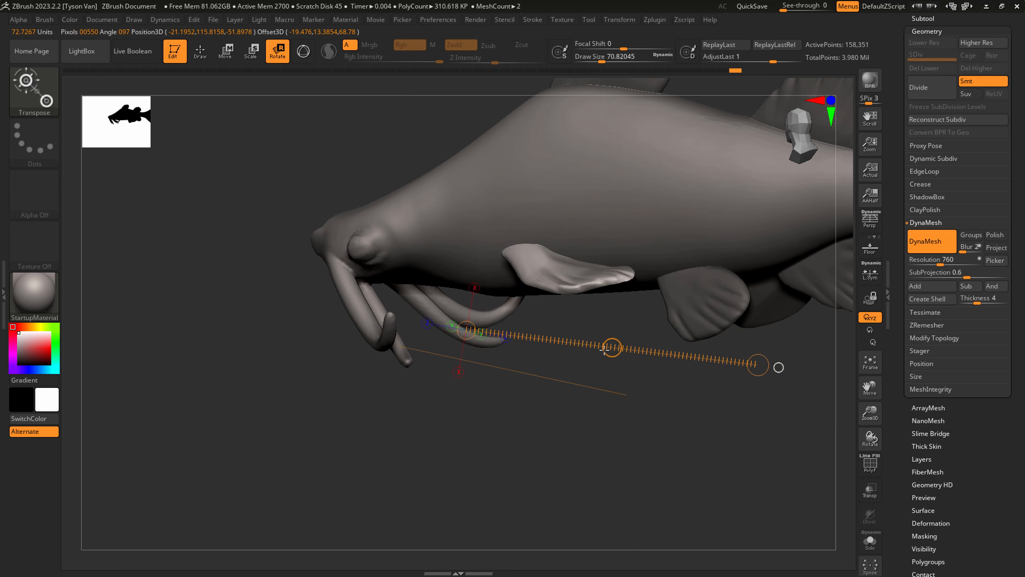
drag(522, 245, 612, 279)
drag(610, 363, 645, 314)
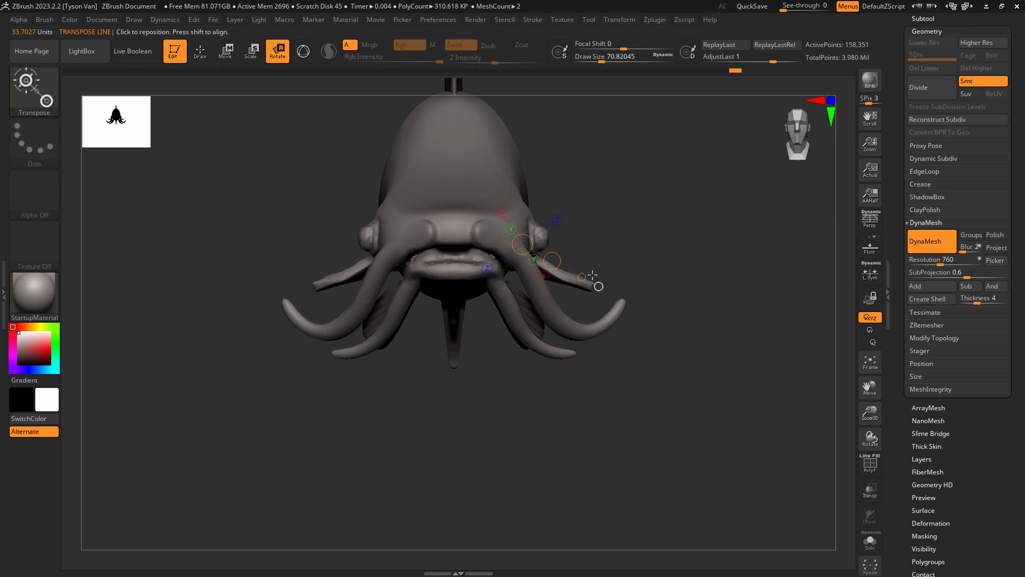
drag(582, 276, 537, 335)
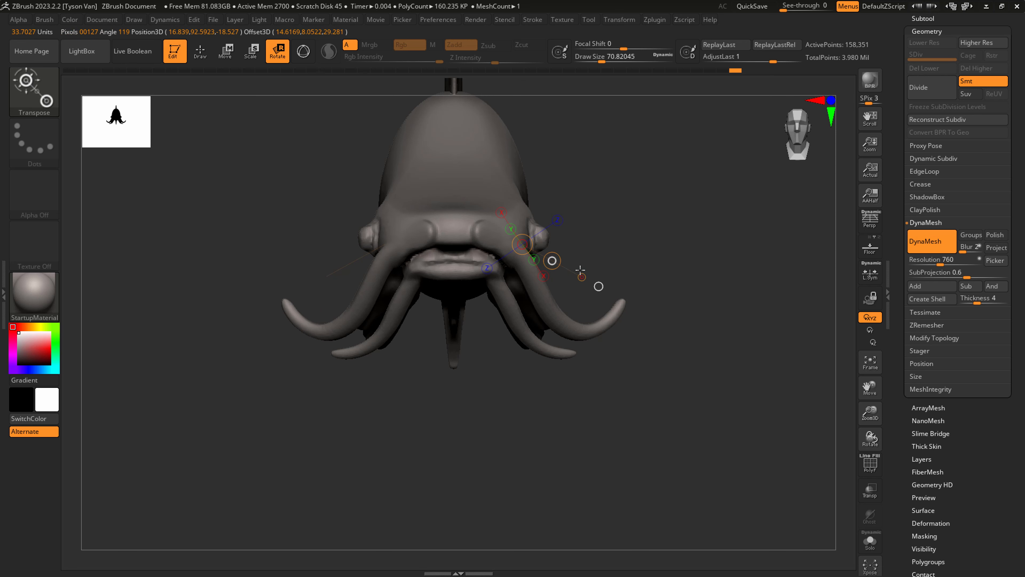
drag(642, 299, 585, 293)
drag(642, 269, 581, 283)
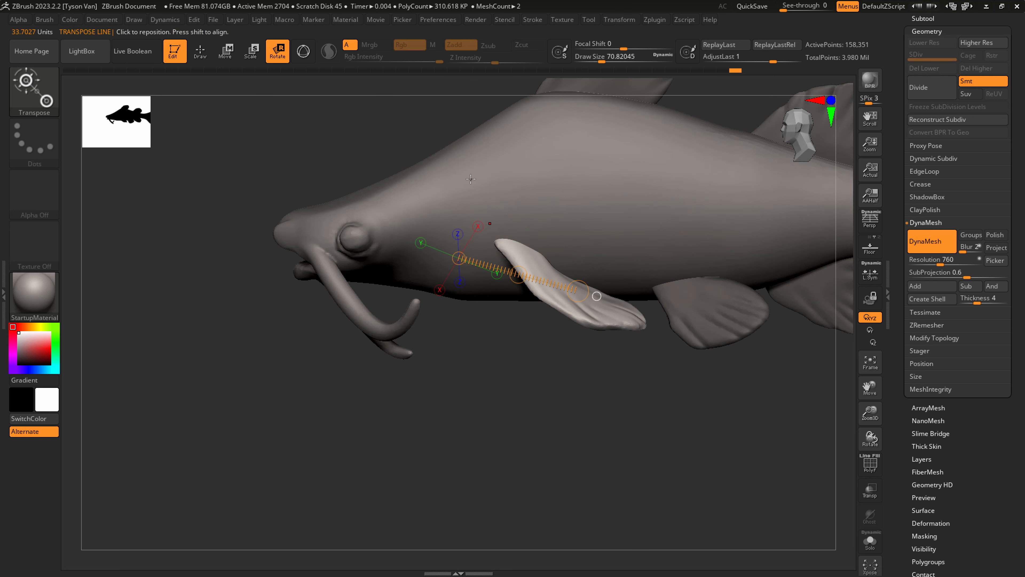
alt+right_drag(566, 274, 361, 316)
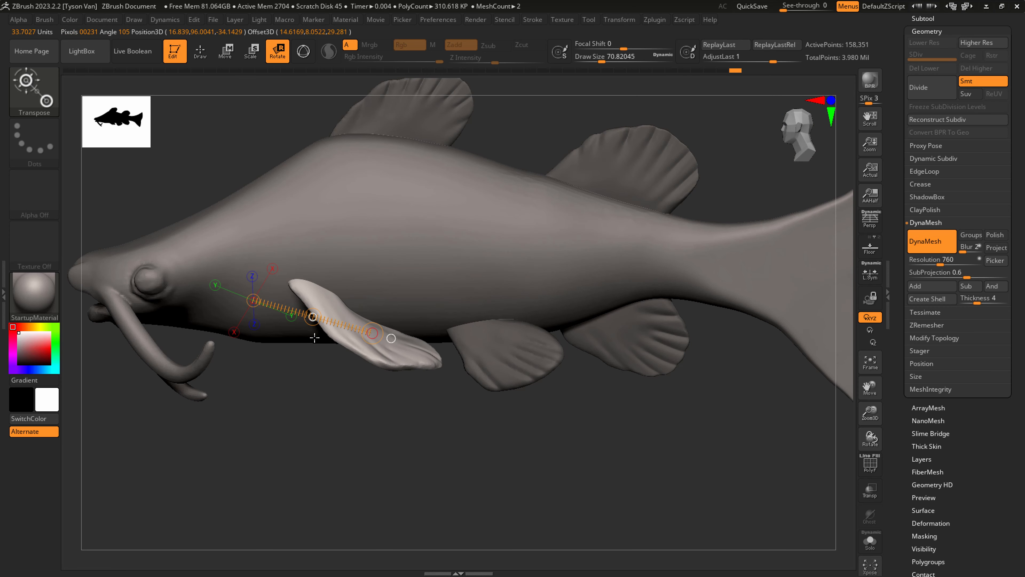
Move the pectoral fins down and inward with the transpose line until their bases meet the lower edge of the body.
click(227, 50)
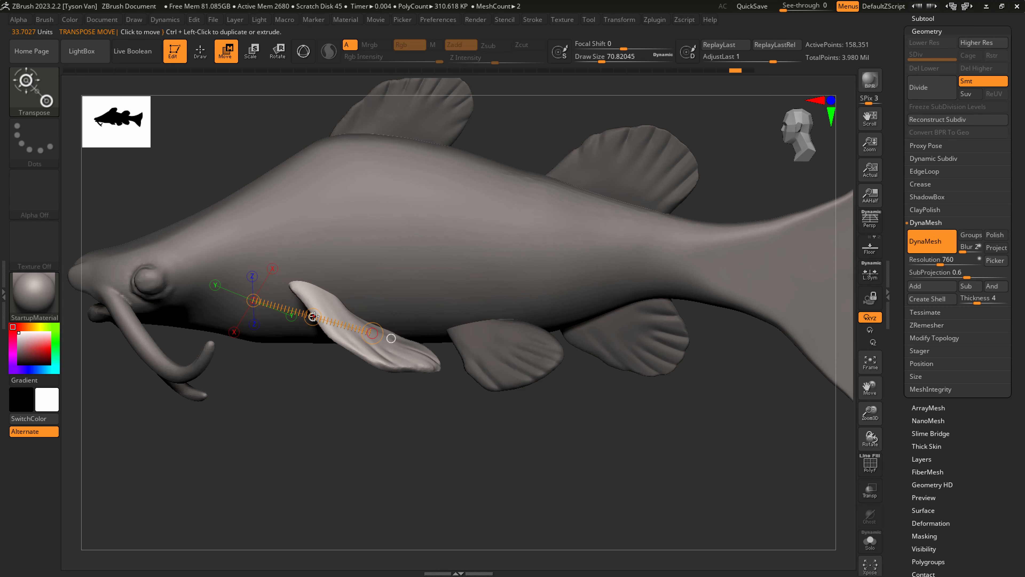
drag(314, 316, 314, 347)
right_drag(391, 388, 390, 337)
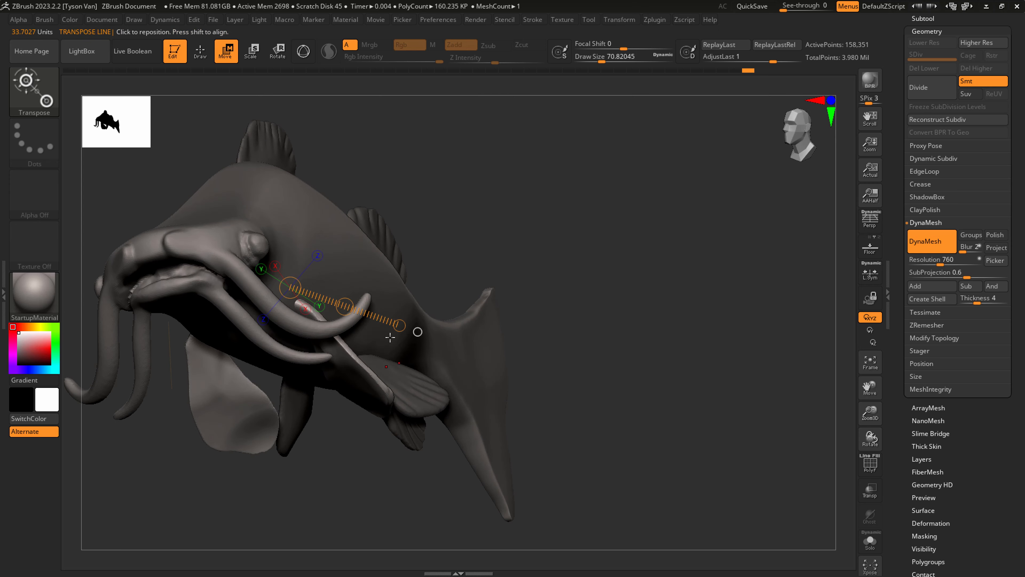
drag(345, 307, 324, 310)
mouse_move(285, 319)
right_down()
mouse_move(351, 313)
mouse_move(327, 313)
right_up()
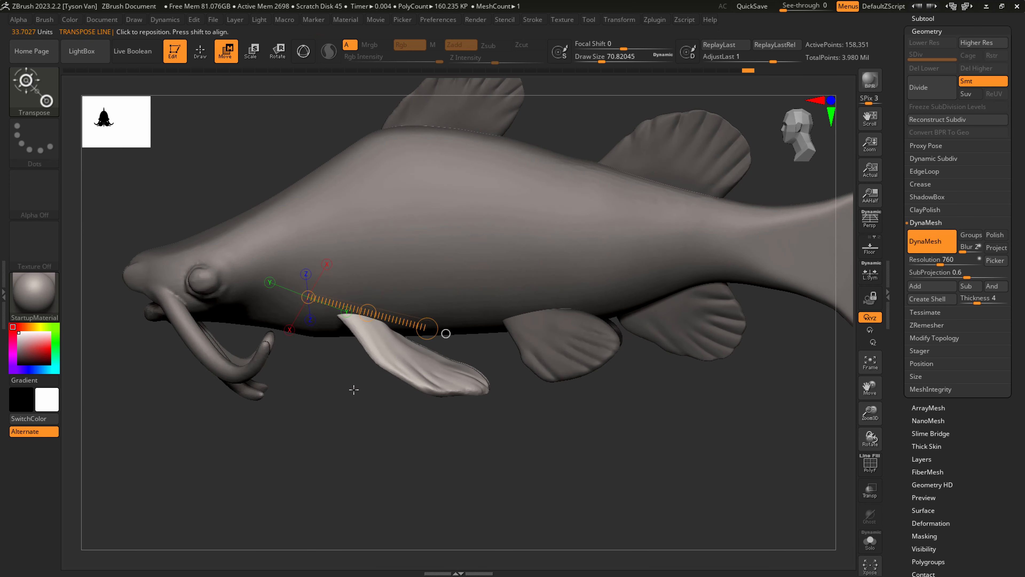
Resize the pectoral fins with Gizmo 3D, shift them forward and down against the belly, and return to Draw mode.
key(q)
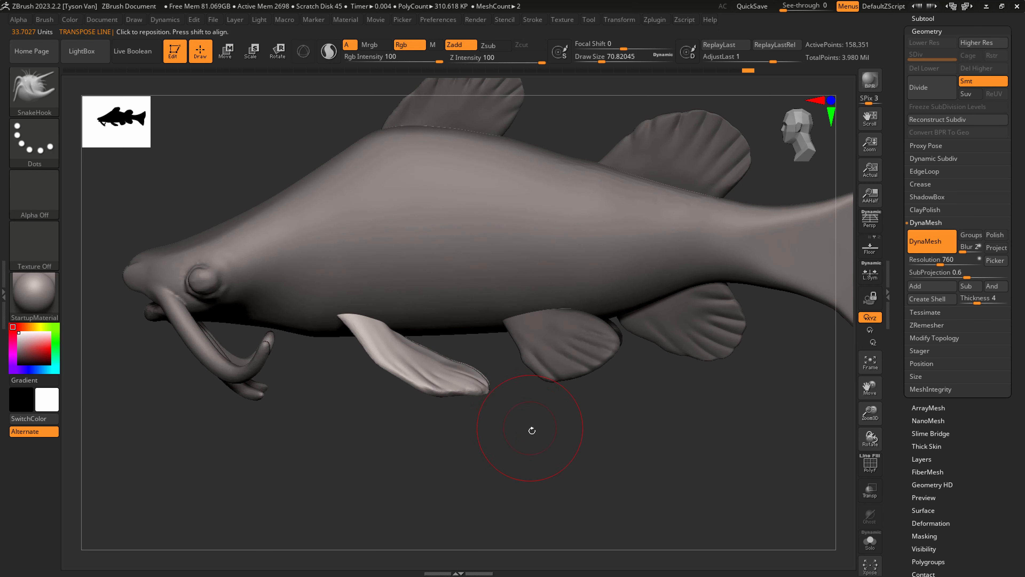
key(e)
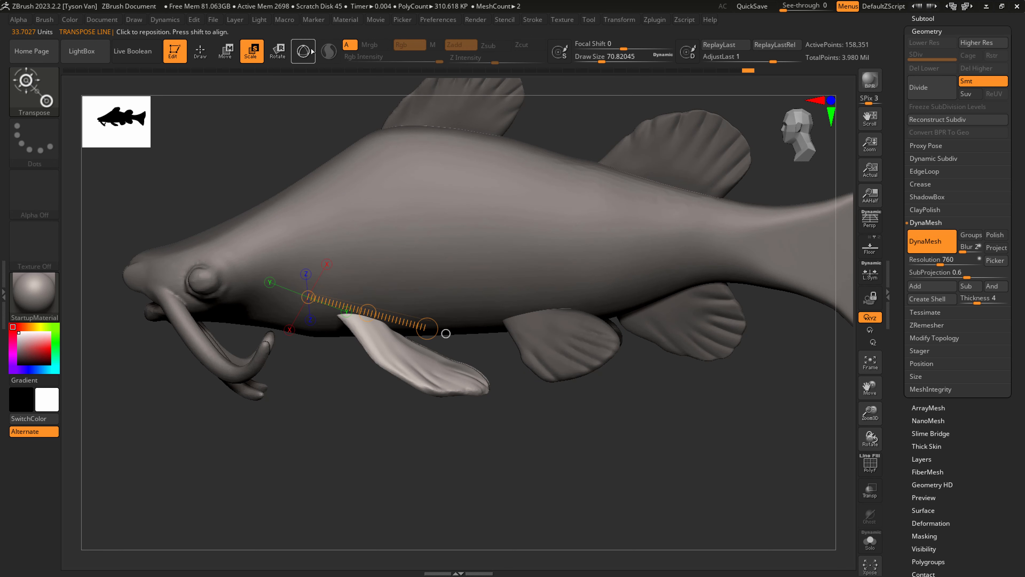
click(312, 52)
right_drag(348, 323, 366, 321)
drag(365, 285, 358, 284)
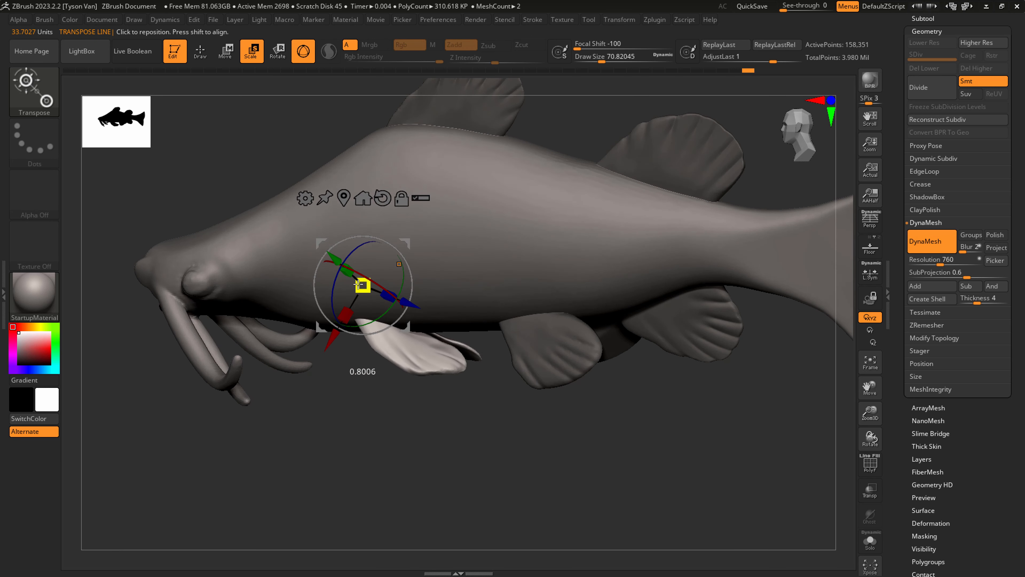
drag(396, 245, 370, 270)
drag(368, 282, 379, 264)
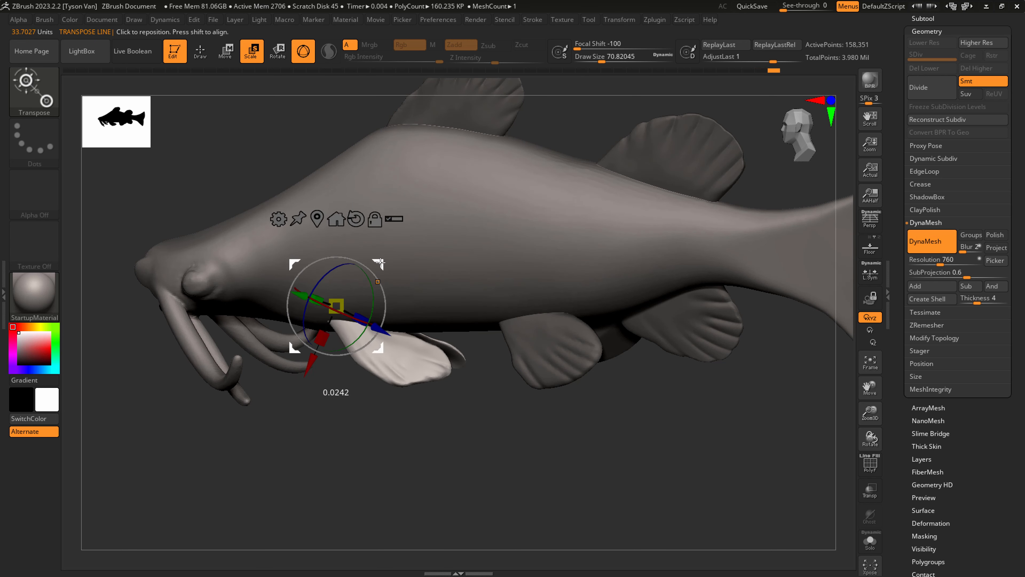
mouse_move(380, 263)
right_down()
mouse_move(427, 242)
mouse_move(304, 266)
mouse_move(396, 298)
right_up()
key(q)
key(f)
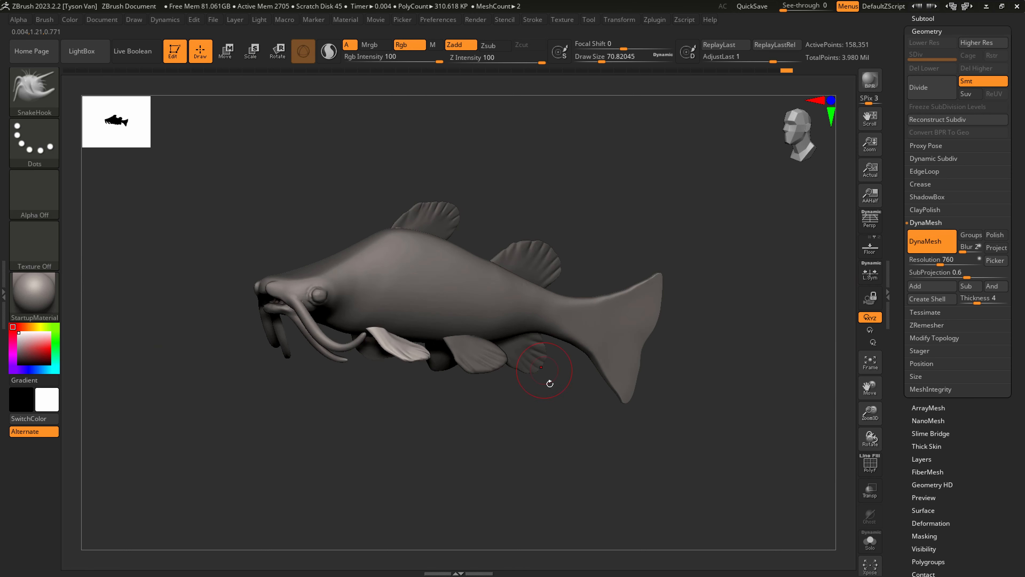
mouse_move(549, 384)
right_down()
mouse_move(536, 427)
mouse_move(576, 464)
mouse_move(540, 469)
mouse_move(550, 483)
right_up()
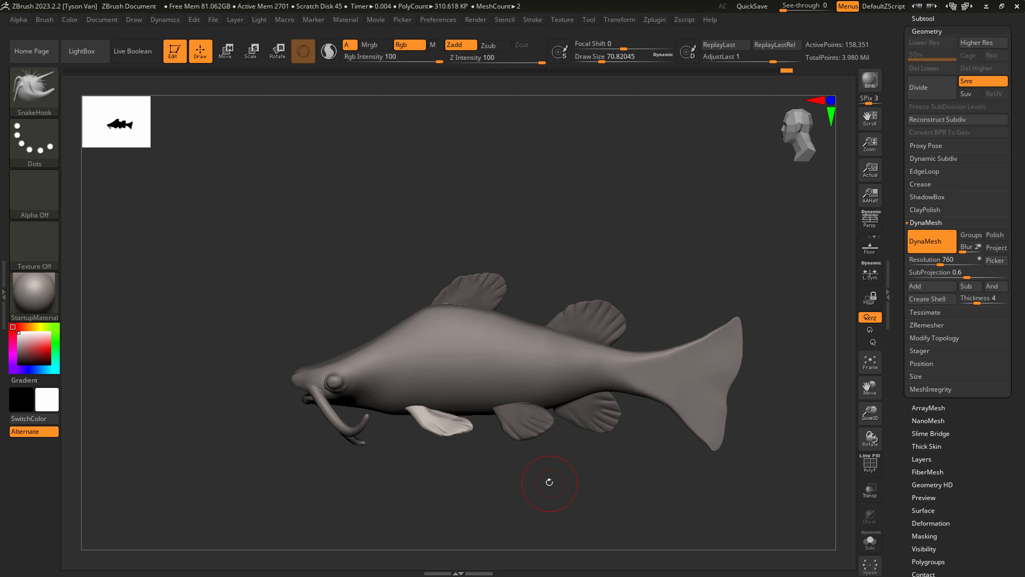
Merge the PM3D_Sphere3D1 fish body down with the Extract2 fins into one subtool and clear the mask.
click(928, 21)
click(963, 195)
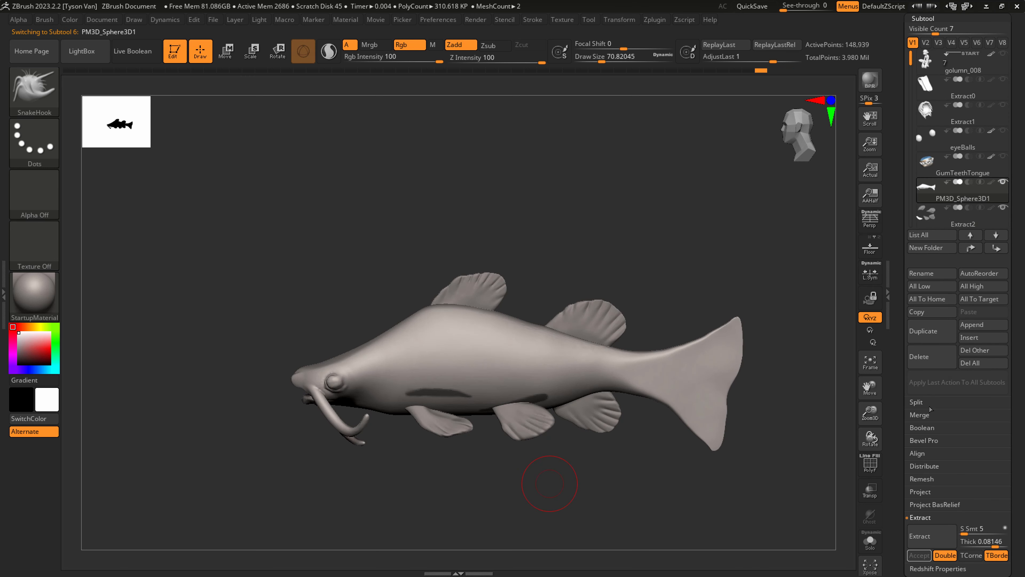
click(921, 414)
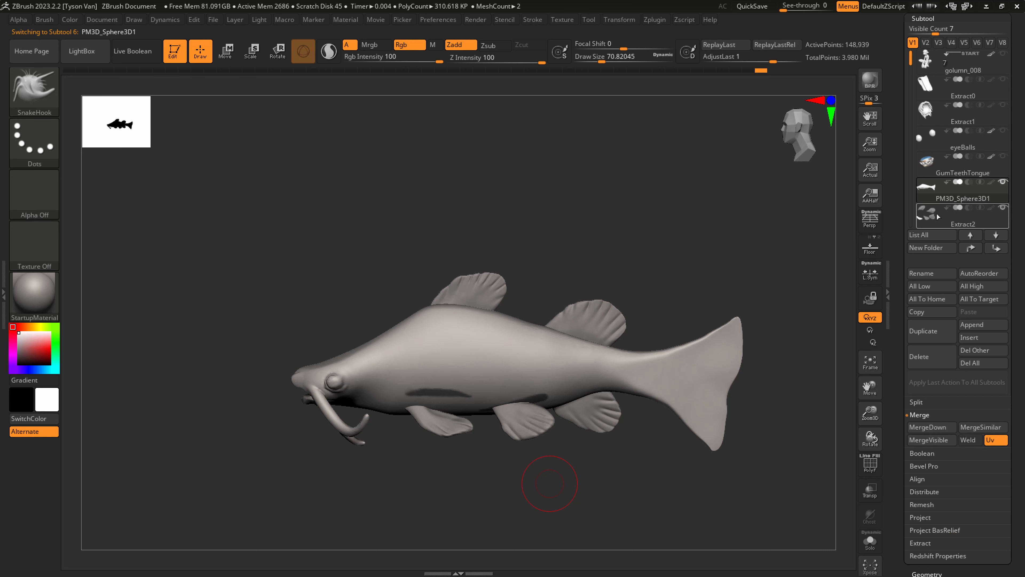
click(928, 427)
click(834, 452)
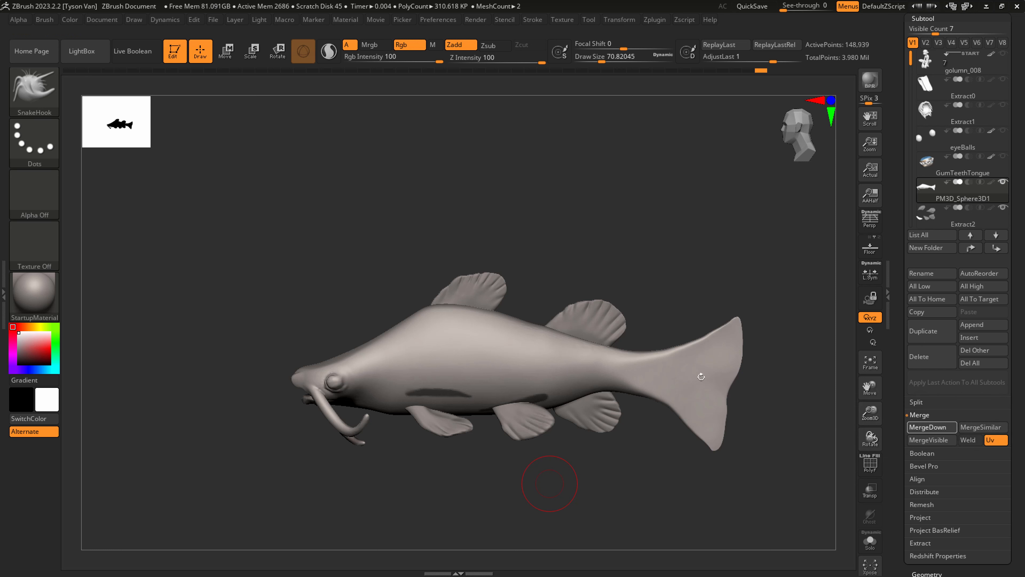
ctrl+drag(441, 238, 570, 155)
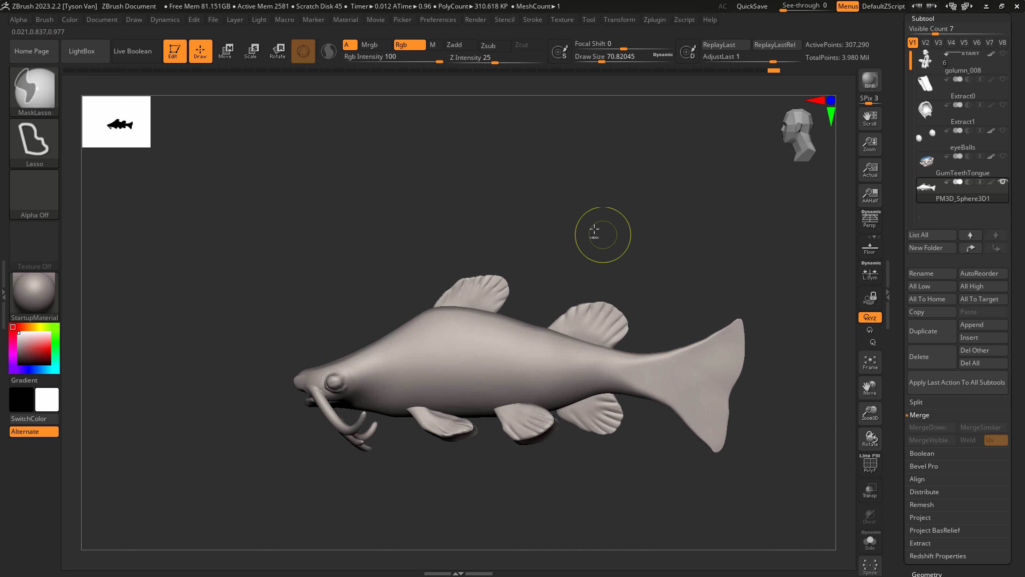
Try to remesh the merged fish with DynaMesh at resolution 488 and undo it after checking the fin joints.
ctrl+drag(459, 214, 587, 132)
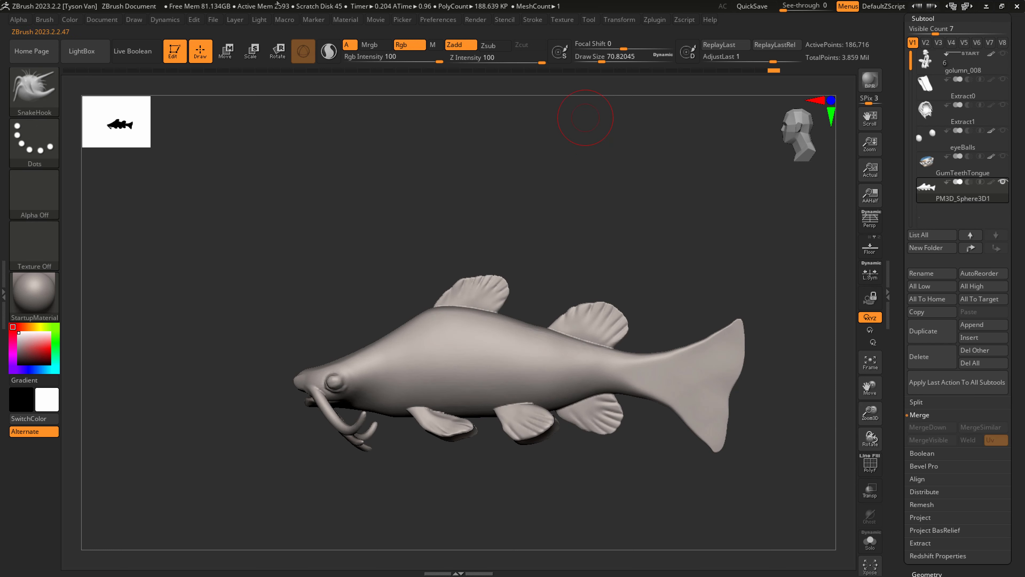
drag(432, 472, 481, 424)
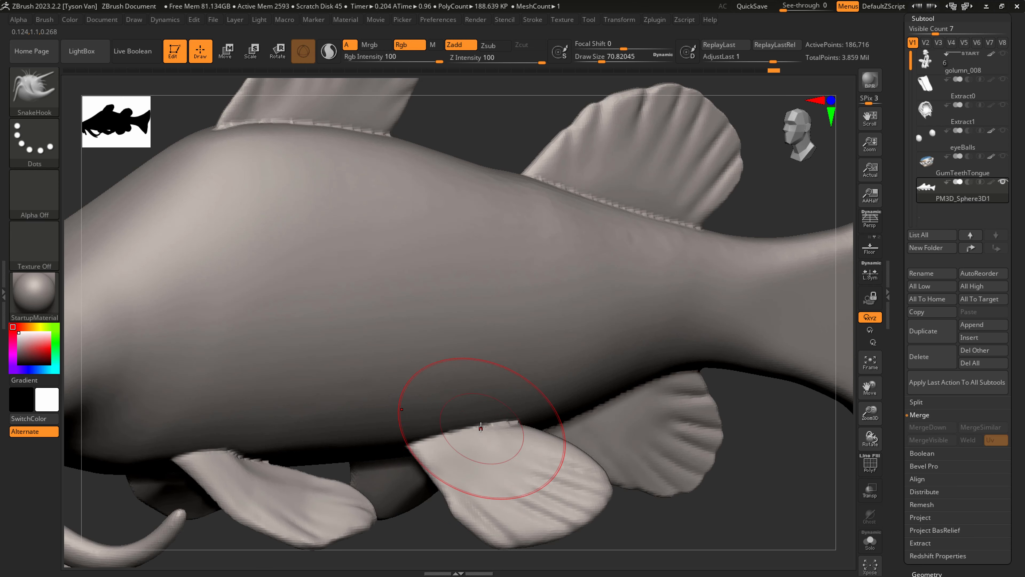
key(f)
key(ctrl+shift+d)
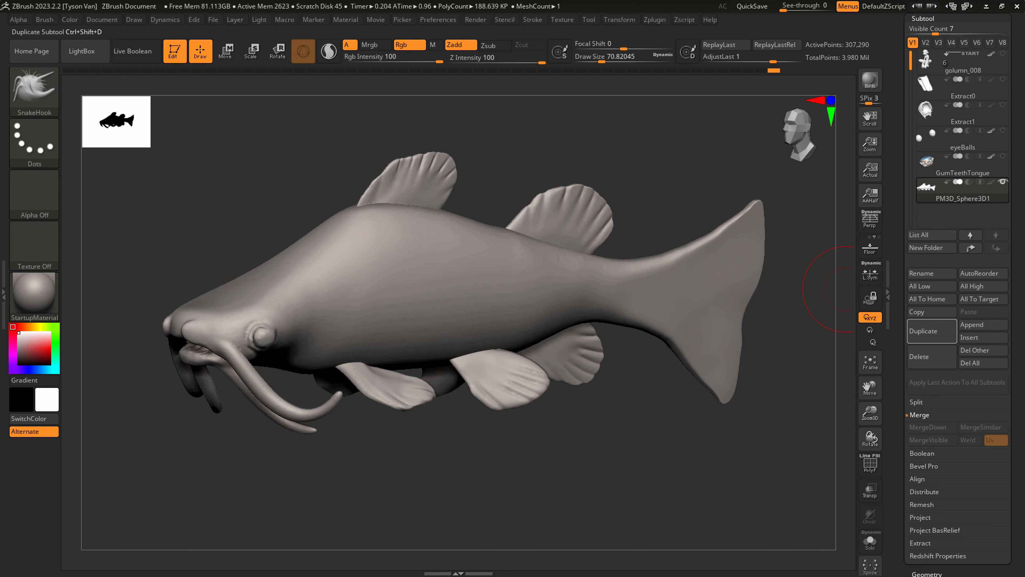
Set the DynaMesh resolution to 904 and remesh the merged fish.
scroll(1022, 342, down, 5)
click(919, 372)
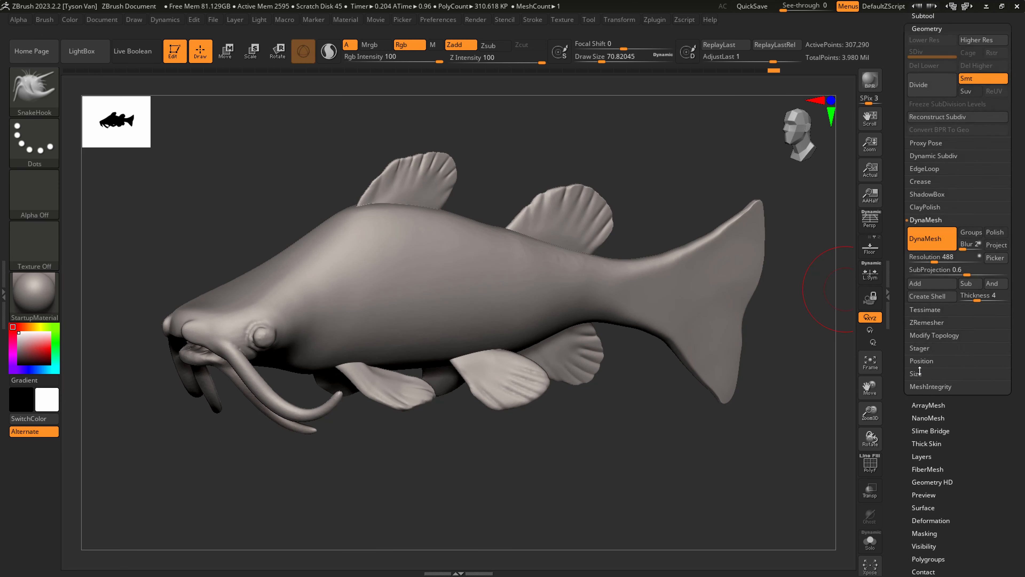
drag(937, 260, 941, 257)
ctrl+drag(685, 201, 727, 143)
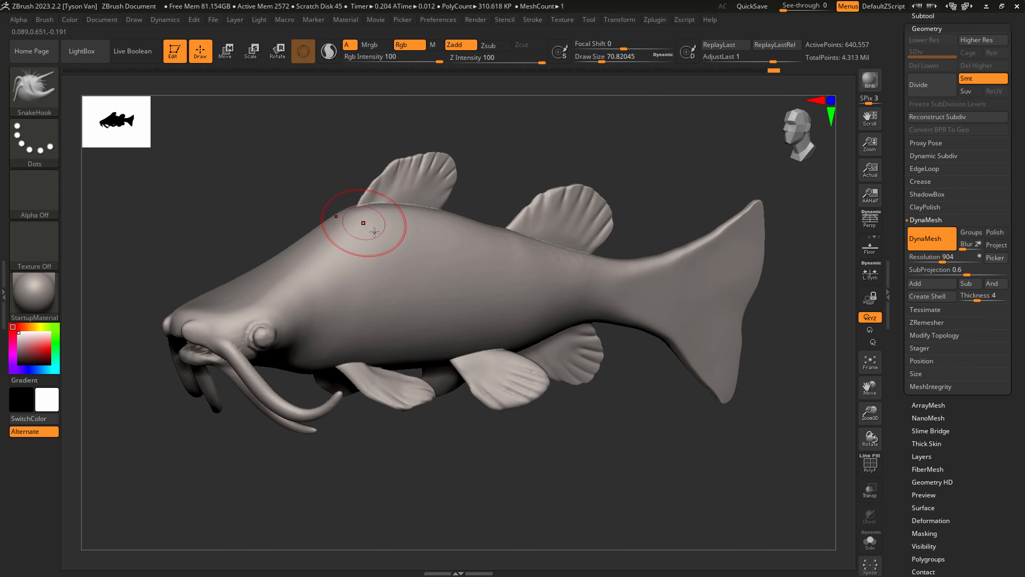
Build a soft ridge along the rear flank into the tail with the Standard brush at a draw size of about 41 and smooth it.
shift+right_drag(383, 259, 360, 260)
alt+right_drag(303, 317, 371, 317)
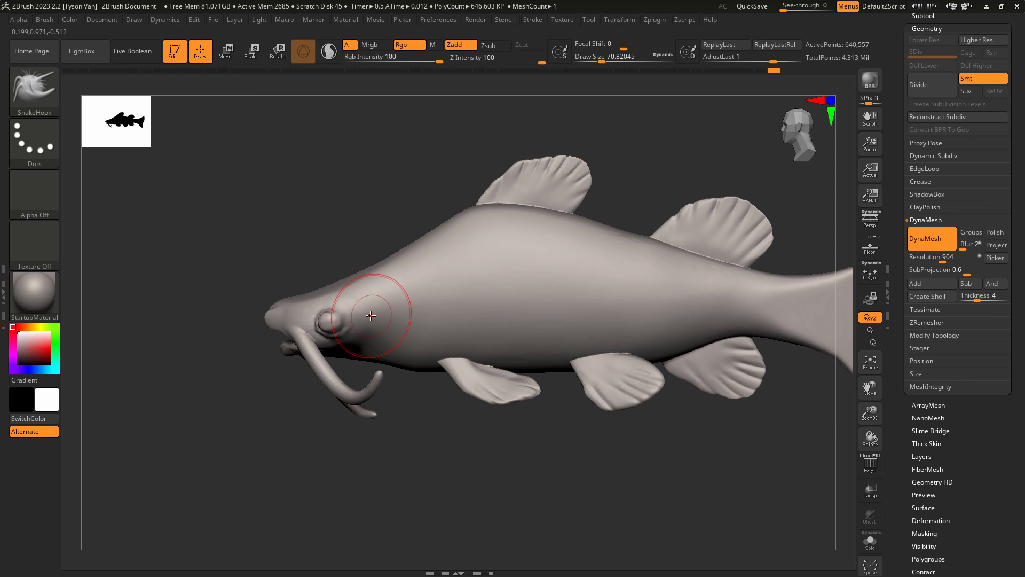
alt+right_drag(498, 370, 365, 379)
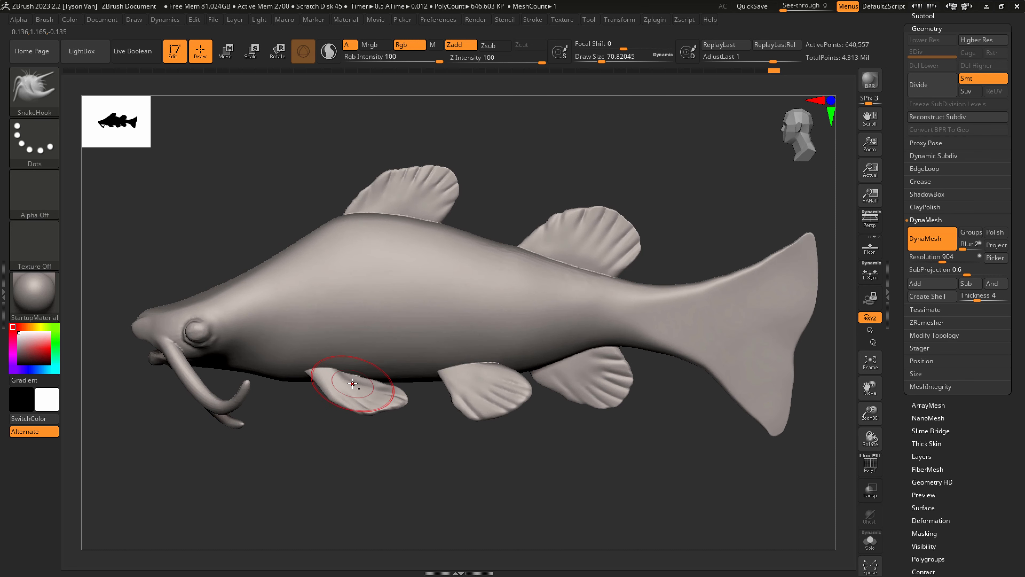
key(b)
key(s)
key(t)
key(s)
click(474, 292)
alt+right_drag(474, 292, 393, 274)
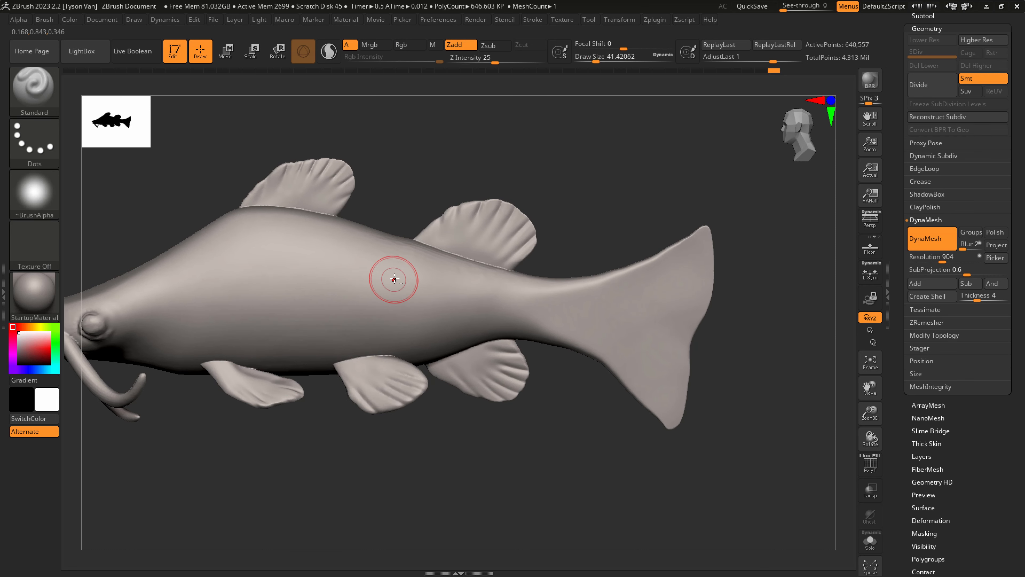
drag(552, 311, 610, 327)
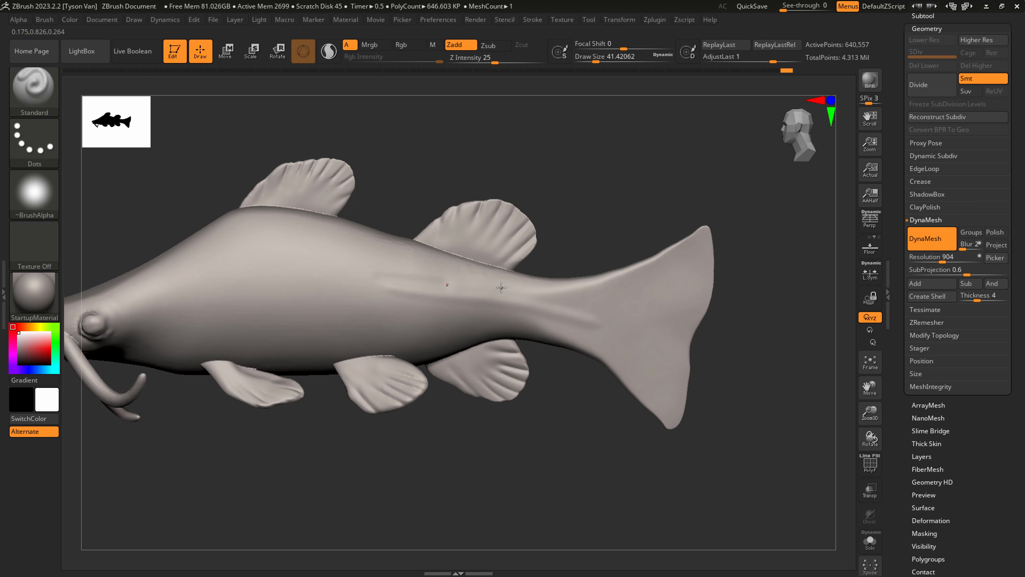
key(shift)
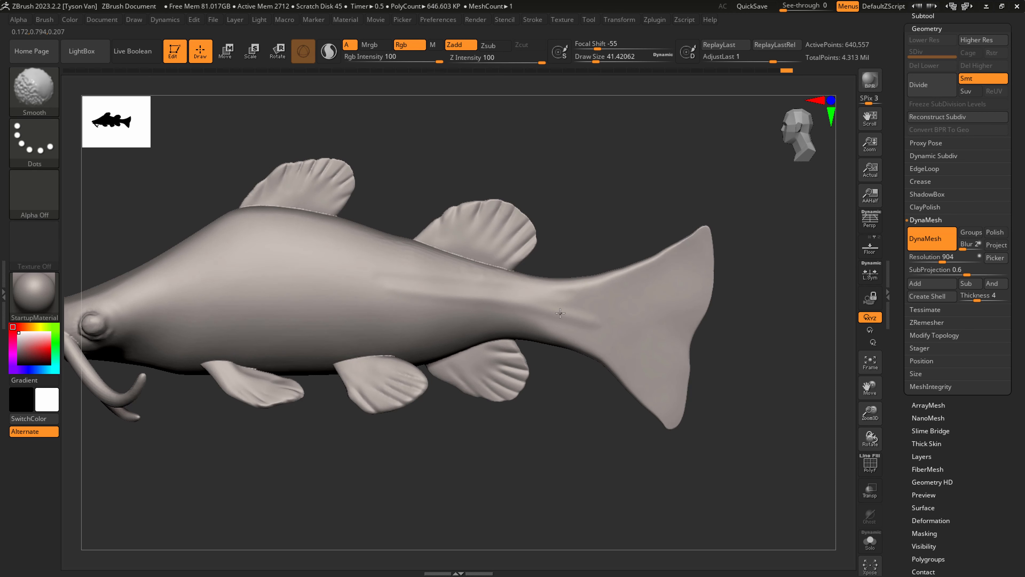
right_drag(503, 298, 451, 291)
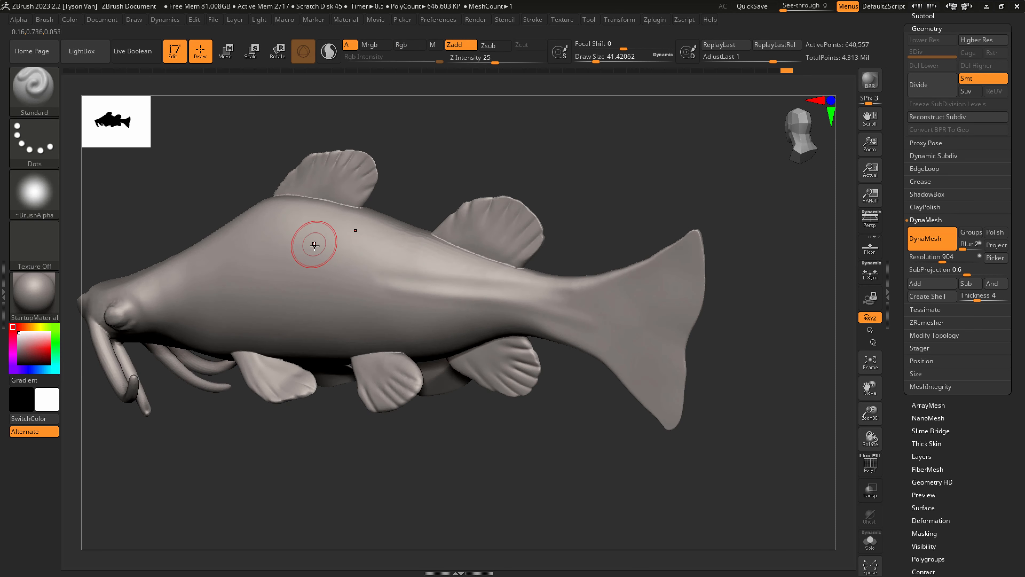
key(shift)
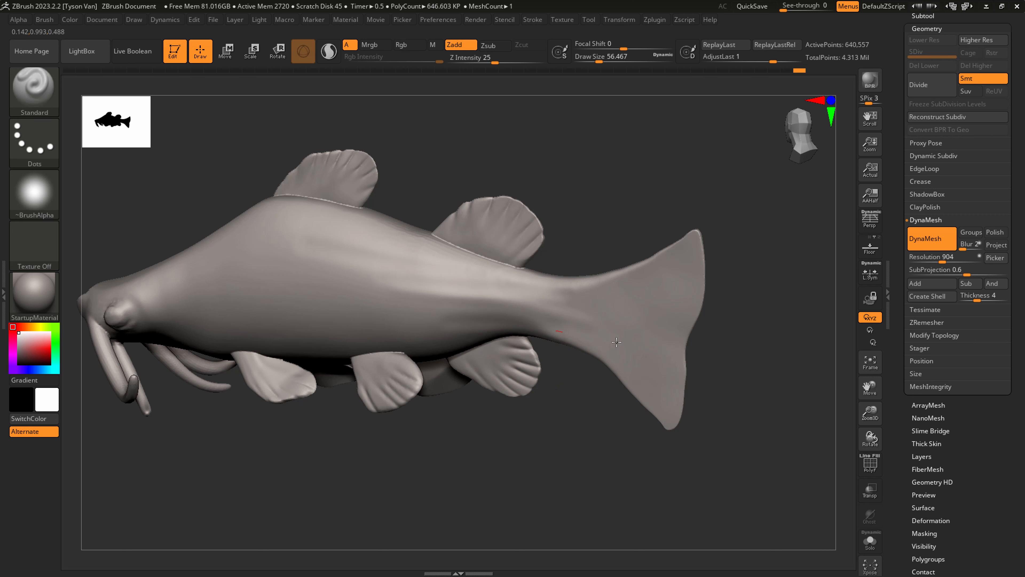
Carve fanning fin rays across the whole tail fin with the DamStandard brush at a draw size of about 37 and smooth them.
key(b)
key(d)
key(s)
key(s)
drag(638, 301, 668, 265)
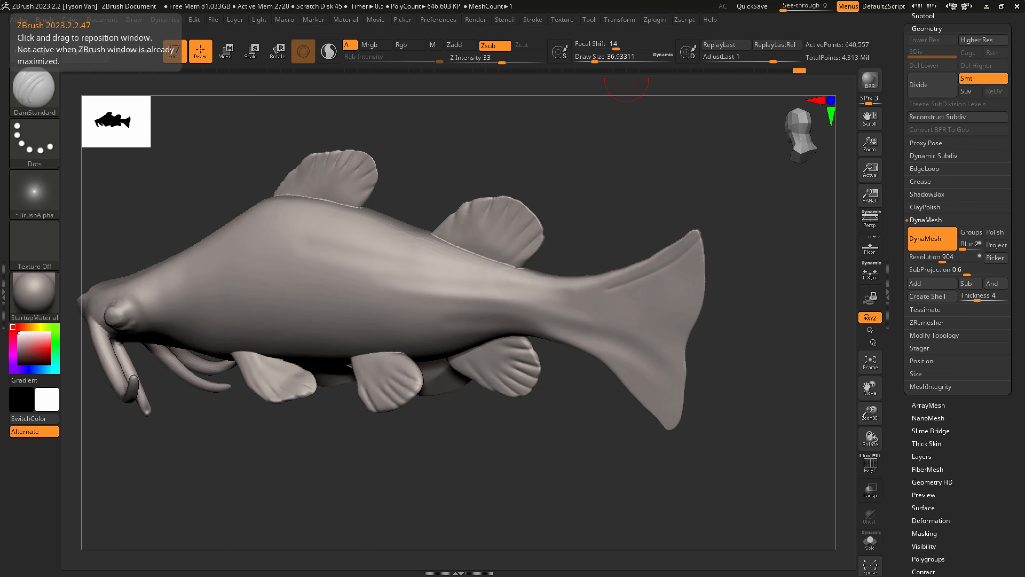
drag(529, 456, 534, 452)
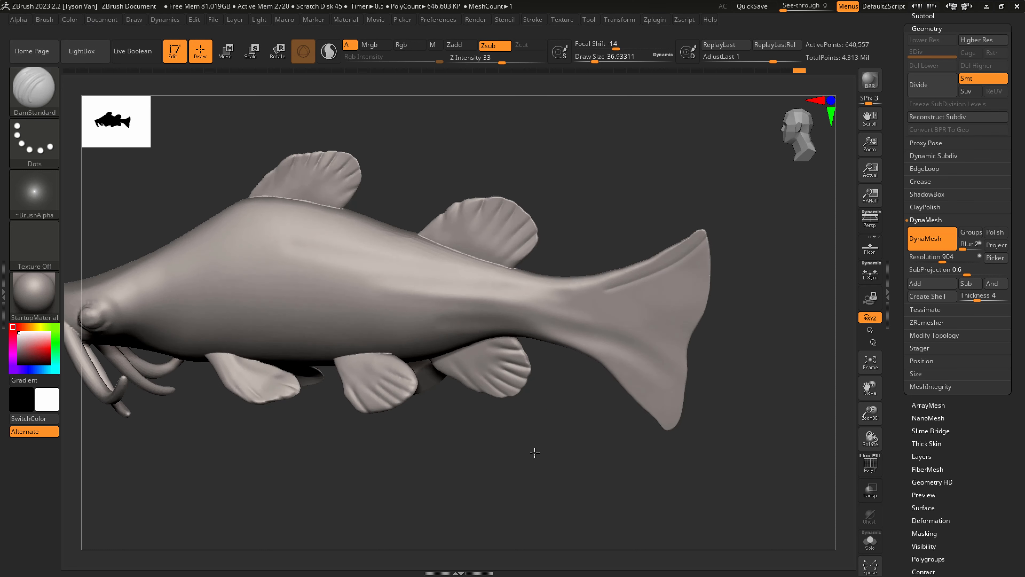
mouse_move(659, 307)
mouse_down()
mouse_move(697, 293)
mouse_move(713, 304)
mouse_up()
drag(643, 316, 670, 319)
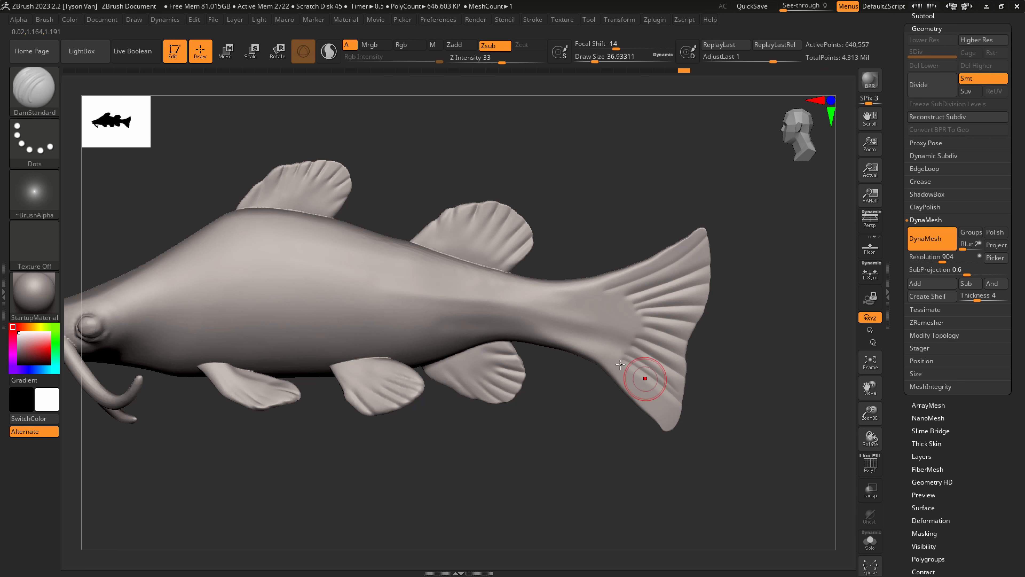
key(ctrl)
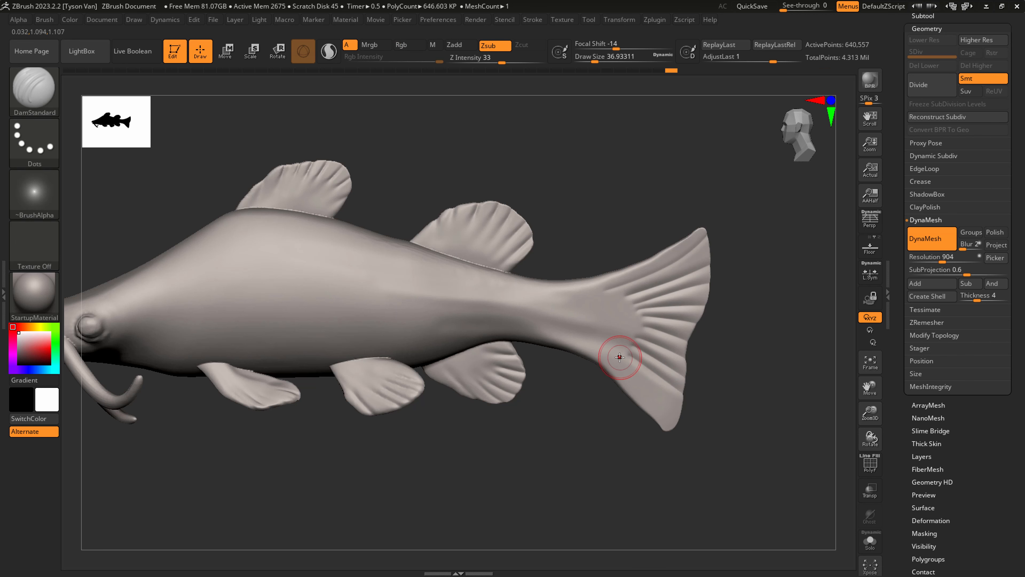
key(shift)
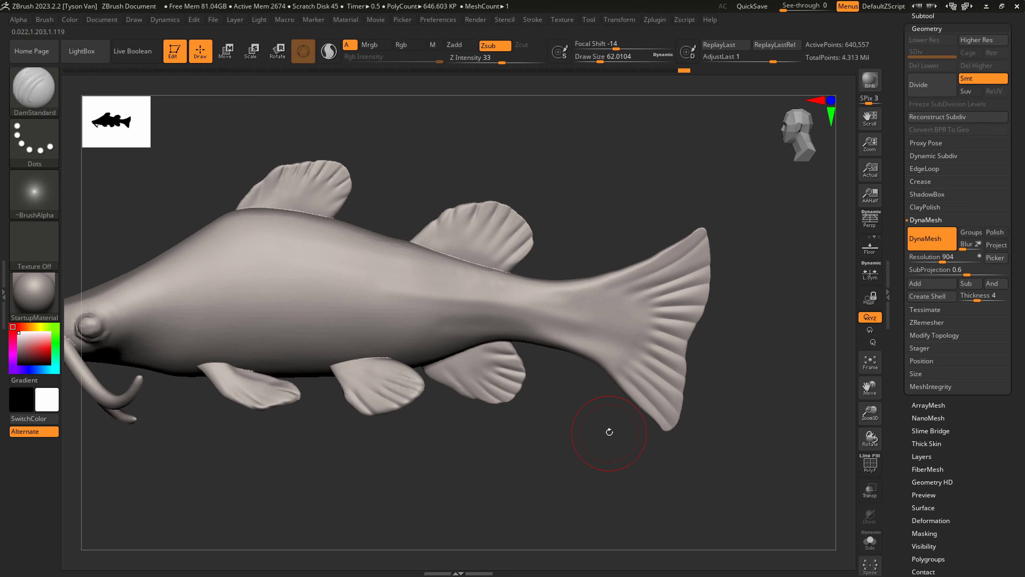
Pull the sides of the head behind the eyes outward with the SnakeHook brush at draw sizes of about 136 and 182.
mouse_move(574, 432)
mouse_down()
mouse_move(577, 440)
mouse_move(592, 404)
mouse_move(507, 375)
mouse_move(508, 394)
mouse_up()
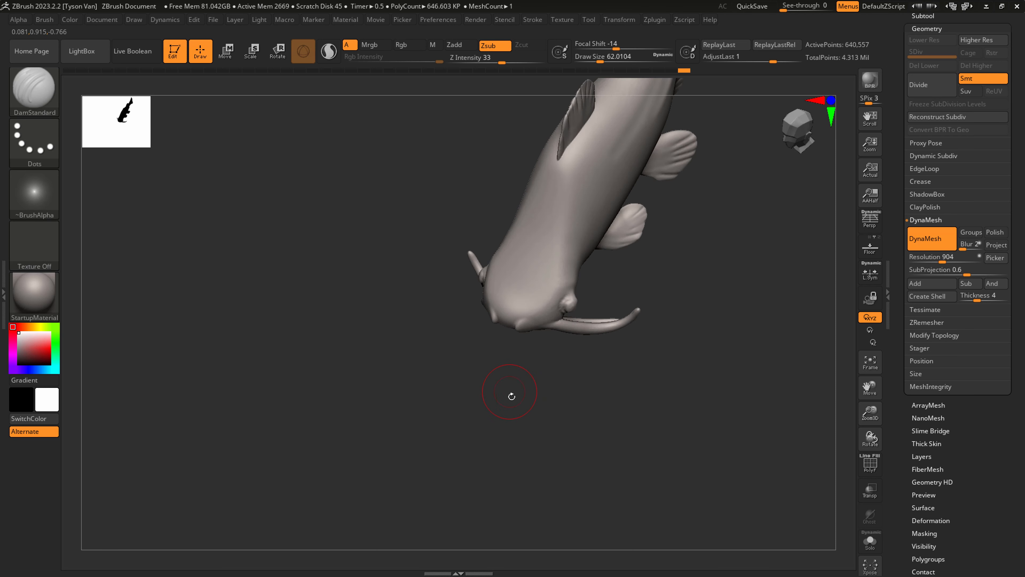
key(b)
key(s)
key(h)
key(s)
drag(561, 285, 575, 286)
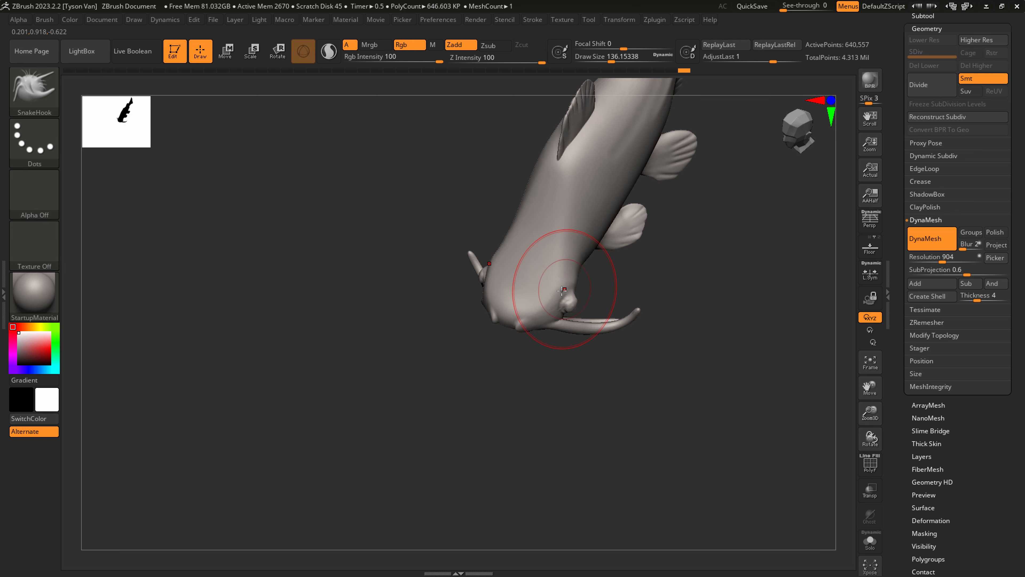
right_drag(544, 309, 563, 279)
key(s)
drag(566, 262, 574, 226)
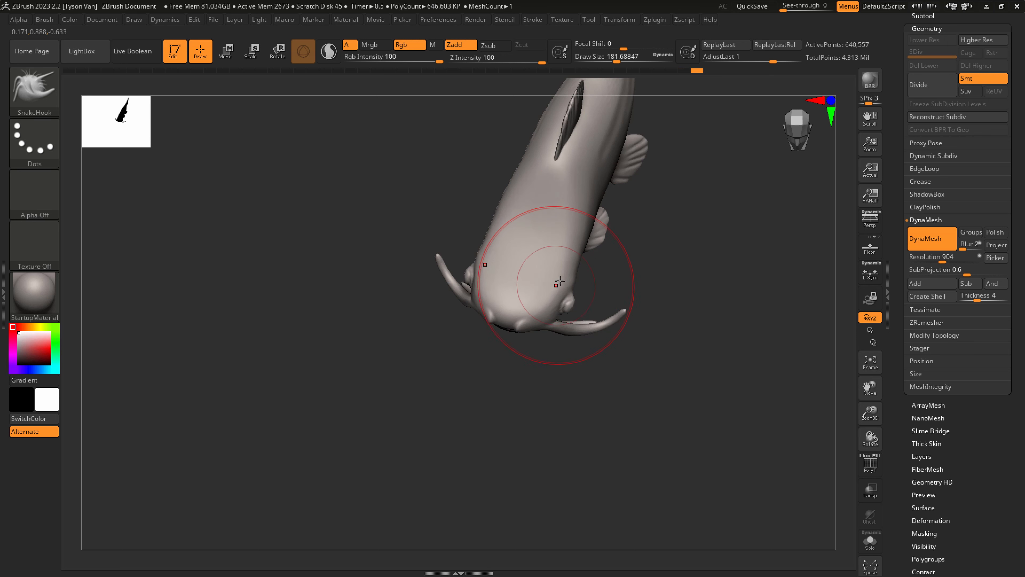
drag(557, 283, 563, 277)
Pull a raised gill cover edge out behind the cheek with the SnakeHook brush at a draw size of about 39.
mouse_move(563, 277)
right_down()
mouse_move(601, 277)
mouse_move(625, 322)
right_up()
key(s)
drag(623, 324, 608, 323)
right_drag(608, 324, 616, 326)
key(s)
drag(616, 327, 611, 327)
right_drag(613, 330, 616, 330)
mouse_move(615, 331)
mouse_down()
mouse_move(642, 314)
mouse_move(633, 281)
mouse_up()
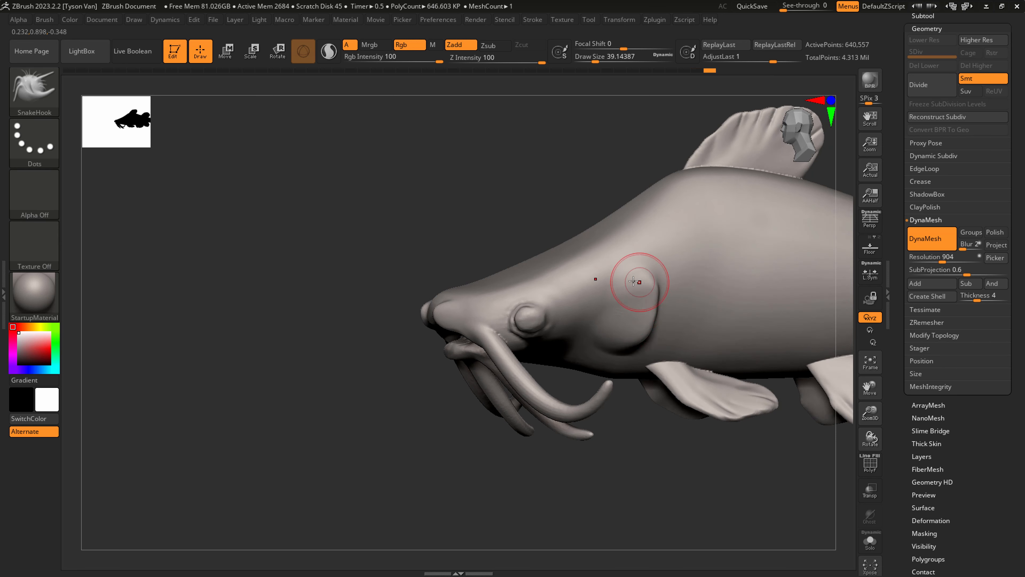
drag(645, 317, 630, 324)
Hide the whiskers below the mouth with a SelectLasso selection to expose the underside of the head.
right_drag(619, 344, 604, 344)
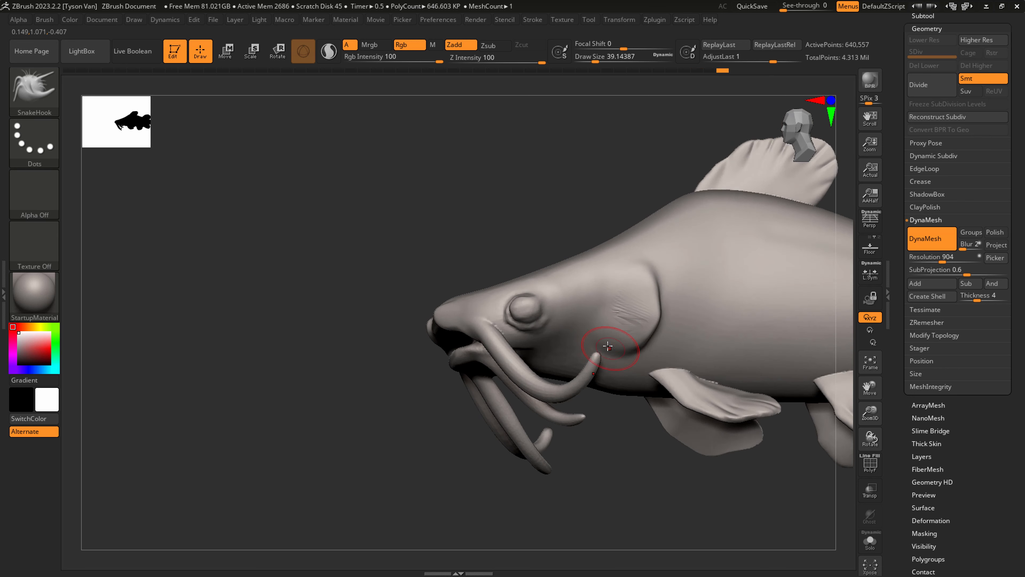
click(863, 543)
mouse_move(799, 483)
right_down()
mouse_move(632, 400)
mouse_move(627, 408)
mouse_move(641, 413)
mouse_move(640, 404)
right_up()
key(ctrl+shift)
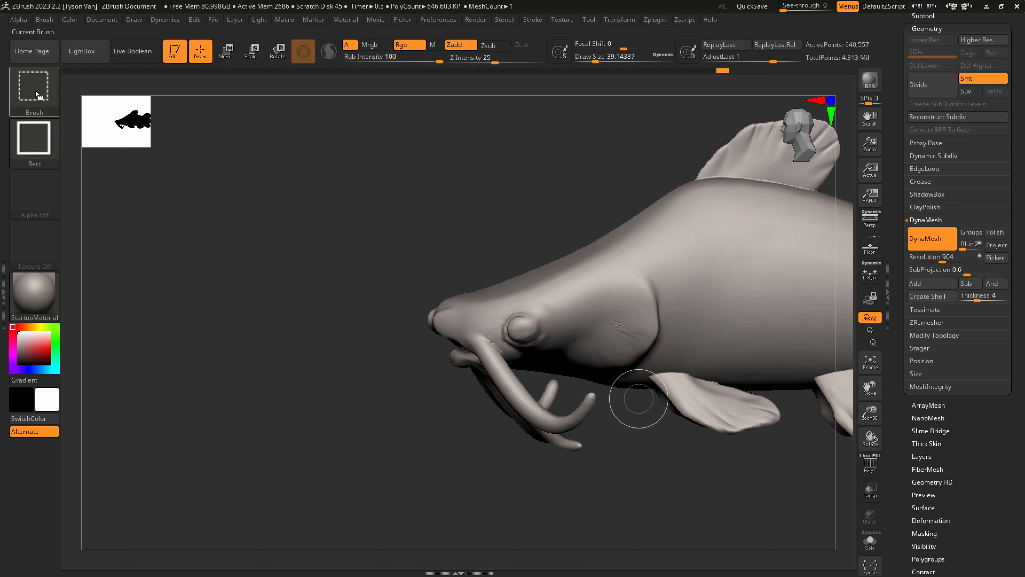
click(37, 94)
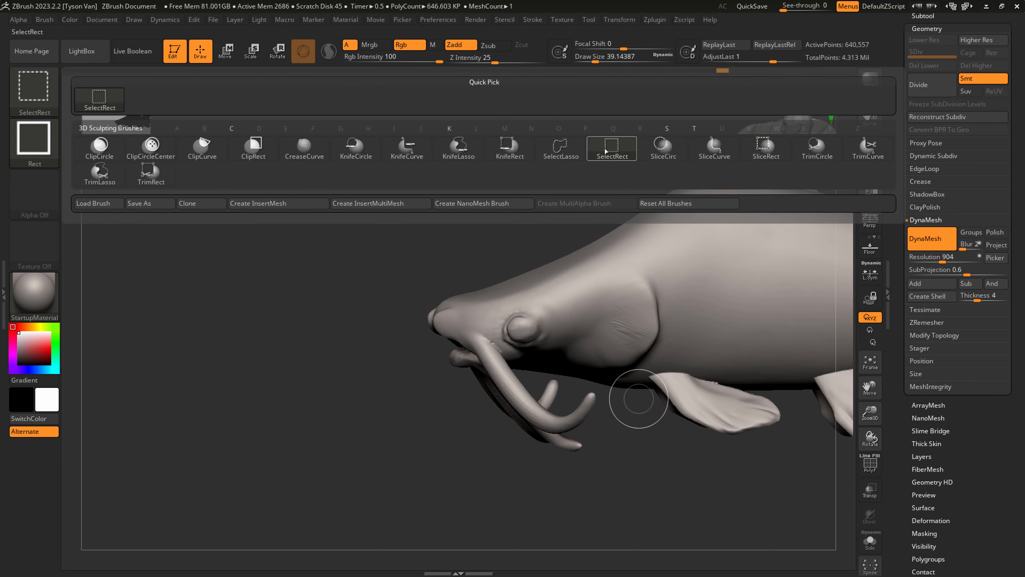
click(560, 146)
mouse_move(472, 473)
ctrl+shift+mouse_down()
mouse_move(476, 374)
mouse_move(537, 375)
ctrl+shift+mouse_up()
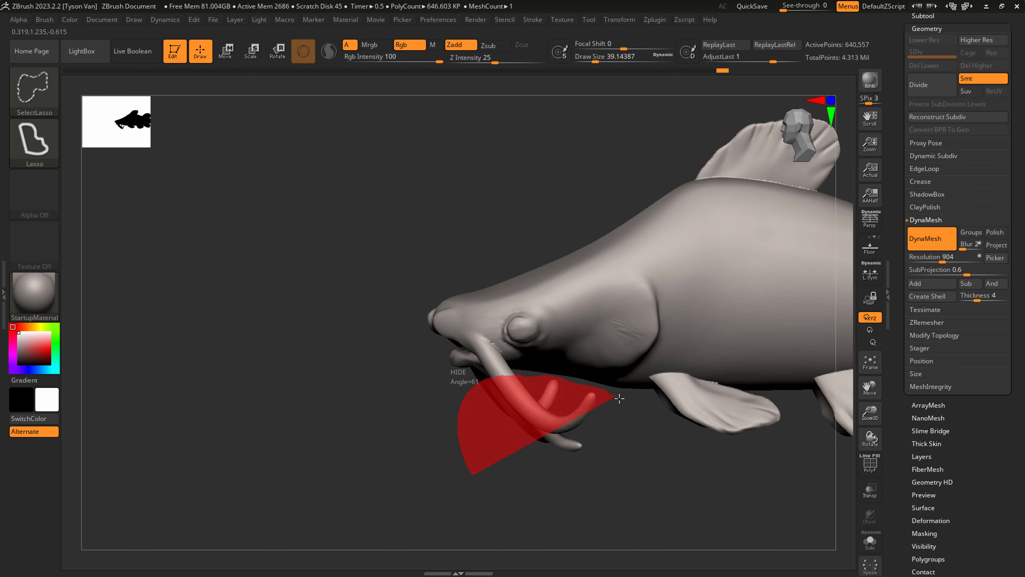
ctrl+alt+shift+drag(470, 514, 471, 493)
Carve a crease beneath and behind the gill cover with the DamStandard brush at a draw size of about 39.
mouse_move(611, 475)
mouse_down()
mouse_move(618, 363)
mouse_move(644, 350)
mouse_up()
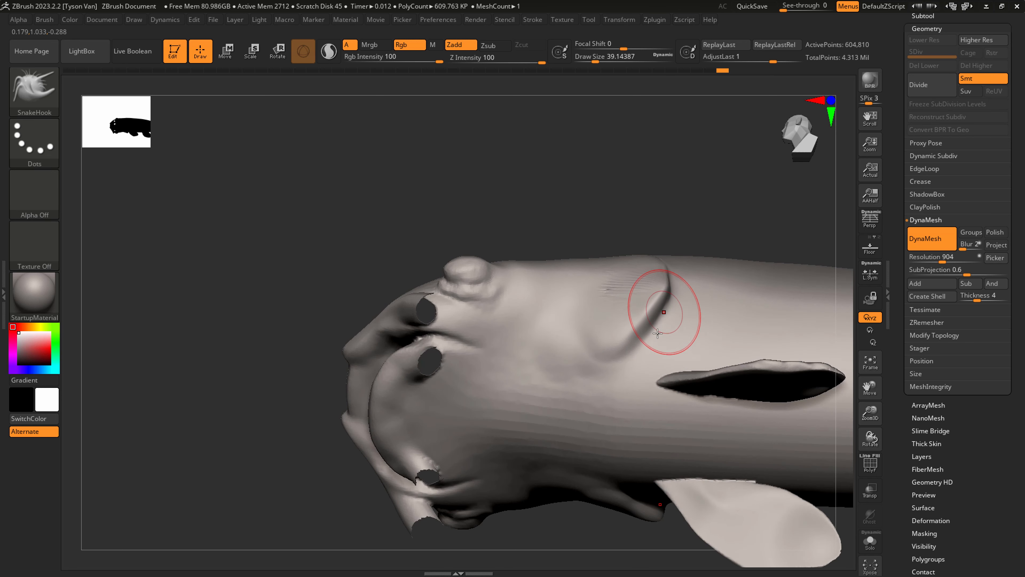
key(b)
key(d)
key(s)
key(b)
key(c)
key(b)
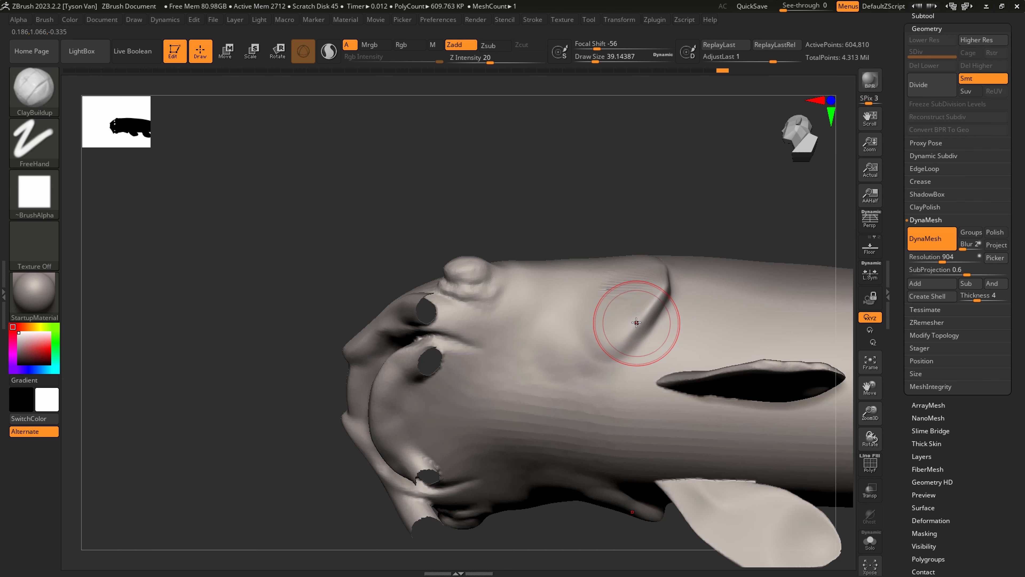
right_drag(626, 332, 617, 334)
key(b)
key(d)
key(s)
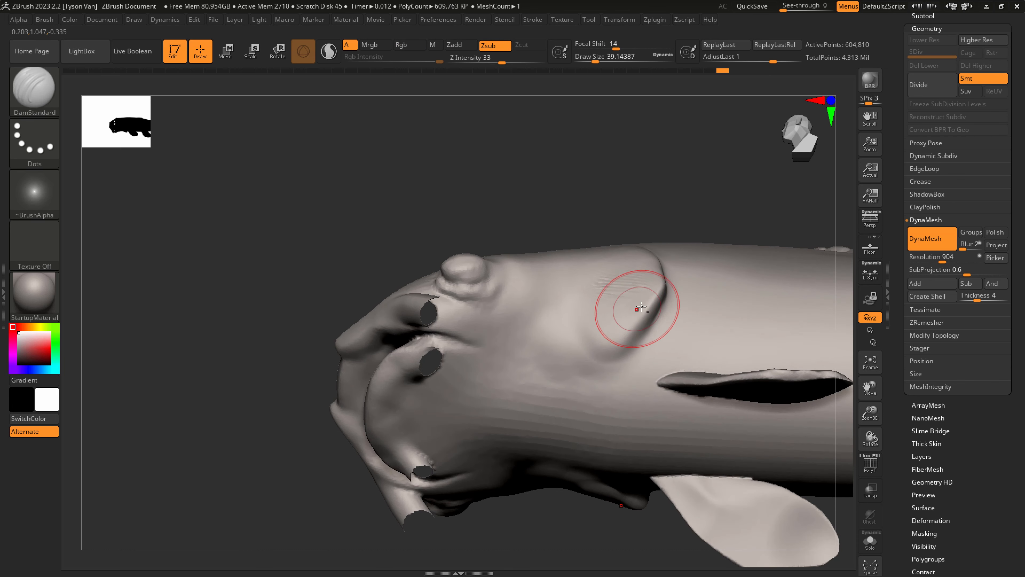
mouse_move(650, 287)
mouse_down()
mouse_move(574, 370)
mouse_move(504, 403)
mouse_move(591, 369)
mouse_up()
mouse_move(504, 403)
mouse_down()
mouse_move(586, 370)
mouse_move(670, 306)
mouse_up()
right_drag(670, 307, 656, 318)
drag(685, 238, 682, 219)
right_drag(682, 219, 676, 279)
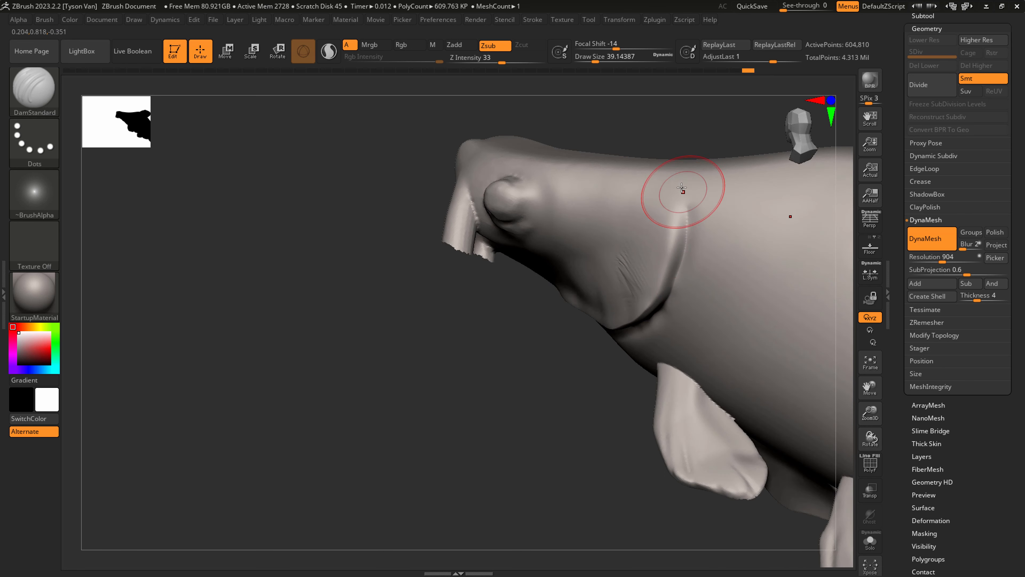
mouse_move(676, 198)
mouse_down()
mouse_move(688, 226)
mouse_move(677, 279)
mouse_up()
Sharpen the gill cover crease and extend it forward to the throat with DamStandard at a draw size of about 23.
key(s)
drag(673, 222, 670, 222)
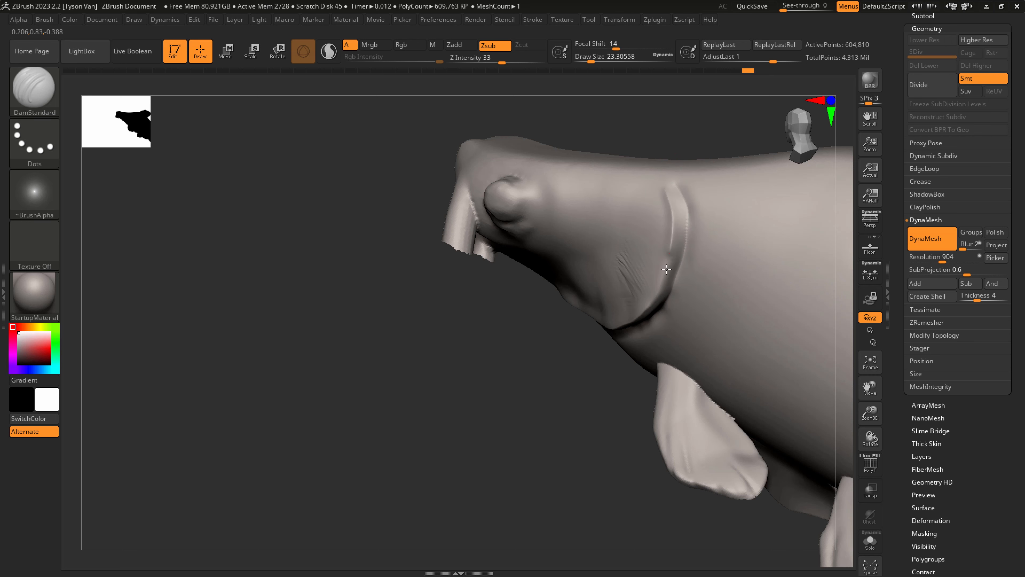
right_drag(635, 315, 549, 325)
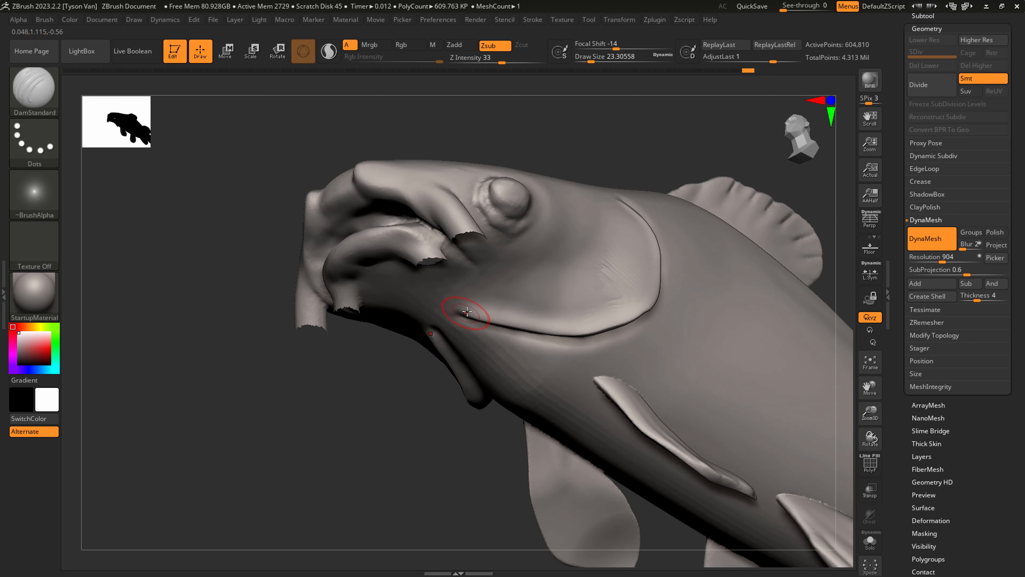
right_drag(467, 312, 463, 317)
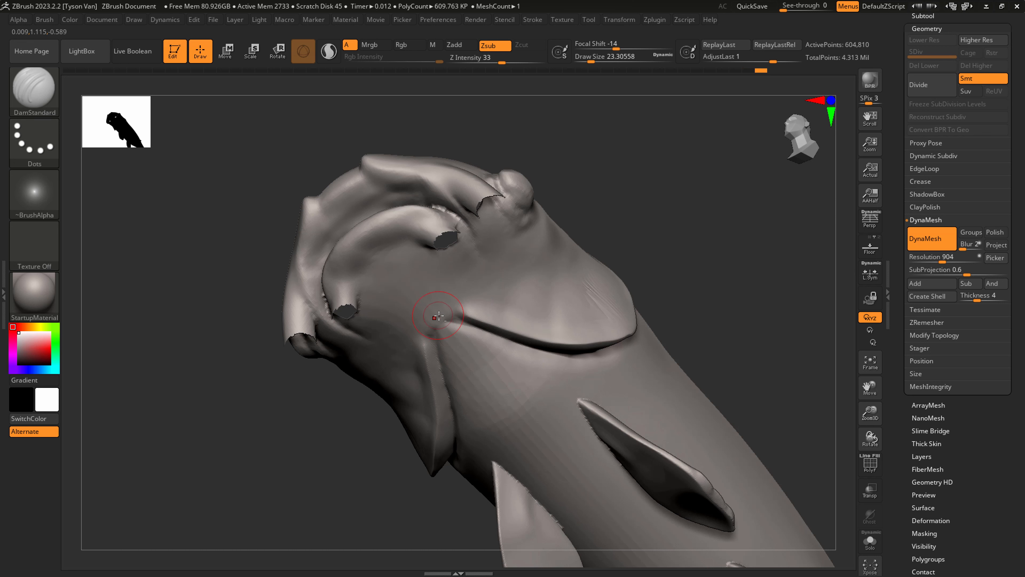
drag(438, 316, 430, 314)
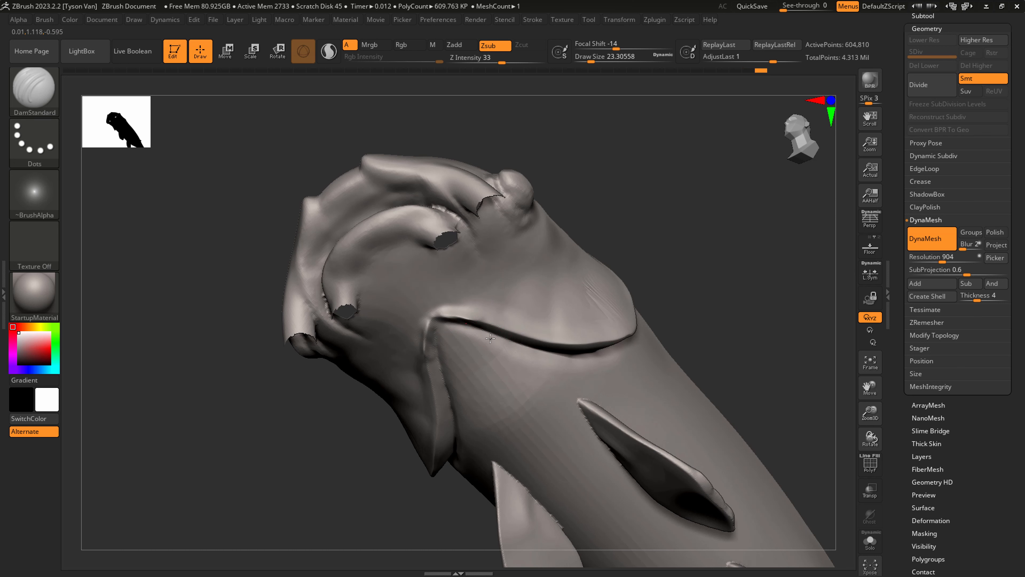
right_drag(608, 349, 493, 355)
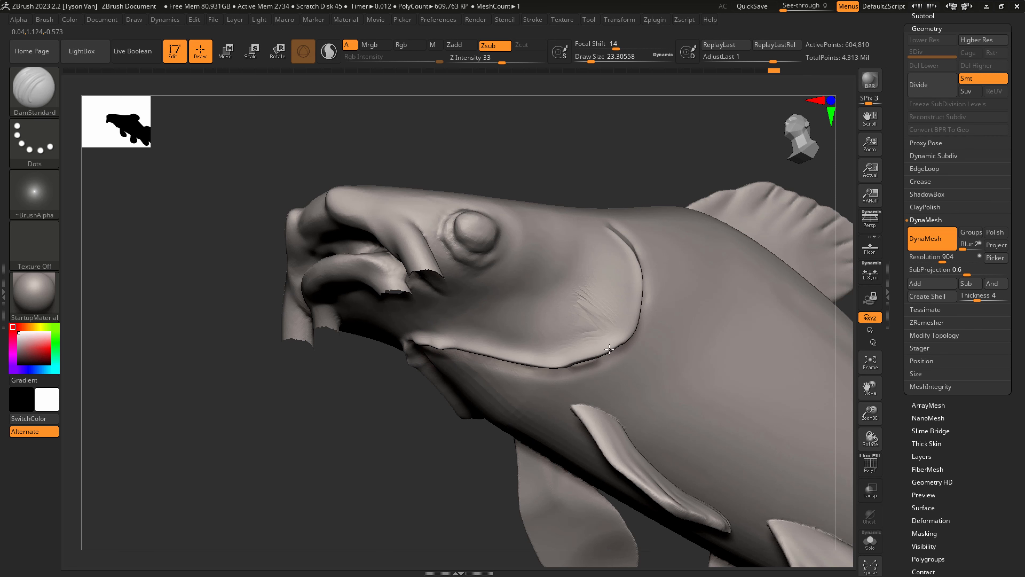
Pull the lower and rear edges of the gill cover outward into a flap with SnakeHook at a draw size of about 41.
right_drag(608, 353, 616, 355)
key(b)
key(s)
key(h)
key(s)
drag(581, 365, 624, 340)
drag(614, 326, 632, 304)
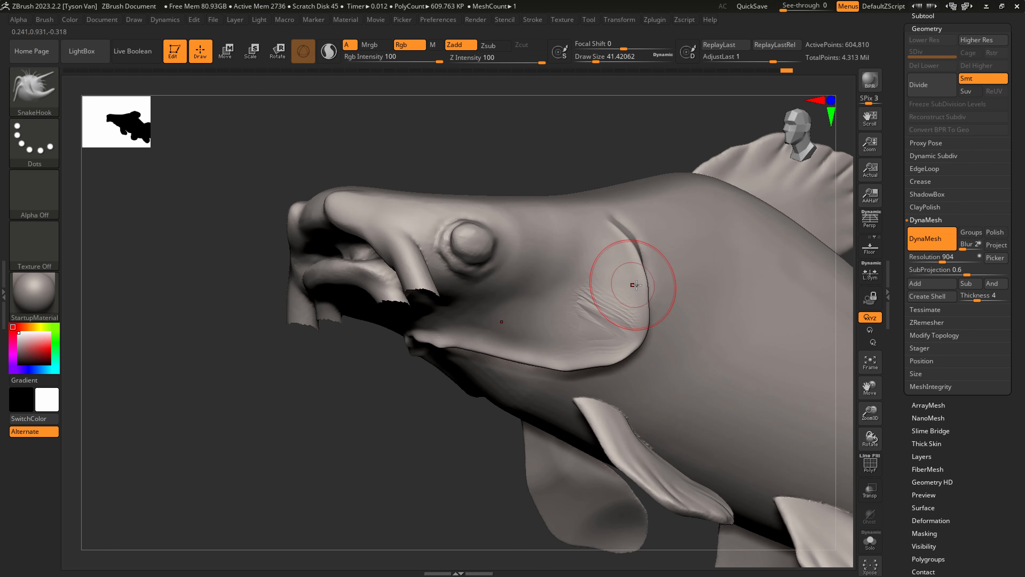
drag(632, 267, 621, 235)
Unhide the whiskers, remesh the fish with DynaMesh at resolution 904 and smooth the streaks on the gill cover.
right_drag(609, 297, 541, 368)
ctrl+drag(430, 453, 361, 480)
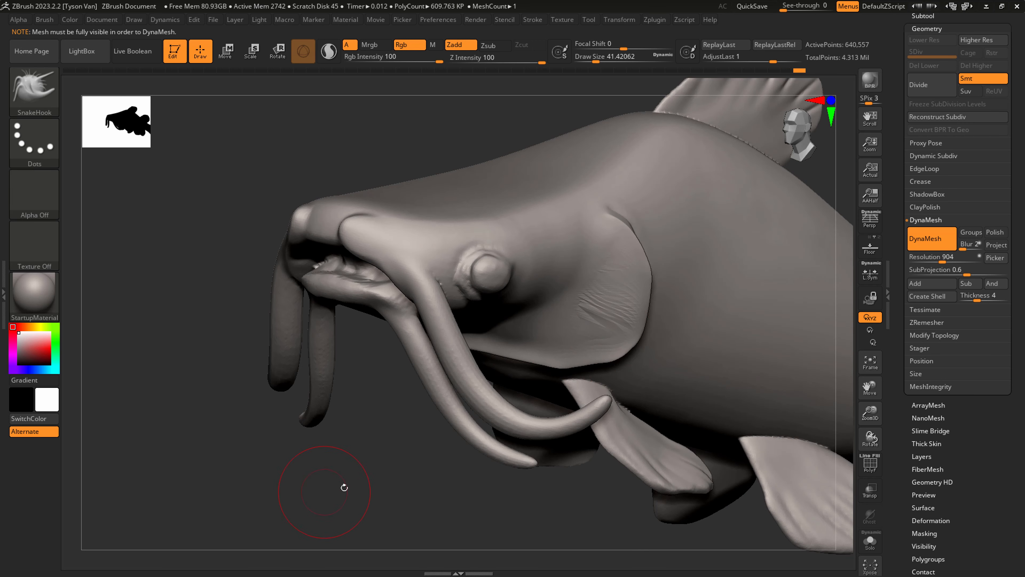
ctrl+drag(319, 515, 385, 483)
key(shift)
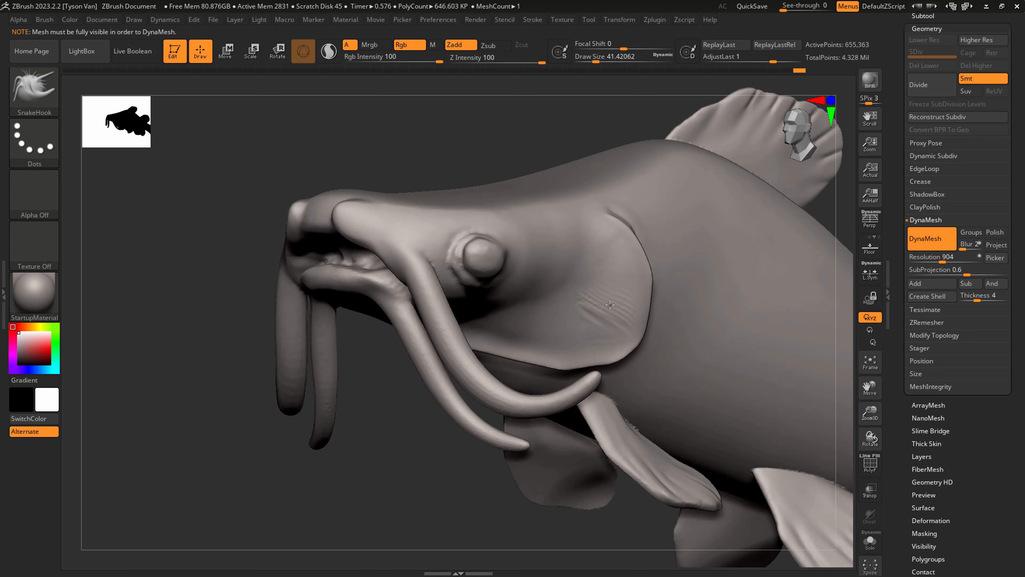
key(ctrl+shift)
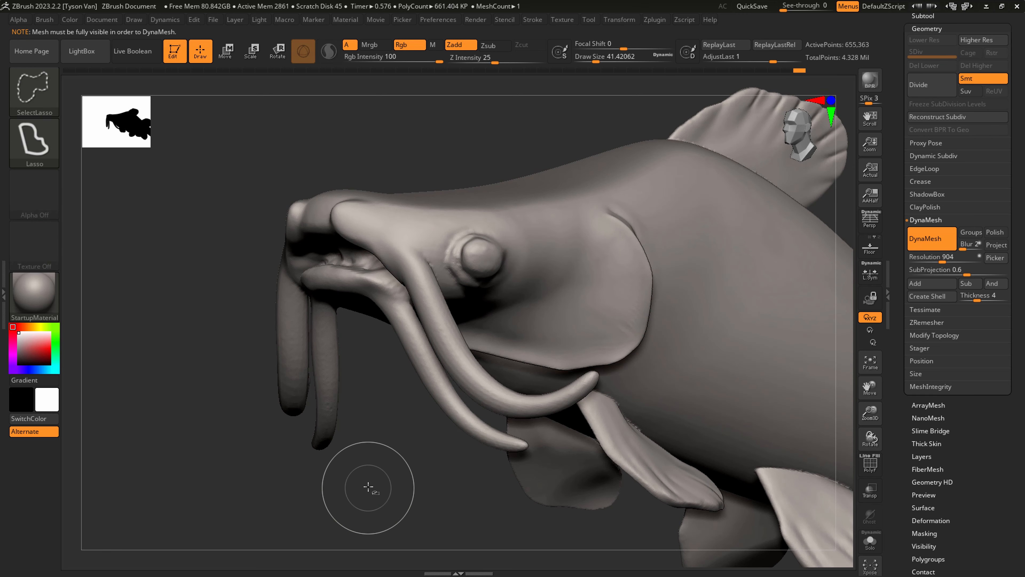
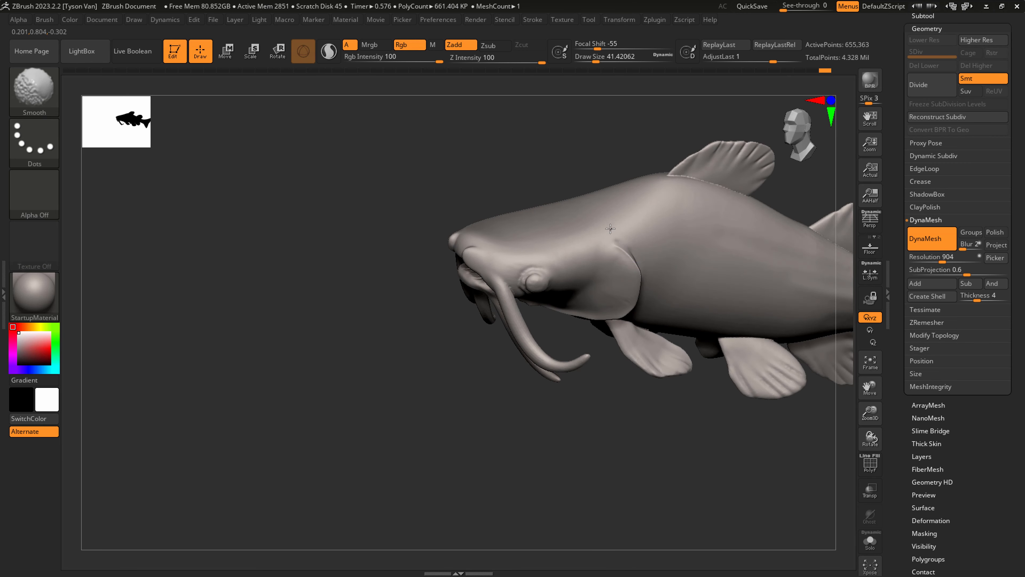
Recut the upper end of the gill crease with DamStandard at a draw size of about 22 and smooth its tip.
key(b)
key(c)
key(b)
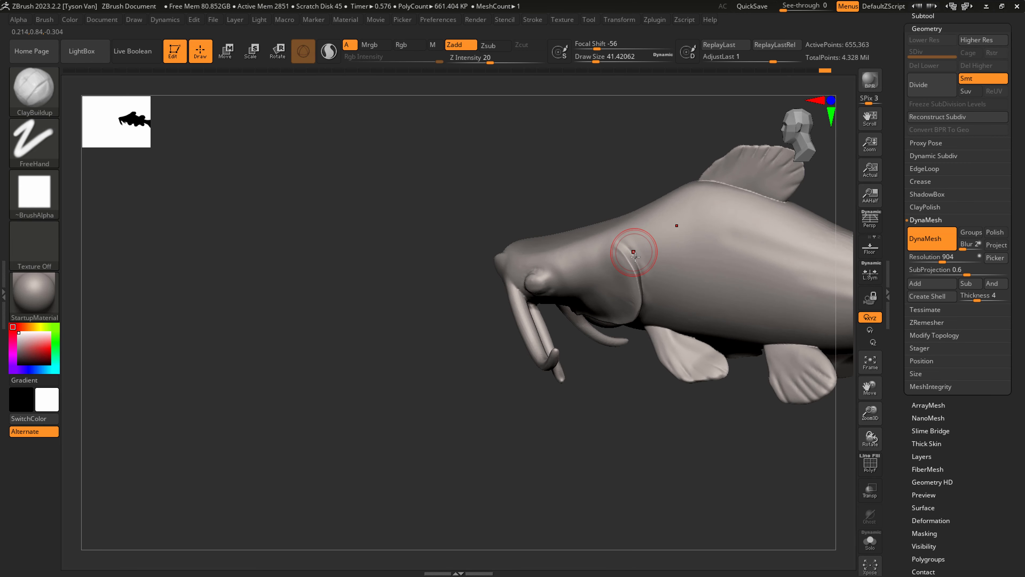
key(b)
key(d)
key(s)
key(s)
drag(643, 260, 627, 249)
key(shift)
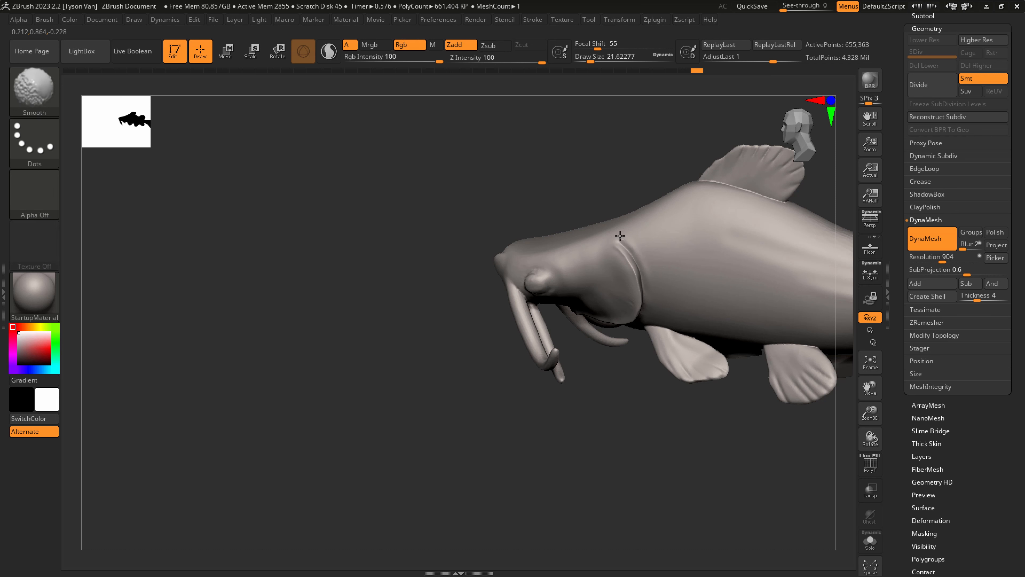
Reshape the gill cover's overall bulge with the SnakeHook brush at a draw size of about 94.
mouse_move(662, 260)
ctrl+right_down()
mouse_move(649, 276)
mouse_move(705, 292)
mouse_move(567, 402)
mouse_move(527, 398)
mouse_move(533, 388)
ctrl+right_up()
right_drag(533, 388, 556, 404)
key(b)
key(s)
key(h)
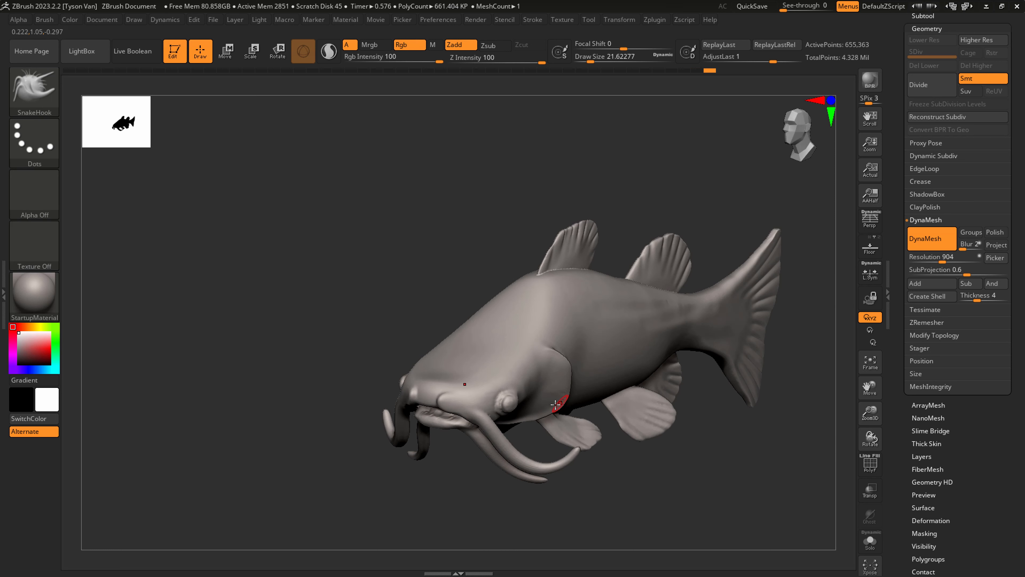
key(s)
drag(548, 407, 564, 408)
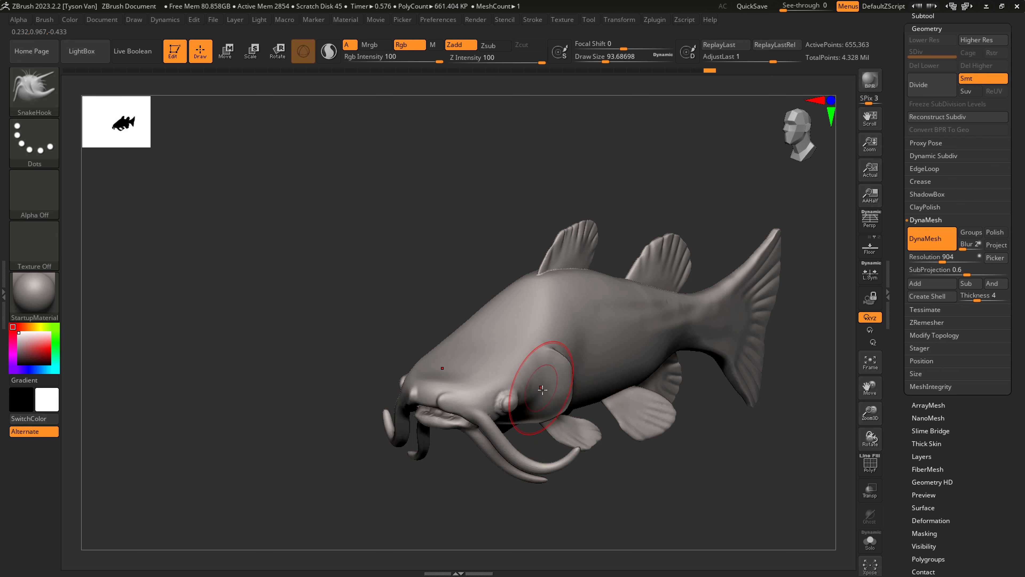
right_drag(535, 407, 496, 415)
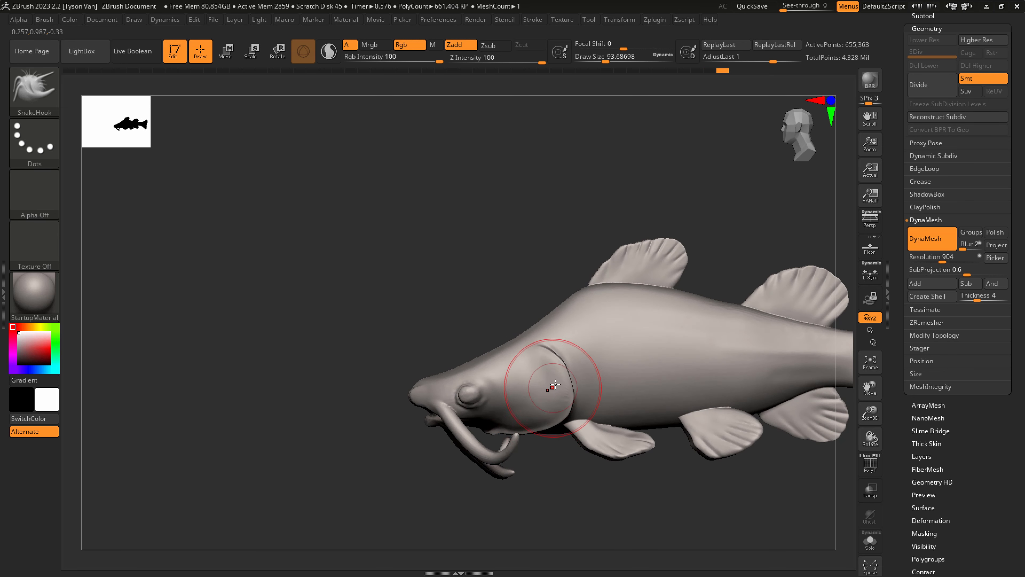
mouse_move(589, 383)
right_down()
mouse_move(601, 385)
mouse_move(613, 358)
mouse_move(569, 366)
right_up()
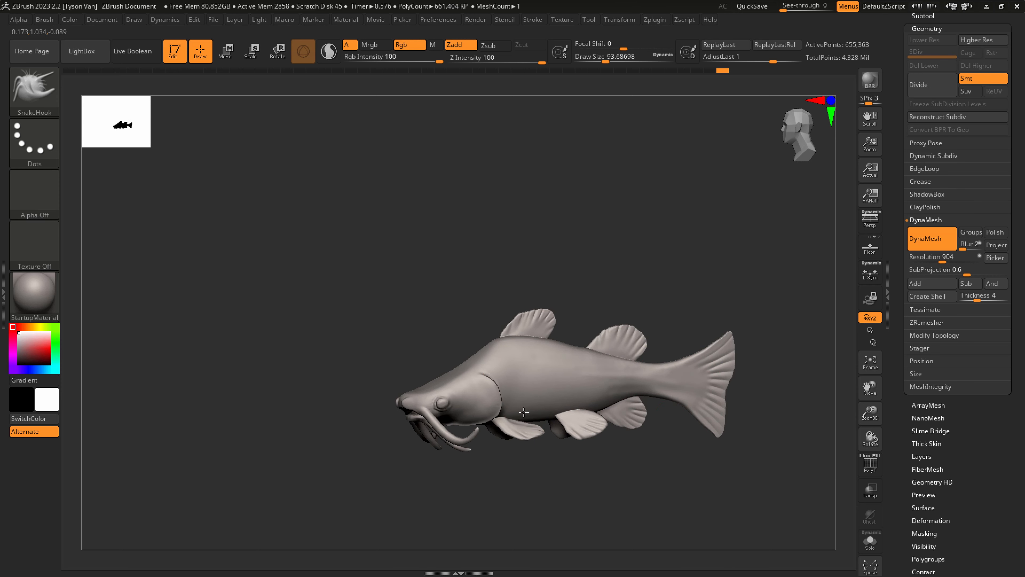
Carve a row of short ridges along the gill cover's rear rim with DamStandard at a draw size of about 11 and soften them.
ctrl+right_drag(538, 409, 535, 456)
key(b)
key(c)
key(b)
key(b)
key(d)
key(s)
key(s)
drag(424, 359, 405, 362)
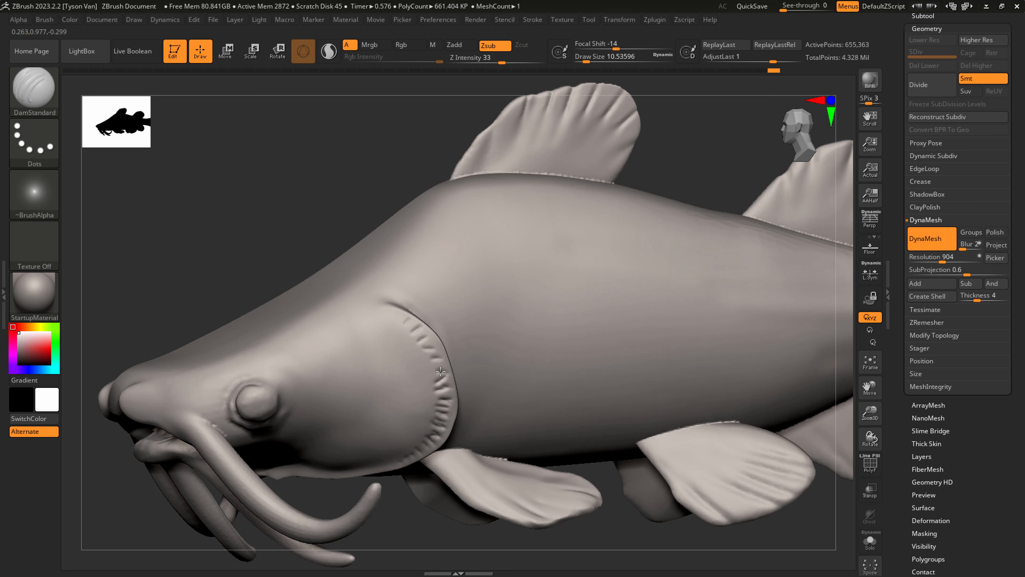
key(shift)
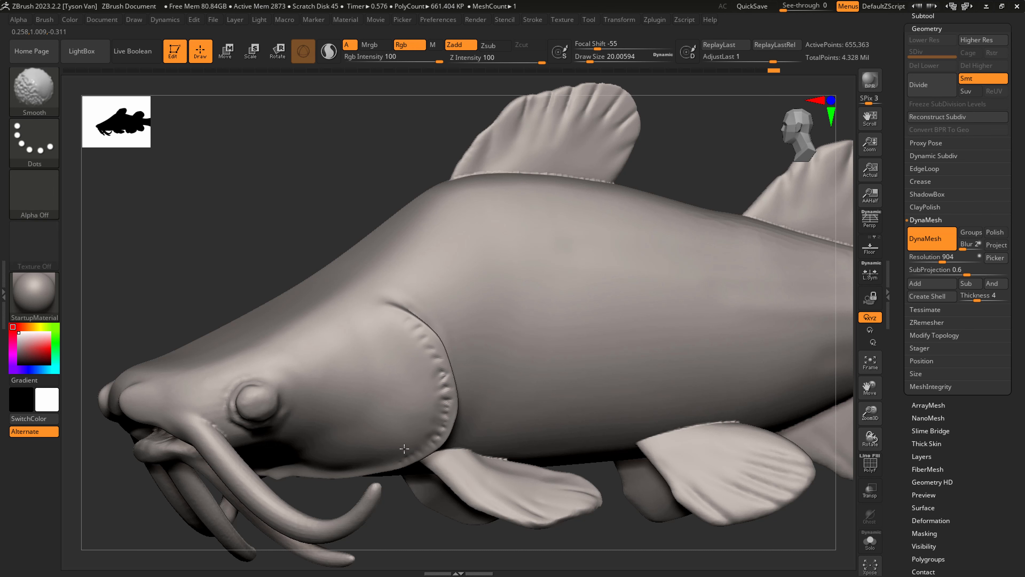
Smooth the upper end of the gill cover's rim and show all the creature's subtools alongside the fish.
shift+drag(425, 358, 387, 334)
mouse_move(394, 343)
ctrl+right_down()
mouse_move(371, 366)
mouse_move(600, 351)
ctrl+right_up()
scroll(1016, 109, up, 5)
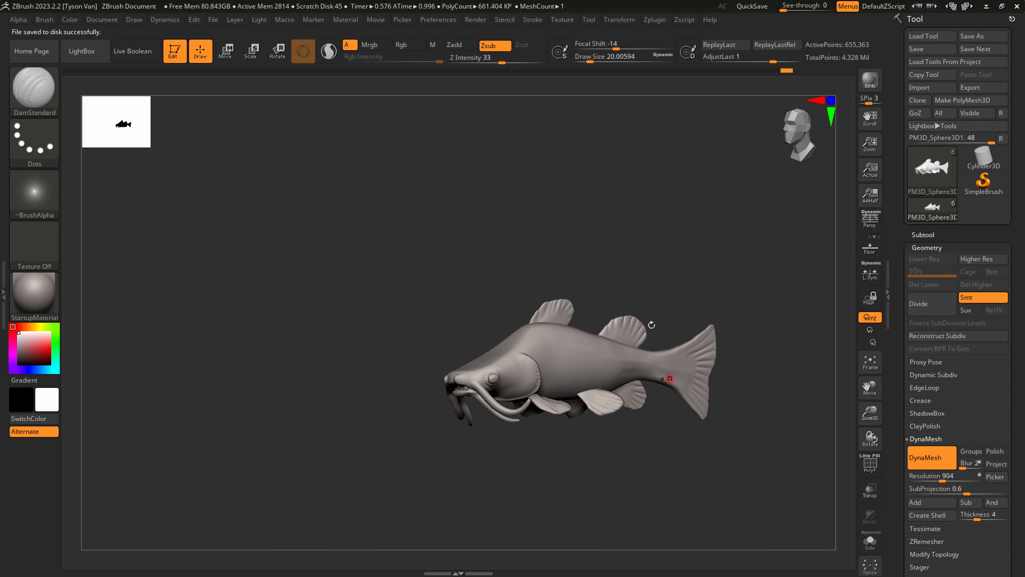
mouse_move(621, 347)
alt+right_down()
mouse_move(455, 325)
mouse_move(421, 340)
mouse_move(475, 370)
alt+right_up()
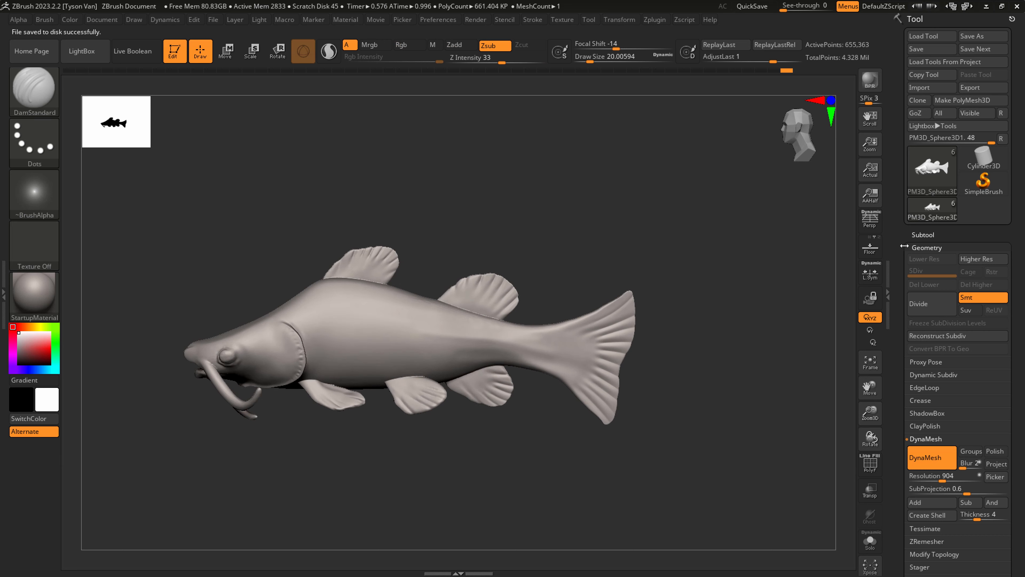
click(924, 234)
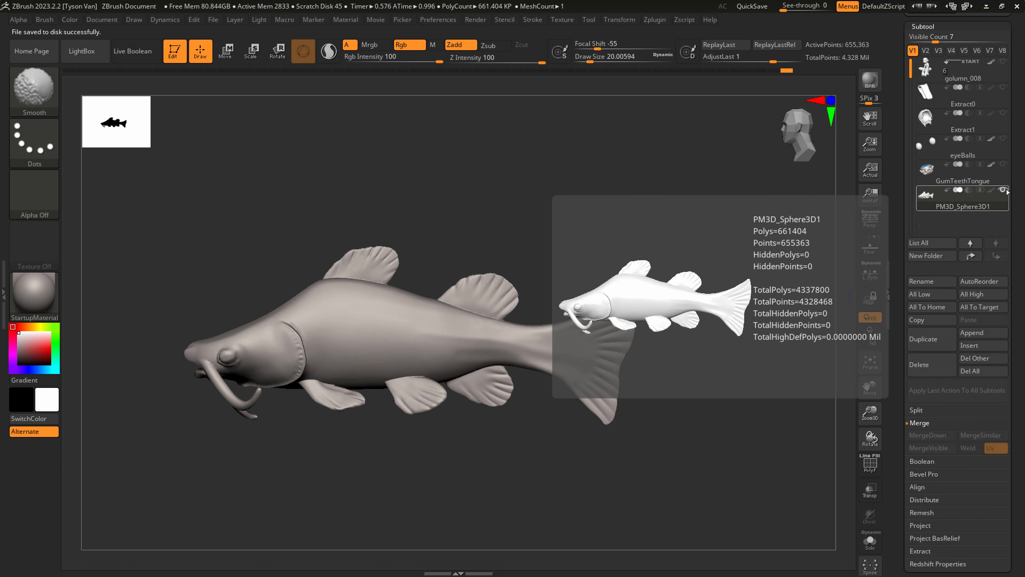
key(shift)
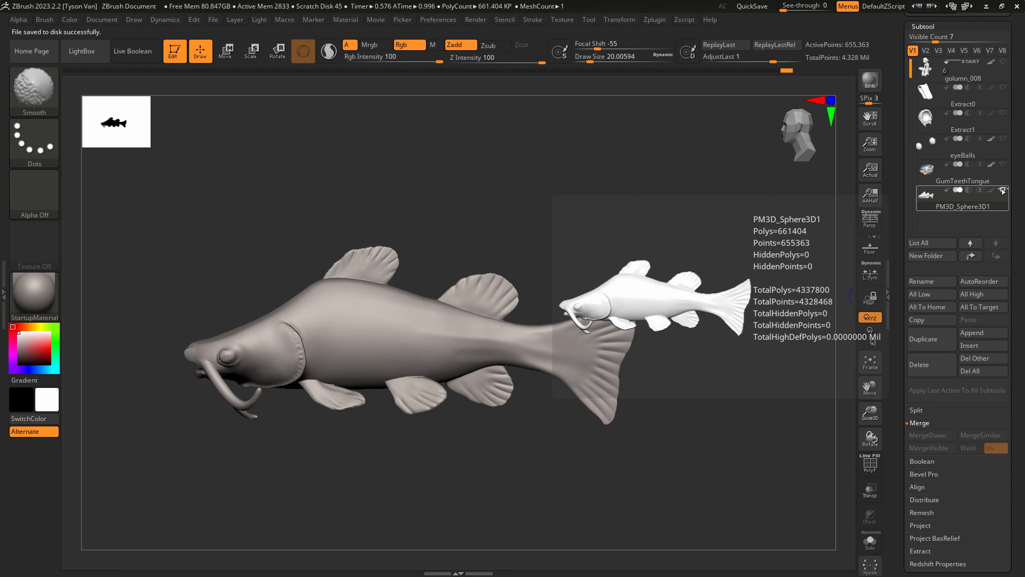
shift+click(1003, 190)
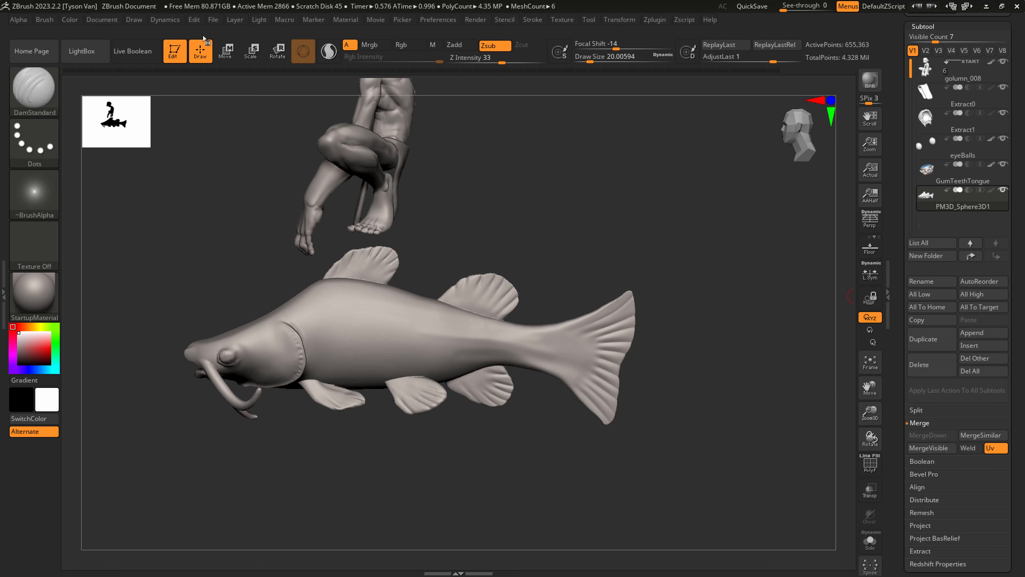
Centre the transform gizmo on the fish, reset its orientation and lock it again.
click(278, 53)
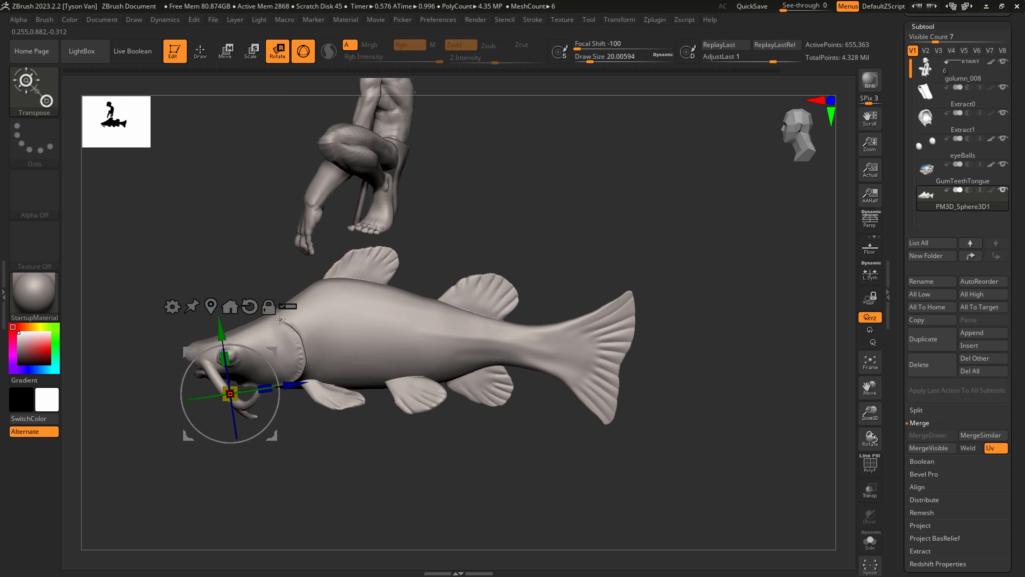
click(211, 306)
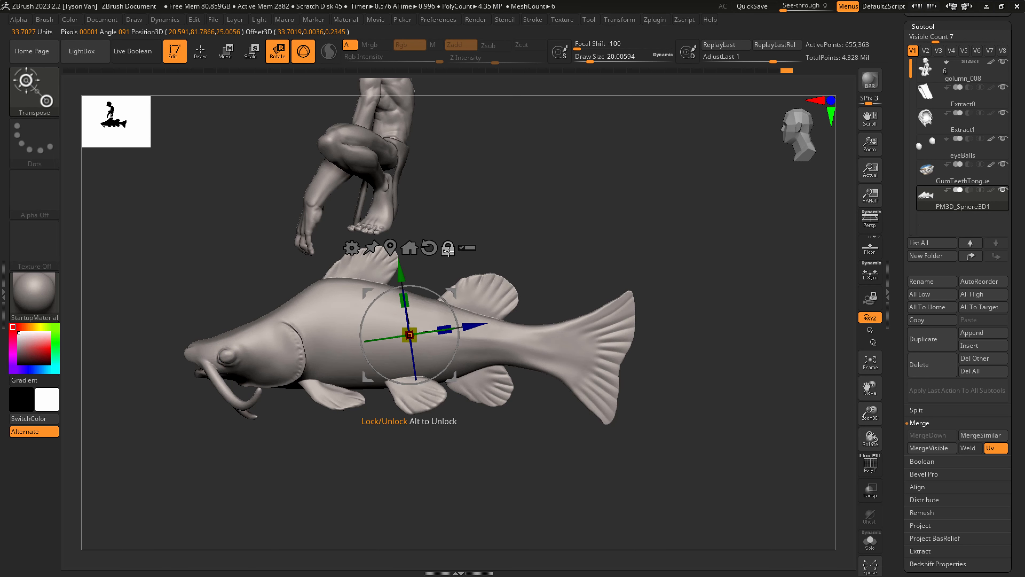
click(430, 246)
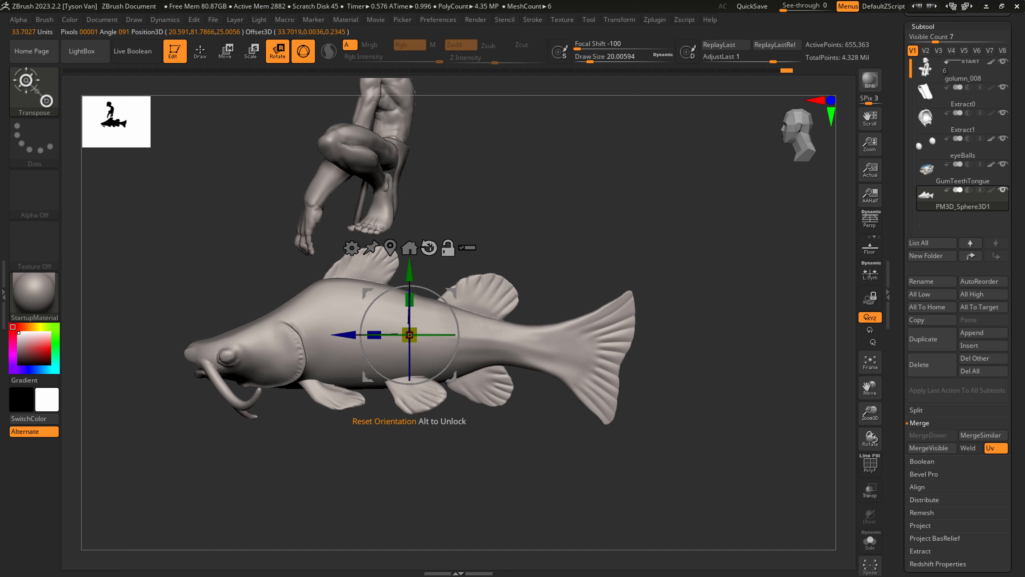
click(448, 250)
shift+right_drag(472, 328, 504, 332)
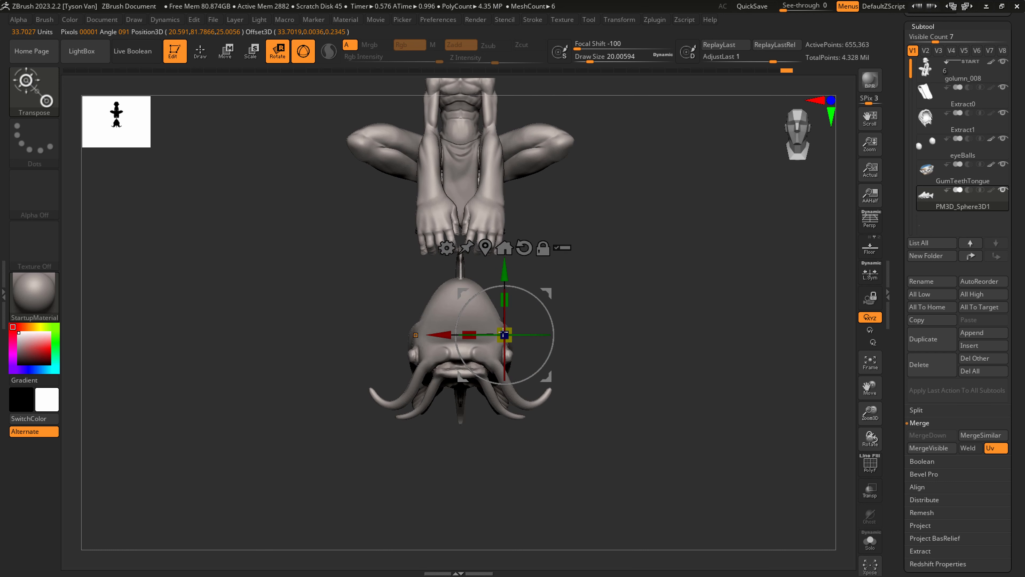
click(485, 245)
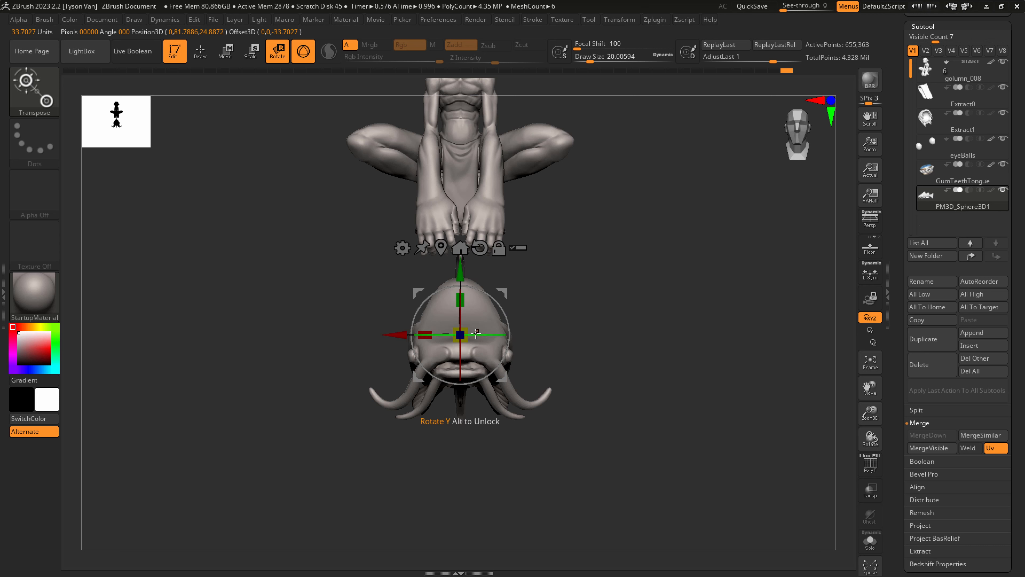
Rotate the fish about the Y axis to lie crosswise and move it up beneath the crouching creature.
drag(474, 336, 558, 343)
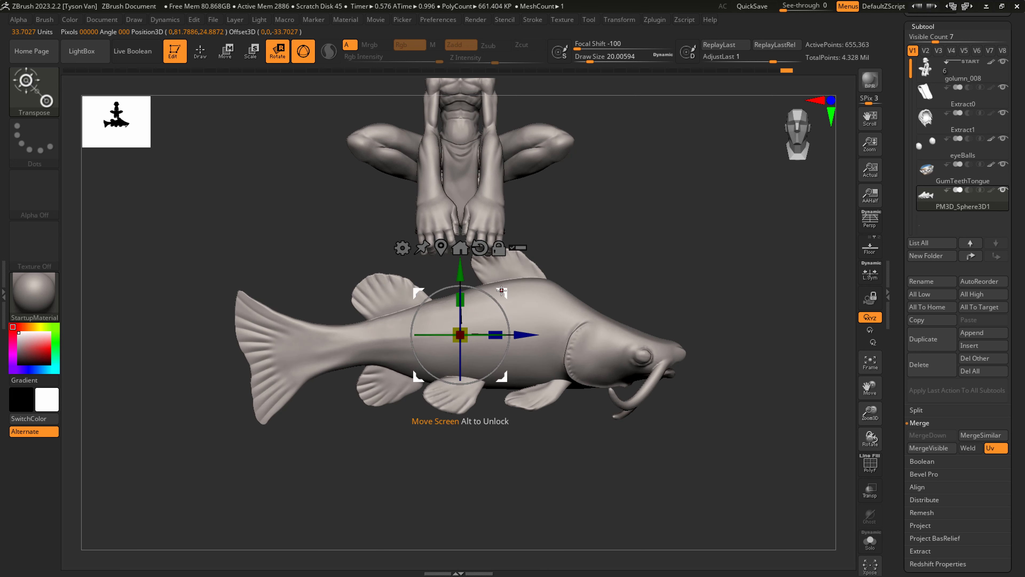
drag(501, 291, 518, 203)
shift+right_drag(535, 245, 501, 242)
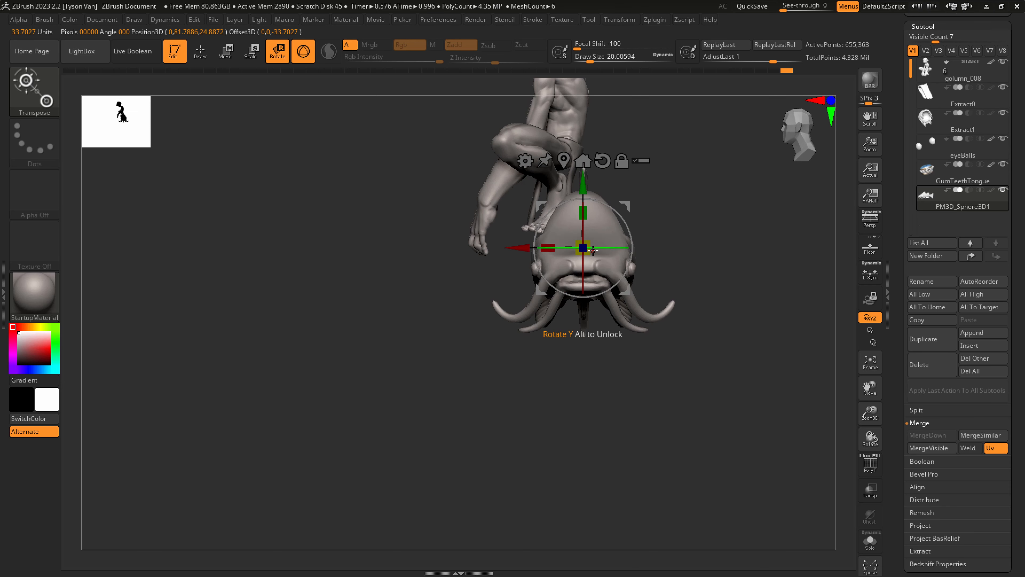
drag(593, 251, 524, 240)
shift+right_drag(524, 239, 608, 193)
Scale the fish down to about the width of the creature's spread knees and position it under its hands.
drag(538, 275, 523, 258)
drag(489, 208, 494, 207)
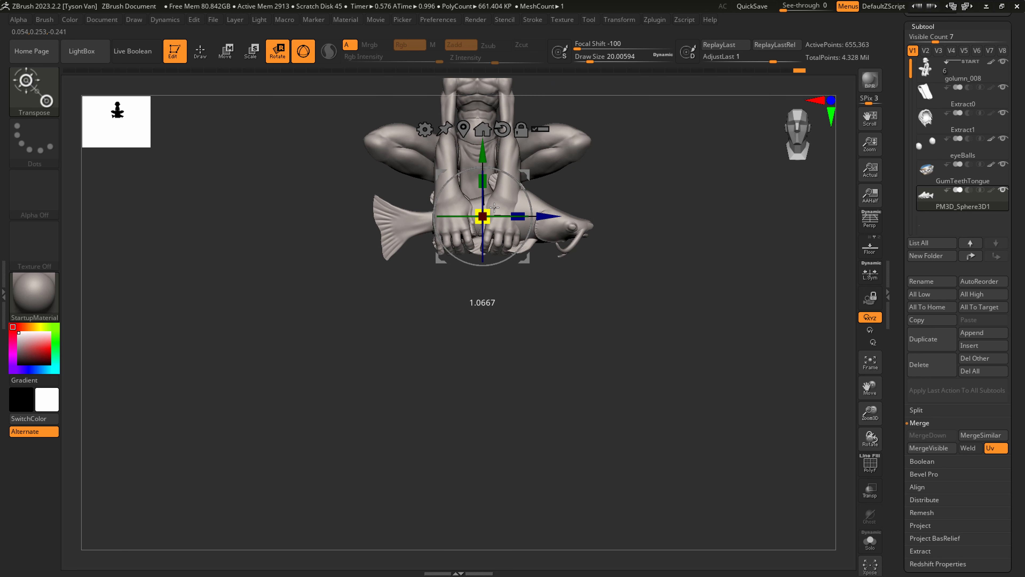
drag(528, 176, 524, 175)
mouse_move(524, 175)
right_down()
mouse_move(444, 180)
mouse_move(519, 185)
right_up()
drag(502, 194, 530, 204)
Bend the fish's head and tail toward the creature's feet with the SnakeHook brush at a draw size of about 372.
mouse_move(530, 204)
right_down()
mouse_move(596, 207)
mouse_move(526, 226)
mouse_move(473, 309)
mouse_move(447, 307)
mouse_move(440, 330)
right_up()
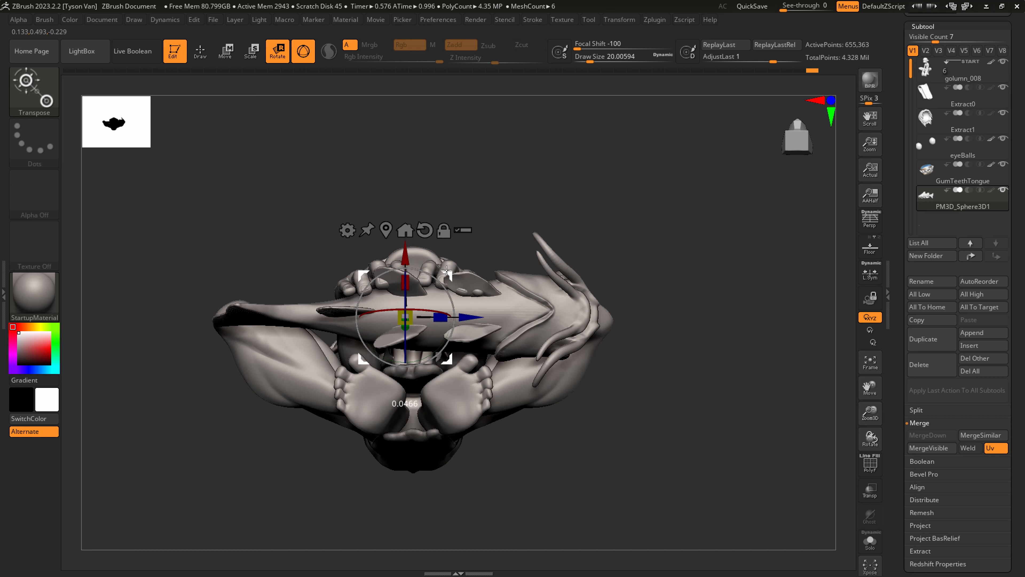
key(q)
key(b)
key(s)
key(h)
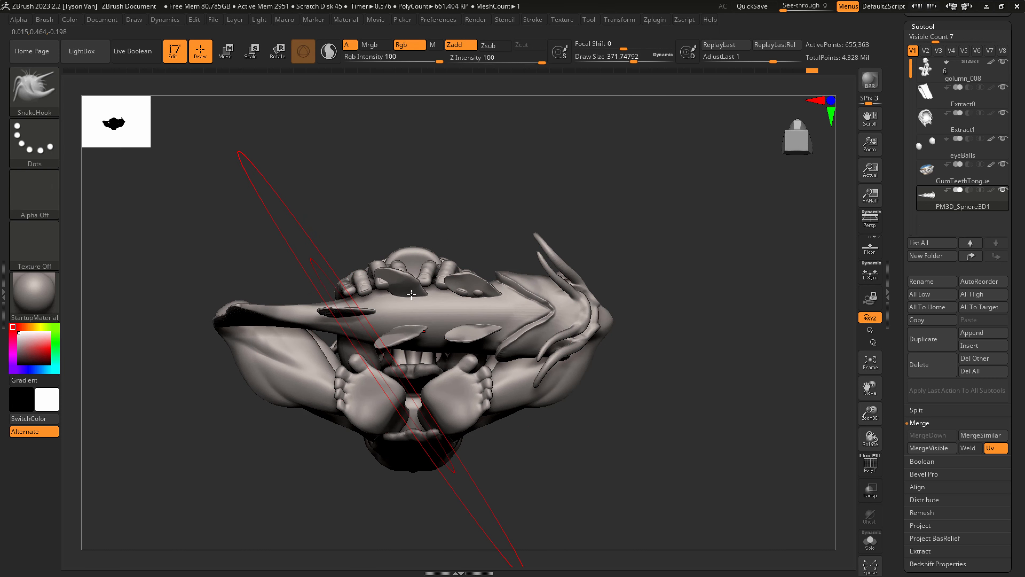
right_drag(412, 304, 482, 308)
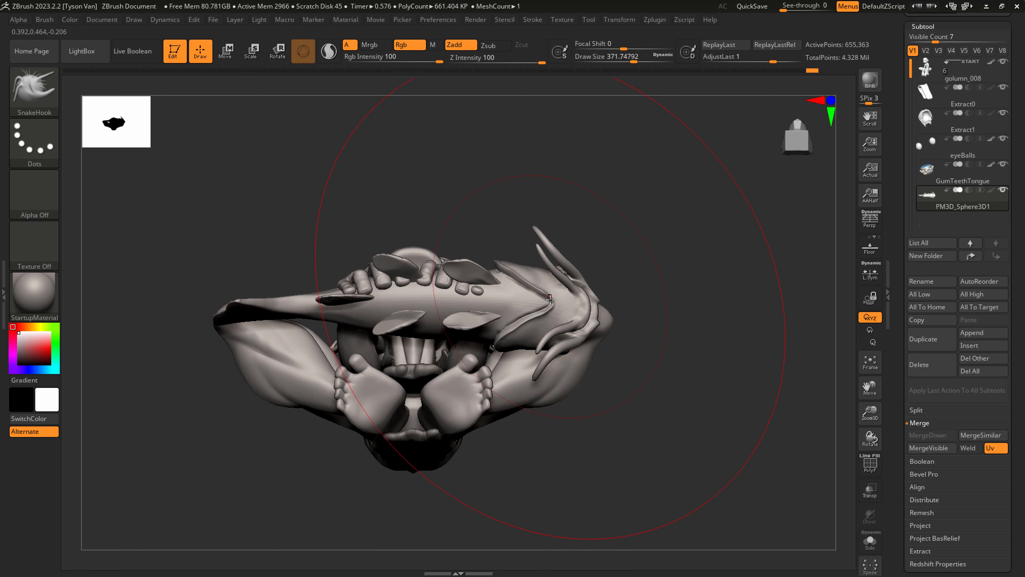
drag(549, 298, 553, 314)
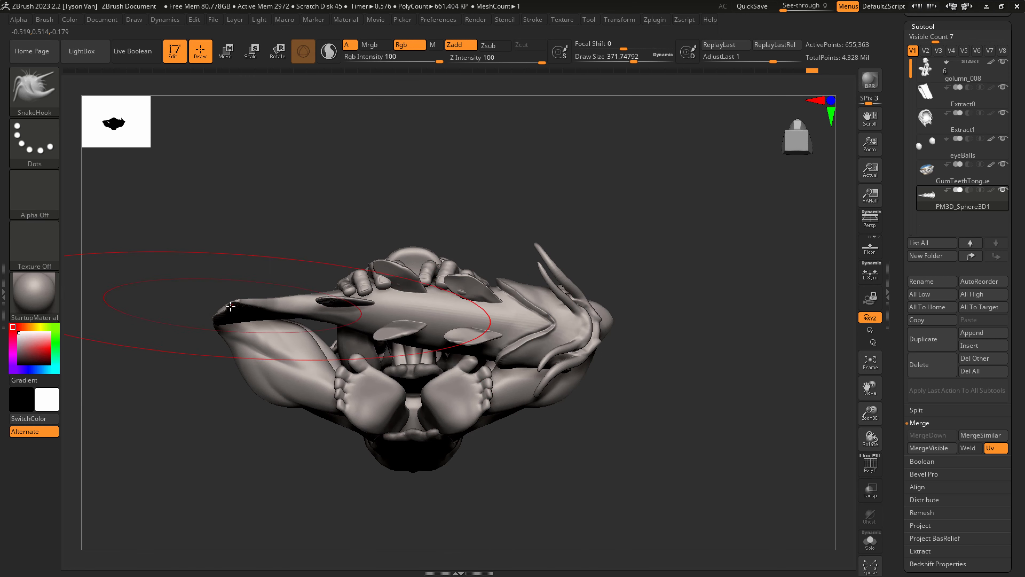
drag(230, 306, 236, 339)
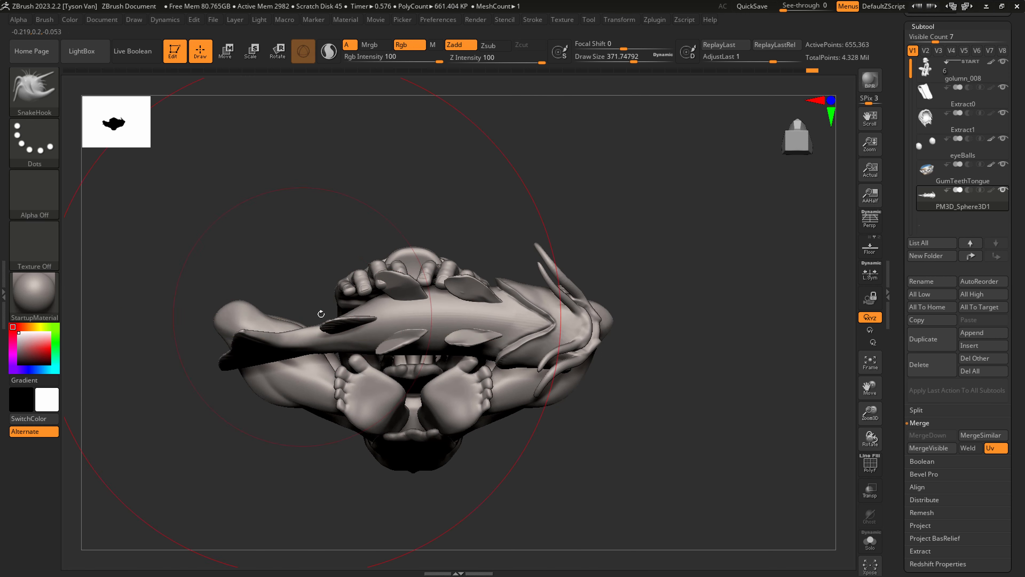
Arch the narrow part of the tail with SnakeHook at a draw size of about 145.
key(s)
drag(317, 340, 296, 341)
drag(314, 342, 314, 336)
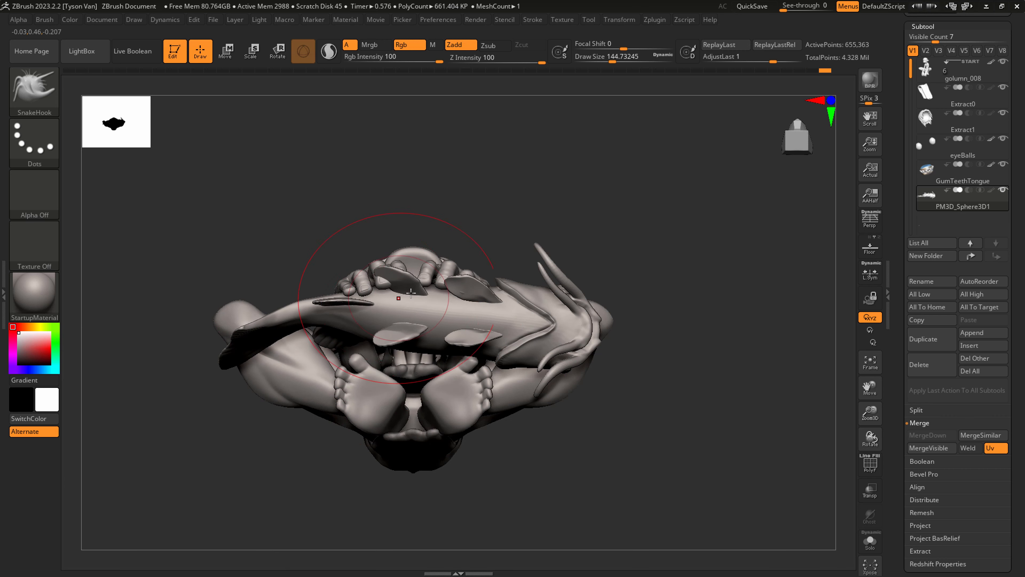
Pull the belly, head and tail fin downward from the front with SnakeHook at a draw size of about 251.
mouse_move(411, 292)
right_down()
mouse_move(432, 430)
mouse_move(401, 321)
mouse_move(468, 351)
mouse_move(467, 360)
right_up()
key(s)
mouse_move(404, 328)
mouse_down()
mouse_move(417, 328)
mouse_move(394, 288)
mouse_up()
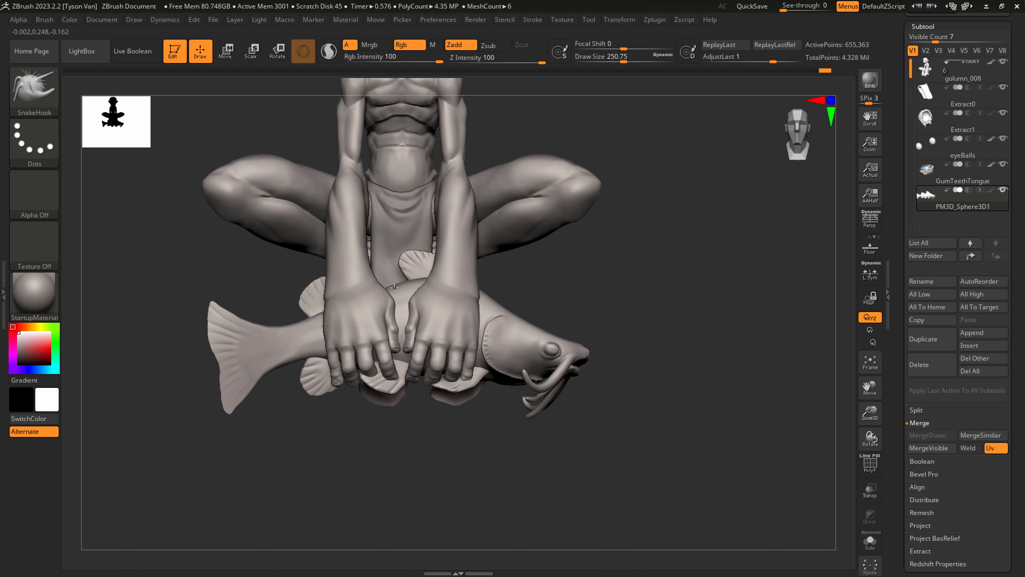
drag(399, 357, 395, 389)
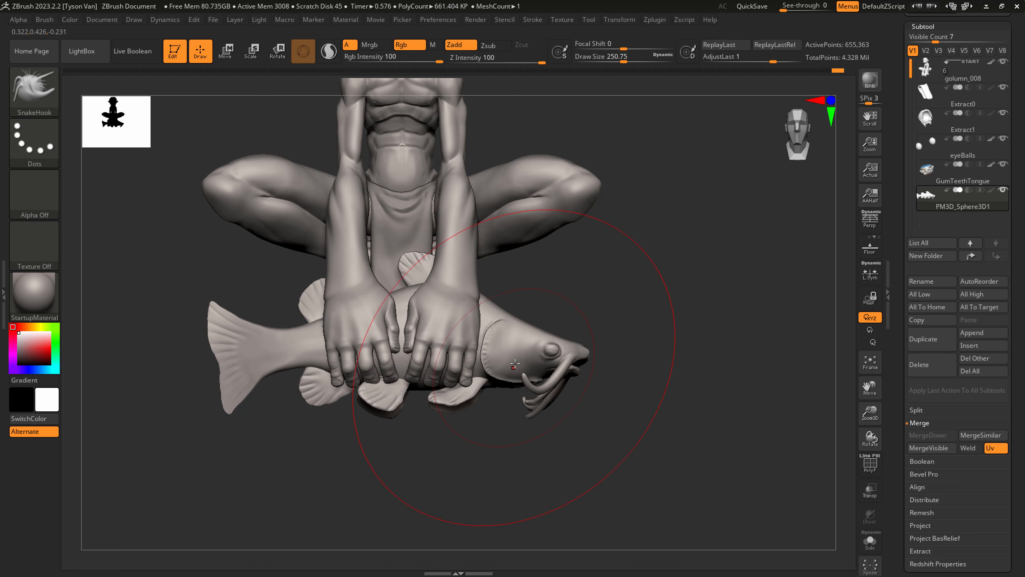
drag(515, 364, 512, 370)
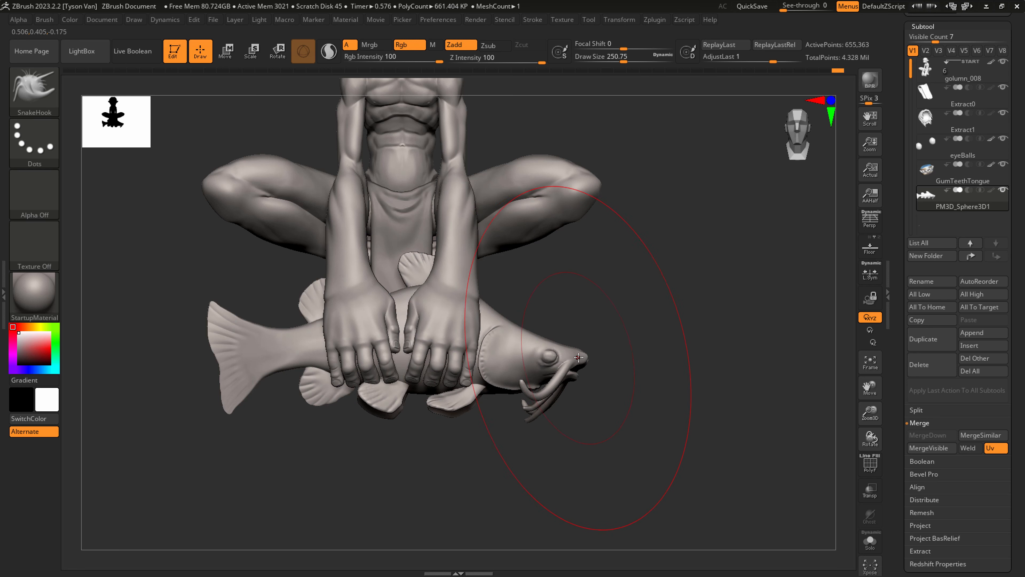
drag(578, 357, 586, 358)
mouse_move(242, 339)
mouse_down()
mouse_move(259, 381)
mouse_move(266, 374)
mouse_up()
Reshape the fish's back and head from the side with SnakeHook at draw sizes of about 94 and 145.
key(s)
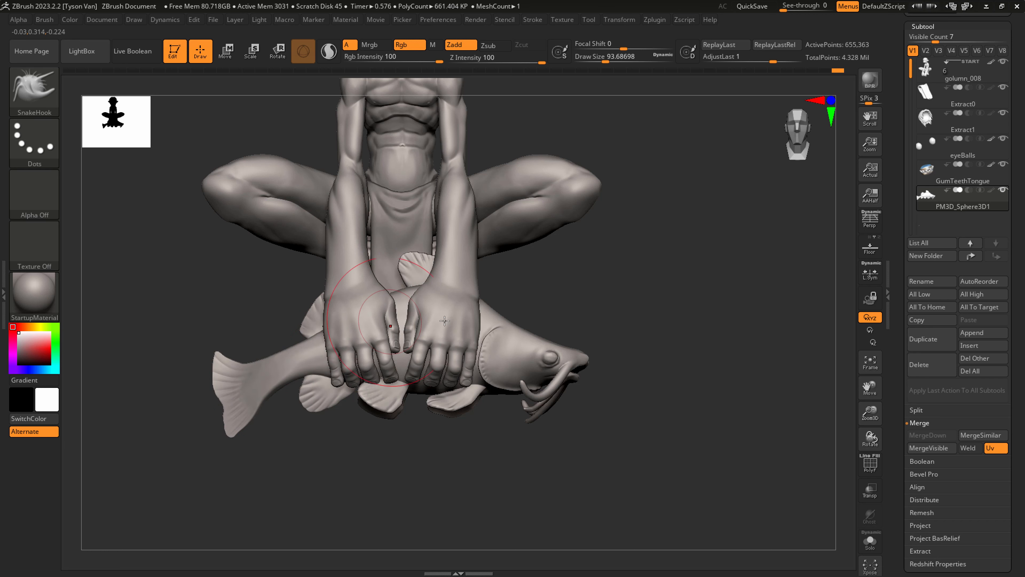
mouse_move(526, 389)
right_down()
mouse_move(553, 337)
mouse_move(544, 328)
right_up()
key(s)
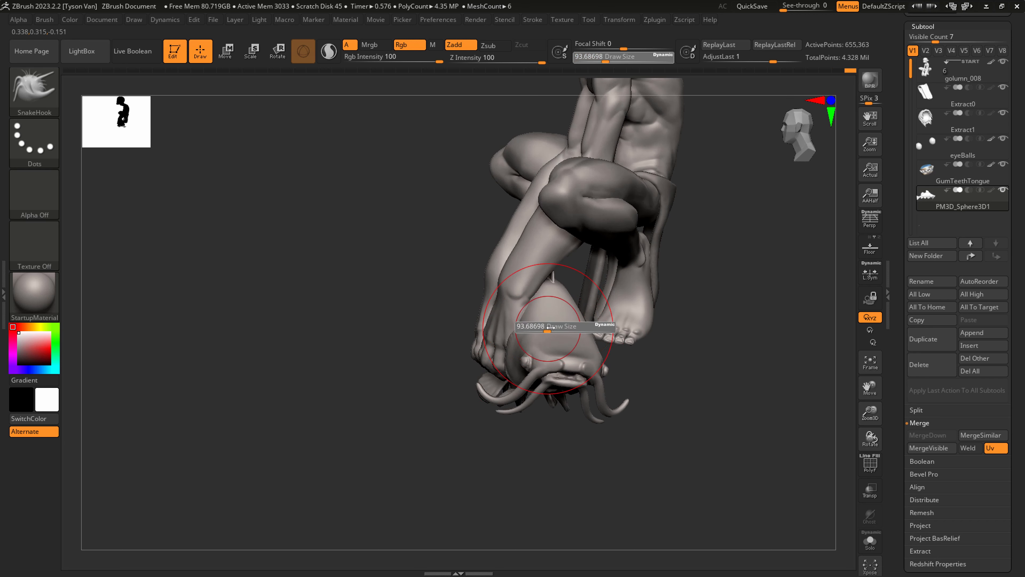
drag(547, 328, 552, 288)
key(s)
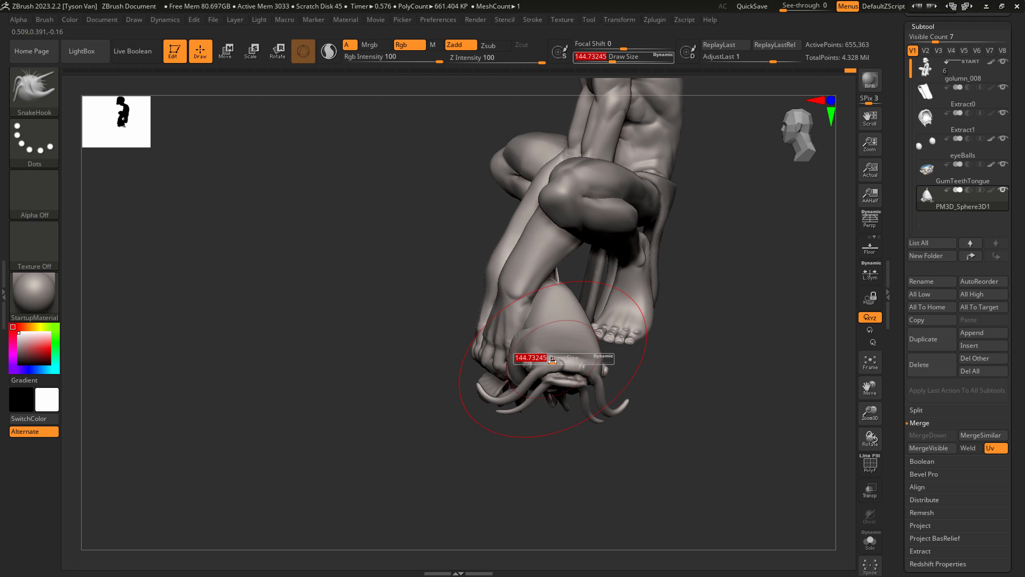
mouse_move(551, 358)
mouse_down()
mouse_move(571, 358)
mouse_move(573, 373)
mouse_up()
Adjust the tail's shape with SnakeHook, varying the draw size between about 74 and 251.
shift+right_drag(573, 374, 621, 372)
key(s)
drag(490, 391, 473, 390)
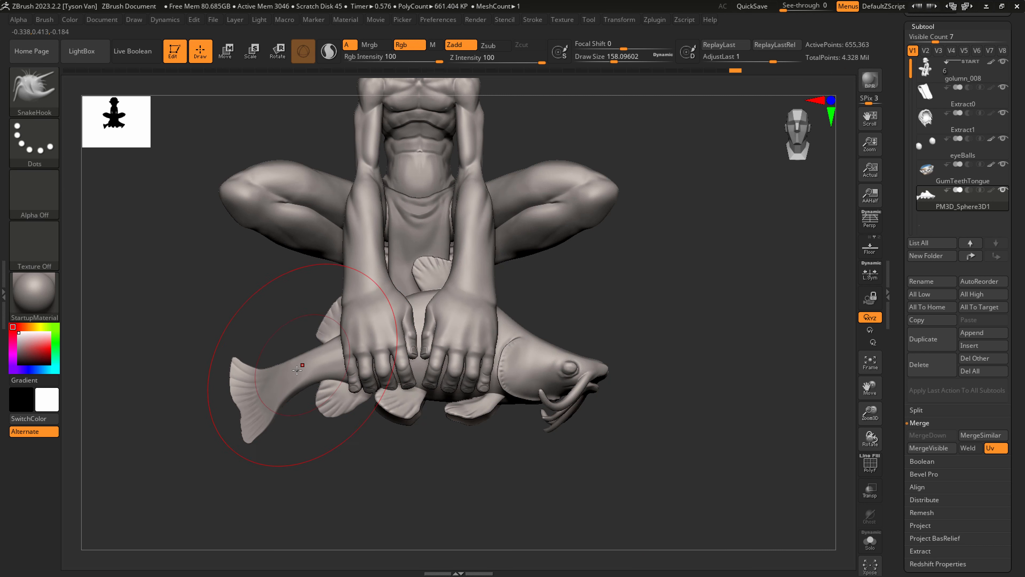
key(s)
drag(297, 369, 242, 362)
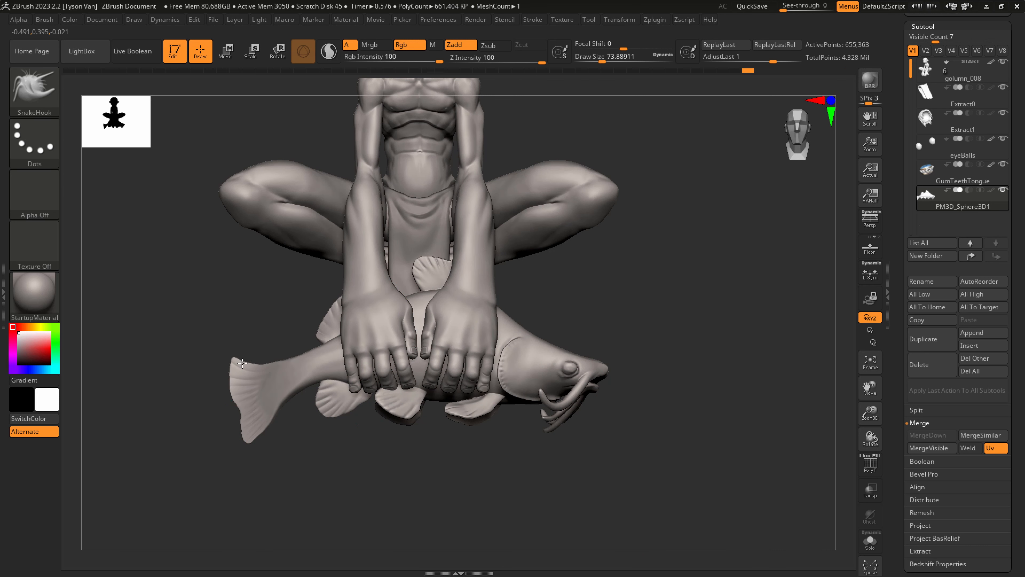
mouse_move(268, 409)
right_down()
mouse_move(341, 387)
mouse_move(286, 372)
right_up()
key(s)
drag(285, 372, 283, 386)
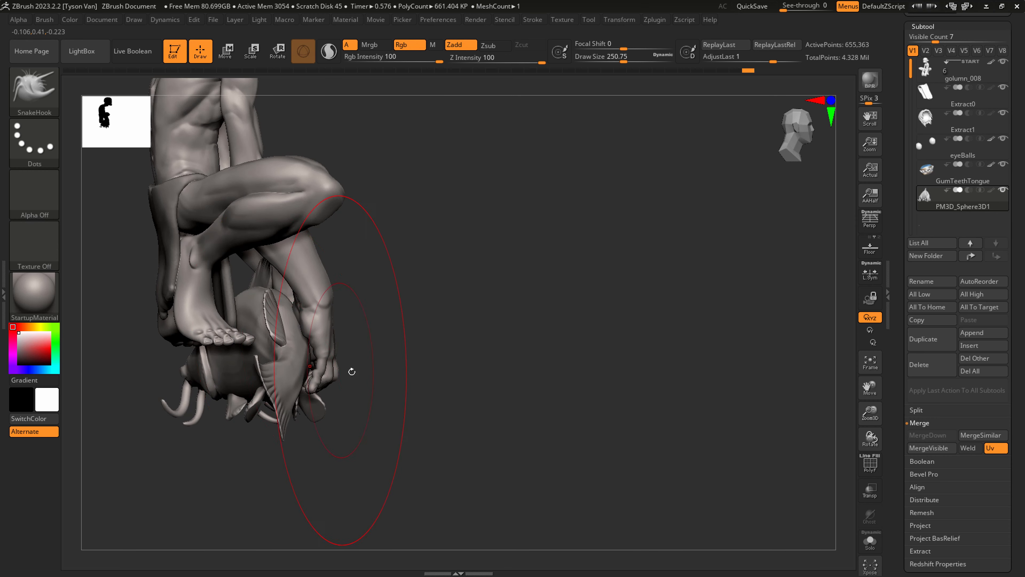
Refine the tail's sideways curve beside the creature's hand with SnakeHook at a draw size of about 136.
mouse_move(350, 371)
right_down()
mouse_move(337, 375)
mouse_move(346, 374)
right_up()
key(s)
mouse_move(340, 373)
mouse_down()
mouse_move(308, 371)
mouse_move(282, 386)
mouse_up()
right_drag(278, 387, 313, 394)
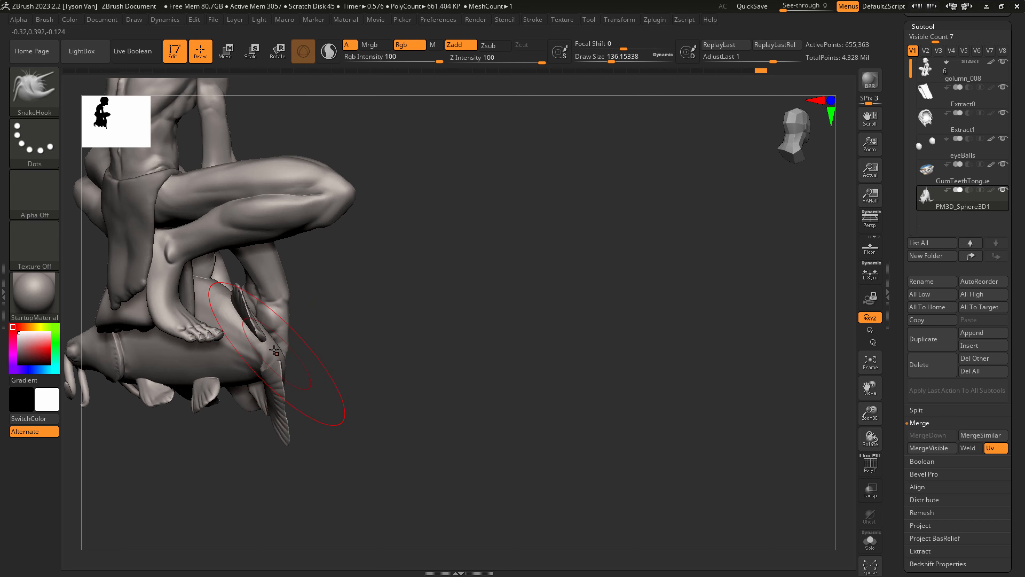
drag(247, 346, 240, 359)
Refine the fish's mouth with SnakeHook and deepen its crease with DamStandard at a draw size of about 27.
mouse_move(244, 358)
right_down()
mouse_move(509, 398)
mouse_move(418, 356)
mouse_move(480, 389)
mouse_move(491, 416)
mouse_move(483, 404)
right_up()
ctrl+right_drag(483, 404, 496, 430)
key(s)
mouse_move(497, 430)
mouse_down()
mouse_move(455, 428)
mouse_move(464, 409)
mouse_up()
key(s)
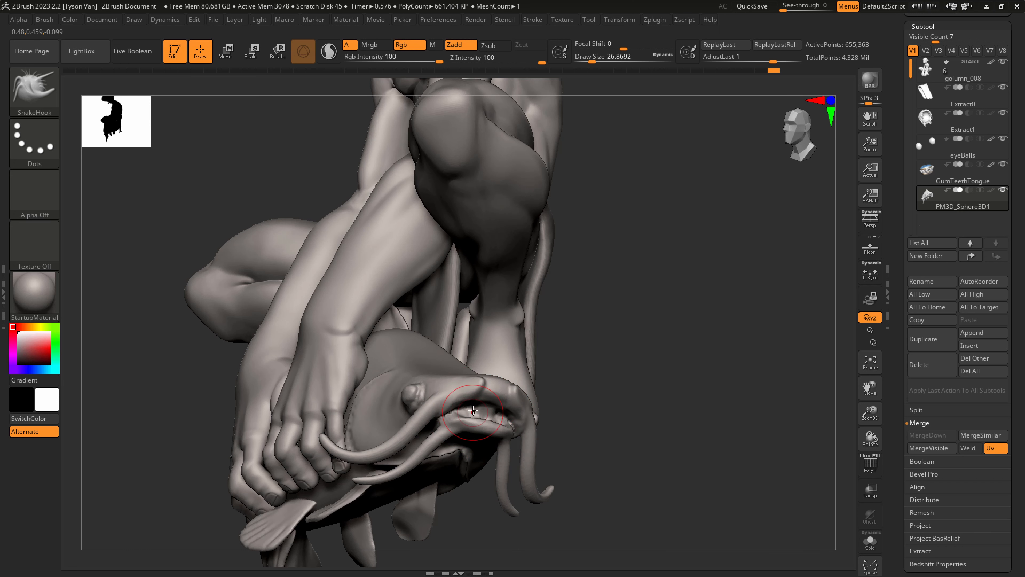
key(b)
key(d)
key(s)
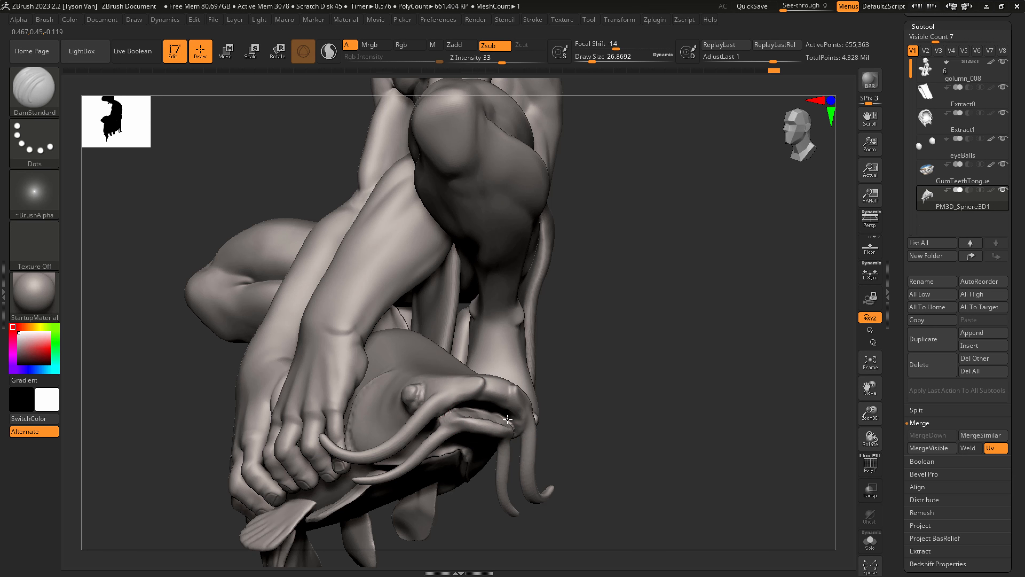
Reposition the two lower fins beneath the creature's fingers with SnakeHook at a draw size of about 116.
ctrl+right_drag(459, 405, 447, 390)
right_drag(447, 390, 587, 455)
mouse_move(456, 428)
right_down()
mouse_move(454, 321)
mouse_move(444, 412)
right_up()
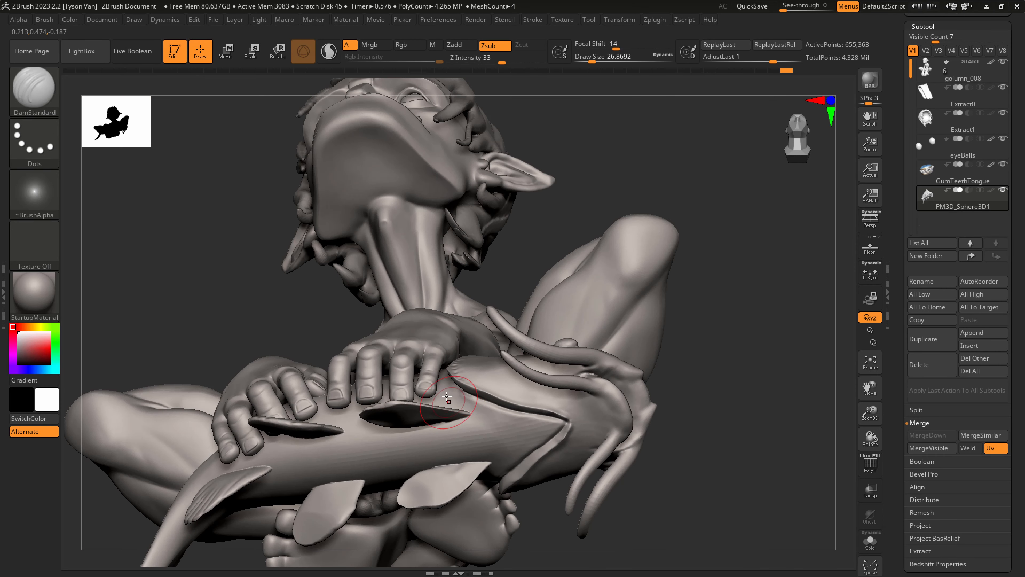
key(b)
key(s)
key(h)
key(s)
mouse_move(444, 412)
mouse_down()
mouse_move(455, 412)
mouse_move(443, 377)
mouse_up()
drag(370, 388, 379, 377)
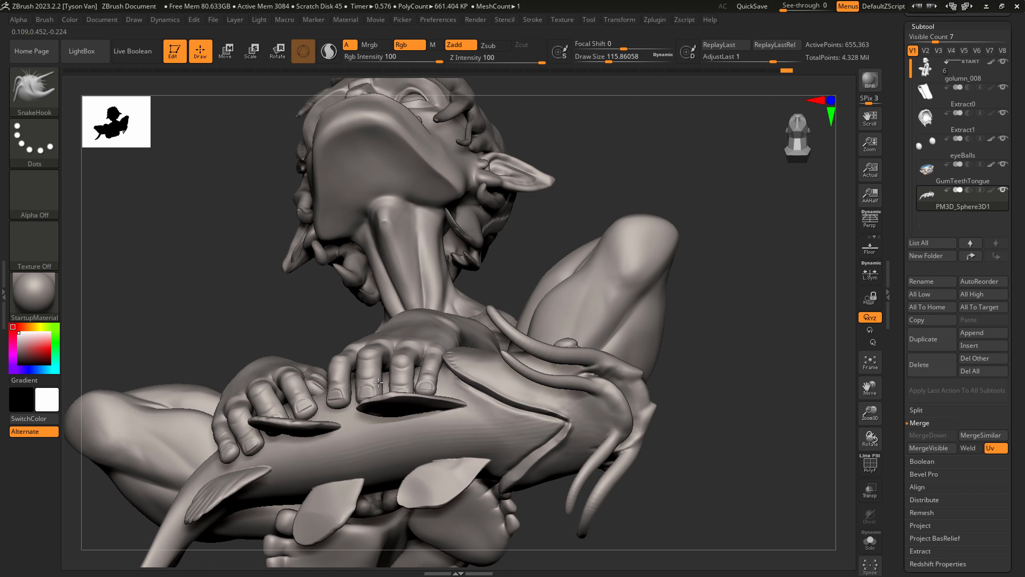
drag(288, 412, 284, 400)
Adjust the lower fins from the front with SnakeHook at a draw size of about 39.
mouse_move(404, 381)
right_down()
mouse_move(405, 452)
mouse_move(404, 438)
mouse_move(434, 424)
right_up()
key(s)
drag(404, 406, 390, 406)
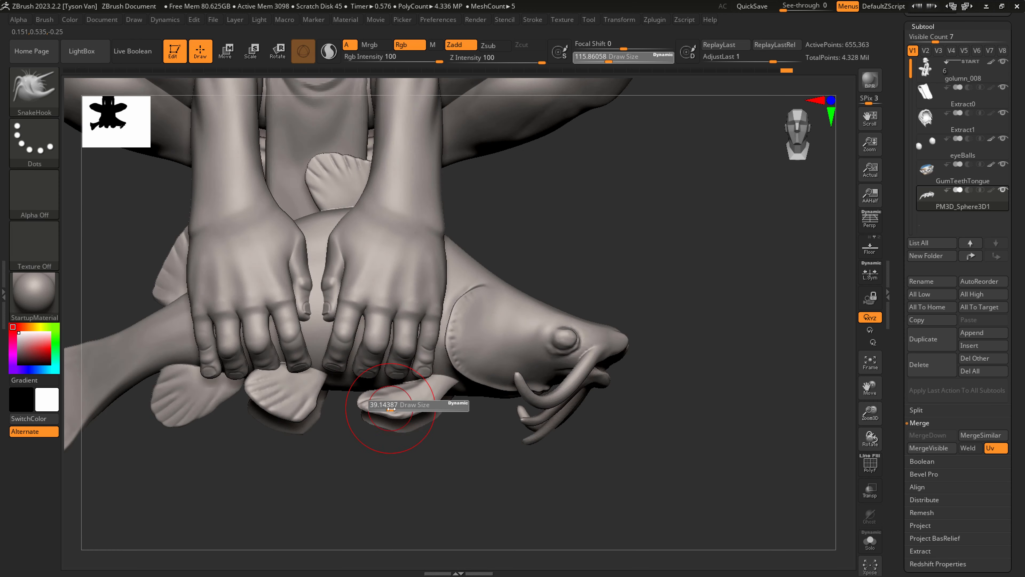
mouse_move(419, 426)
ctrl+right_down()
mouse_move(390, 370)
mouse_move(378, 391)
mouse_move(351, 346)
ctrl+right_up()
key(s)
drag(349, 346, 358, 357)
Save the tool as a new version named golumn_009.ztl in the 1_z folder.
mouse_move(394, 348)
ctrl+right_down()
mouse_move(376, 301)
mouse_move(442, 394)
mouse_move(409, 397)
mouse_move(376, 381)
ctrl+right_up()
alt+right_drag(632, 322, 707, 337)
drag(1021, 93, 974, 139)
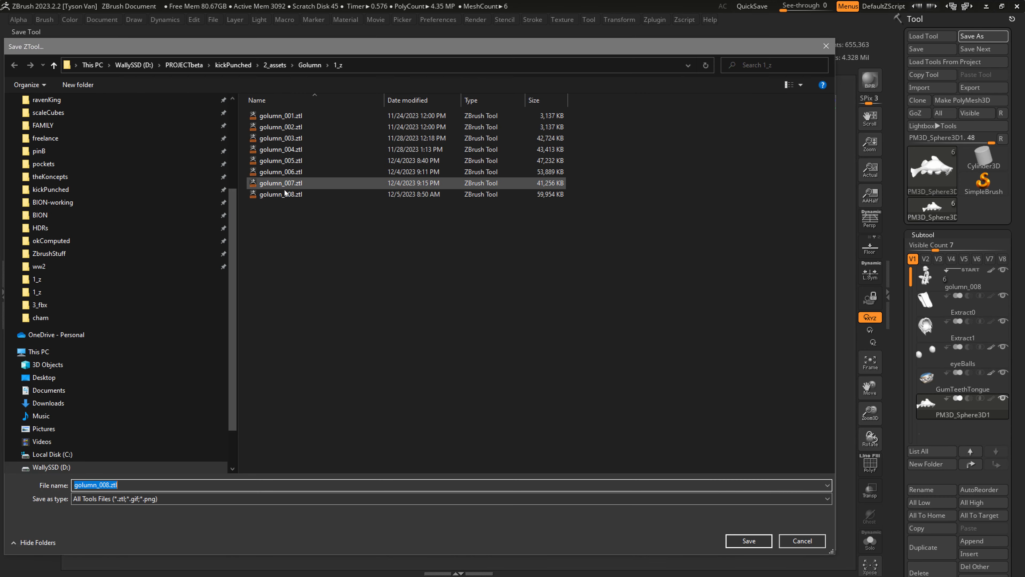
click(281, 196)
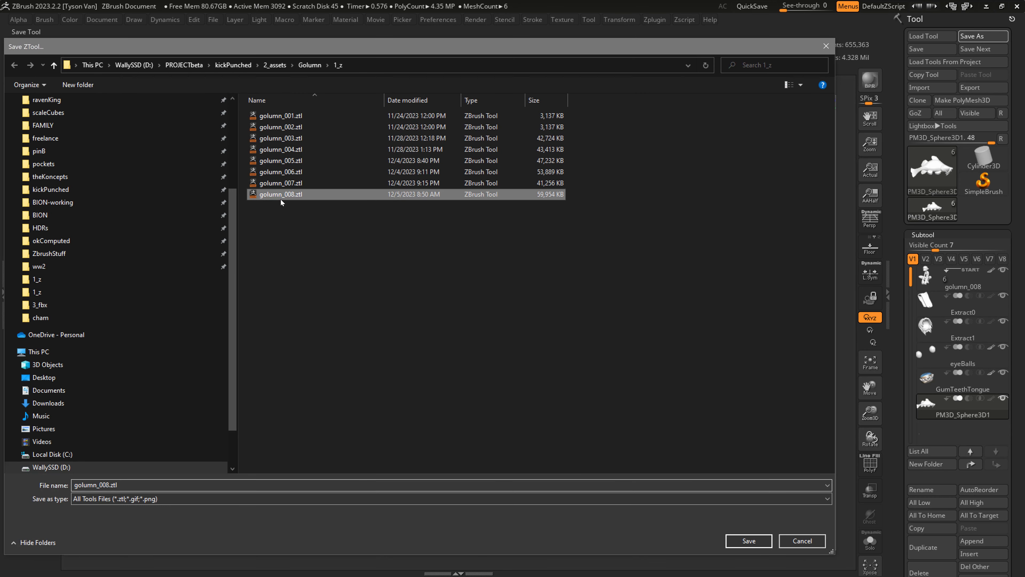
click(106, 485)
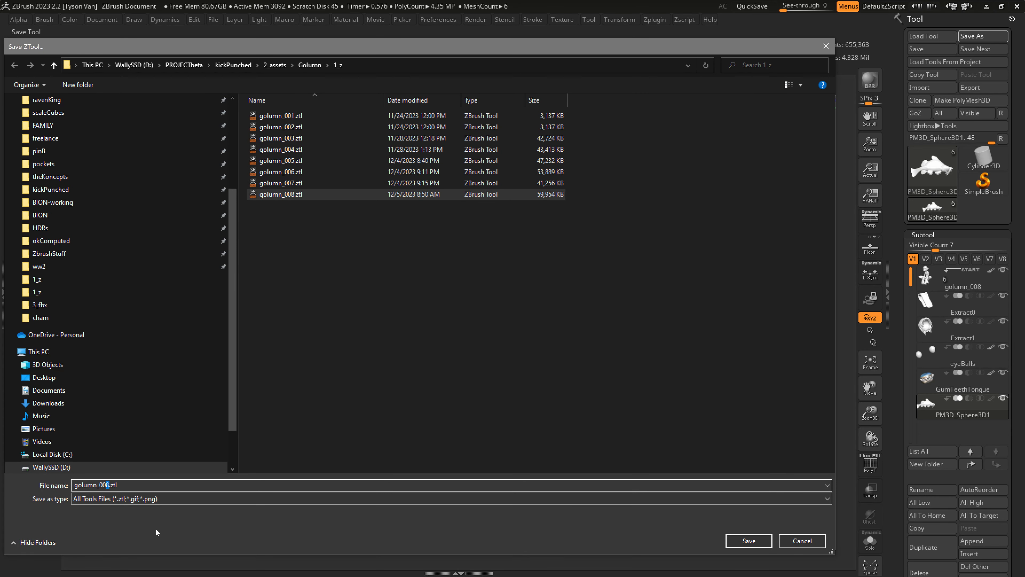
text(9)
key(Return)
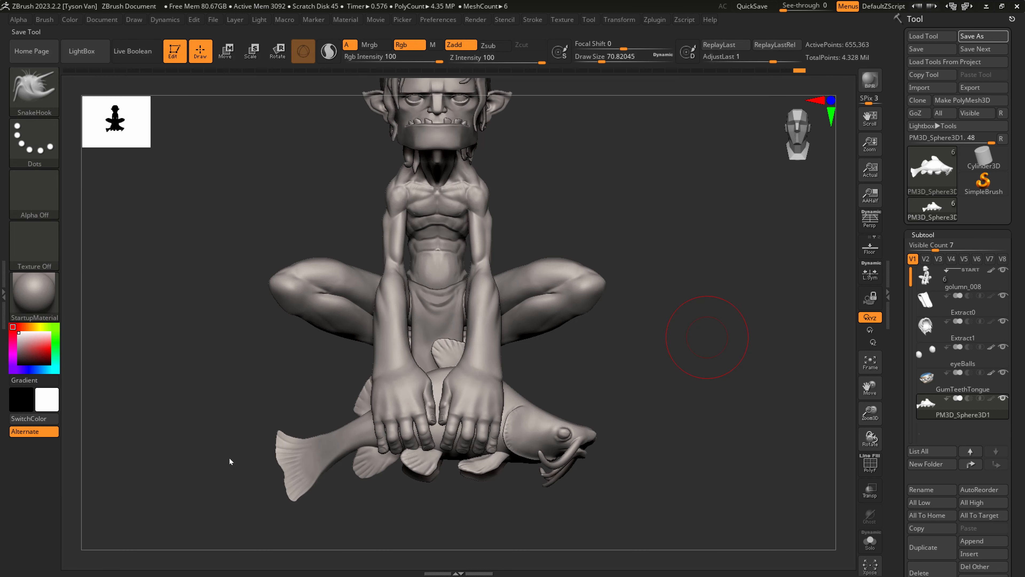
Append a Cylinder3D subtool as a pedestal and ready it for scaling.
click(978, 541)
click(727, 360)
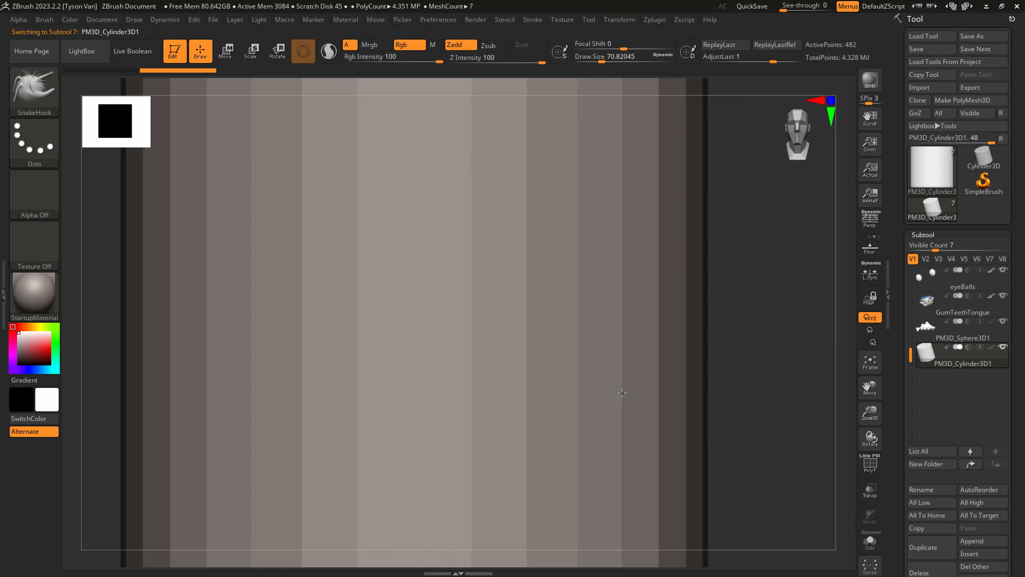
ctrl+right_drag(622, 392, 582, 291)
click(251, 52)
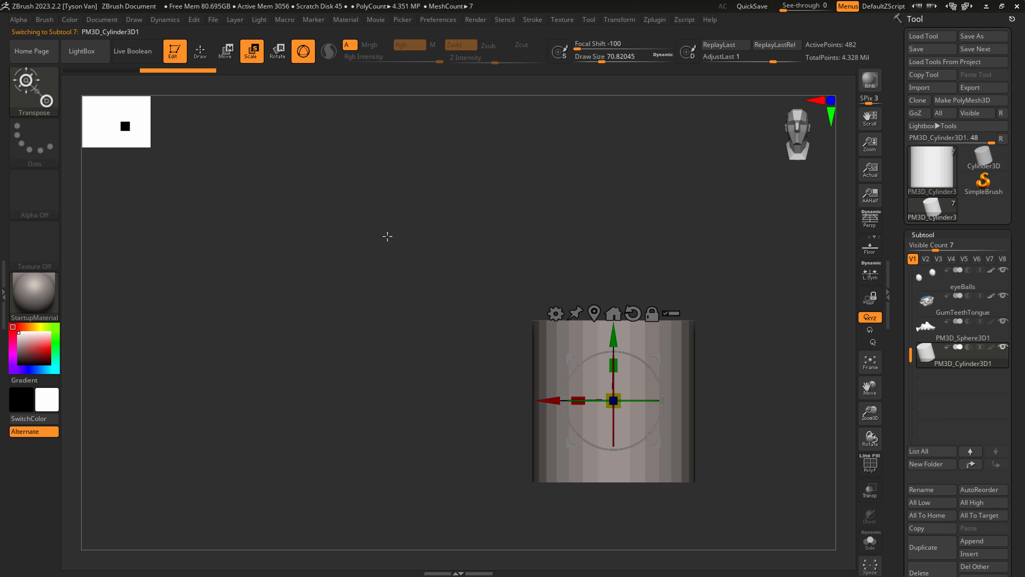
key(alt+Tab)
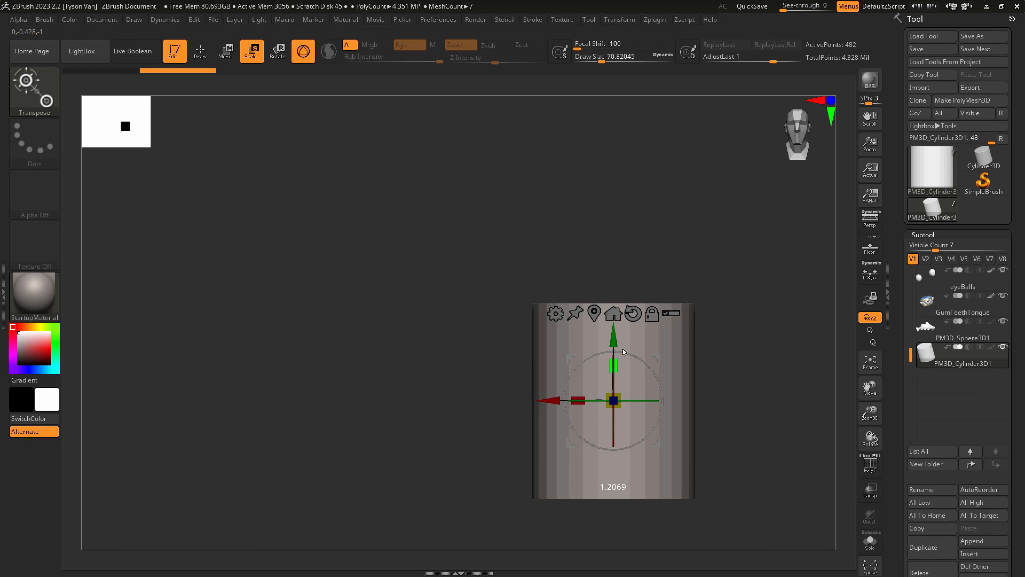
Scale and move the cylinder so its top sits directly beneath the creature's feet, behind the catfish.
drag(612, 400, 536, 390)
drag(613, 337, 614, 398)
right_drag(642, 396, 606, 386)
ctrl+right_drag(650, 438, 653, 485)
alt+right_drag(653, 484, 548, 430)
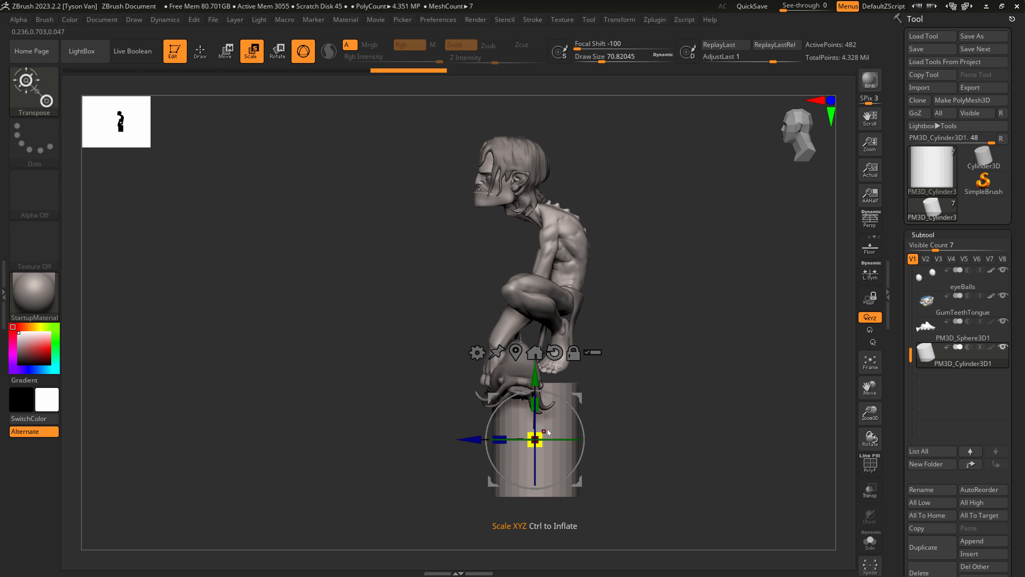
drag(541, 435, 564, 435)
drag(582, 395, 600, 391)
mouse_move(605, 396)
shift+right_down()
mouse_move(642, 388)
mouse_move(576, 390)
shift+right_up()
key(q)
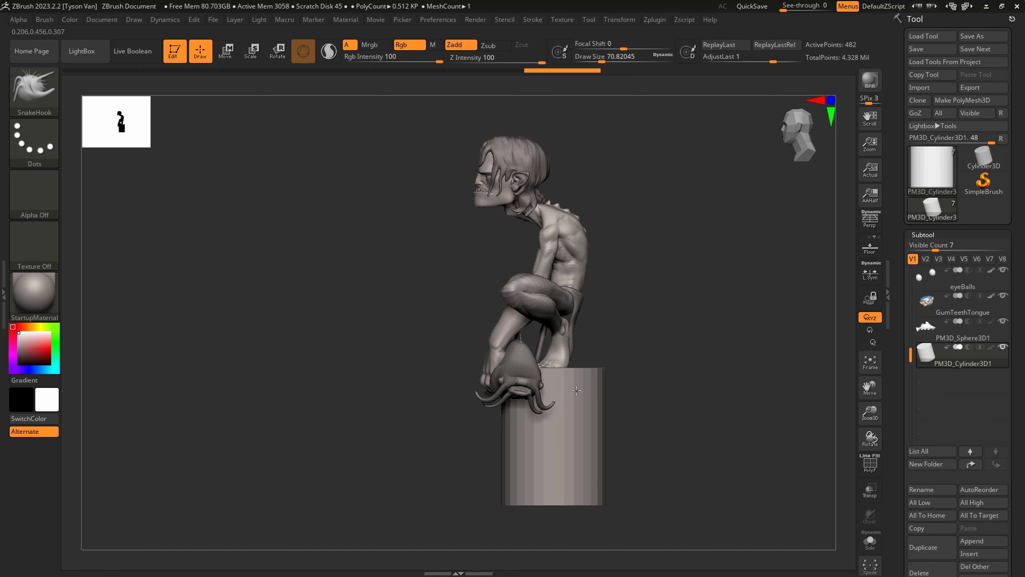
alt+right_drag(575, 347, 492, 361)
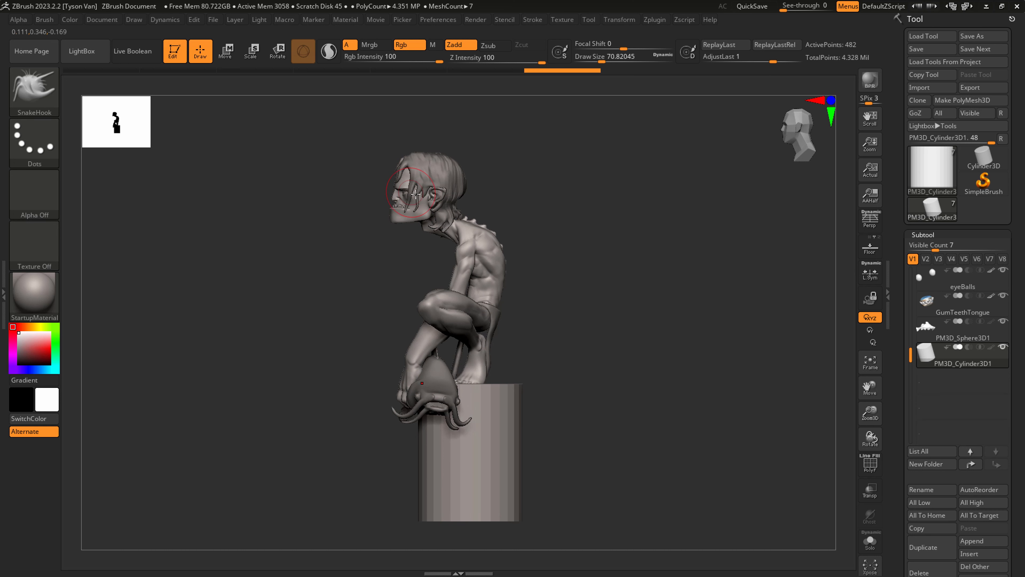
Switch the masking brush to MaskPen and test a rectangular mask over the rear half of the cylinder.
mouse_move(610, 129)
ctrl+mouse_down()
mouse_move(491, 436)
mouse_move(460, 375)
ctrl+mouse_up()
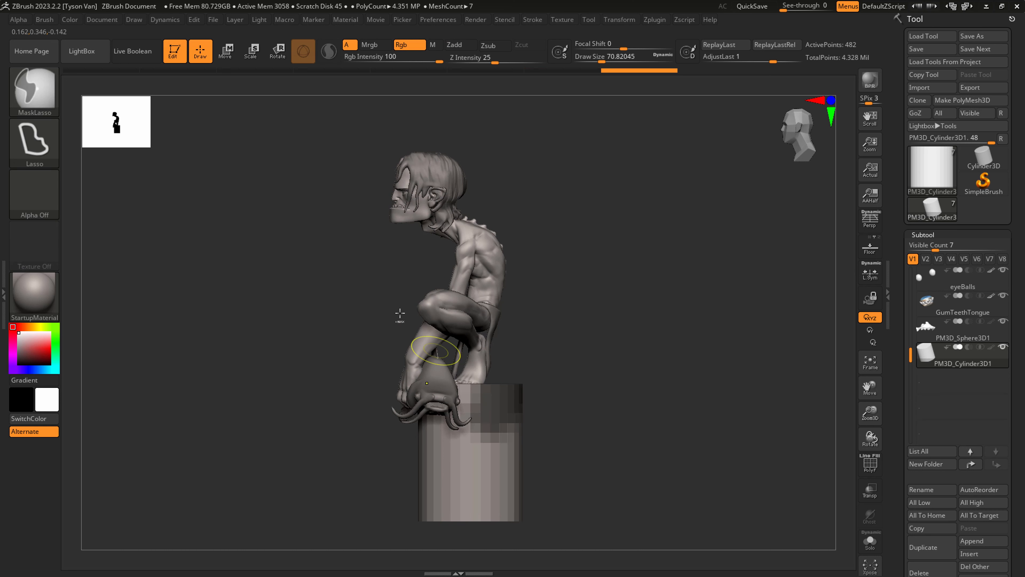
ctrl+drag(270, 222, 133, 153)
ctrl+click(37, 93)
ctrl+click(167, 104)
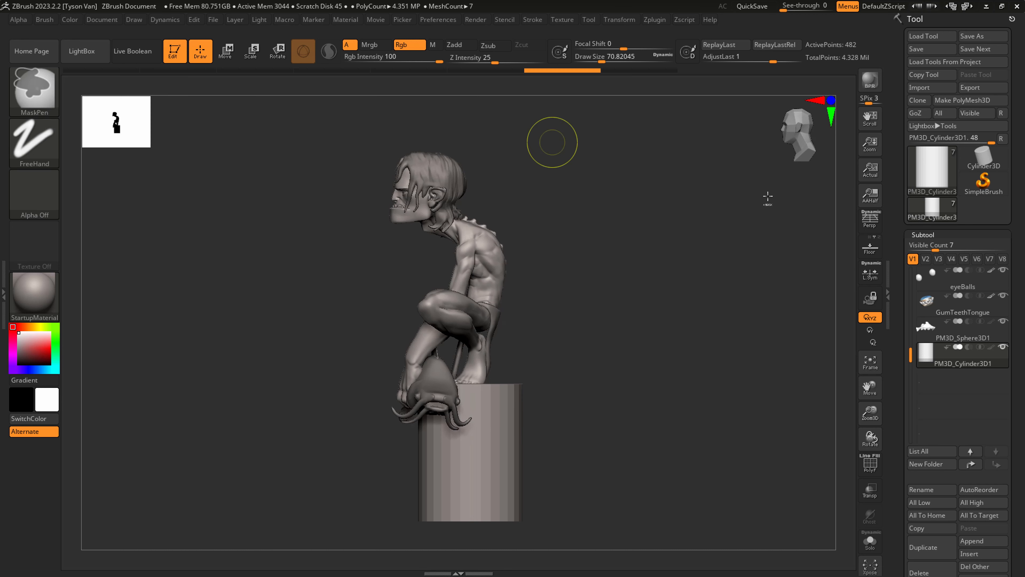
ctrl+drag(624, 114, 476, 508)
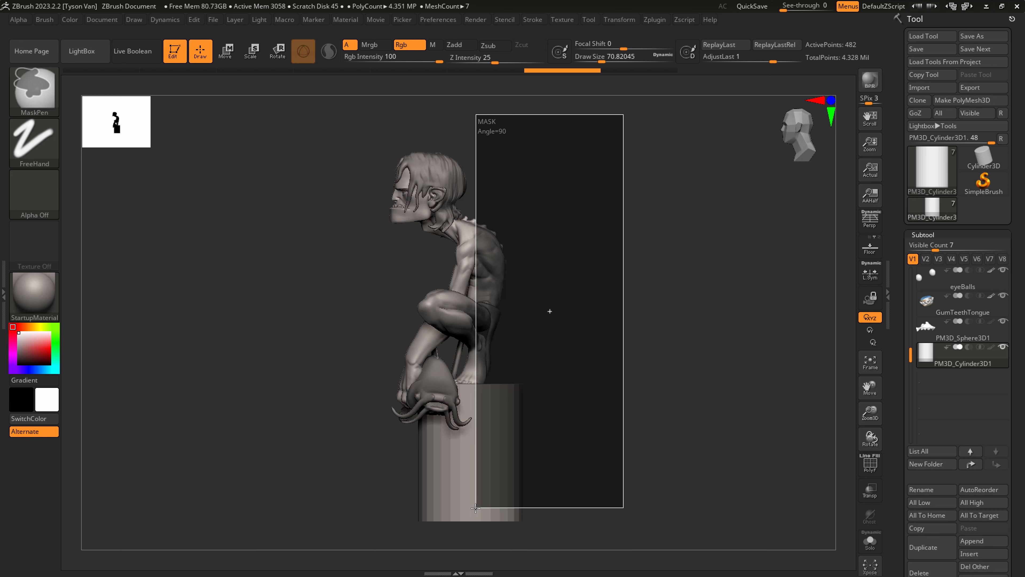
ctrl+drag(603, 498, 603, 499)
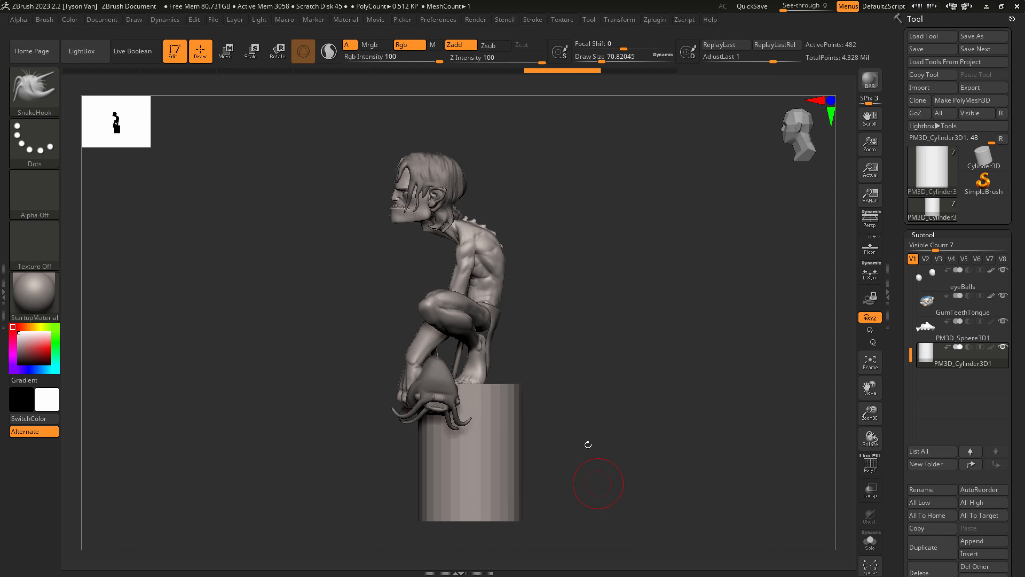
Mask the whole cylinder and rotate the creature and catfish together backward by about 5°.
click(288, 53)
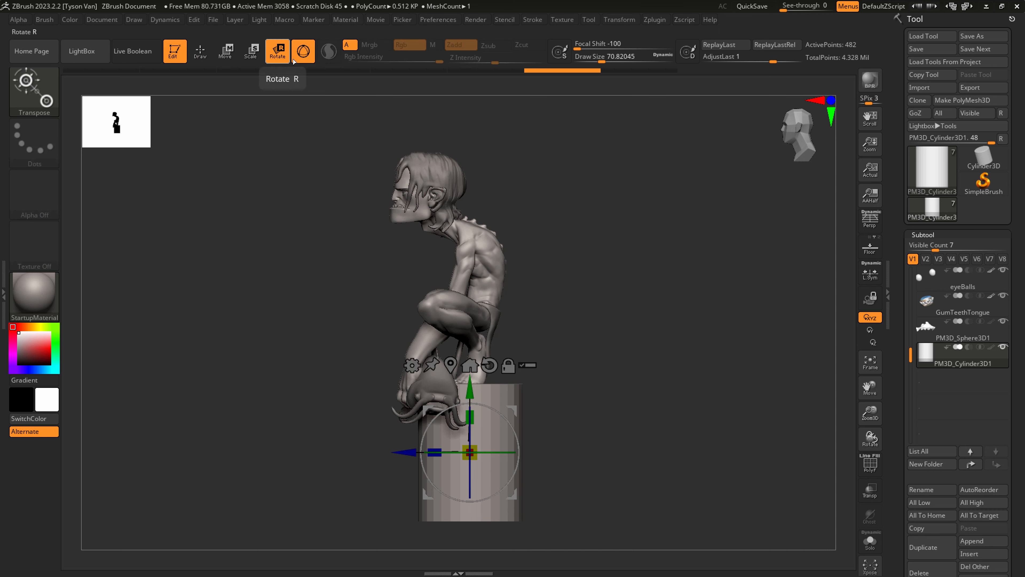
alt+drag(629, 411, 583, 346)
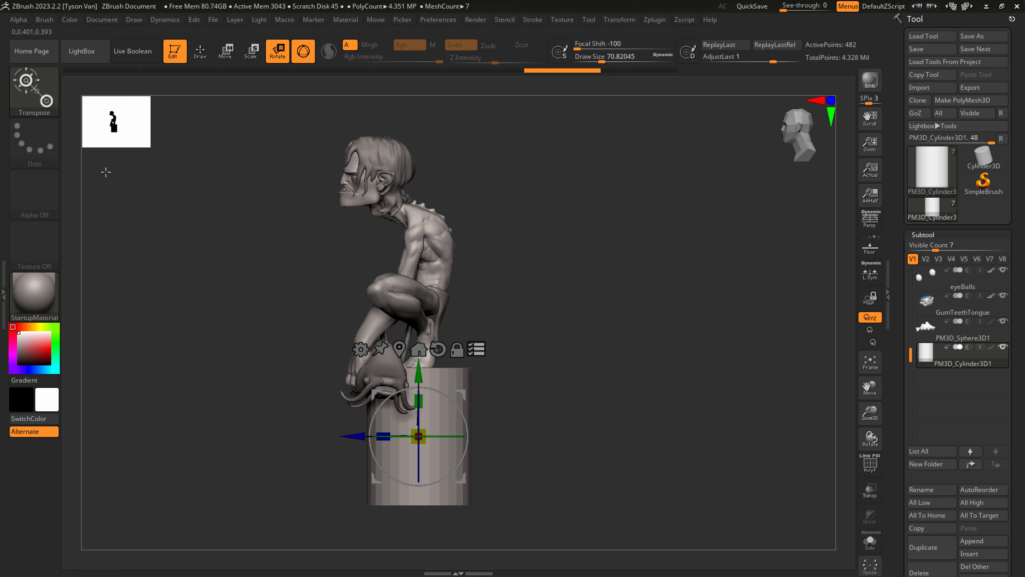
key(ctrl)
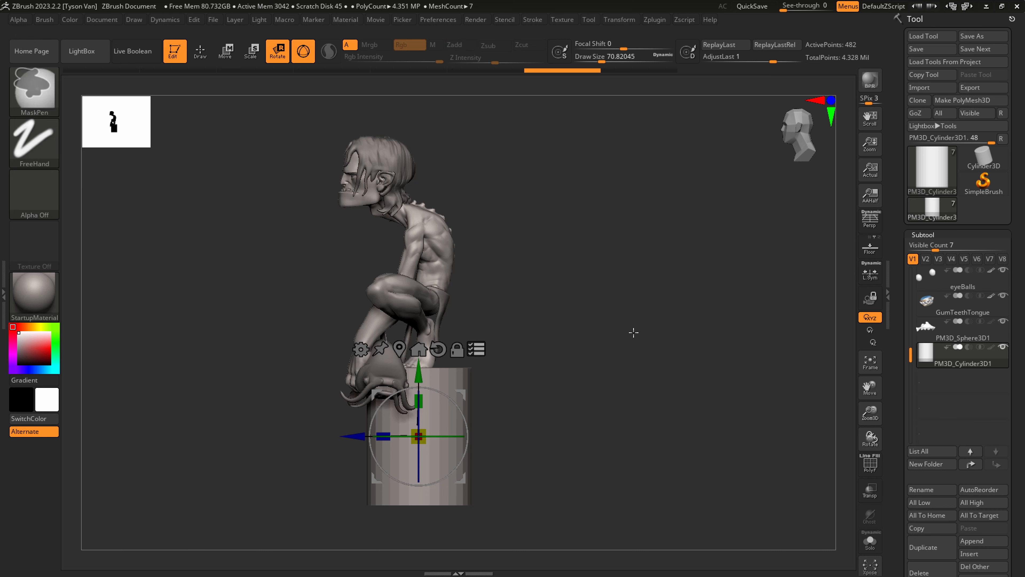
ctrl+drag(625, 239, 301, 562)
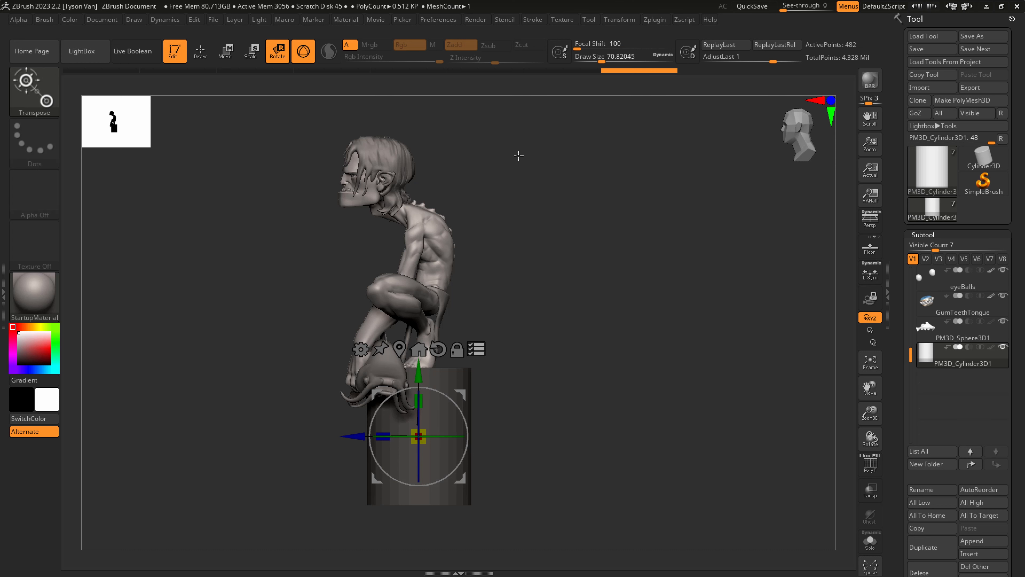
drag(911, 354, 912, 272)
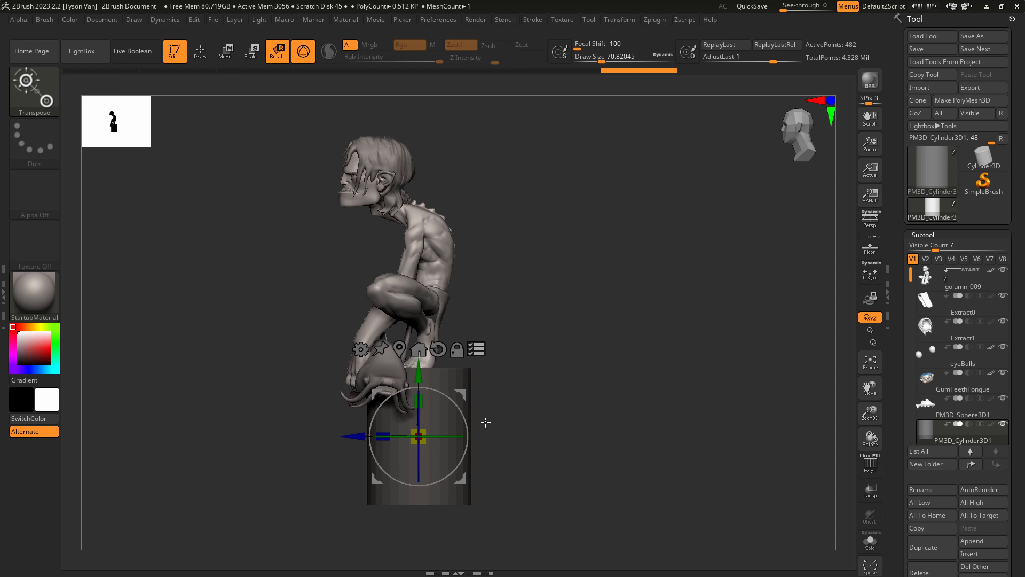
drag(429, 389, 437, 386)
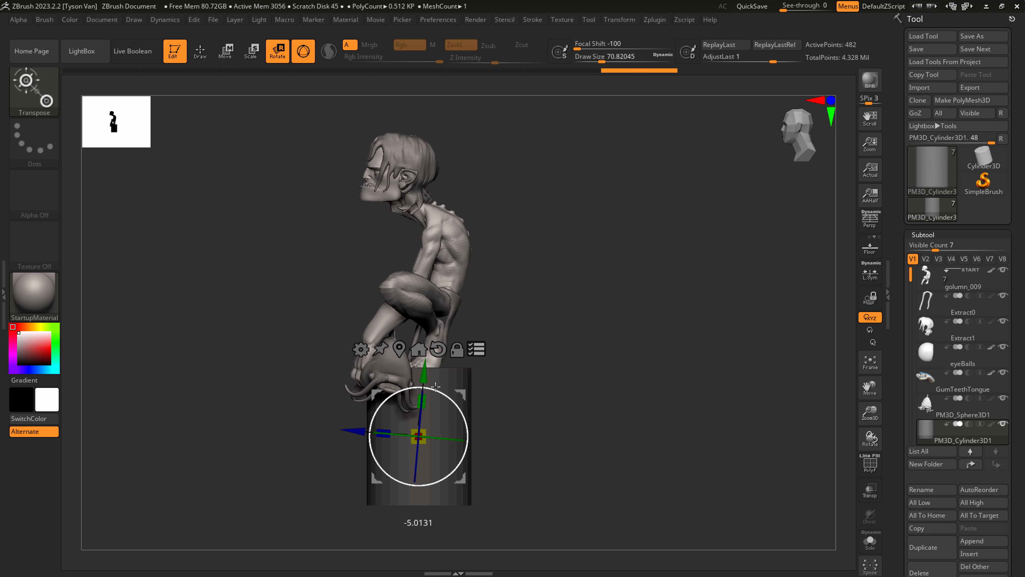
key(q)
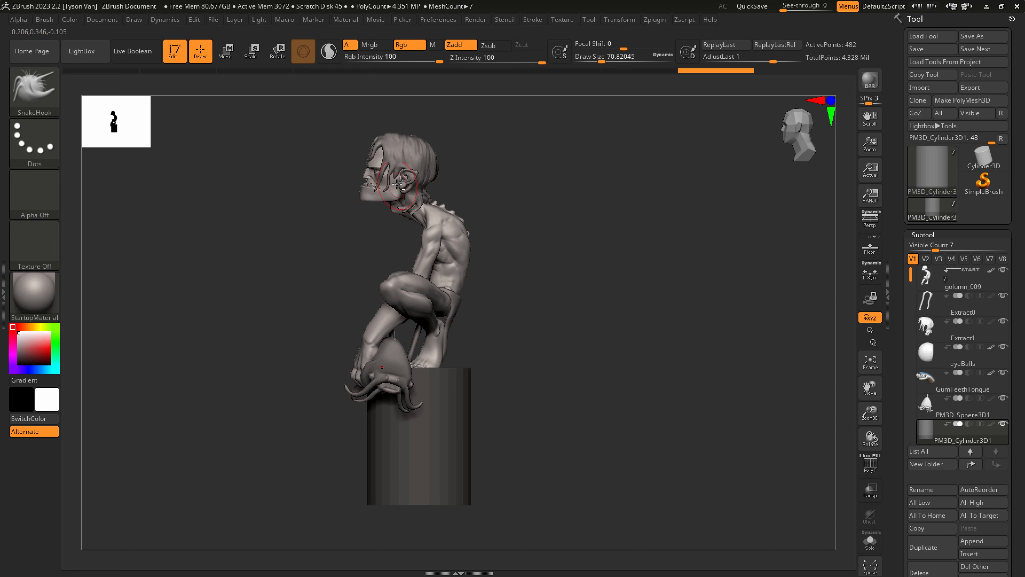
Examine the tilted creature's pose and balance on the pedestal from the side and front.
alt+right_drag(397, 184, 405, 252)
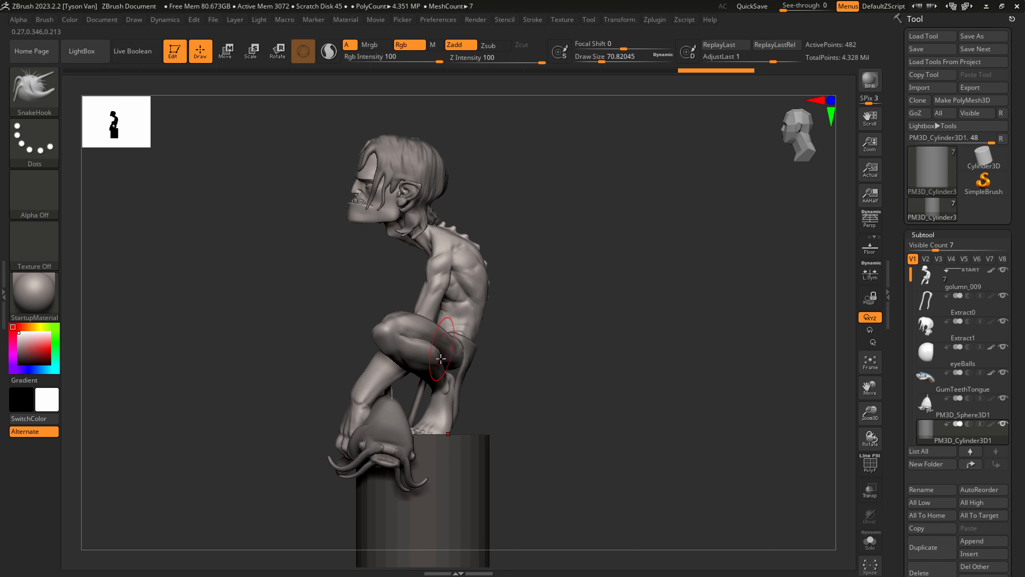
mouse_move(440, 358)
right_down()
mouse_move(485, 355)
mouse_move(452, 368)
mouse_move(421, 344)
right_up()
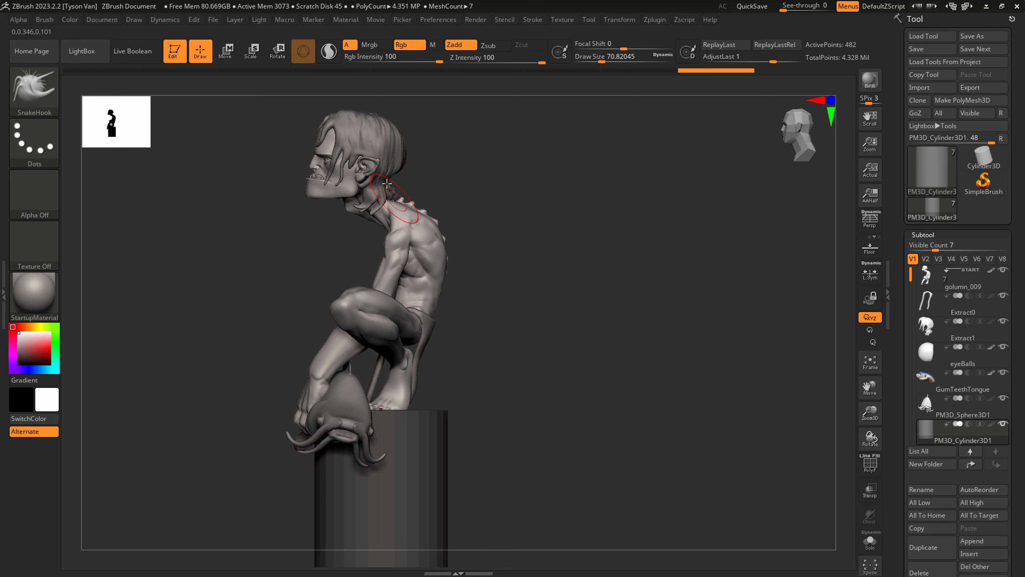
alt+right_drag(371, 152, 371, 181)
mouse_move(349, 214)
right_down()
mouse_move(357, 208)
mouse_move(340, 197)
right_up()
mouse_move(363, 258)
right_down()
mouse_move(419, 261)
mouse_move(341, 311)
mouse_move(359, 300)
right_up()
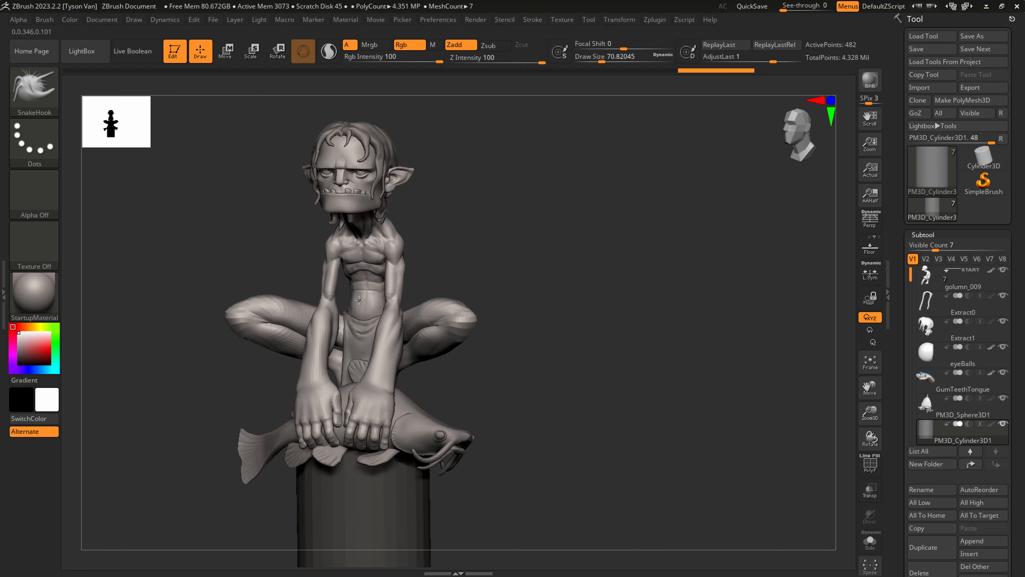
right_drag(416, 267, 328, 178)
mouse_move(389, 409)
alt+right_down()
mouse_move(341, 358)
mouse_move(355, 404)
mouse_move(322, 458)
mouse_move(375, 464)
alt+right_up()
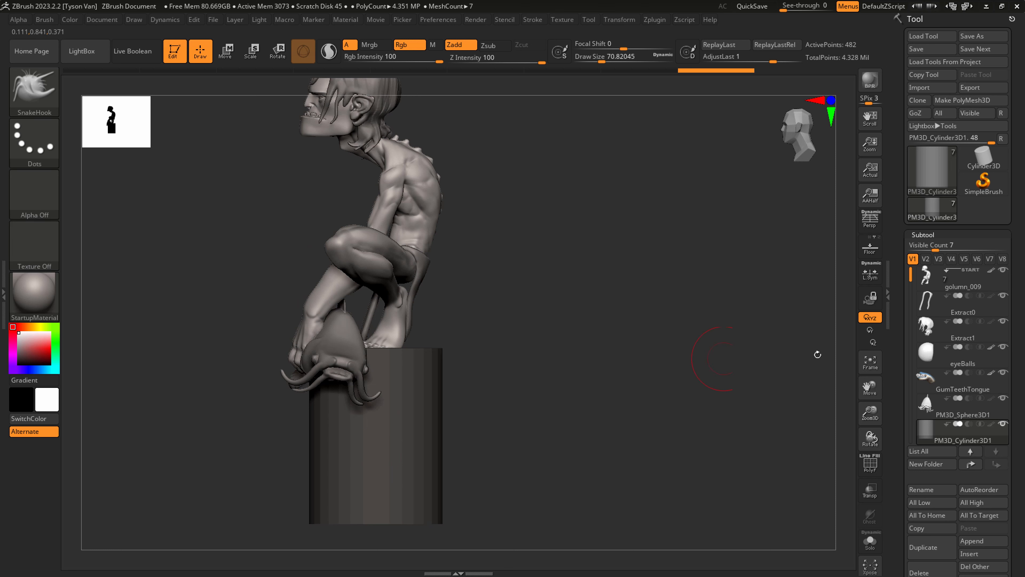
Clear the cylinder's mask, isolate the cylinder and display its polygon wireframe.
ctrl+click(677, 304)
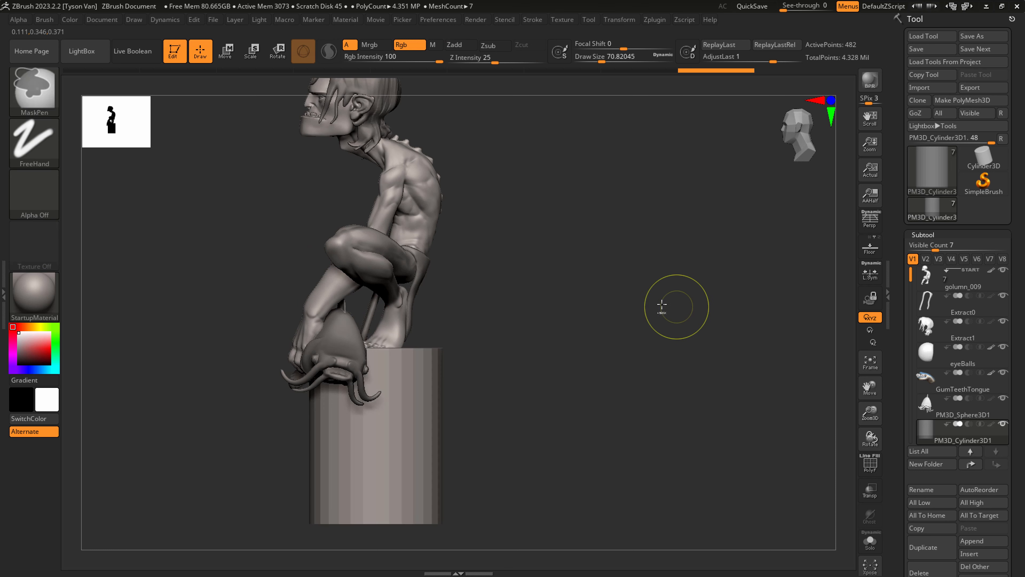
right_drag(412, 345, 290, 233)
click(869, 545)
key(shift+f)
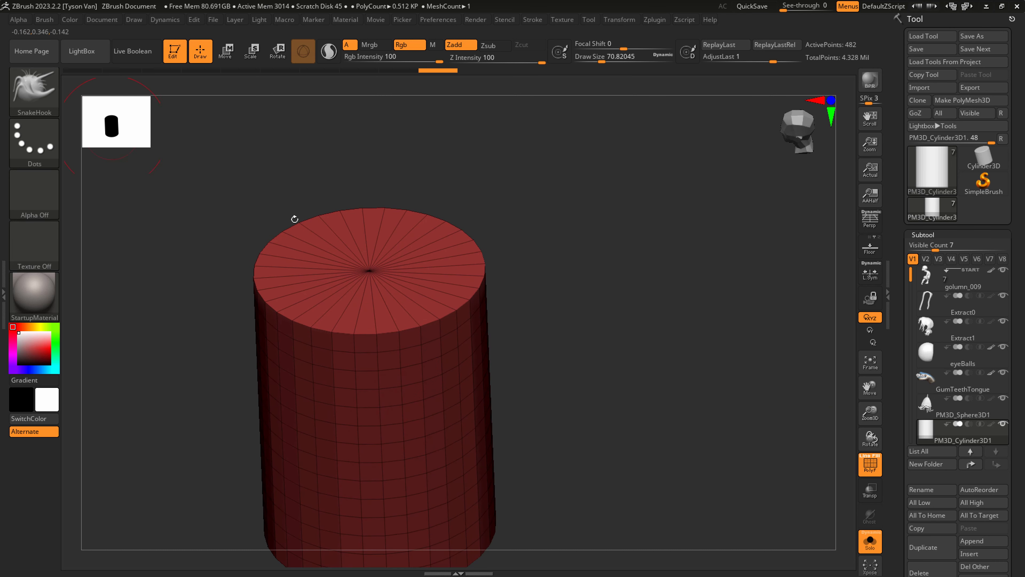
ZRemesh the cylinder with a target polygon count of 1.
click(920, 234)
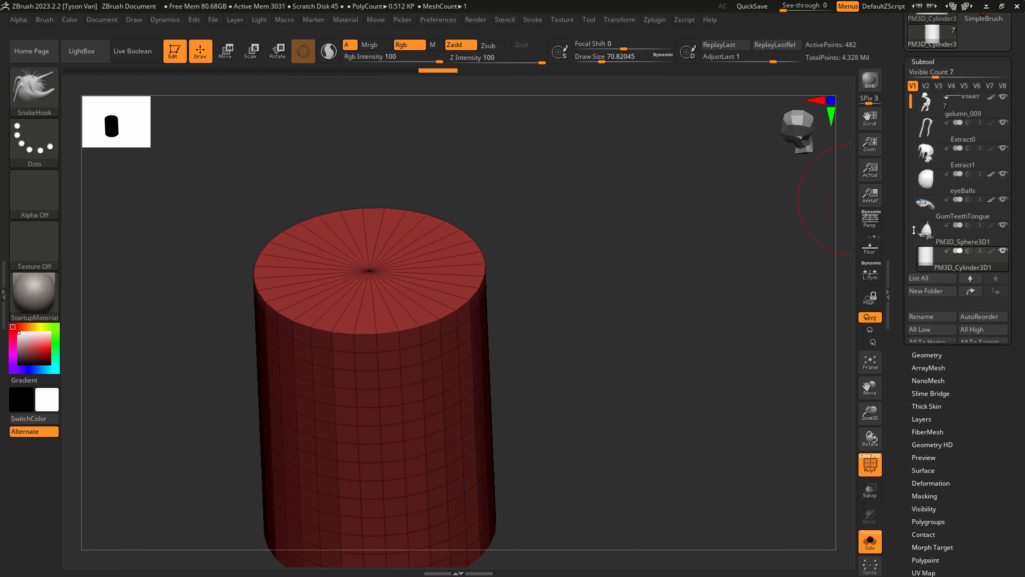
click(927, 75)
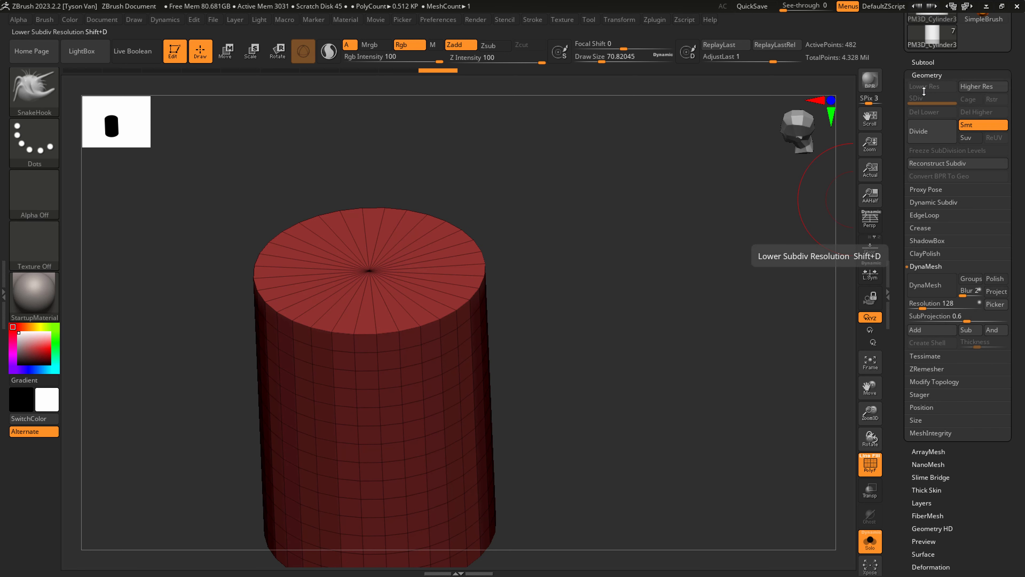
click(934, 329)
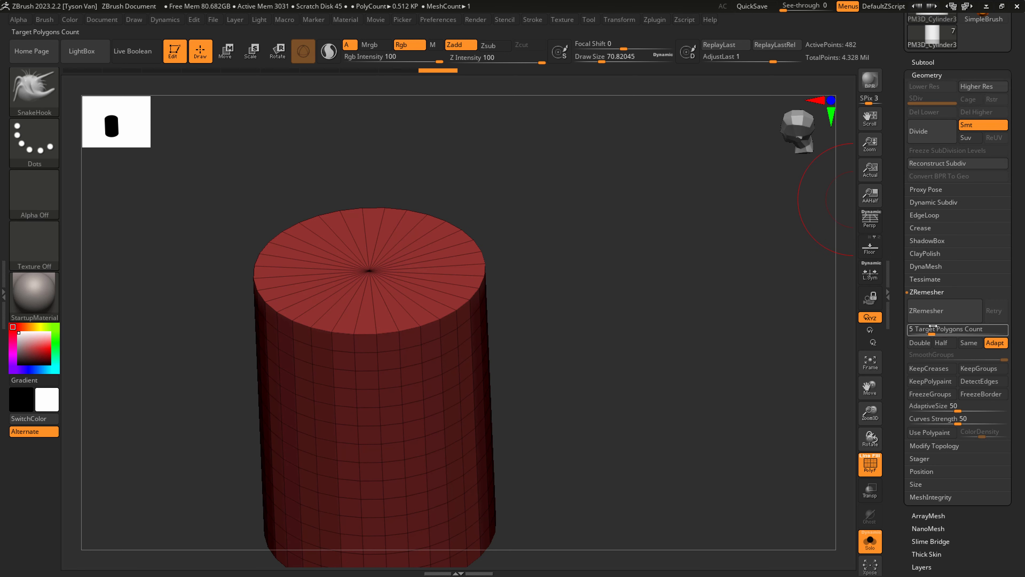
text(1)
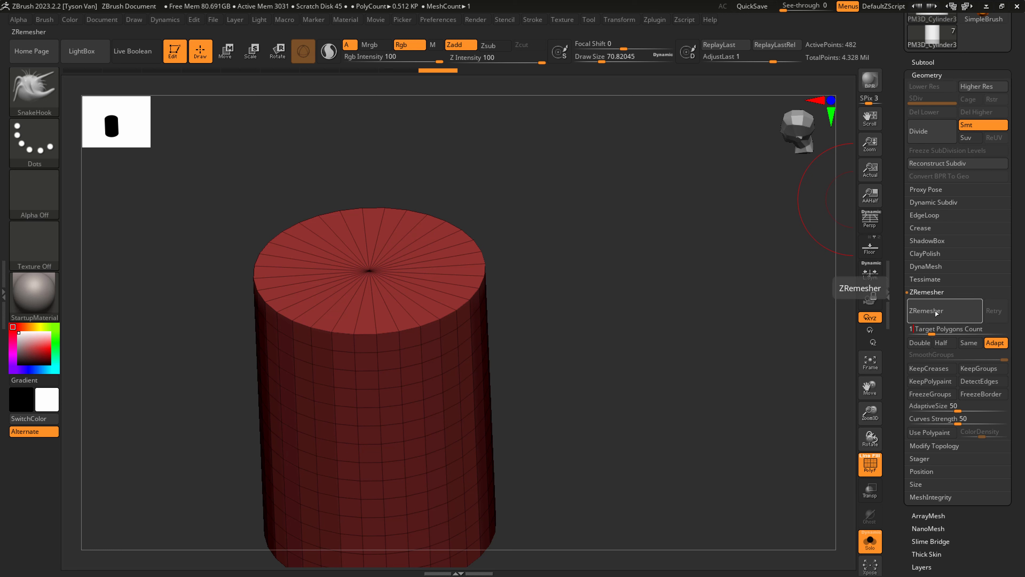
click(935, 311)
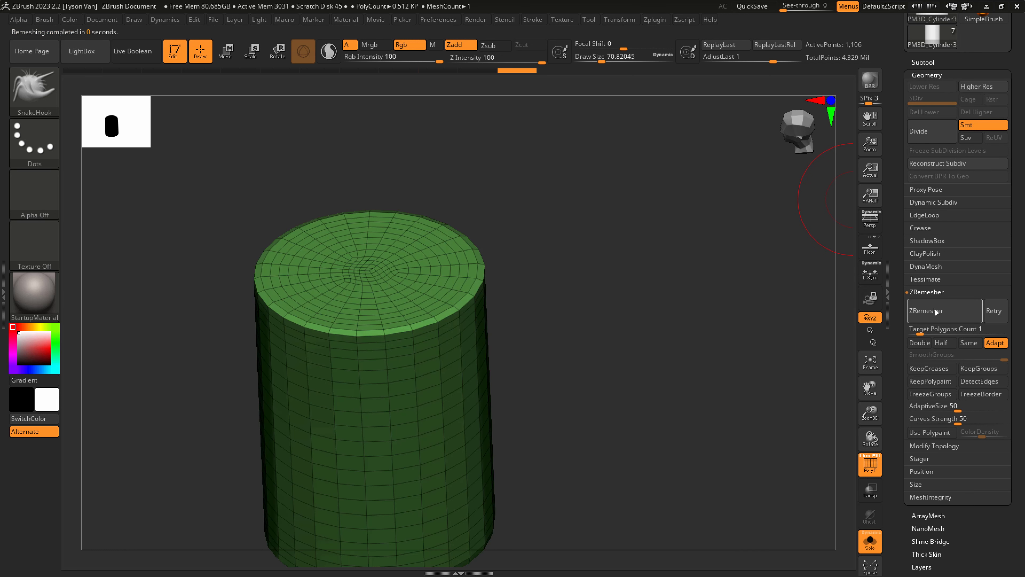
ZRemesh the cylinder again with a target polygon count of about 0.15 to make it a coarse faceted block.
drag(920, 329, 913, 329)
click(924, 318)
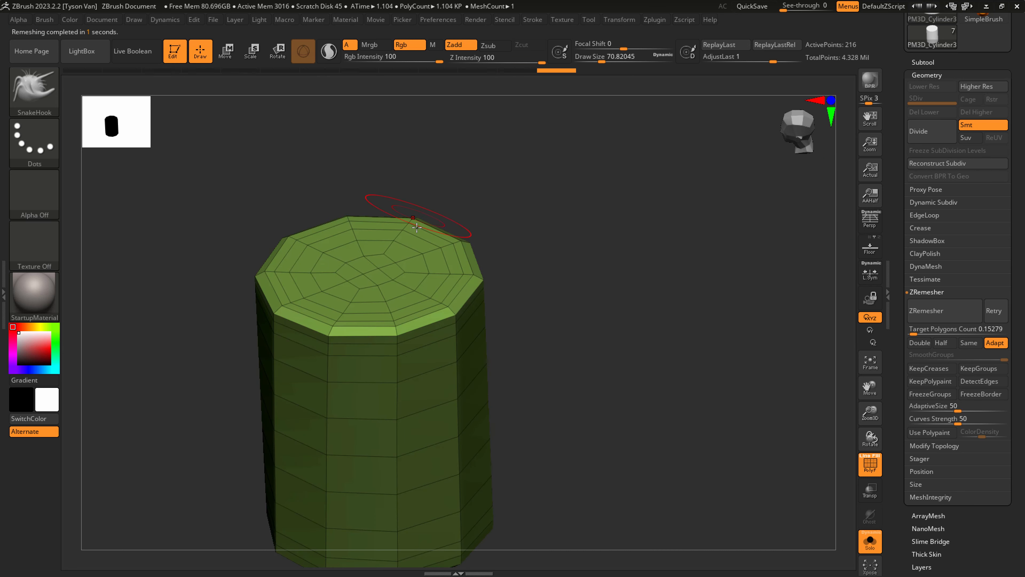
mouse_move(425, 337)
right_down()
mouse_move(430, 360)
mouse_move(398, 487)
mouse_move(402, 545)
right_up()
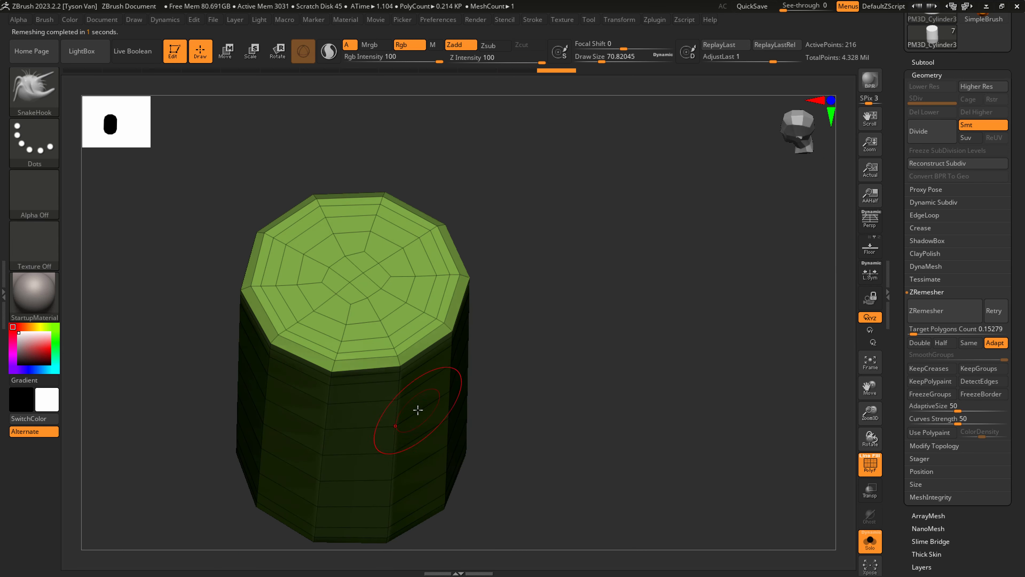
mouse_move(417, 410)
right_down()
mouse_move(450, 433)
mouse_move(440, 456)
mouse_move(394, 366)
mouse_move(441, 406)
mouse_move(382, 393)
mouse_move(462, 419)
mouse_move(437, 430)
mouse_move(582, 474)
right_up()
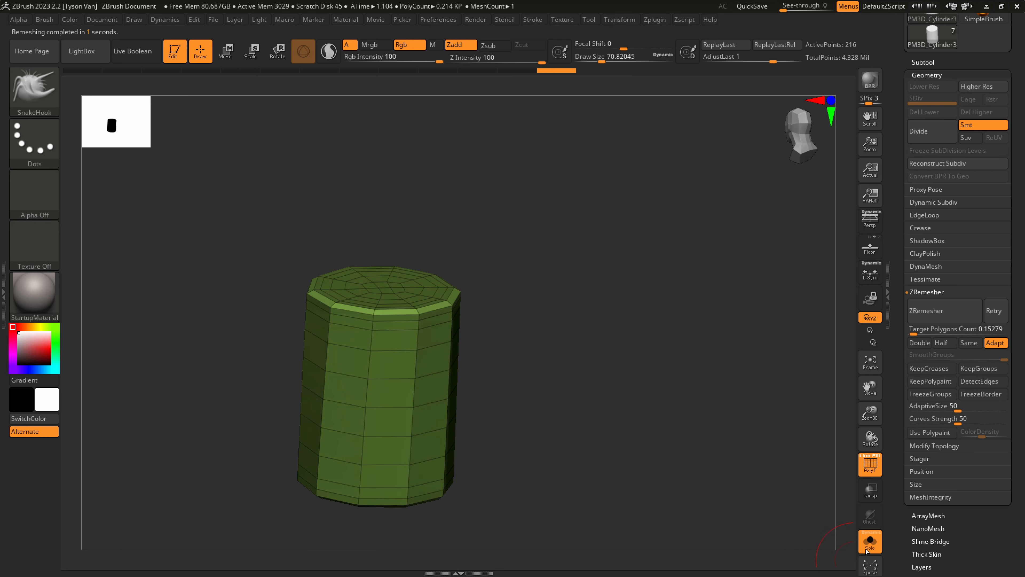
Apply a slight Taper deformation to the faceted cylinder so its top is wider than its base.
scroll(923, 481, down, 5)
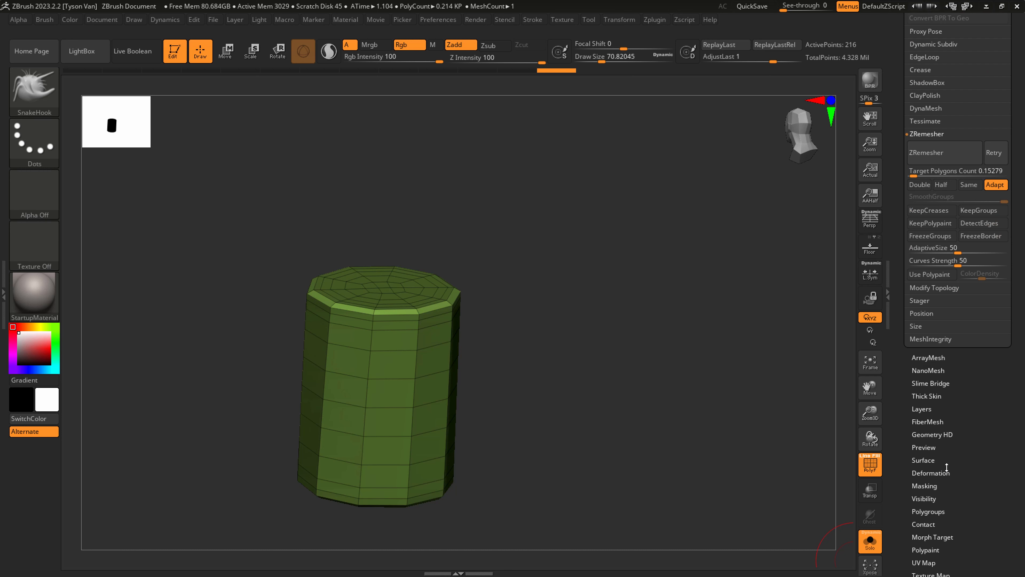
click(926, 473)
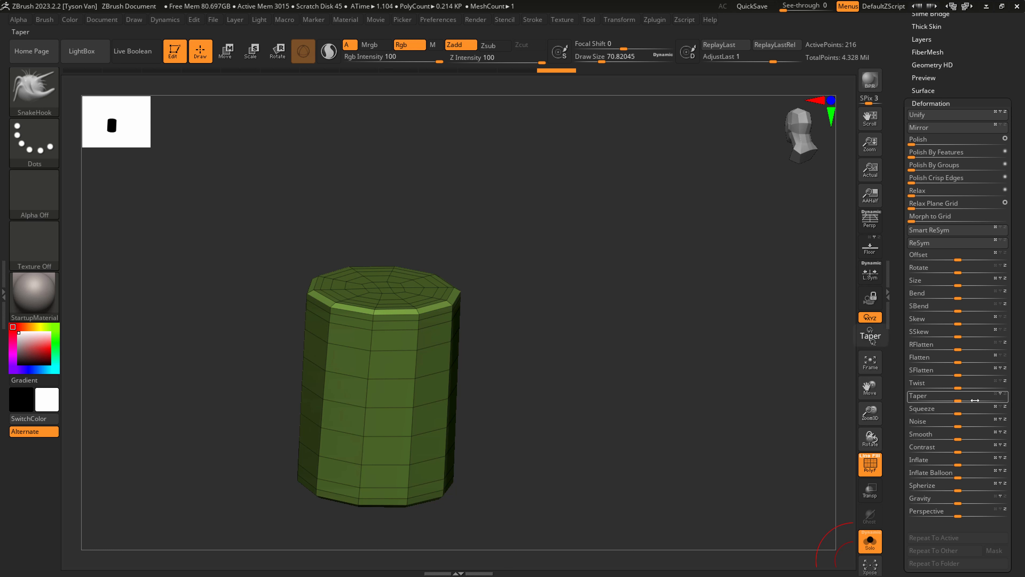
drag(956, 398, 947, 396)
Scale the tapered cylinder down uniformly and stretch it slightly along its vertical Y axis.
click(254, 56)
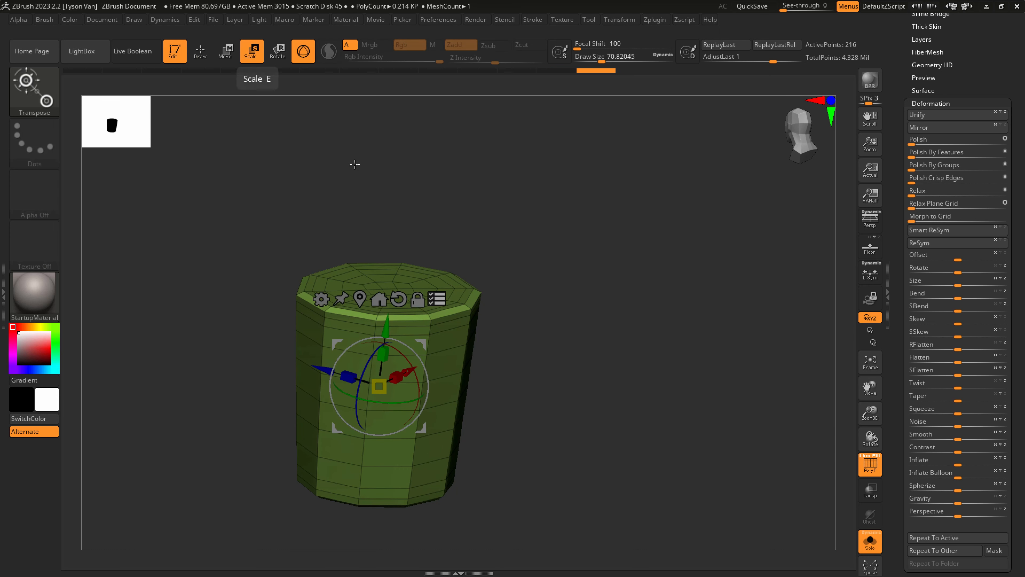
shift+drag(355, 163, 352, 190)
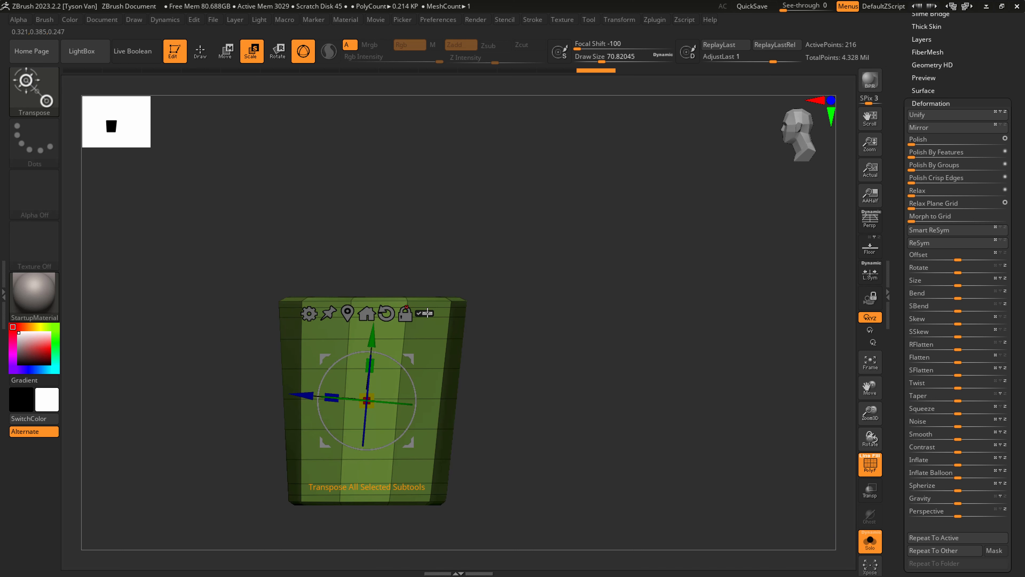
drag(372, 397, 347, 399)
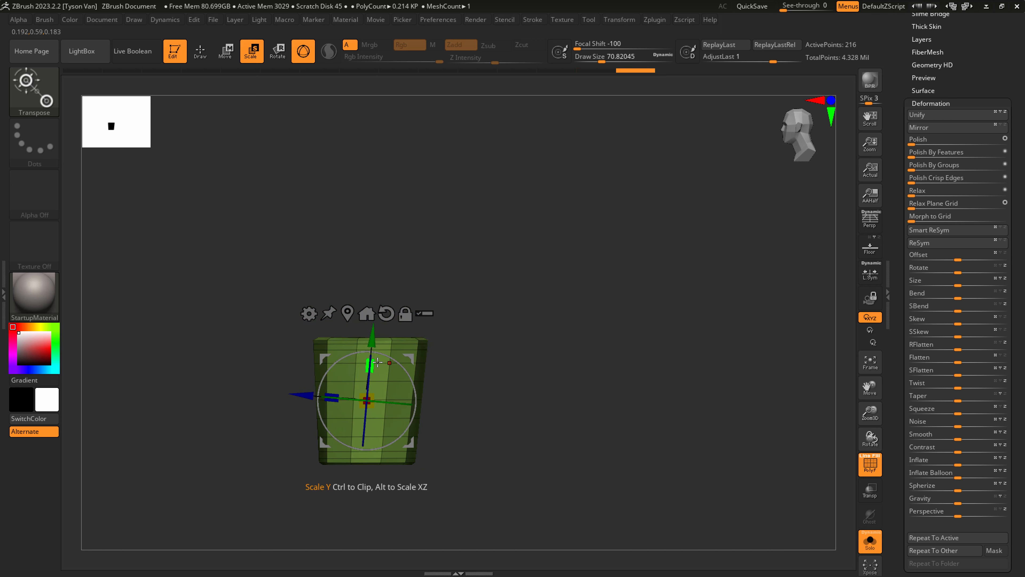
drag(377, 362, 375, 348)
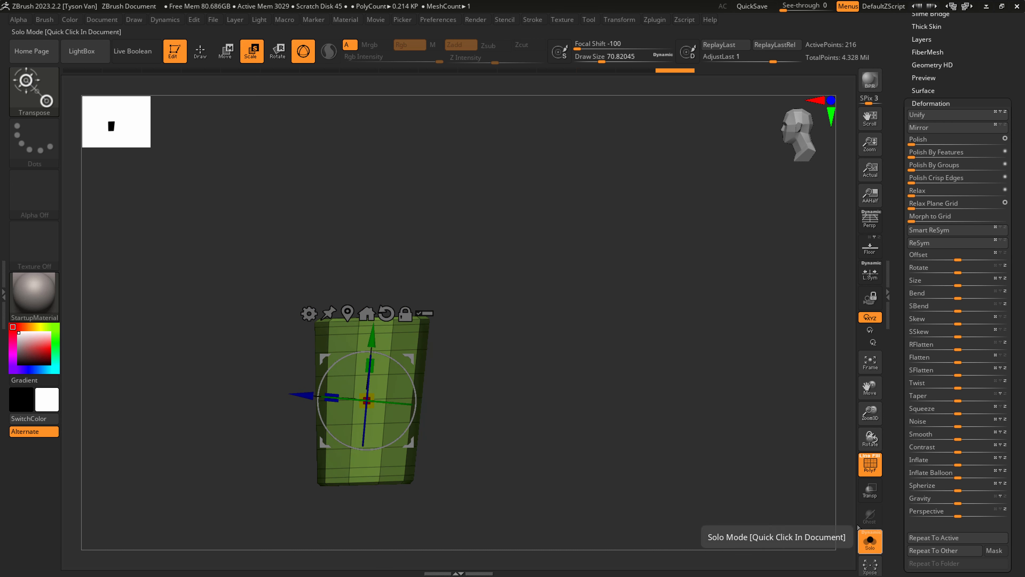
Show the creature and fish with the pedestal again and ready the pedestal for moving in a straight back view.
click(880, 544)
drag(478, 419, 391, 397)
mouse_move(444, 399)
mouse_down()
mouse_move(479, 396)
mouse_move(434, 451)
mouse_move(405, 430)
mouse_move(426, 394)
mouse_move(452, 422)
mouse_move(404, 444)
mouse_up()
key(q)
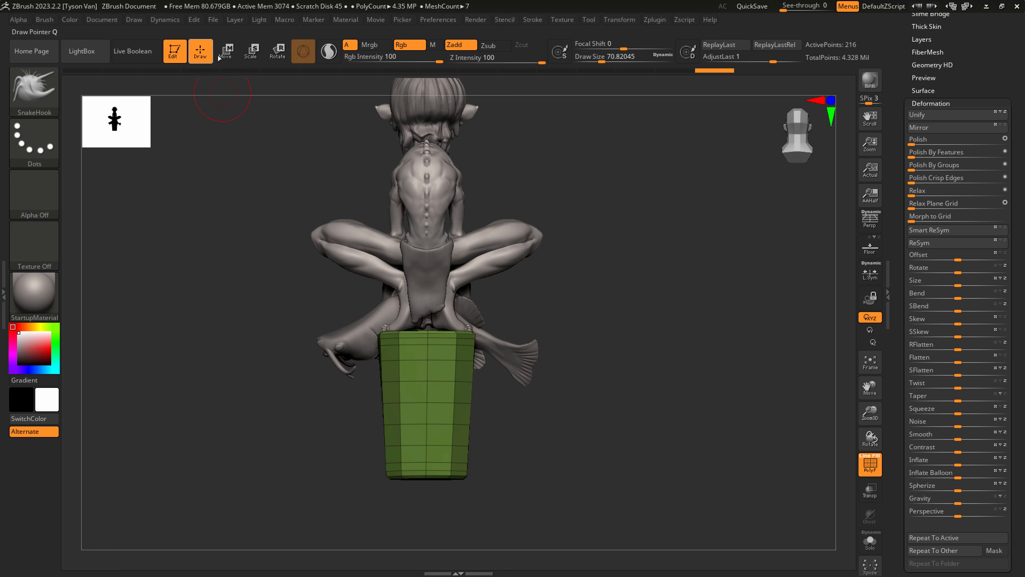
click(219, 56)
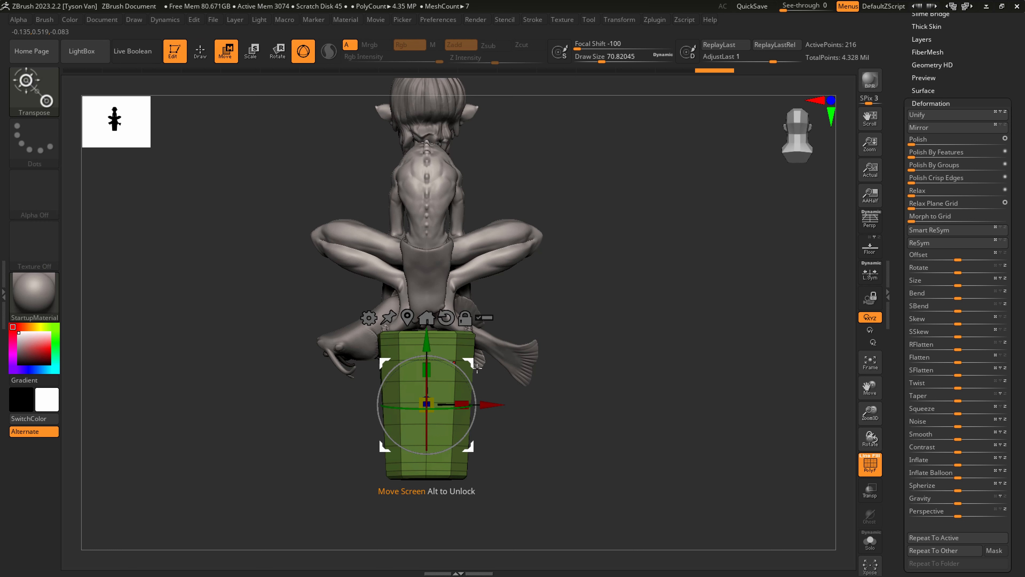
Duplicate the base column toward the fish-head side, scale the copy down to about 0.67, stretch it taller and tilt it.
key(ctrl)
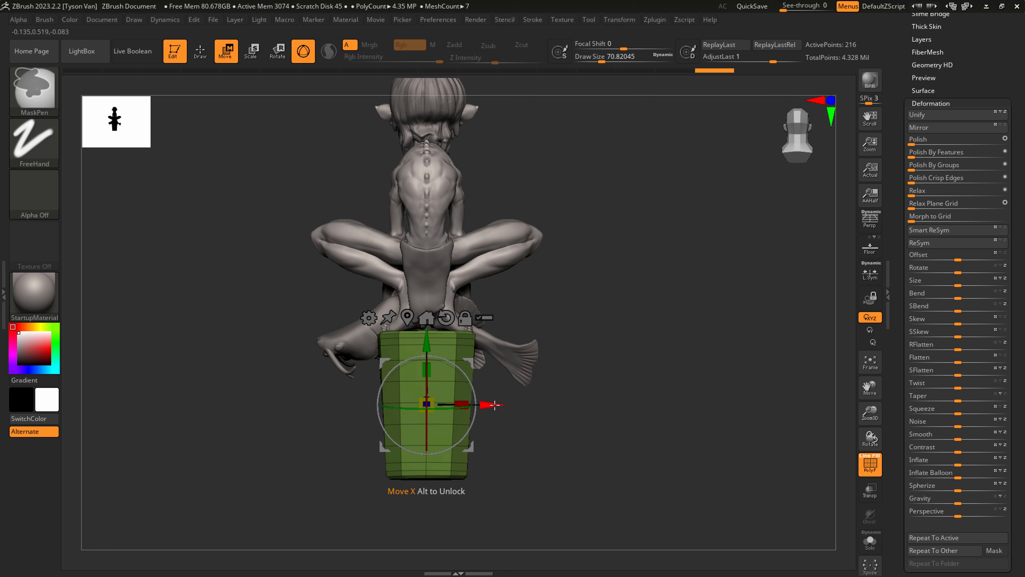
ctrl+drag(495, 404, 423, 404)
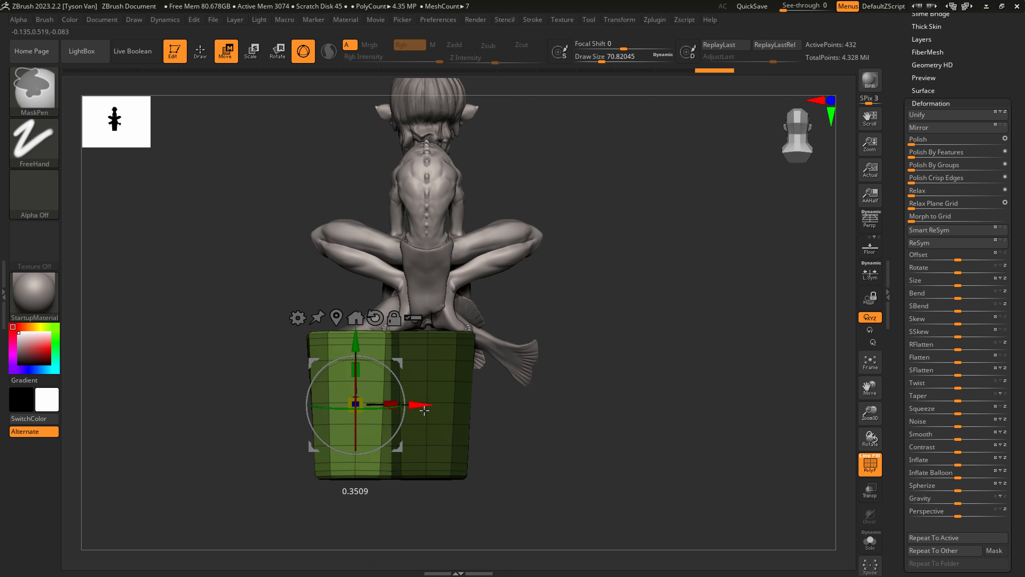
drag(361, 401, 346, 420)
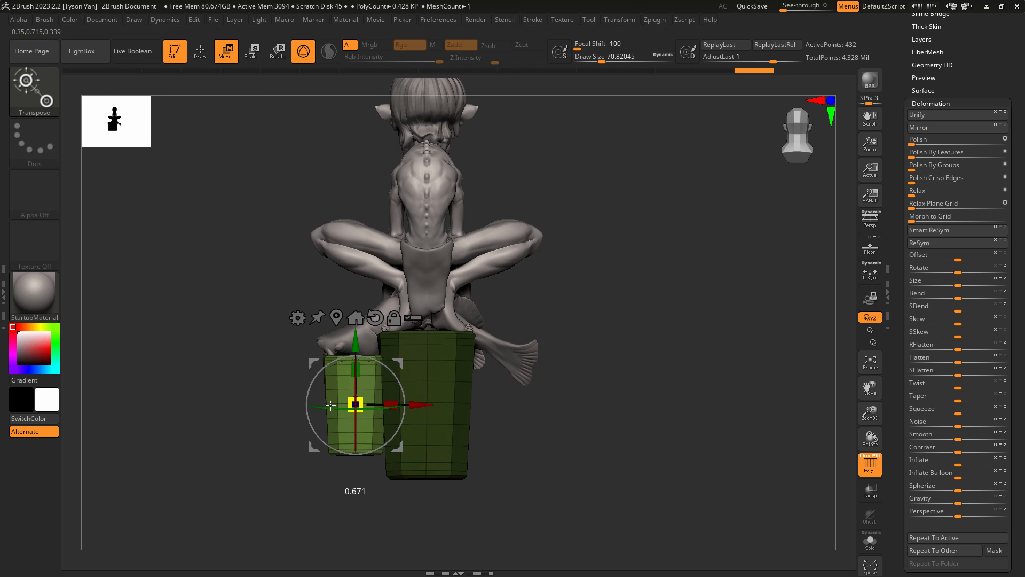
drag(356, 369, 356, 339)
drag(390, 369, 421, 376)
Duplicate the side column to the back of the base and adjust its position and tilt.
drag(518, 437, 469, 435)
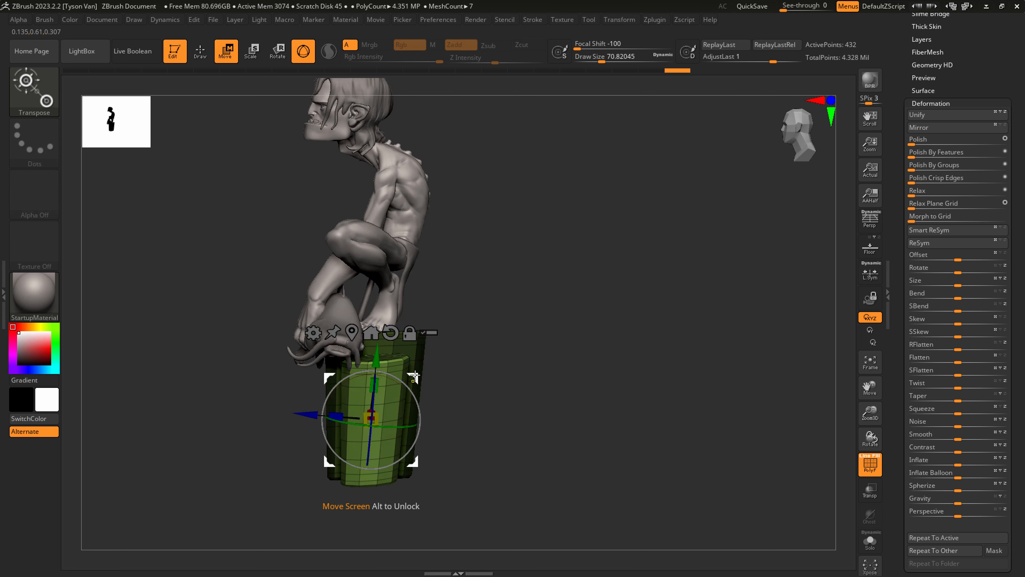
ctrl+drag(415, 377, 520, 389)
right_drag(520, 390, 505, 392)
drag(499, 394, 507, 399)
right_drag(519, 397, 480, 398)
Duplicate another column onto the fish-tail side of the base and adjust its height and placement.
drag(502, 398, 652, 388)
drag(644, 392, 616, 380)
drag(610, 424, 601, 425)
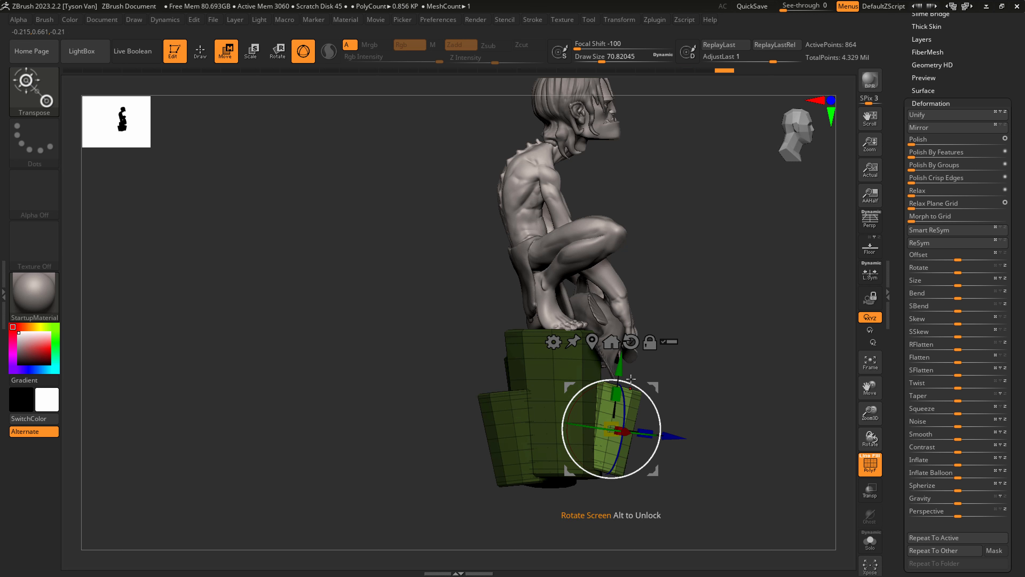
drag(619, 365, 618, 378)
drag(726, 390, 670, 399)
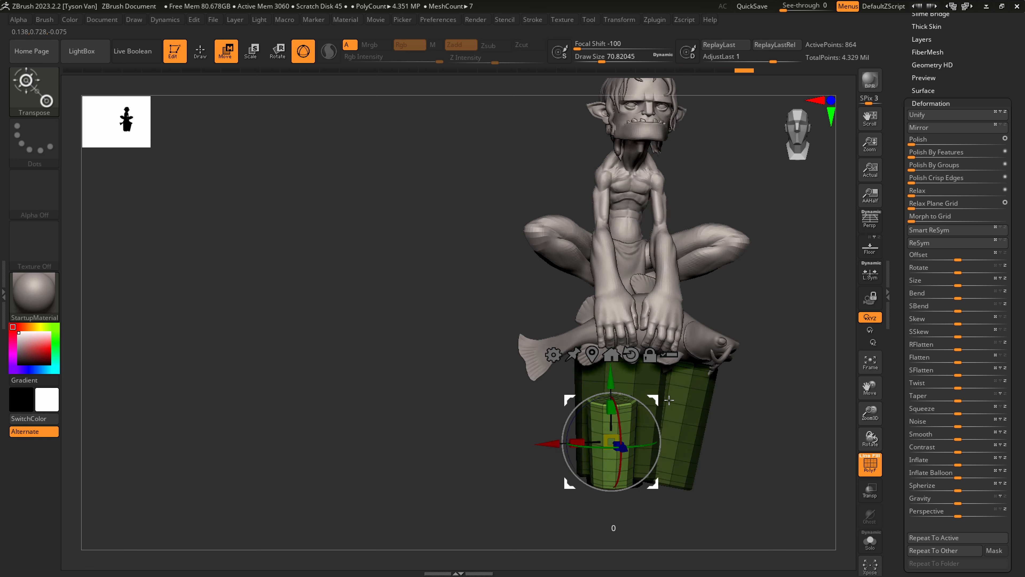
shift+right_drag(669, 399, 704, 400)
drag(708, 449, 678, 449)
shift+right_drag(659, 391, 625, 396)
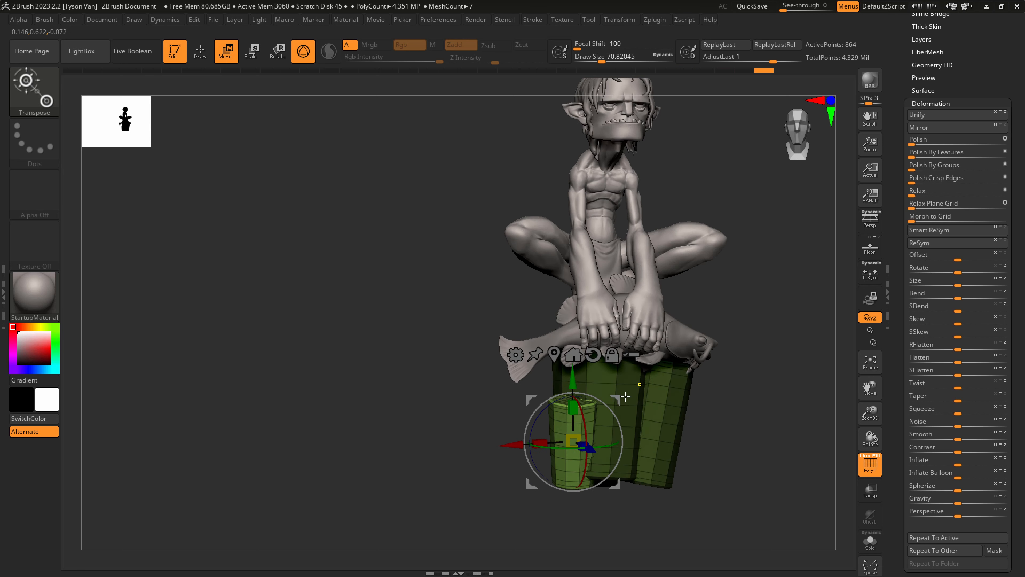
Duplicate the column to the front of the base, stretch its height by about 1.4 and angle it against the central pillar.
ctrl+drag(616, 399, 683, 398)
right_drag(683, 398, 661, 404)
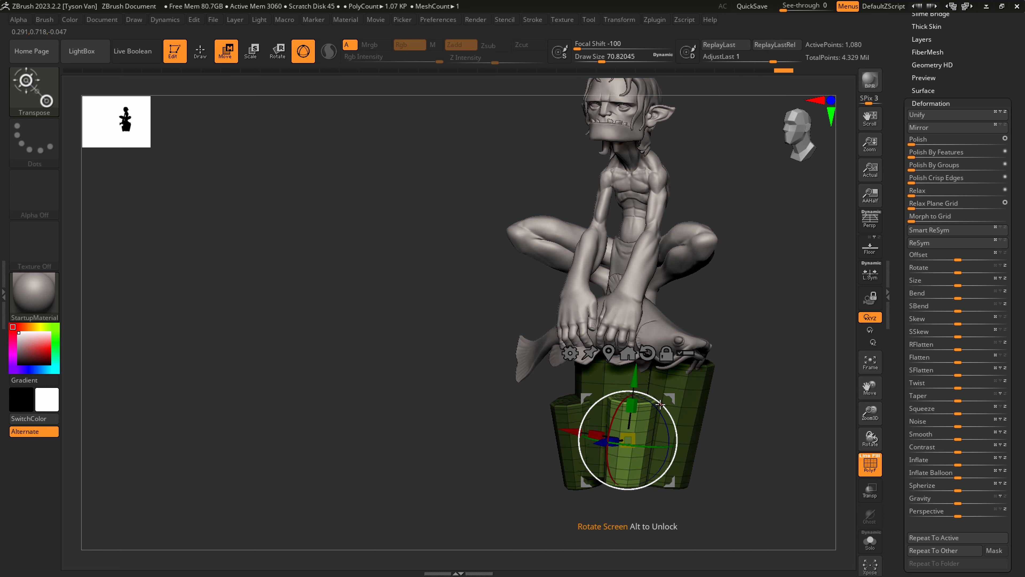
drag(684, 448, 682, 447)
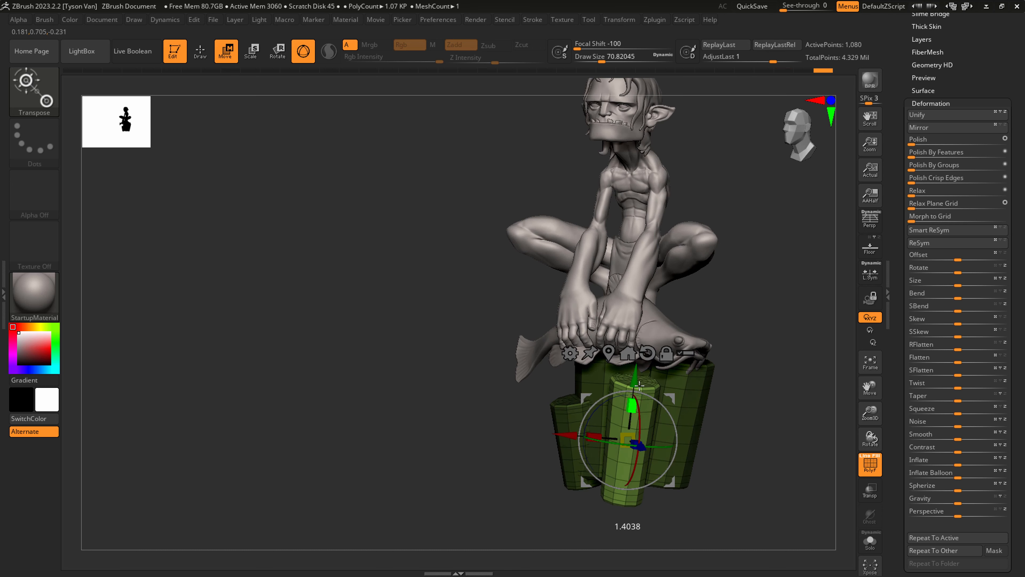
drag(639, 385, 639, 386)
mouse_move(664, 404)
right_down()
mouse_move(687, 401)
mouse_move(666, 398)
right_up()
drag(663, 398, 660, 388)
mouse_move(705, 395)
right_down()
mouse_move(695, 396)
mouse_move(714, 394)
right_up()
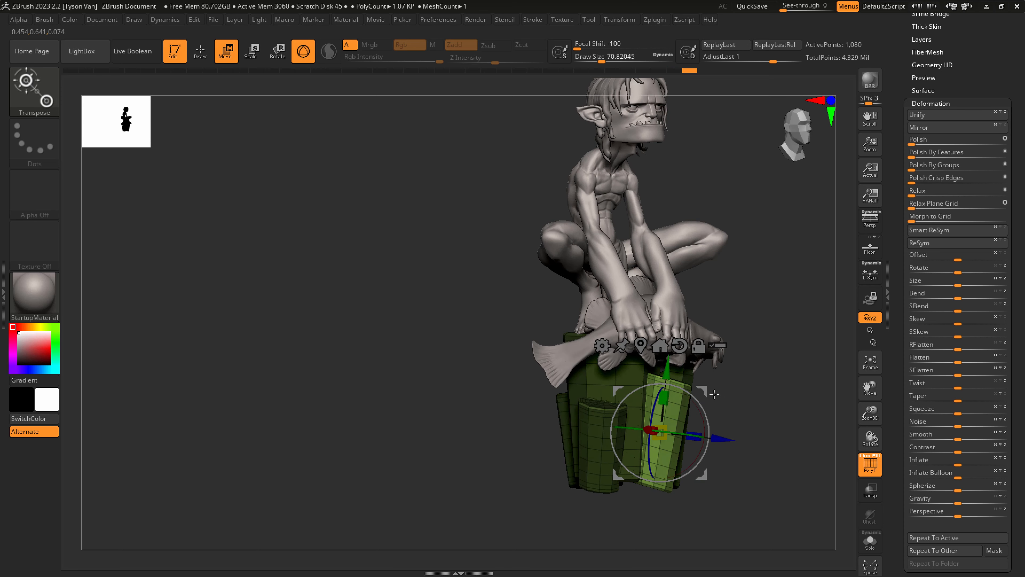
Duplicate one more column toward the back of the fish-tail side, clear the mask and return to Draw mode.
ctrl+drag(676, 392, 571, 395)
right_drag(572, 395, 723, 419)
ctrl+drag(731, 422, 758, 407)
key(q)
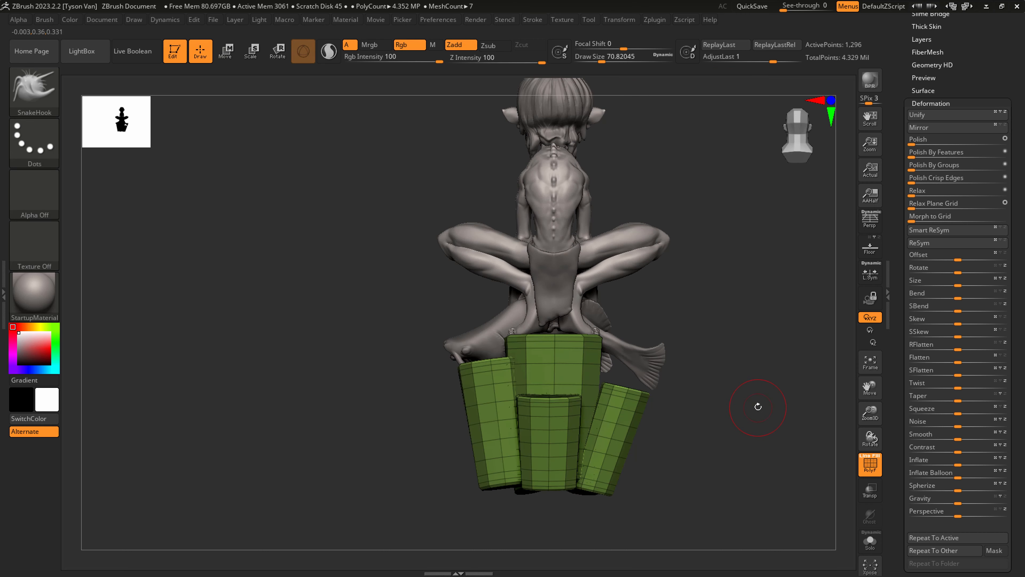
Assign separate polygroups to the base columns with Auto Groups.
click(947, 104)
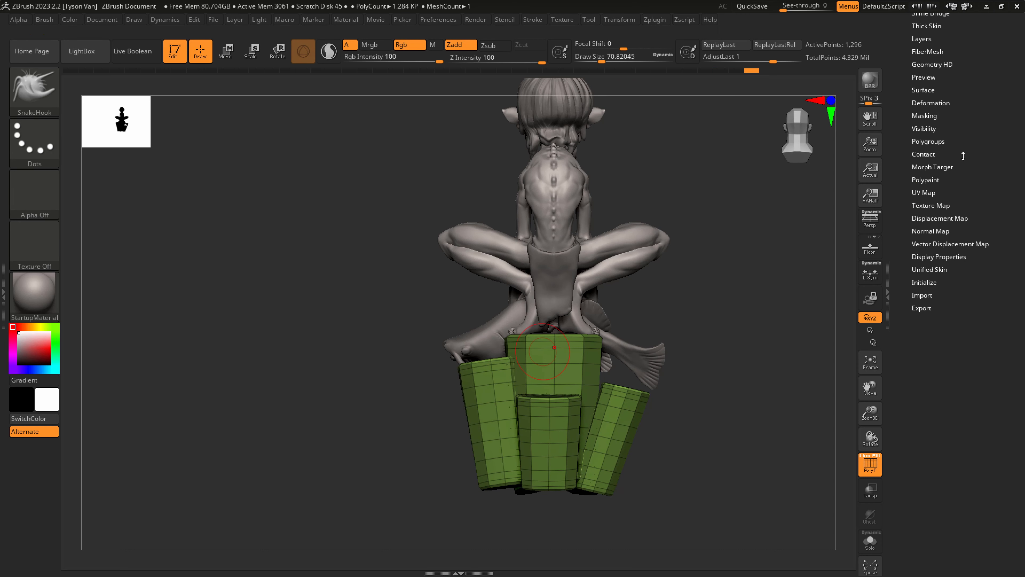
click(930, 140)
click(934, 152)
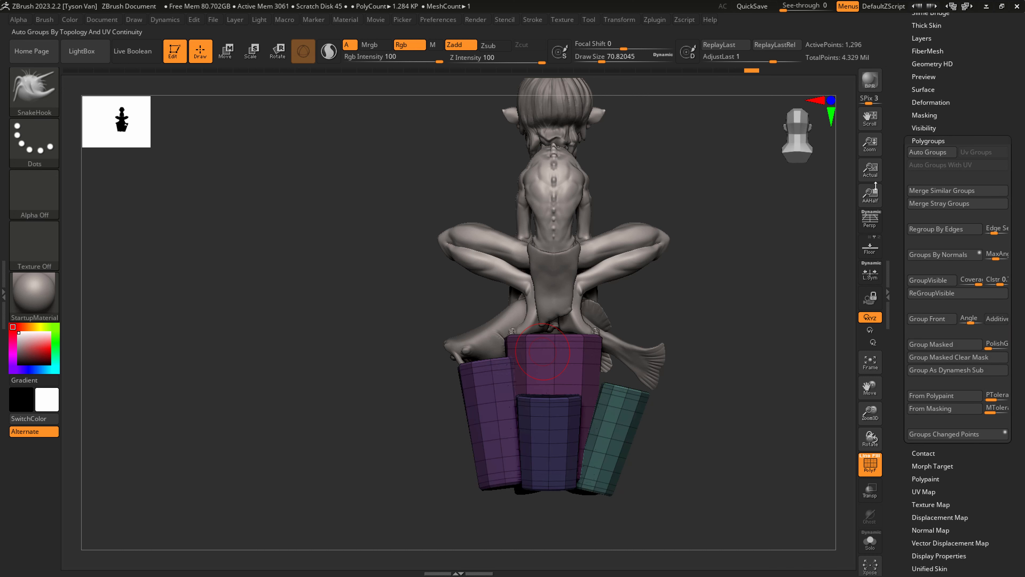
Isolate and mask the column under the fish's head, unhide the other columns and invert the mask to protect them.
key(ctrl+shift)
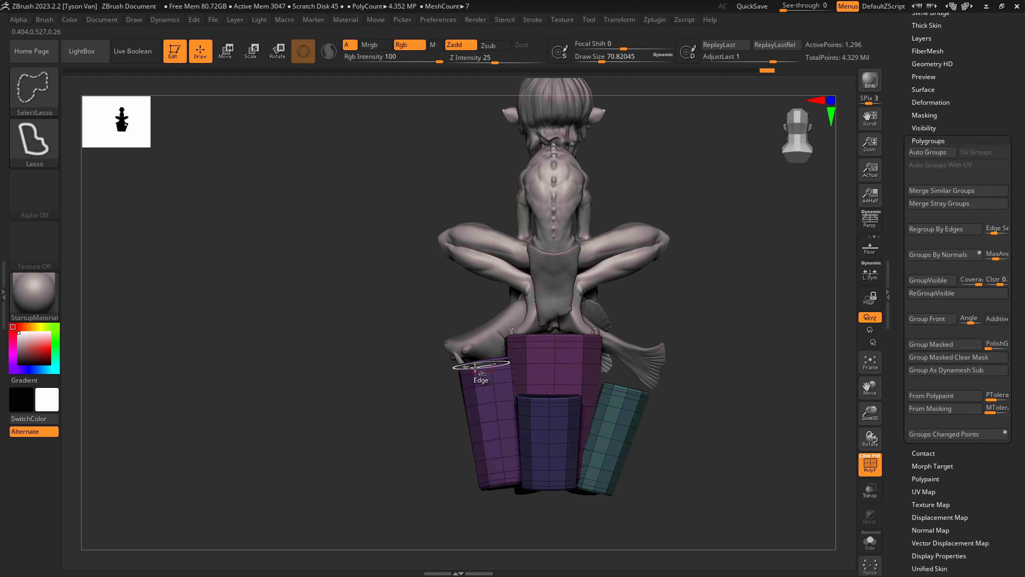
ctrl+shift+click(475, 387)
ctrl+drag(377, 306, 594, 538)
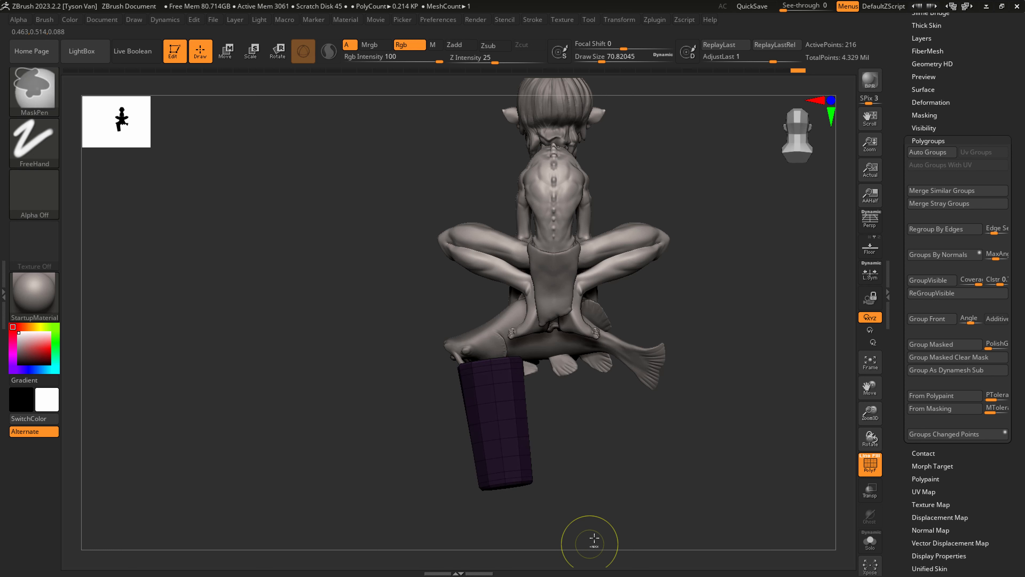
key(ctrl+shift)
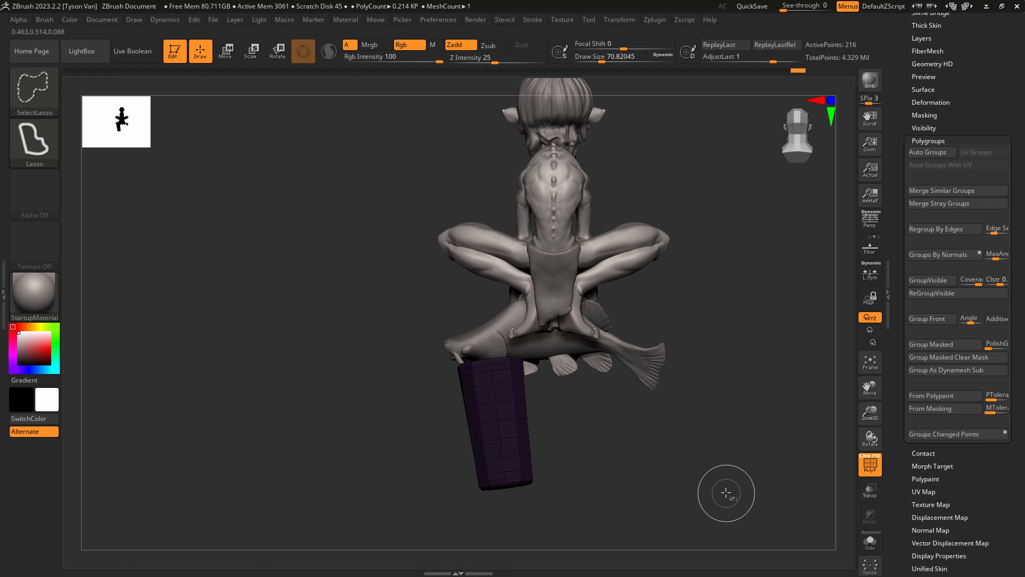
ctrl+shift+click(726, 490)
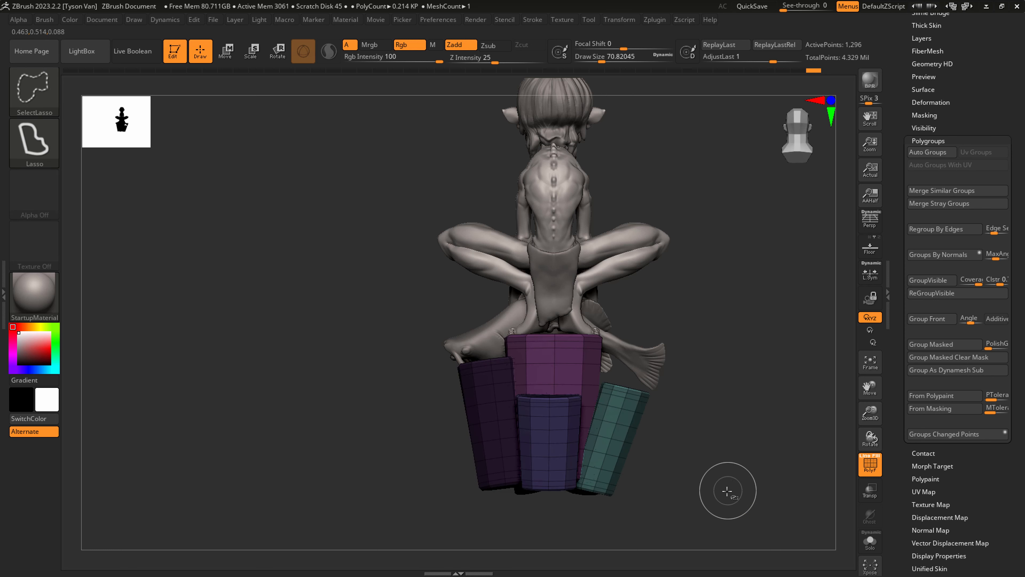
ctrl+click(716, 481)
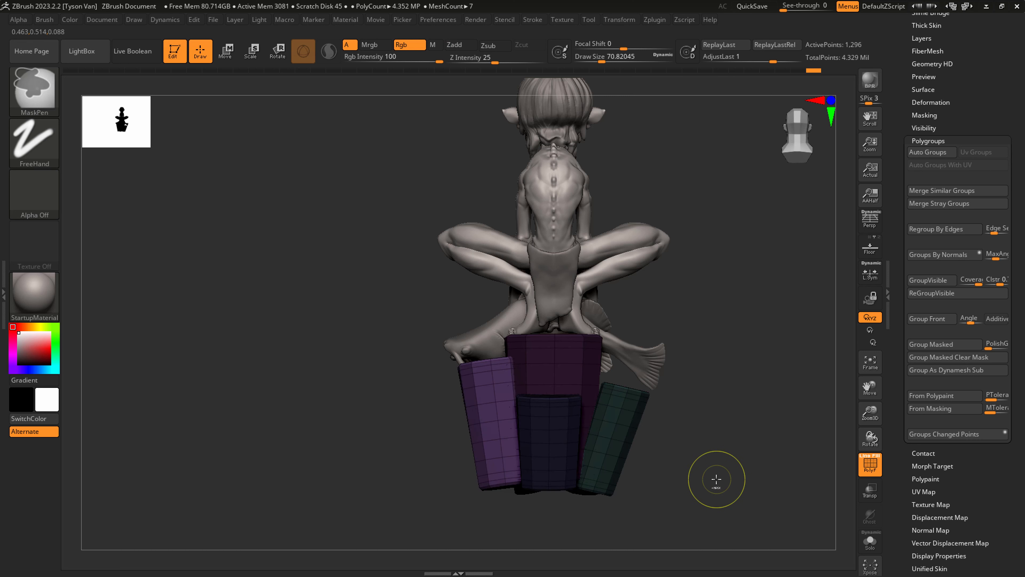
Resize and reposition the unmasked column under the fish's head with the transform gizmo.
key(e)
click(589, 352)
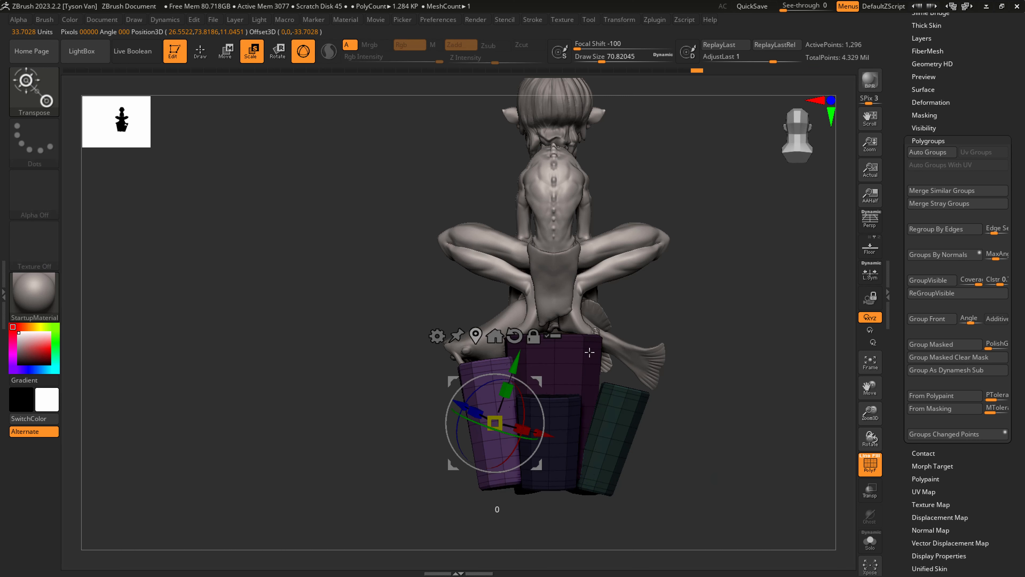
drag(500, 419, 489, 427)
mouse_move(539, 377)
mouse_down()
mouse_move(540, 398)
mouse_move(511, 418)
mouse_move(506, 390)
mouse_up()
Nudge the upper part of the unmasked column sideways with SnakeHook at draw size 181.69.
key(q)
key(s)
mouse_move(552, 406)
right_down()
mouse_move(597, 399)
mouse_move(539, 392)
right_up()
drag(482, 388, 490, 389)
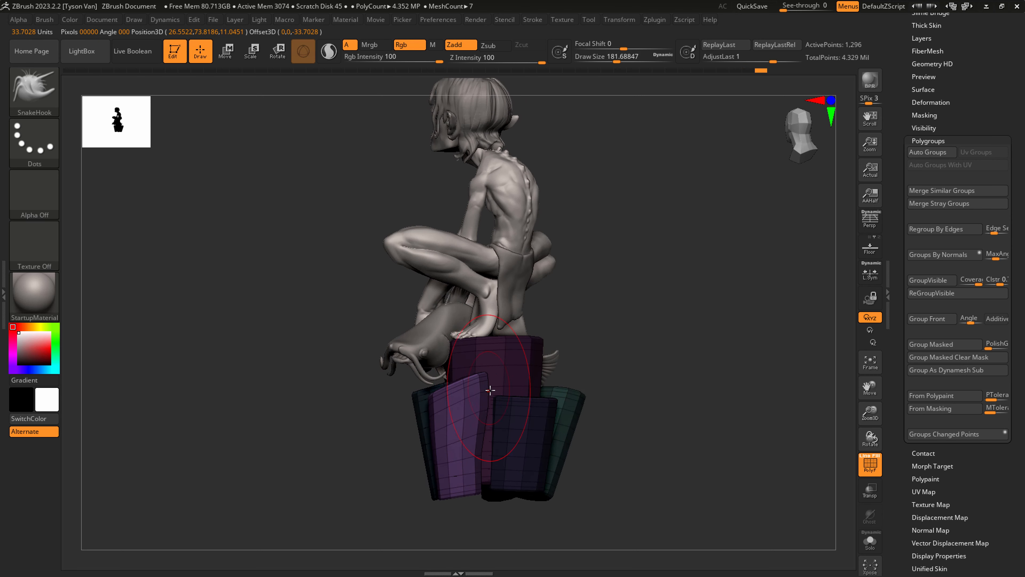
right_drag(484, 461, 591, 471)
Bend the column under the fish's head inward with the Move Topological brush at draw size 250.75.
click(34, 91)
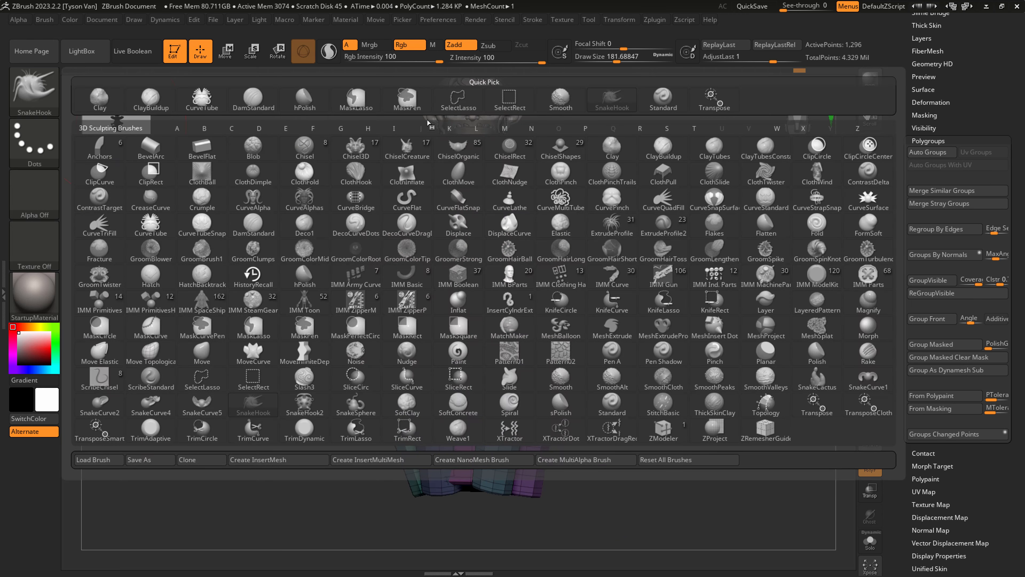
click(167, 355)
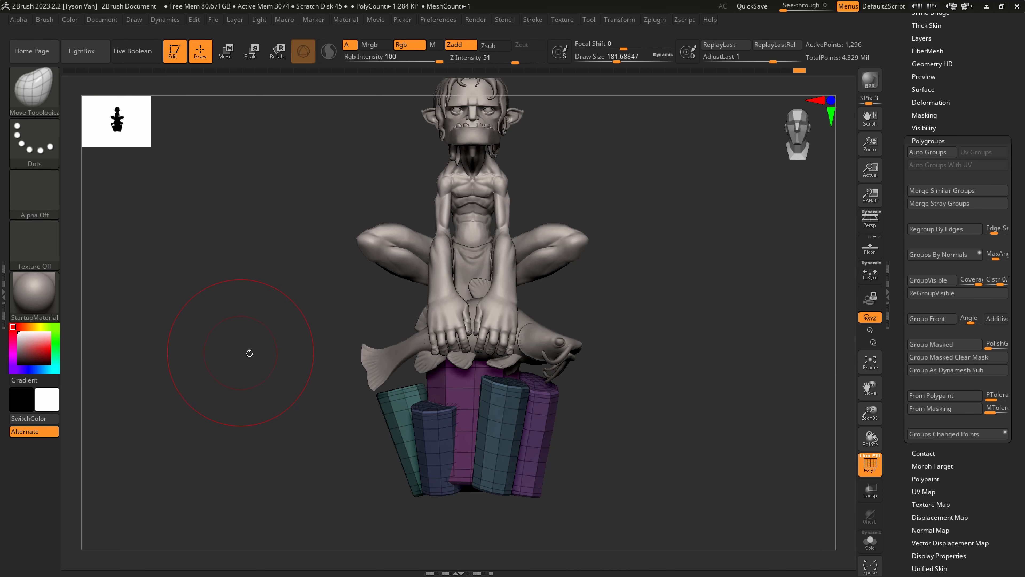
key(s)
click(542, 480)
drag(542, 484, 531, 480)
mouse_move(543, 435)
mouse_down()
mouse_move(504, 459)
mouse_move(482, 448)
mouse_up()
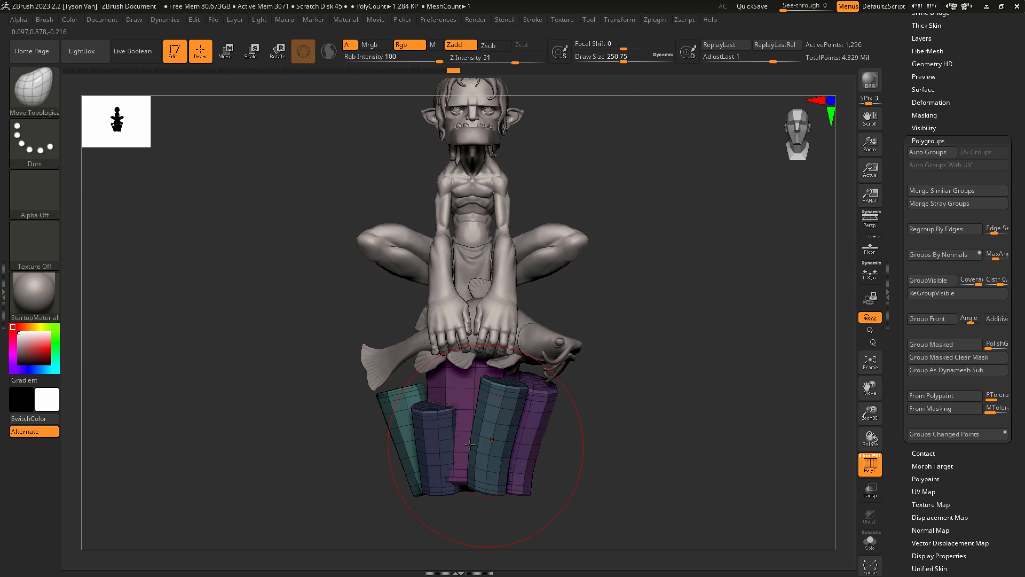
Curve the columns on the fish-tail side and shift the central pillar sideways behind the front columns.
mouse_move(397, 423)
mouse_down()
mouse_move(403, 402)
mouse_move(418, 405)
mouse_up()
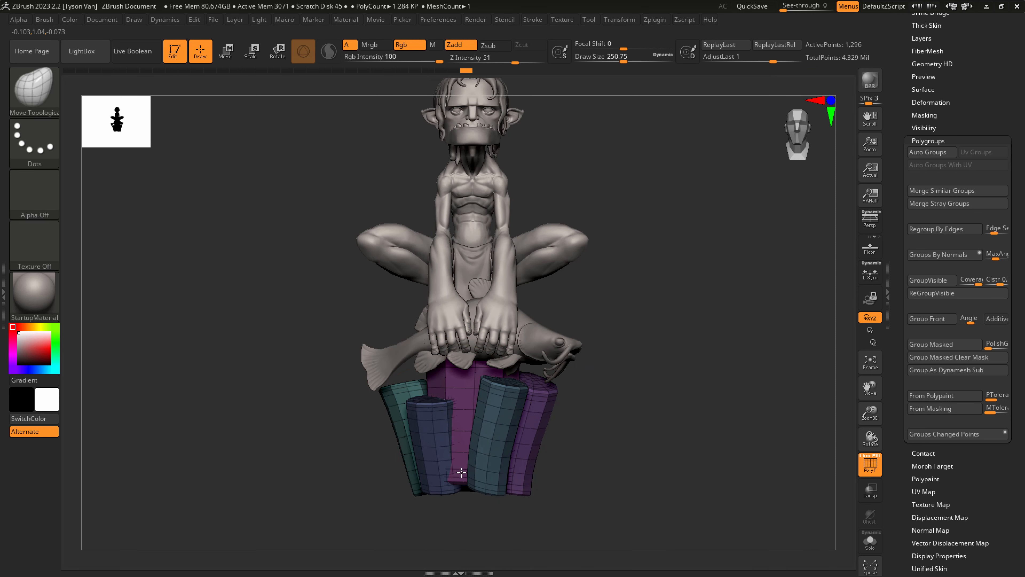
drag(461, 473, 467, 474)
drag(451, 404, 462, 403)
mouse_move(457, 480)
mouse_down()
mouse_move(473, 486)
mouse_move(448, 480)
mouse_move(478, 483)
mouse_up()
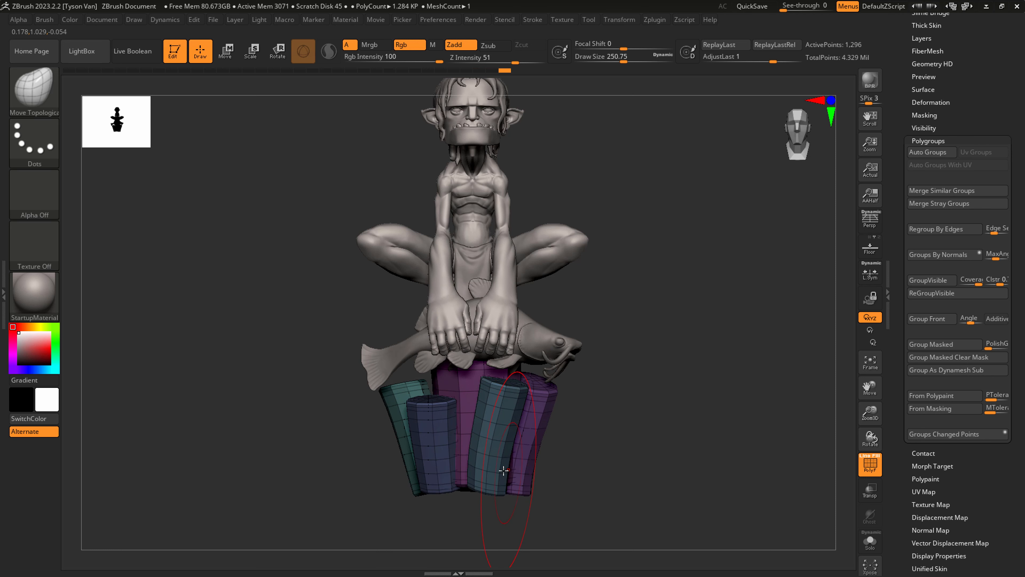
Reshape the front column and the column under the fish's head, straightening them and spreading them apart.
drag(567, 474, 529, 456)
mouse_move(517, 408)
mouse_down()
mouse_move(500, 404)
mouse_move(556, 393)
mouse_up()
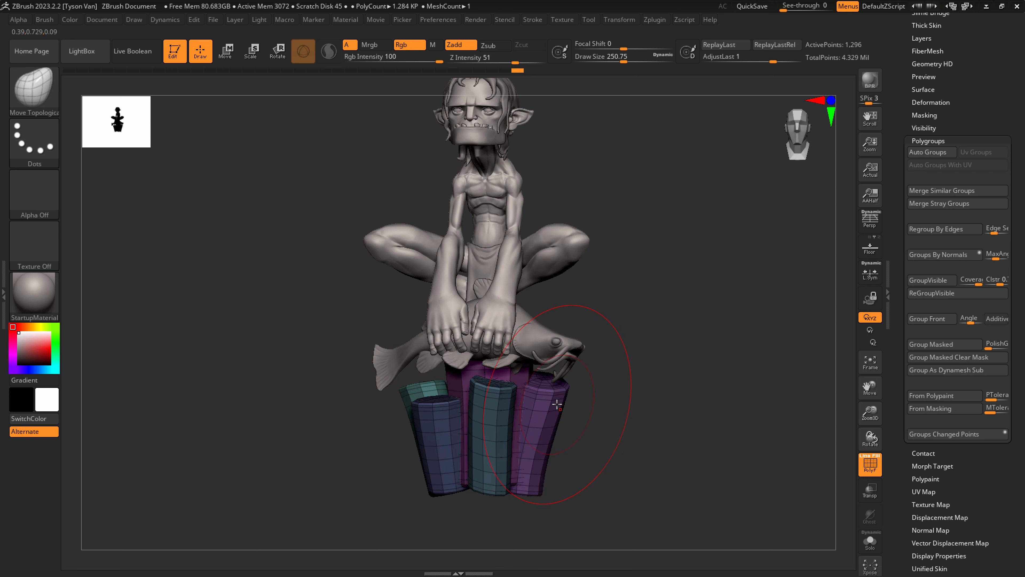
drag(583, 443, 450, 440)
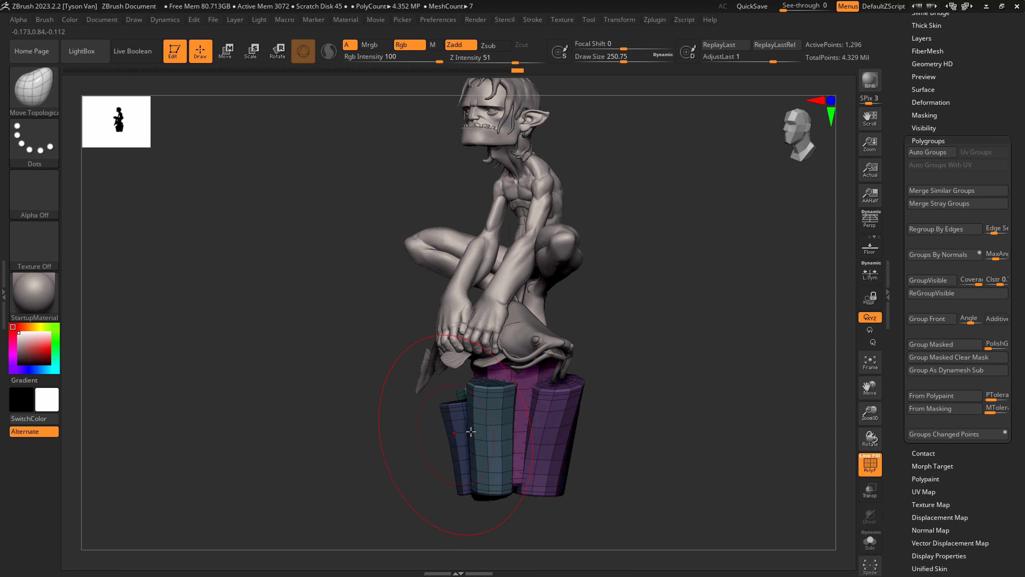
mouse_move(601, 426)
mouse_down()
mouse_move(501, 437)
mouse_move(488, 389)
mouse_up()
Reshape the back column and pull the top of the fish-tail-side column inward at draw size 153.58.
key(s)
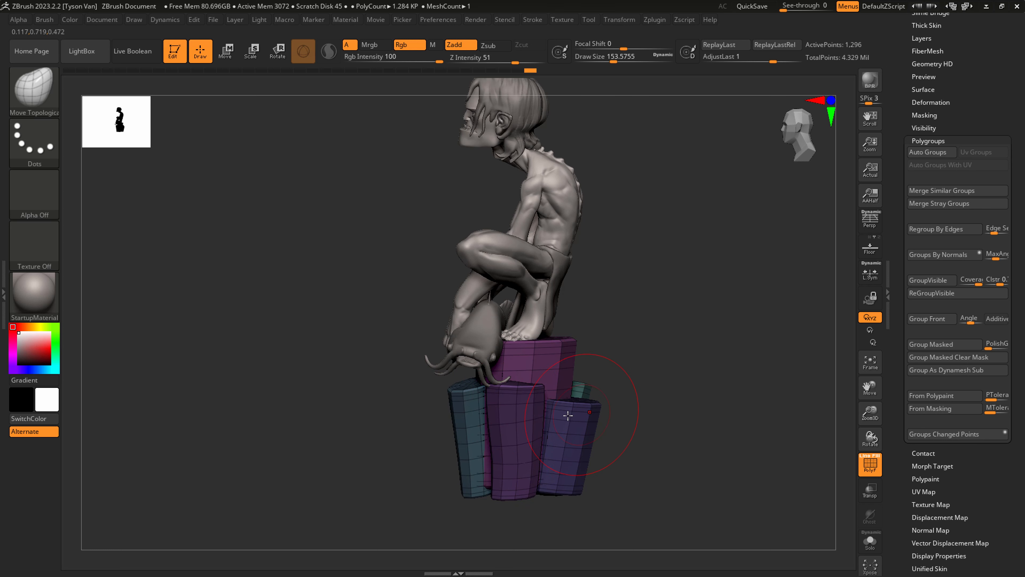
right_drag(568, 419, 582, 419)
drag(561, 397, 562, 390)
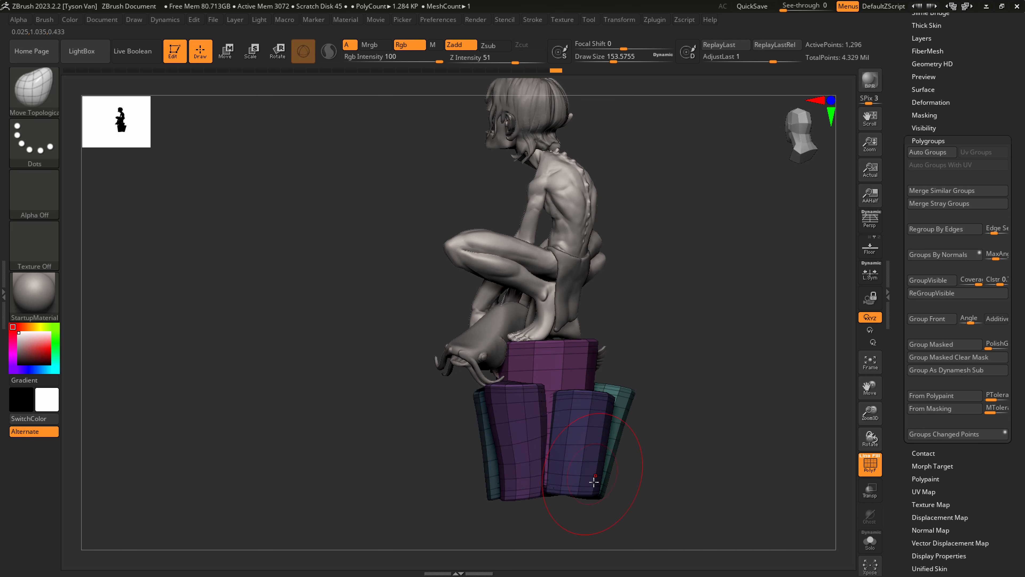
drag(601, 444, 609, 442)
right_drag(622, 455, 607, 455)
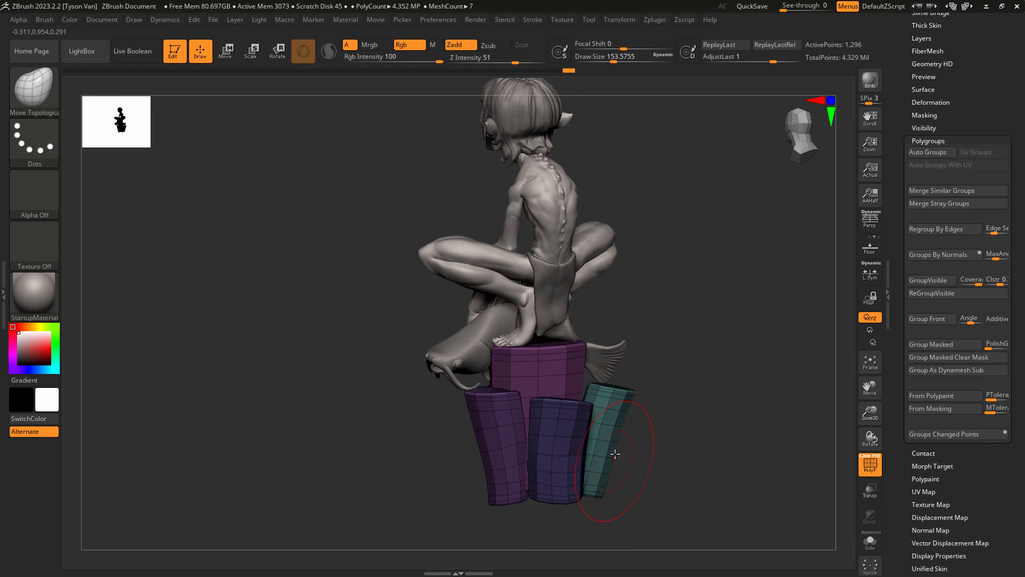
drag(615, 453, 610, 382)
Adjust the top of the central pillar beneath the figure's feet with Move Topological at draw size 268.27.
key(s)
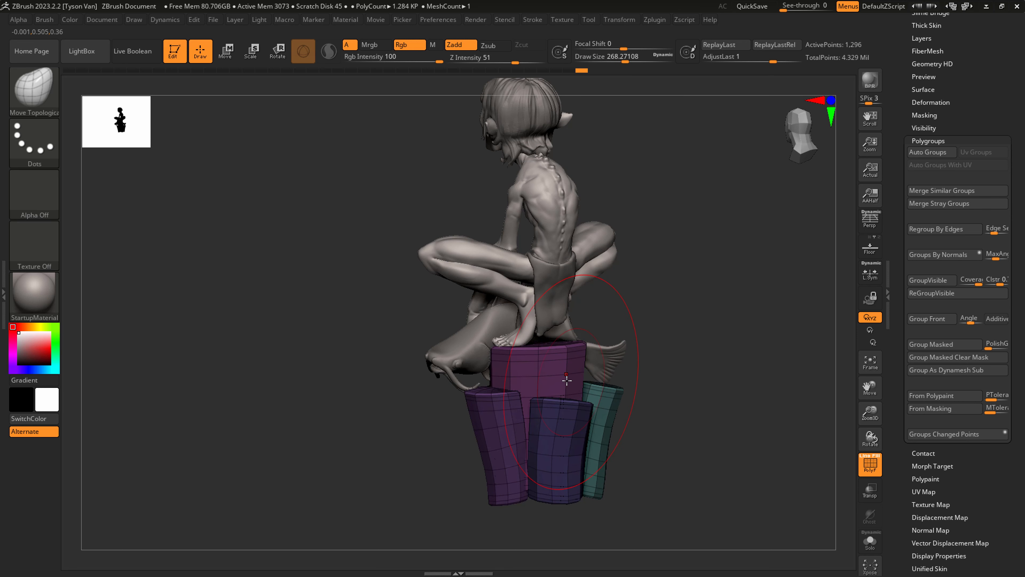
drag(485, 361, 495, 361)
right_drag(582, 388, 487, 361)
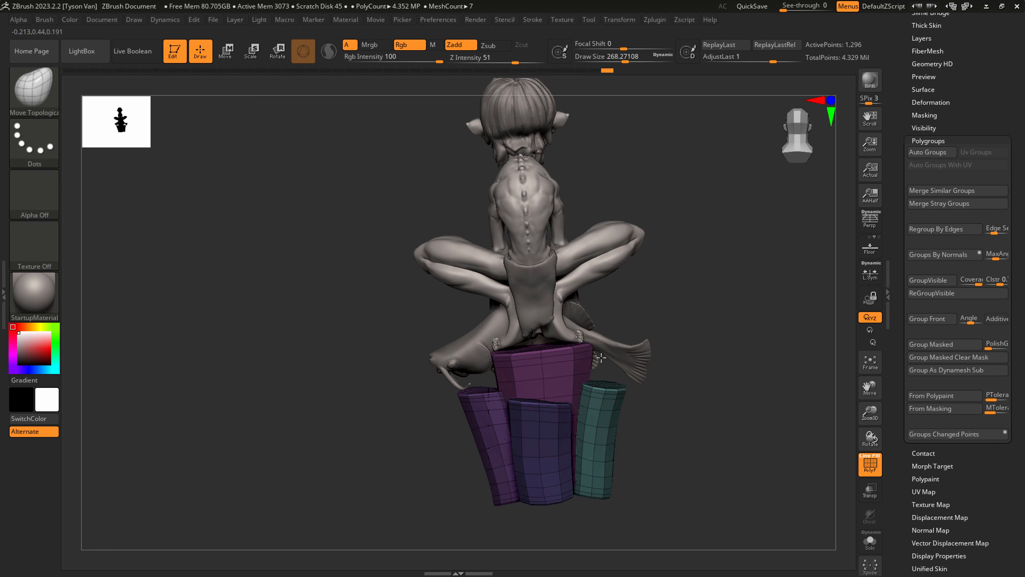
drag(539, 349, 539, 344)
Select the figure's body and adjust its heels against the central pillar's top with SnakeHook at draw size 67.81777.
mouse_move(539, 344)
right_down()
mouse_move(497, 343)
mouse_move(577, 333)
mouse_move(581, 365)
mouse_move(571, 377)
mouse_move(565, 356)
right_up()
alt+click(590, 339)
ctrl+right_drag(565, 355, 560, 383)
key(b)
key(s)
key(h)
key(s)
drag(560, 383, 546, 381)
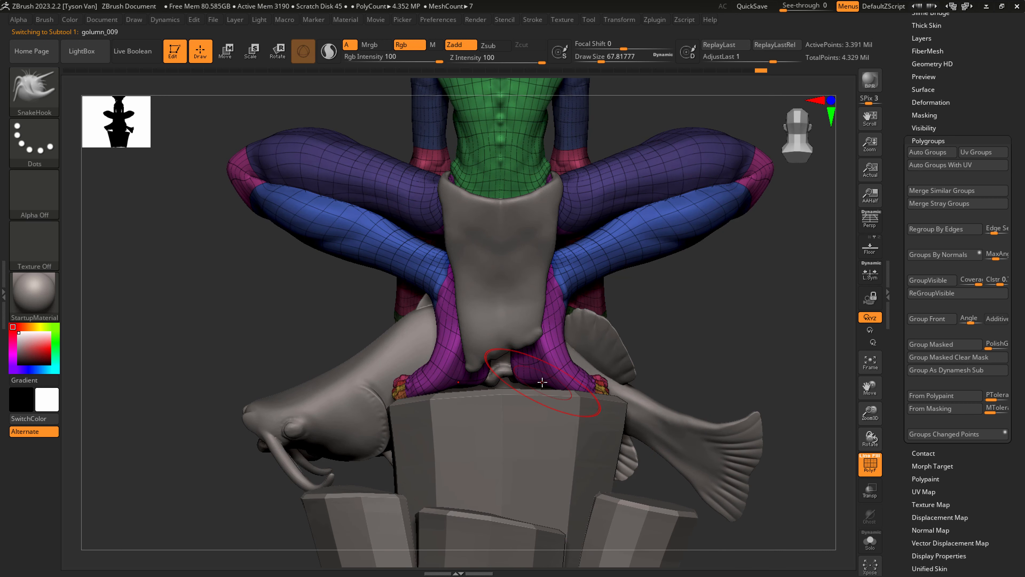
right_drag(543, 393, 524, 384)
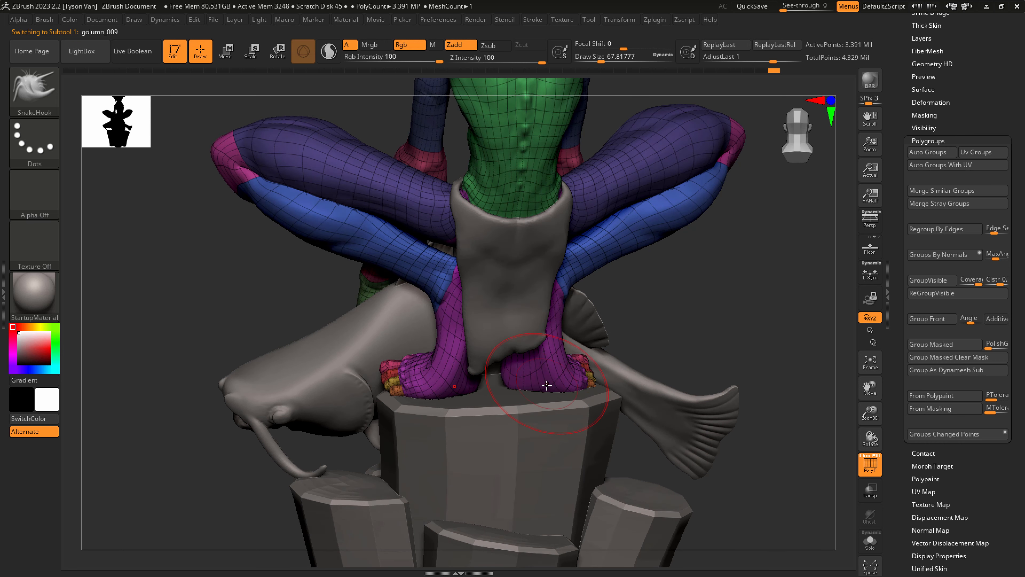
right_drag(547, 386, 556, 378)
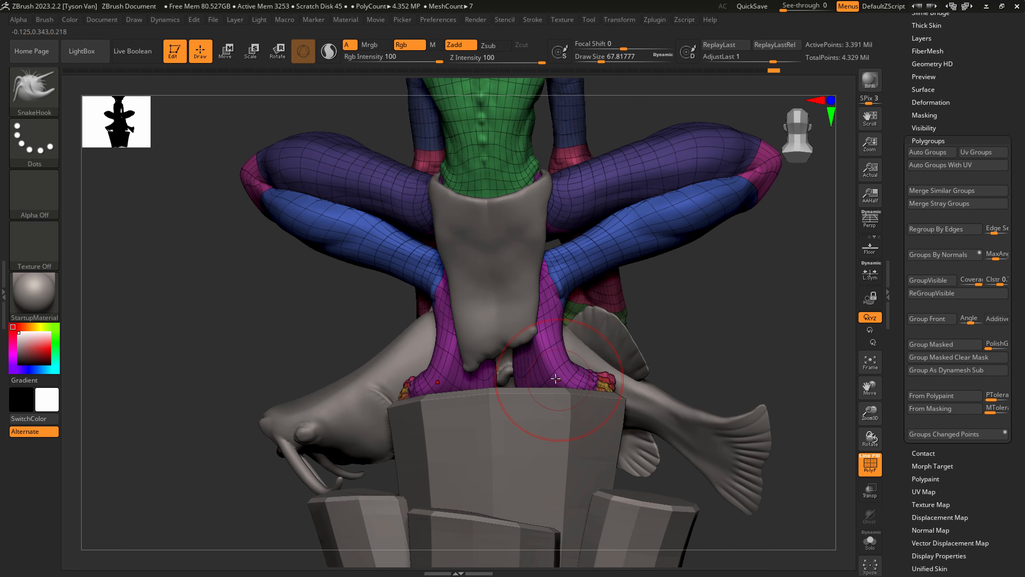
Refine the contact of the fish-tail-side foot with the pillar top, using SnakeHook at draw size 41.42062.
key(s)
drag(556, 379, 542, 378)
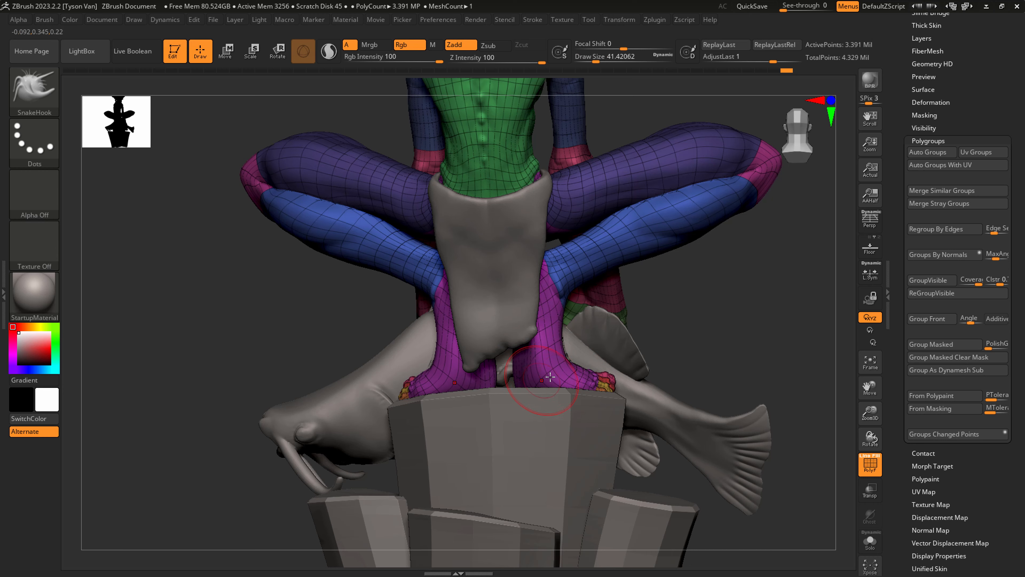
right_drag(551, 377, 596, 374)
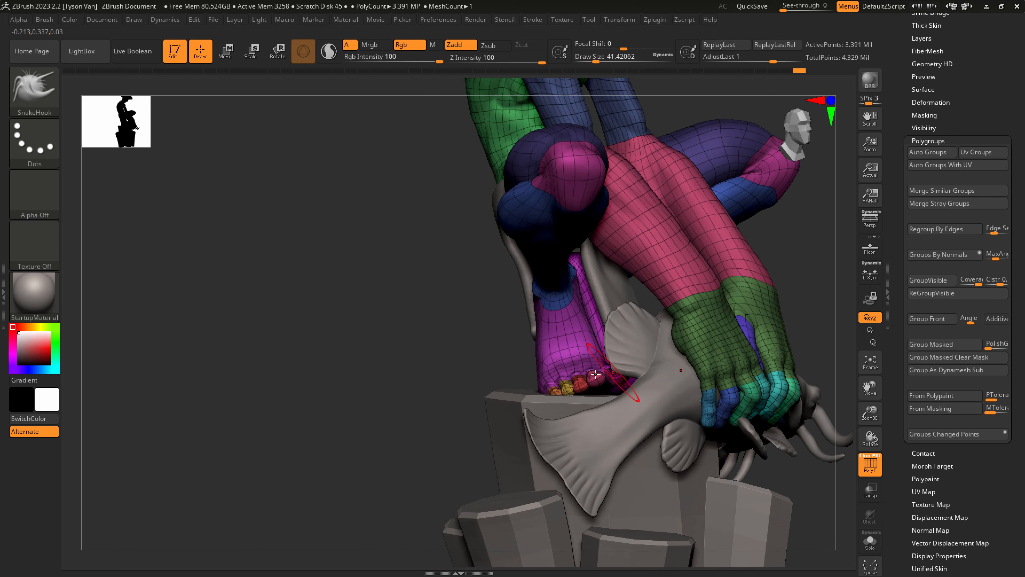
key(s)
drag(596, 374, 606, 376)
right_drag(605, 375, 608, 402)
Select the column base and pull the central pillar's top up to the feet with SnakeHook at draw sizes 136.15338 and 90.22235.
alt+click(564, 435)
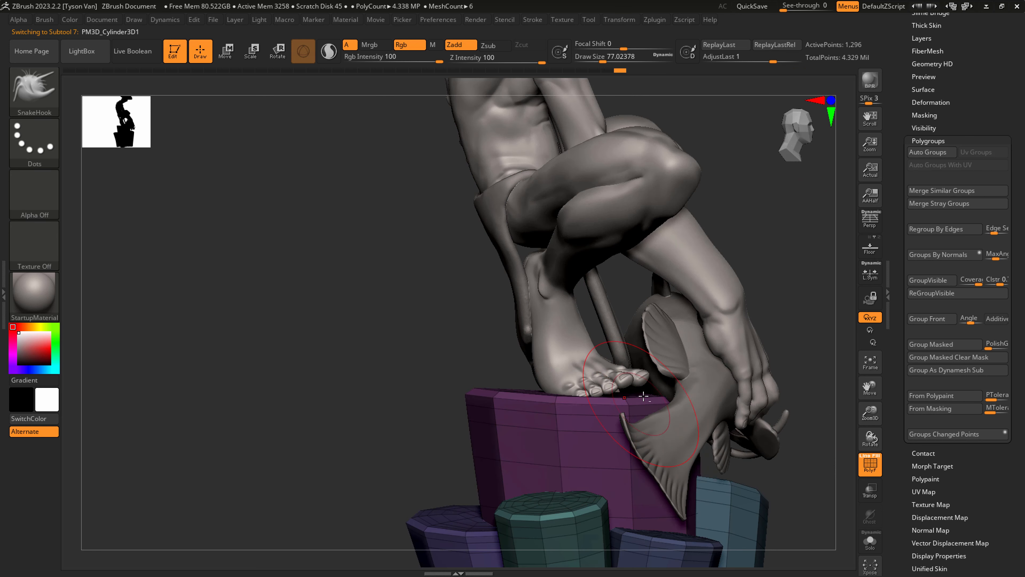
key(s)
drag(642, 398, 652, 399)
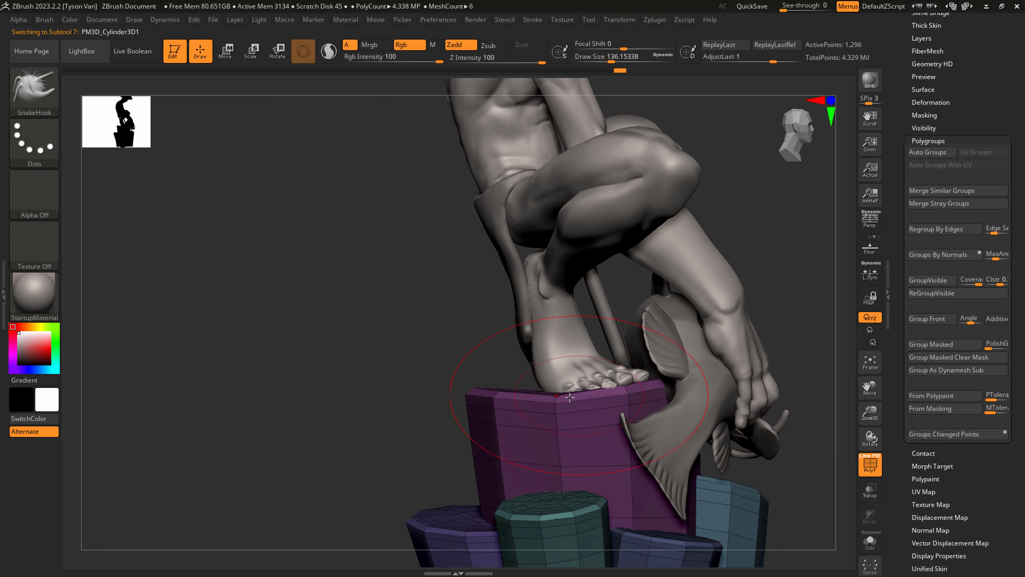
mouse_move(570, 397)
right_down()
mouse_move(589, 403)
mouse_move(680, 373)
mouse_move(597, 400)
right_up()
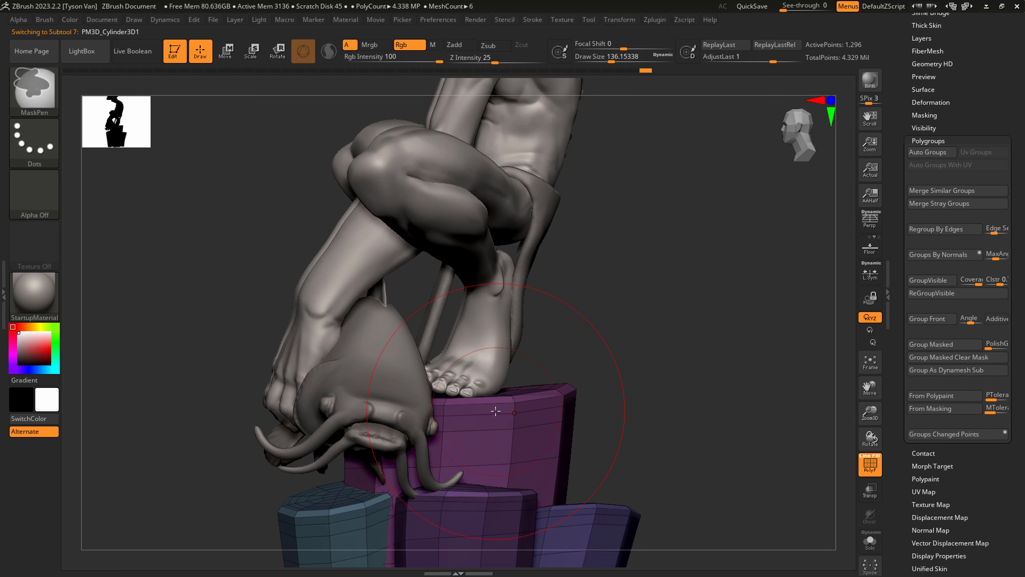
key(alt+s)
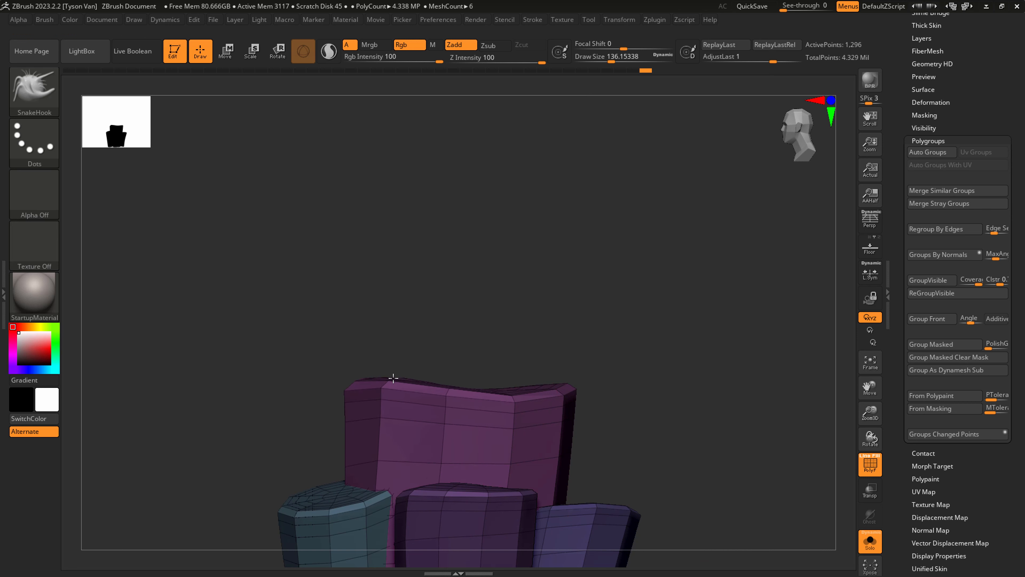
click(870, 541)
right_drag(709, 476, 569, 387)
key(s)
drag(569, 387, 588, 358)
mouse_move(587, 363)
right_down()
mouse_move(543, 376)
mouse_move(669, 394)
mouse_move(542, 394)
mouse_move(527, 437)
mouse_move(536, 444)
right_up()
Try subdividing the column base twice and view it without the polygroup wireframe.
key(ctrl)
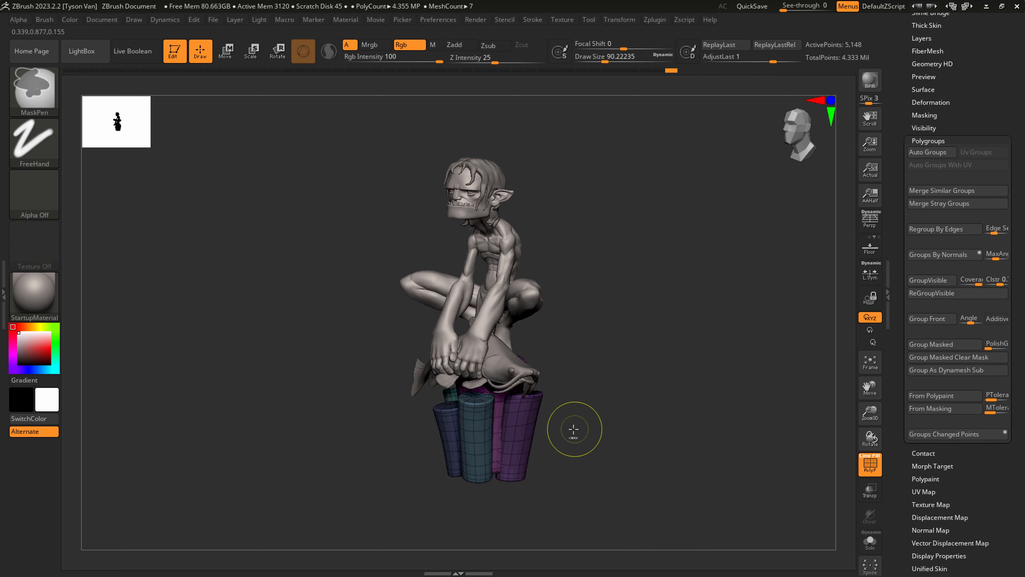
key(ctrl+z)
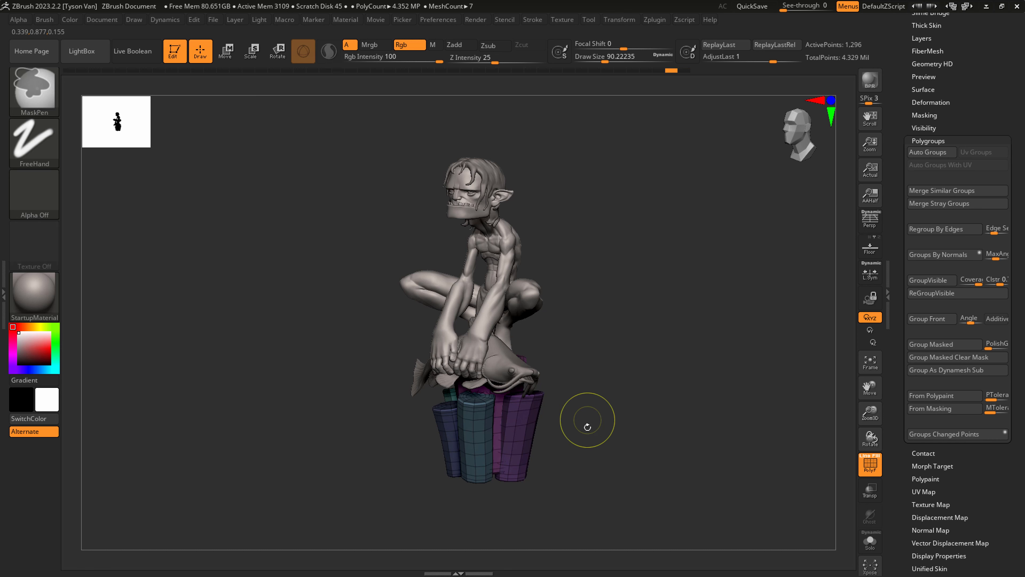
mouse_move(586, 427)
right_down()
mouse_move(567, 462)
mouse_move(537, 429)
right_up()
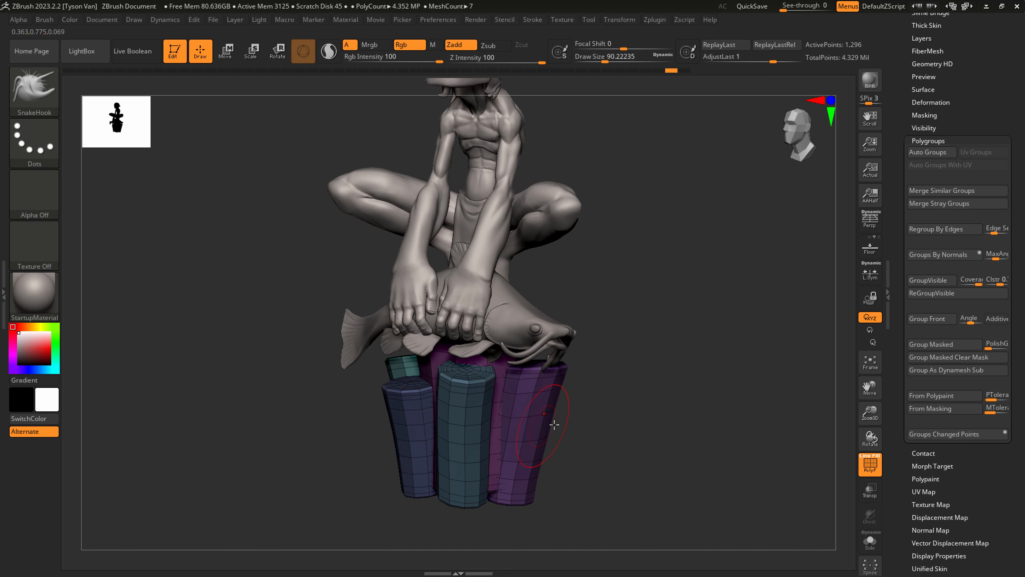
key(ctrl)
key(ctrl+d)
key(ctrl+d)
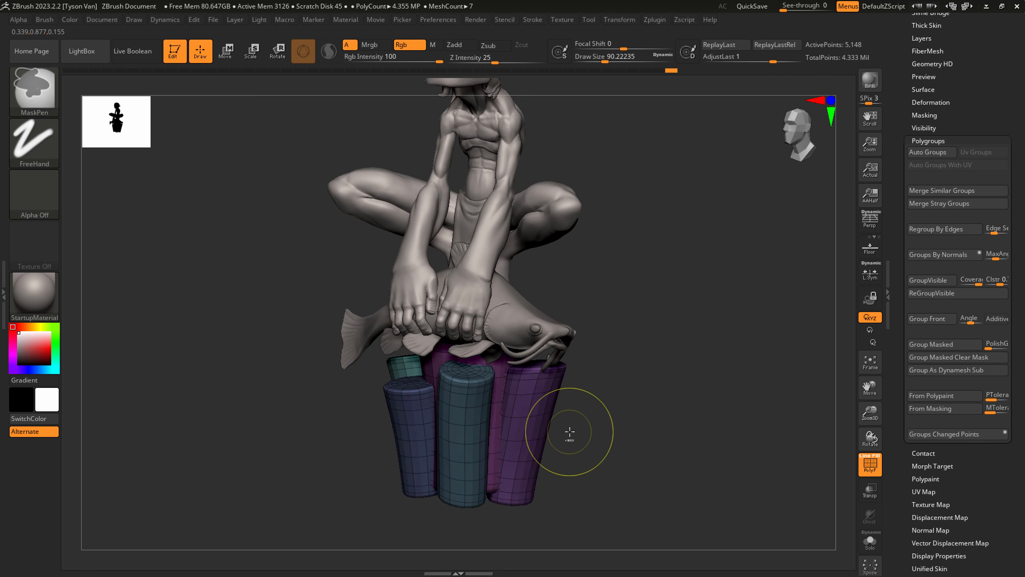
key(shift)
key(shift+f)
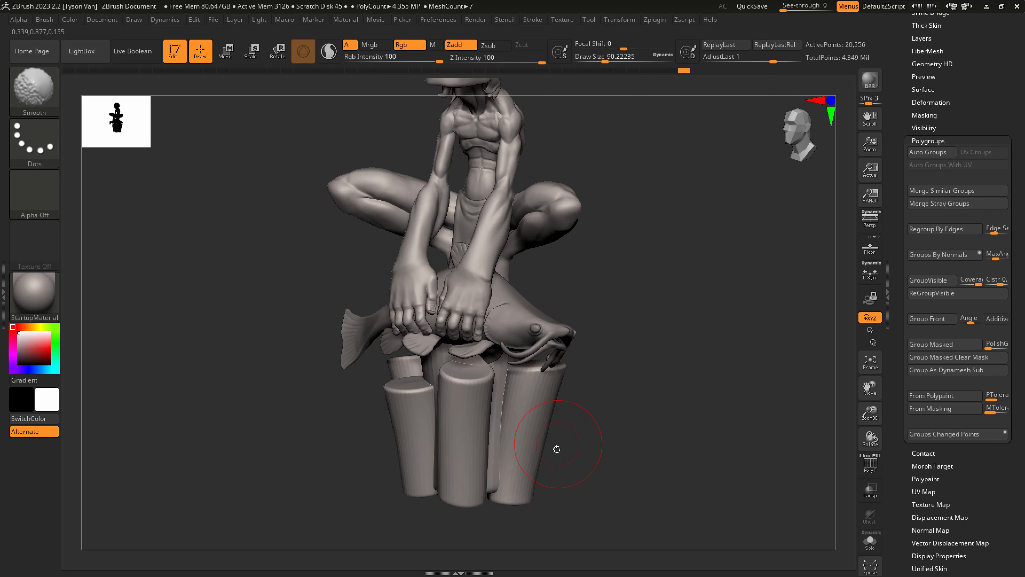
key(ctrl+z)
key(ctrl+z)
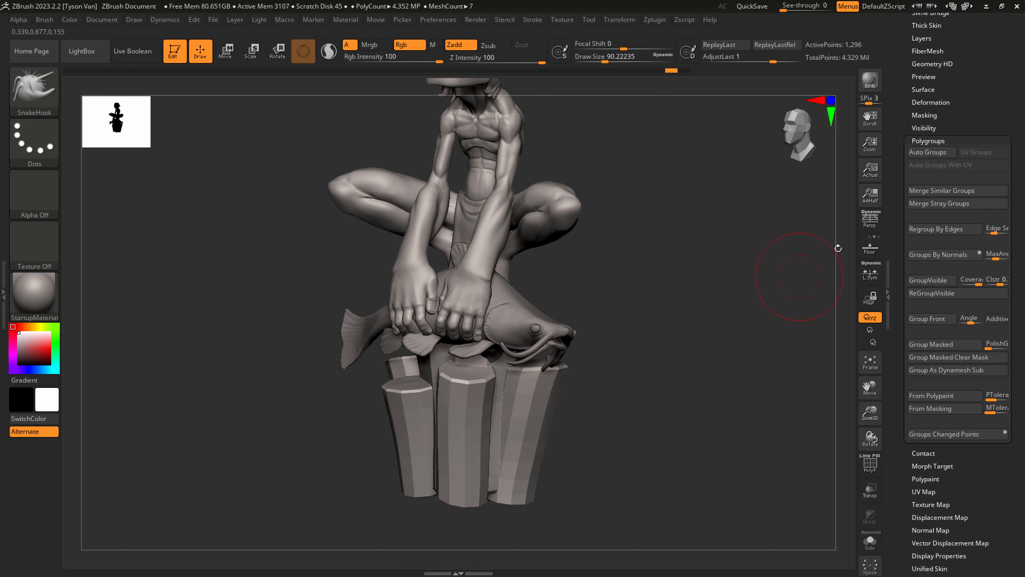
DynaMesh the column base at resolution 1032 and check its mesh density with the wireframe.
scroll(939, 65, up, 4)
click(928, 53)
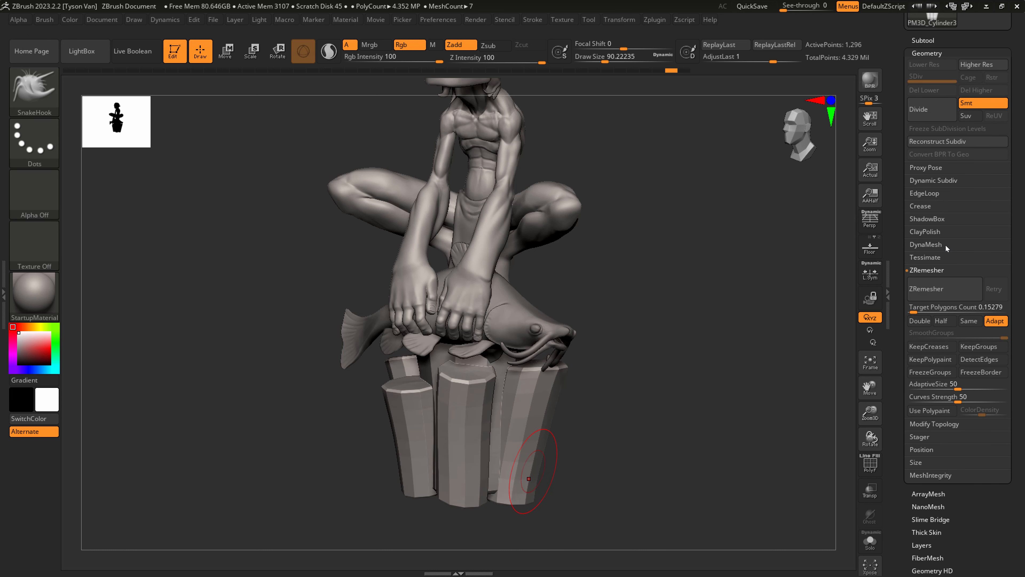
click(926, 244)
drag(928, 282, 945, 282)
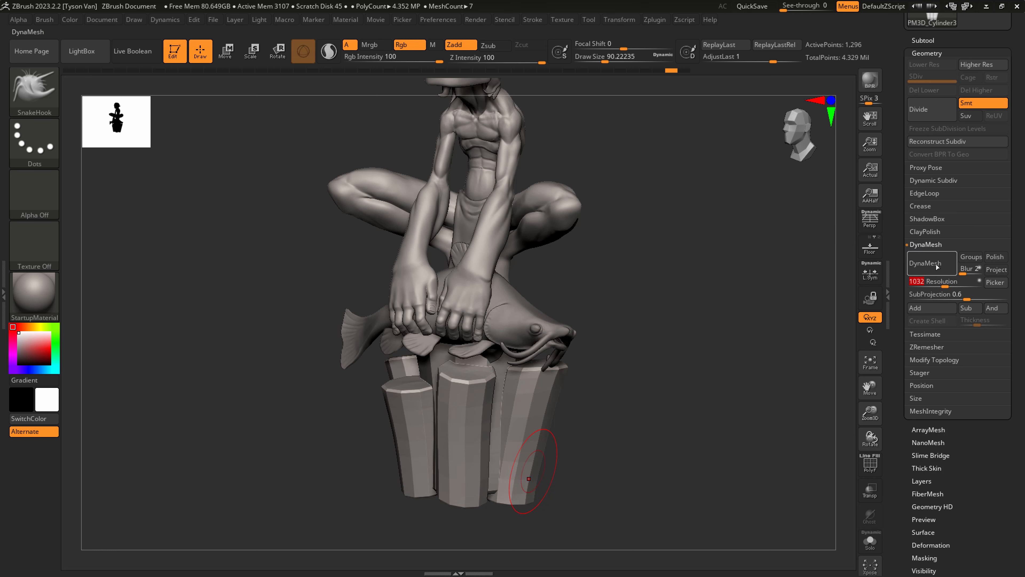
click(936, 262)
key(shift)
key(shift+f)
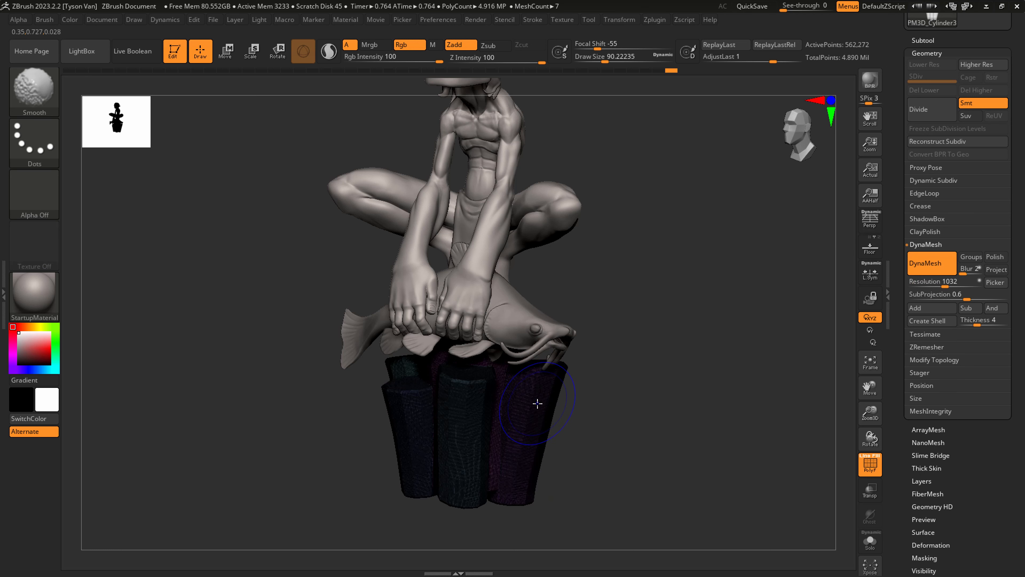
key(shift+f)
Polish the outer edge of the column under the fish's head with hPolish at draw size 30.69679.
ctrl+right_drag(536, 404, 550, 431)
key(b)
key(h)
key(p)
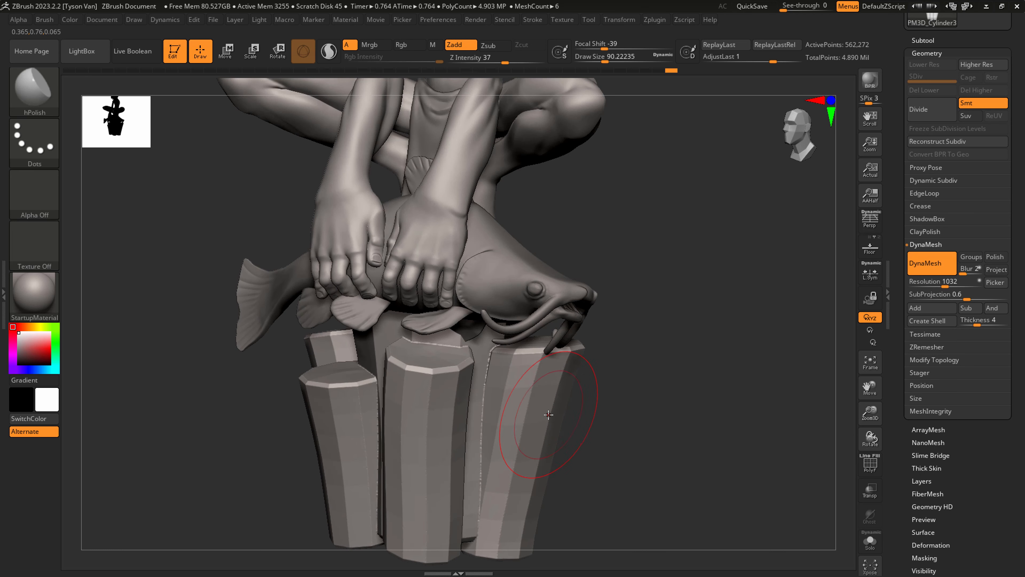
key(s)
drag(551, 413, 542, 413)
drag(568, 377, 525, 521)
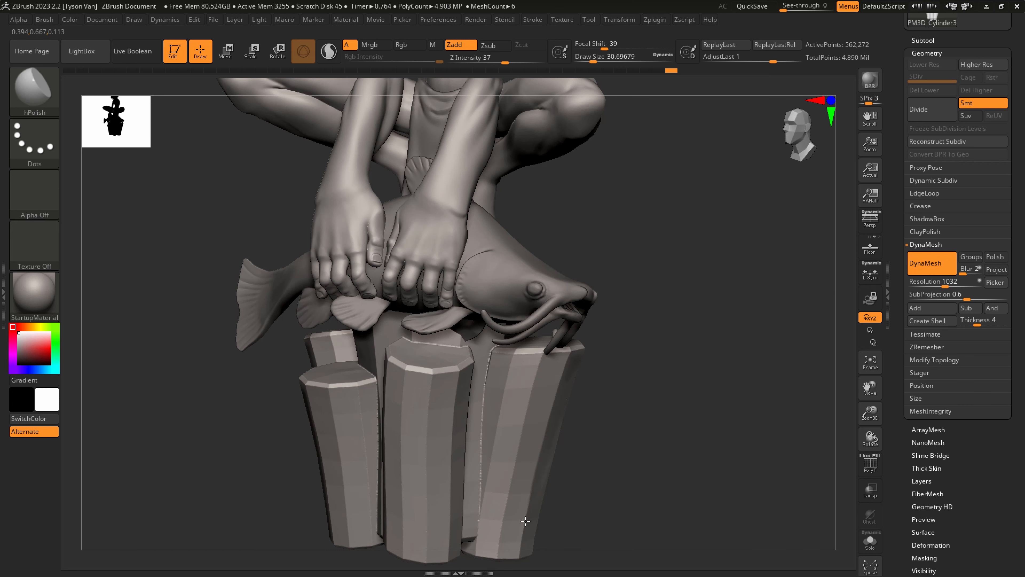
Set hPolish to Z Intensity 100 and Focal Shift -48, and carve uneven facets into the columns on the fish-head side.
drag(539, 60, 548, 60)
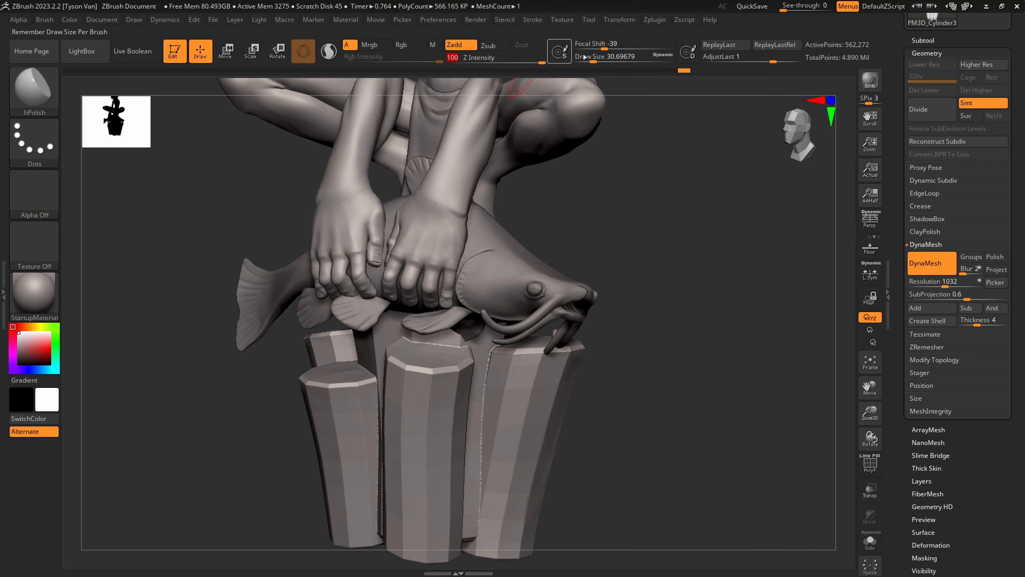
drag(605, 44, 601, 46)
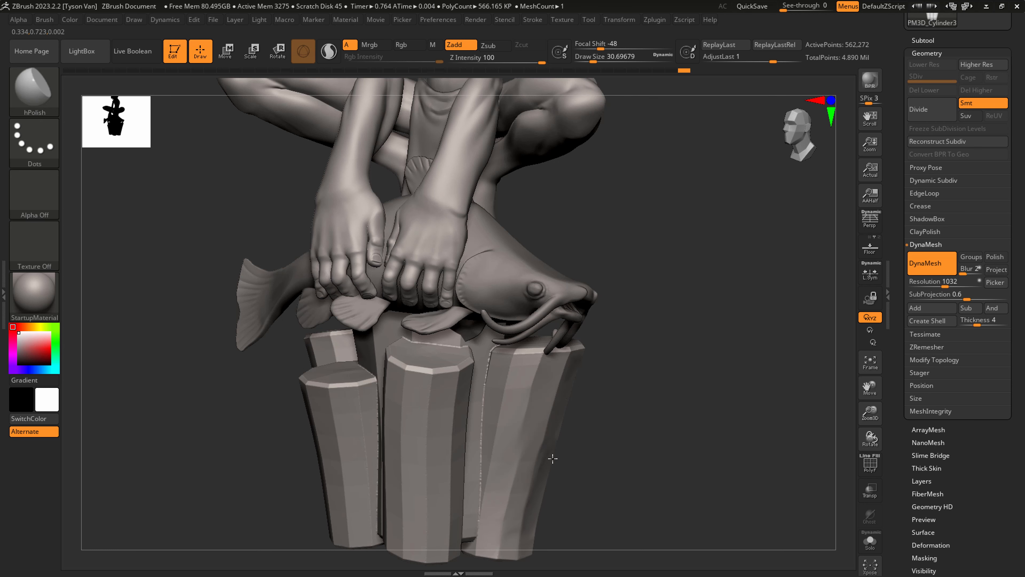
mouse_move(553, 458)
mouse_down()
mouse_move(563, 442)
mouse_move(551, 428)
mouse_move(590, 525)
mouse_move(618, 348)
mouse_up()
drag(585, 532, 493, 465)
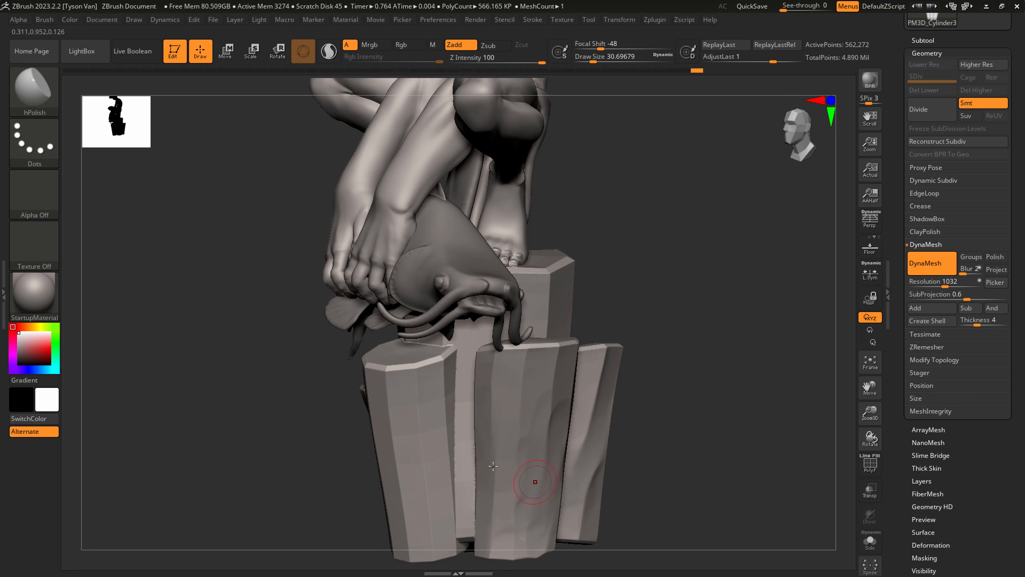
Polish long vertical facets down the front column beneath the hands with hPolish.
right_drag(428, 543, 516, 531)
drag(408, 420, 402, 539)
drag(384, 443, 373, 519)
drag(367, 368, 381, 555)
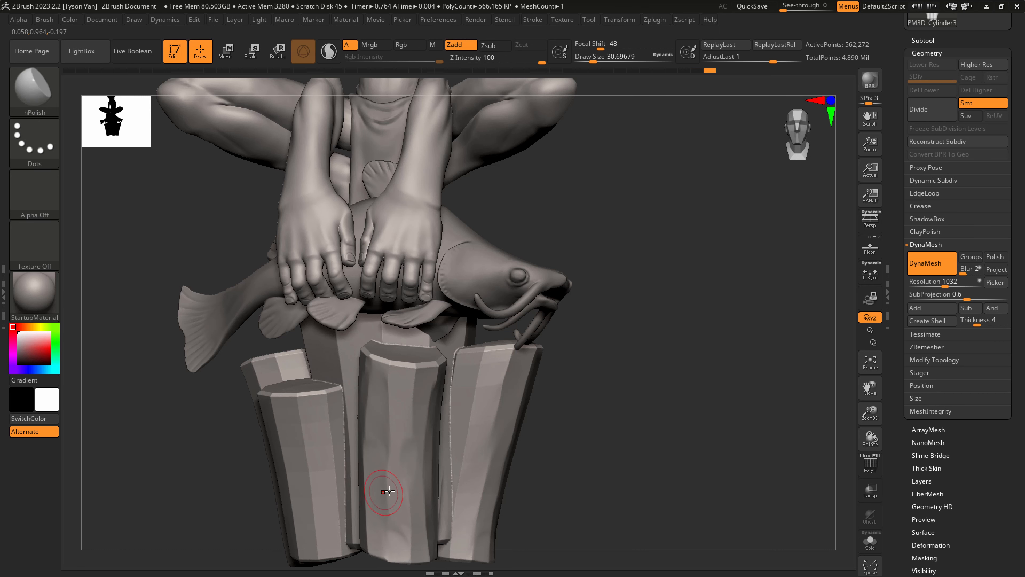
Polish the short front column on the fish-tail side with hPolish, reducing the draw size to 20.00594.
right_drag(384, 487, 430, 498)
mouse_move(426, 406)
mouse_down()
mouse_move(427, 380)
mouse_move(406, 501)
mouse_move(334, 471)
mouse_up()
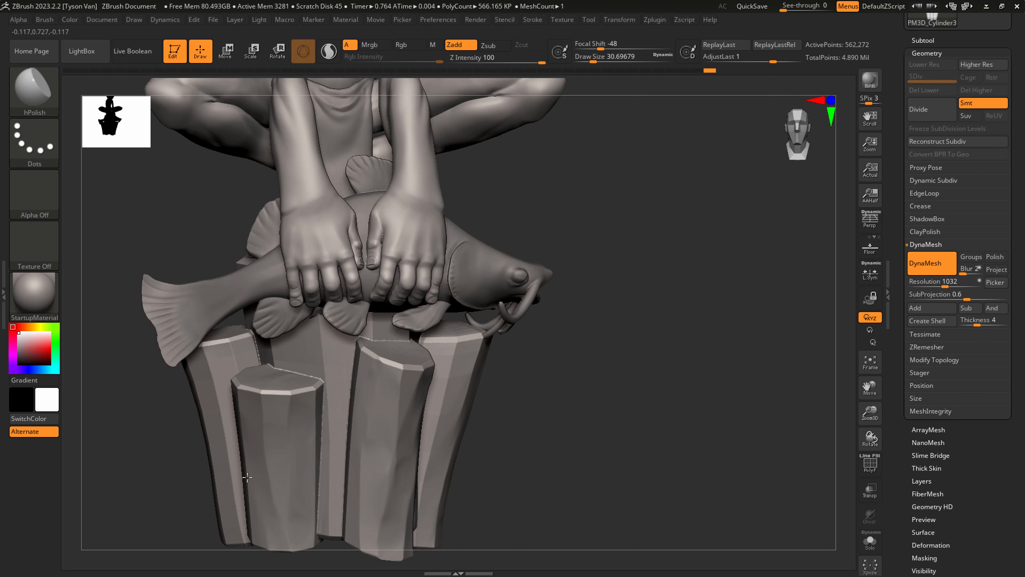
alt+right_drag(283, 493, 454, 428)
key(s)
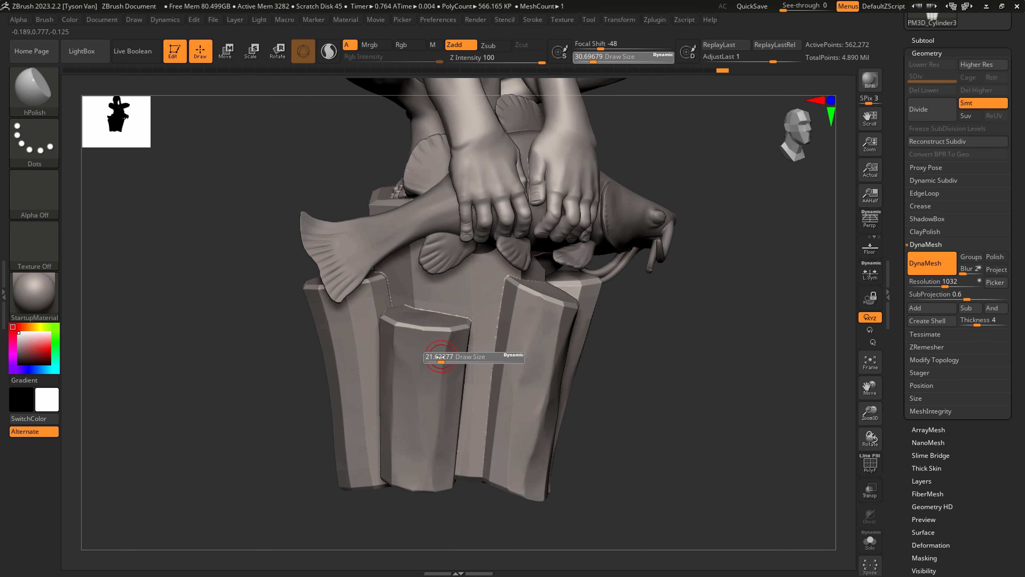
drag(442, 359, 446, 333)
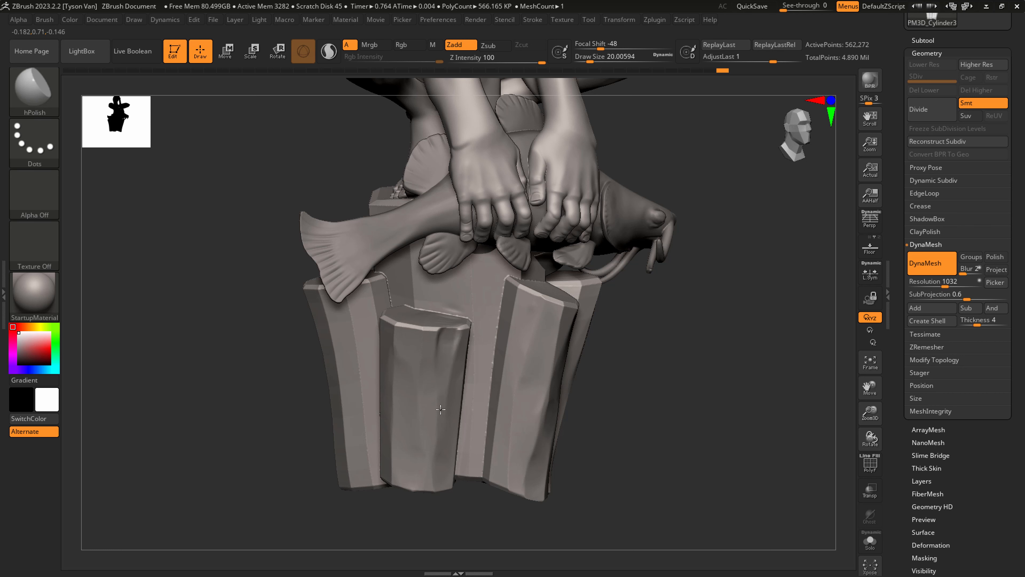
drag(440, 410, 438, 442)
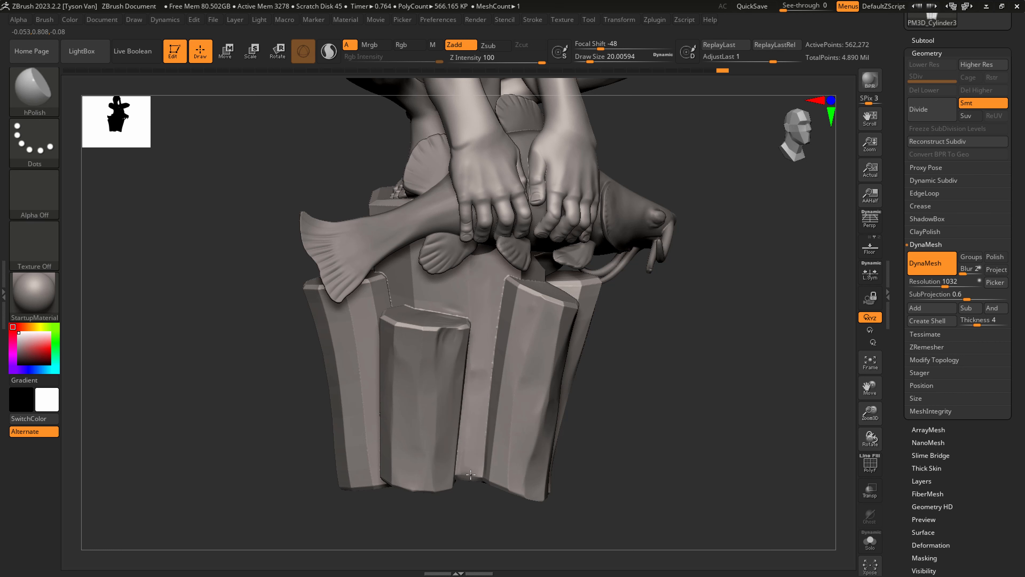
Refine the facets and top rim of the column under the fish's head with hPolish at draw size 20.00594.
right_drag(556, 435, 577, 384)
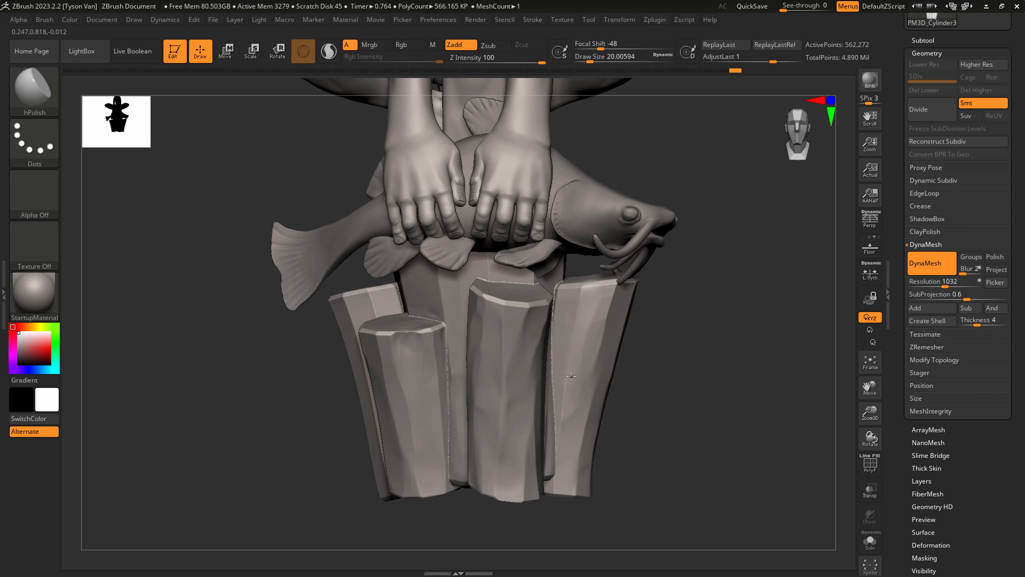
mouse_move(582, 424)
right_down()
mouse_move(599, 360)
mouse_move(636, 339)
right_up()
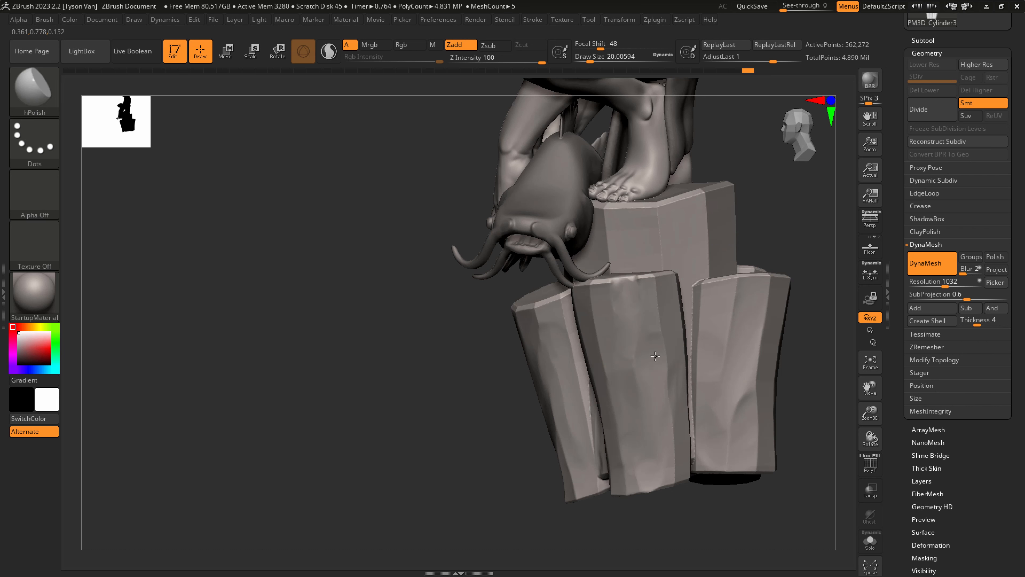
alt+click(698, 445)
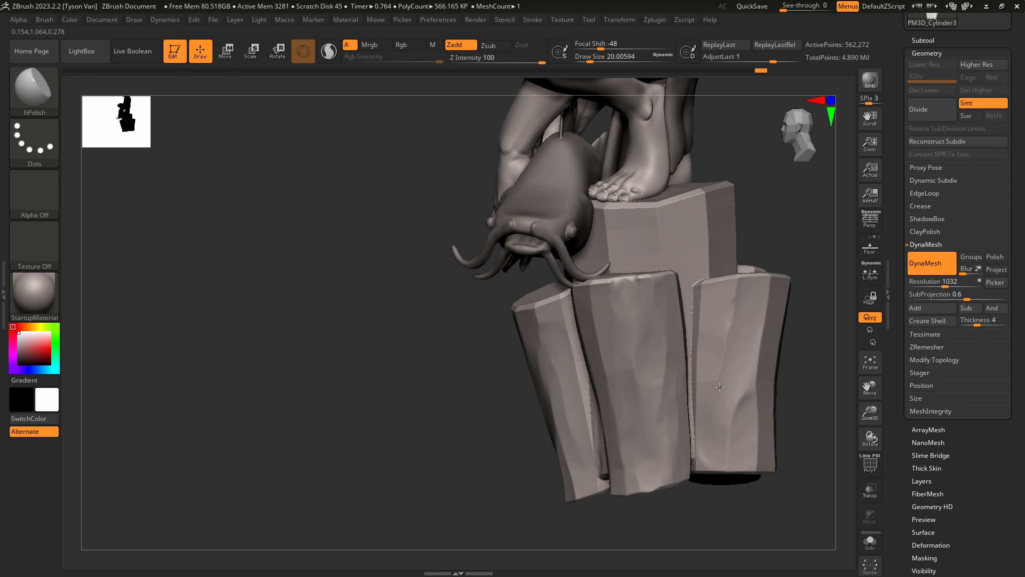
Polish irregular facets into the back column and the rear face of the central pillar with hPolish at draw size 23.30558.
mouse_move(651, 383)
right_down()
mouse_move(602, 378)
mouse_move(583, 394)
right_up()
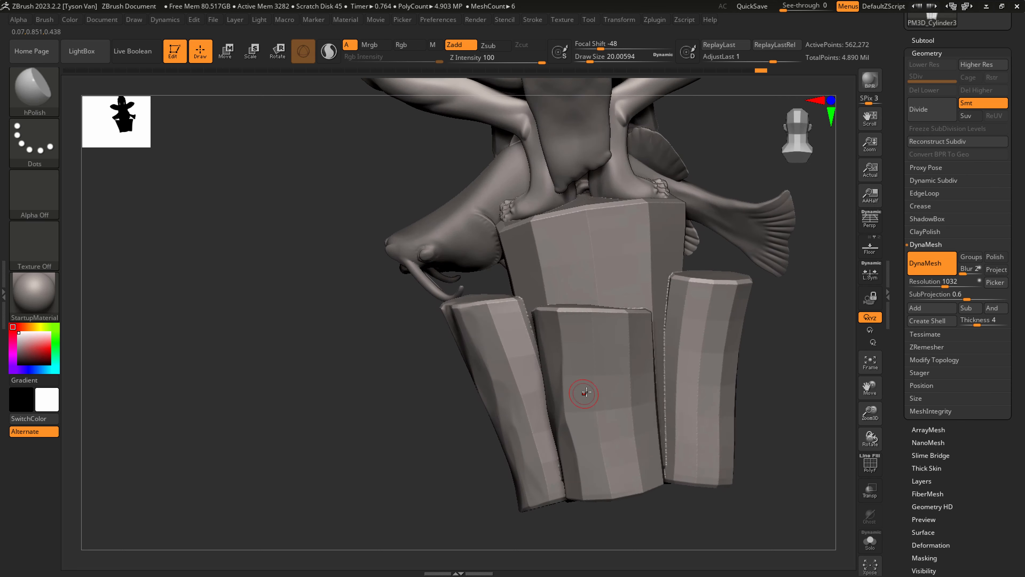
drag(605, 424, 616, 472)
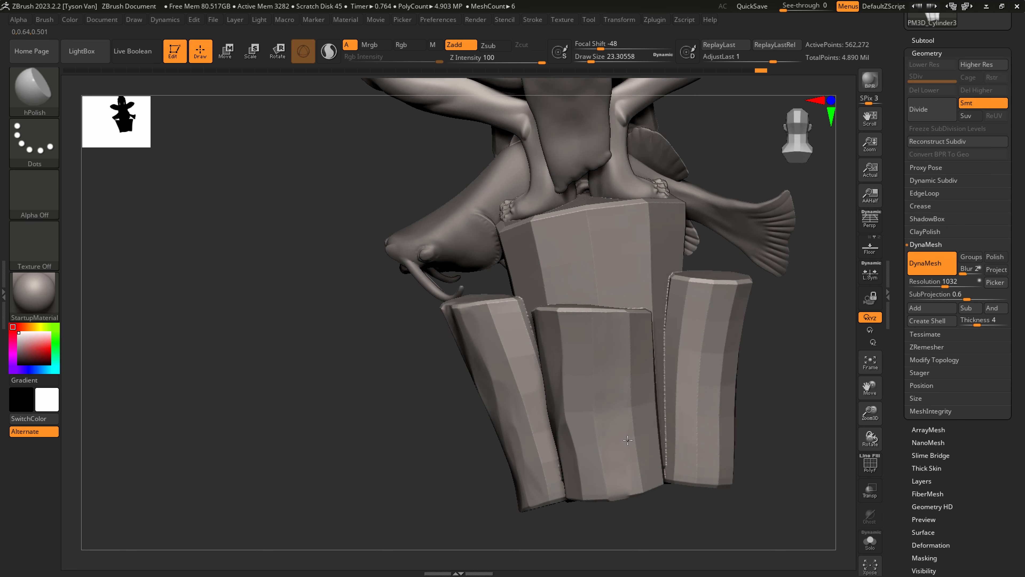
mouse_move(635, 346)
mouse_down()
mouse_move(638, 492)
mouse_move(633, 286)
mouse_up()
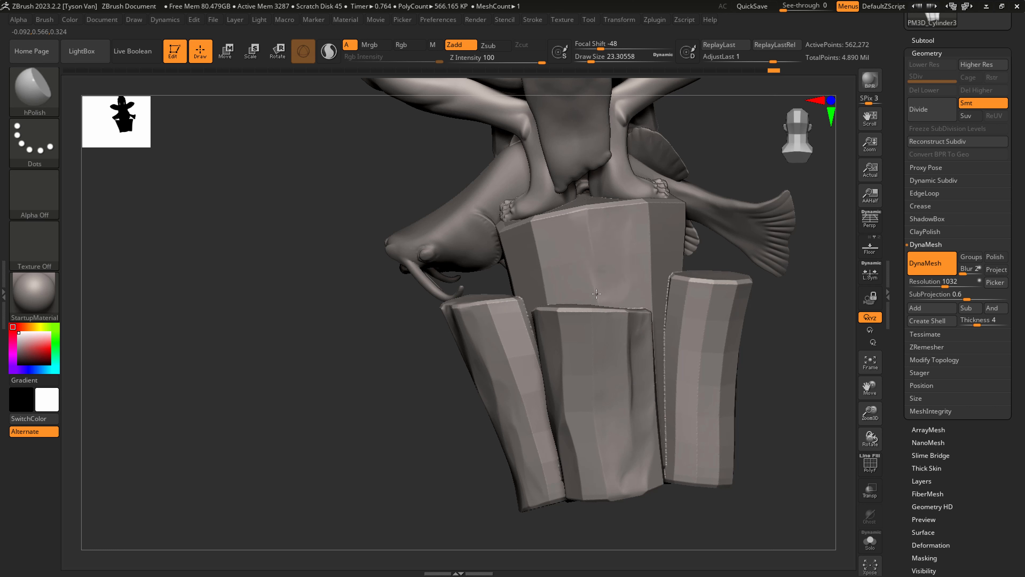
drag(590, 230, 558, 230)
drag(551, 297, 537, 275)
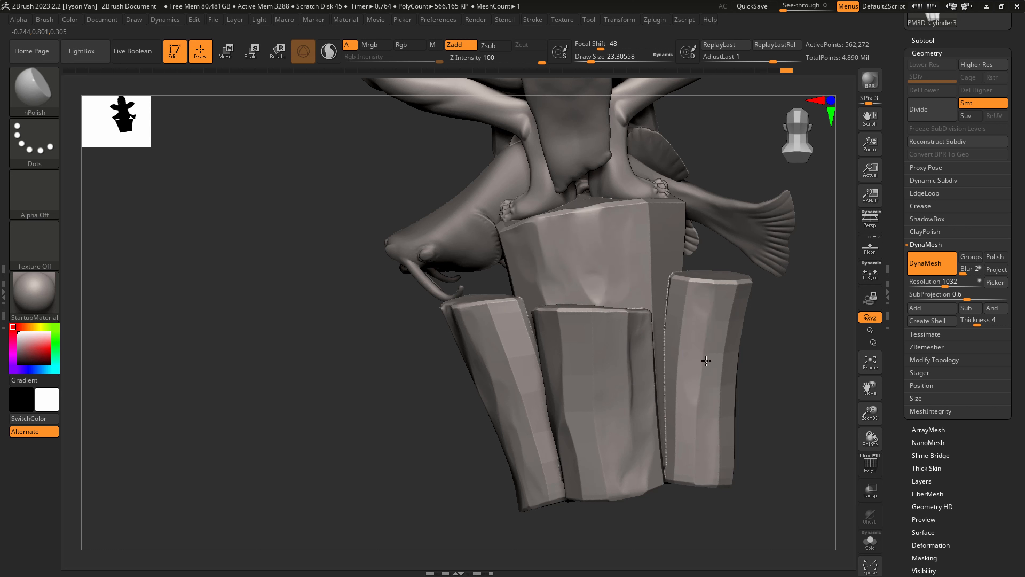
Polish facets and rim edges on the rear and fish-tail-side columns with hPolish at draw size 23.30558.
mouse_move(706, 360)
mouse_down()
mouse_move(695, 474)
mouse_move(718, 436)
mouse_move(708, 482)
mouse_up()
drag(795, 428, 715, 415)
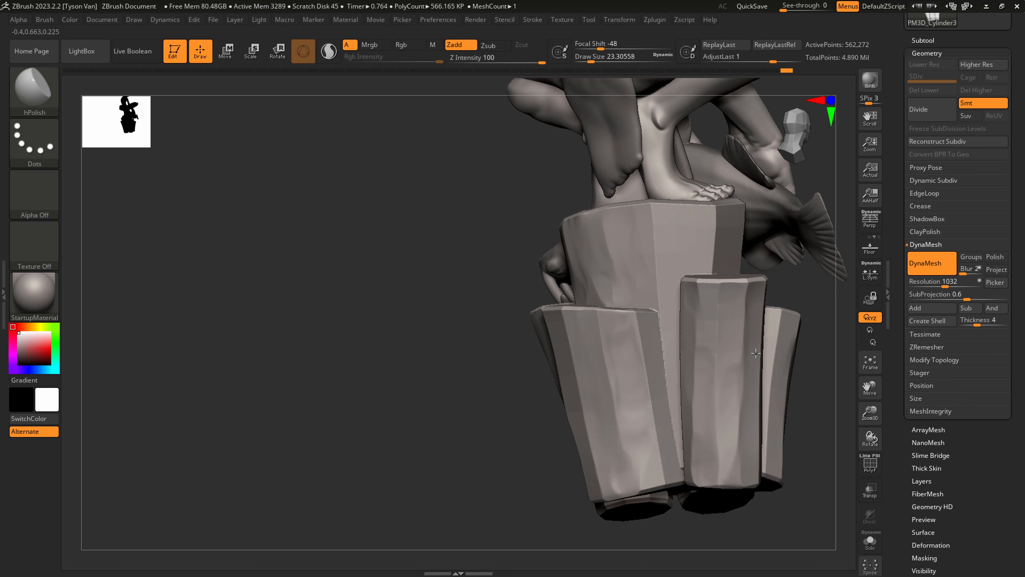
drag(757, 277, 744, 286)
mouse_move(747, 323)
mouse_down()
mouse_move(751, 289)
mouse_move(754, 320)
mouse_up()
mouse_move(720, 258)
mouse_down()
mouse_move(718, 230)
mouse_move(708, 257)
mouse_move(656, 210)
mouse_move(653, 270)
mouse_move(646, 224)
mouse_up()
drag(656, 313, 679, 474)
alt+drag(484, 416, 280, 418)
right_drag(558, 443, 562, 463)
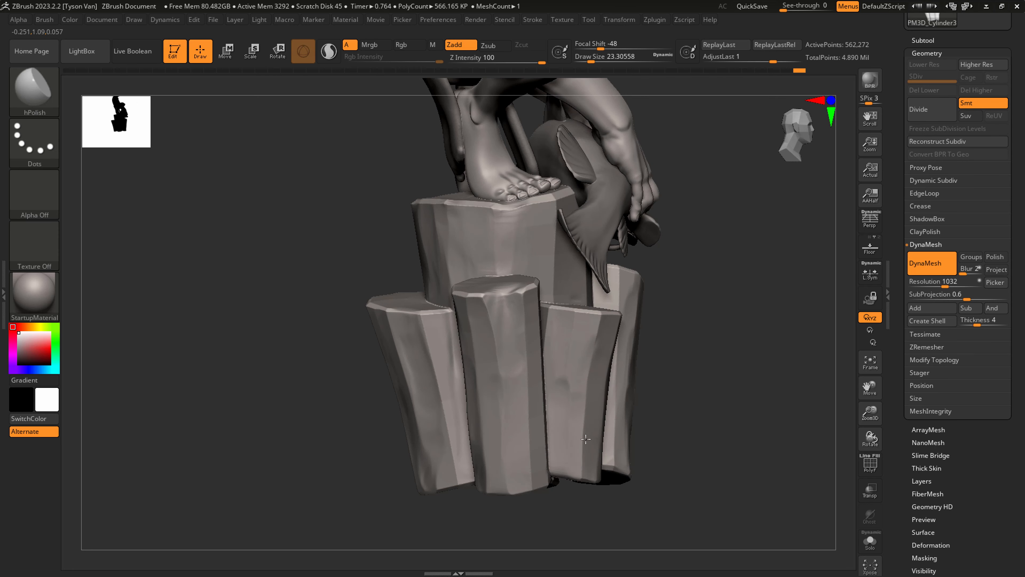
Polish vertical facets and top edges on the fish-tail-side columns and the front column beneath the hands with hPolish.
drag(585, 439, 581, 470)
right_drag(602, 451, 541, 454)
mouse_move(586, 467)
mouse_down()
mouse_move(589, 386)
mouse_move(590, 472)
mouse_move(611, 370)
mouse_up()
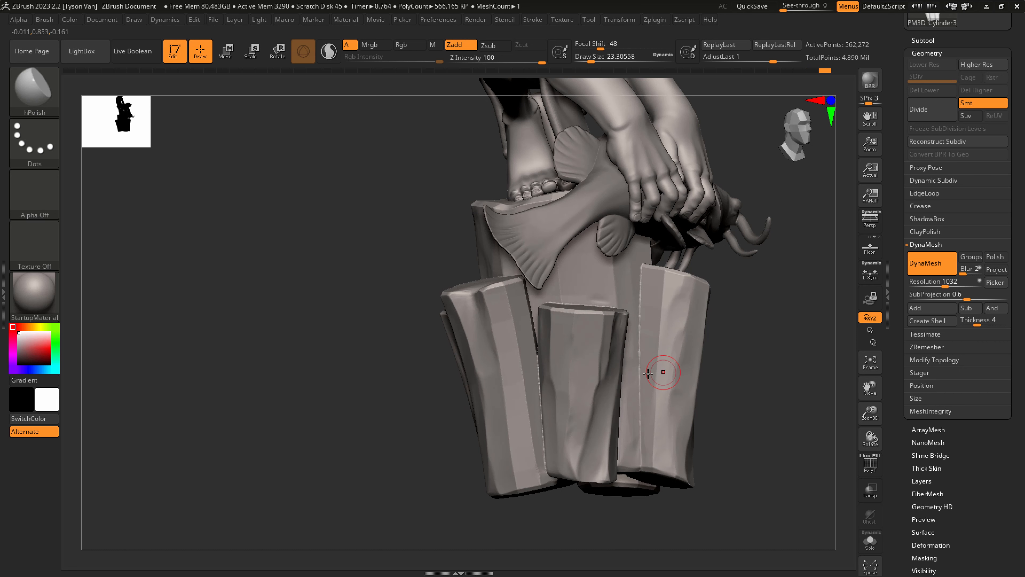
right_drag(664, 370, 677, 281)
mouse_move(661, 384)
mouse_down()
mouse_move(661, 399)
mouse_move(667, 299)
mouse_up()
drag(532, 394, 528, 486)
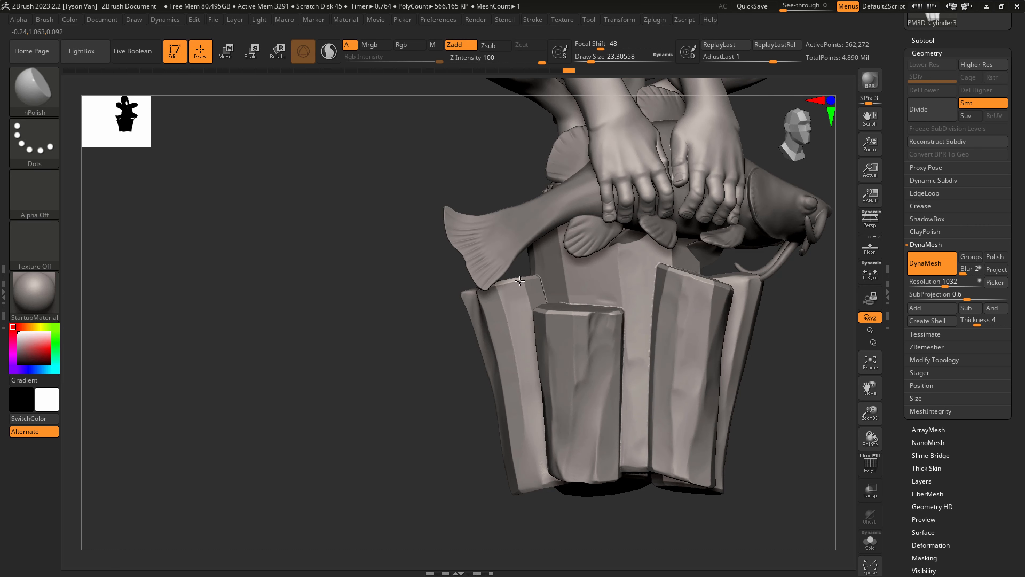
drag(520, 281, 534, 279)
Isolate the base and polish vertical facets down the exposed front of the central pillar with hPolish.
click(868, 540)
alt+right_drag(641, 361, 565, 419)
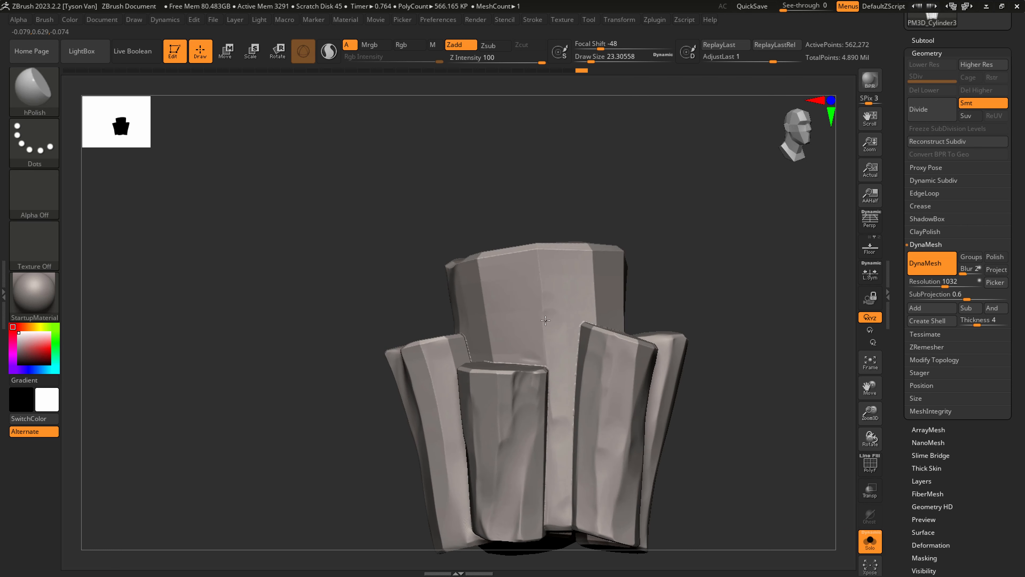
drag(539, 248, 540, 344)
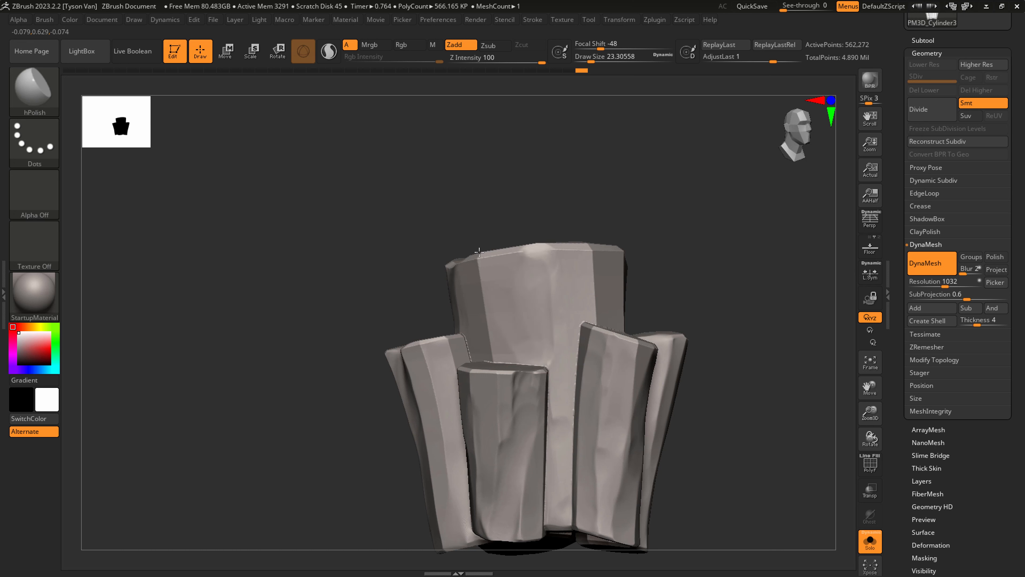
drag(479, 252, 503, 351)
mouse_move(503, 351)
ctrl+right_down()
mouse_move(455, 320)
mouse_move(525, 364)
ctrl+right_up()
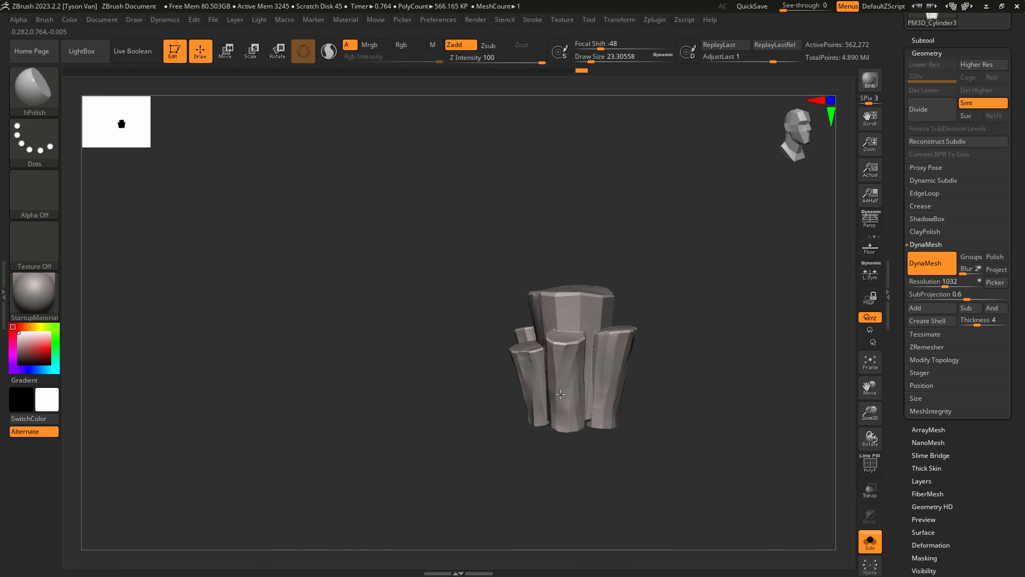
right_drag(561, 393, 570, 363)
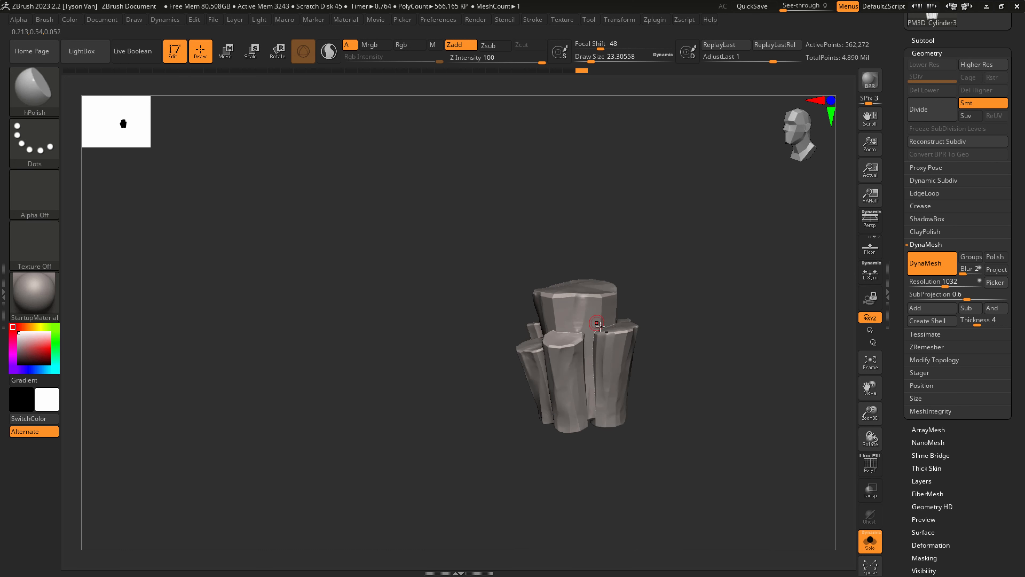
ctrl+right_drag(600, 325, 616, 381)
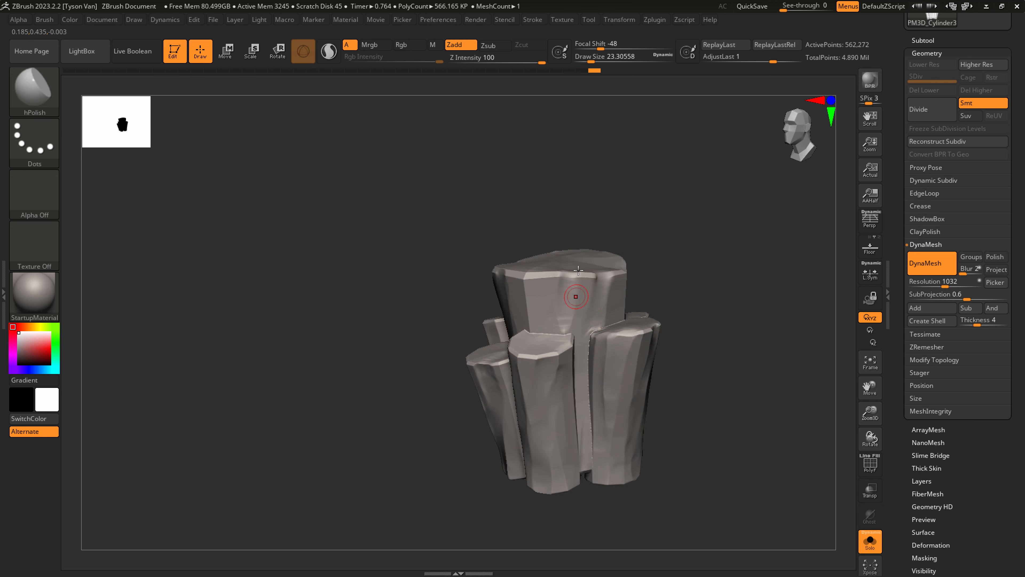
Re-DynaMesh the base at resolution 1032 and sharpen its facets with a positive Contrast deformation.
ctrl+drag(701, 366, 751, 302)
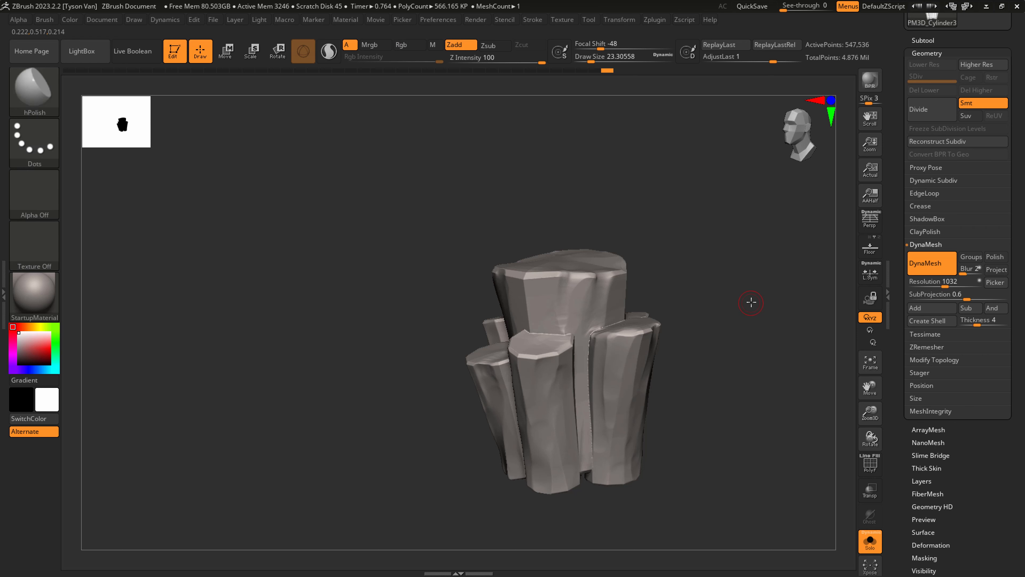
scroll(997, 471, down, 3)
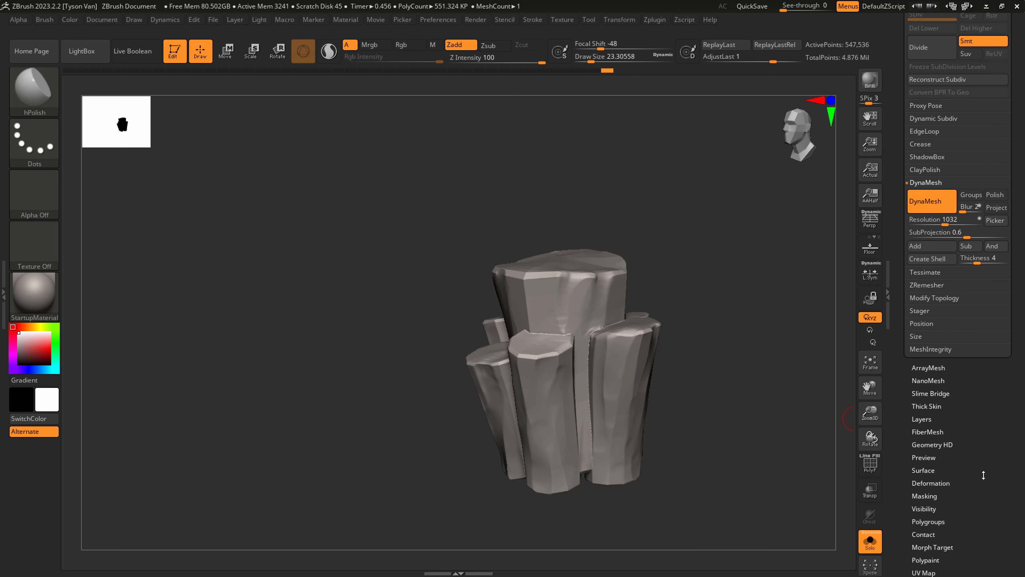
click(931, 483)
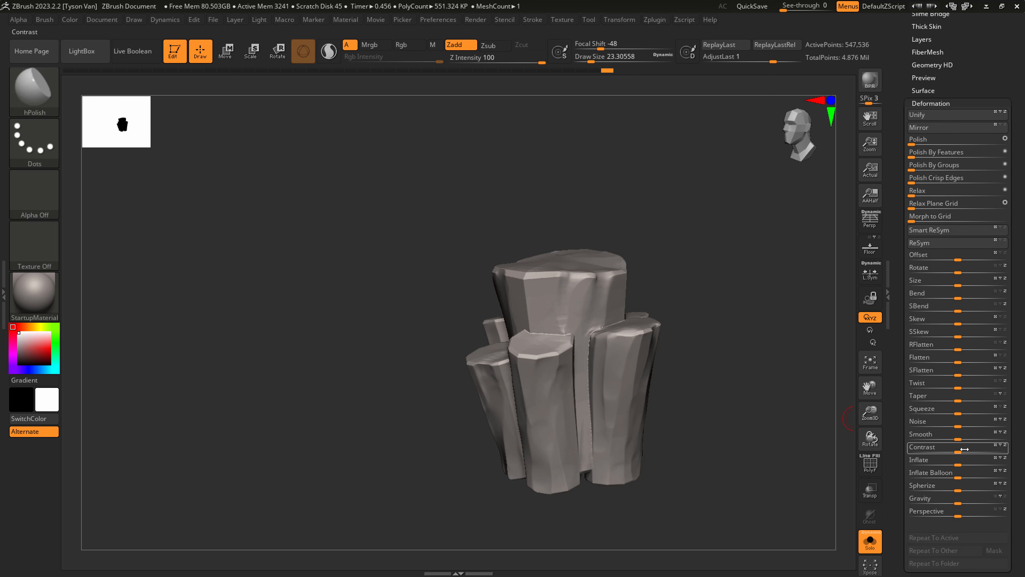
drag(960, 451, 1004, 457)
Touch up the sharpened column faces all around the base with the hPolish brush.
key(b)
key(h)
key(p)
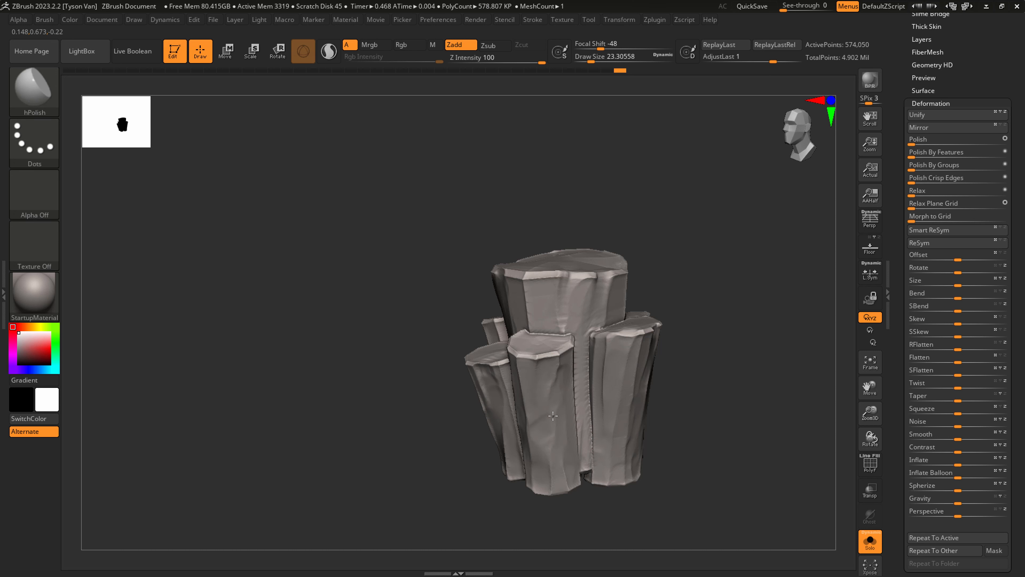
right_drag(538, 427, 537, 409)
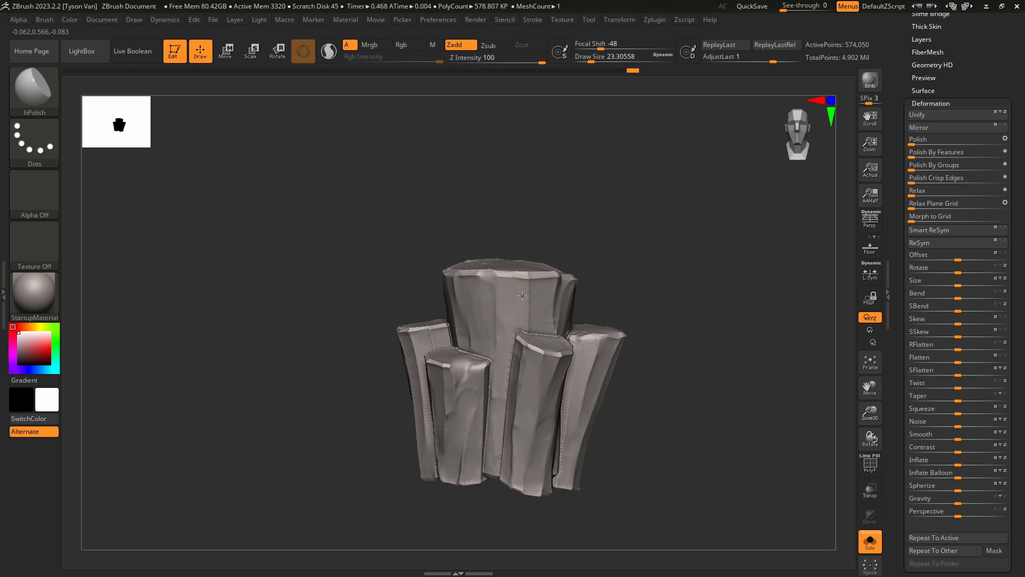
right_drag(530, 312, 521, 328)
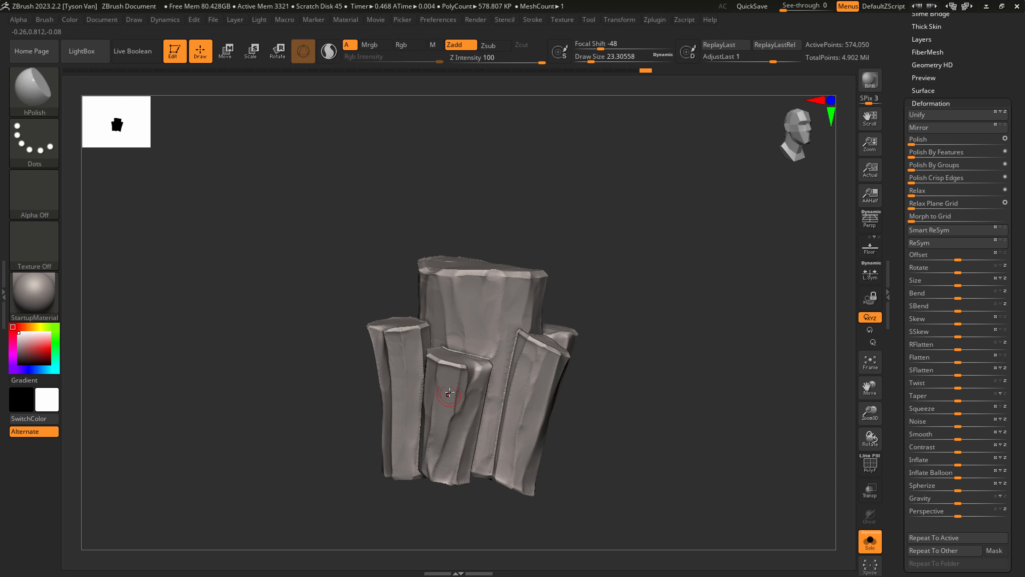
mouse_move(475, 447)
right_down()
mouse_move(685, 409)
mouse_move(539, 413)
mouse_move(565, 409)
right_up()
right_drag(572, 469, 595, 465)
right_drag(674, 413, 545, 412)
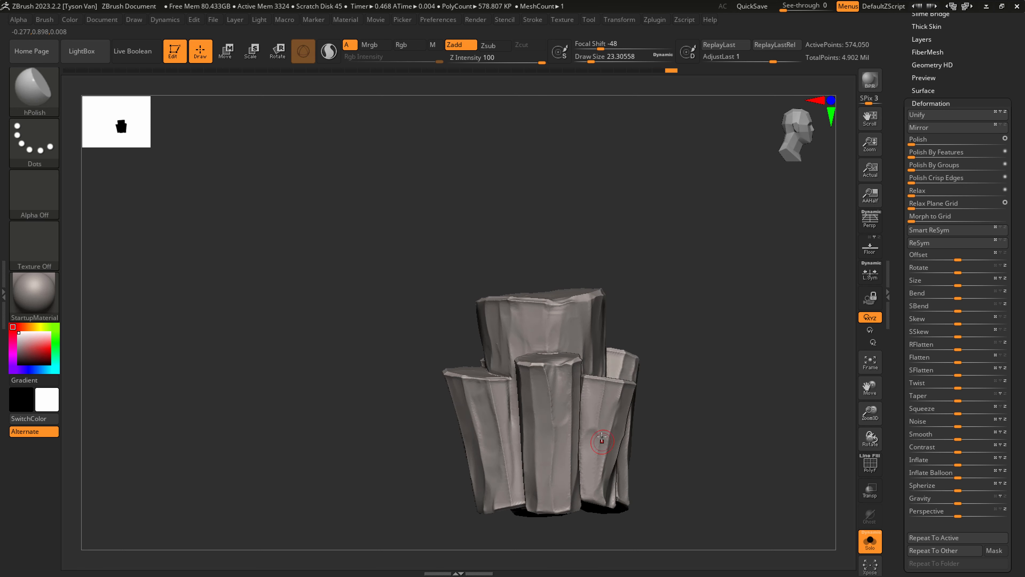
mouse_move(602, 438)
right_down()
mouse_move(593, 389)
mouse_move(716, 424)
right_up()
mouse_move(742, 464)
right_down()
mouse_move(630, 452)
mouse_move(709, 472)
mouse_move(633, 483)
mouse_move(555, 452)
mouse_move(551, 435)
mouse_move(556, 467)
mouse_move(576, 456)
right_up()
Show the whole figure together with the base again and save the tool.
click(870, 541)
scroll(629, 480, down, 5)
scroll(551, 435, up, 3)
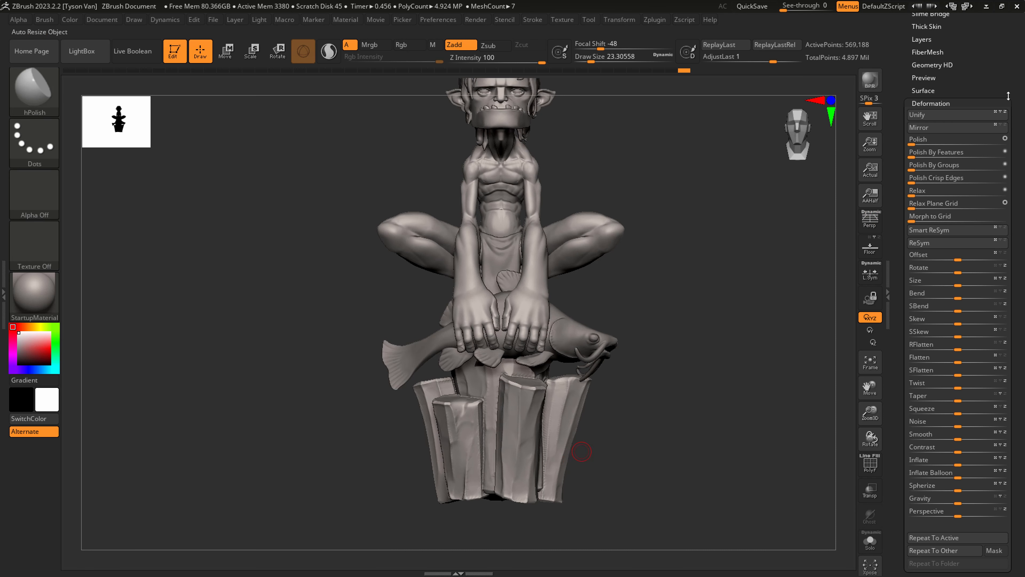
drag(1008, 96, 1009, 309)
drag(1010, 43, 1010, 101)
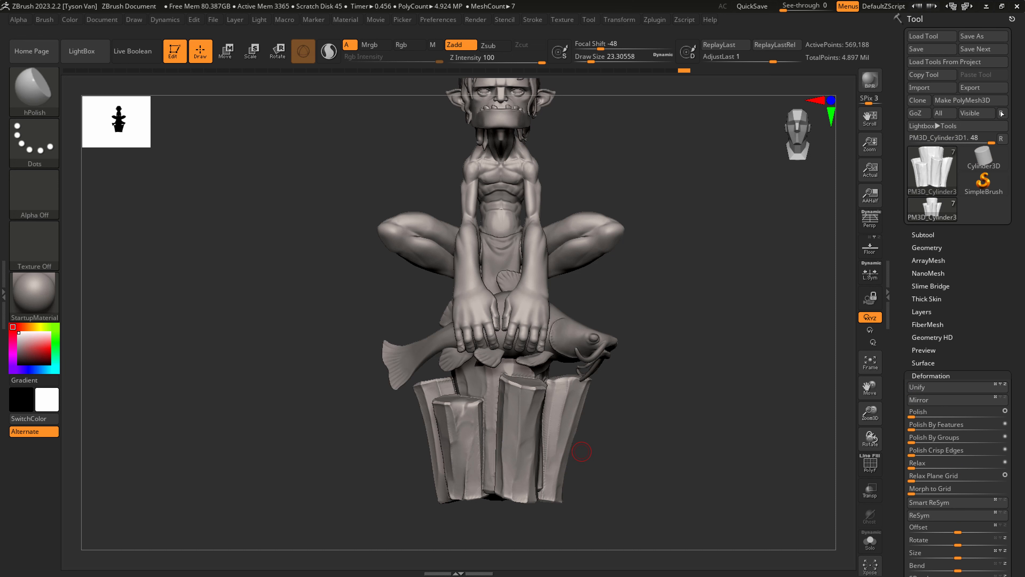
click(930, 50)
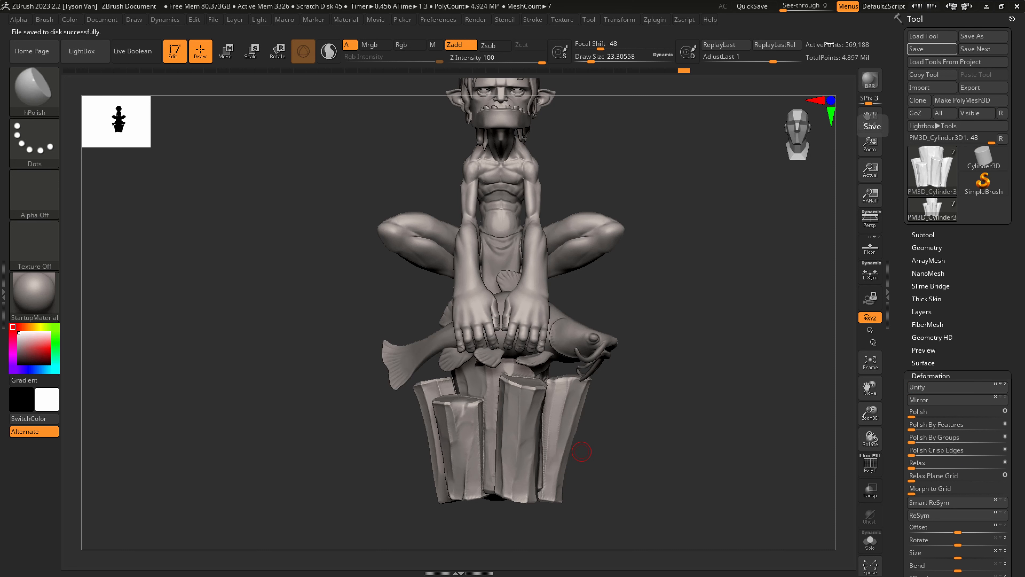
Slice the uneven bottom off the columns with a straight horizontal KnifeCurve cut from the front view.
key(ctrl)
alt+drag(674, 462, 446, 464)
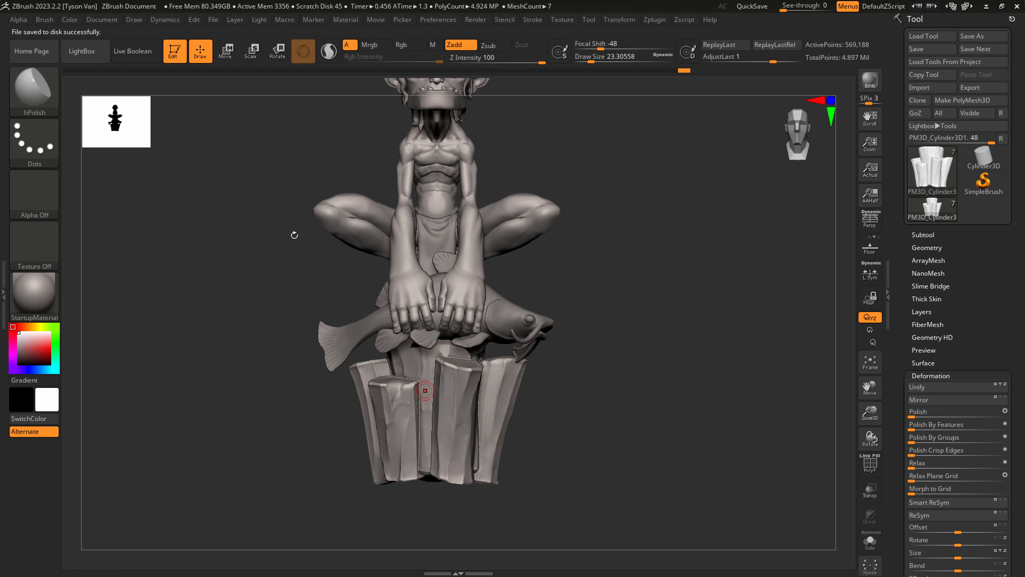
key(ctrl)
key(ctrl+shift)
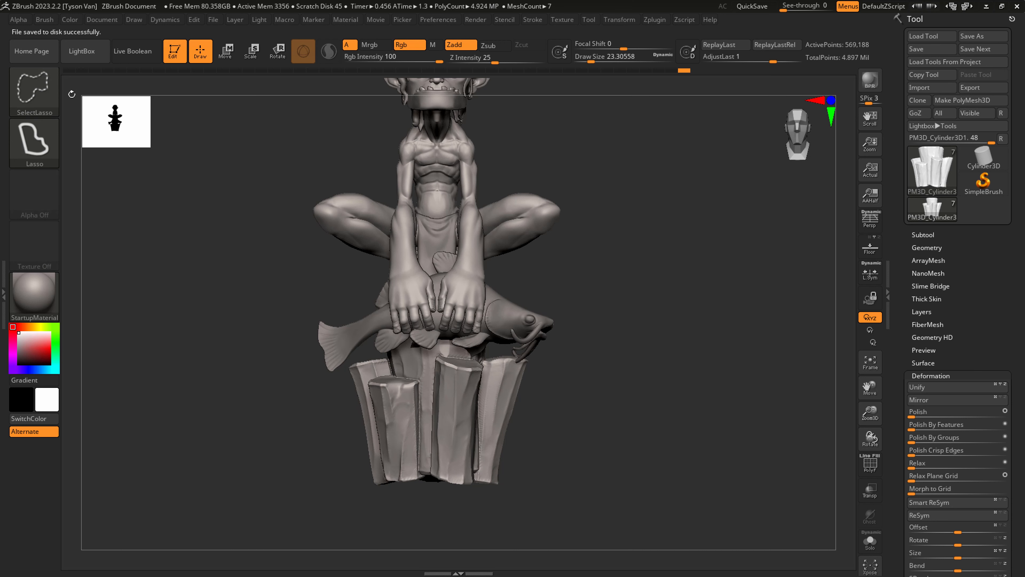
ctrl+shift+click(34, 89)
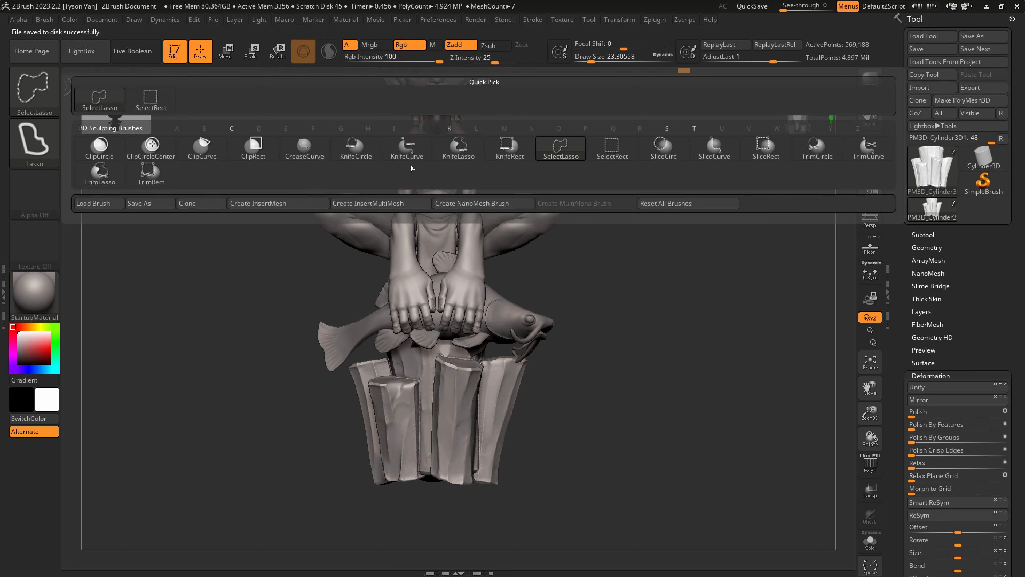
click(405, 146)
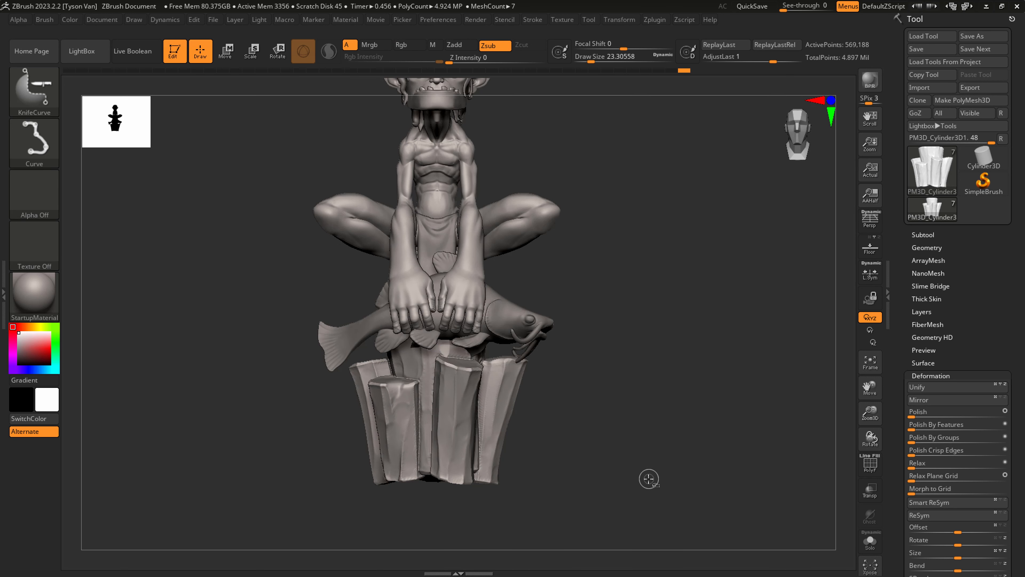
ctrl+shift+drag(648, 478, 325, 478)
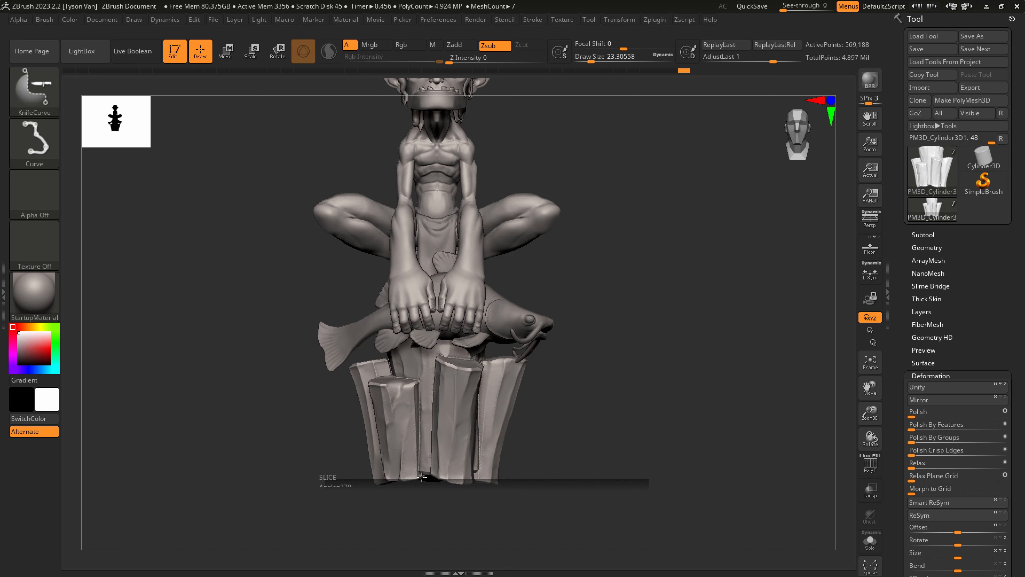
ctrl+shift+drag(422, 477, 422, 477)
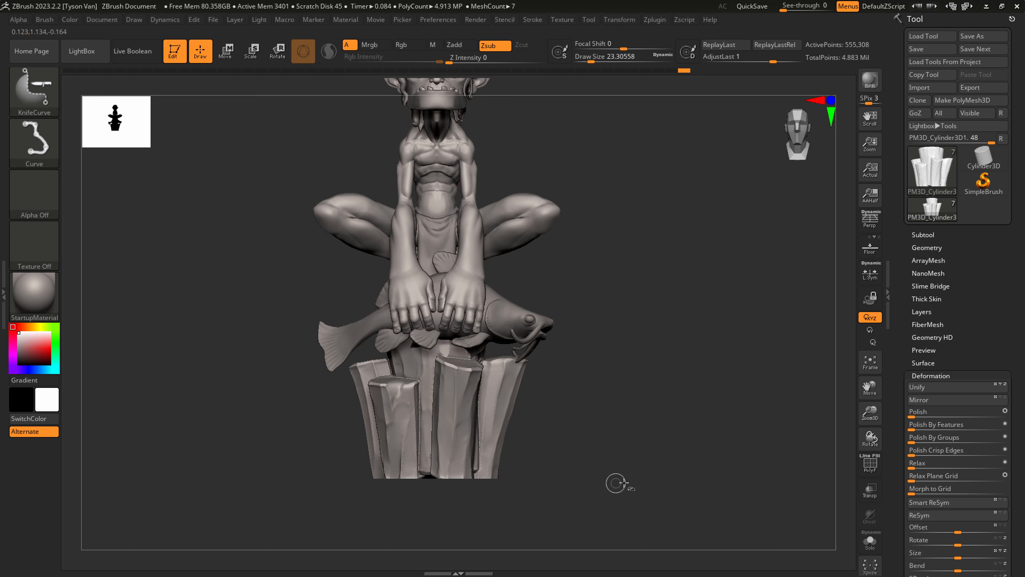
Trim the base slightly higher with further horizontal KnifeCurve cuts for a flat bottom.
ctrl+shift+drag(667, 472, 276, 475)
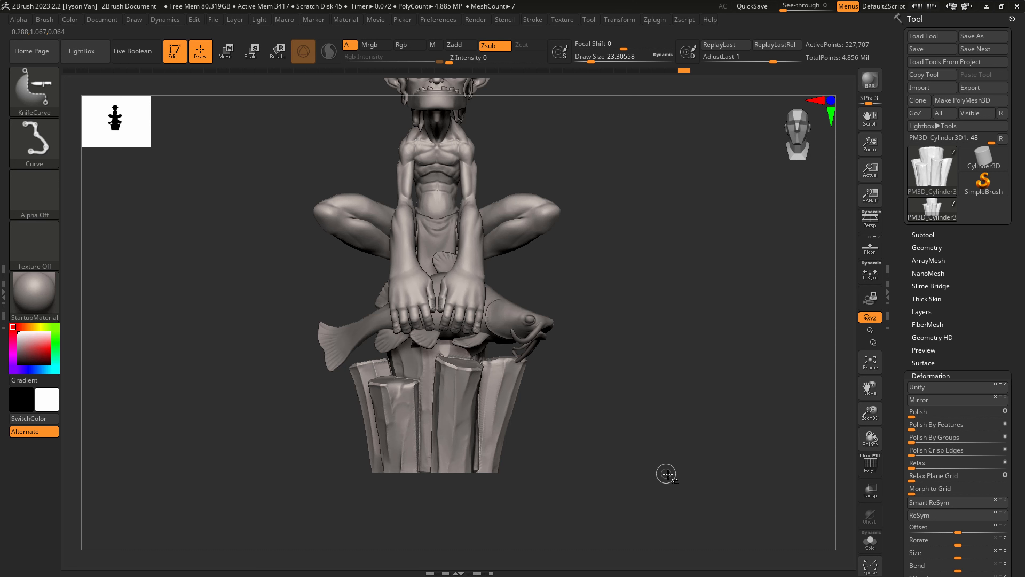
ctrl+shift+drag(654, 475, 276, 474)
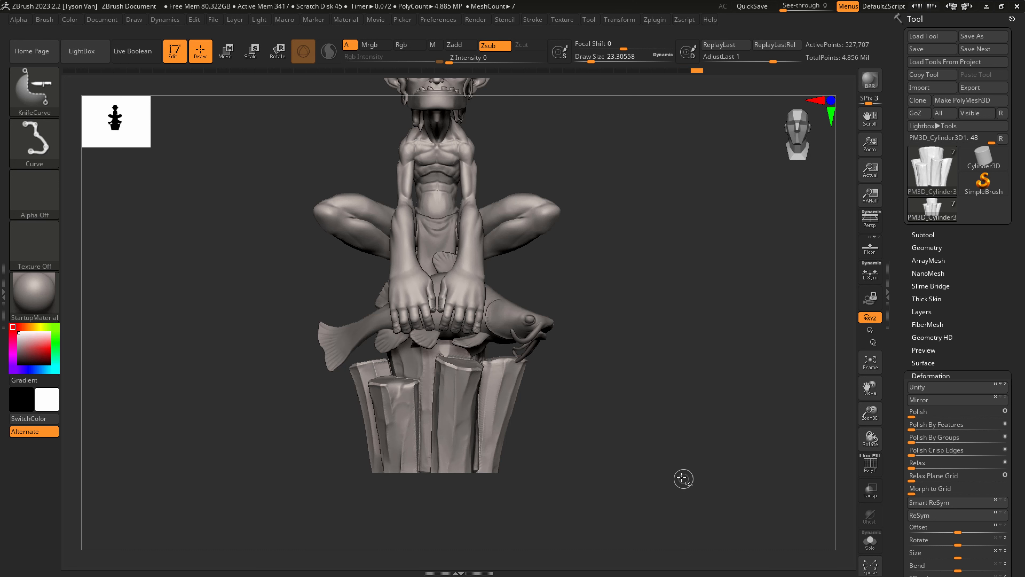
ctrl+shift+drag(669, 468, 250, 474)
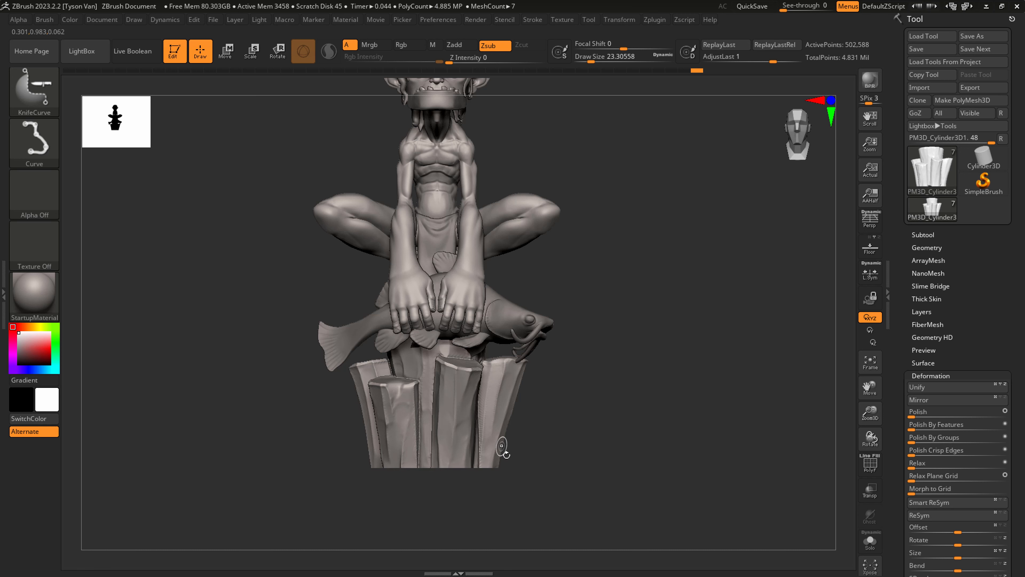
Inspect the cut underside of the base with its polygon wireframe shown.
mouse_move(496, 443)
mouse_down()
mouse_move(487, 323)
mouse_move(471, 459)
mouse_move(465, 348)
mouse_up()
key(shift+f)
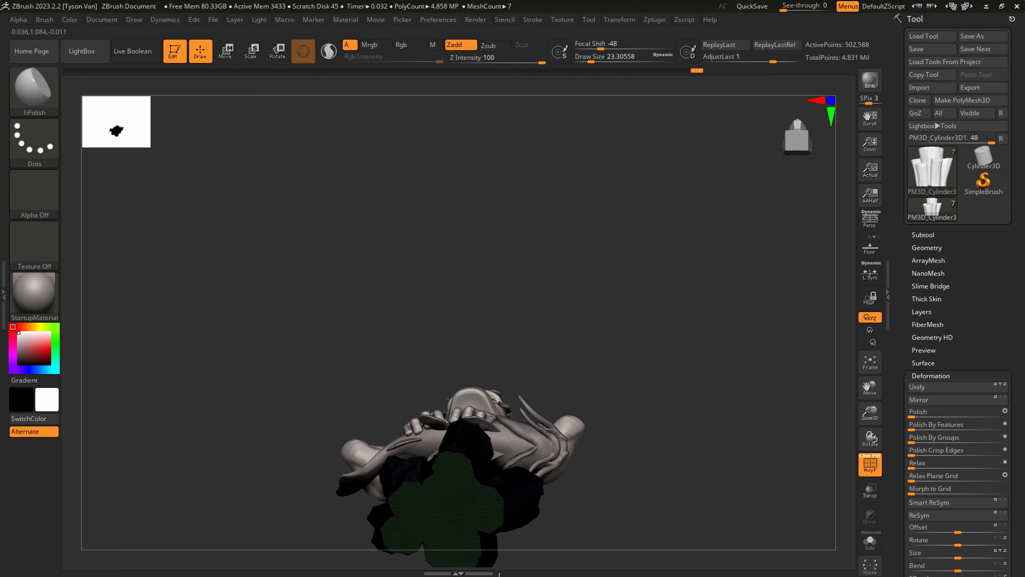
key(f)
drag(458, 410, 381, 433)
ctrl+shift+click(381, 433)
key(f)
drag(492, 367, 535, 453)
key(shift+f)
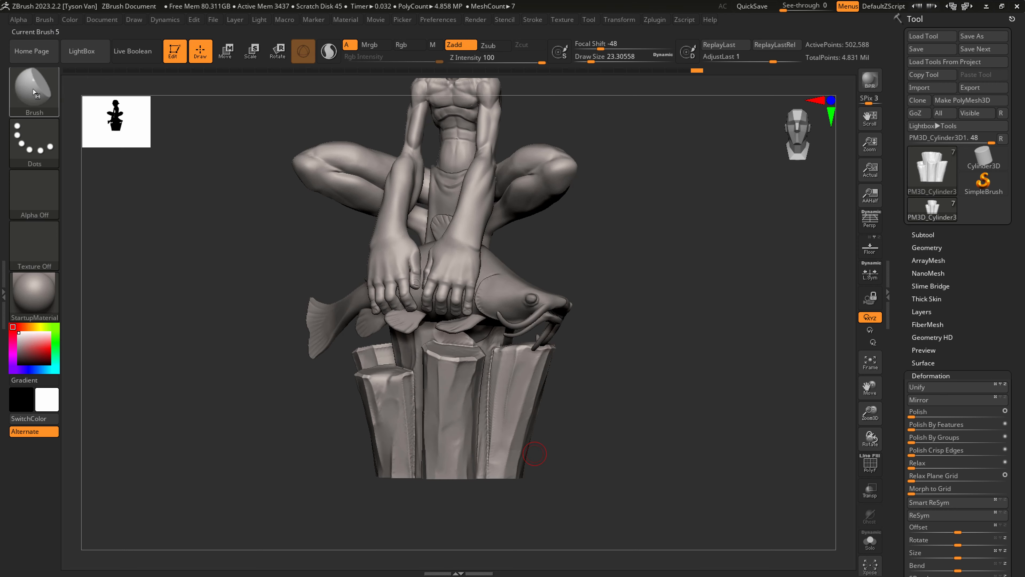
click(35, 91)
key(x)
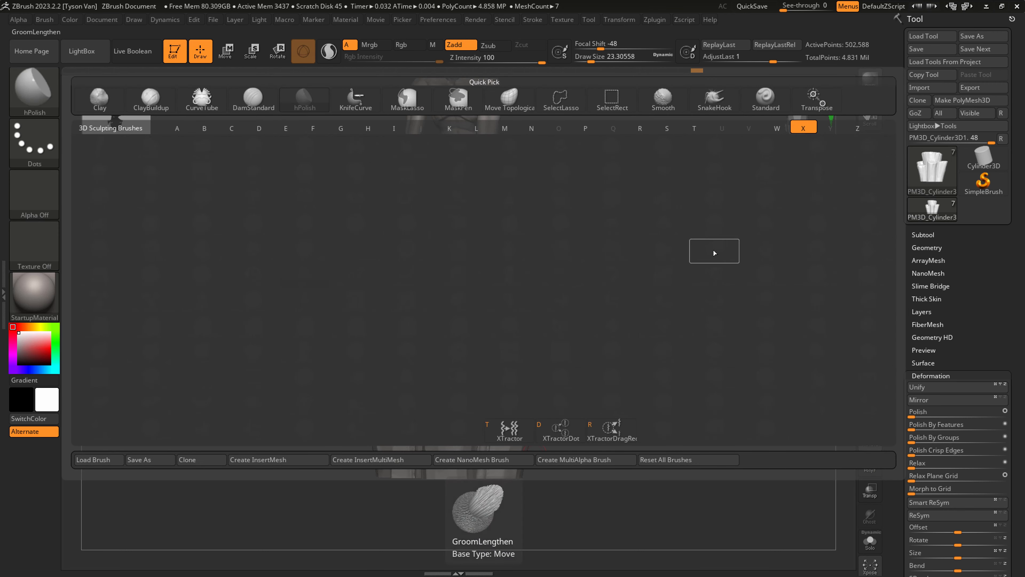
key(s)
key(t)
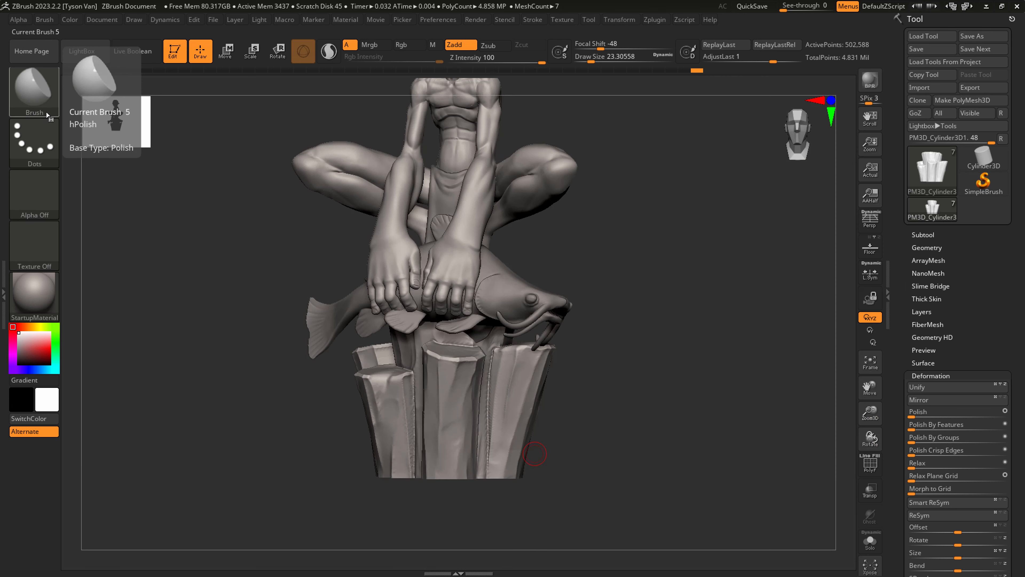
Roughen the front of the base columns with the Crumple brush at a draw size of about 140.
key(b)
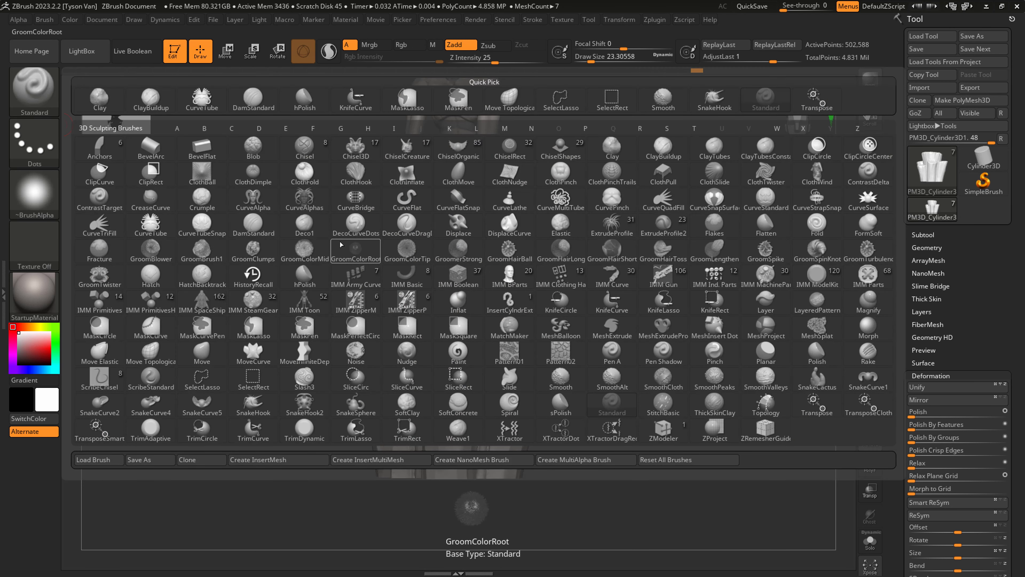
key(c)
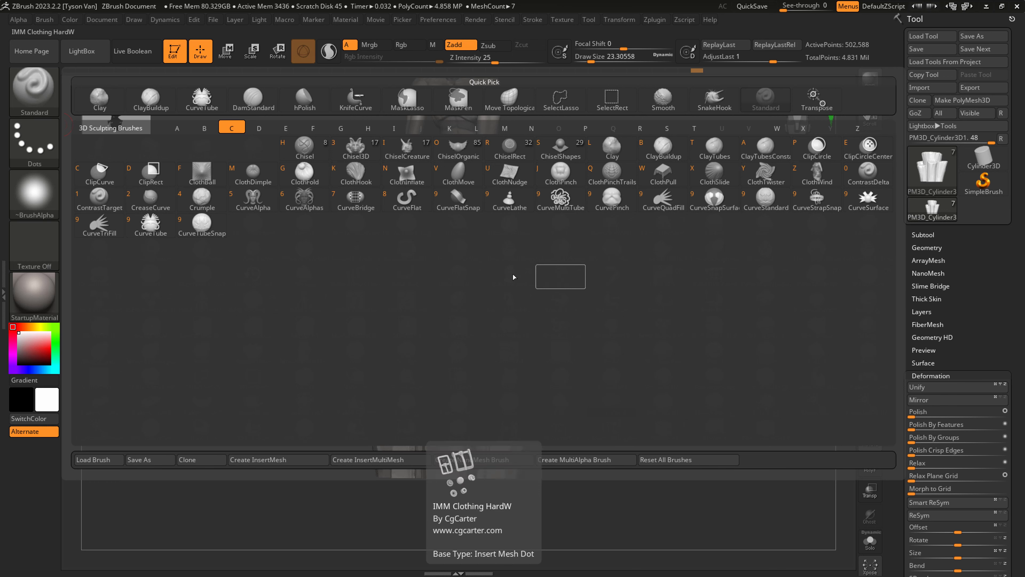
key(4)
key(s)
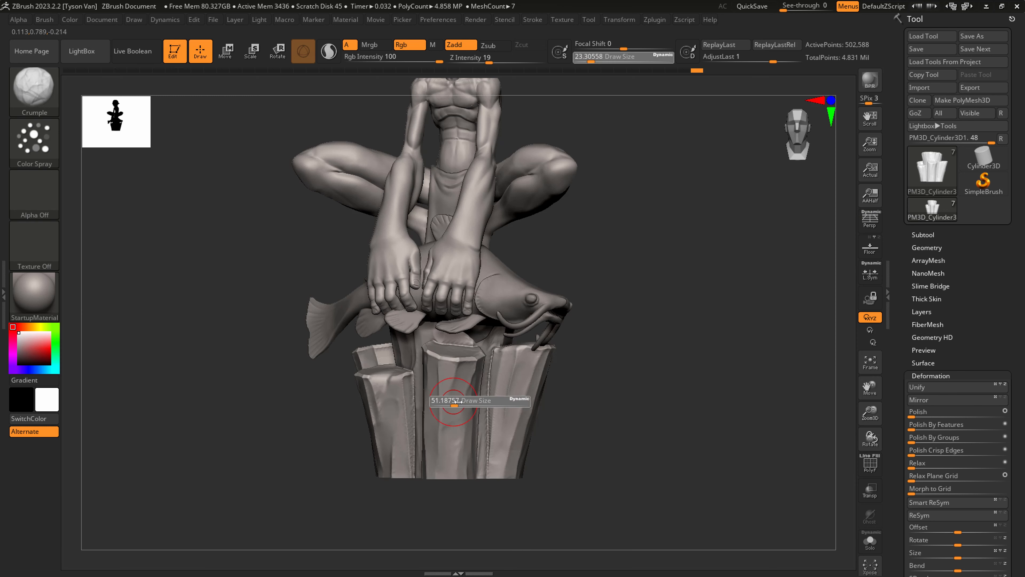
mouse_move(450, 402)
mouse_down()
mouse_move(501, 408)
mouse_move(505, 398)
mouse_move(419, 419)
mouse_move(398, 398)
mouse_move(521, 404)
mouse_up()
mouse_move(590, 418)
mouse_down()
mouse_move(488, 418)
mouse_move(550, 354)
mouse_move(579, 418)
mouse_up()
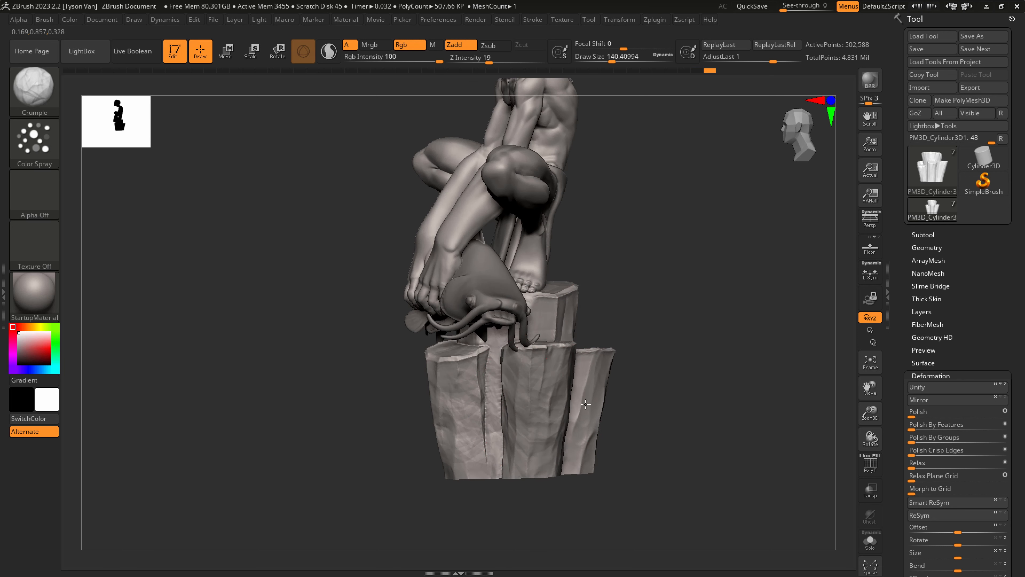
Extend the Crumple texture around the side and back columns, reducing the draw size to about 94.
right_drag(586, 404, 614, 387)
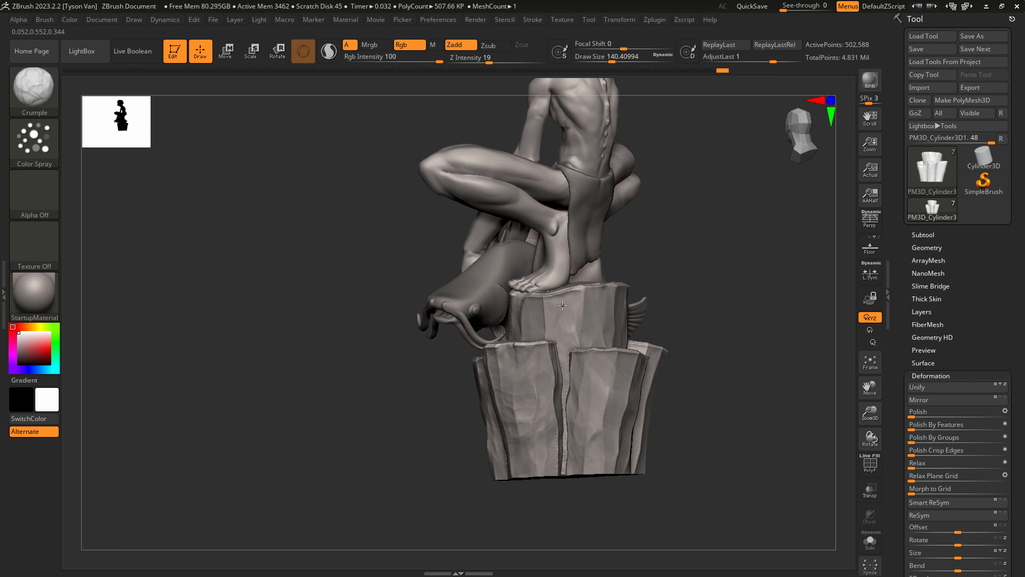
right_drag(586, 323, 461, 421)
key(bracketleft)
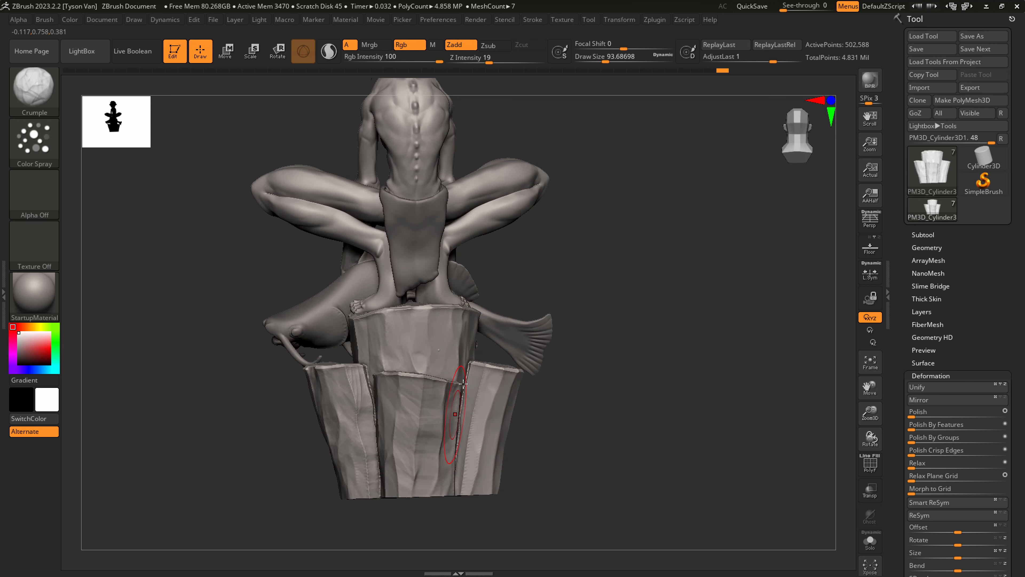
right_drag(472, 344, 469, 386)
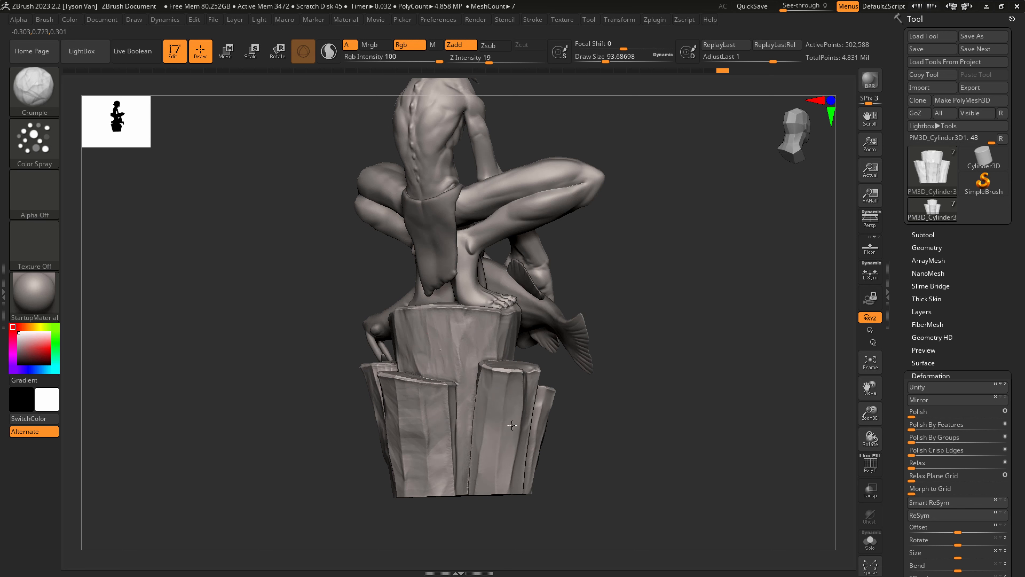
right_drag(481, 474, 529, 436)
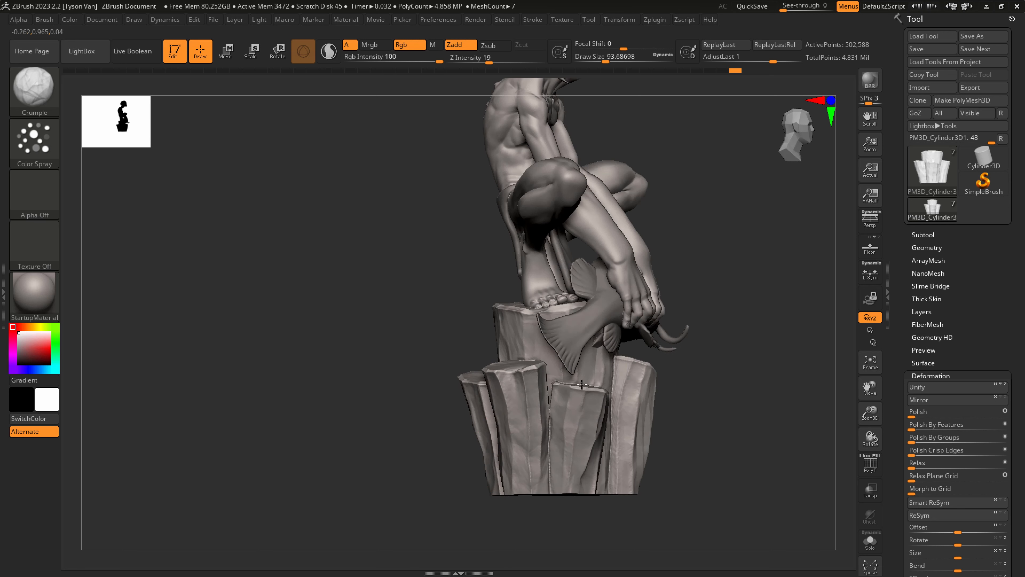
Isolate the base, undo the last Crumple stroke and roughen the short column and its neighbours.
click(870, 541)
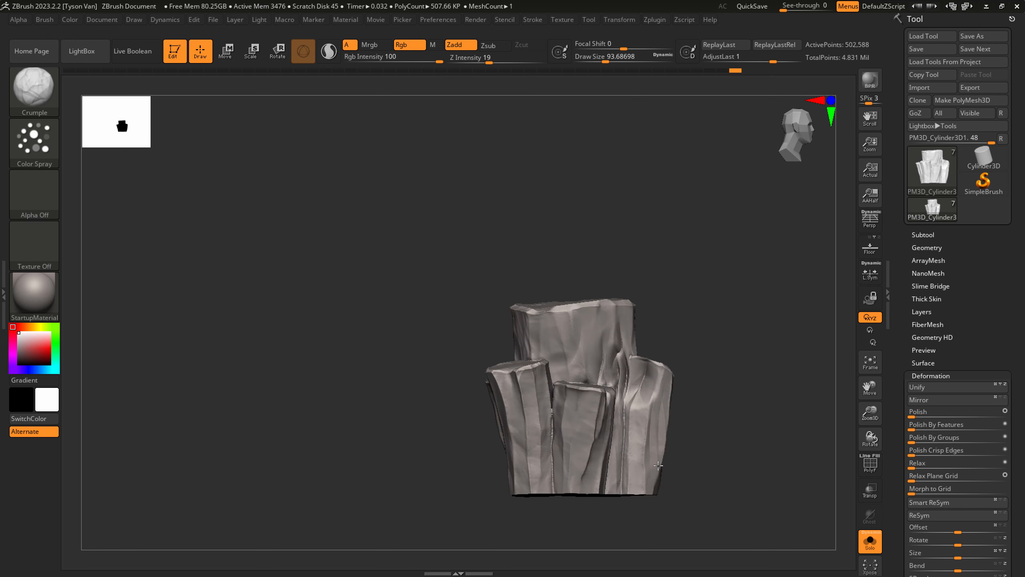
key(ctrl+z)
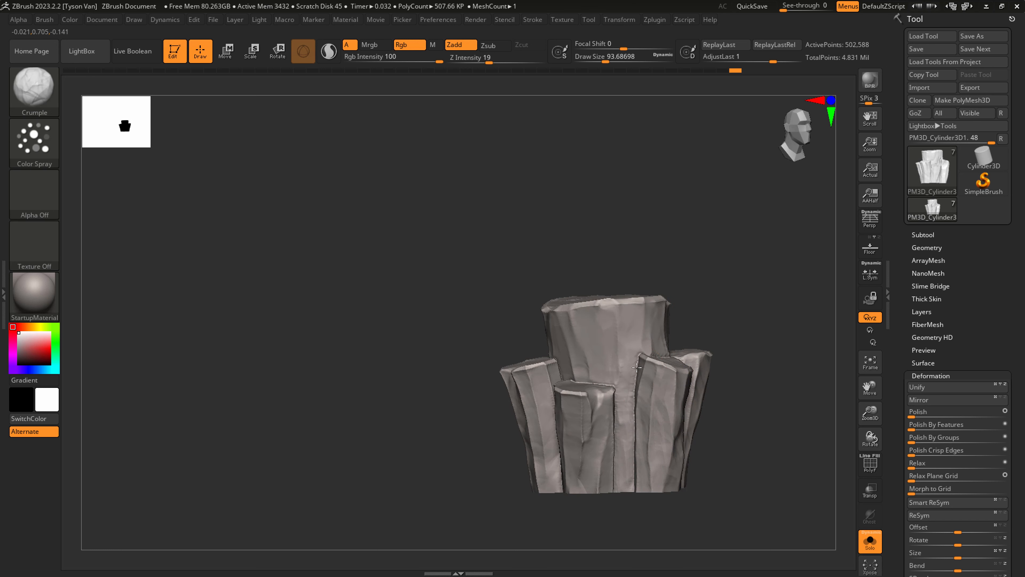
drag(634, 445, 596, 455)
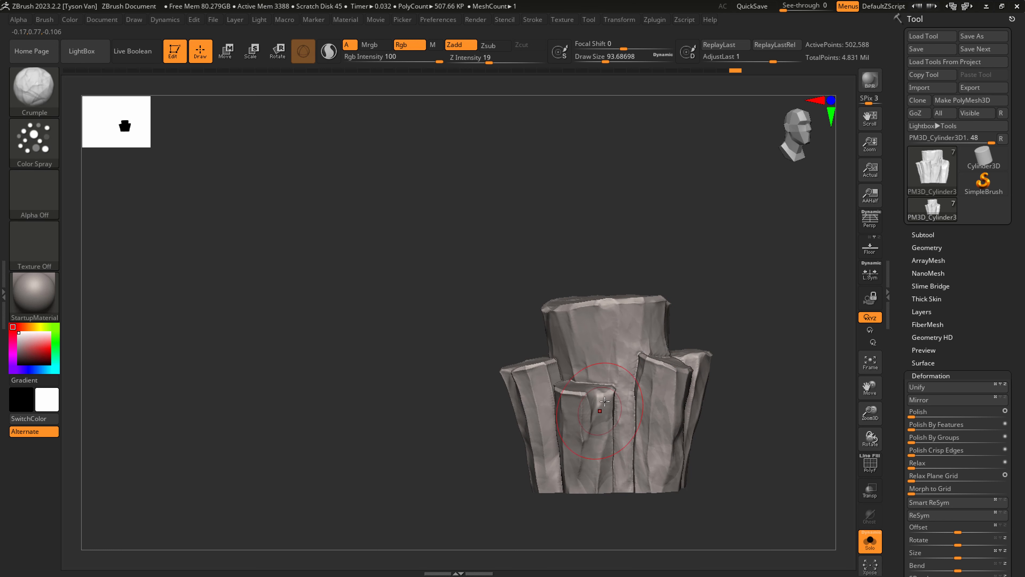
right_drag(605, 401, 624, 367)
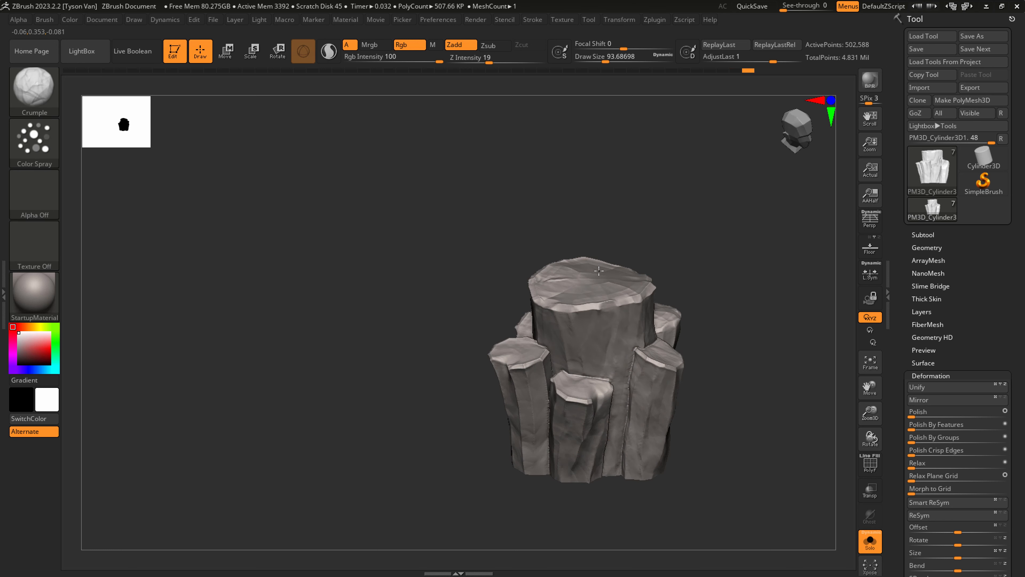
right_drag(650, 450, 560, 404)
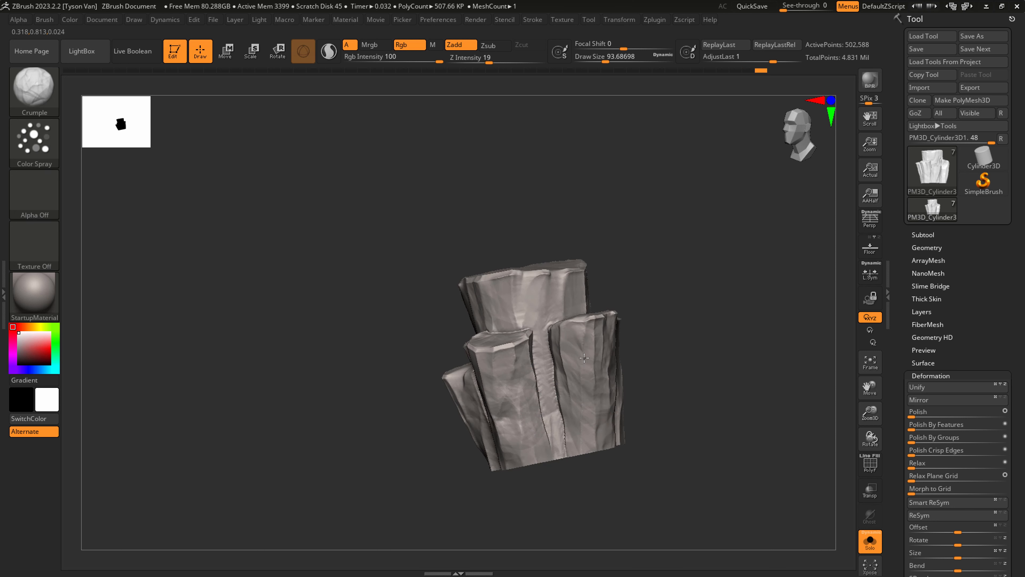
Add finer Crumple creases to the sides of all the columns at a draw size of about 39.
mouse_move(577, 442)
mouse_down()
mouse_move(565, 394)
mouse_move(512, 390)
mouse_up()
key(s)
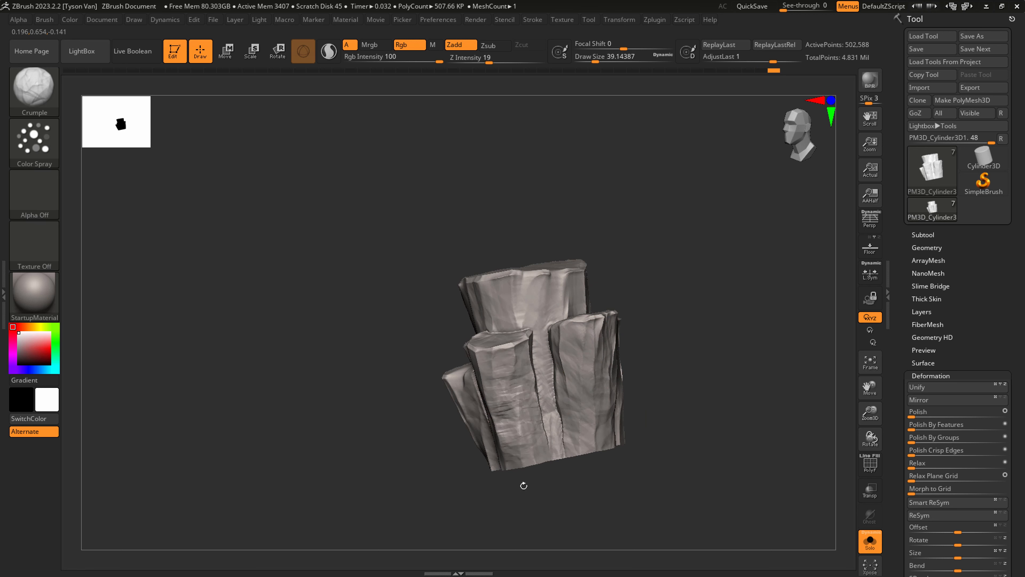
right_drag(524, 485, 500, 485)
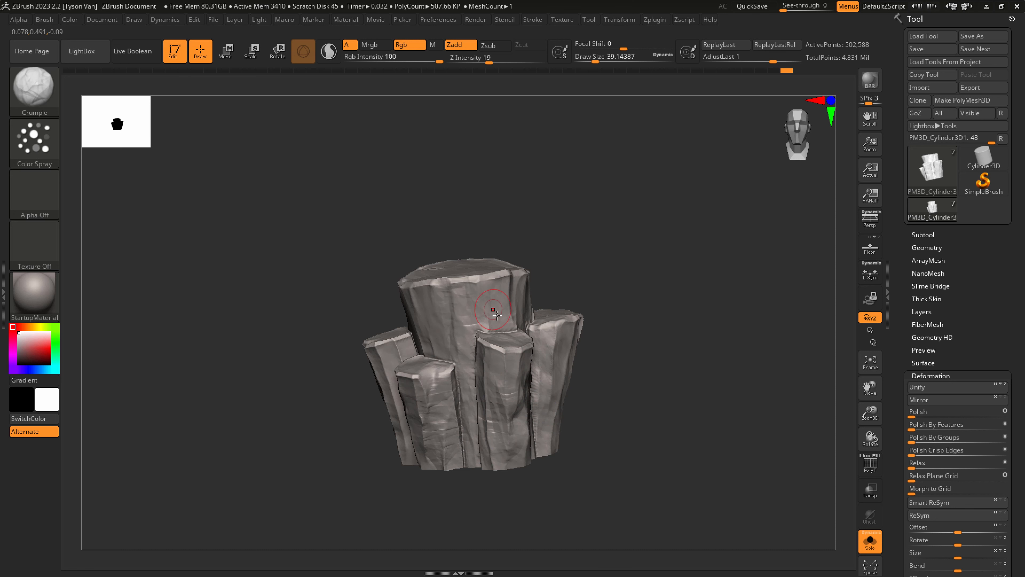
right_drag(569, 330, 478, 423)
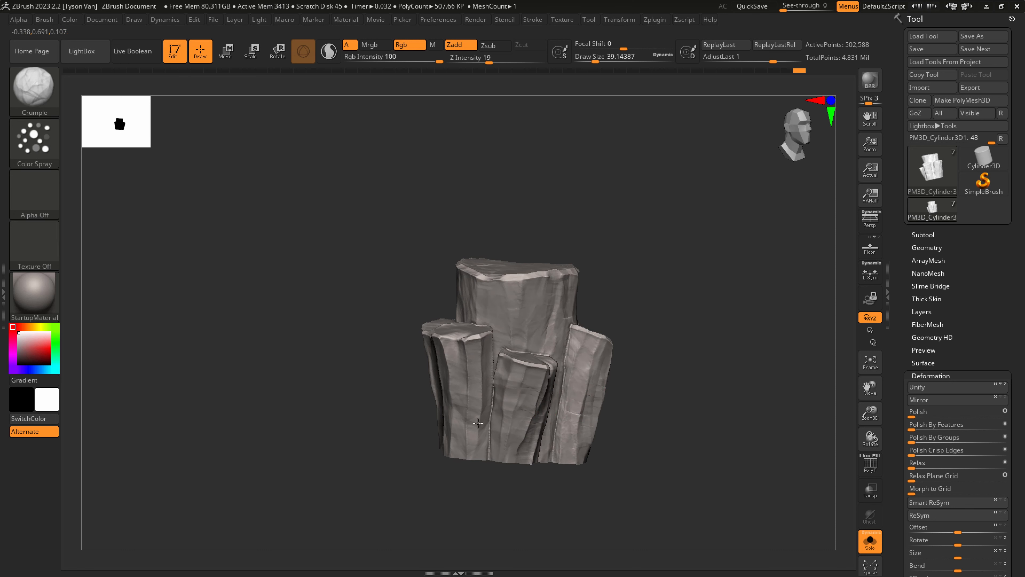
mouse_move(451, 381)
right_down()
mouse_move(508, 415)
mouse_move(444, 362)
right_up()
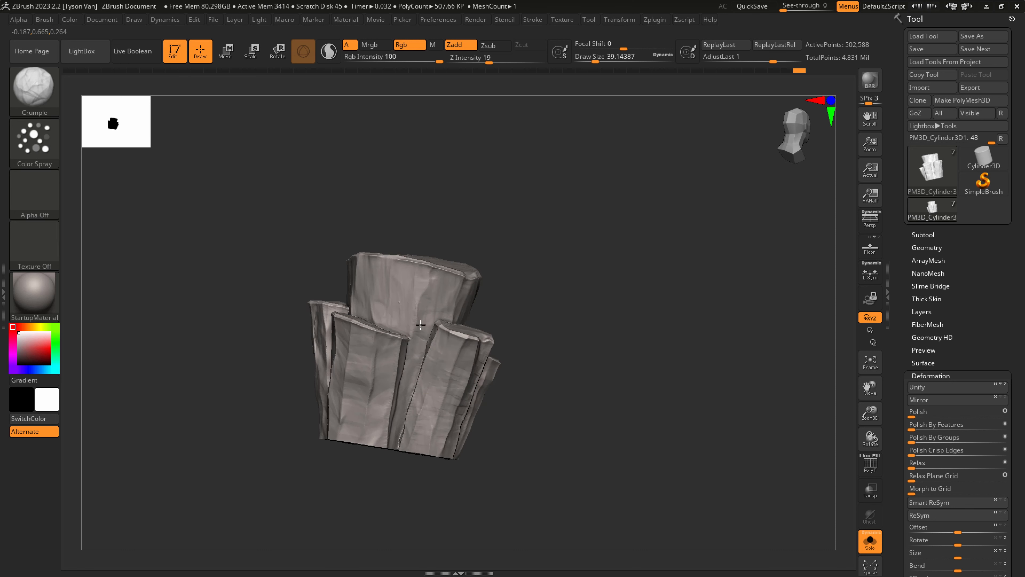
right_drag(360, 365, 325, 427)
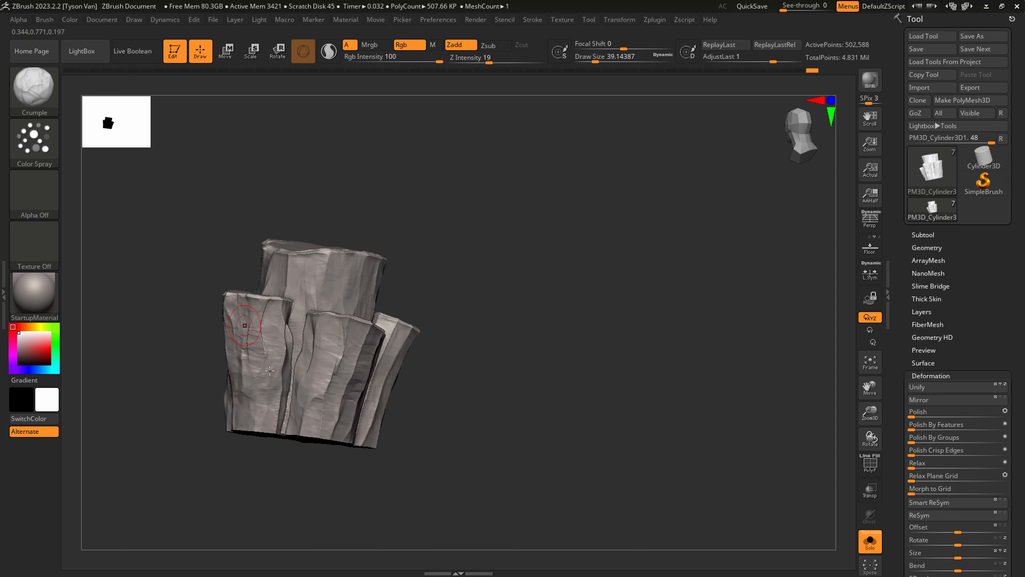
right_drag(249, 360, 292, 361)
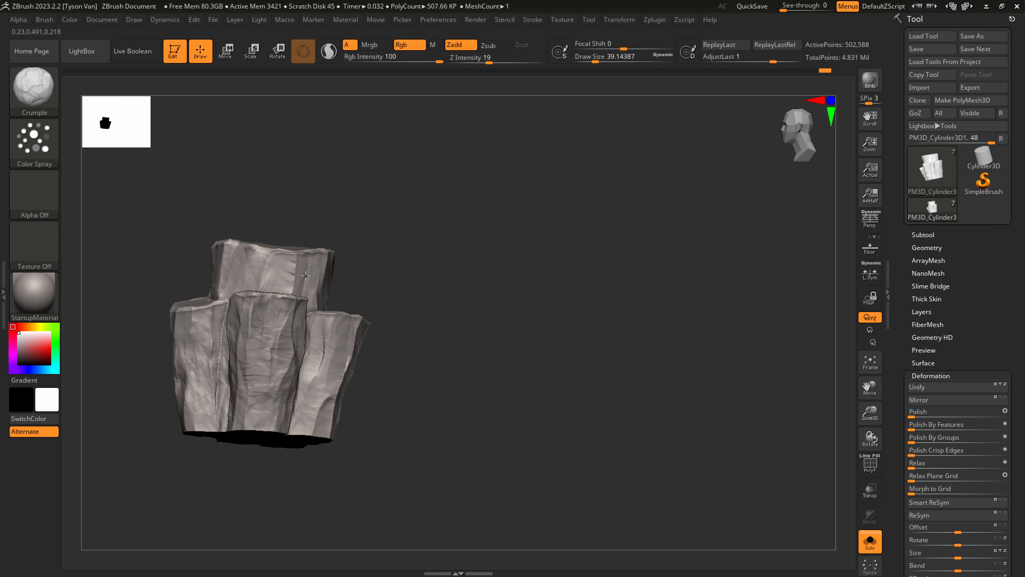
right_drag(306, 275, 344, 274)
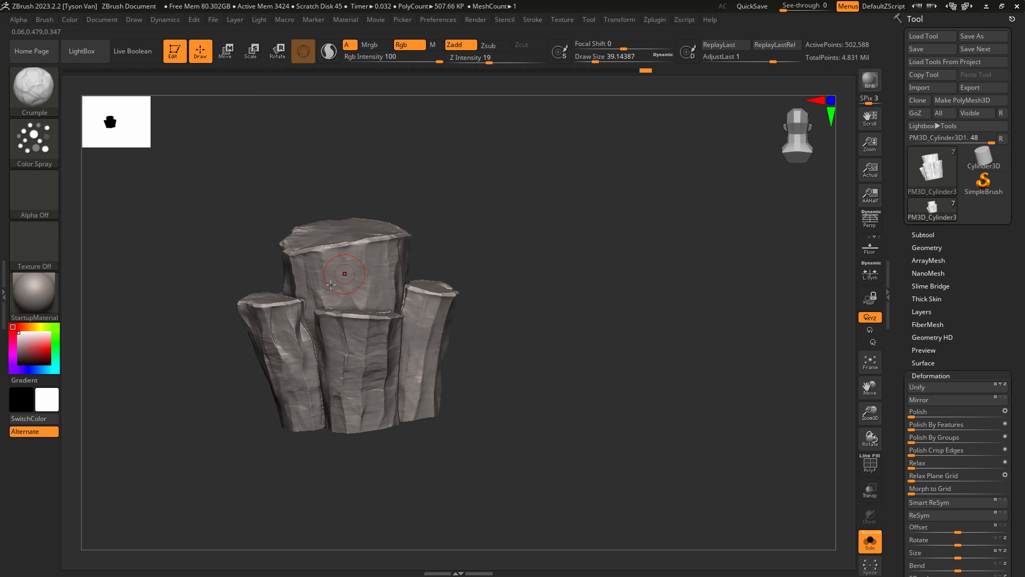
Work small Crumple creases into the rear columns and the flat column tops from close and tilted views.
ctrl+right_drag(298, 328, 289, 290)
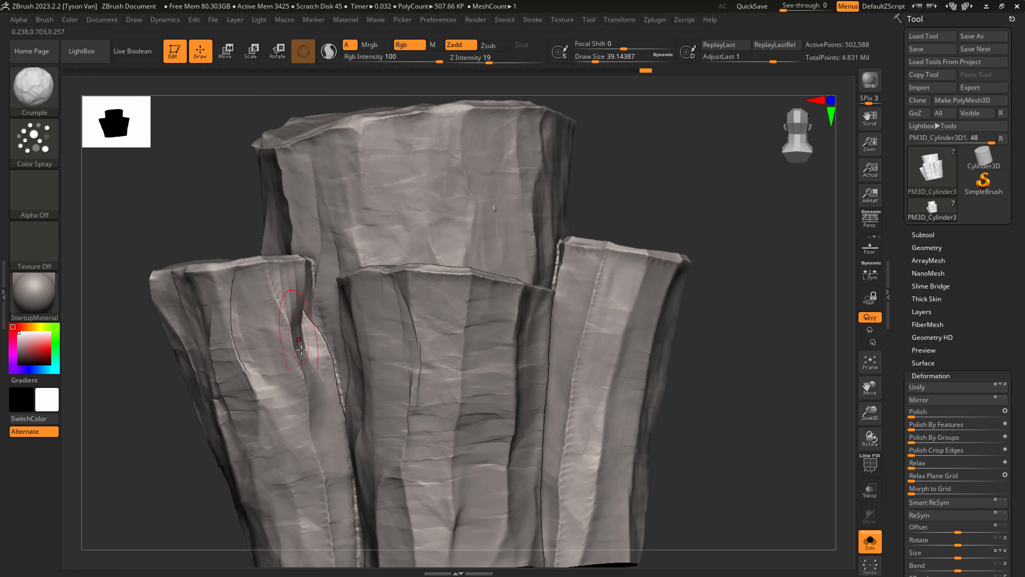
right_drag(309, 324, 338, 360)
ctrl+right_drag(307, 335, 302, 273)
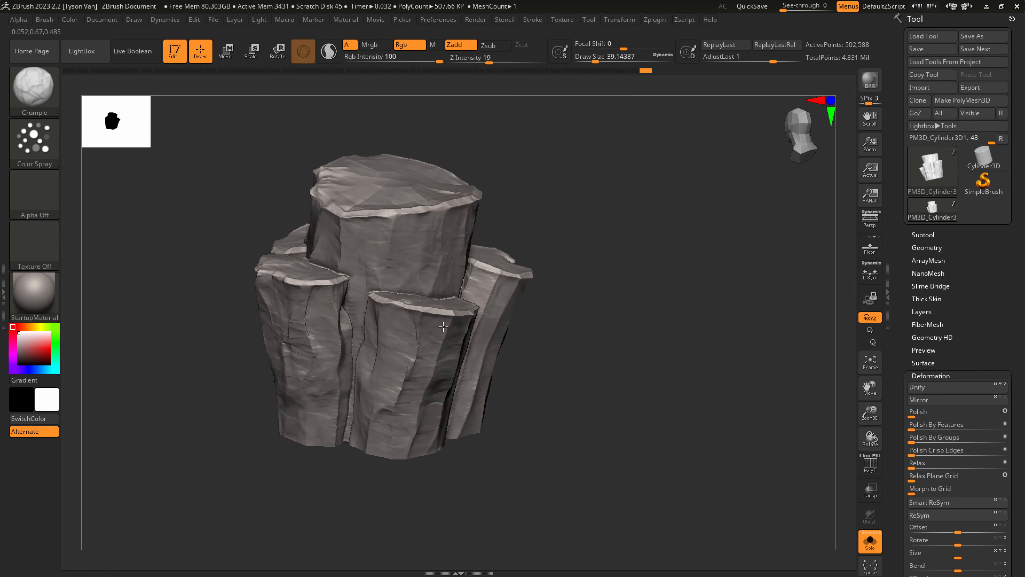
right_drag(350, 317, 391, 324)
right_drag(363, 384, 408, 259)
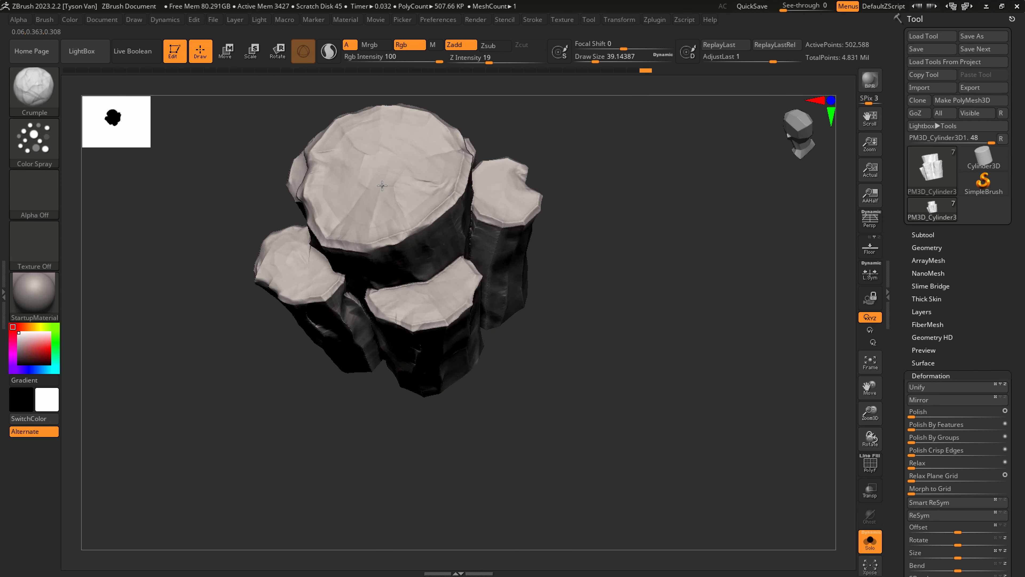
right_drag(654, 251, 565, 248)
right_drag(510, 230, 487, 317)
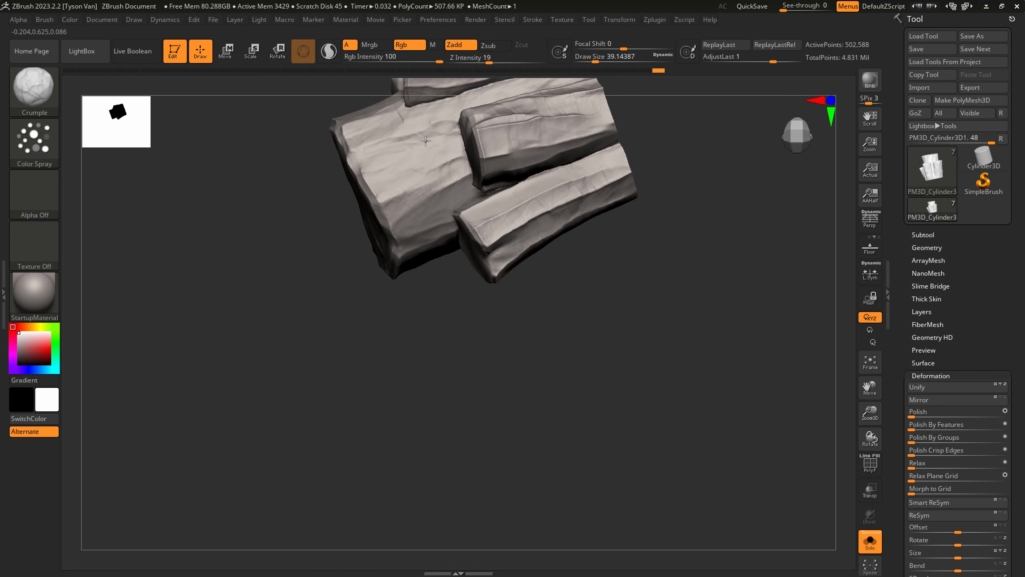
alt+right_drag(426, 140, 447, 309)
right_drag(444, 362, 475, 355)
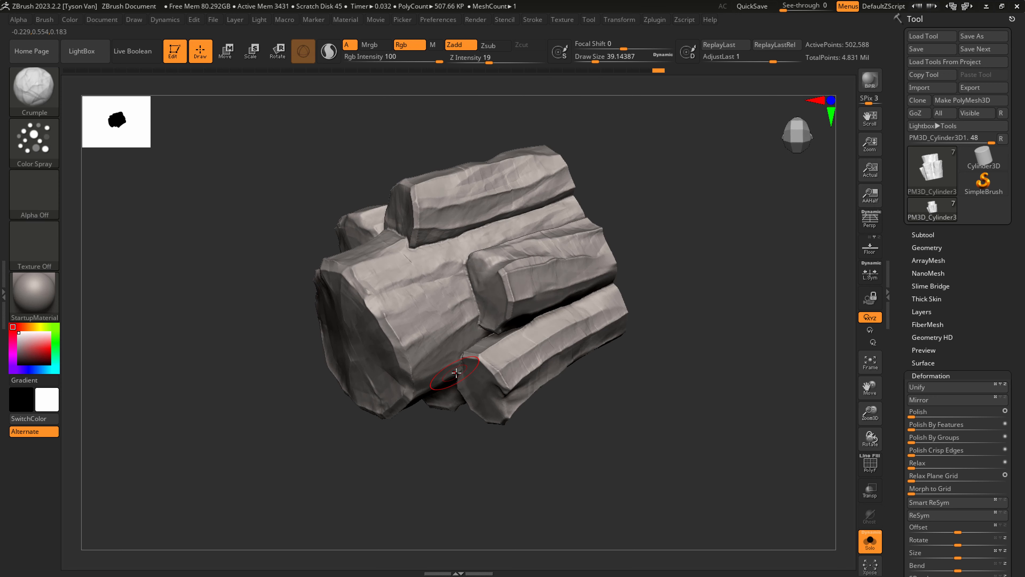
Flatten selected facets on the thick central column and surrounding columns with the hPolish brush.
key(b)
key(h)
key(p)
drag(446, 324, 427, 312)
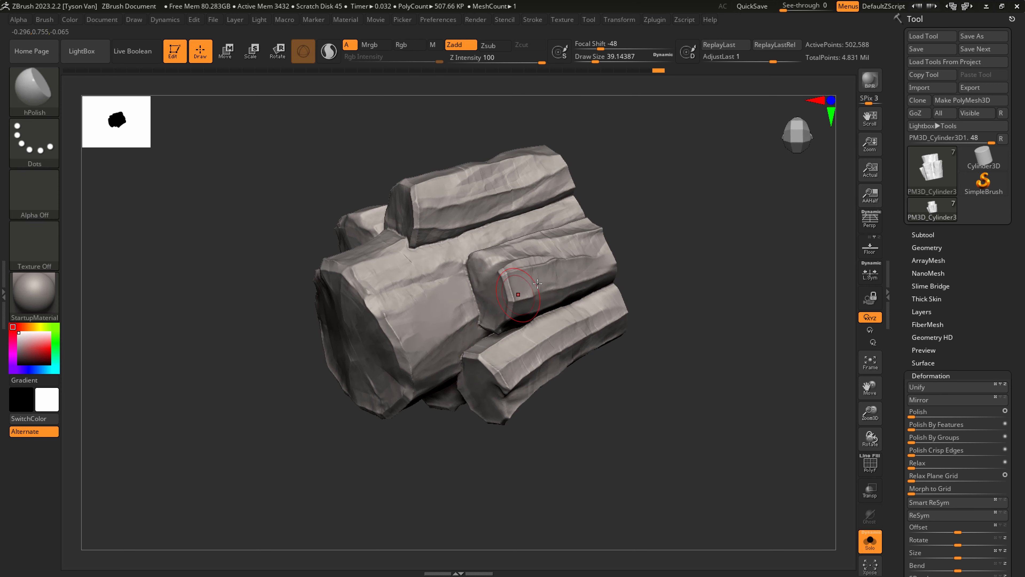
drag(581, 255, 597, 269)
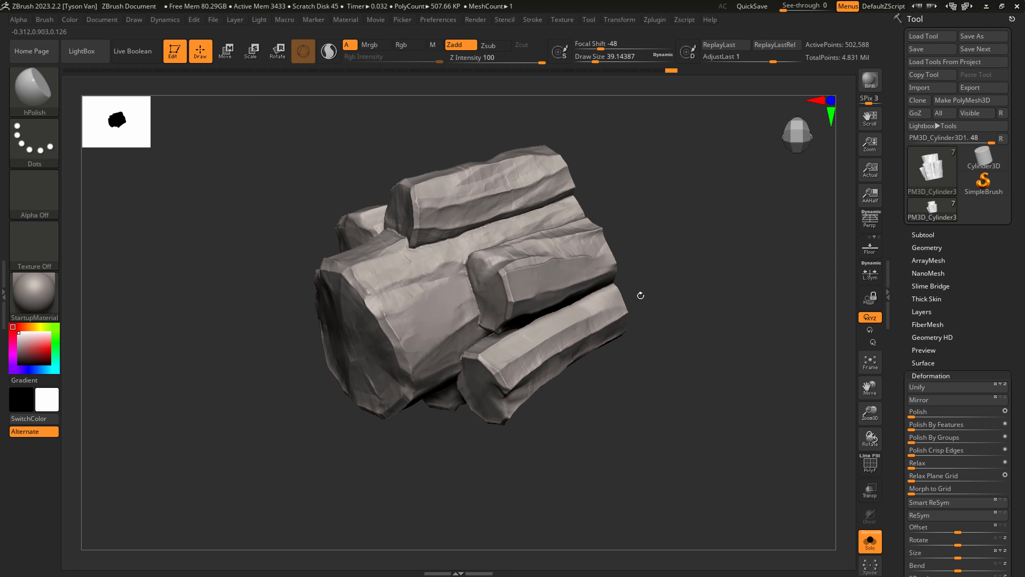
drag(506, 173, 525, 182)
mouse_move(557, 166)
right_down()
mouse_move(593, 248)
mouse_move(577, 215)
right_up()
Polish small areas of the column edges with hPolish at a draw size of about 17.
key(s)
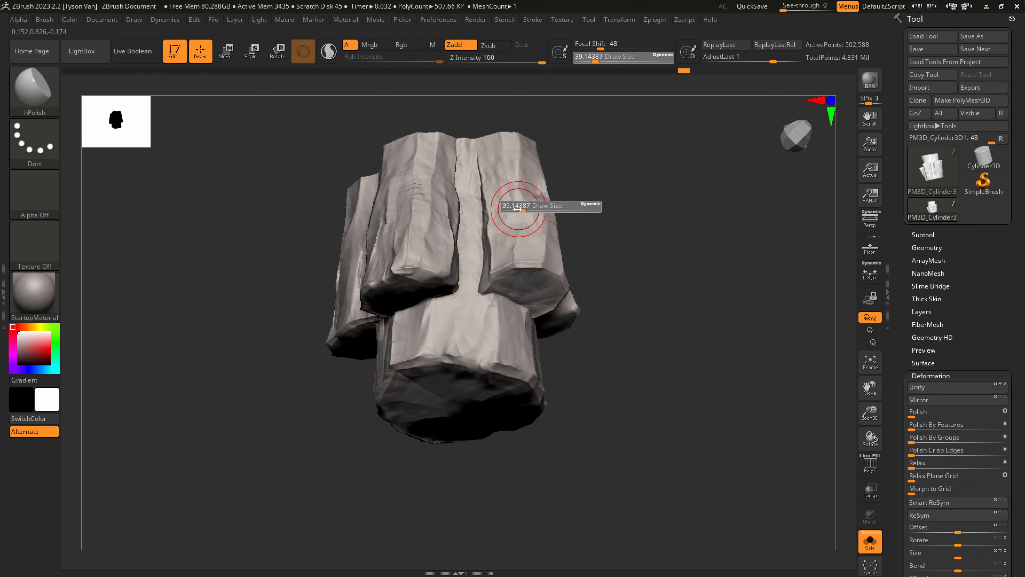
drag(521, 208, 515, 209)
drag(516, 209, 515, 205)
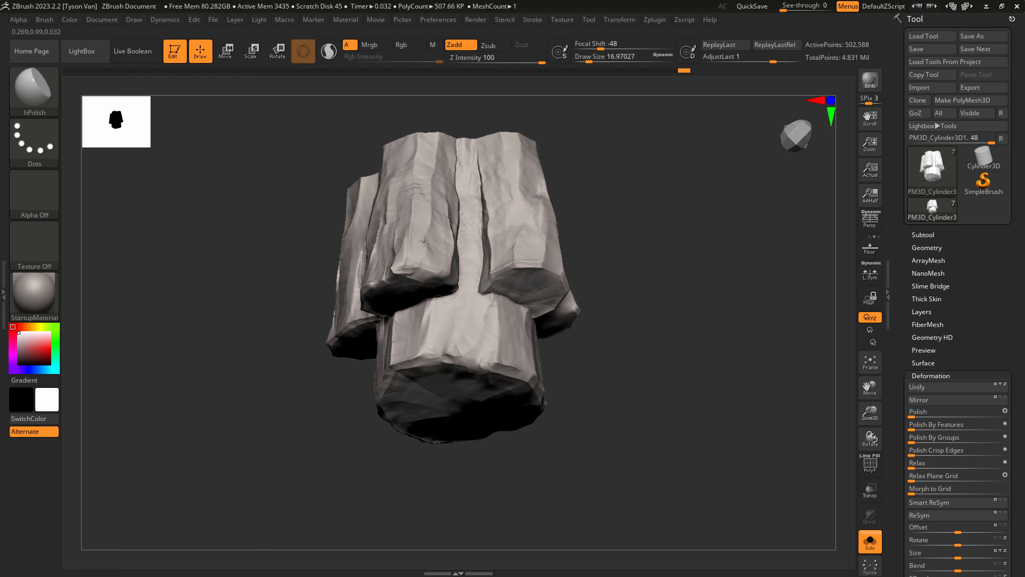
mouse_move(506, 392)
right_down()
mouse_move(522, 284)
mouse_move(550, 384)
mouse_move(591, 414)
mouse_move(597, 391)
mouse_move(584, 387)
right_up()
Show the whole figure with the base again and check it from the front and side.
click(870, 541)
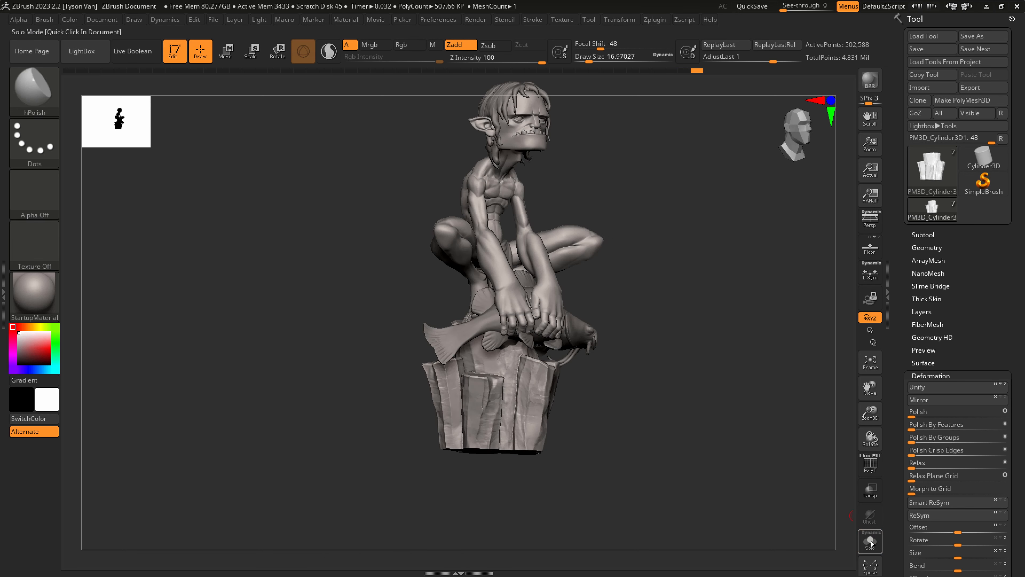
mouse_move(683, 434)
right_down()
mouse_move(639, 427)
mouse_move(613, 315)
right_up()
mouse_move(614, 315)
alt+right_down()
mouse_move(645, 430)
mouse_move(686, 453)
alt+right_up()
mouse_move(565, 468)
alt+right_down()
mouse_move(551, 391)
mouse_move(541, 371)
mouse_move(518, 373)
alt+right_up()
Switch to the SnakeHook brush over the base columns and set its draw size to about 149.
key(b)
key(s)
key(h)
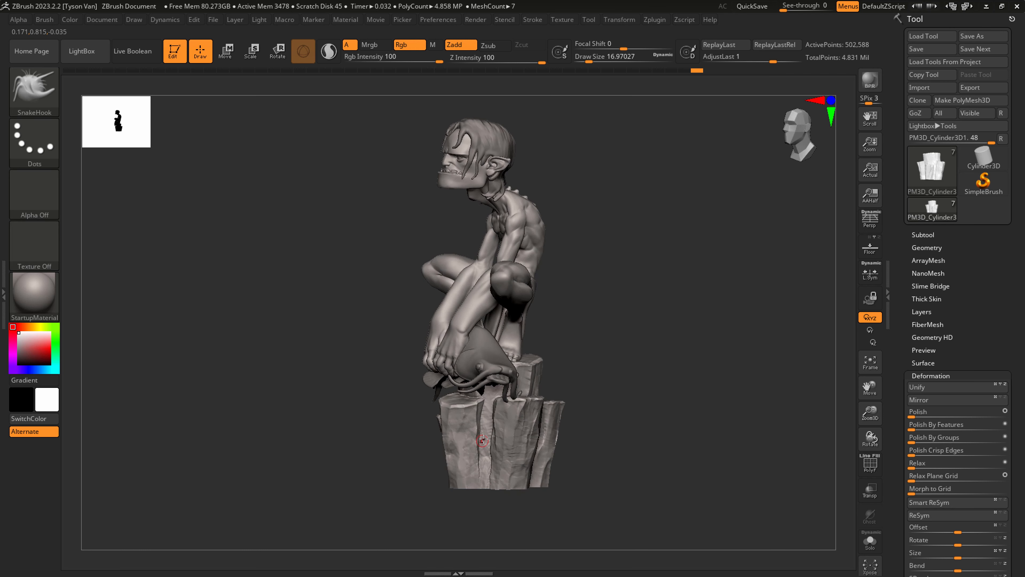
key(s)
mouse_move(456, 459)
mouse_down()
mouse_move(480, 461)
mouse_move(459, 435)
mouse_up()
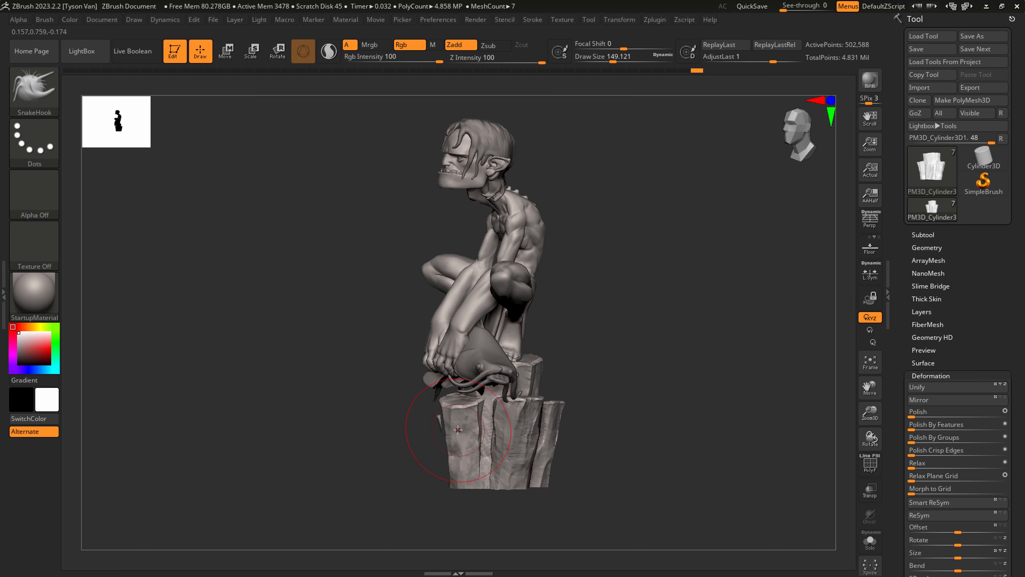
Save the tool and an incremented copy, and display the full figure in perspective.
click(935, 49)
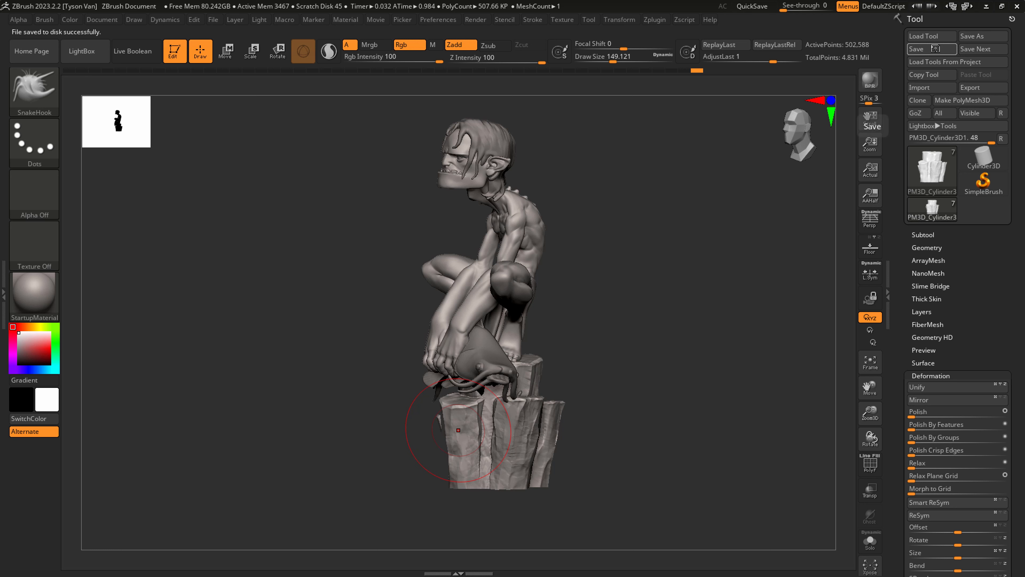
click(977, 49)
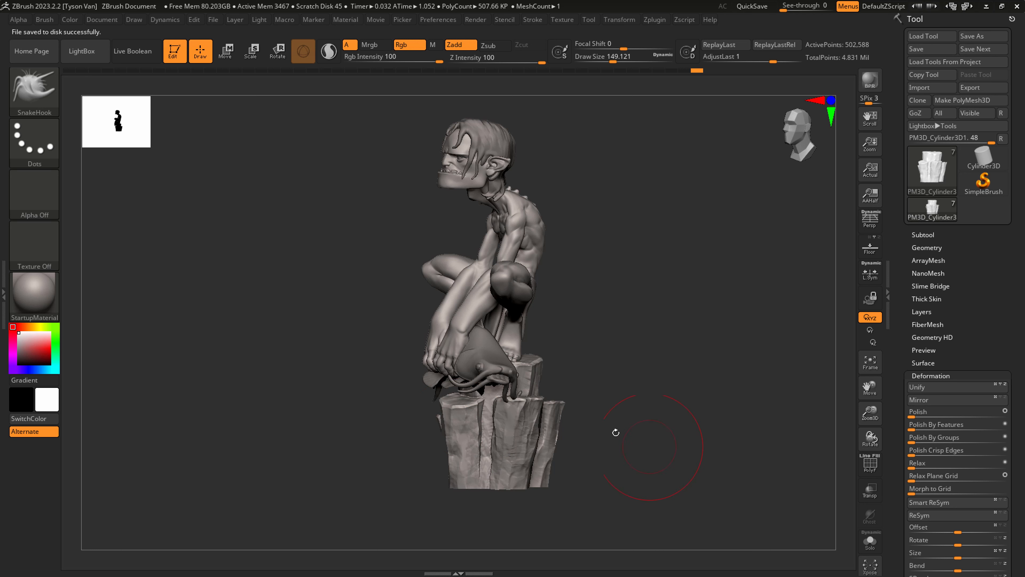
drag(616, 433, 613, 493)
drag(612, 493, 548, 503)
right_drag(548, 503, 585, 493)
key(p)
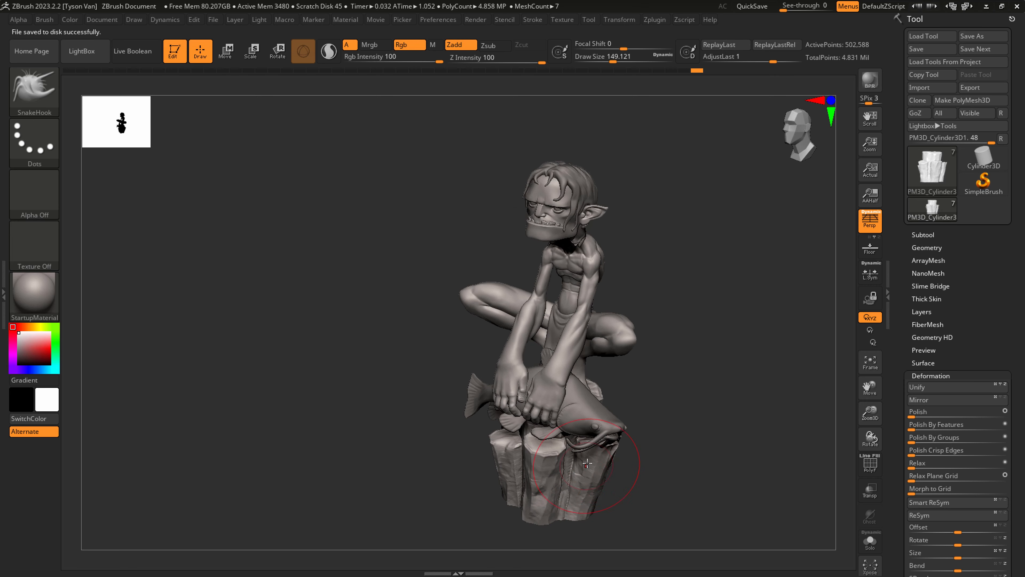
Append a Cylinder3D subtool to the sculpt and make it the active subtool.
drag(631, 485, 577, 454)
drag(598, 520, 606, 512)
alt+drag(605, 513, 582, 479)
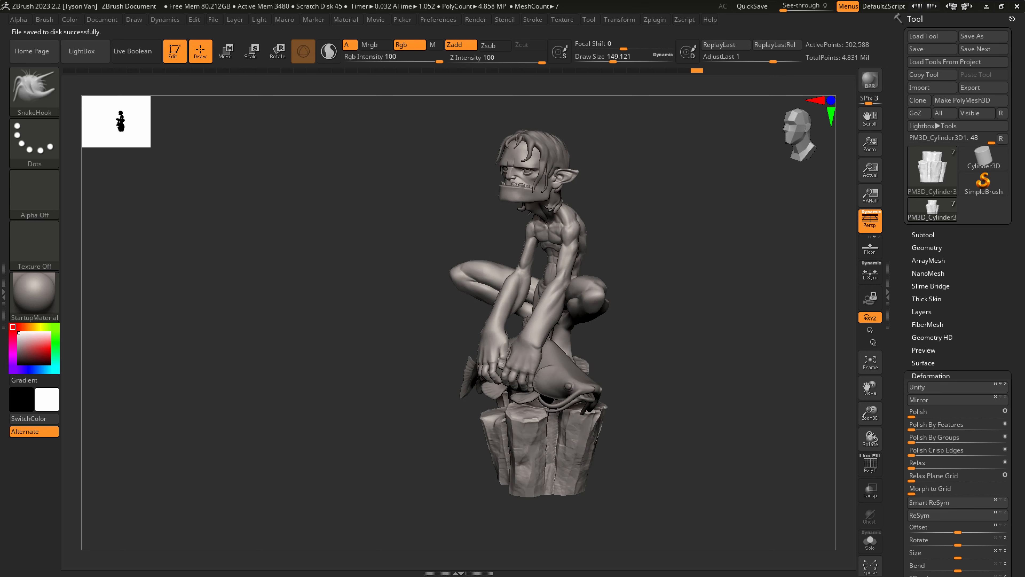
click(911, 235)
click(983, 333)
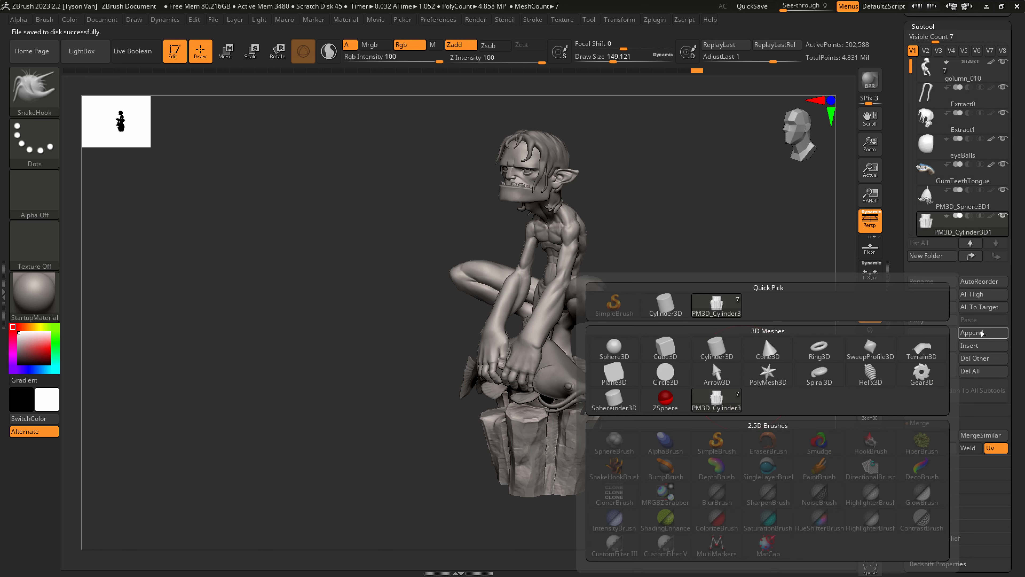
click(718, 346)
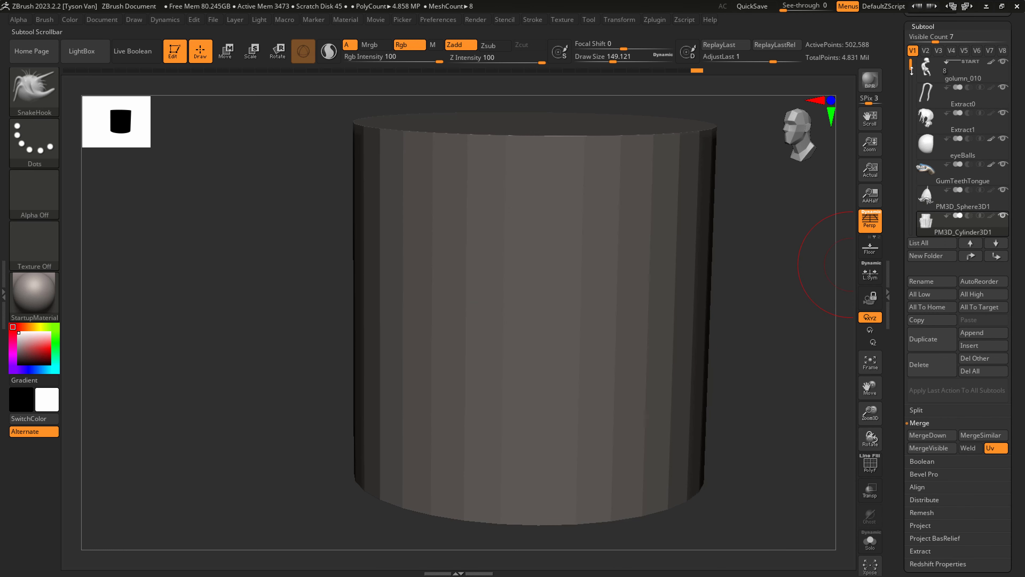
drag(911, 67, 911, 95)
click(963, 198)
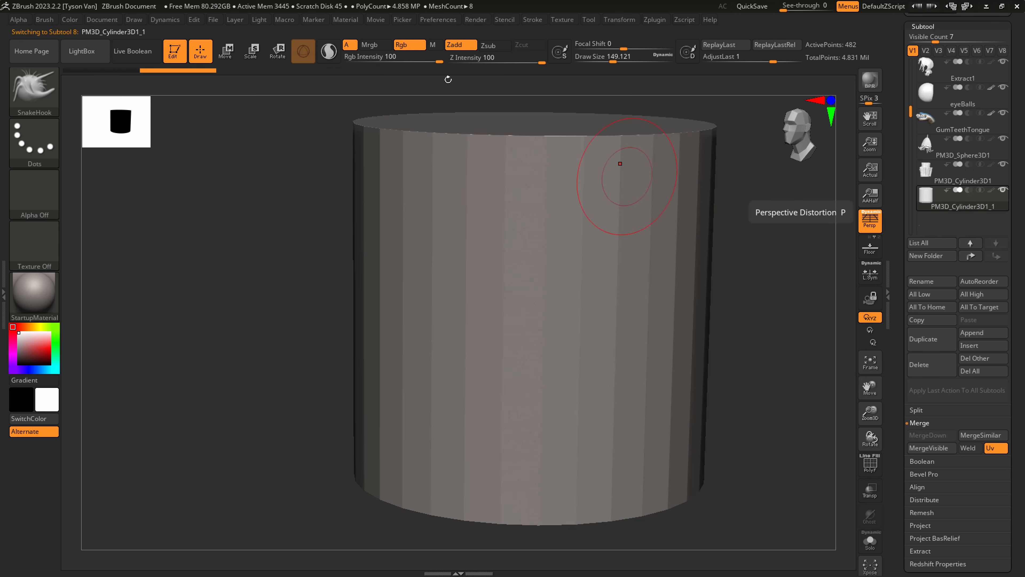
Scale the cylinder down into a flat, round plinth and move it to the underside of the base columns.
click(254, 50)
drag(530, 301, 447, 346)
drag(531, 237, 529, 509)
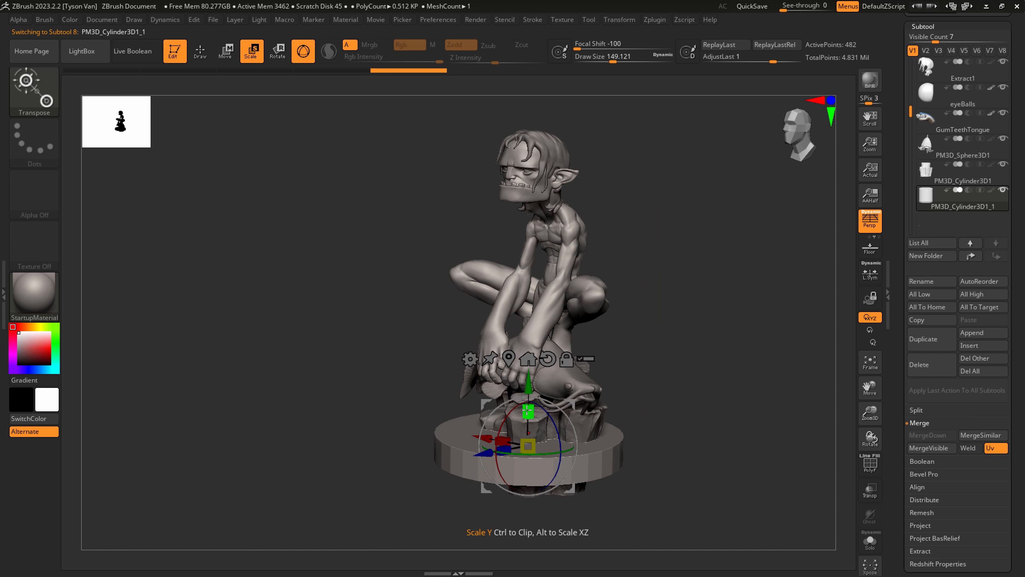
drag(529, 445, 486, 450)
drag(529, 383, 529, 426)
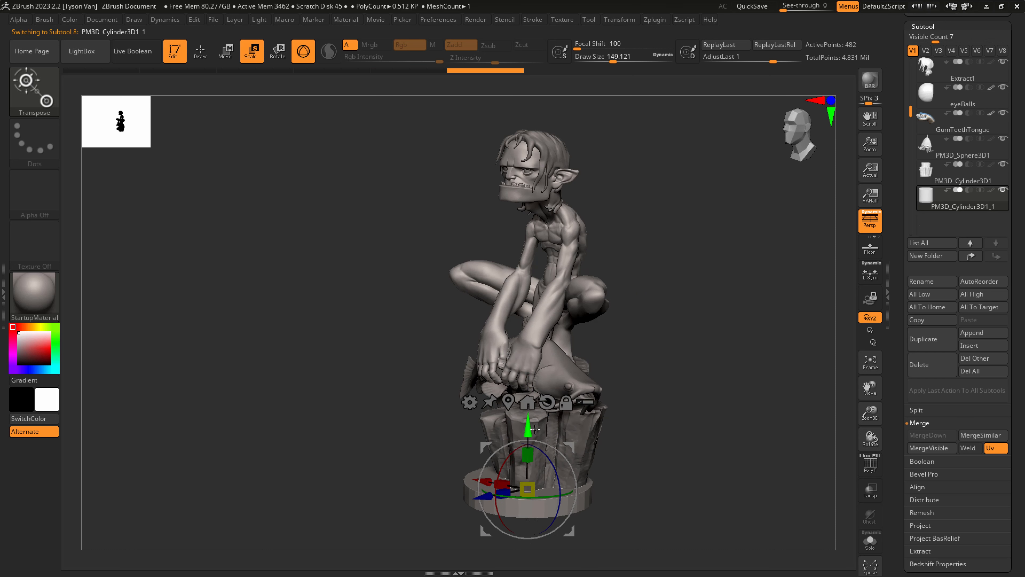
shift+right_drag(592, 431, 613, 441)
alt+right_drag(600, 404, 547, 361)
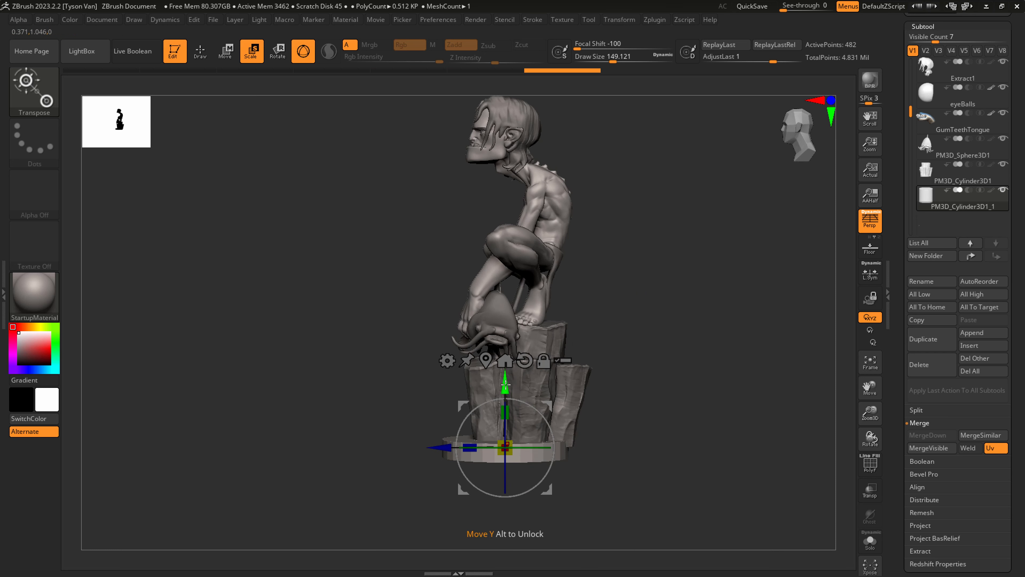
drag(506, 382, 507, 388)
key(q)
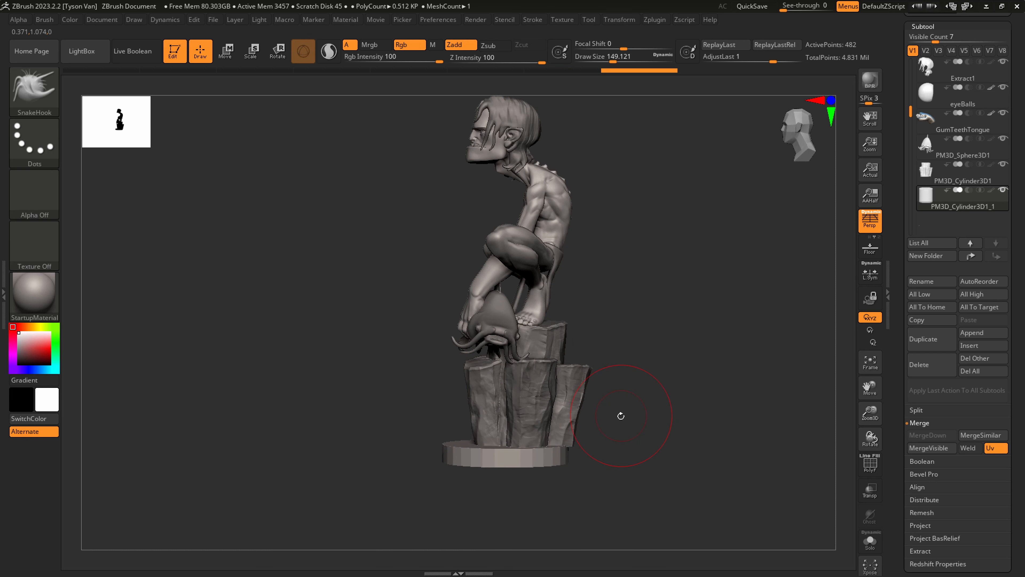
Shift the round plinth in the side view so it sits centred beneath the columns.
alt+right_drag(610, 420, 603, 461)
key(e)
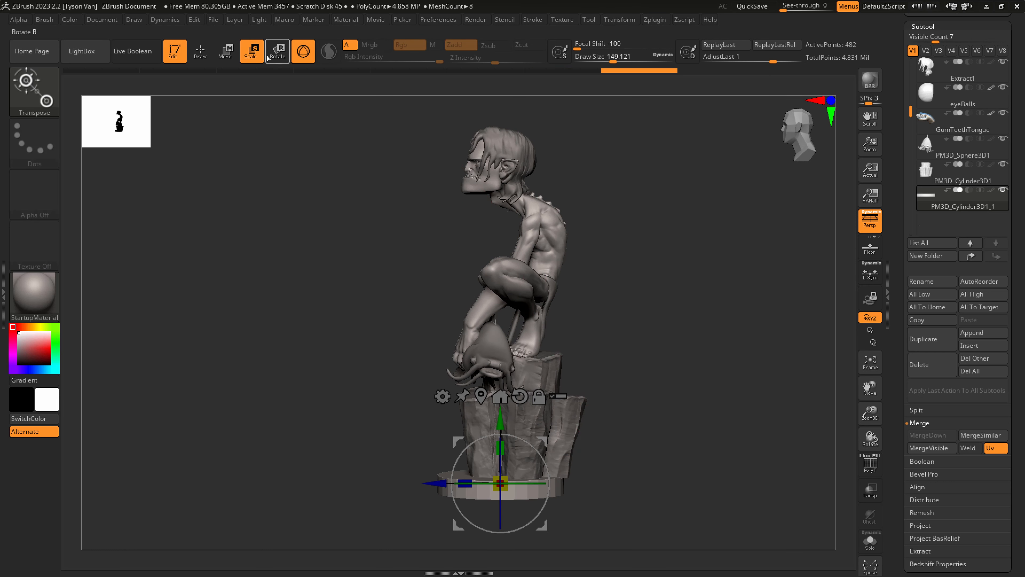
key(ctrl)
ctrl+drag(366, 548, 323, 551)
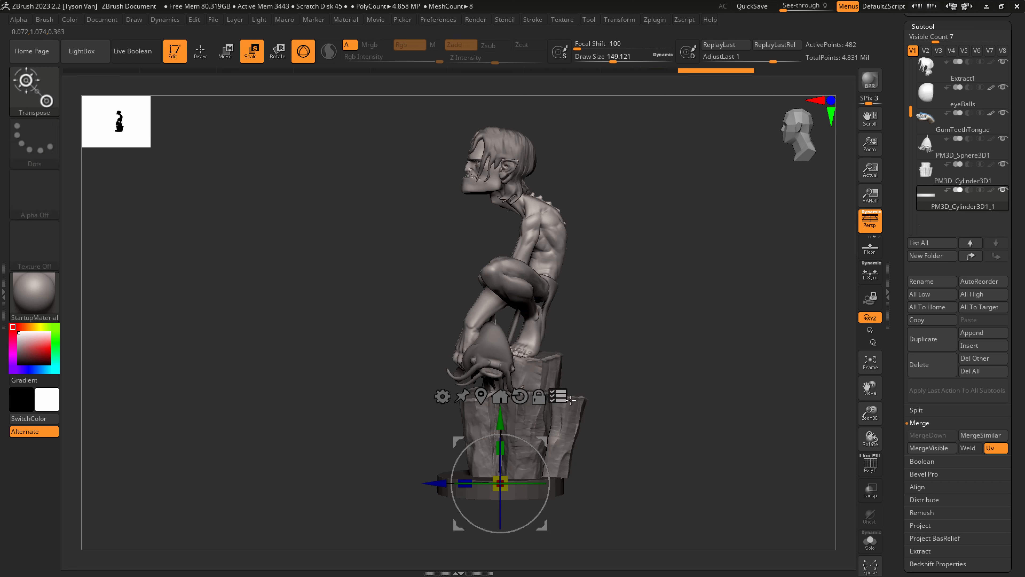
drag(438, 482, 419, 490)
drag(591, 468, 623, 432)
key(q)
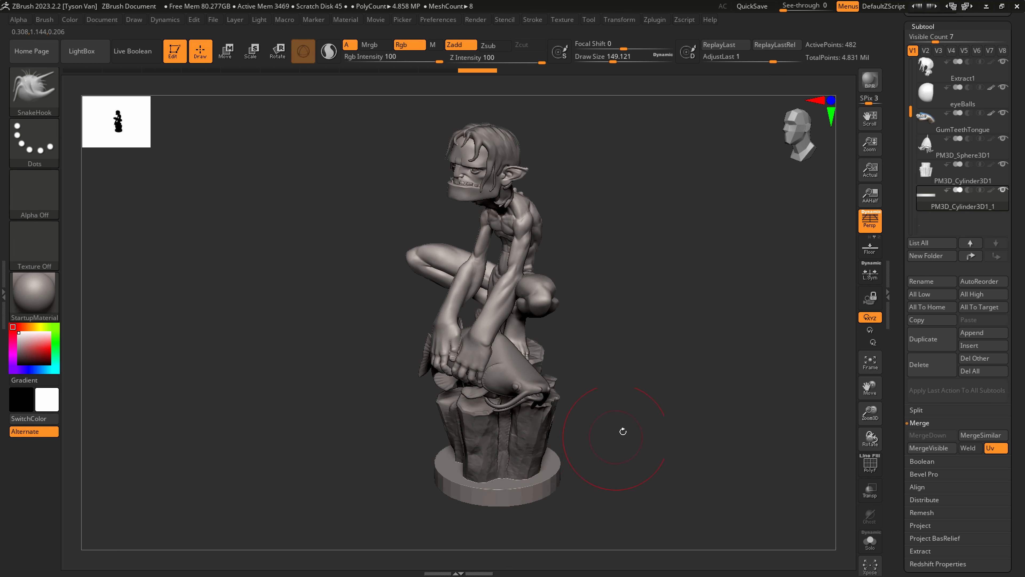
Subdivide the plinth disc to smooth it, delete its lower subdivision levels and inflate it slightly.
click(929, 25)
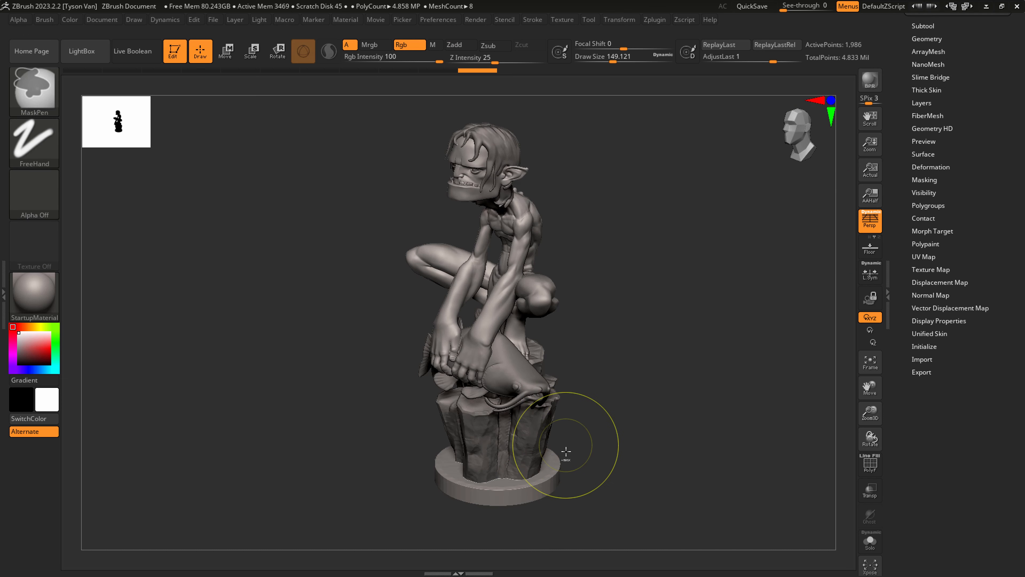
click(928, 39)
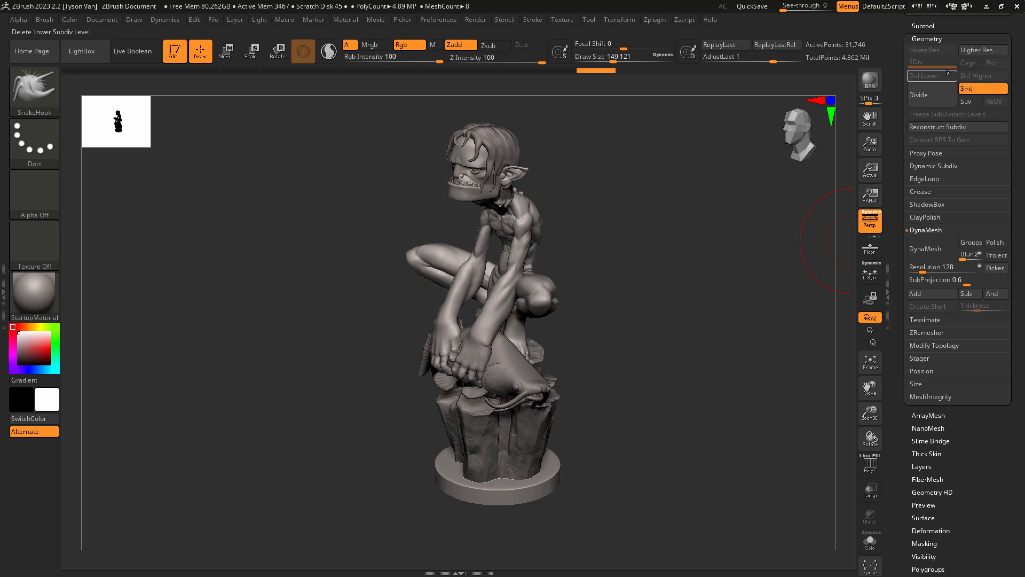
click(932, 76)
drag(966, 511, 970, 460)
click(965, 491)
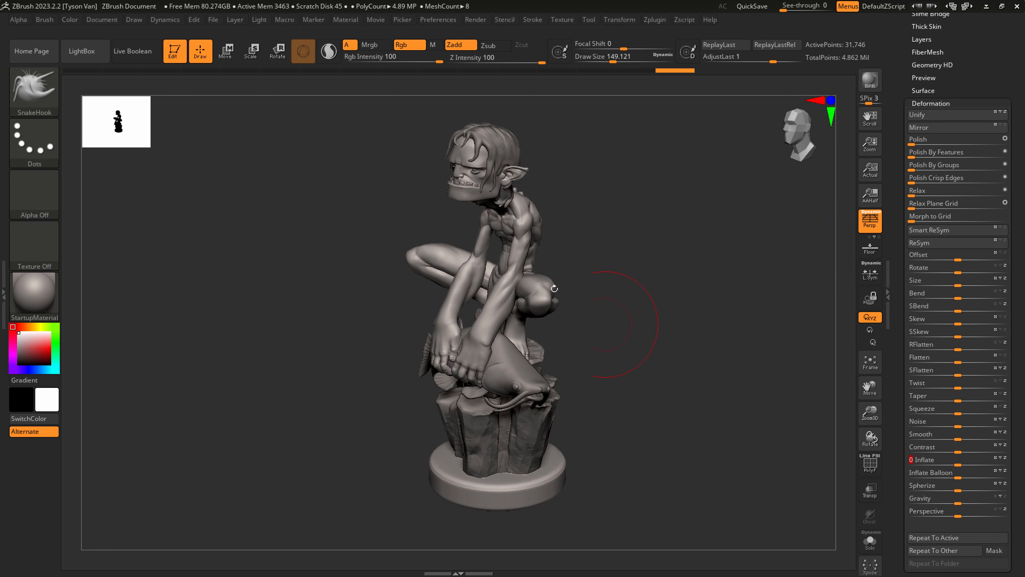
Scale the plinth disc thinner and smaller so it fits closely around the foot of the columns.
key(e)
drag(526, 455, 532, 422)
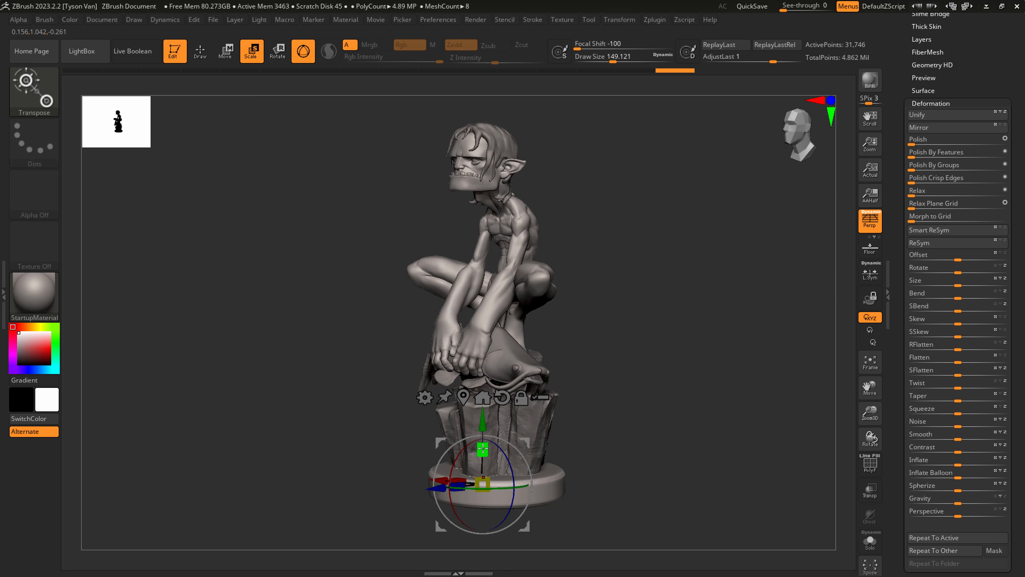
drag(483, 448, 481, 479)
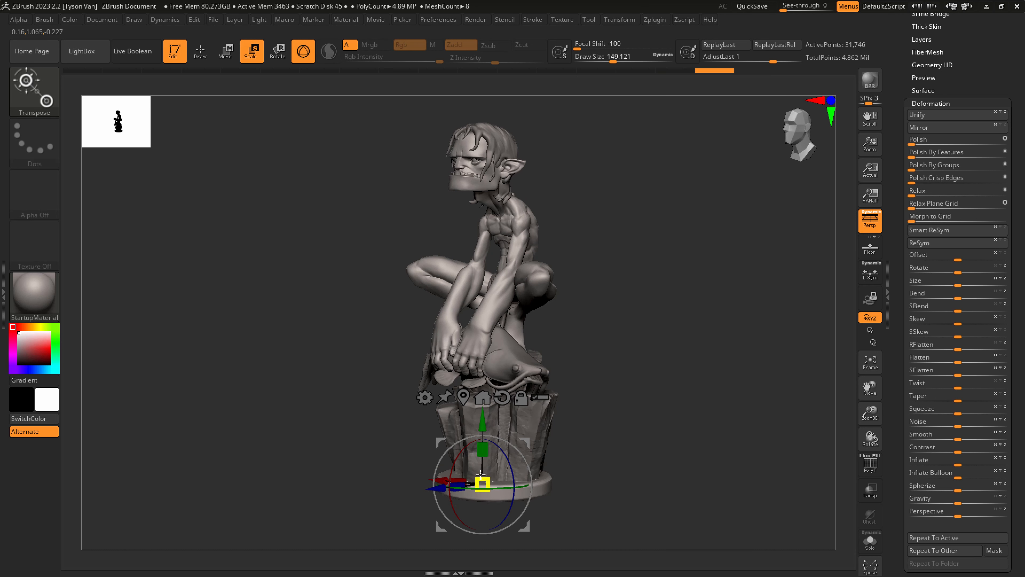
mouse_move(577, 465)
mouse_down()
mouse_move(560, 446)
mouse_move(613, 465)
mouse_move(581, 451)
mouse_move(549, 482)
mouse_move(473, 494)
mouse_move(536, 496)
mouse_move(540, 452)
mouse_move(535, 466)
mouse_move(550, 474)
mouse_up()
key(q)
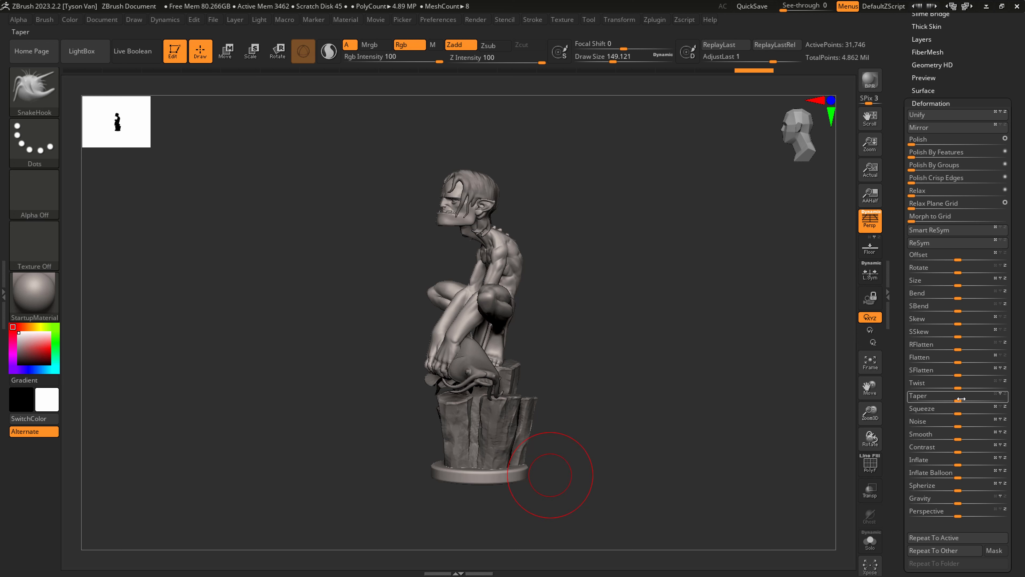
Taper the plinth so it flares toward the ground, centre the gizmo on it and enlarge it slightly.
drag(961, 399, 965, 400)
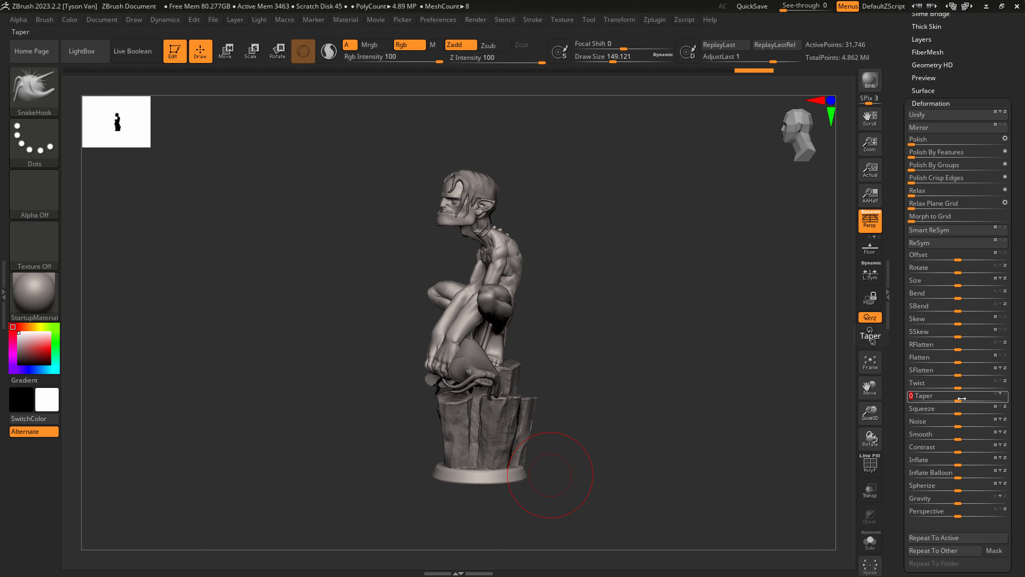
click(258, 50)
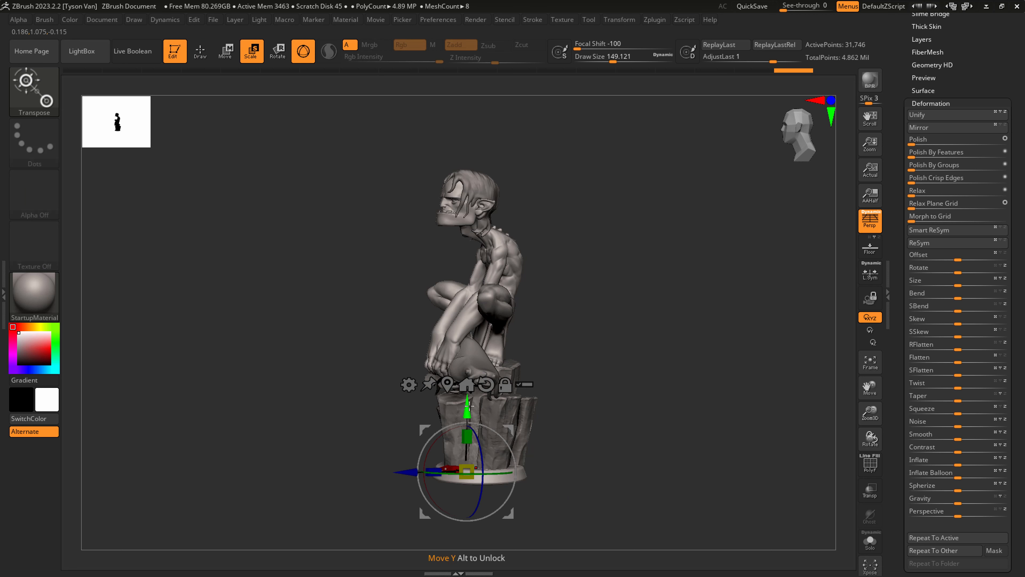
click(450, 383)
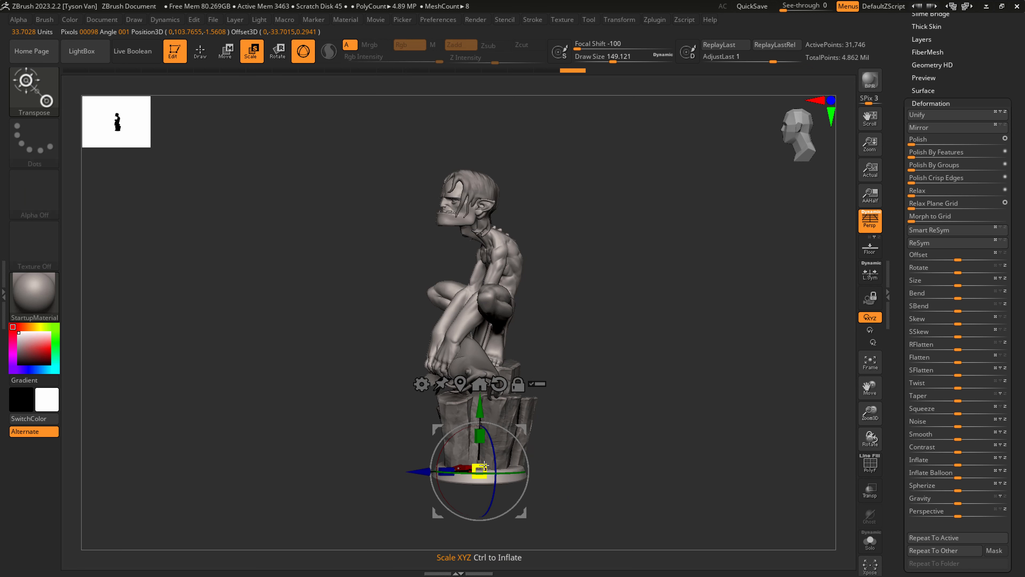
mouse_move(493, 462)
mouse_down()
mouse_move(543, 430)
mouse_move(595, 451)
mouse_up()
key(q)
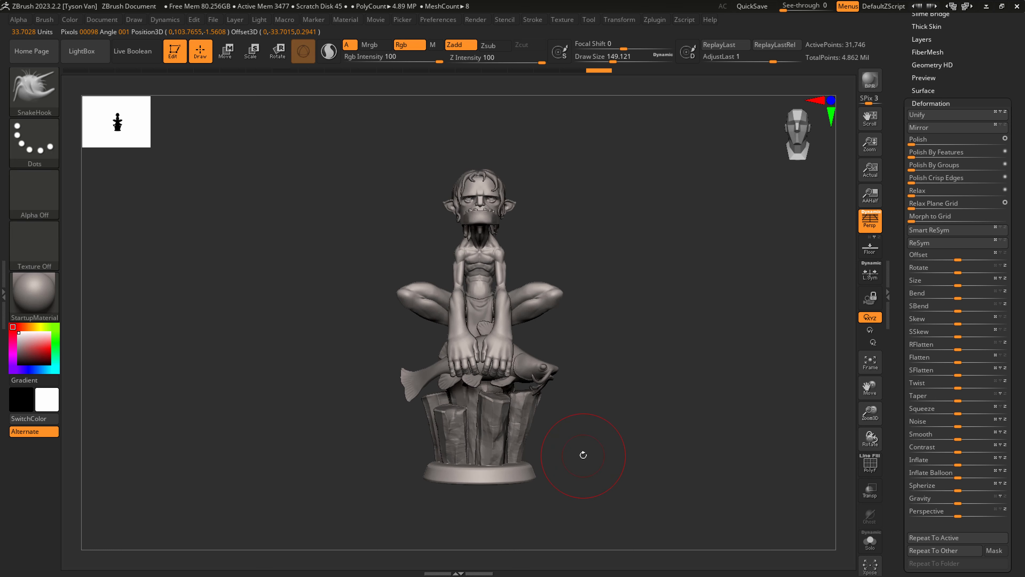
drag(531, 455, 548, 436)
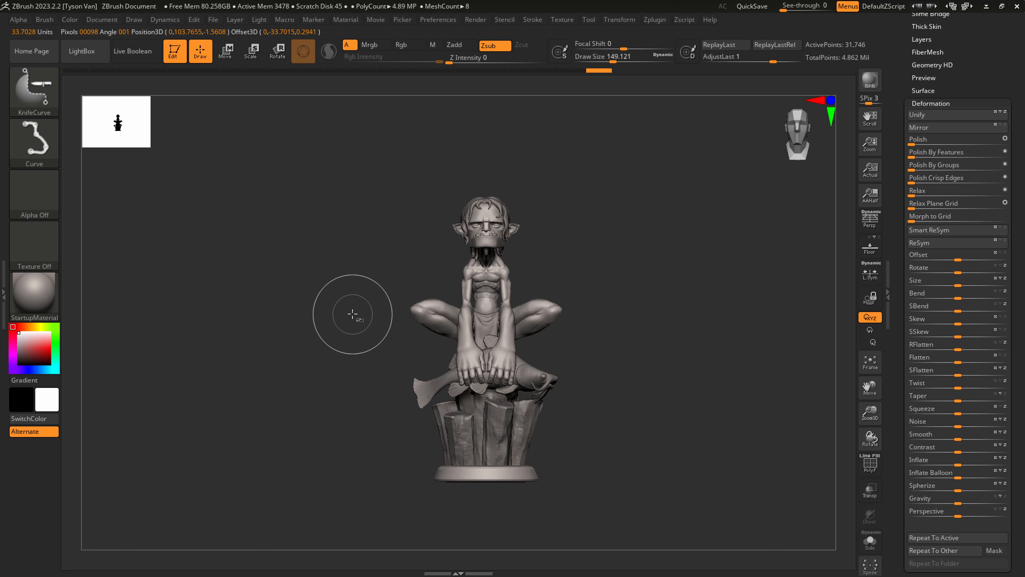
Clip the plinth's underside flat with a horizontal ClipCurve line in the front view.
ctrl+shift+click(43, 91)
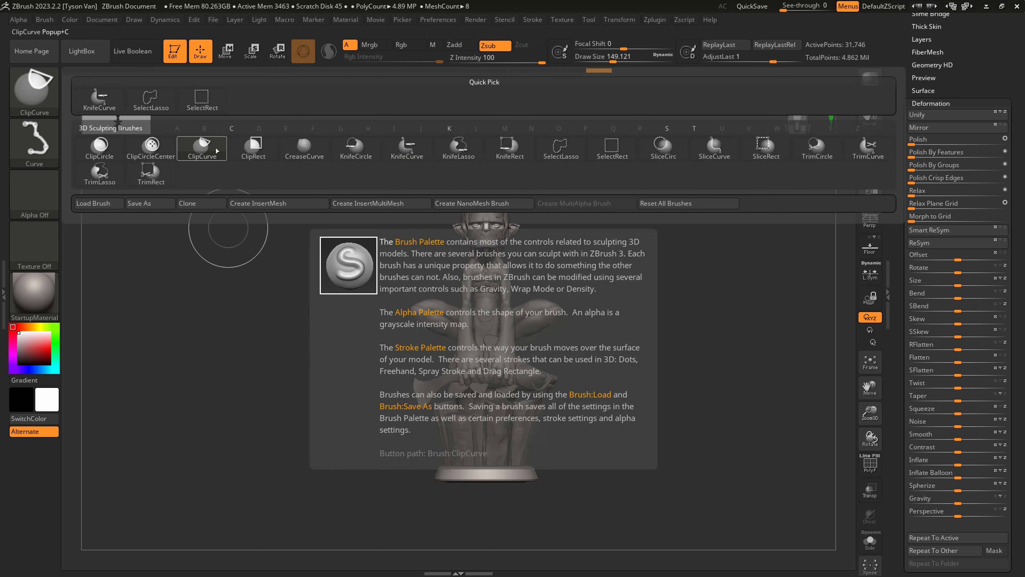
click(204, 148)
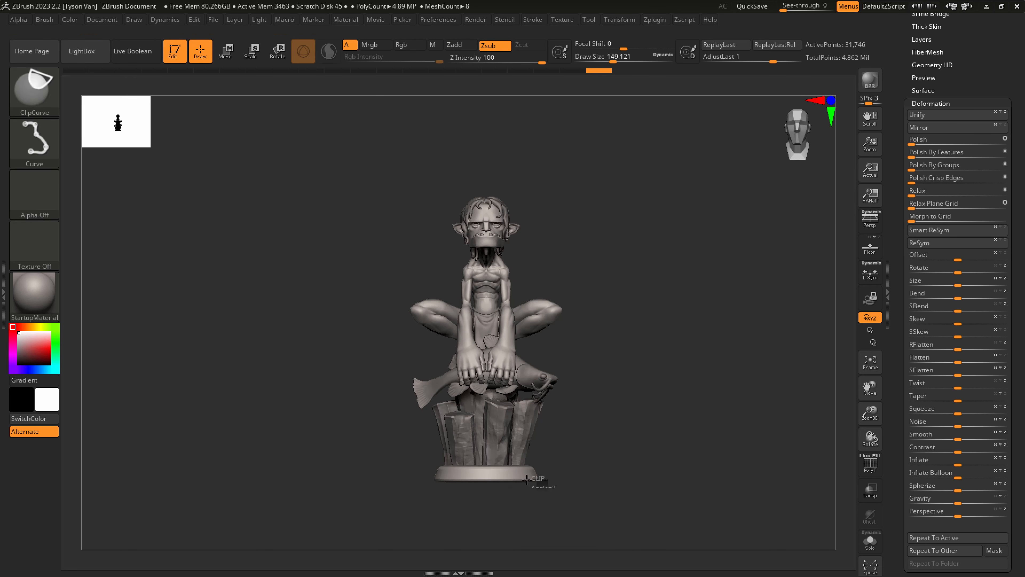
ctrl+shift+drag(428, 479, 400, 479)
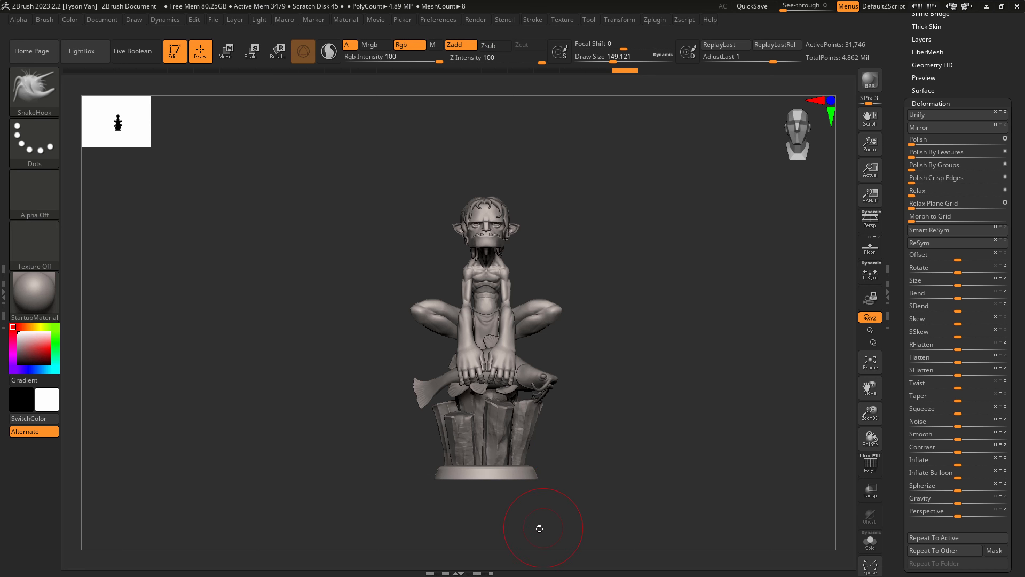
Turn perspective on with a 24 mm focal length, frame the whole figure and save the tool.
drag(544, 486, 486, 490)
key(p)
click(134, 20)
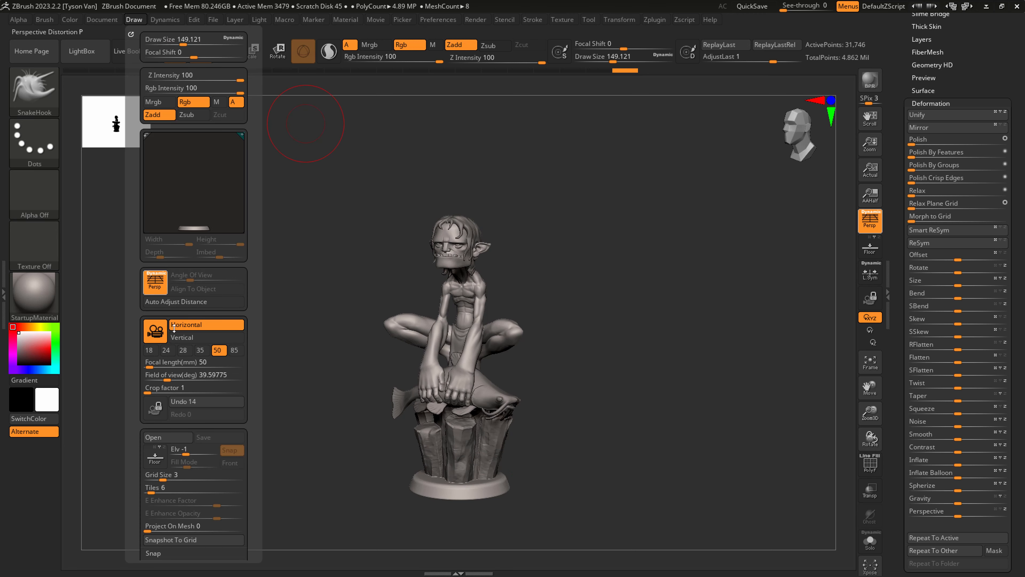
click(167, 350)
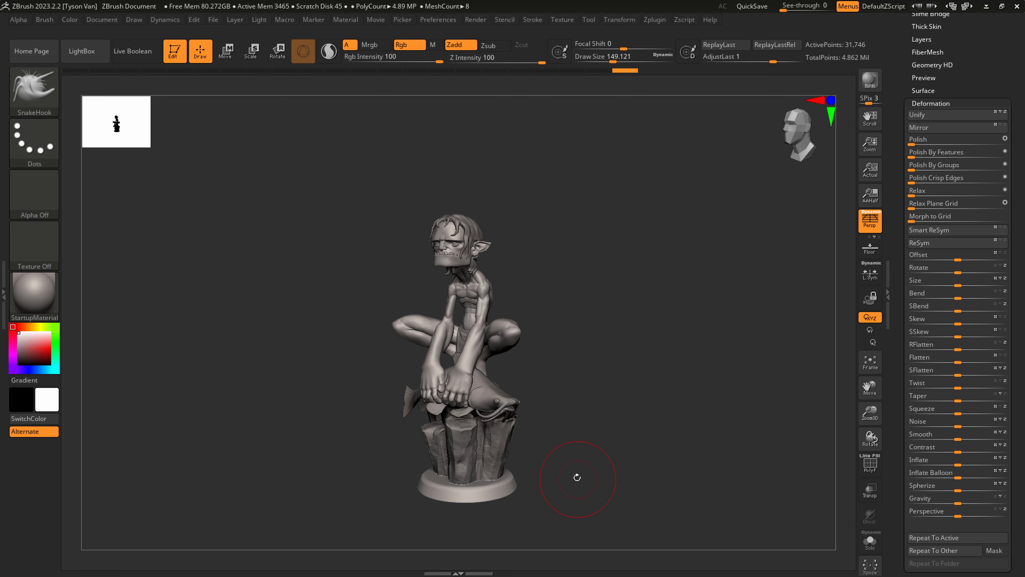
drag(583, 486, 583, 451)
scroll(954, 81, up, 5)
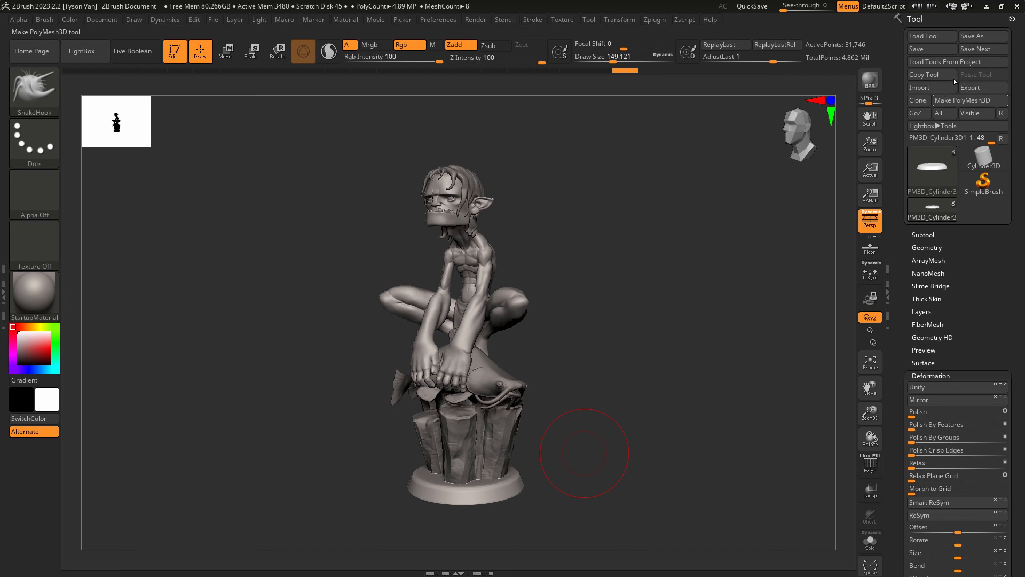
click(939, 48)
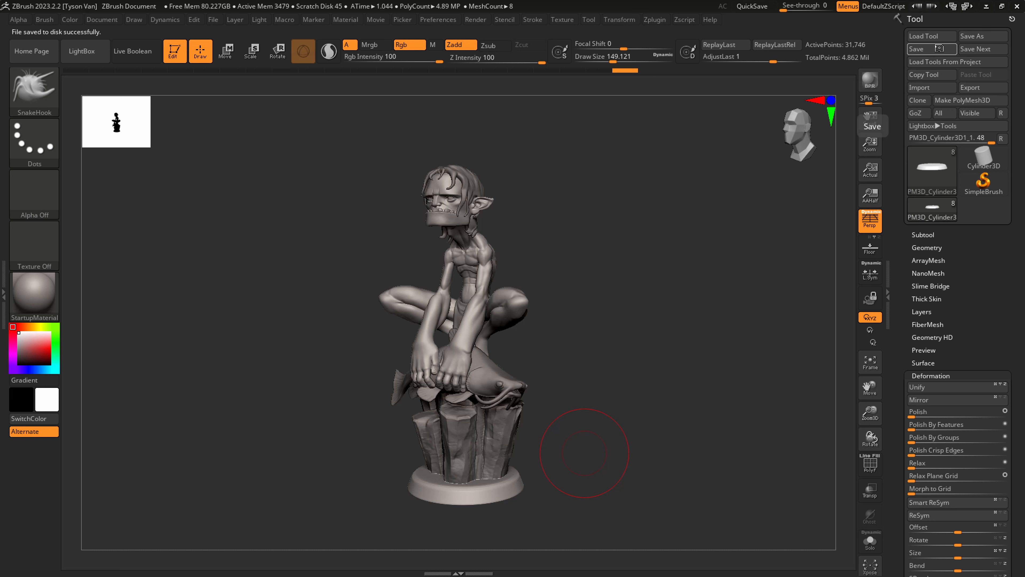
Select the Extract0 loincloth subtool and pull its rear flap into shape from the side with SnakeHook.
mouse_move(565, 414)
mouse_down()
mouse_move(582, 411)
mouse_move(520, 338)
mouse_move(520, 351)
mouse_move(503, 344)
mouse_up()
alt+click(472, 312)
alt+click(494, 335)
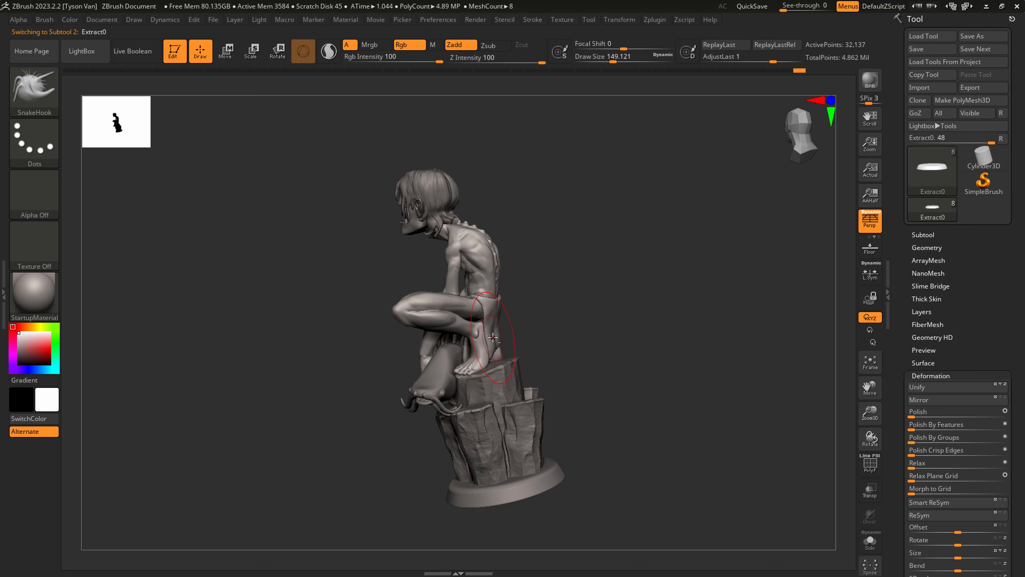
ctrl+right_drag(495, 338, 545, 416)
mouse_move(498, 372)
right_down()
mouse_move(514, 370)
mouse_move(516, 351)
right_up()
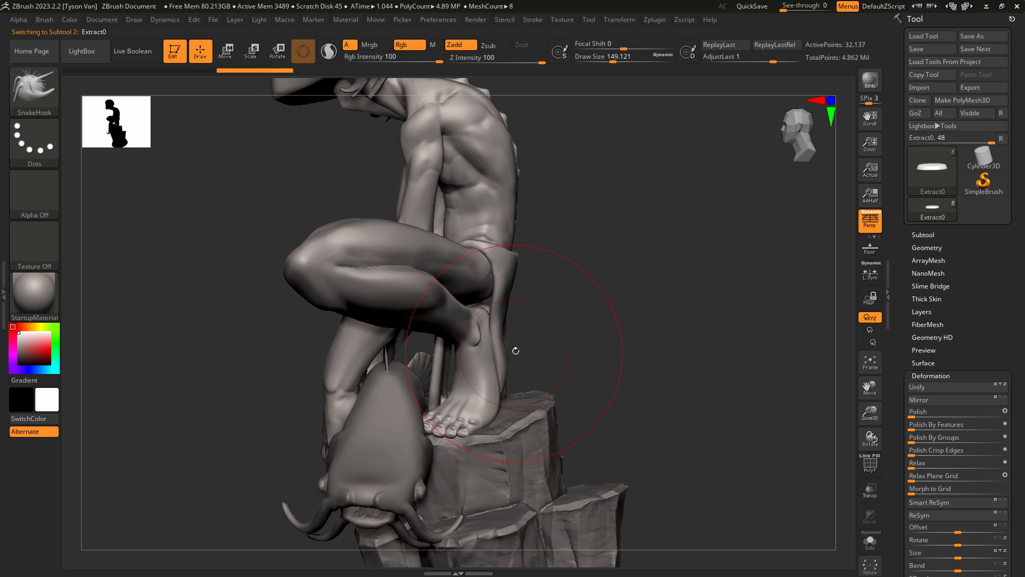
drag(441, 370, 449, 369)
right_drag(414, 370, 442, 368)
key(s)
drag(443, 368, 451, 358)
right_drag(539, 371, 506, 369)
key(s)
Refine the outline and upper edge of the loincloth's rear flap with SnakeHook, adjusting the draw size between strokes.
mouse_move(505, 369)
mouse_down()
mouse_move(518, 373)
mouse_move(513, 353)
mouse_up()
right_drag(575, 348, 530, 337)
key(s)
mouse_move(514, 272)
mouse_down()
mouse_move(502, 272)
mouse_move(503, 261)
mouse_up()
mouse_move(597, 259)
right_down()
mouse_move(544, 244)
mouse_move(563, 259)
right_up()
drag(563, 239, 556, 241)
key(s)
drag(553, 301, 547, 328)
Build sagging curved folds across the upper part of the loincloth's rear flap with ClayBuildup at a draw size of about 16.
click(41, 91)
click(216, 105)
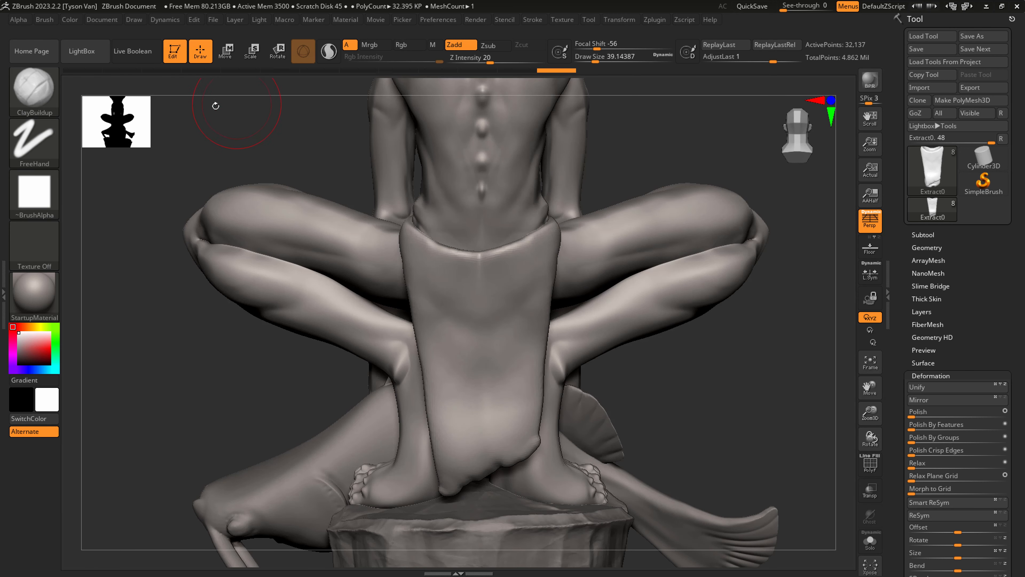
key(s)
drag(467, 295, 460, 295)
drag(419, 261, 491, 312)
mouse_move(435, 284)
mouse_down()
mouse_move(502, 314)
mouse_move(533, 312)
mouse_up()
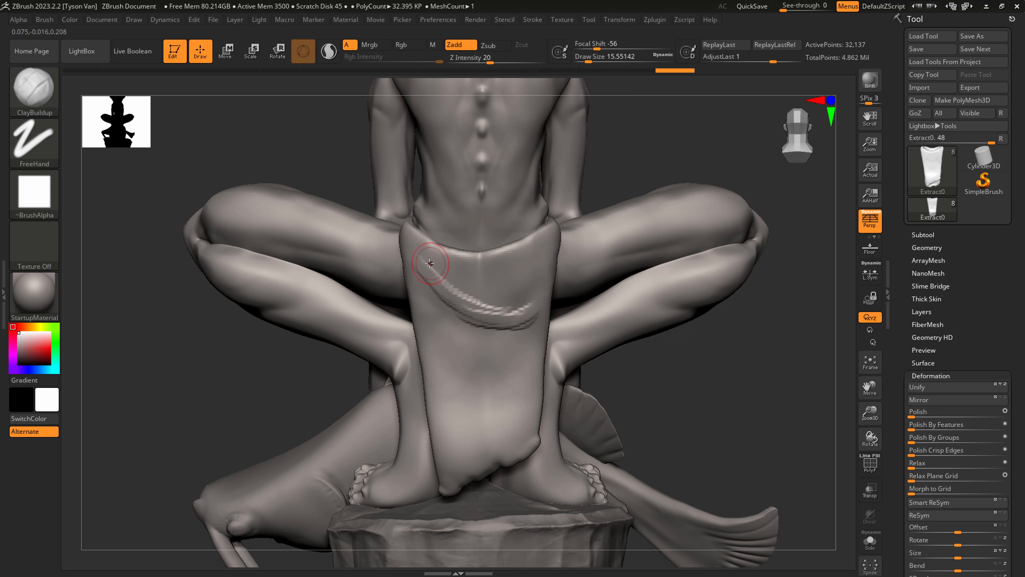
drag(430, 263, 472, 281)
drag(543, 260, 550, 254)
mouse_move(426, 251)
mouse_down()
mouse_move(532, 281)
mouse_move(550, 259)
mouse_up()
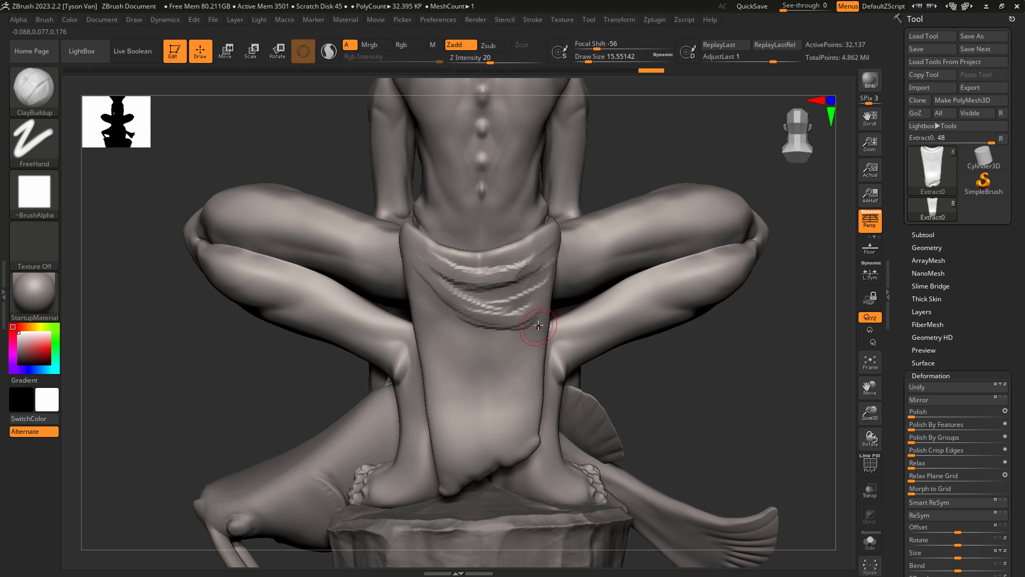
mouse_move(532, 336)
mouse_down()
mouse_move(426, 299)
mouse_move(535, 340)
mouse_up()
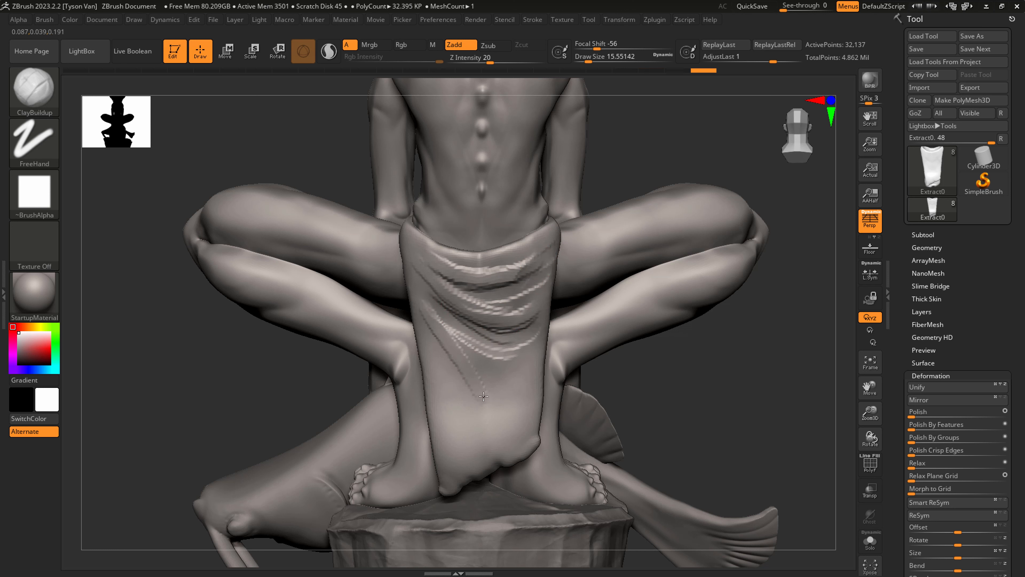
Build and carve long diagonal folds running down the lower part of the rear flap to its hem with ClayBuildup.
drag(415, 284, 485, 440)
drag(423, 308, 468, 472)
alt+drag(436, 358, 473, 460)
mouse_move(487, 381)
mouse_down()
mouse_move(519, 442)
mouse_move(511, 405)
mouse_move(527, 354)
mouse_up()
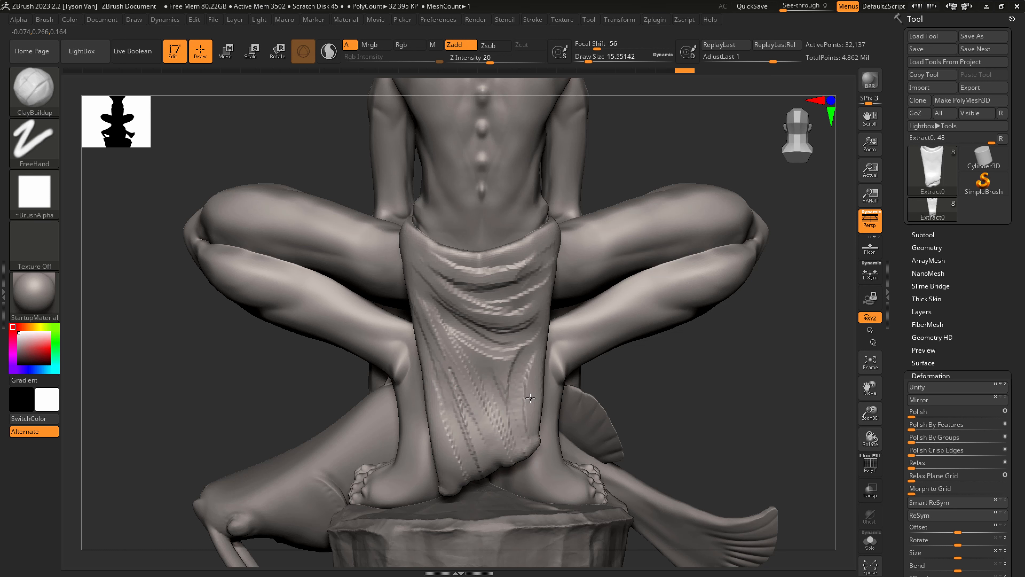
drag(530, 398, 521, 440)
mouse_move(520, 440)
mouse_down()
mouse_move(531, 339)
mouse_move(517, 389)
mouse_move(488, 263)
mouse_move(426, 372)
mouse_move(462, 464)
mouse_up()
Smooth the loincloth's clay folds and re-DynaMesh the subtool at resolution 600.
right_drag(520, 416, 597, 243)
shift+drag(537, 307, 552, 271)
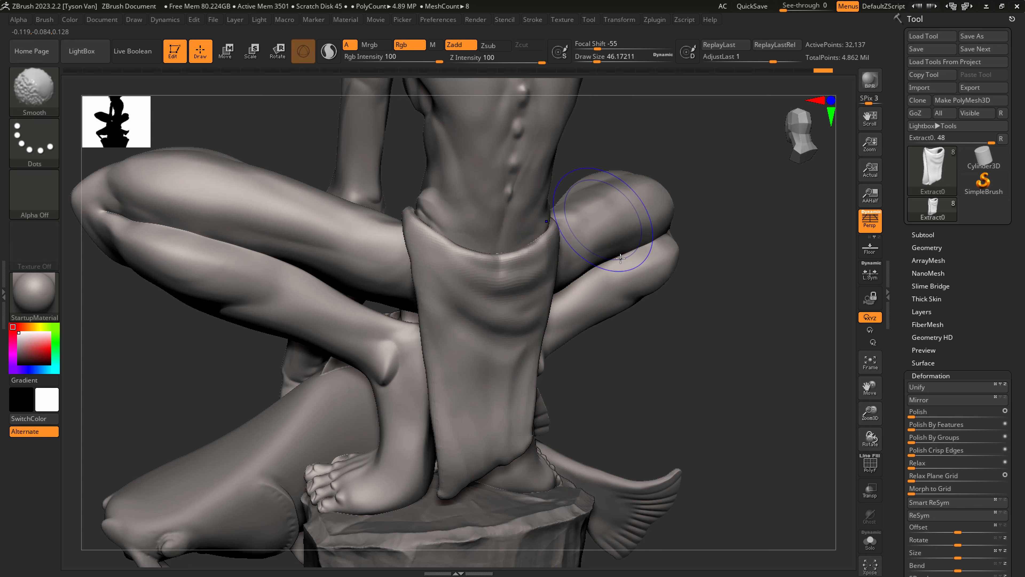
click(926, 248)
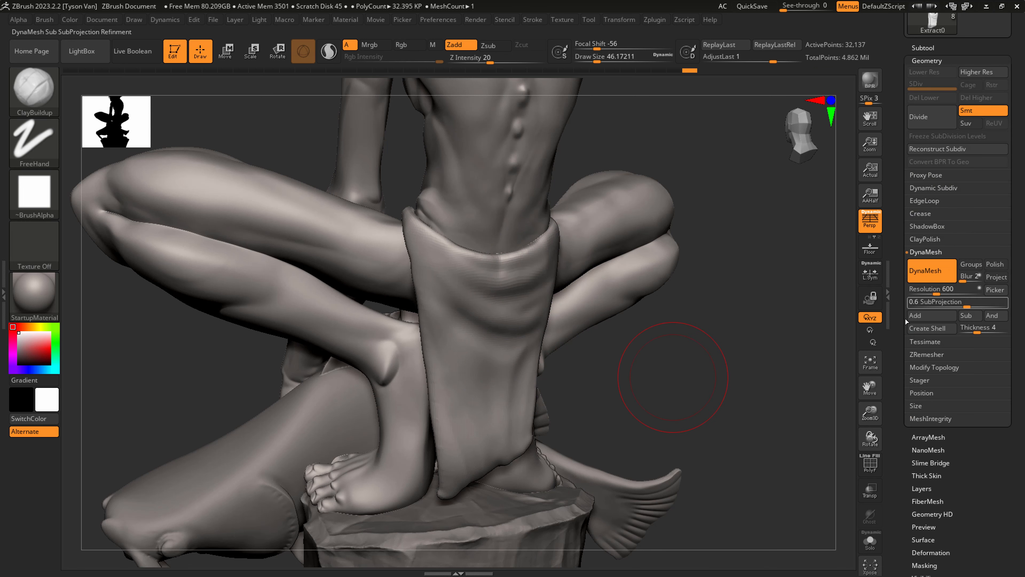
ctrl+drag(621, 416, 698, 355)
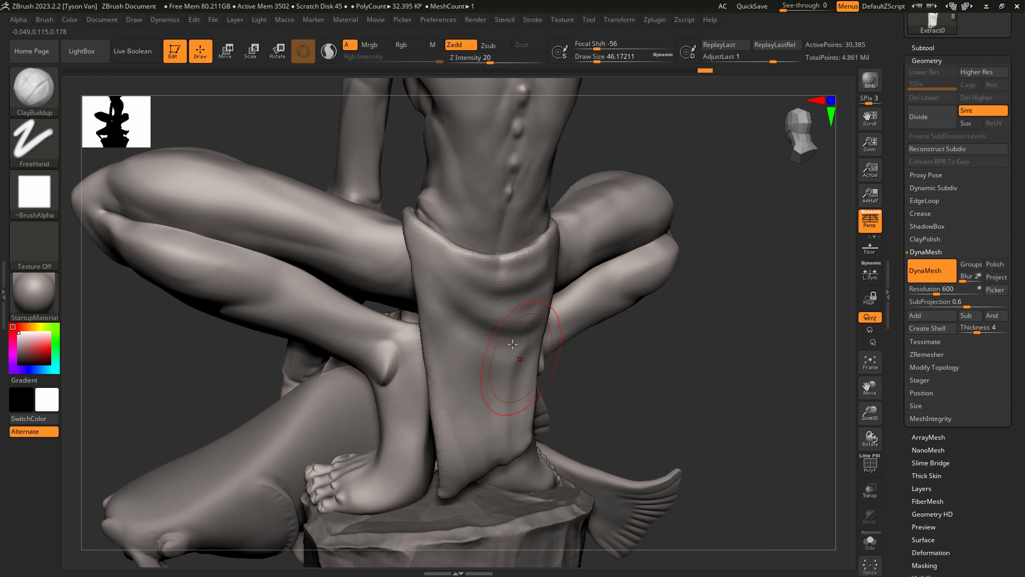
Carve curved creases beneath the loincloth's waistband with DamStandard at a draw size of about 12.
key(b)
key(d)
key(s)
key(s)
drag(457, 276, 447, 276)
drag(416, 236, 492, 304)
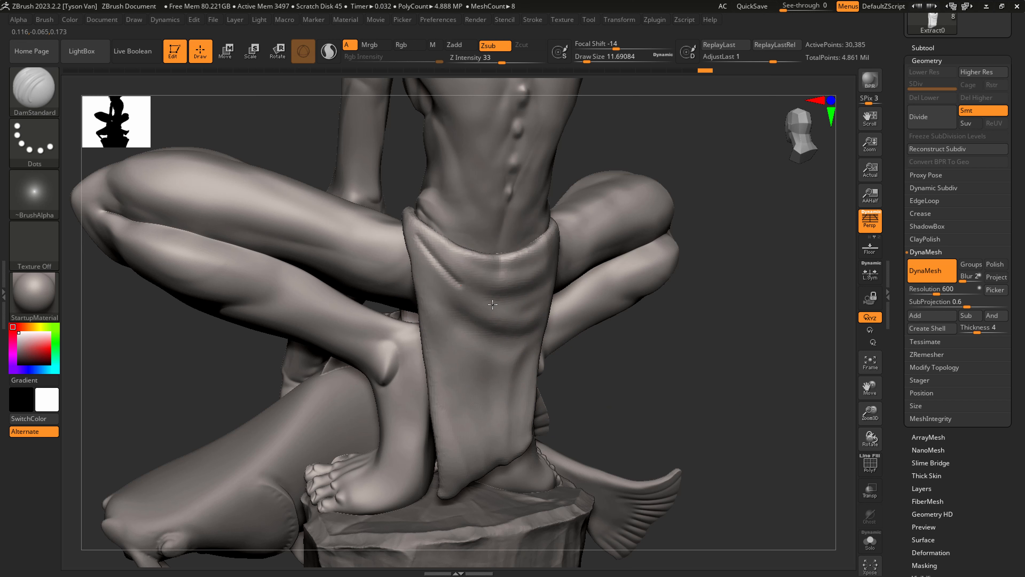
mouse_move(420, 243)
mouse_down()
mouse_move(489, 305)
mouse_move(544, 247)
mouse_up()
Carve the creases falling from the flap's right upper corner toward the centre with DamStandard and smooth them.
right_drag(551, 267, 501, 262)
drag(557, 231, 507, 268)
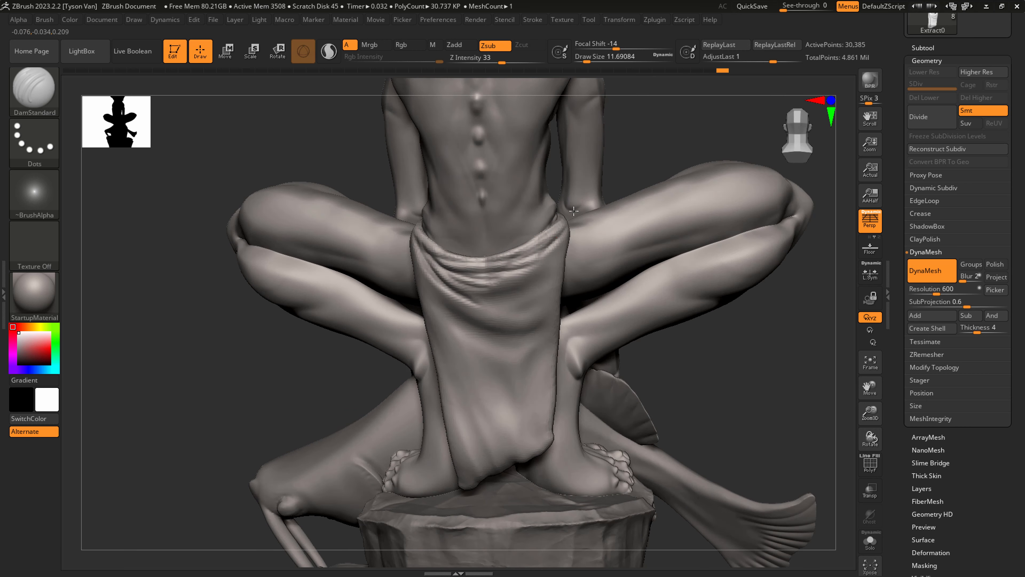
mouse_move(570, 218)
mouse_down()
mouse_move(547, 272)
mouse_move(486, 303)
mouse_up()
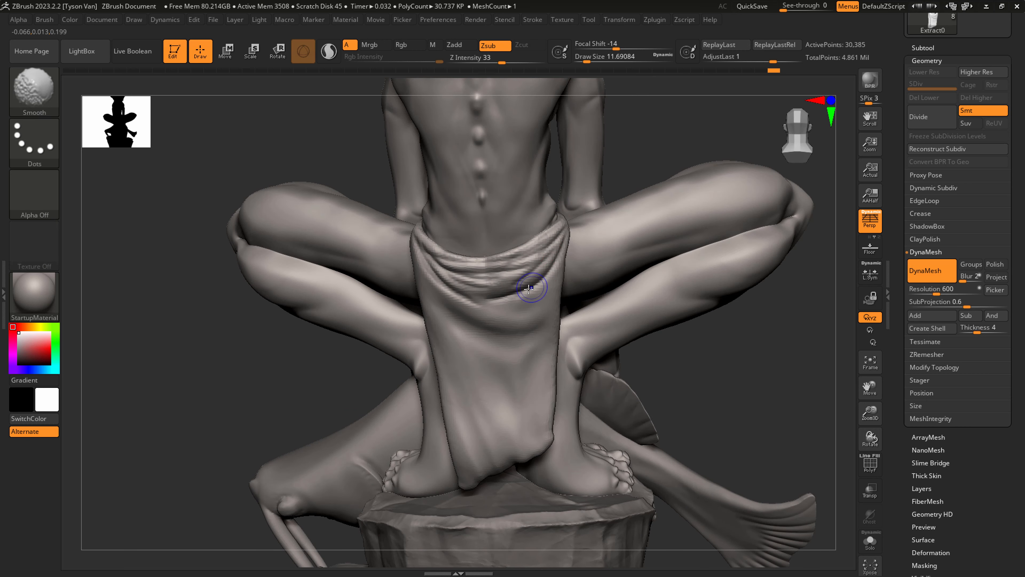
mouse_move(553, 242)
shift+mouse_down()
mouse_move(501, 296)
mouse_move(521, 292)
mouse_move(532, 274)
shift+mouse_up()
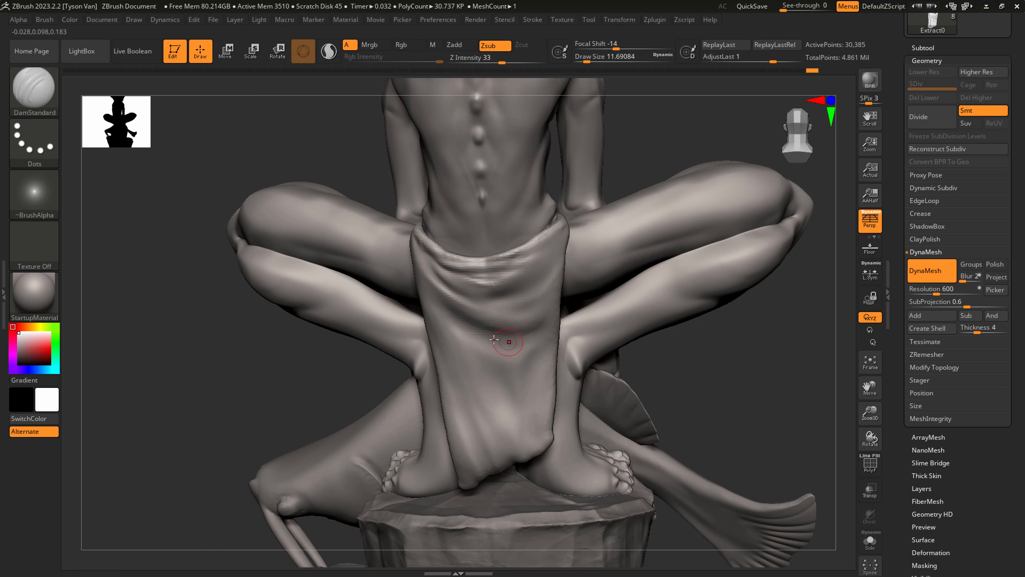
key(s)
drag(530, 350, 537, 350)
mouse_move(454, 301)
mouse_down()
mouse_move(520, 306)
mouse_move(539, 296)
mouse_move(564, 241)
mouse_move(564, 258)
mouse_up()
key(ctrl+z)
Deepen the draped folds from the flap's right upper corner with DamStandard at a draw size of about 13 and soften their centre.
key(s)
drag(523, 288, 566, 231)
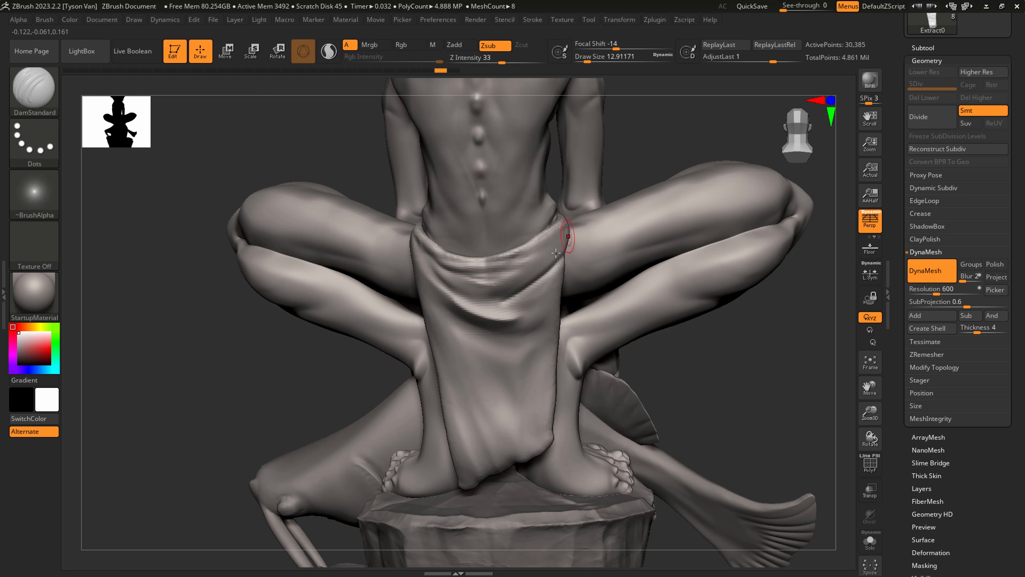
drag(511, 308, 566, 220)
key(shift)
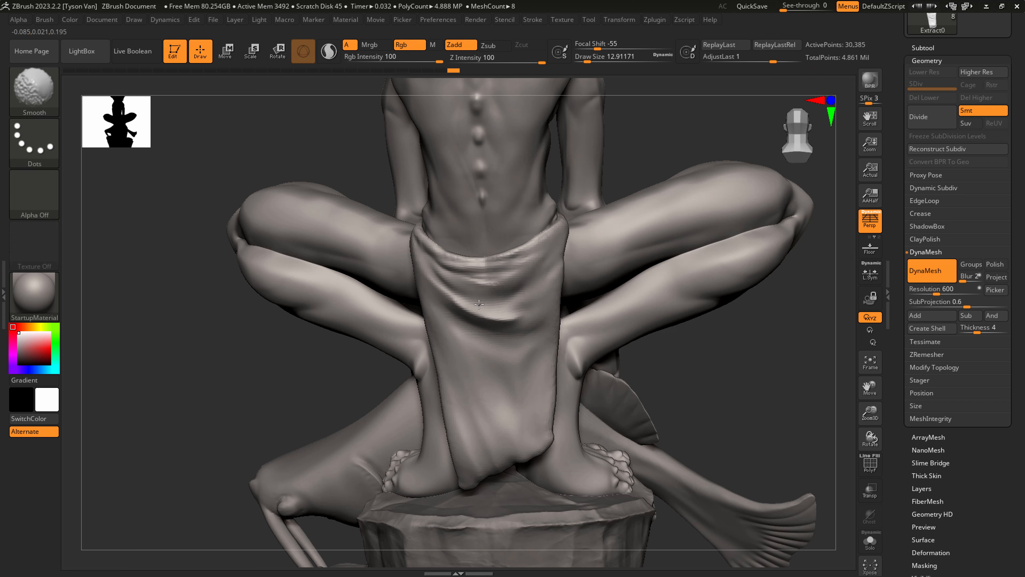
shift+drag(493, 298, 527, 297)
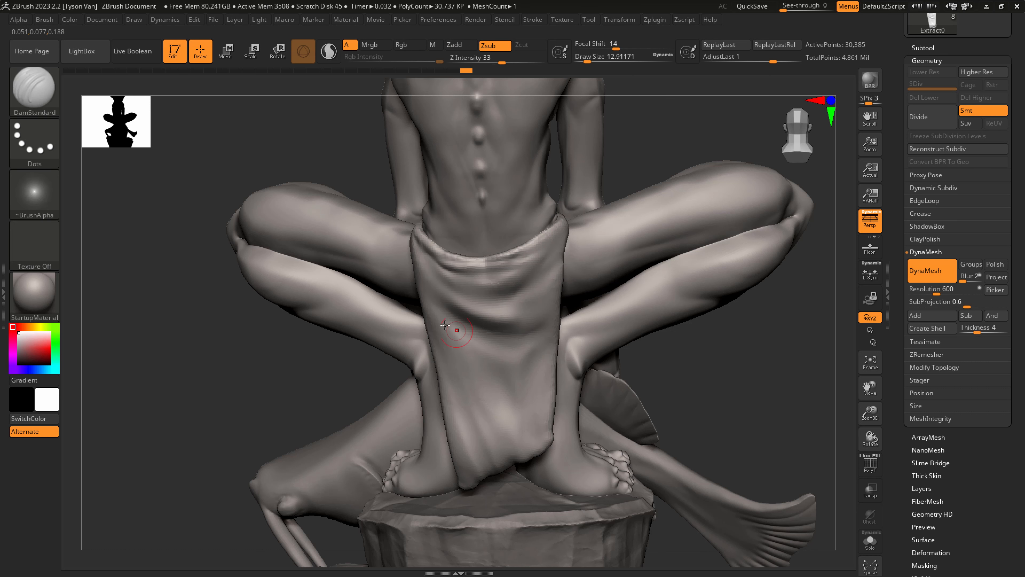
Carve long vertical creases along the flap's left edge with DamStandard, reducing to draw size 12 and Z intensity 22, and smooth them.
key(s)
drag(437, 322, 440, 320)
right_drag(419, 327, 470, 330)
drag(426, 286, 459, 413)
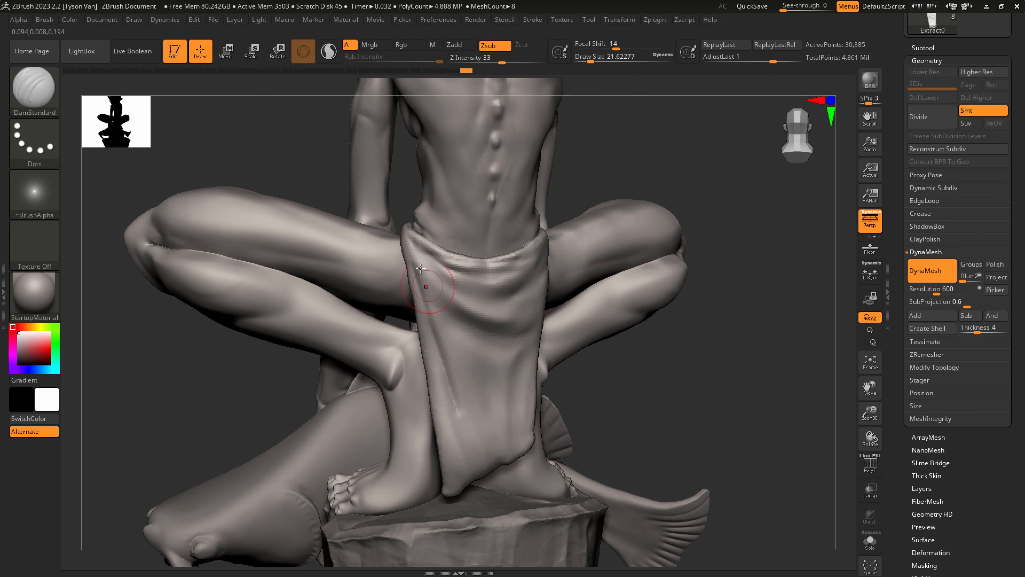
key(s)
drag(409, 246, 406, 244)
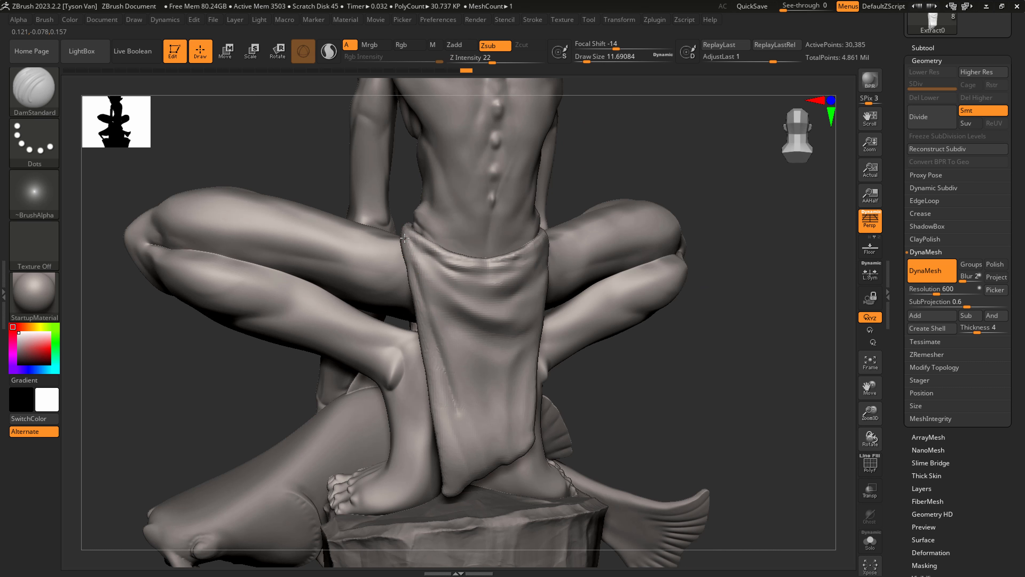
drag(434, 352, 456, 495)
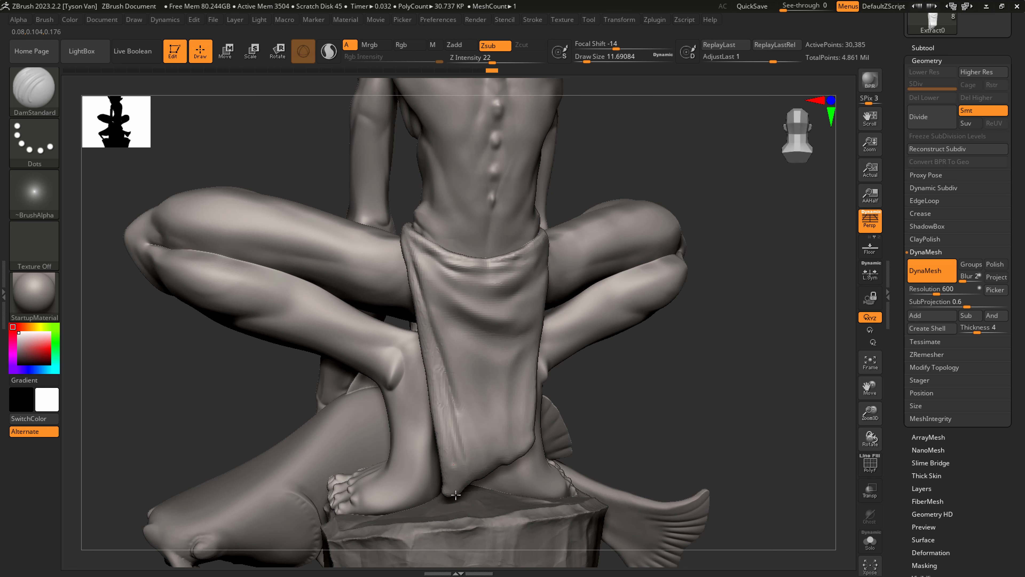
key(shift)
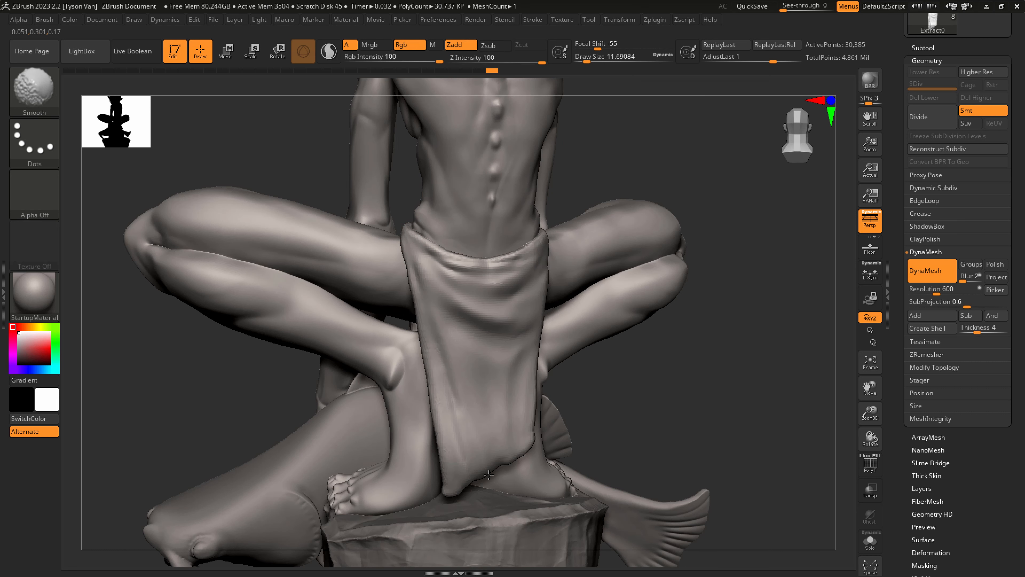
right_drag(489, 475, 504, 315)
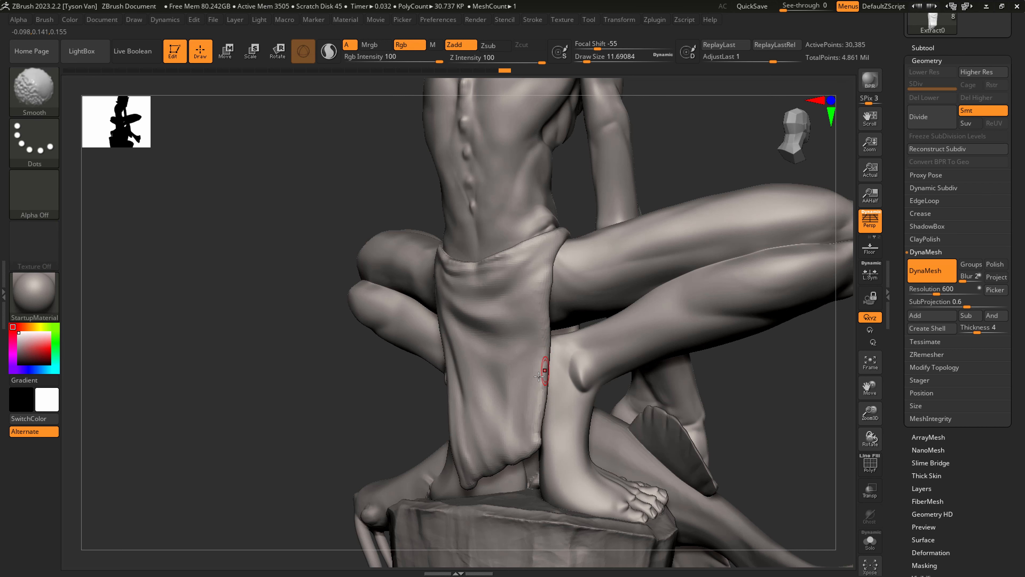
Frame the whole figure and save the tool.
mouse_move(539, 377)
ctrl+right_down()
mouse_move(533, 343)
mouse_move(590, 441)
mouse_move(591, 428)
mouse_move(625, 421)
mouse_move(618, 408)
mouse_move(655, 418)
mouse_move(533, 383)
mouse_move(521, 401)
ctrl+right_up()
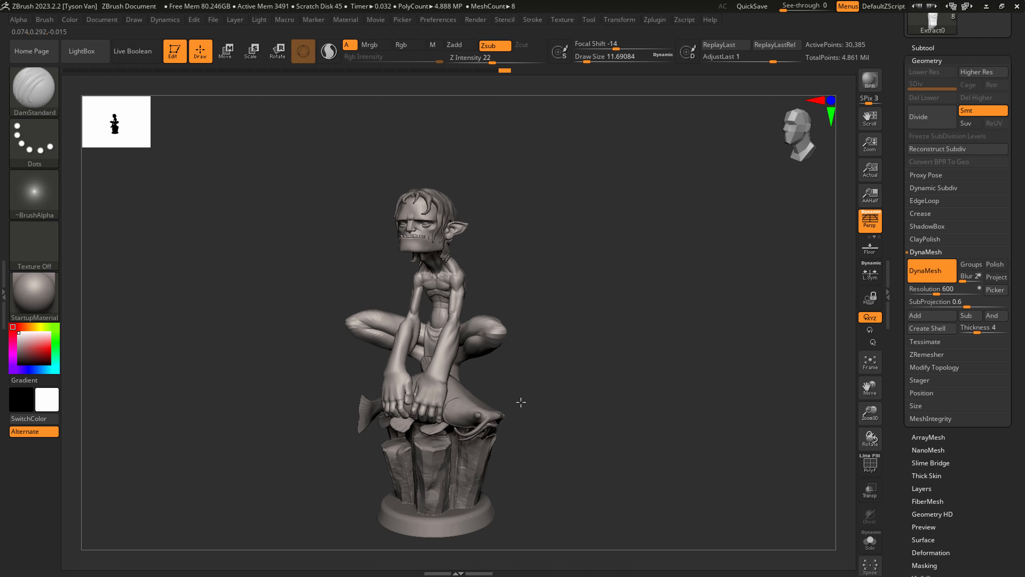
drag(1014, 57, 1012, 243)
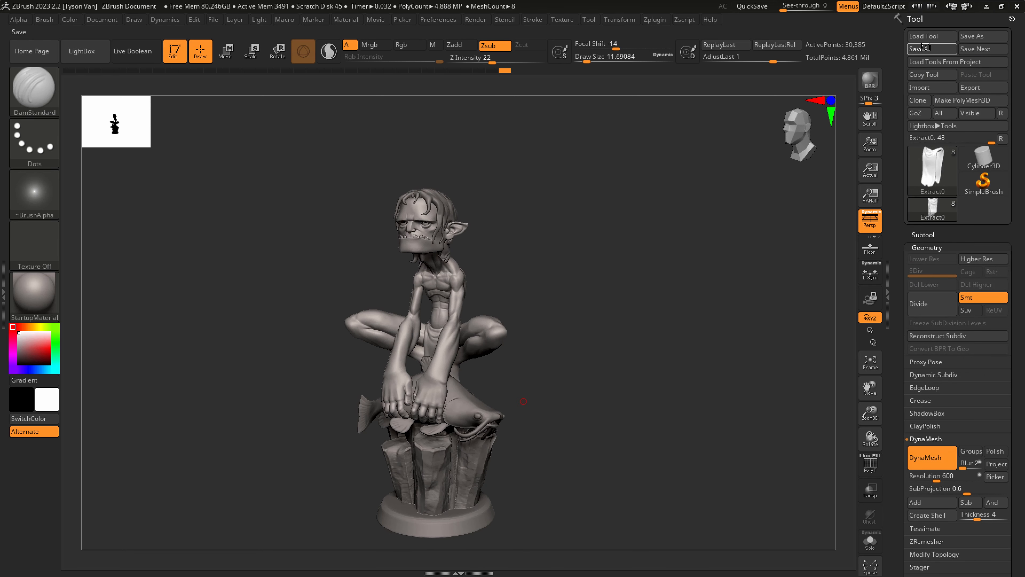
click(925, 47)
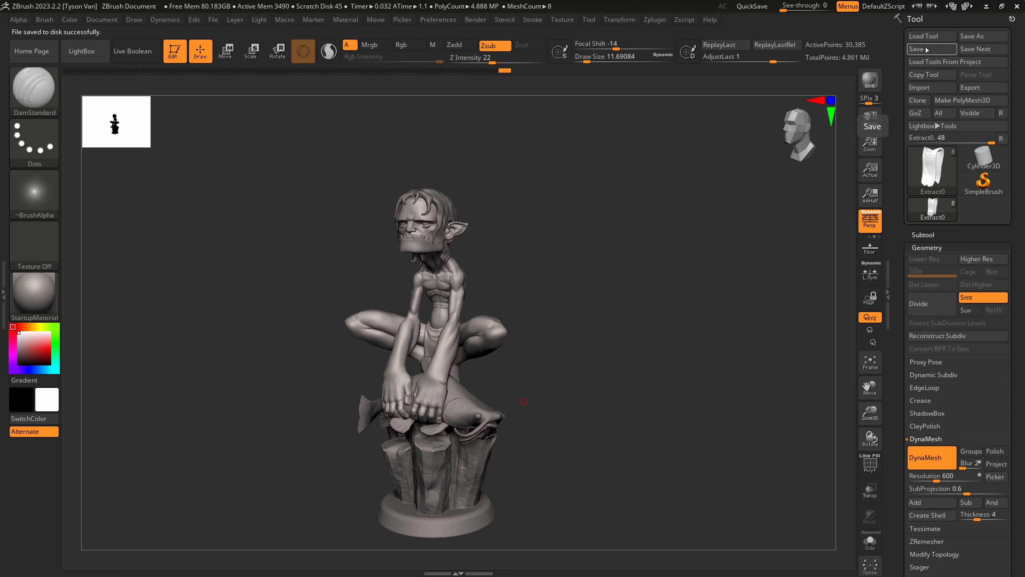
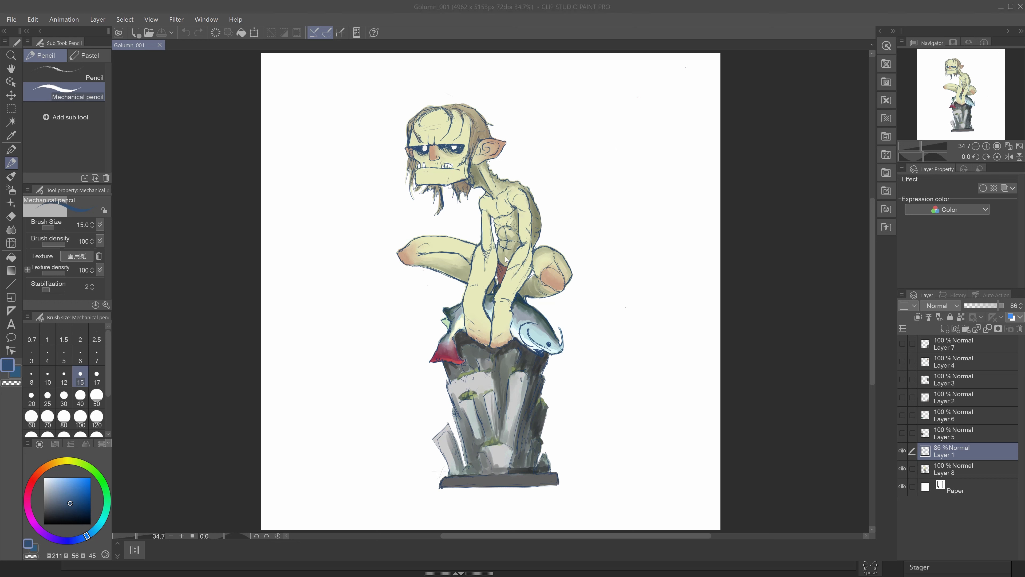
Switch from the concept painting back to ZBrush and examine the whole sculpt's proportions in side and three-quarter views.
key(alt+Tab)
drag(502, 314, 490, 307)
right_drag(491, 307, 485, 308)
mouse_move(411, 242)
ctrl+right_down()
mouse_move(418, 275)
mouse_move(389, 264)
mouse_move(386, 242)
mouse_move(372, 256)
mouse_move(478, 238)
ctrl+right_up()
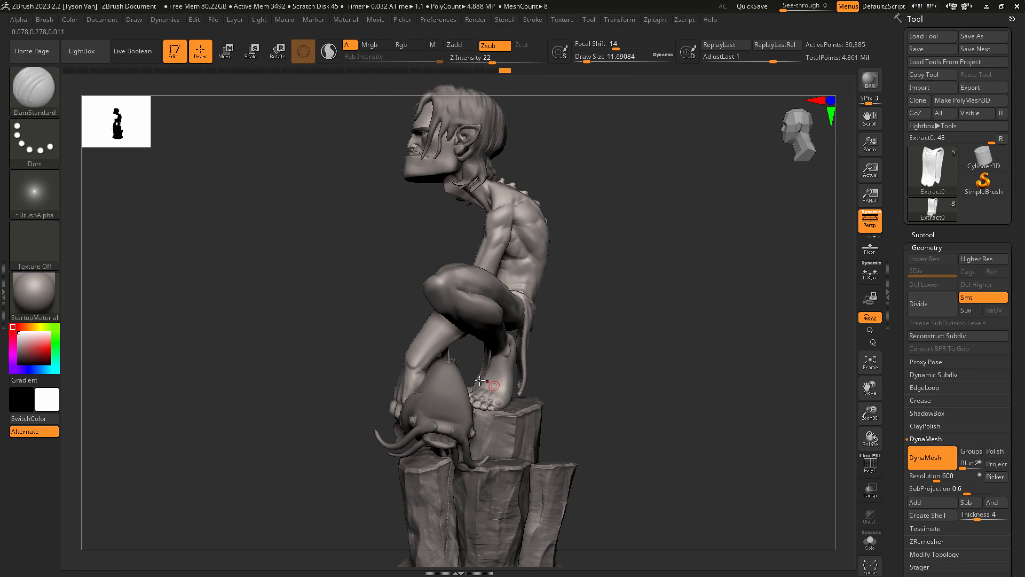
ctrl+right_drag(488, 384, 443, 280)
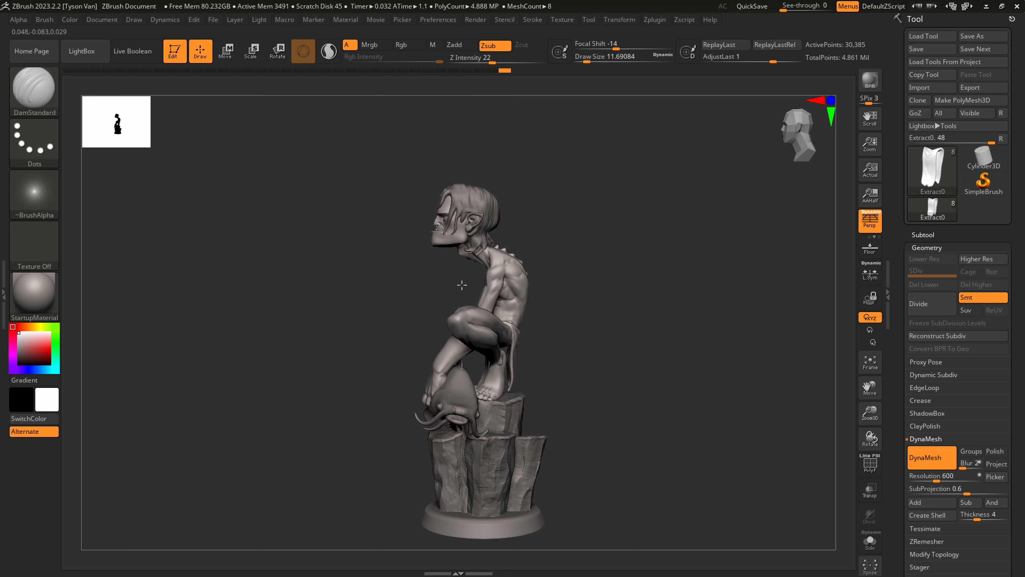
right_drag(417, 361, 455, 363)
right_drag(474, 368, 441, 360)
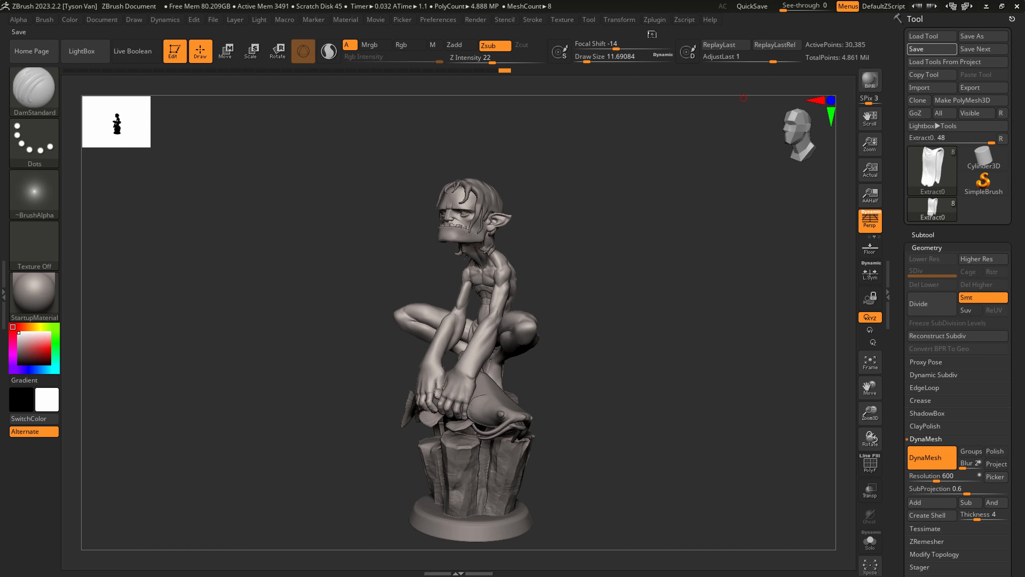
Save the tool again and generate a combined posing mesh of all subtools with Transpose Master's TPoseMesh.
click(928, 49)
click(661, 22)
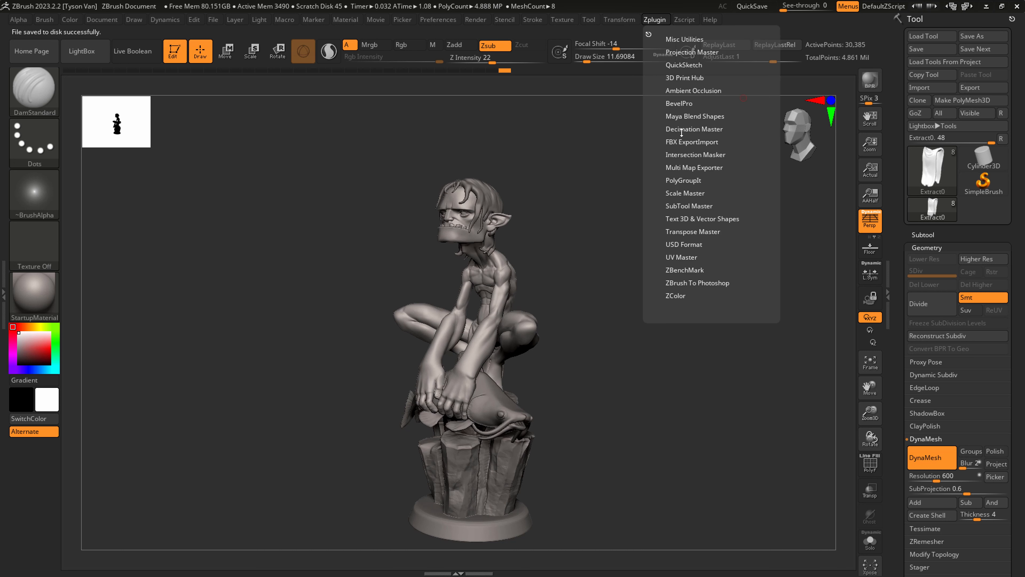
click(675, 231)
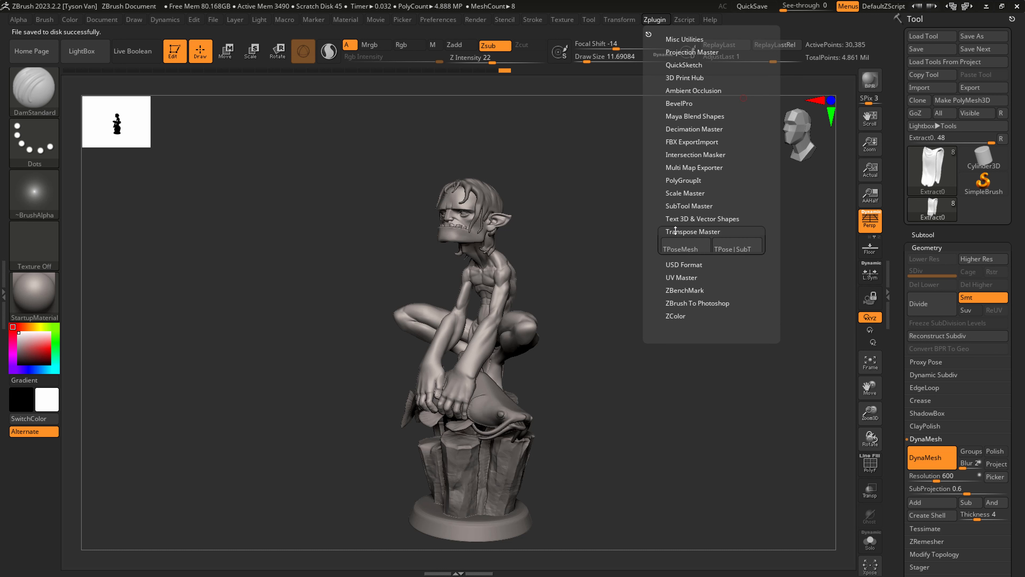
click(679, 248)
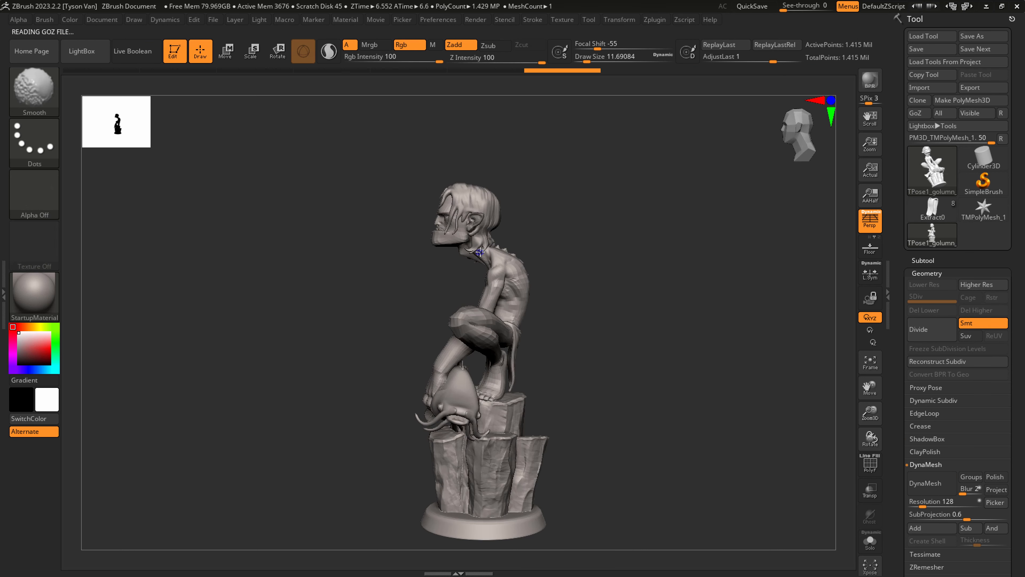
Mask the head with MaskLasso in the side view and invert the mask so only the head is editable.
key(ctrl)
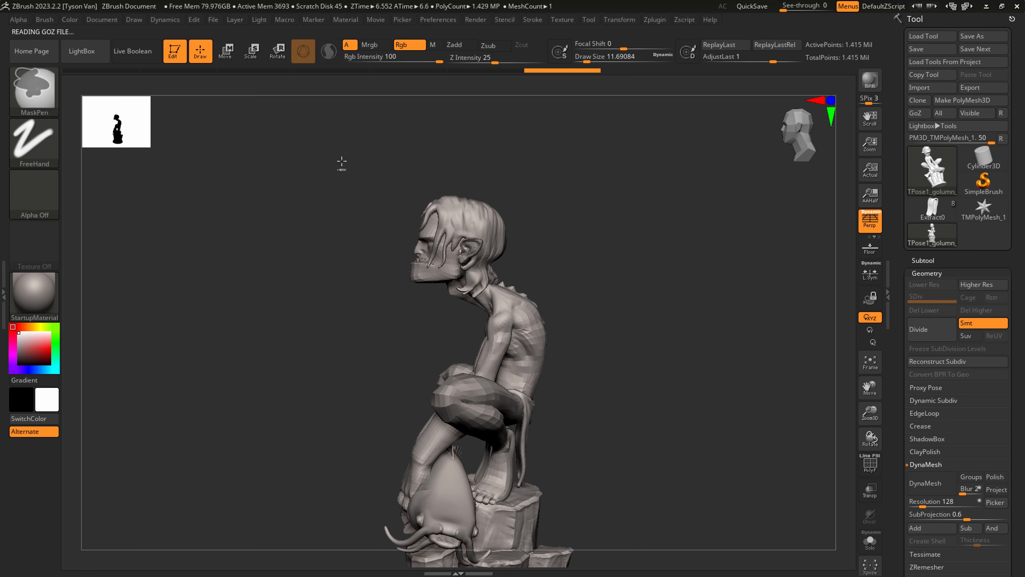
click(39, 101)
click(253, 148)
mouse_move(535, 227)
mouse_down()
mouse_move(489, 296)
mouse_move(336, 302)
mouse_move(579, 153)
mouse_move(512, 301)
mouse_up()
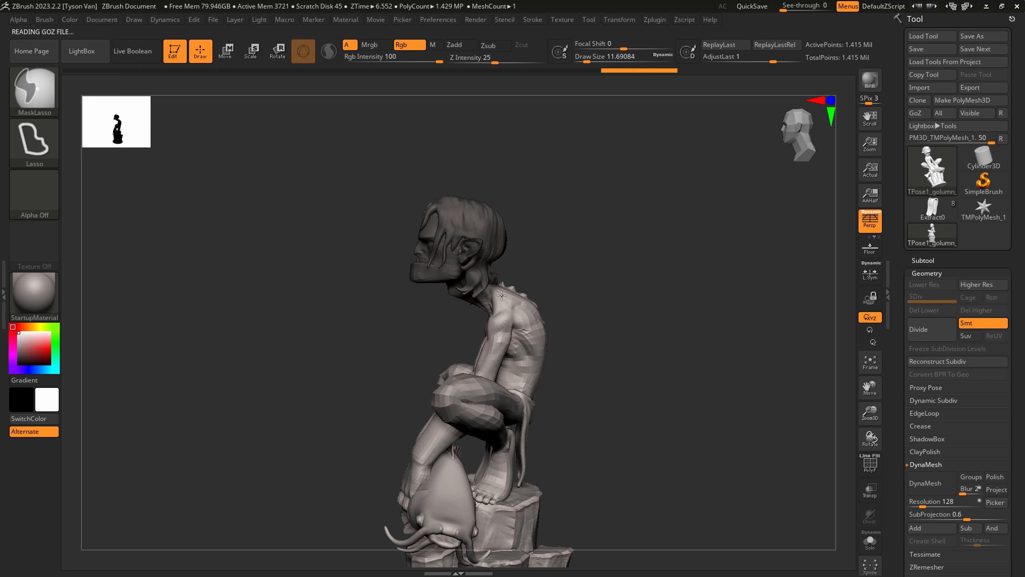
ctrl+click(547, 260)
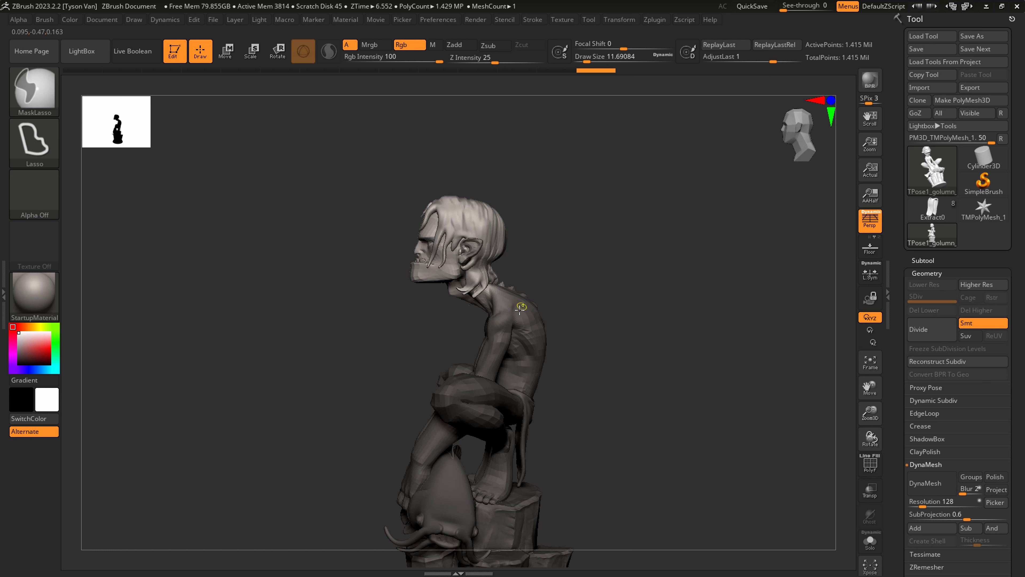
Place the transform gizmo at the base of the neck, adjust the head's size and position over the shoulders, and clear the mask.
key(e)
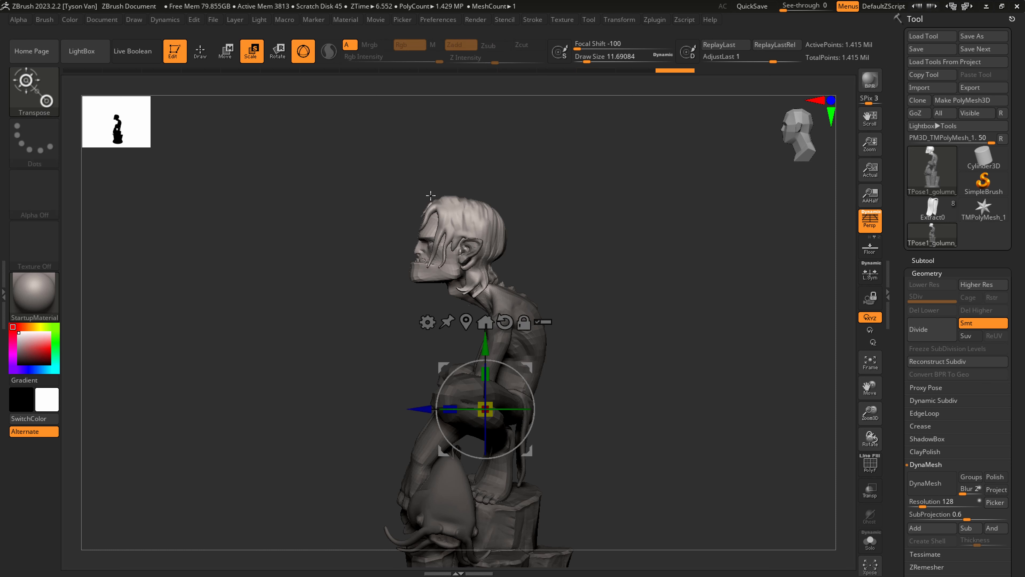
click(524, 322)
drag(527, 366, 519, 394)
drag(593, 398, 542, 233)
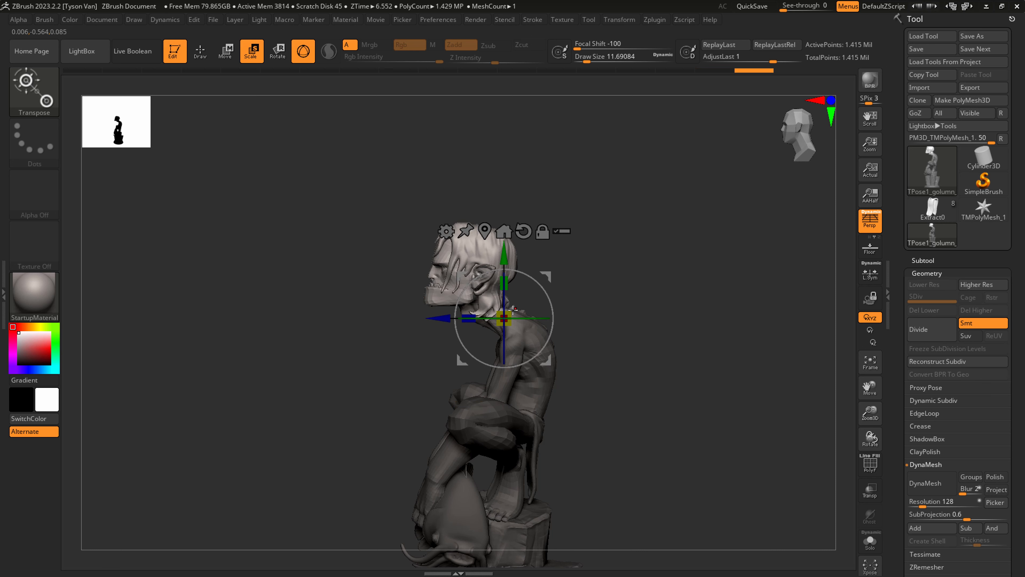
drag(513, 309, 513, 309)
drag(543, 275, 542, 273)
mouse_move(551, 276)
mouse_down()
mouse_move(581, 279)
mouse_move(491, 283)
mouse_up()
key(q)
mouse_move(565, 390)
mouse_down()
mouse_move(504, 410)
mouse_move(534, 414)
mouse_up()
Switch to the concept painting in Clip Studio Paint to compare the pose, return to ZBrush, and view the figure from the side.
alt+drag(581, 448, 613, 412)
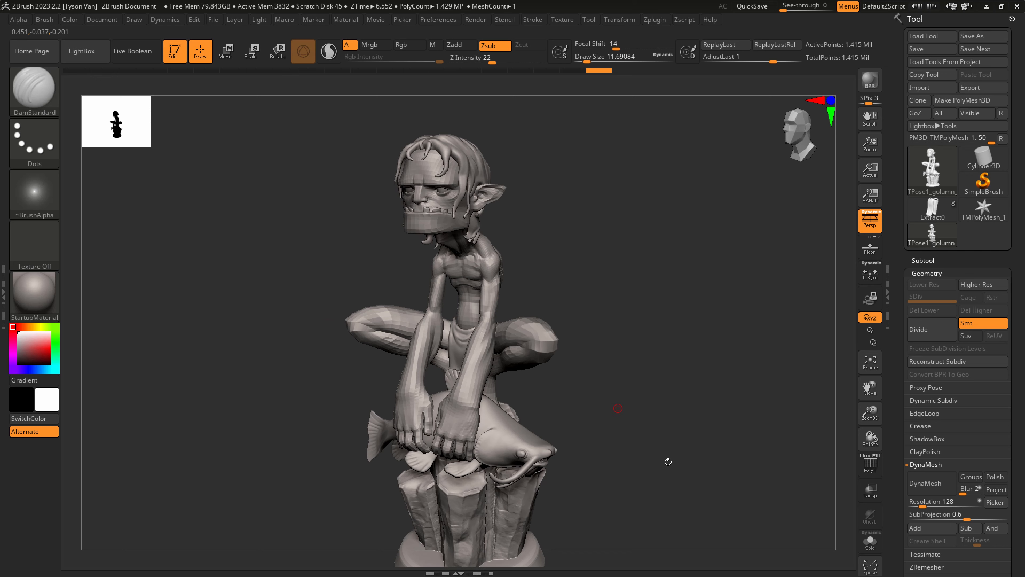
key(alt+Tab)
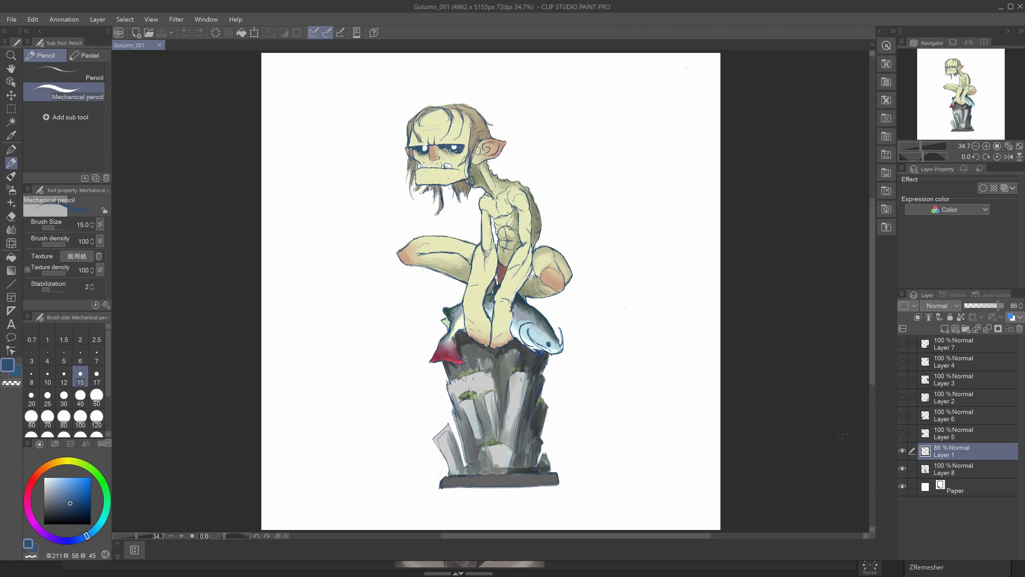
key(alt+Tab)
right_drag(545, 338, 450, 307)
right_drag(605, 302, 600, 316)
Reshape the curve of the figure's back with the SnakeHook brush at a draw size of about 172.
key(s)
drag(600, 316, 630, 320)
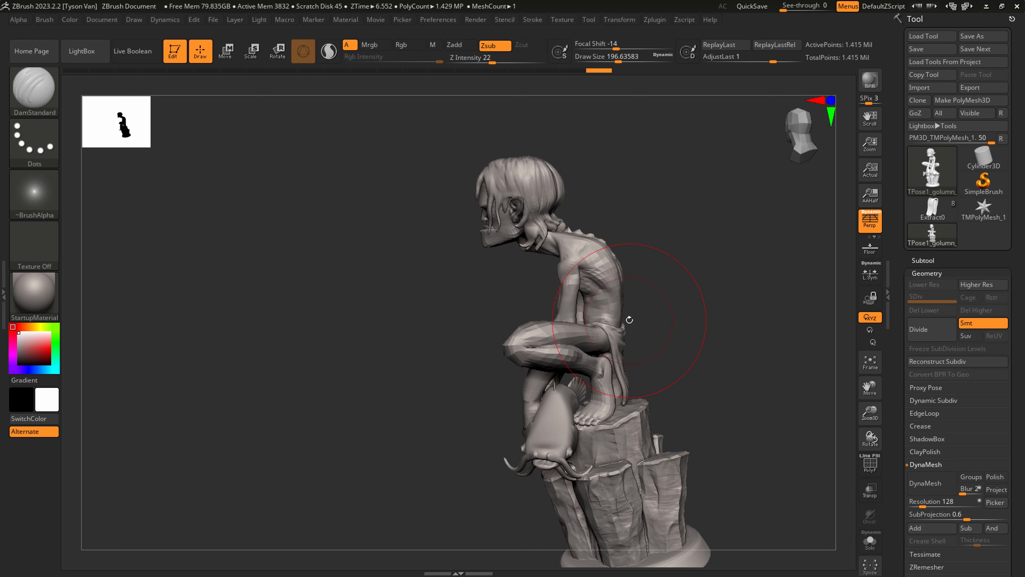
key(b)
key(s)
key(h)
right_drag(624, 289, 636, 303)
key(s)
drag(624, 321, 620, 322)
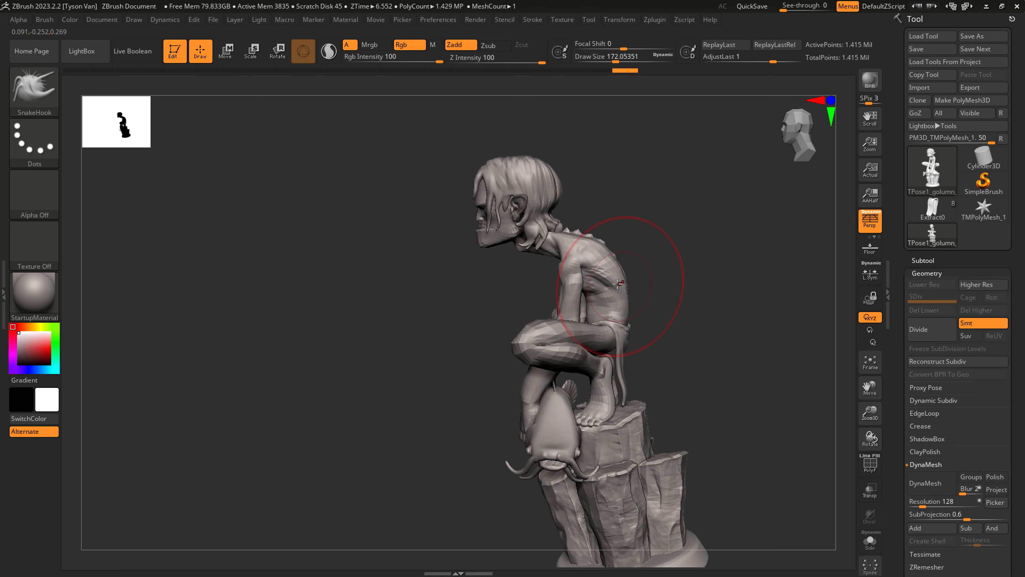
mouse_move(618, 284)
mouse_down()
mouse_move(623, 275)
mouse_move(624, 297)
mouse_up()
right_drag(624, 298, 610, 294)
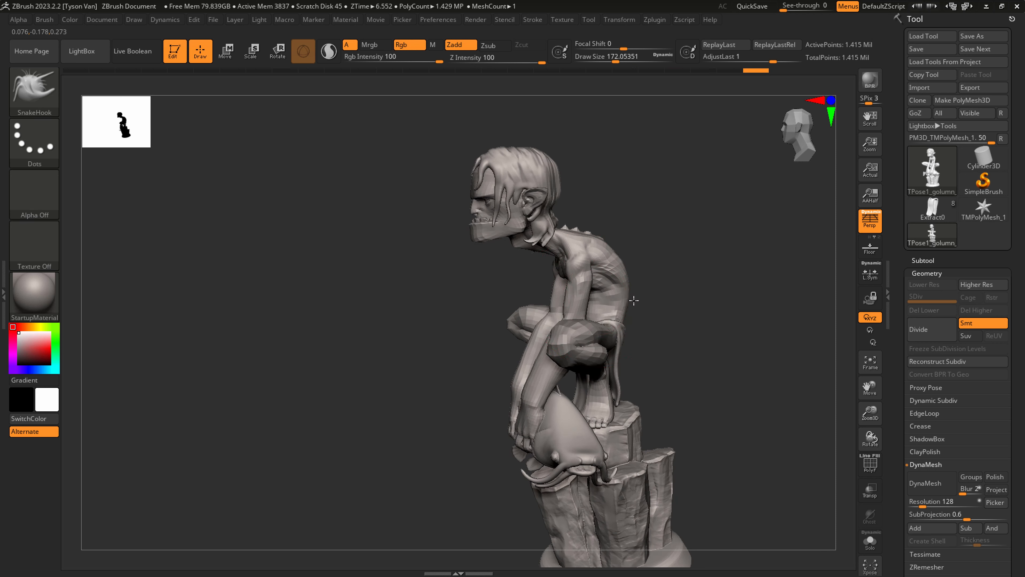
drag(626, 298, 630, 298)
right_drag(630, 298, 678, 302)
Adjust the chest and shoulder area with the SnakeHook brush reduced to a draw size of about 97.
key(s)
drag(588, 301, 577, 306)
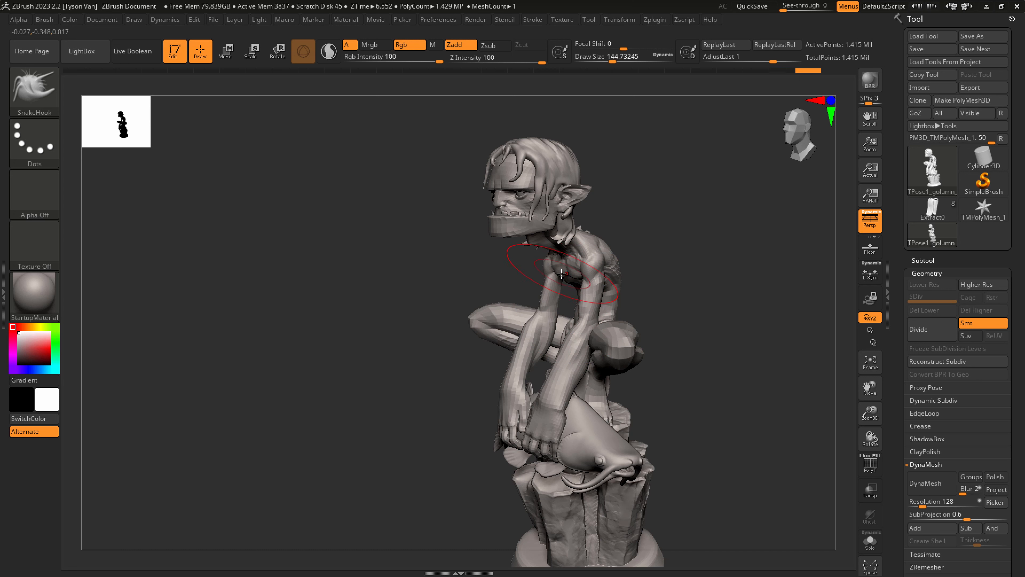
key(s)
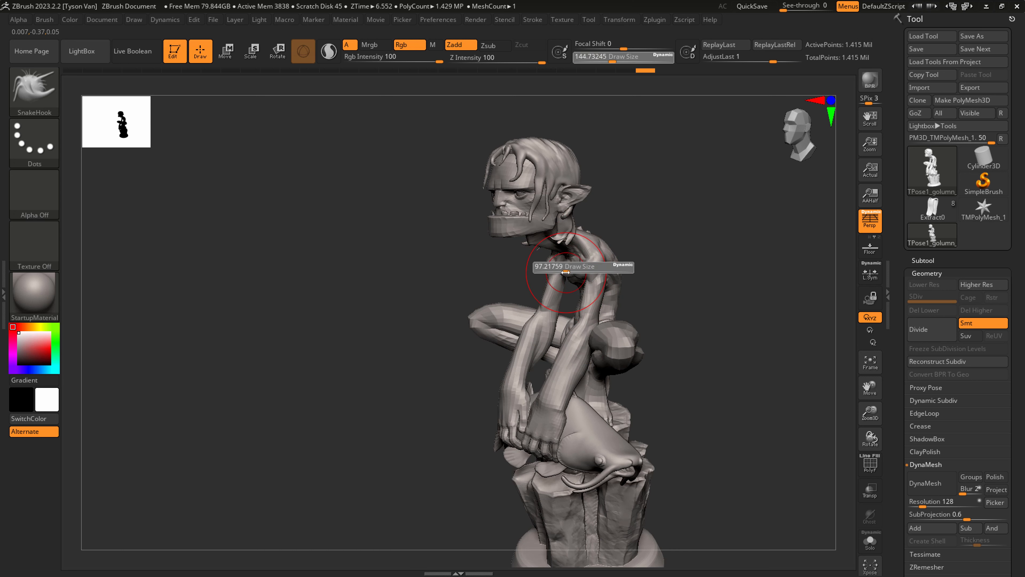
drag(570, 259, 576, 261)
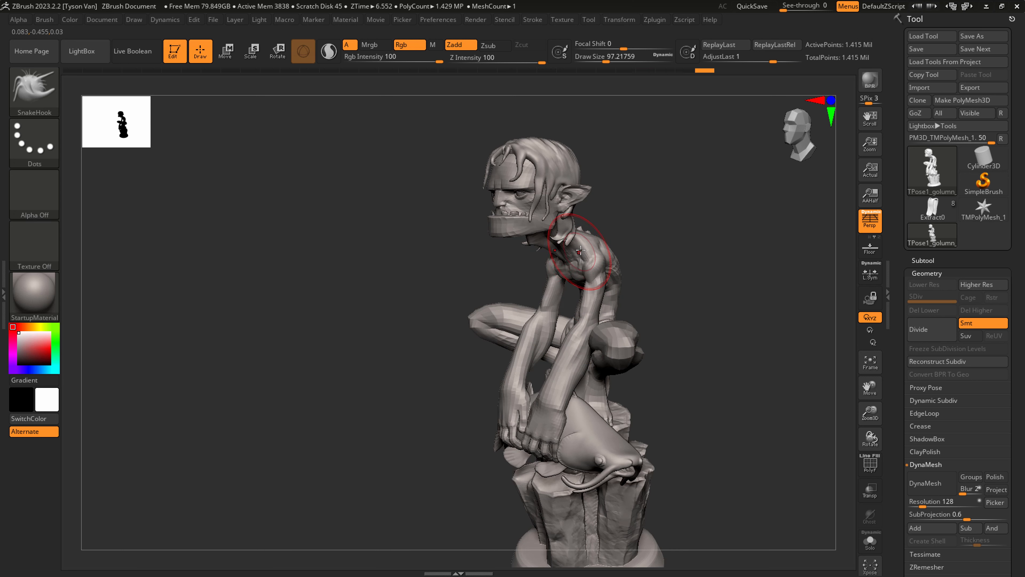
right_drag(581, 245, 574, 273)
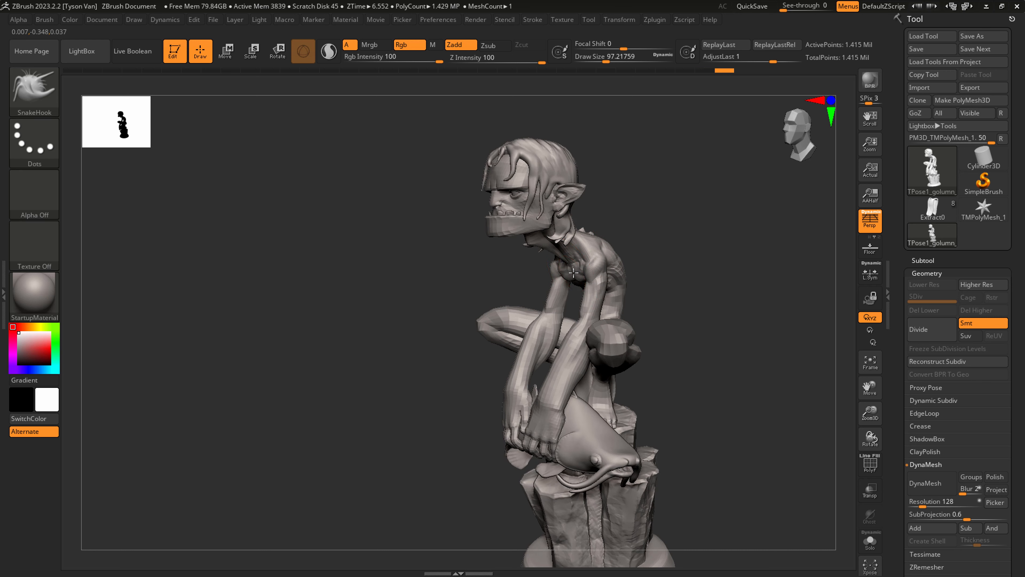
right_drag(620, 333, 633, 309)
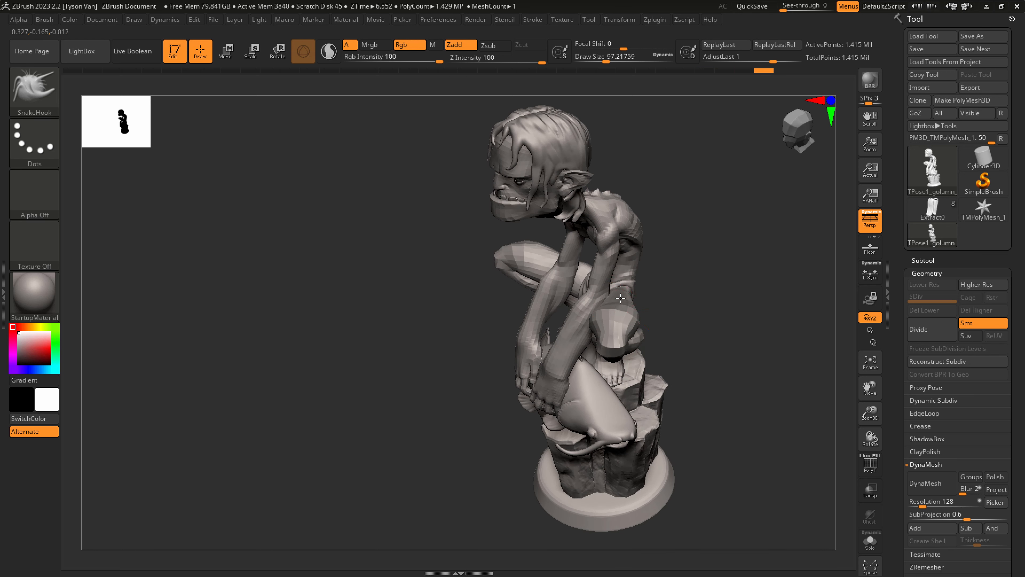
mouse_move(619, 295)
right_down()
mouse_move(599, 299)
mouse_move(675, 298)
mouse_move(629, 292)
right_up()
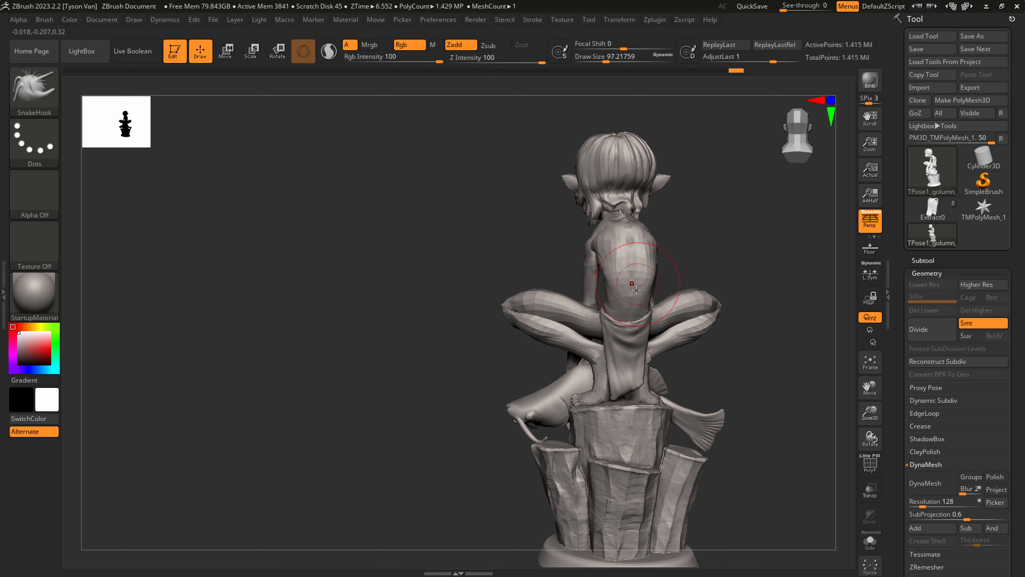
Mask the head with MaskLasso in side view, invert the mask, rotate the head slightly about the neck, and clear the mask.
mouse_move(630, 239)
right_down()
mouse_move(682, 240)
mouse_move(660, 310)
mouse_move(680, 314)
mouse_move(655, 309)
mouse_move(664, 306)
mouse_move(531, 390)
mouse_move(517, 327)
right_up()
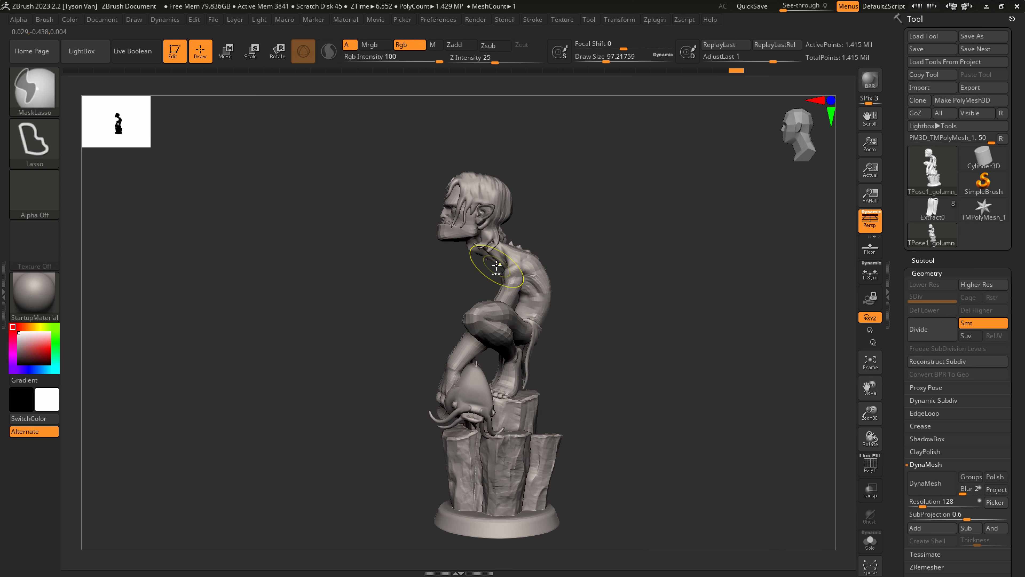
mouse_move(474, 277)
ctrl+mouse_down()
mouse_move(538, 205)
mouse_move(368, 258)
ctrl+mouse_up()
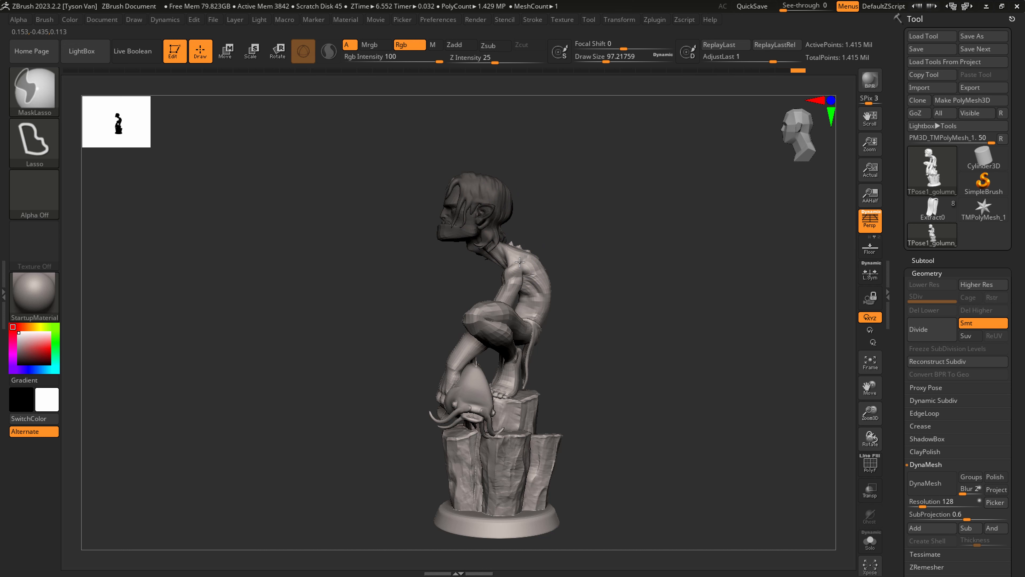
ctrl+click(550, 149)
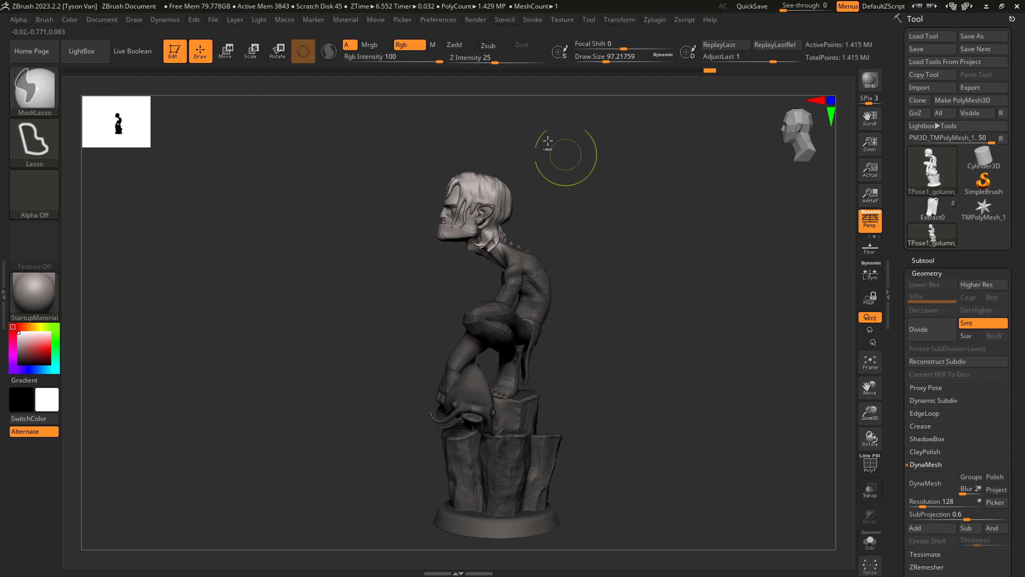
click(285, 50)
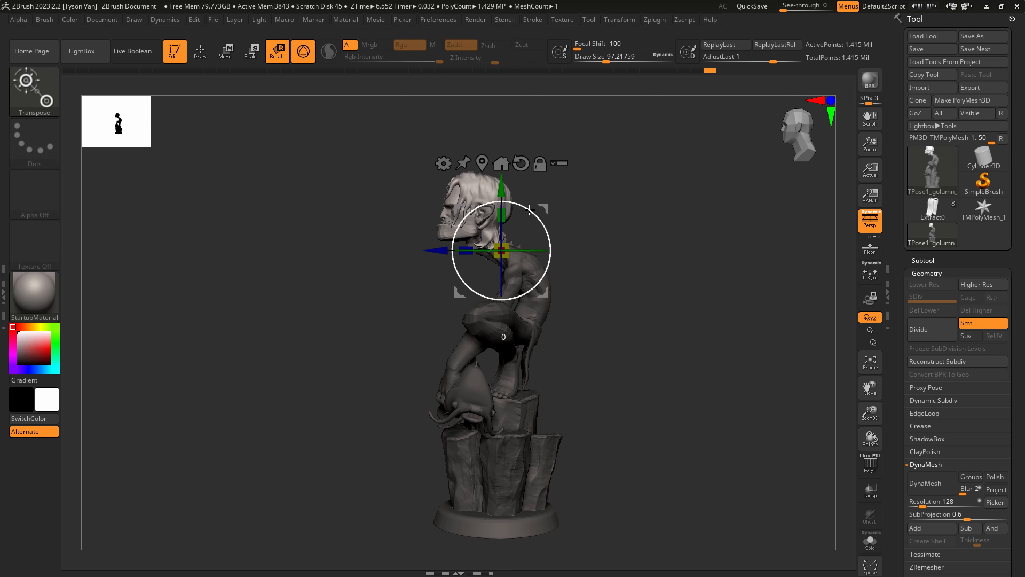
drag(531, 214, 525, 210)
right_drag(526, 211, 550, 223)
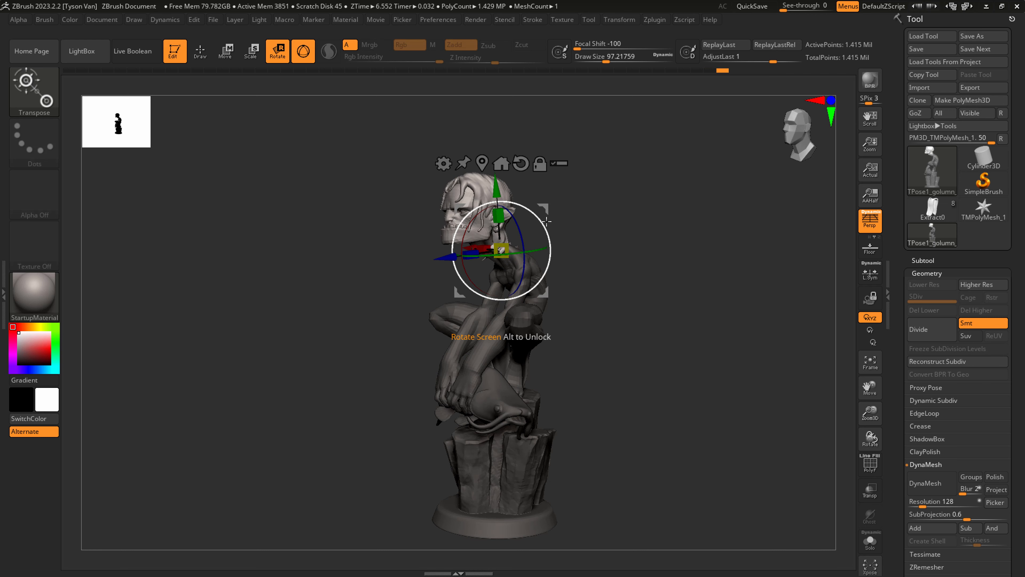
ctrl+drag(640, 338, 663, 332)
key(q)
mouse_move(645, 367)
mouse_down()
mouse_move(631, 409)
mouse_move(627, 381)
mouse_up()
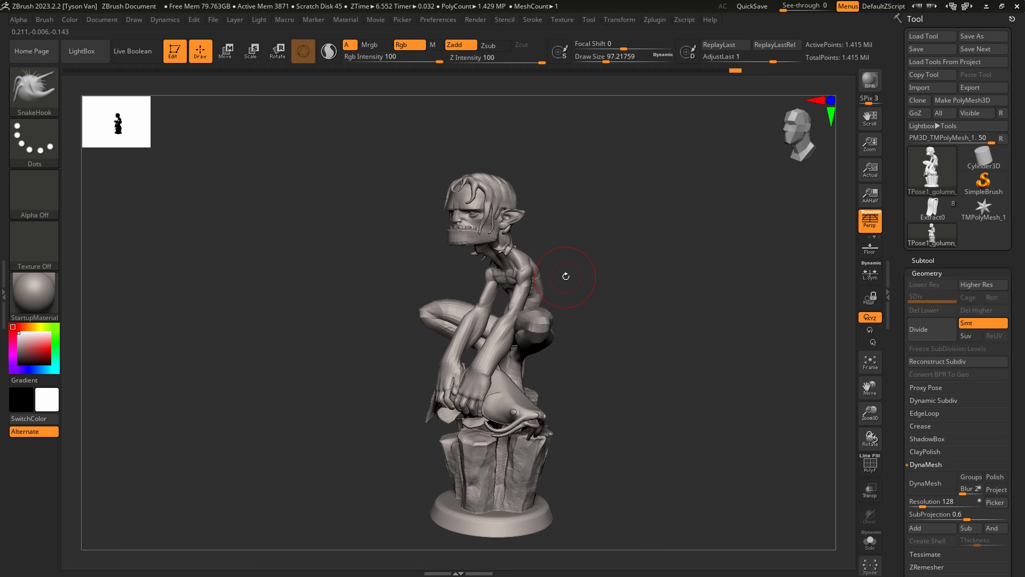
Check the back's curve on the concept painting in Clip Studio Paint, undo the guide strokes, and return to ZBrush.
key(alt+Tab)
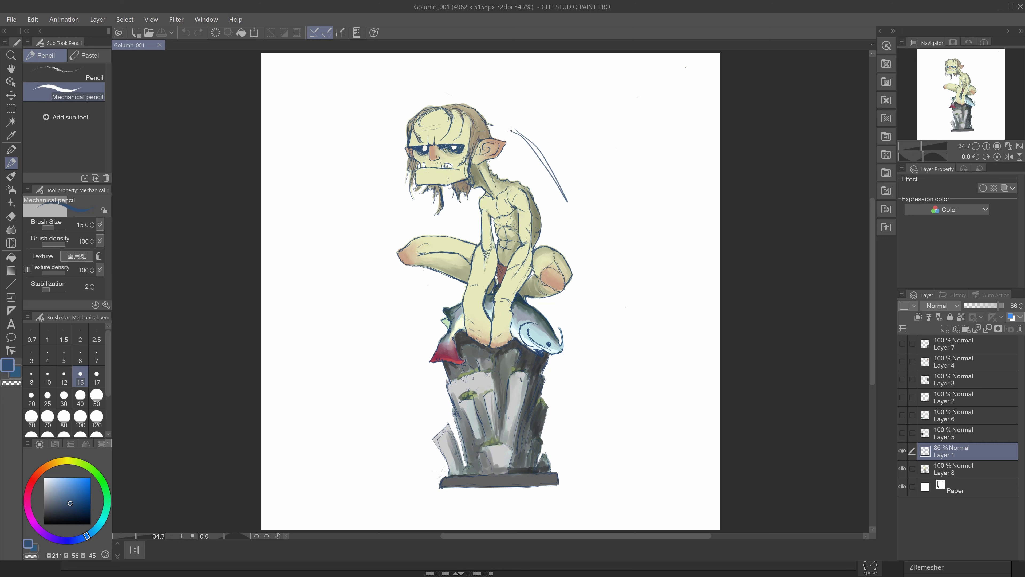
key(ctrl+z)
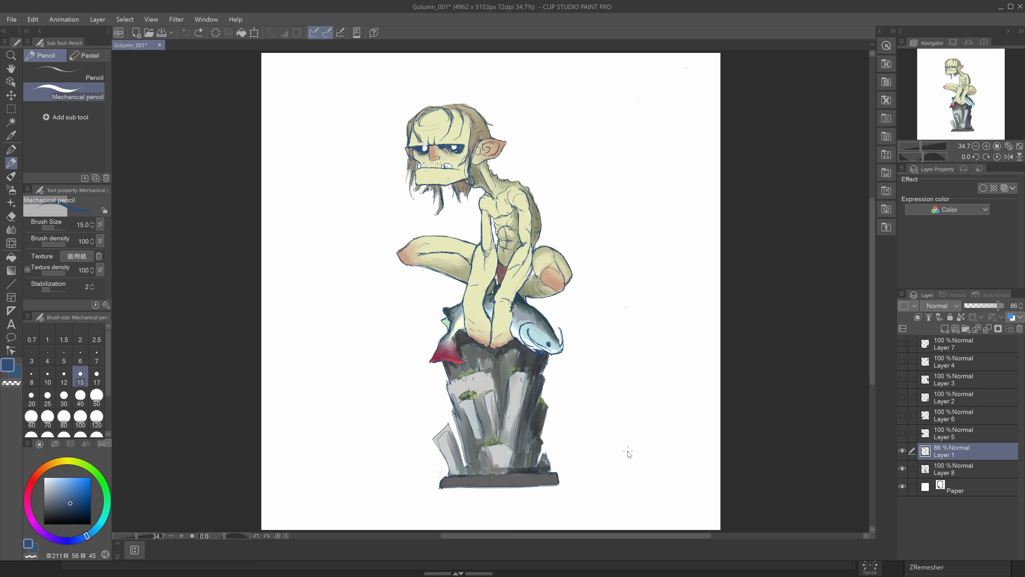
key(alt+Tab)
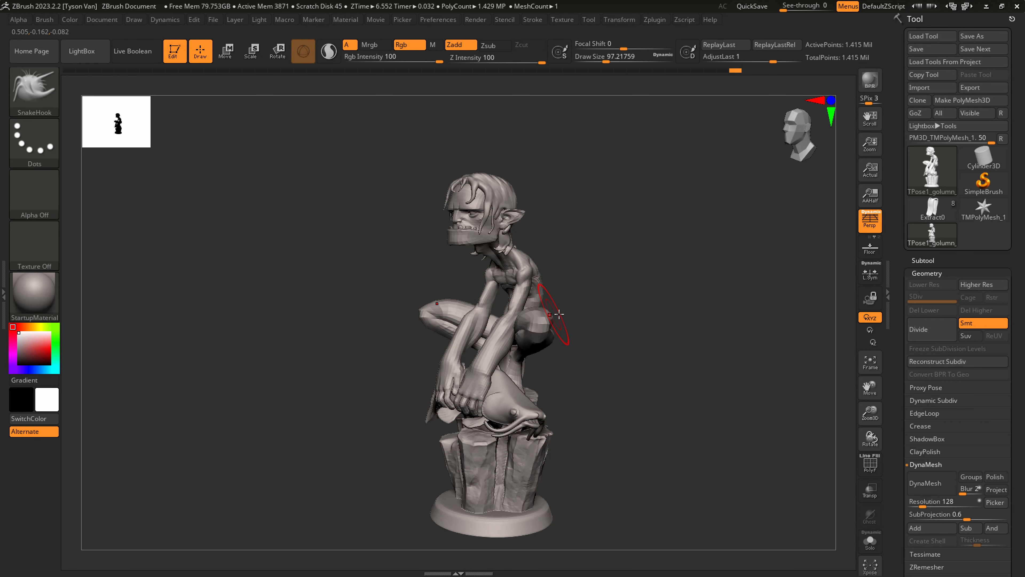
Undo the mask clearing to restore the inverted head mask, and tilt and turn the head about the neck with the rotate gizmo.
drag(580, 314, 642, 313)
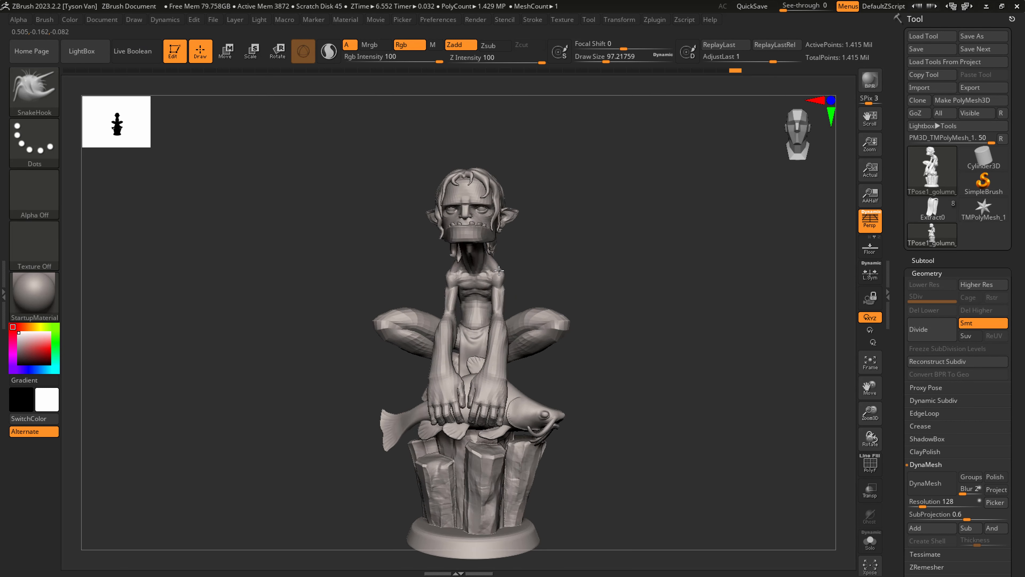
drag(499, 270, 442, 269)
key(ctrl+z)
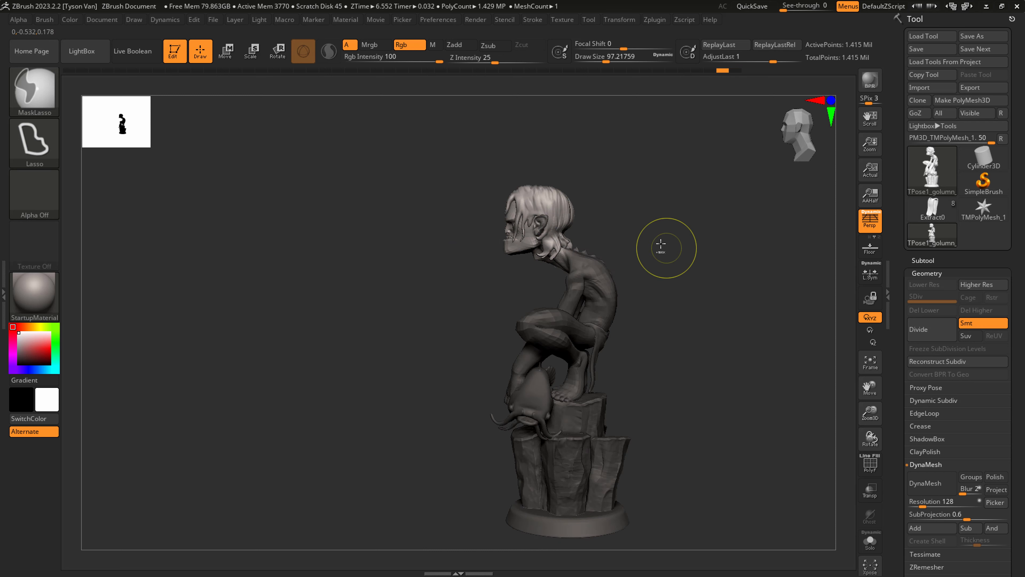
alt+drag(514, 264, 519, 305)
click(271, 59)
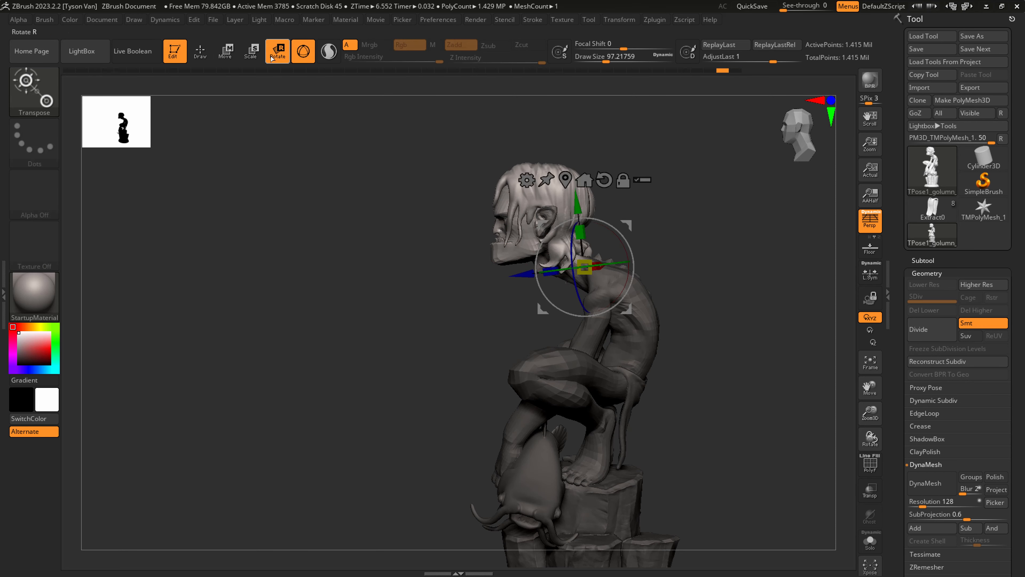
mouse_move(622, 288)
mouse_down()
mouse_move(681, 289)
mouse_move(636, 267)
mouse_move(594, 266)
mouse_move(608, 268)
mouse_up()
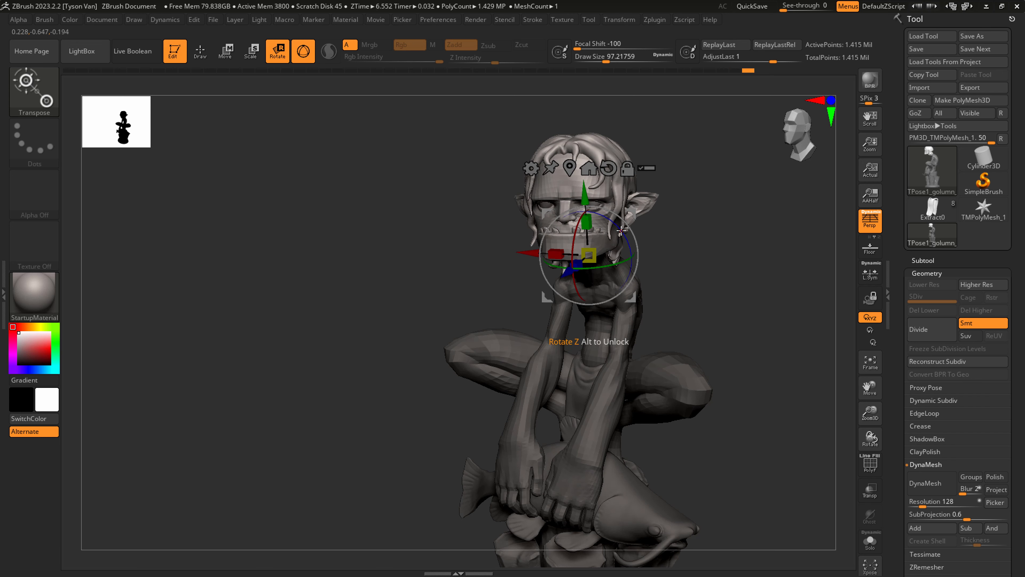
drag(622, 230, 615, 229)
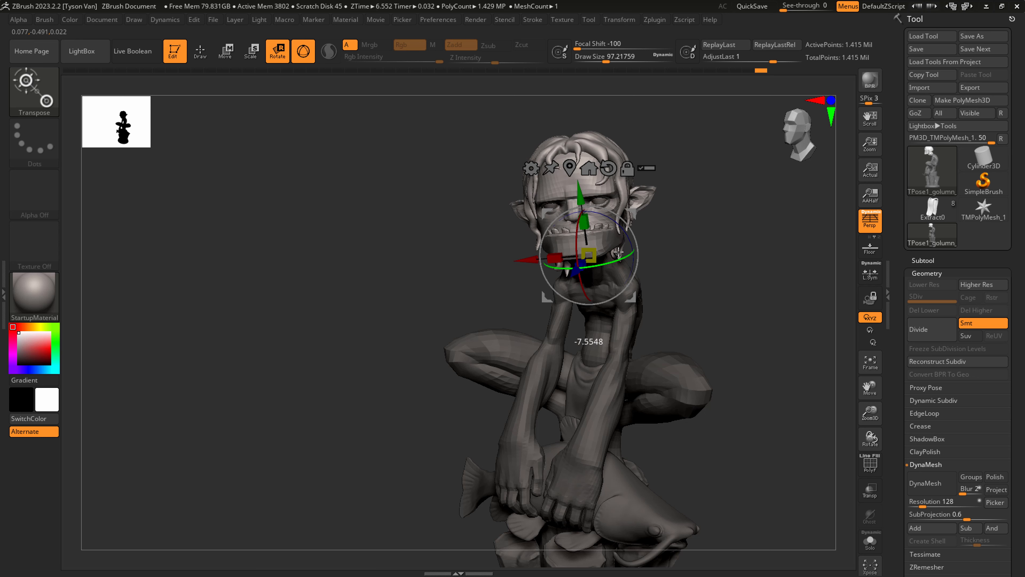
mouse_move(625, 234)
mouse_down()
mouse_move(619, 253)
mouse_move(623, 238)
mouse_up()
Check the turned head from several angles, nudge it along the gizmo's X axis, clear the mask, and return to Draw mode.
right_drag(629, 239, 711, 242)
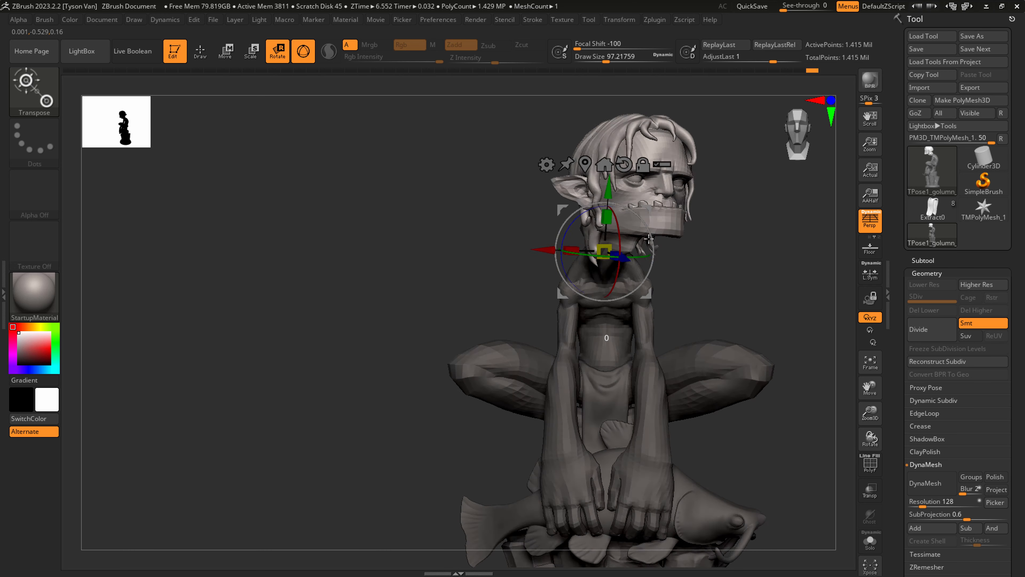
right_drag(649, 239, 631, 263)
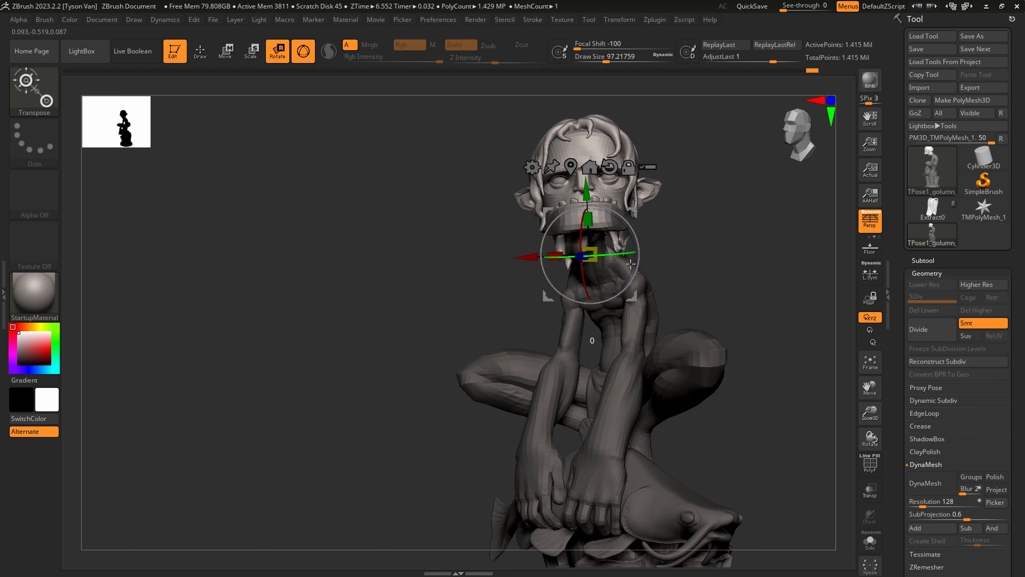
right_drag(633, 349, 633, 348)
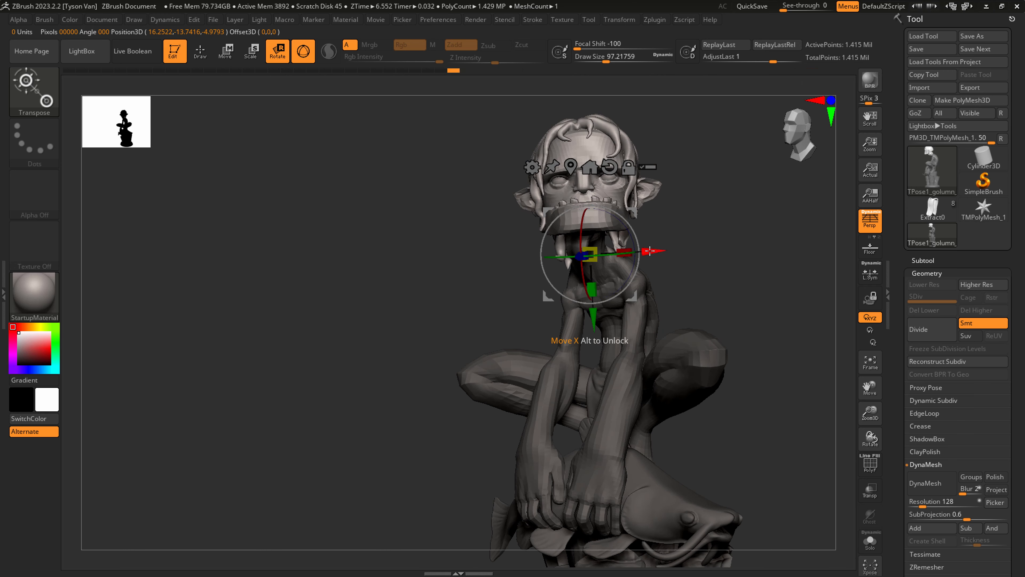
drag(657, 250, 656, 251)
mouse_move(646, 300)
right_down()
mouse_move(572, 337)
mouse_move(394, 324)
mouse_move(405, 339)
mouse_move(294, 410)
mouse_move(320, 428)
right_up()
ctrl+drag(256, 455, 316, 375)
mouse_move(316, 377)
right_down()
mouse_move(338, 386)
mouse_move(317, 382)
right_up()
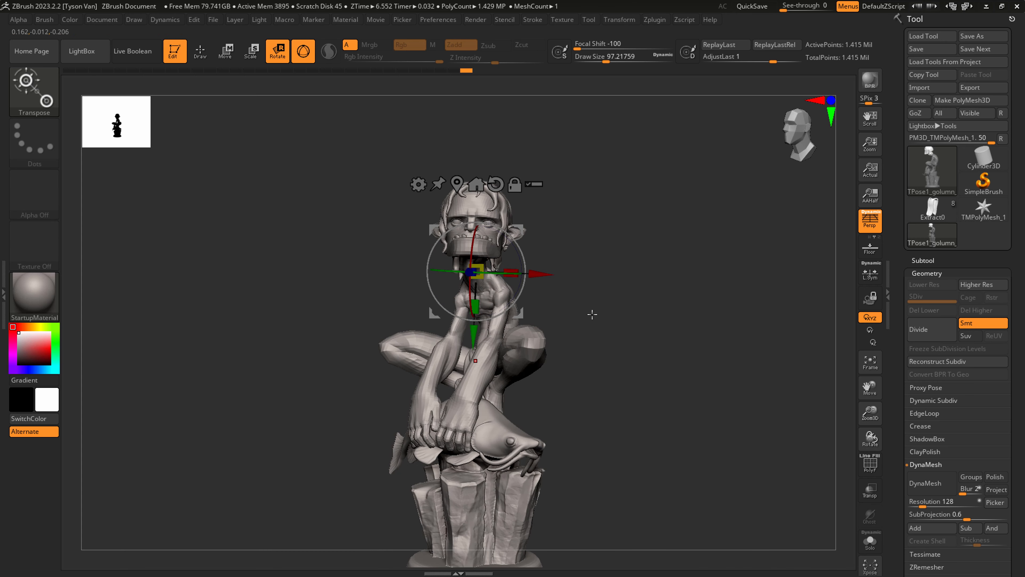
ctrl+right_drag(623, 333, 641, 416)
key(q)
Reshape the twisted neck muscles under the jaw with the Move Topological brush at draw sizes of about 56 and 83.
right_drag(520, 301, 526, 272)
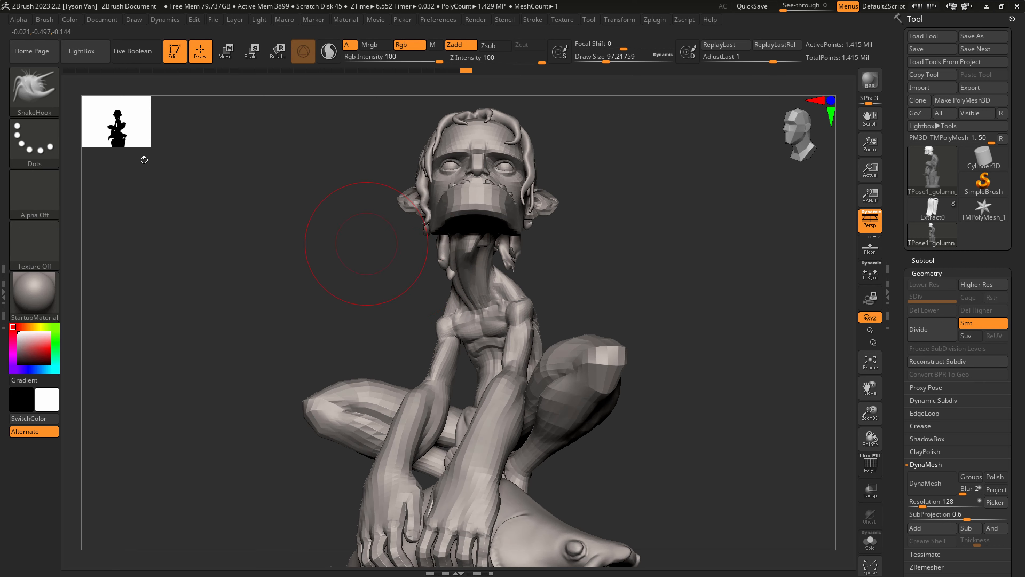
click(29, 94)
click(612, 99)
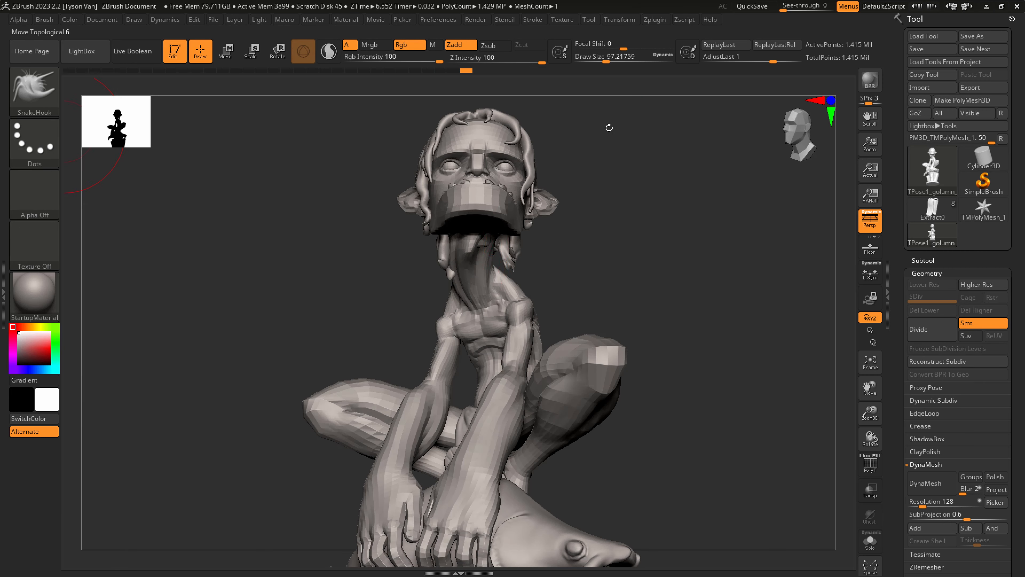
ctrl+right_drag(506, 282, 505, 258)
key(s)
drag(506, 257, 505, 262)
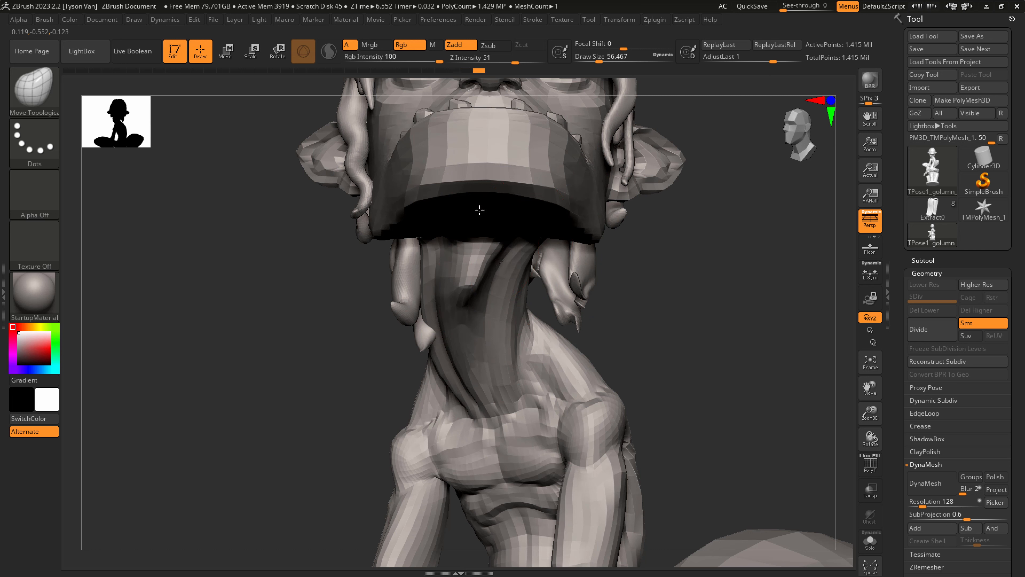
key(s)
mouse_move(501, 346)
mouse_down()
mouse_move(509, 345)
mouse_move(447, 340)
mouse_move(438, 373)
mouse_up()
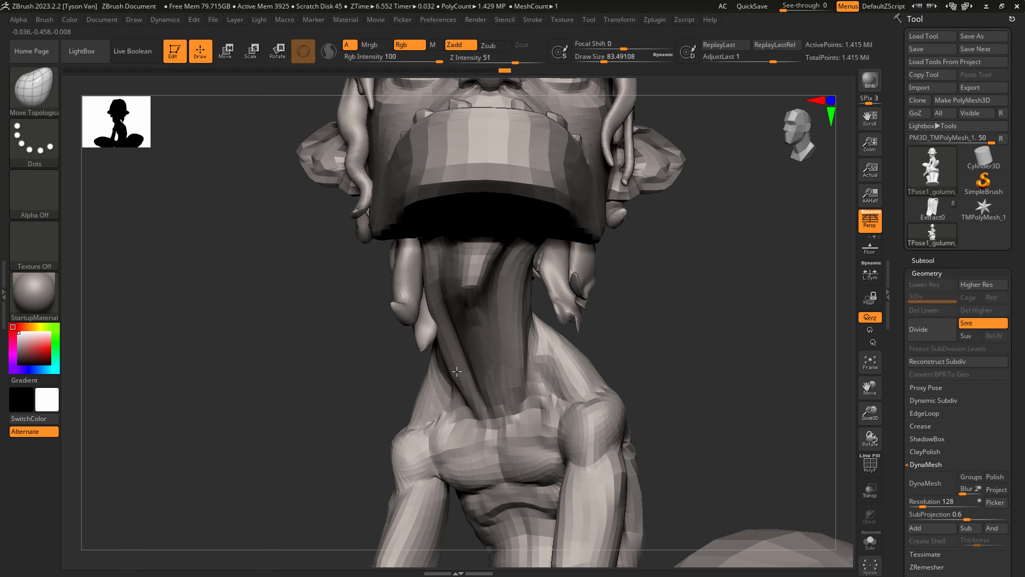
Check the neck and the whole figure's pose against the concept painting in Clip Studio Paint, and return to ZBrush.
mouse_move(444, 359)
right_down()
mouse_move(510, 358)
mouse_move(518, 313)
mouse_move(485, 385)
right_up()
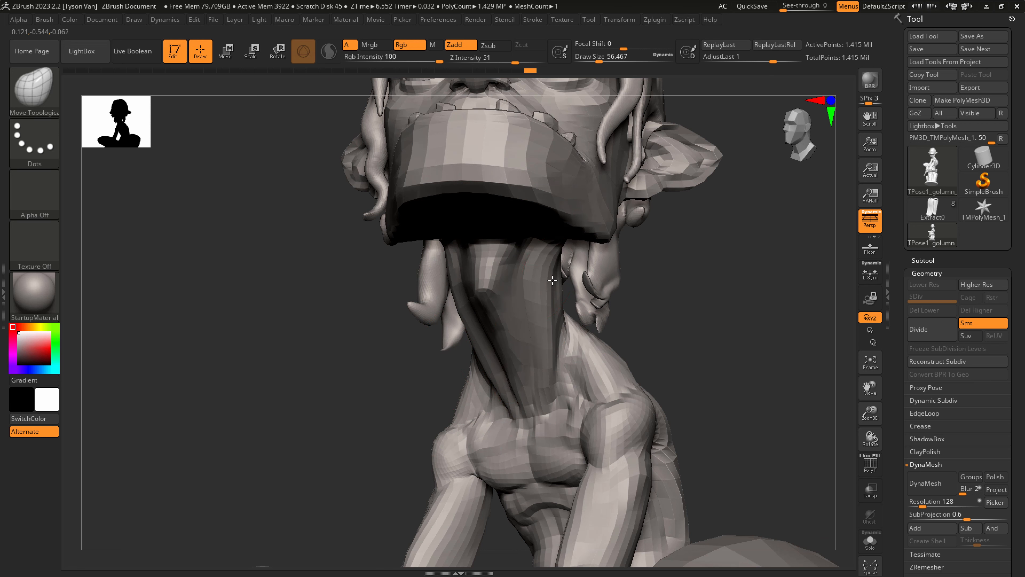
ctrl+right_drag(602, 348, 586, 383)
right_drag(592, 380, 588, 378)
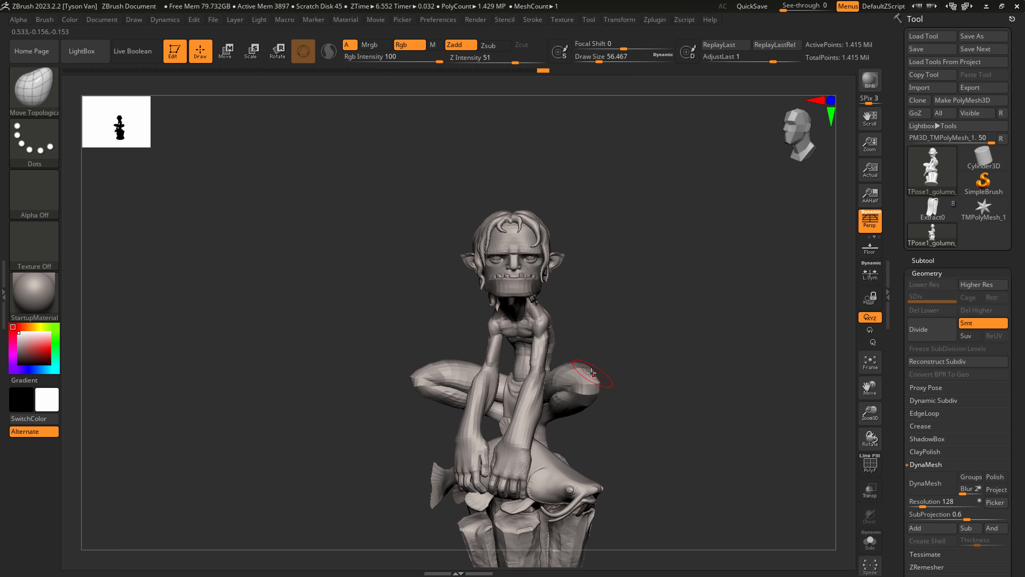
key(alt+Tab)
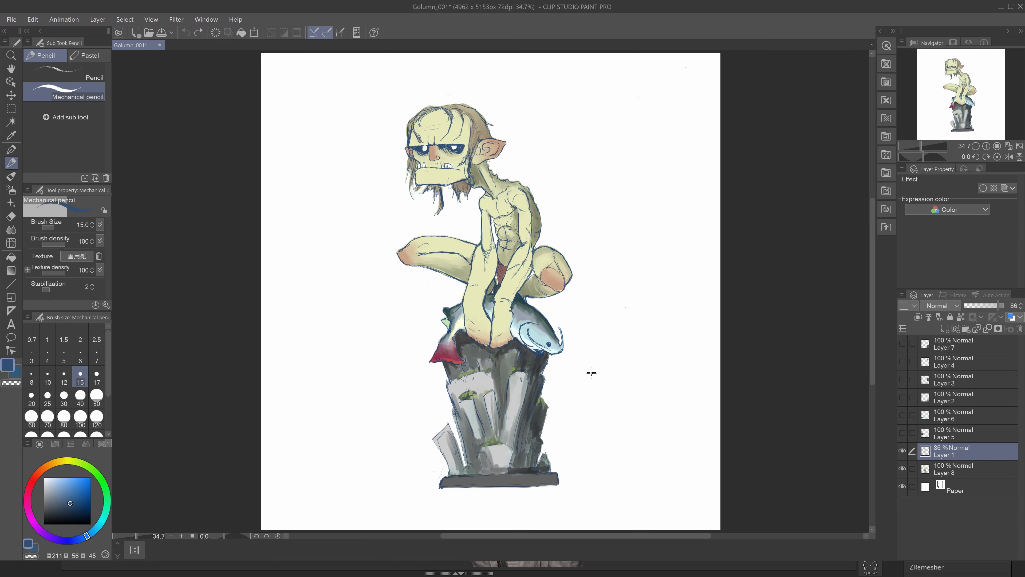
key(alt+Tab)
right_drag(585, 401, 595, 395)
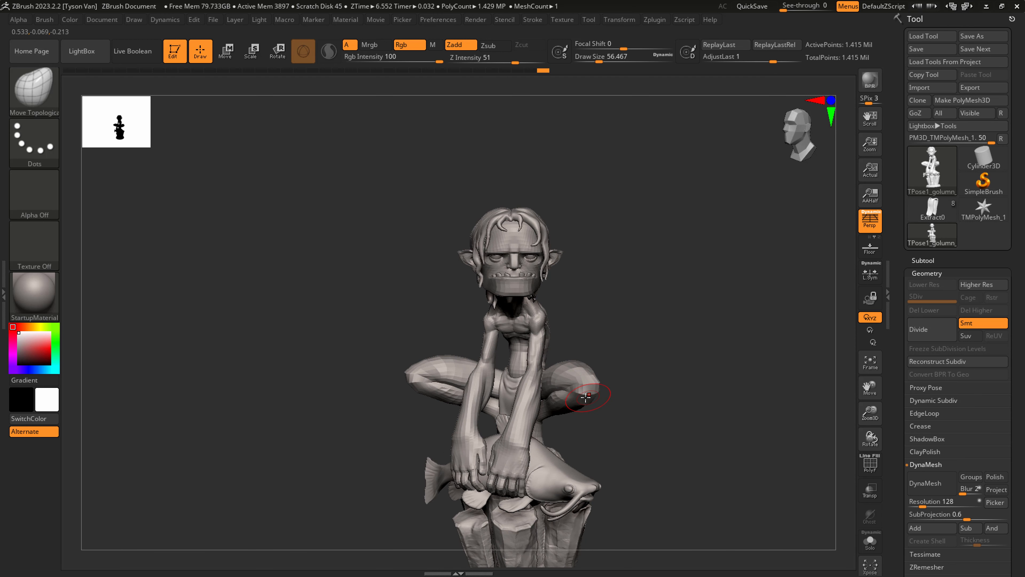
Reshape the bent knee above the fish's head with the Move Topological brush at draw sizes of about 207 and 145.
key(s)
drag(597, 401, 617, 400)
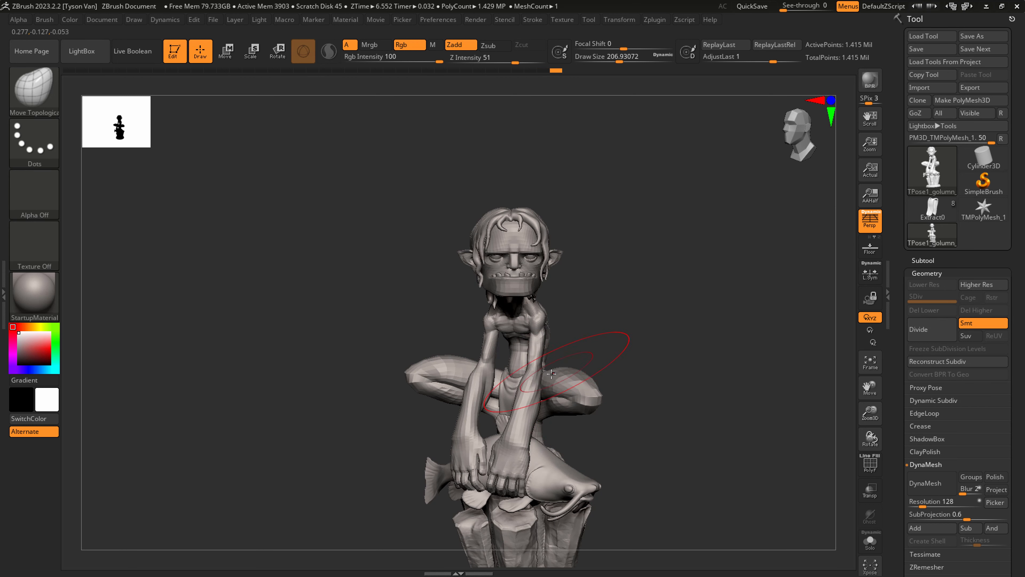
mouse_move(583, 416)
mouse_down()
mouse_move(580, 425)
mouse_move(587, 402)
mouse_up()
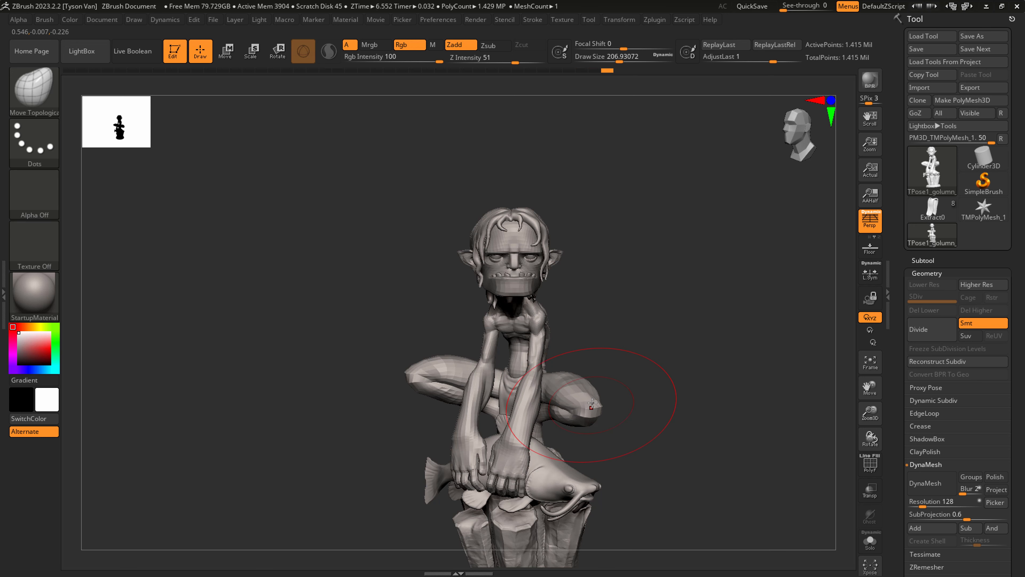
key(bracketleft)
right_drag(600, 400, 628, 408)
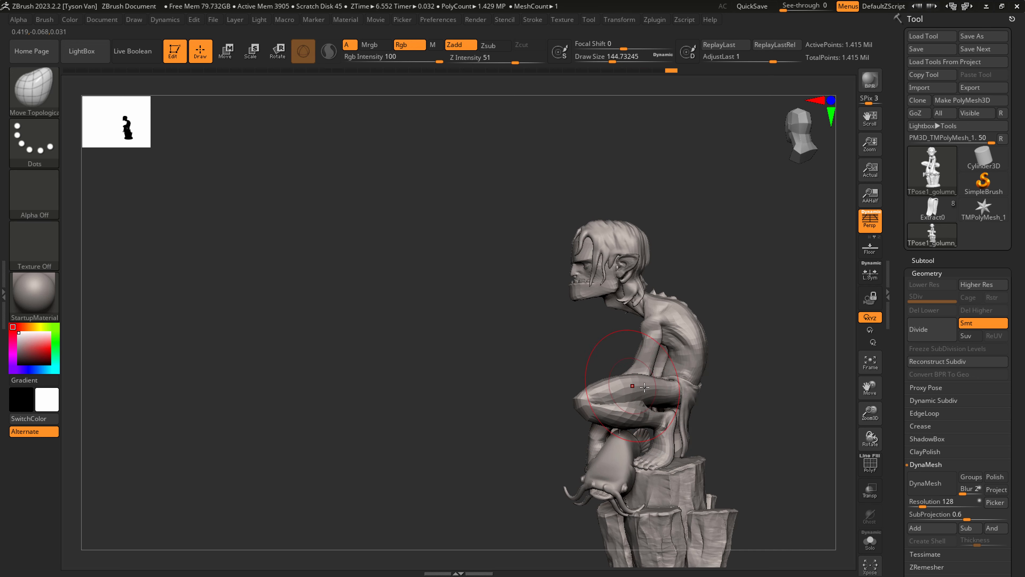
right_drag(644, 386, 696, 403)
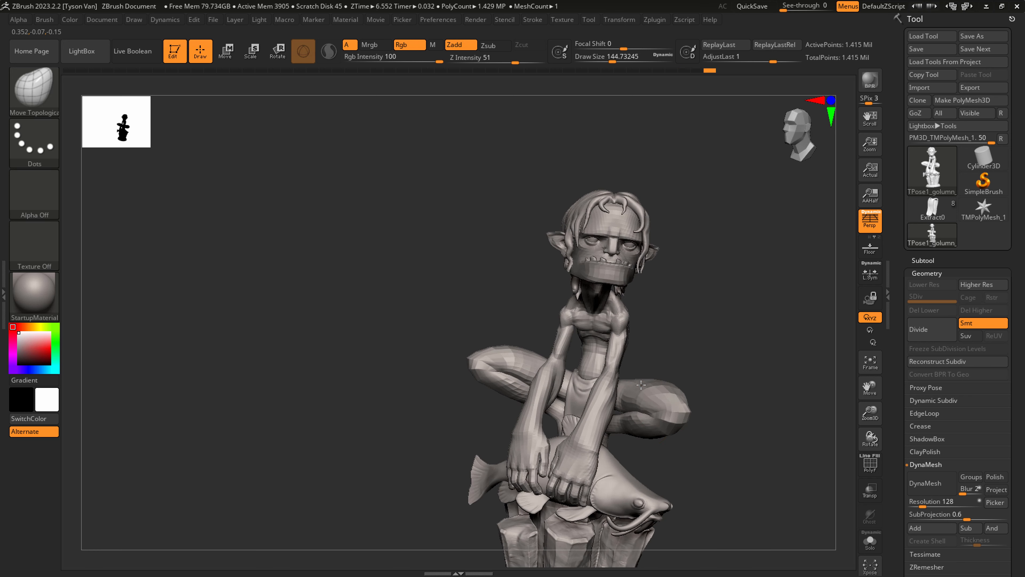
right_drag(624, 390, 664, 400)
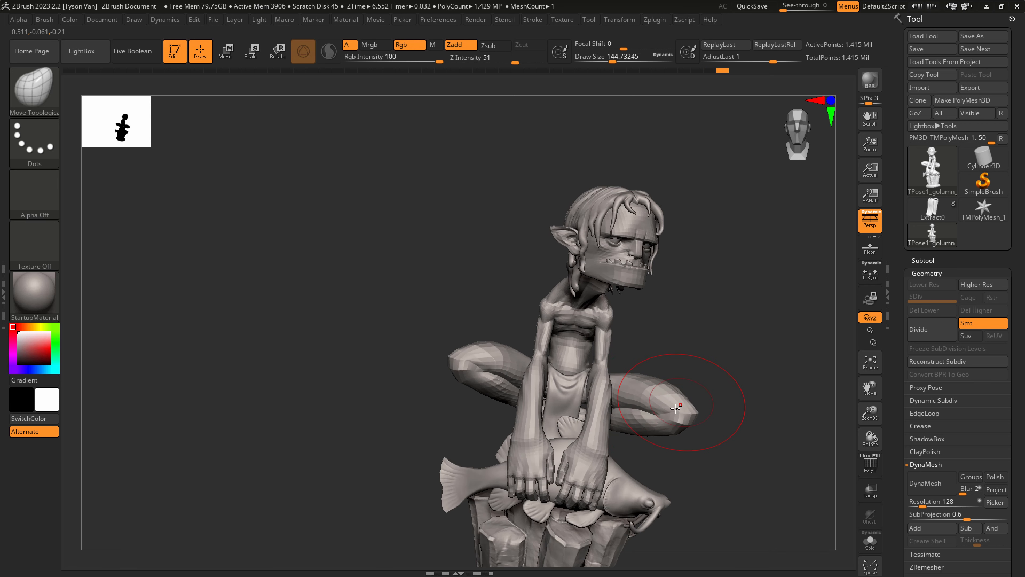
Pull the same knee and thigh into a lower angle at a draw size of about 274, and refine the leg at about 167 and 132.
key(s)
click(683, 414)
key(s)
drag(686, 416, 695, 420)
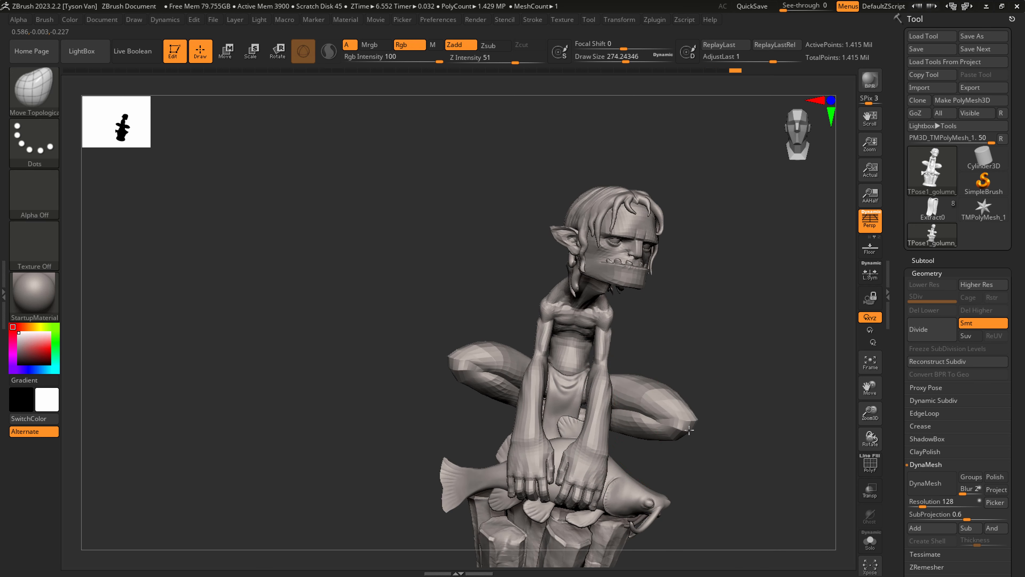
mouse_move(687, 421)
right_down()
mouse_move(593, 412)
mouse_move(646, 400)
right_up()
key(s)
drag(661, 391, 641, 391)
right_drag(641, 391, 630, 401)
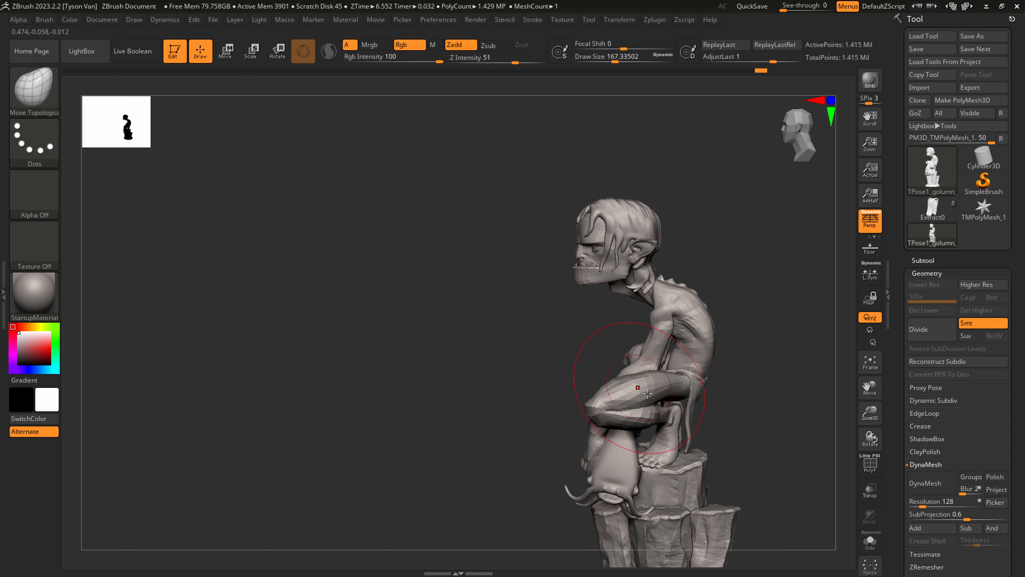
key(s)
drag(641, 401, 630, 401)
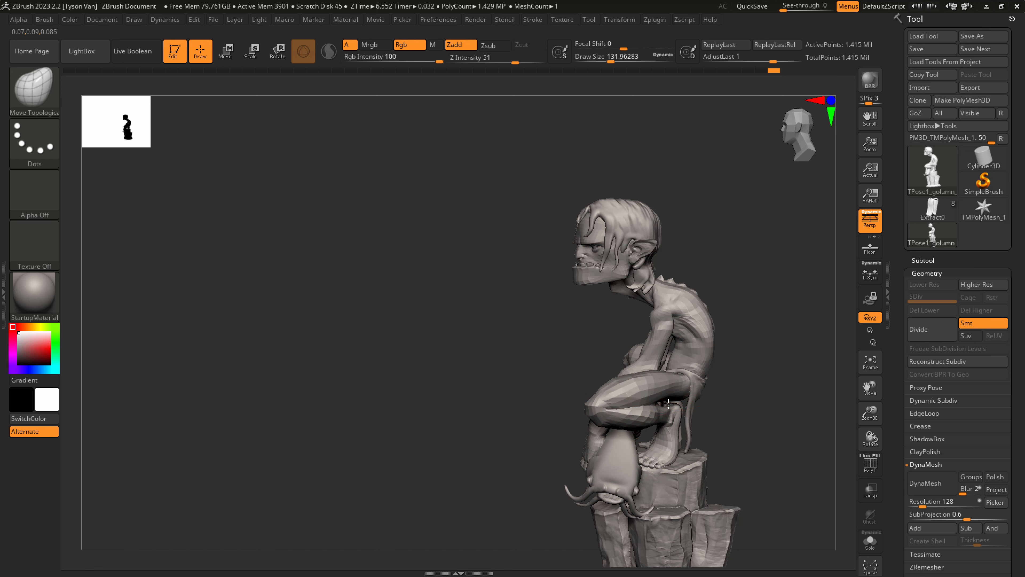
mouse_move(669, 404)
right_down()
mouse_move(704, 399)
mouse_move(572, 311)
mouse_move(669, 363)
mouse_move(600, 343)
mouse_move(621, 394)
mouse_move(642, 355)
mouse_move(573, 345)
mouse_move(585, 341)
mouse_move(602, 368)
right_up()
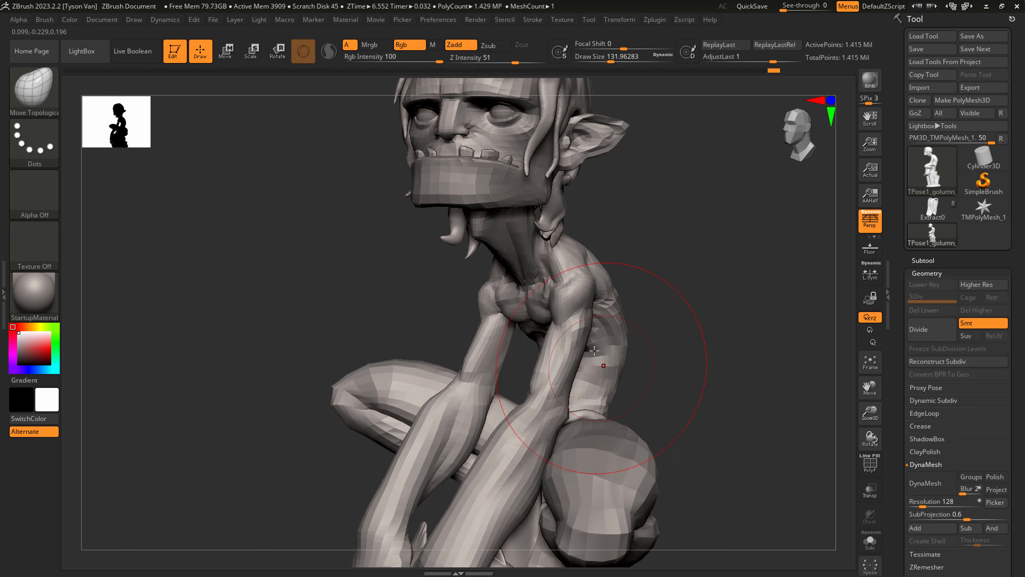
Smooth the surface of the shoulder above the fish's head at a draw size of about 20.
key(s)
drag(570, 300, 554, 301)
mouse_move(555, 301)
right_down()
mouse_move(573, 303)
mouse_move(563, 291)
right_up()
key(s)
drag(565, 291, 563, 289)
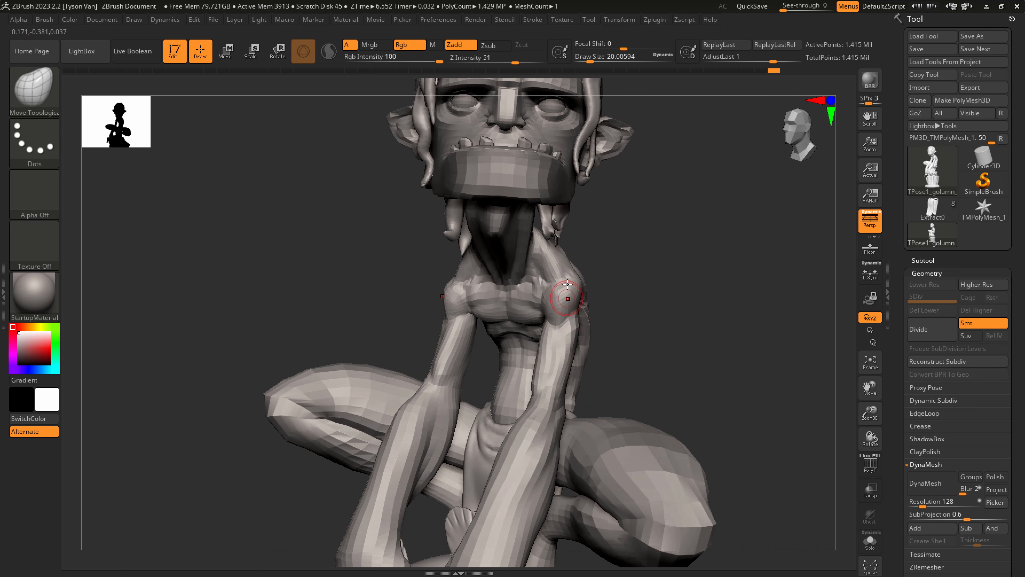
key(shift)
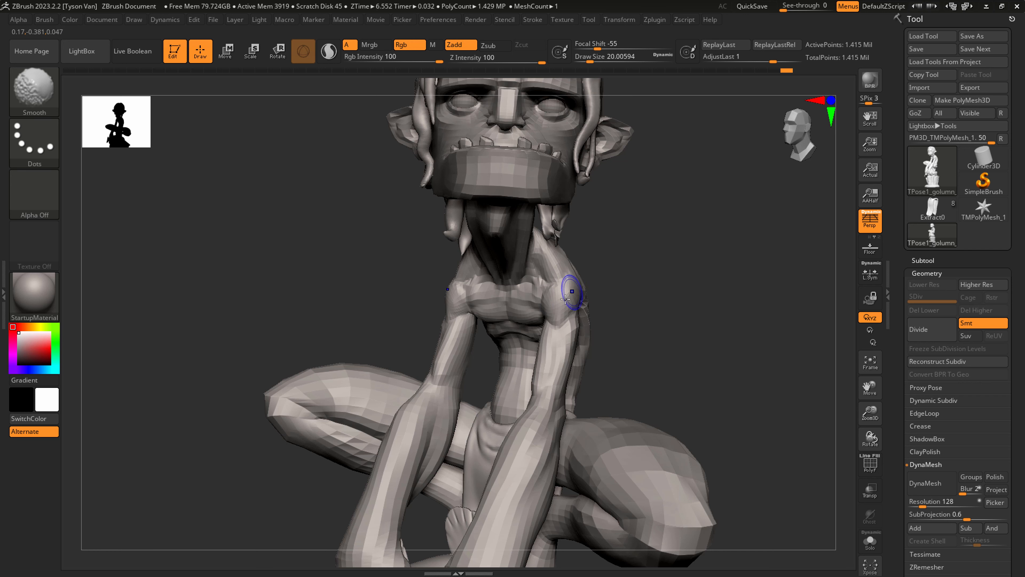
Round out the shoulder's shape with the Move Topological brush at a draw size of about 49.
right_drag(582, 281, 603, 294)
key(s)
drag(570, 300, 576, 299)
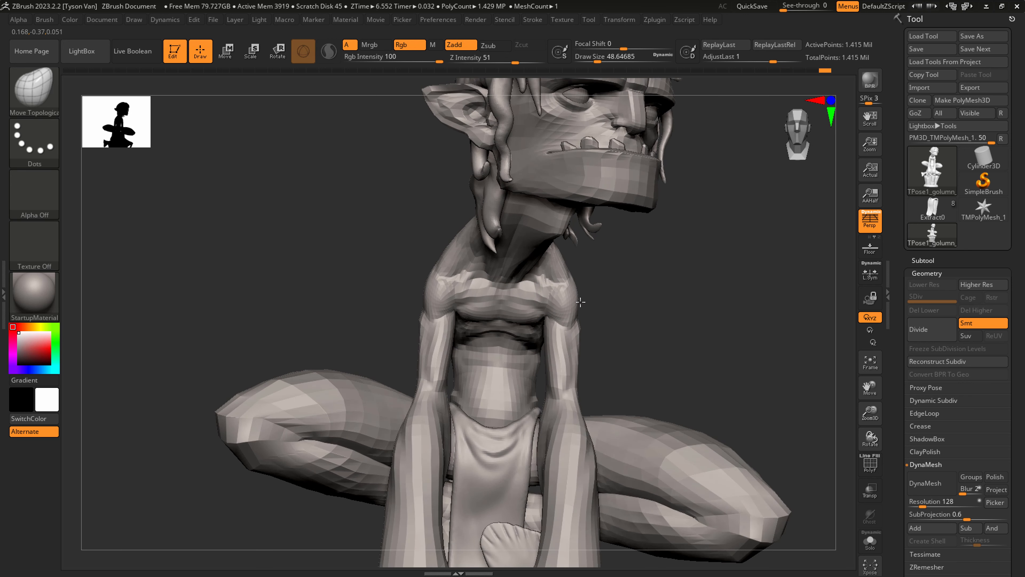
mouse_move(574, 293)
right_down()
mouse_move(571, 276)
mouse_move(580, 278)
right_up()
right_drag(571, 330, 577, 326)
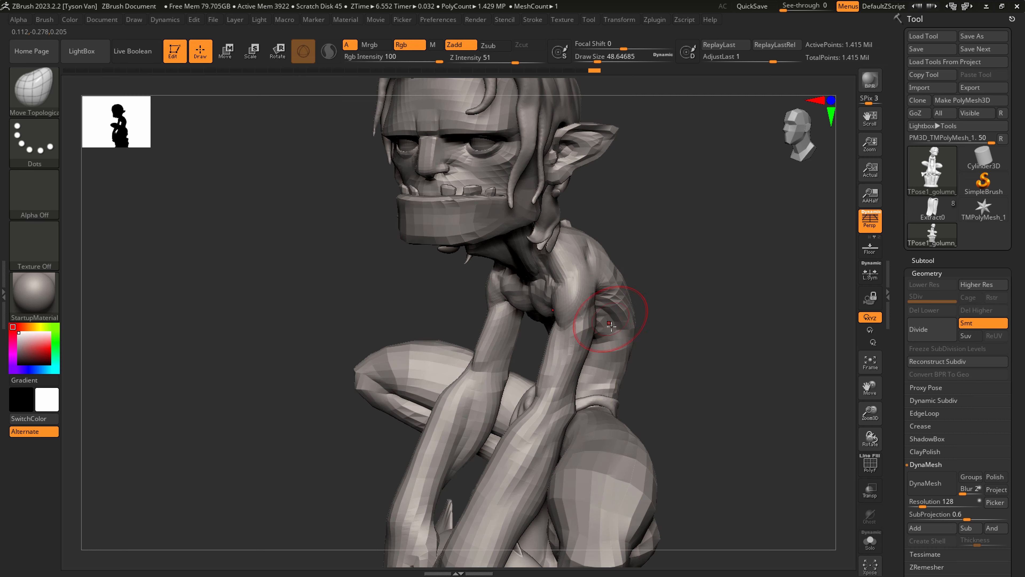
right_drag(611, 325, 575, 313)
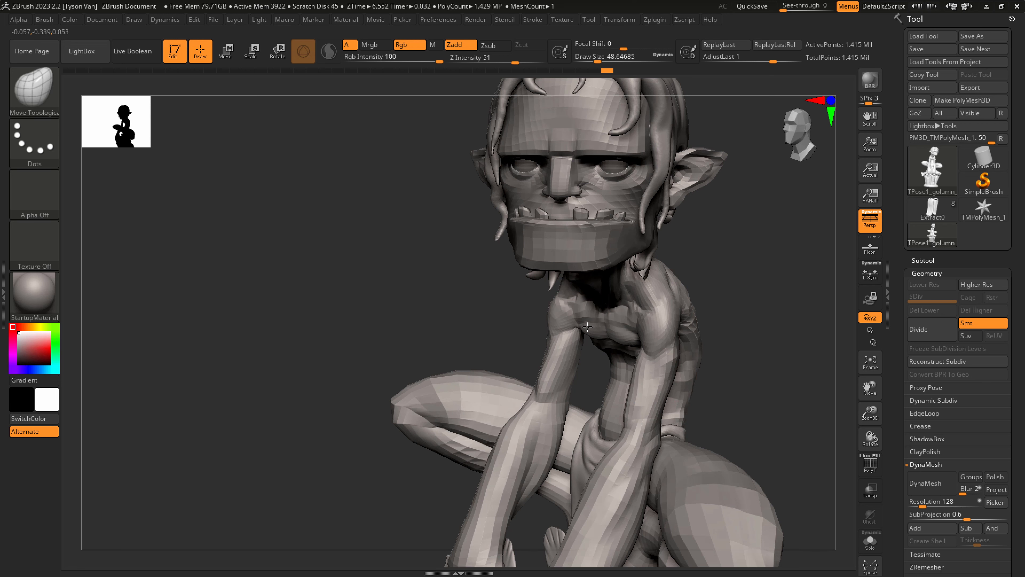
Adjust the chest beside the armpit at a draw size of about 33 and the belly above the loincloth at about 54.
key(s)
drag(588, 327, 584, 326)
mouse_move(600, 339)
right_down()
mouse_move(682, 339)
mouse_move(617, 401)
right_up()
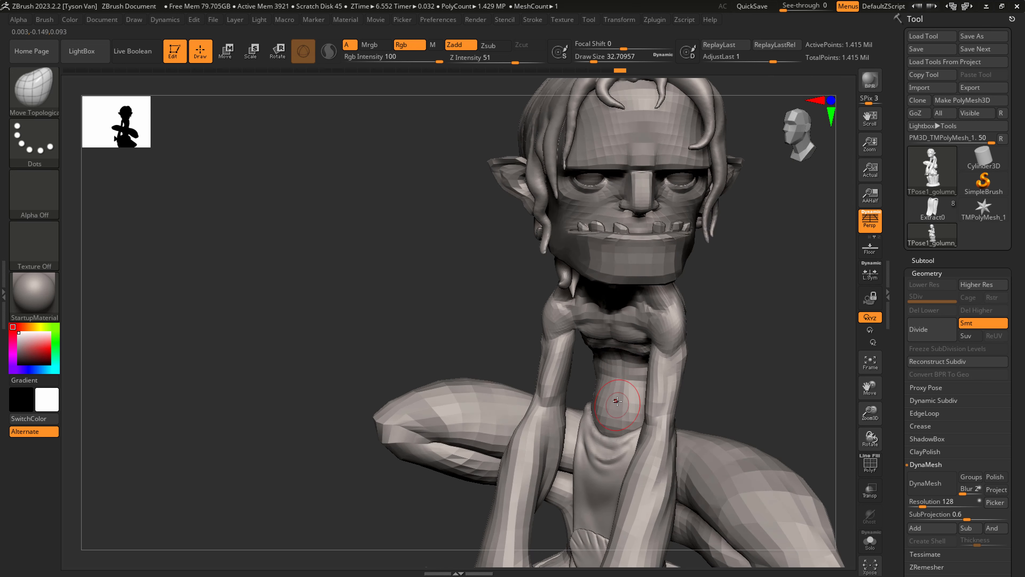
key(s)
drag(617, 401, 623, 391)
right_drag(624, 391, 639, 393)
drag(633, 397, 641, 395)
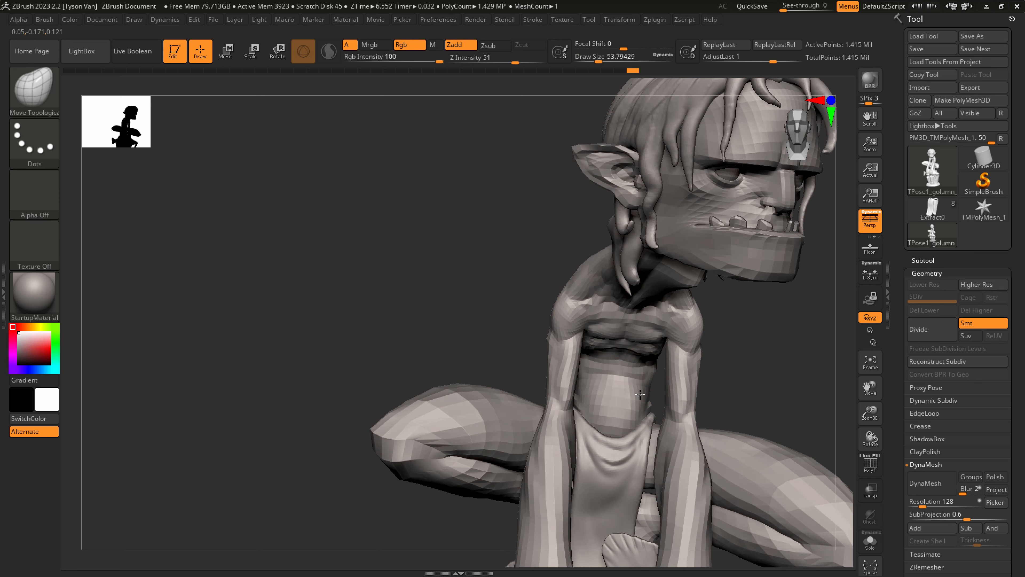
Switch to the SnakeHook brush and adjust the upper thigh near the waist at a draw size of about 71.
mouse_move(640, 402)
right_down()
mouse_move(602, 396)
mouse_move(630, 342)
mouse_move(538, 309)
mouse_move(532, 327)
right_up()
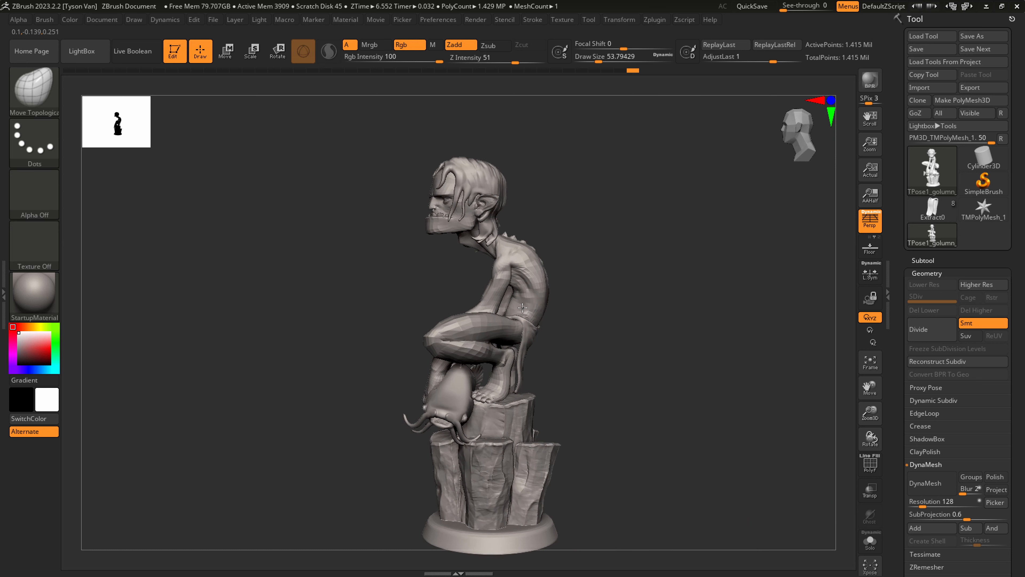
key(s)
drag(531, 331, 549, 331)
key(b)
key(s)
key(h)
ctrl+right_drag(532, 340, 566, 427)
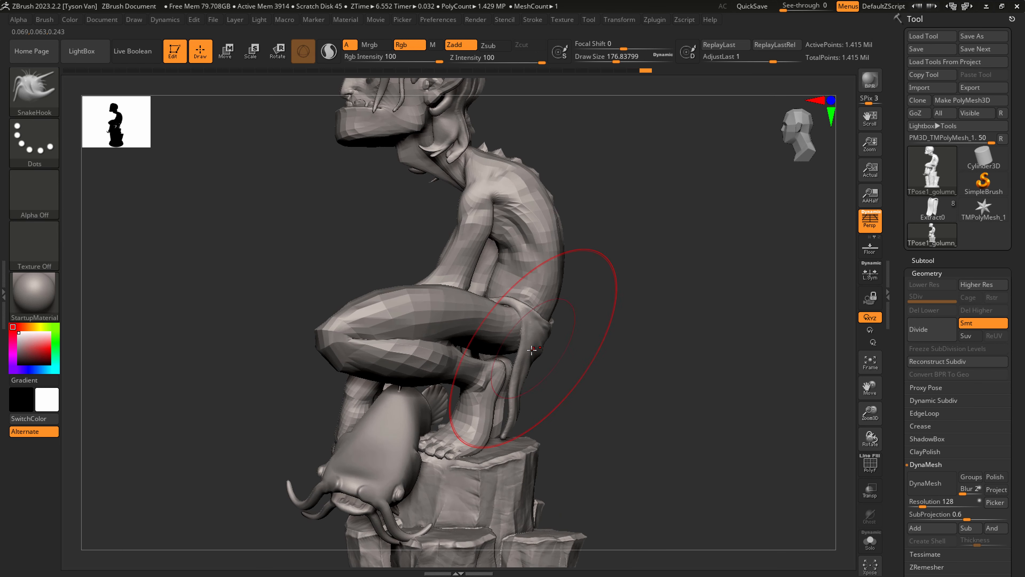
right_drag(537, 348, 548, 344)
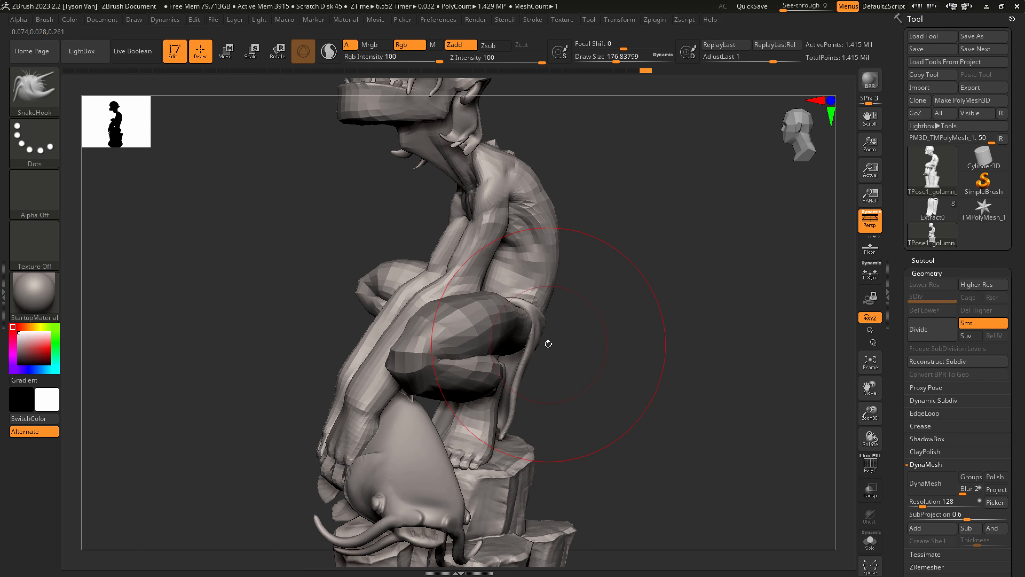
key(s)
drag(523, 326, 509, 326)
key(s)
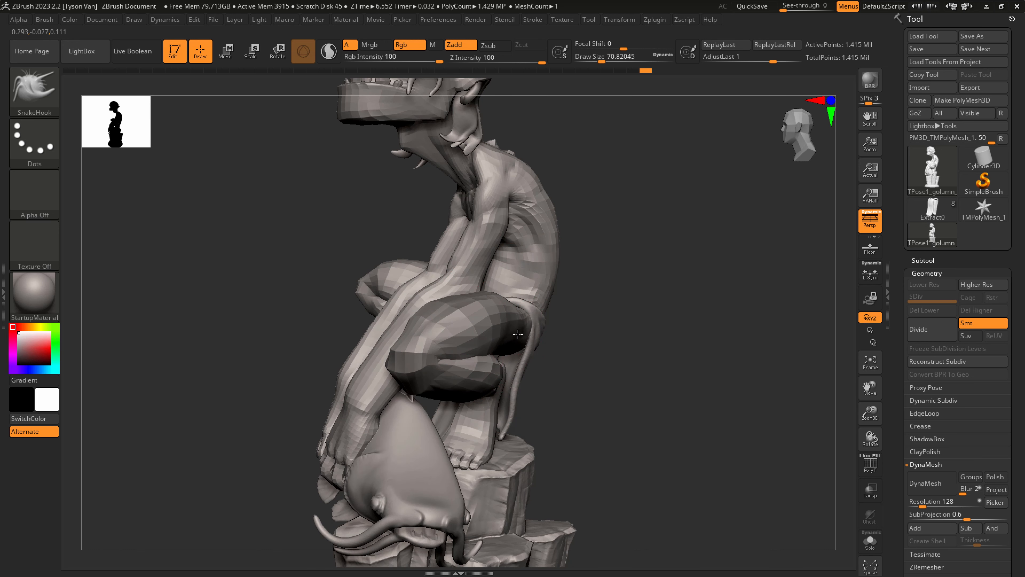
right_drag(525, 330, 506, 325)
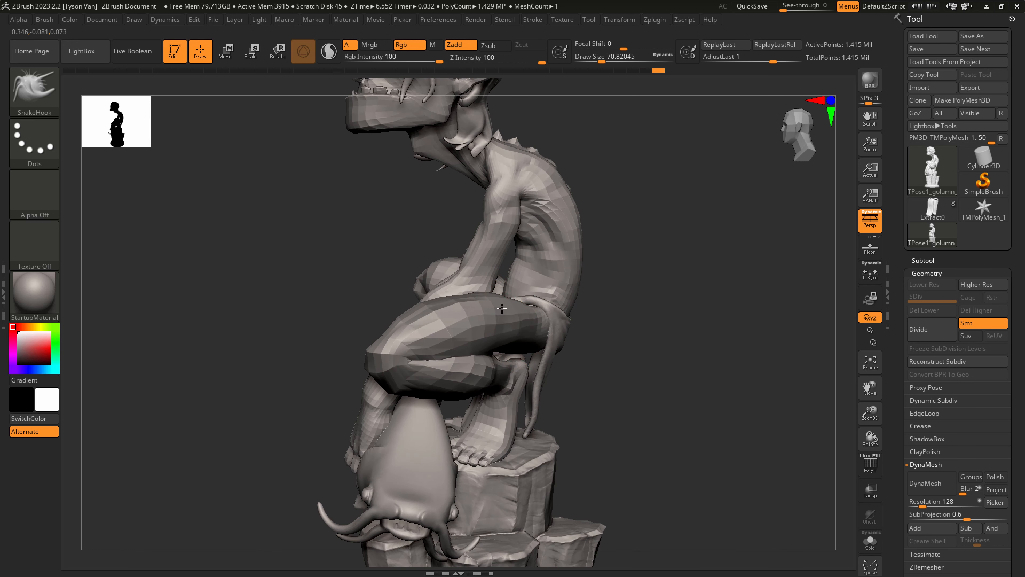
Examine the figure's silhouette from the back and the front.
mouse_move(558, 341)
right_down()
mouse_move(675, 366)
mouse_move(547, 391)
right_up()
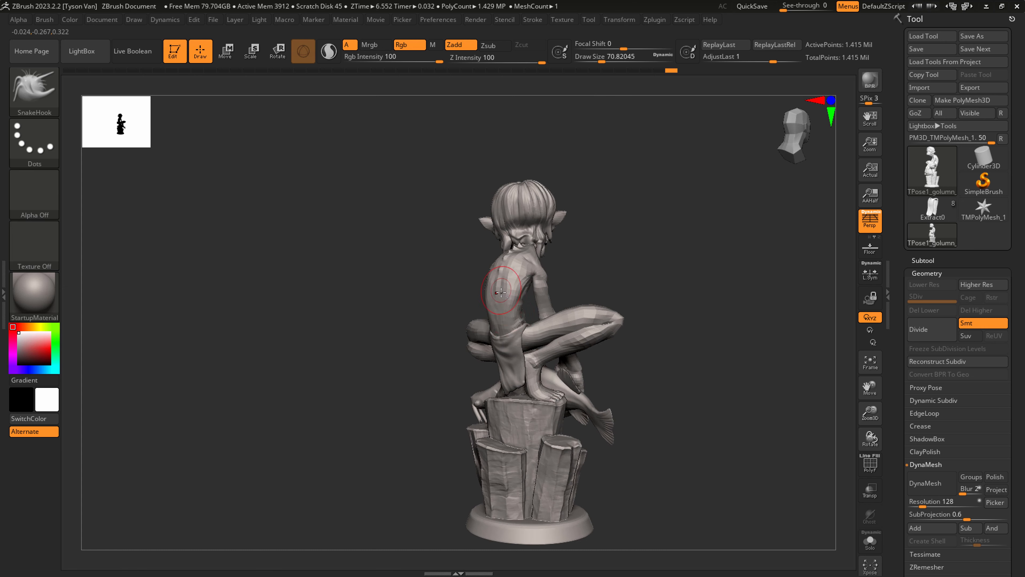
ctrl+right_drag(506, 294, 508, 315)
key(bracketleft)
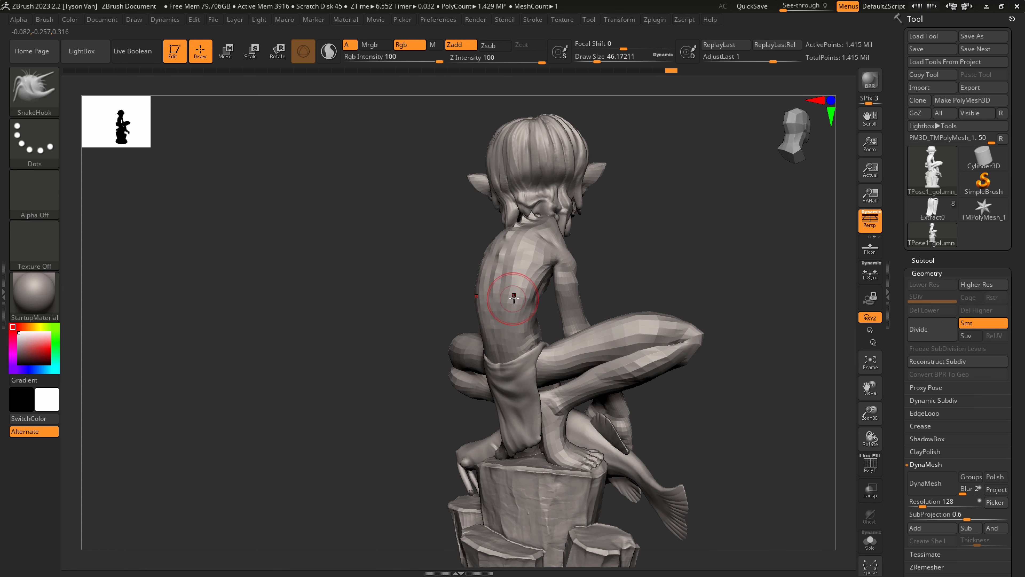
ctrl+right_drag(623, 352, 613, 365)
right_drag(783, 408, 480, 390)
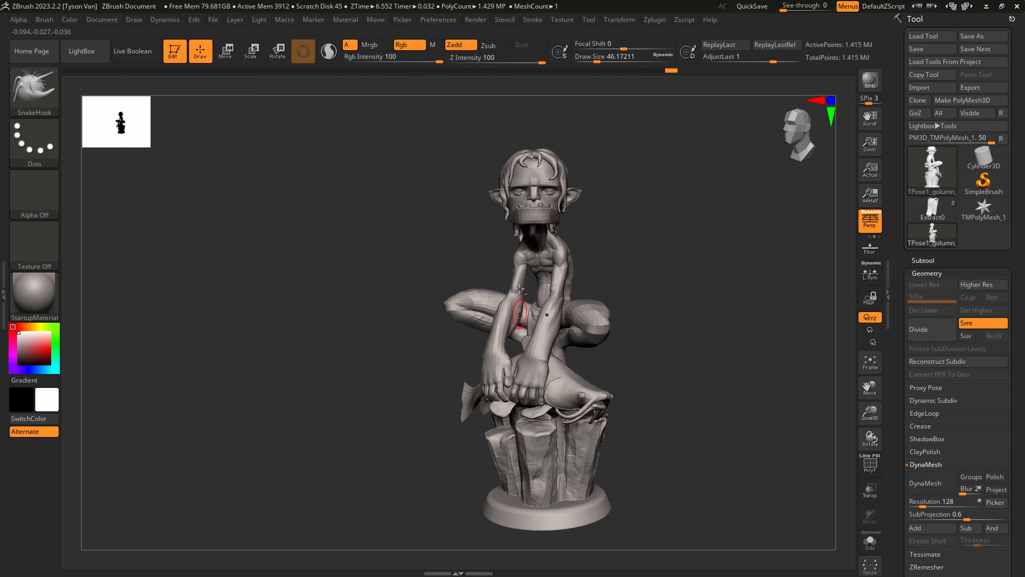
Switch back to the Move Topological brush and reshape both elbows at a draw size of about 132.
mouse_move(531, 310)
ctrl+right_down()
mouse_move(547, 334)
mouse_move(515, 299)
mouse_move(499, 320)
ctrl+right_up()
key(s)
drag(510, 318, 525, 309)
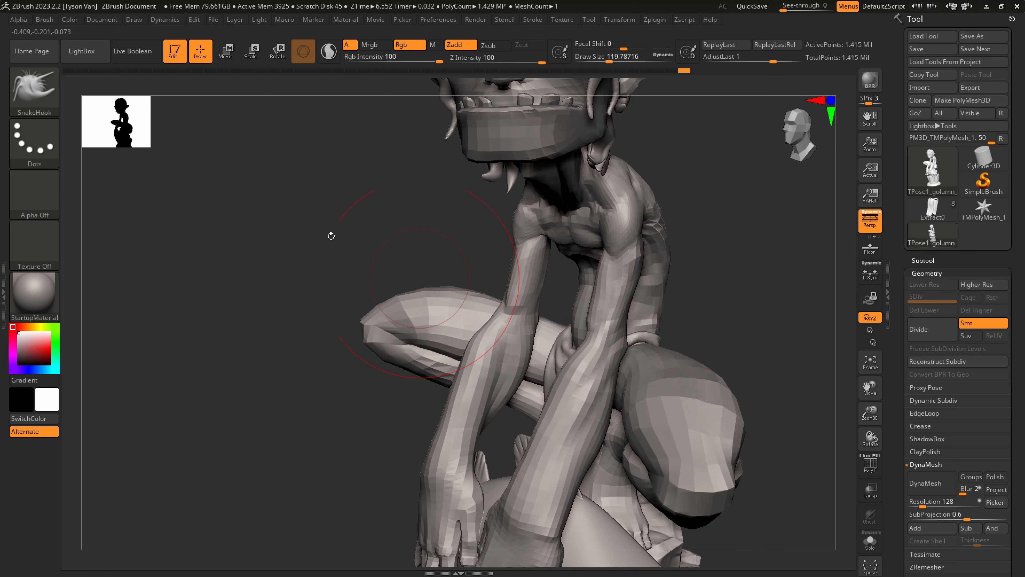
click(56, 87)
click(614, 101)
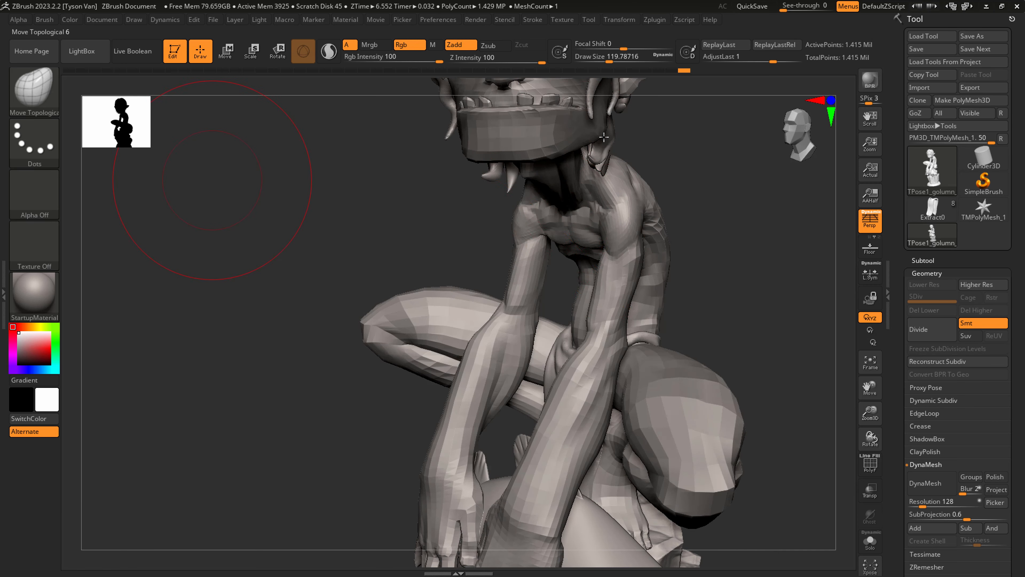
key(s)
drag(518, 320, 519, 319)
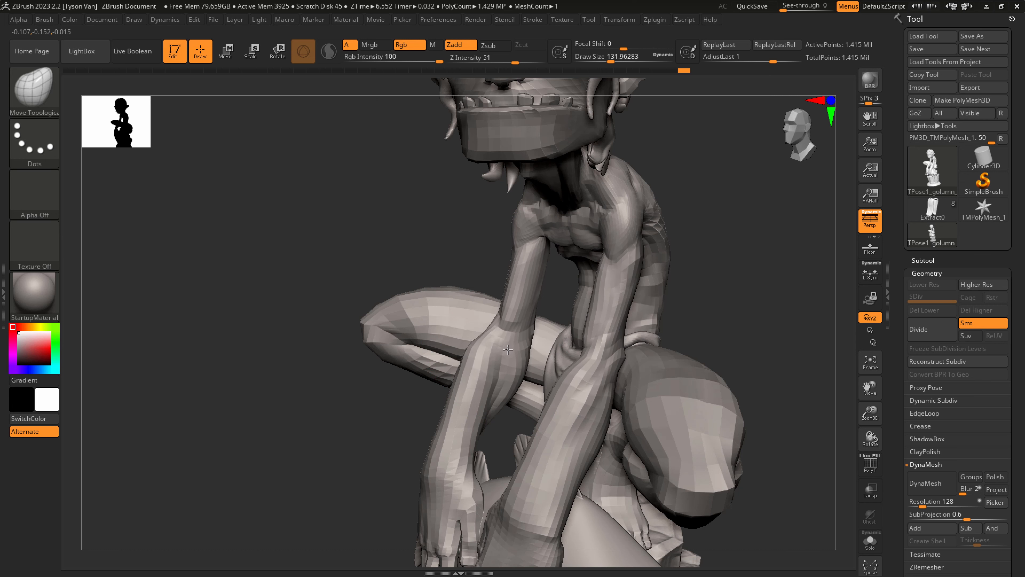
Refine the elbows and upper forearms from several angles at draw sizes of about 80 and 54.
right_drag(511, 344, 606, 362)
key(s)
drag(607, 362, 588, 345)
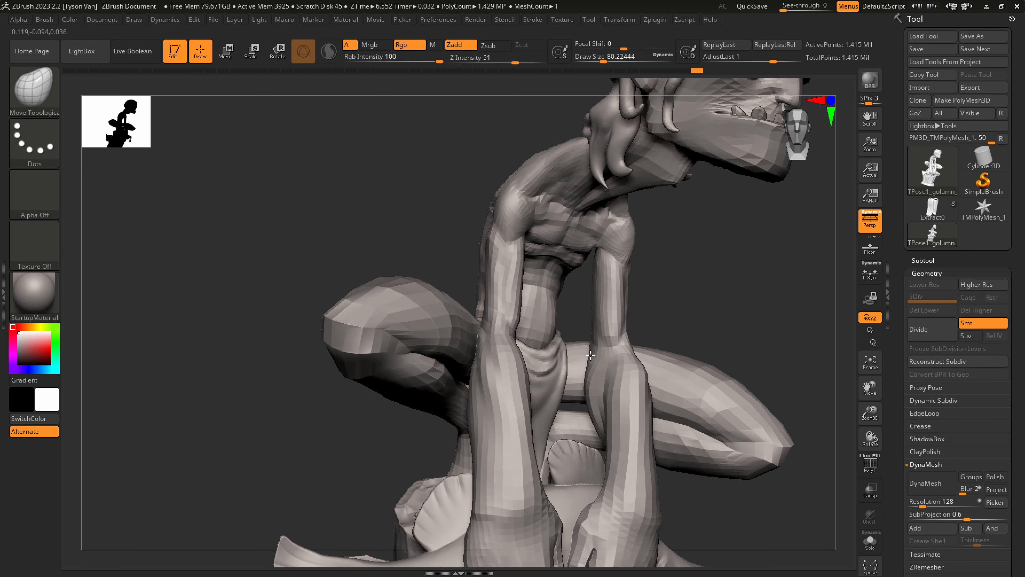
right_drag(596, 349, 626, 244)
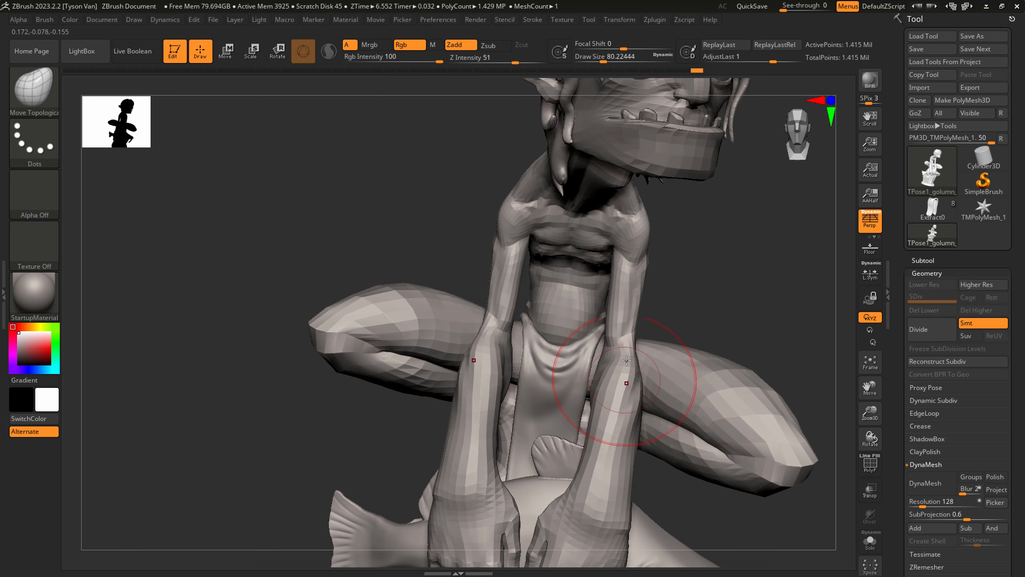
mouse_move(615, 394)
right_down()
mouse_move(631, 421)
mouse_move(504, 322)
right_up()
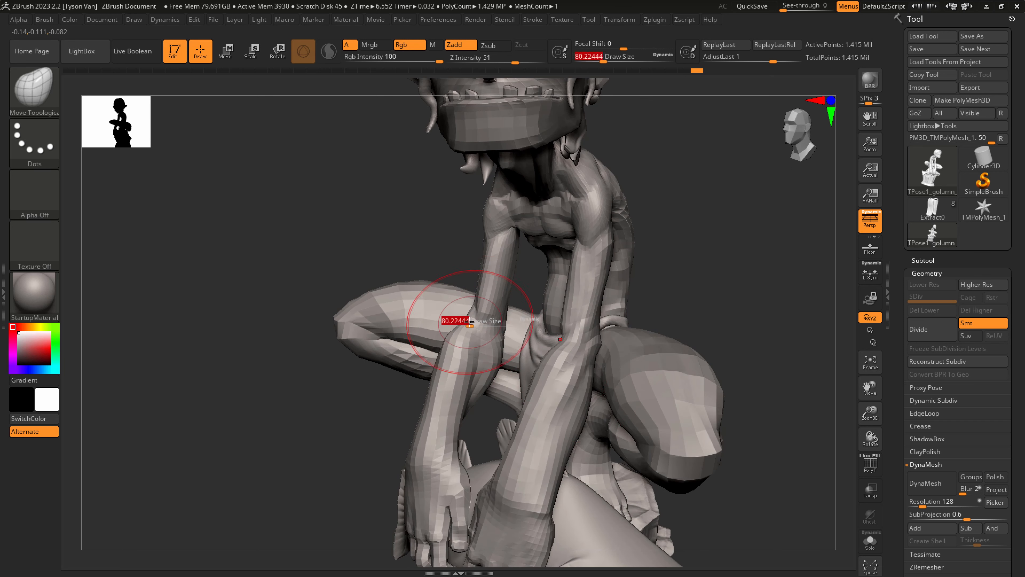
drag(469, 323, 468, 312)
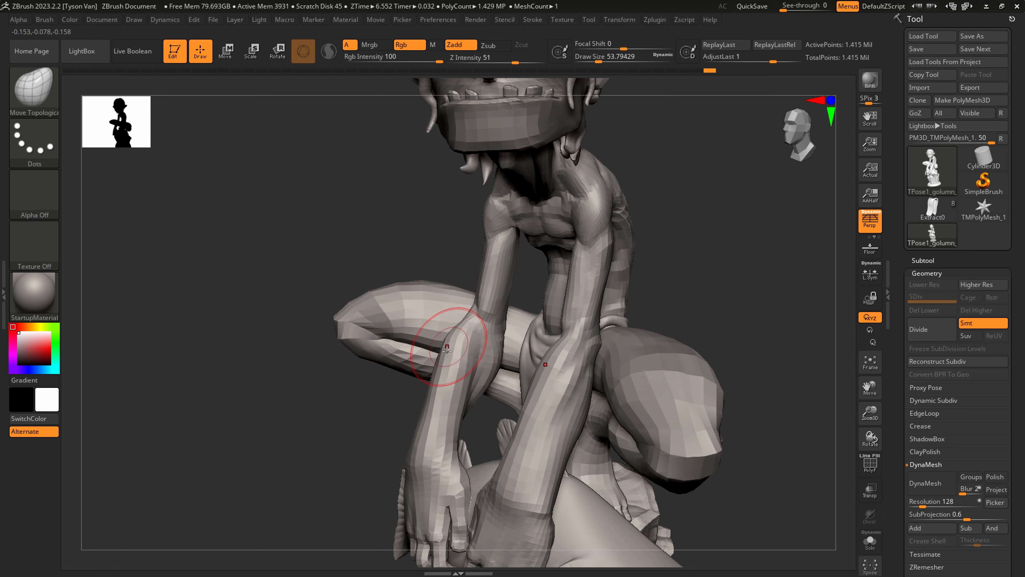
Reshape the forearms and elbows from several angles with the Move Topological brush at draw sizes of about 54 and 132.
right_drag(493, 362, 494, 345)
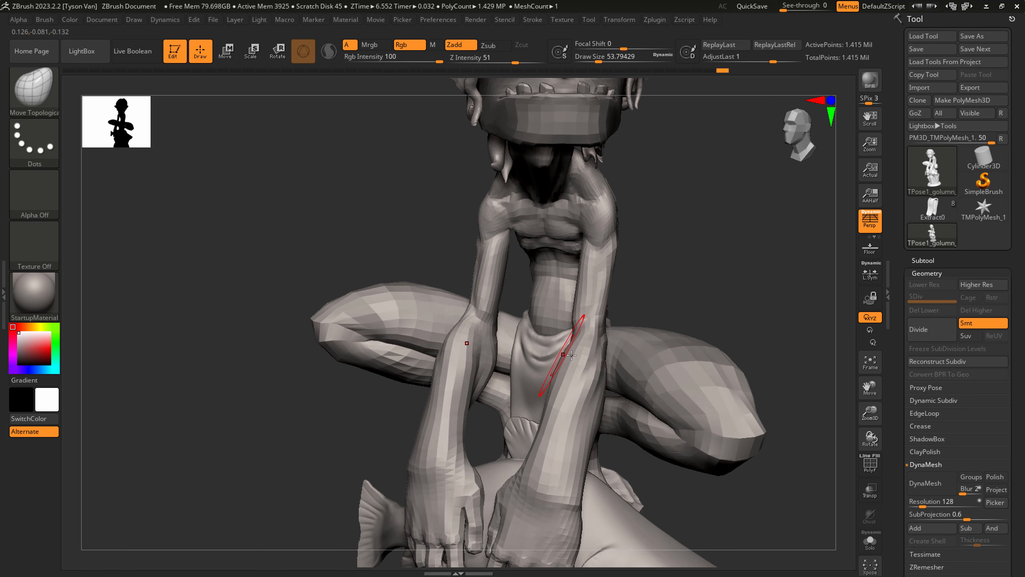
right_drag(572, 354, 532, 349)
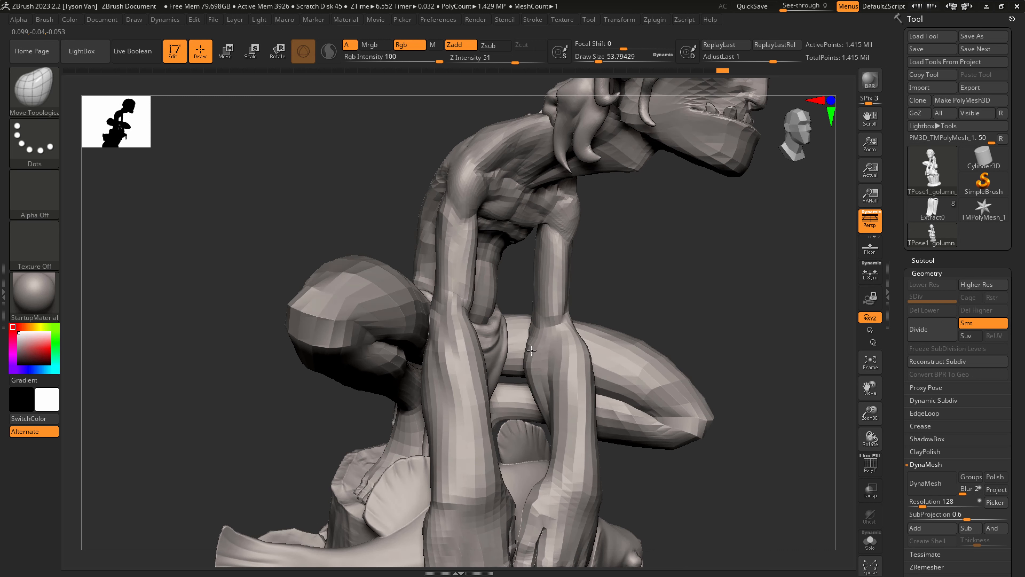
right_drag(536, 278, 561, 253)
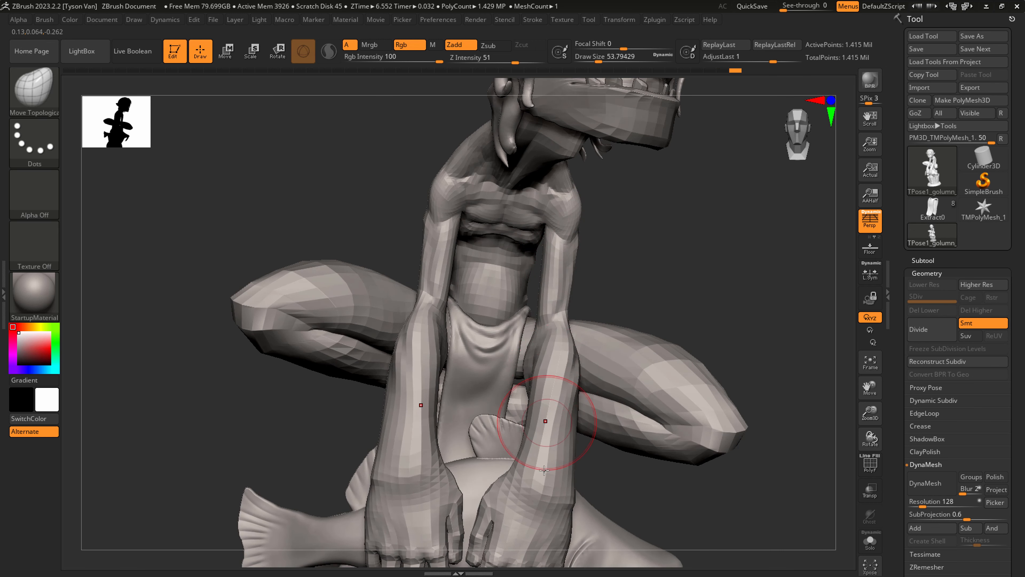
right_drag(548, 346, 583, 344)
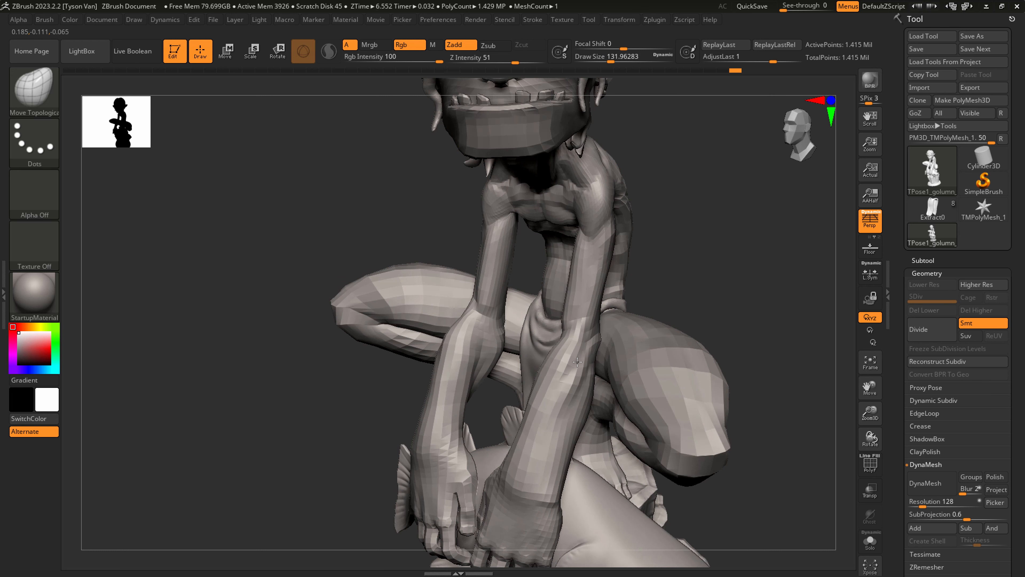
drag(581, 360, 573, 359)
Refine the outer contour of the elbow and upper forearm at draw sizes of about 59 and 104.
key(s)
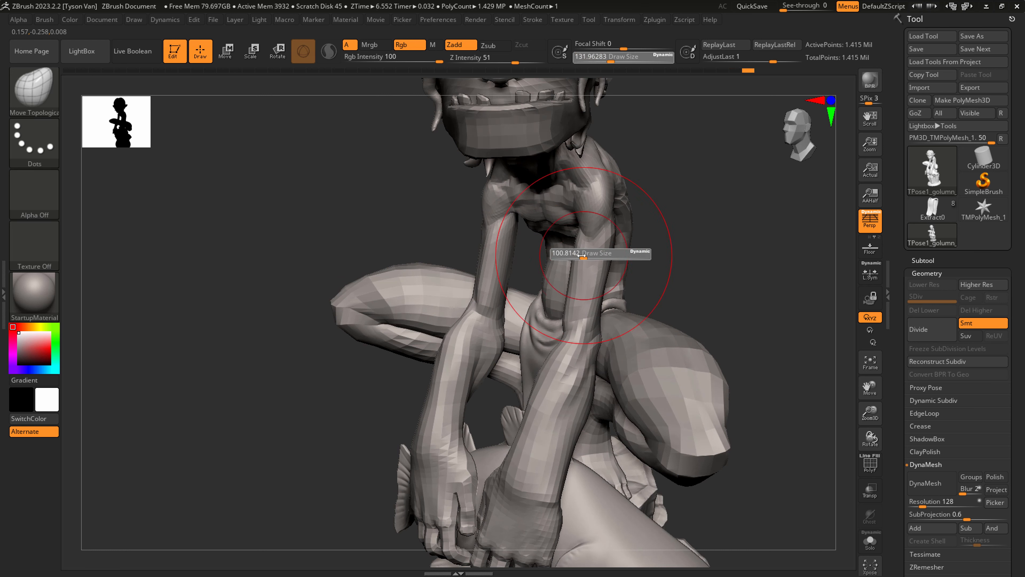
drag(588, 256, 577, 256)
right_drag(577, 314, 599, 339)
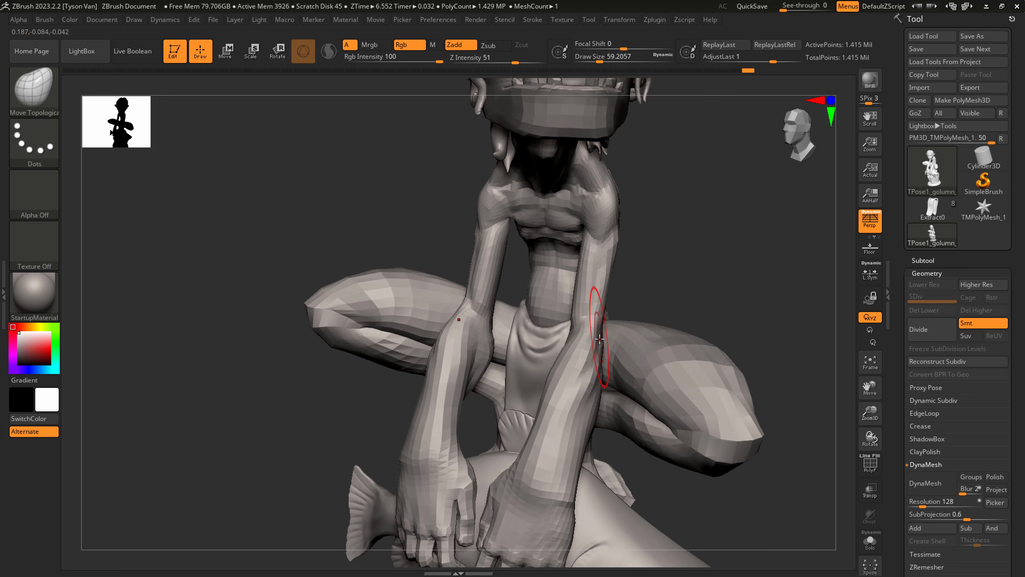
key(s)
drag(604, 372, 609, 375)
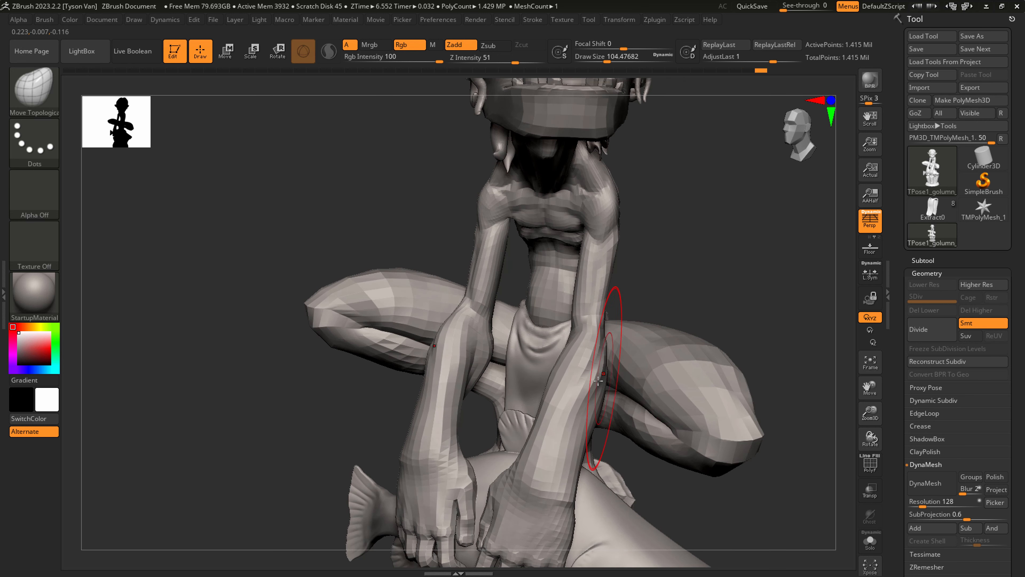
Adjust the upper arm and the back of the shoulder from the side at a draw size of about 65.
mouse_move(577, 412)
ctrl+right_down()
mouse_move(605, 390)
mouse_move(639, 398)
mouse_move(530, 359)
mouse_move(600, 348)
mouse_move(594, 308)
mouse_move(570, 339)
mouse_move(597, 315)
ctrl+right_up()
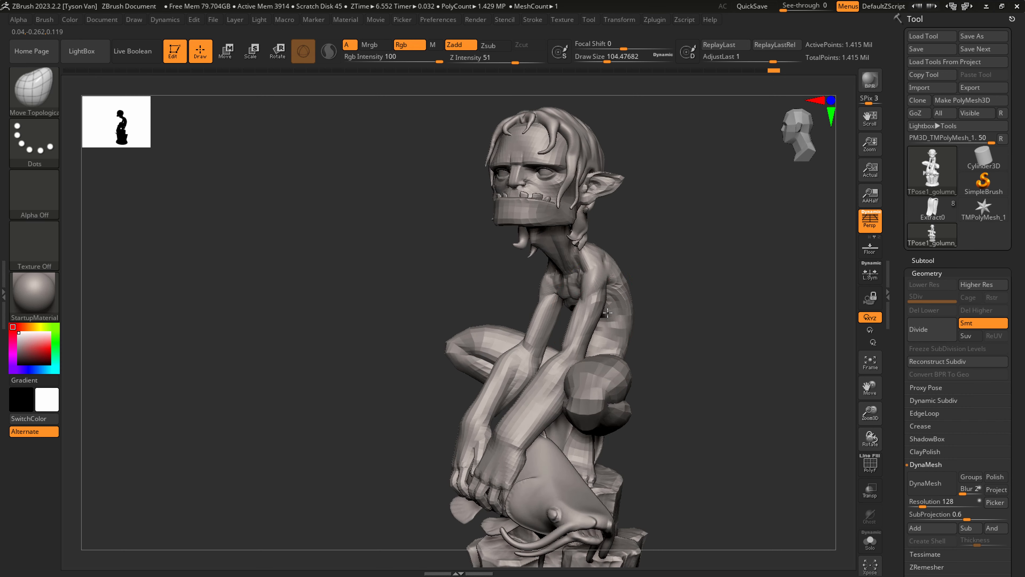
key(s)
drag(589, 322, 582, 323)
right_drag(582, 322, 588, 311)
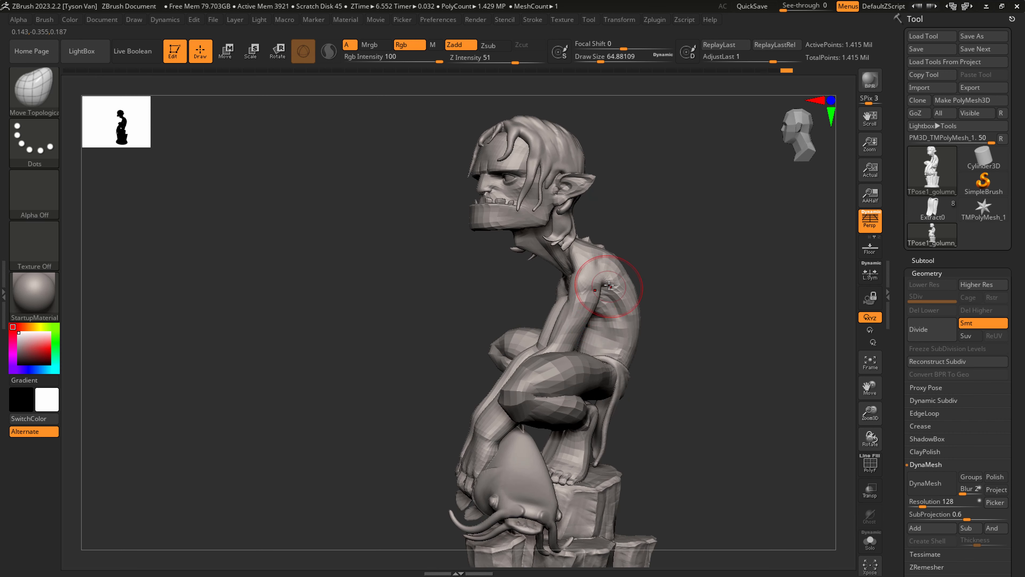
mouse_move(613, 268)
right_down()
mouse_move(591, 285)
mouse_move(610, 275)
right_up()
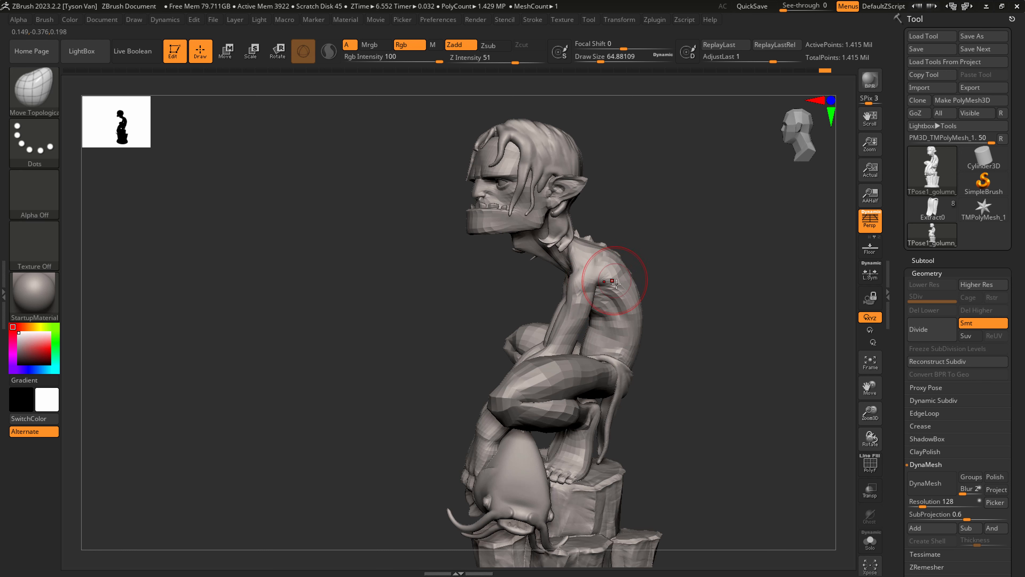
right_drag(617, 284, 595, 288)
drag(625, 297, 623, 291)
right_drag(622, 290, 638, 281)
Reshape the upper back's profile at a draw size of about 97, comparing it with its previous state.
key(s)
drag(622, 263, 627, 262)
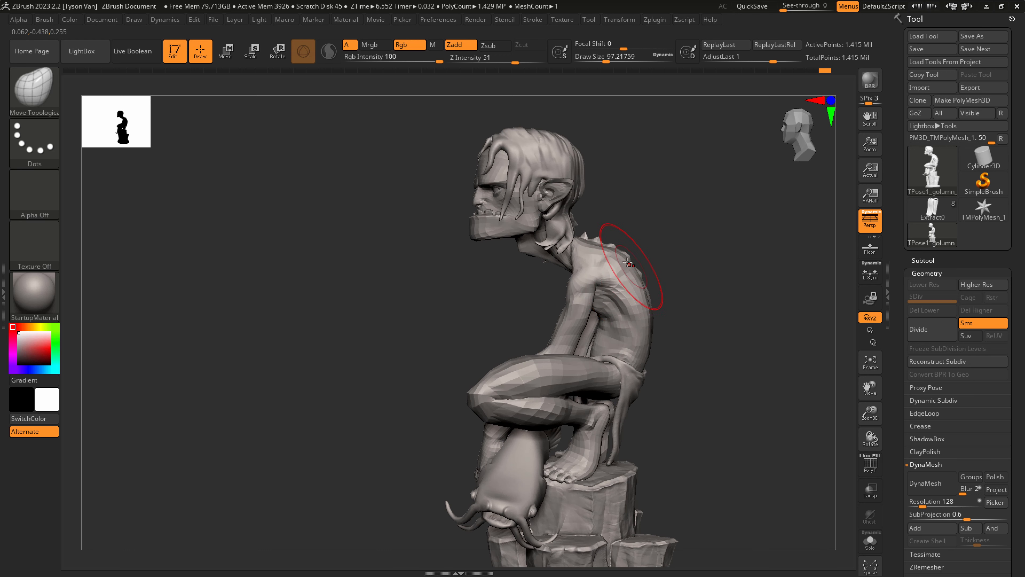
key(ctrl+z)
key(ctrl+shift+z)
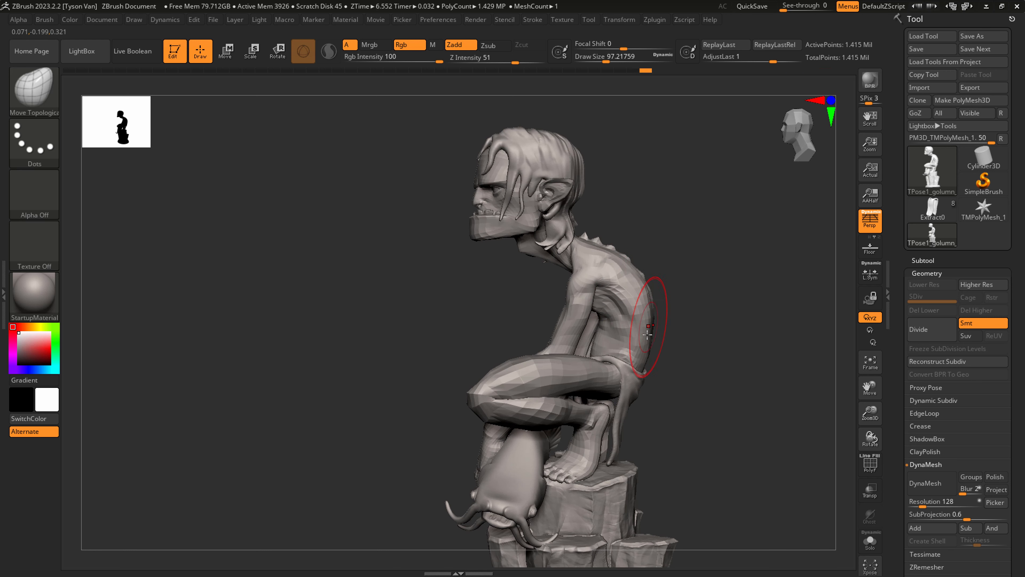
ctrl+right_drag(654, 344, 646, 365)
Transfer the edited Transpose Master pose back to the original subtools and turn the figure around to its back.
right_drag(646, 366, 580, 313)
mouse_move(634, 397)
right_down()
mouse_move(572, 392)
mouse_move(594, 403)
mouse_move(621, 392)
mouse_move(591, 406)
right_up()
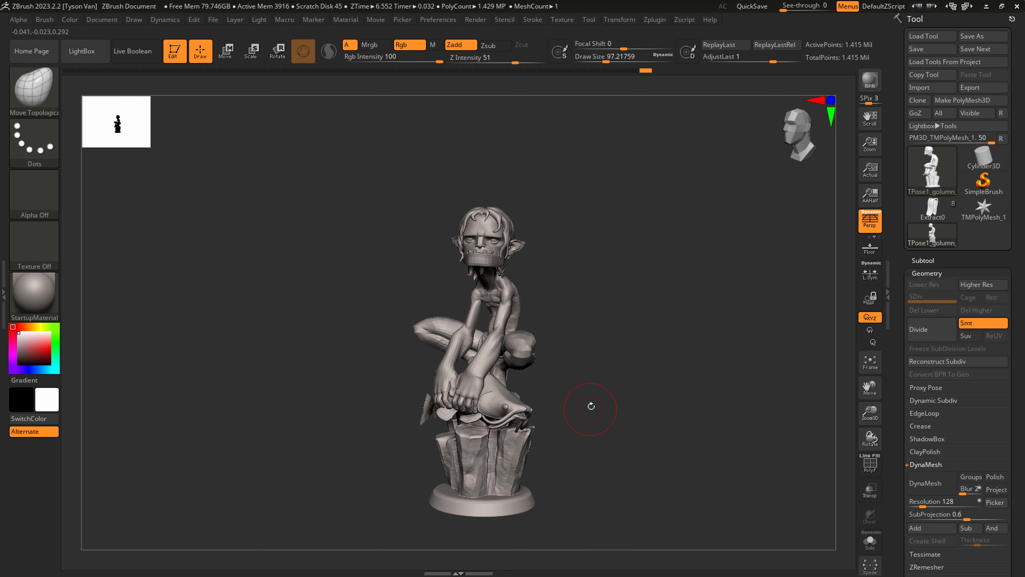
click(658, 20)
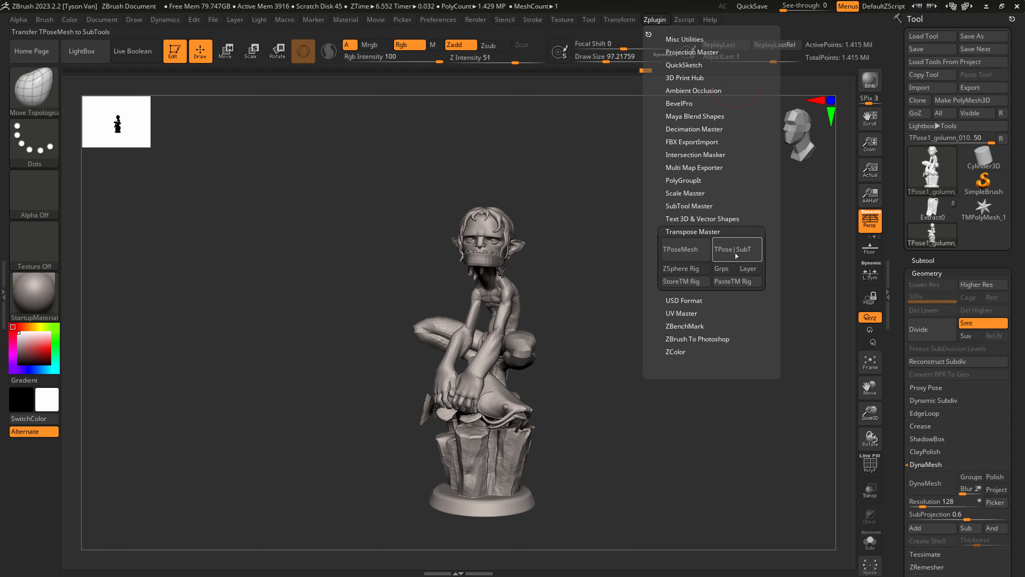
click(732, 243)
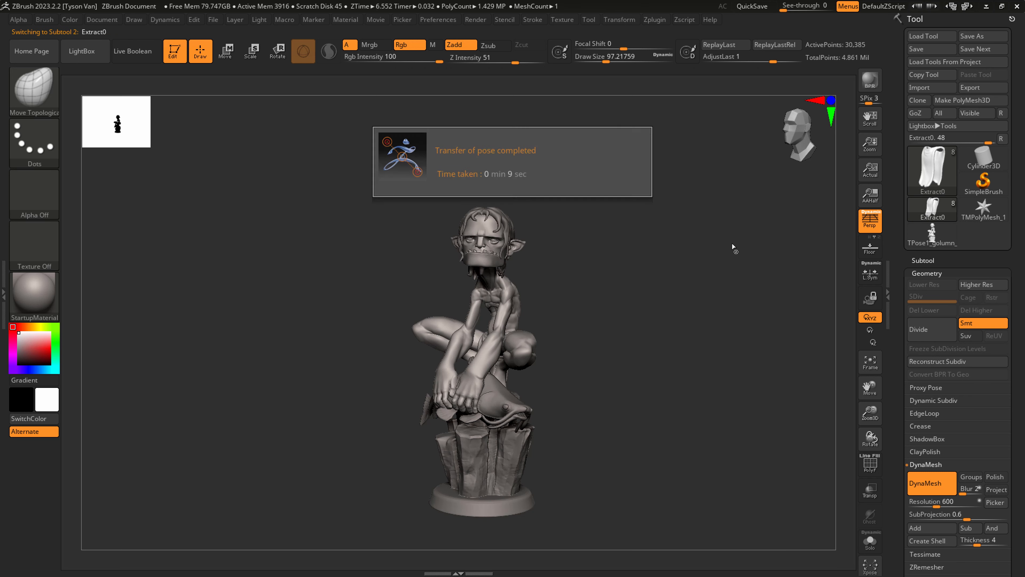
drag(627, 407, 698, 433)
Select the golumn_010 body subtool and reshape the back of the shoulder with the SnakeHook brush at a draw size of about 62.
alt+click(518, 288)
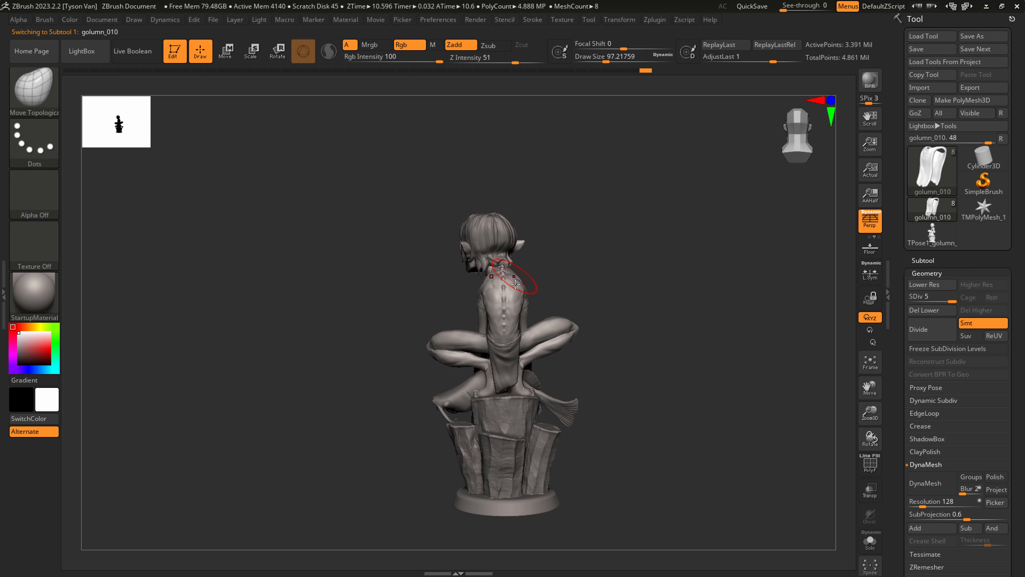
ctrl+right_drag(521, 287, 566, 315)
key(b)
key(s)
key(h)
drag(555, 296, 551, 301)
key(s)
drag(554, 301, 559, 301)
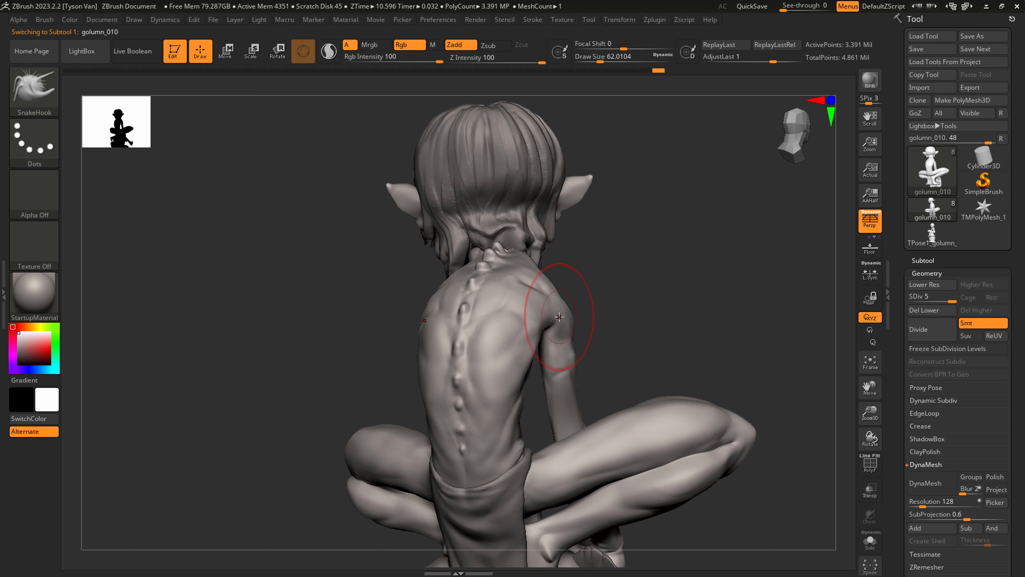
key(s)
drag(559, 317, 552, 318)
right_drag(552, 318, 558, 344)
Carve the crease above the rear armpit with the DamStandard brush at a draw size of about 7.5 and smooth it.
key(b)
key(d)
key(s)
key(s)
drag(558, 344, 553, 337)
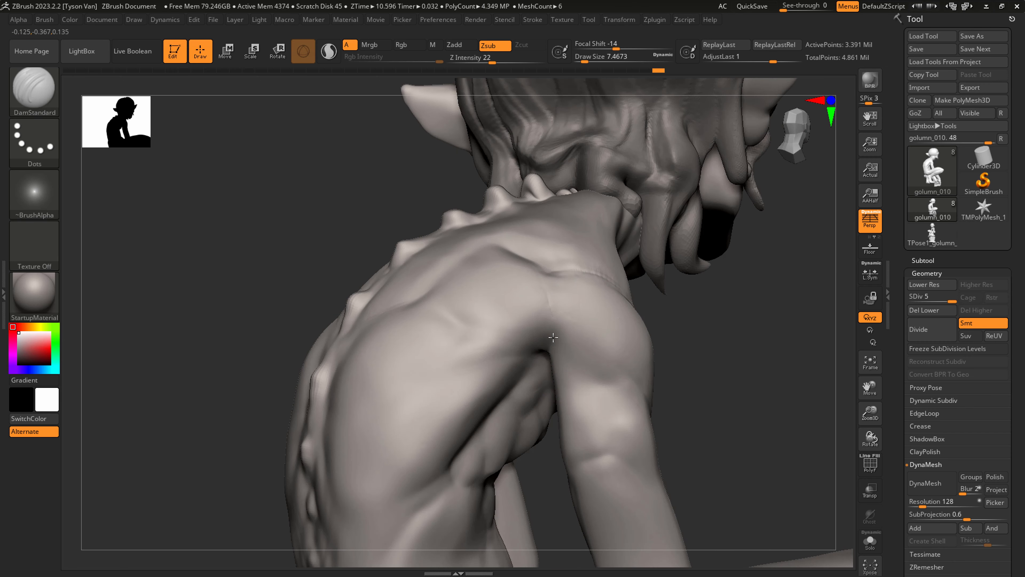
key(shift)
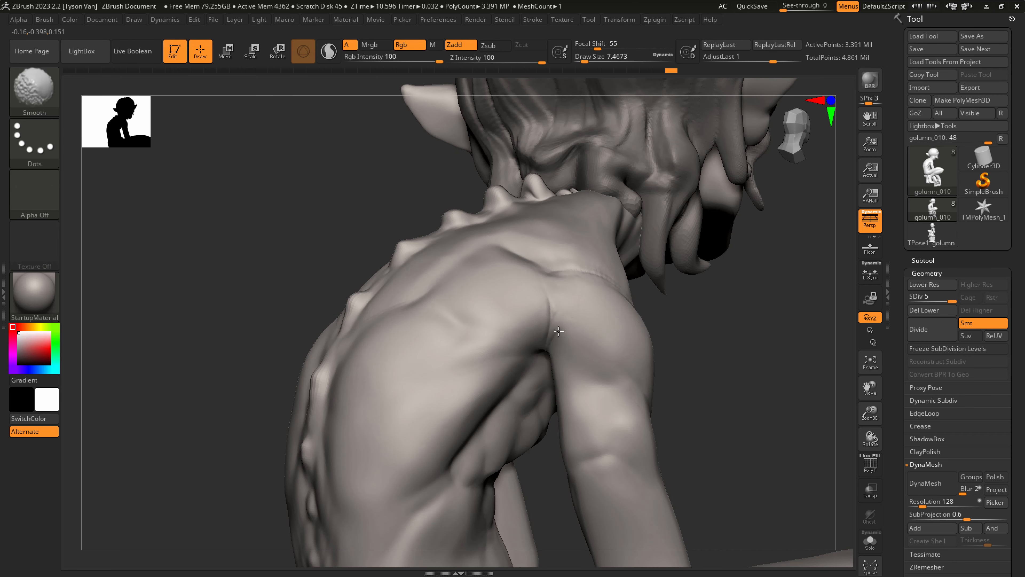
shift+drag(561, 355, 563, 367)
right_drag(563, 364, 560, 338)
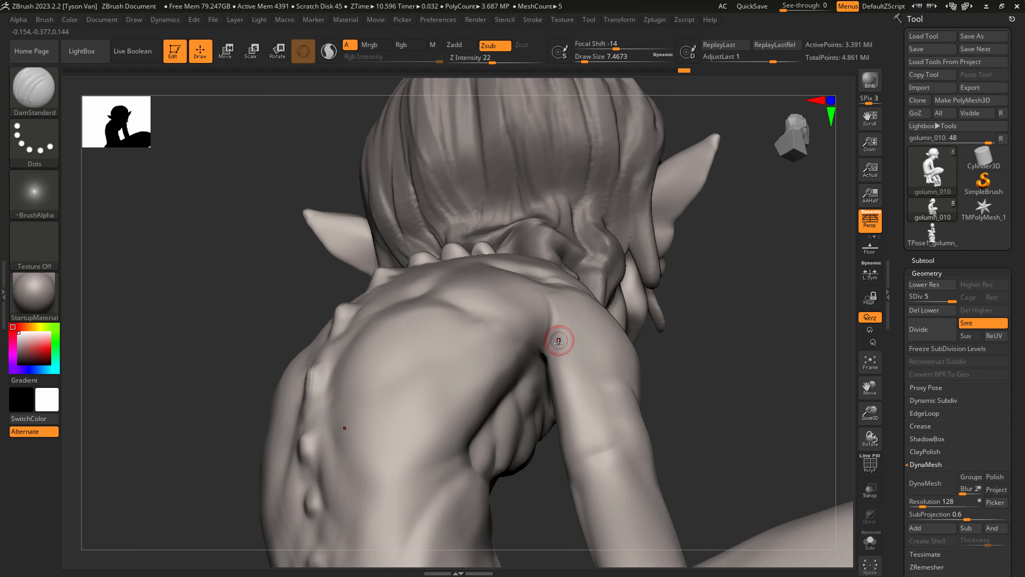
Adjust the rear armpit fold with the SnakeHook brush at a draw size of about 17.
key(b)
key(s)
key(h)
key(s)
drag(542, 357, 546, 356)
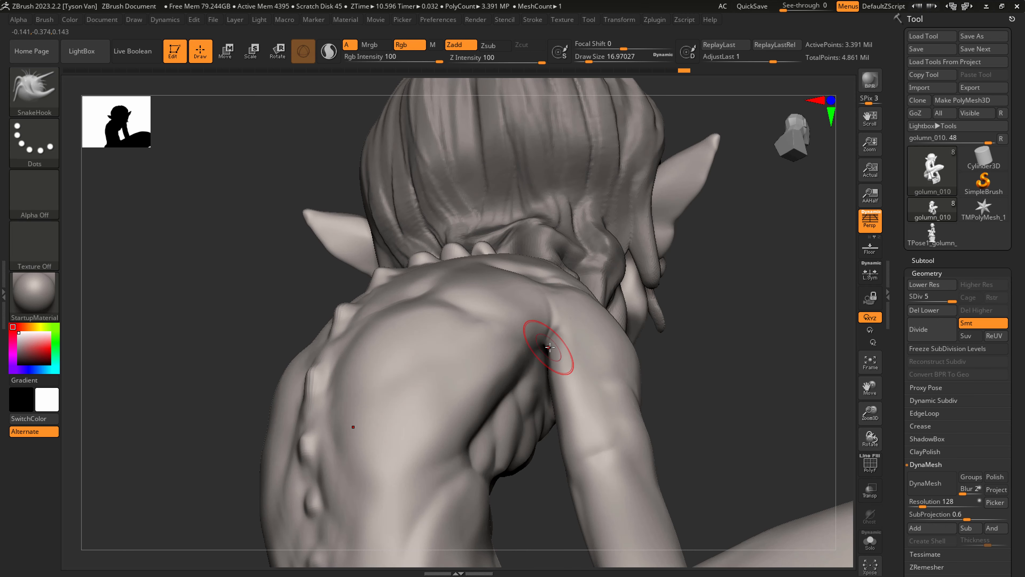
right_drag(549, 347, 626, 429)
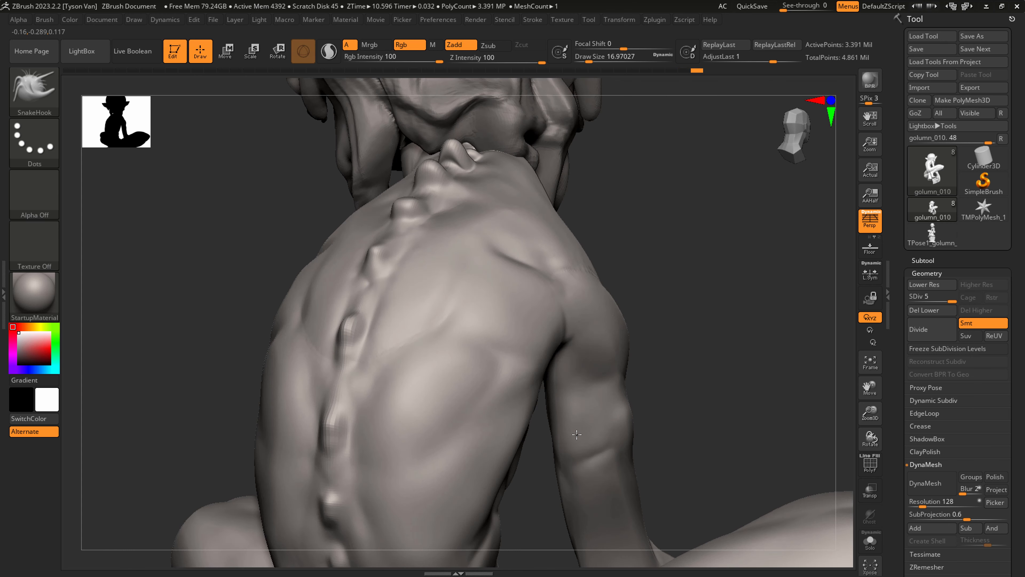
Carve muscle creases into the back of the upper arm with the DamStandard brush at a draw size of about 17, then soften them.
right_drag(580, 432, 597, 436)
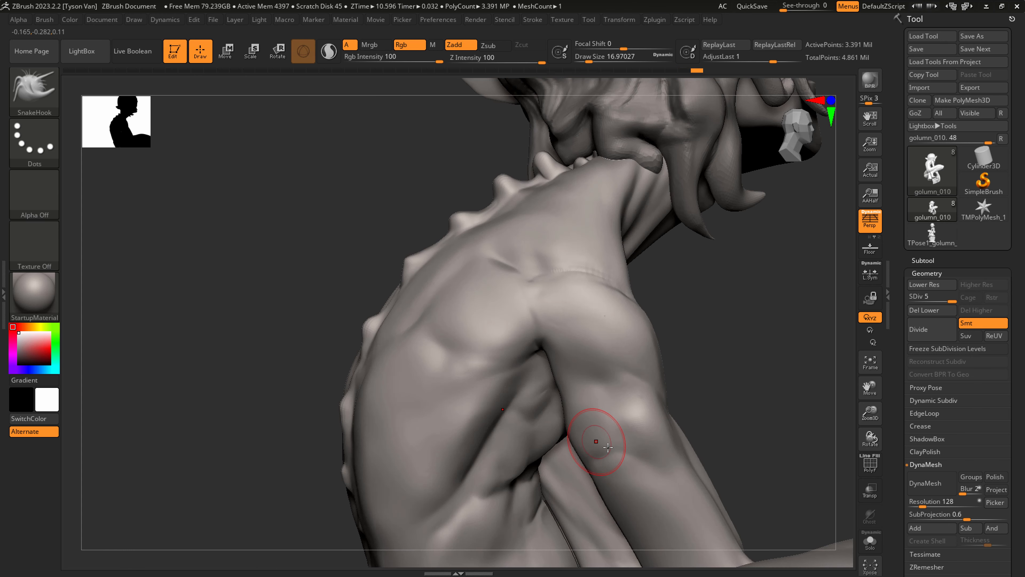
key(b)
key(d)
key(s)
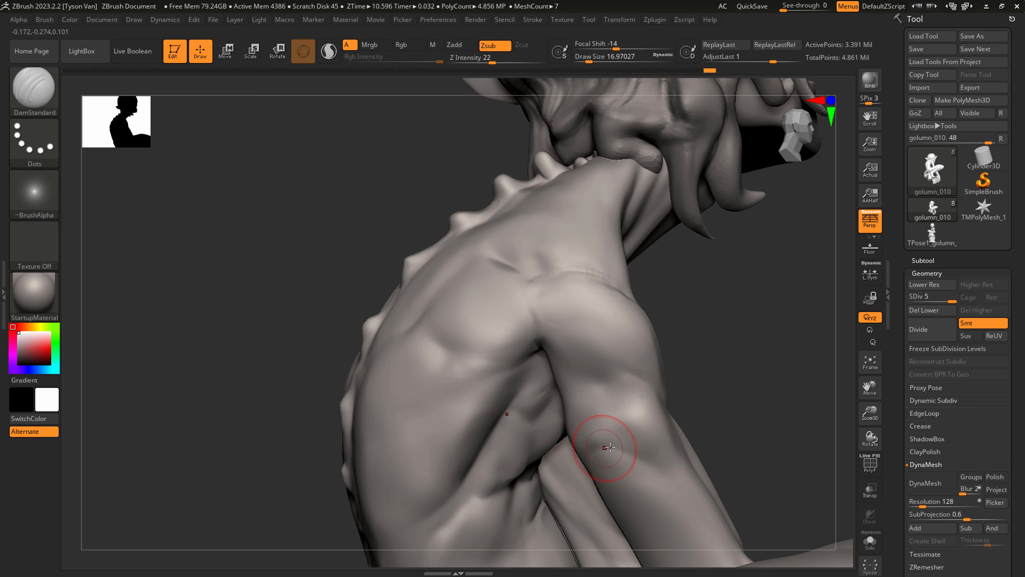
right_drag(599, 435, 582, 464)
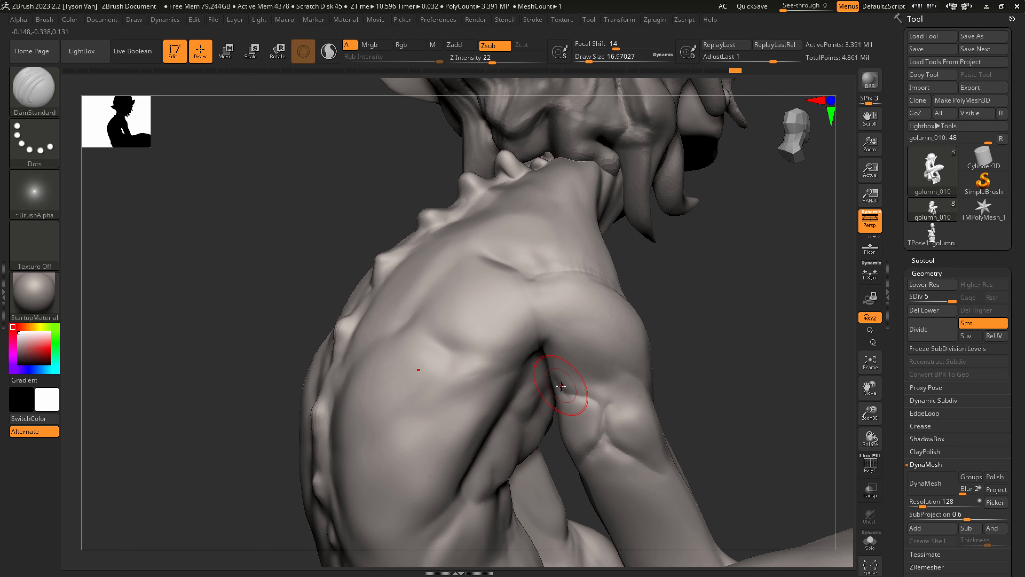
key(shift)
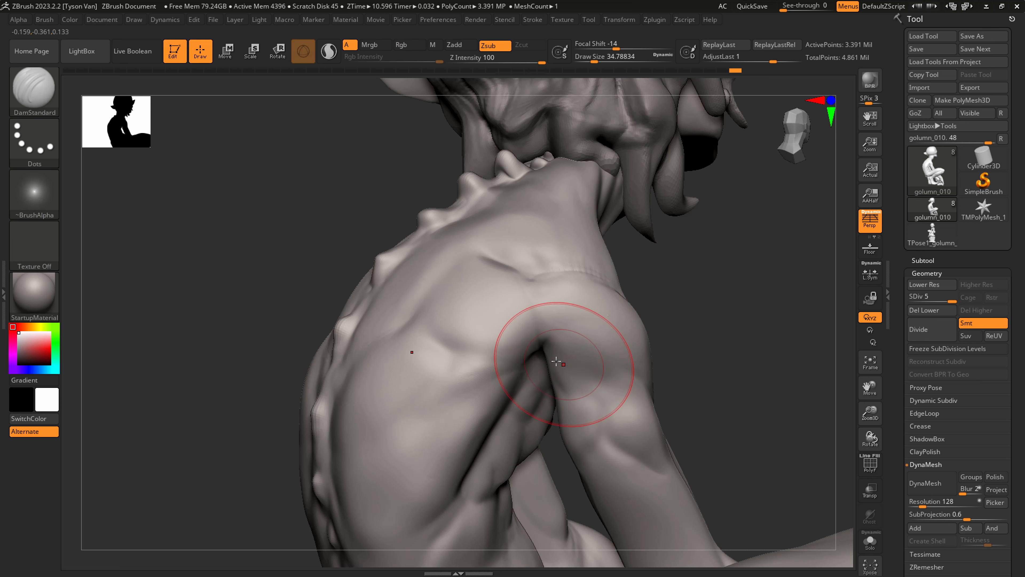
Lower the body to subdivision level 3 and smooth the back of the upper arm at a draw size of 16.
mouse_move(587, 380)
right_down()
mouse_move(639, 396)
mouse_move(641, 454)
mouse_move(645, 426)
mouse_move(626, 421)
mouse_move(661, 420)
mouse_move(668, 480)
mouse_move(638, 433)
right_up()
key(shift)
key(shift+d)
key(shift+d)
key(s)
key(shift)
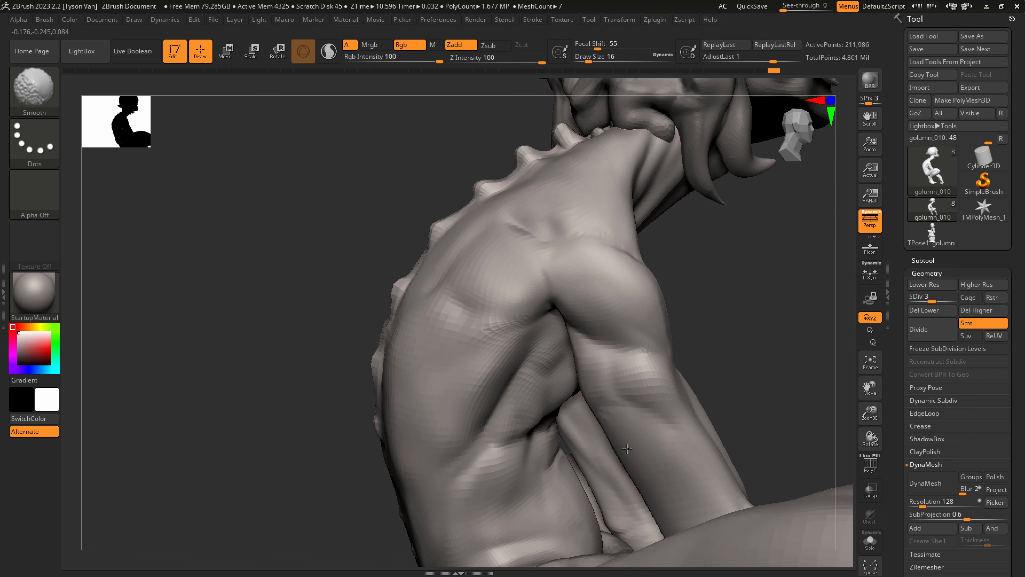
Switch to the ClayBuildup brush and rework the muscle form on the back of the upper arm.
key(1)
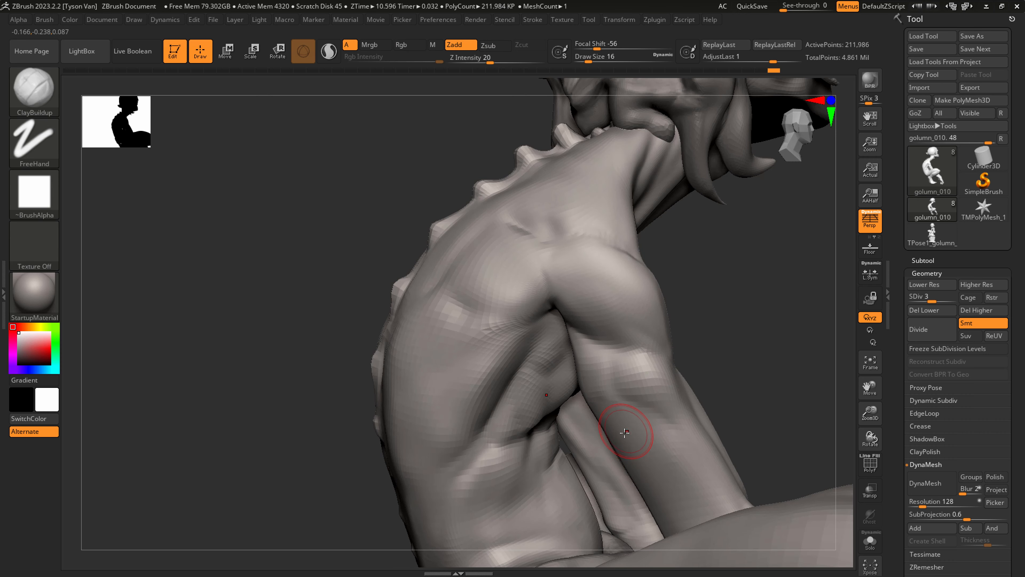
key(4)
key(s)
drag(617, 434, 662, 427)
Carve the groove along the lower upper arm with the DamStandard brush at a draw size of about 37 and smooth it.
key(2)
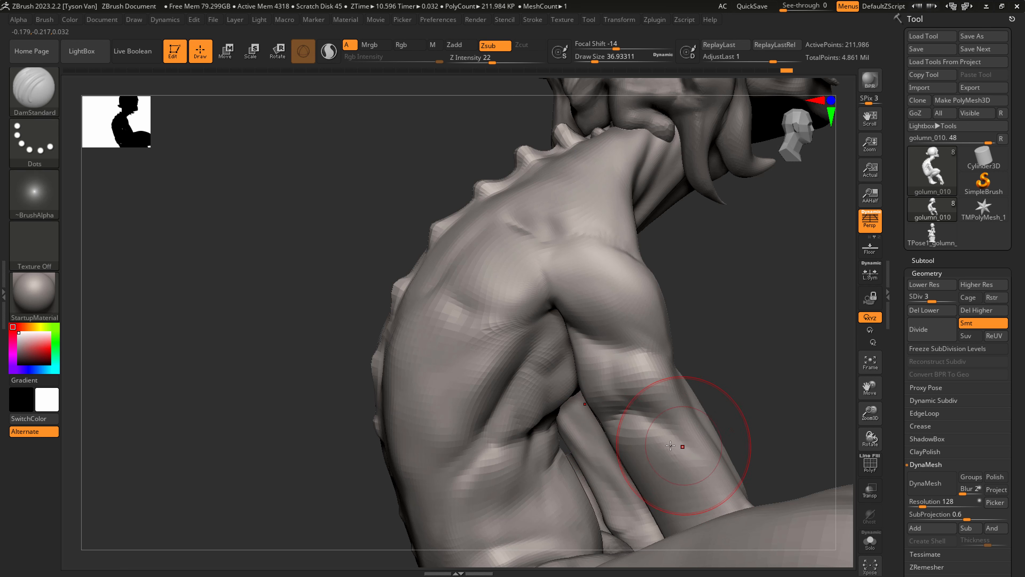
right_drag(670, 445, 706, 468)
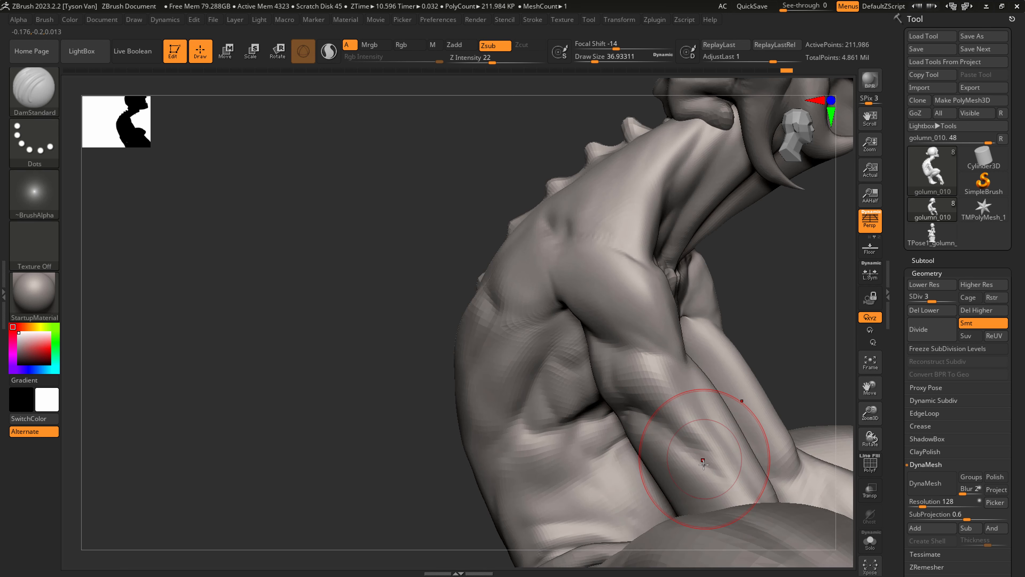
drag(703, 464, 699, 449)
right_drag(661, 460, 637, 440)
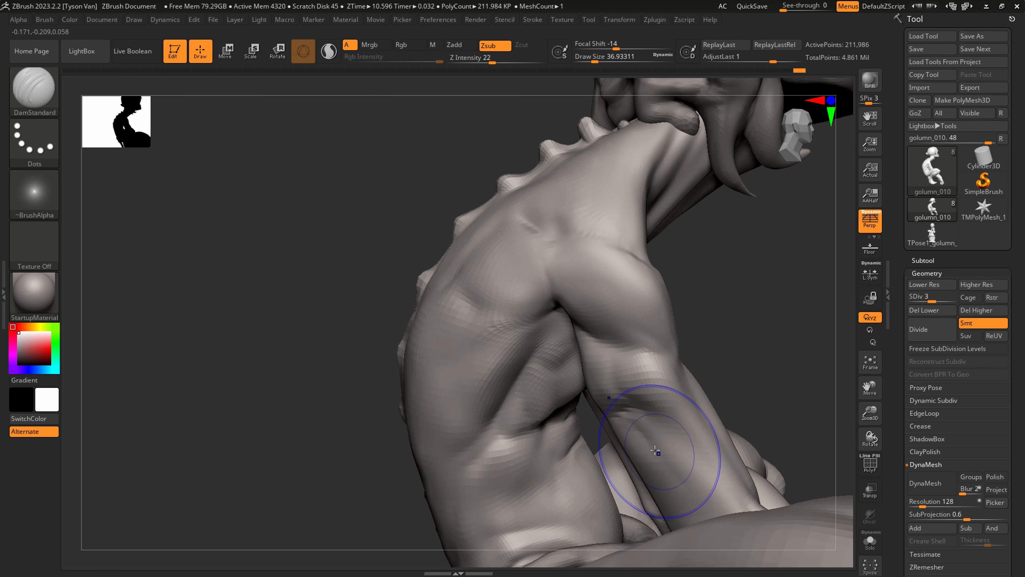
mouse_move(656, 452)
shift+mouse_down()
mouse_move(665, 474)
mouse_move(664, 462)
shift+mouse_up()
mouse_move(659, 451)
right_down()
mouse_move(682, 423)
mouse_move(694, 426)
right_up()
Refine the upper arm's contour with the SnakeHook brush at a draw size of about 18 and smooth its surface.
key(b)
key(s)
key(h)
key(s)
drag(711, 442, 697, 442)
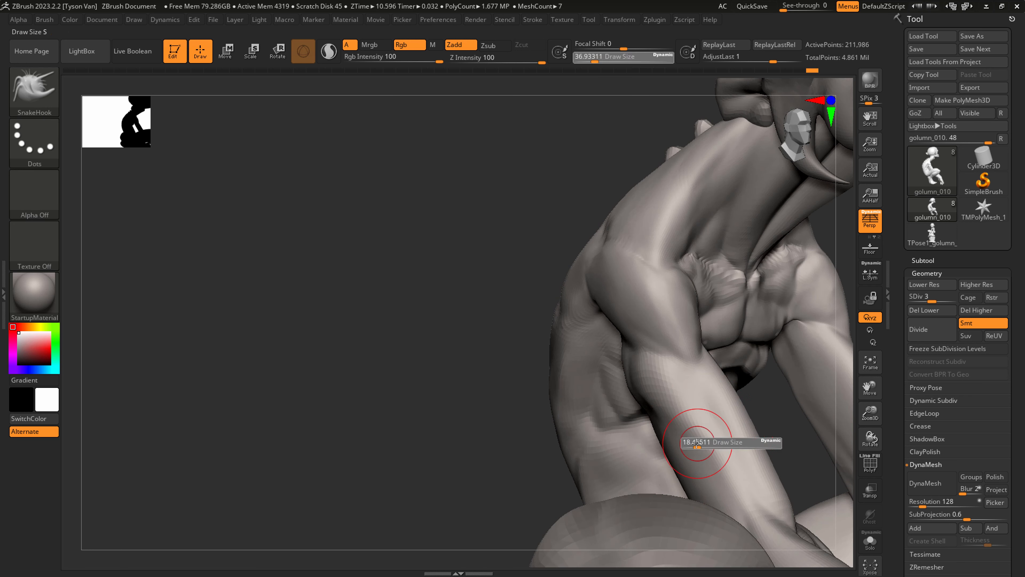
key(shift)
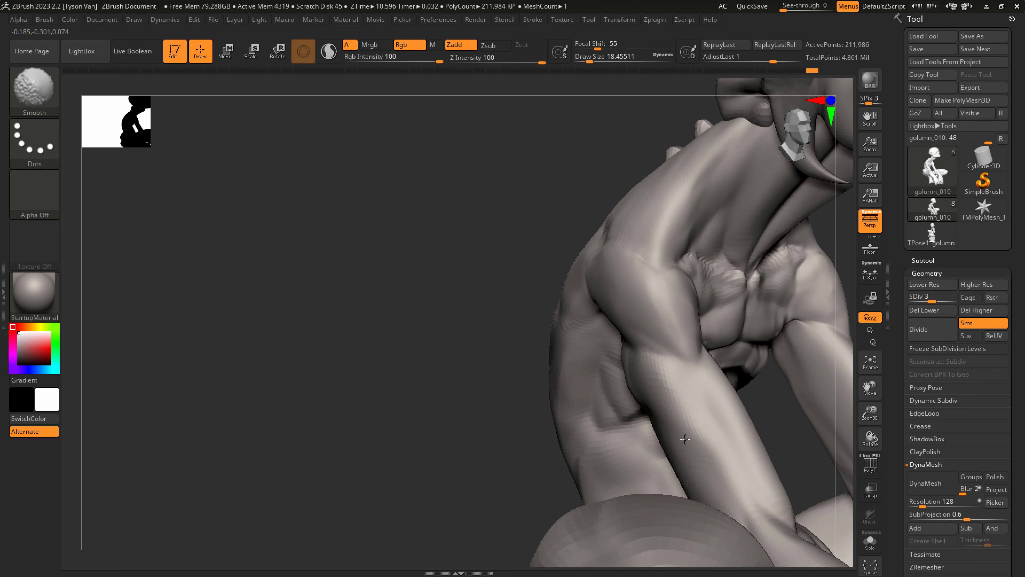
Rework the creases where the chest meets the shoulder and smooth them at a draw size of about 13.
drag(719, 274, 737, 262)
mouse_move(685, 439)
ctrl+right_down()
mouse_move(637, 419)
mouse_move(585, 421)
ctrl+right_up()
mouse_move(646, 410)
alt+right_down()
mouse_move(416, 379)
mouse_move(542, 420)
mouse_move(519, 357)
alt+right_up()
key(shift)
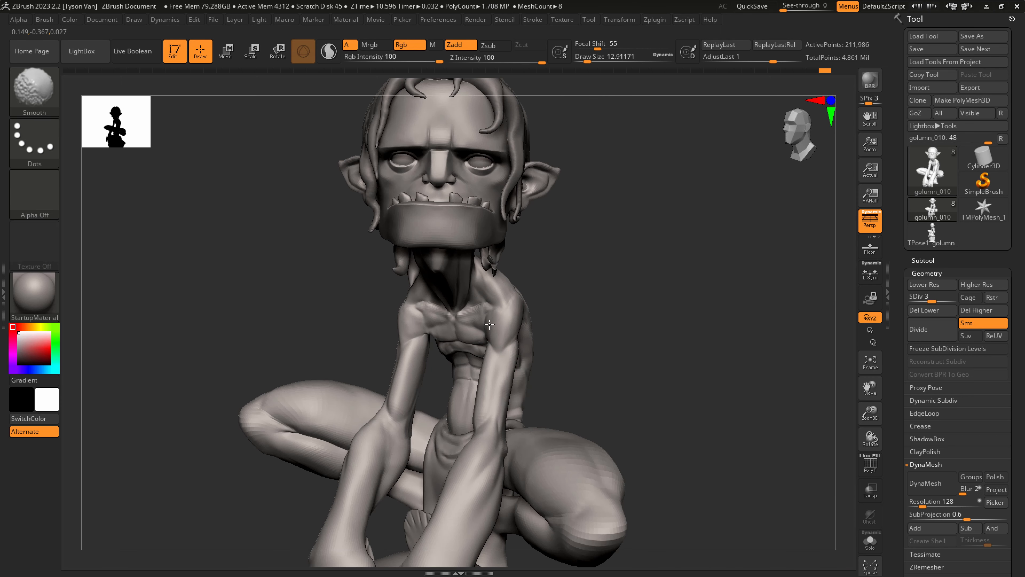
Adjust the shoulder and arm silhouette with the SnakeHook brush, enlarging its draw size to about 51.
right_drag(501, 336, 494, 326)
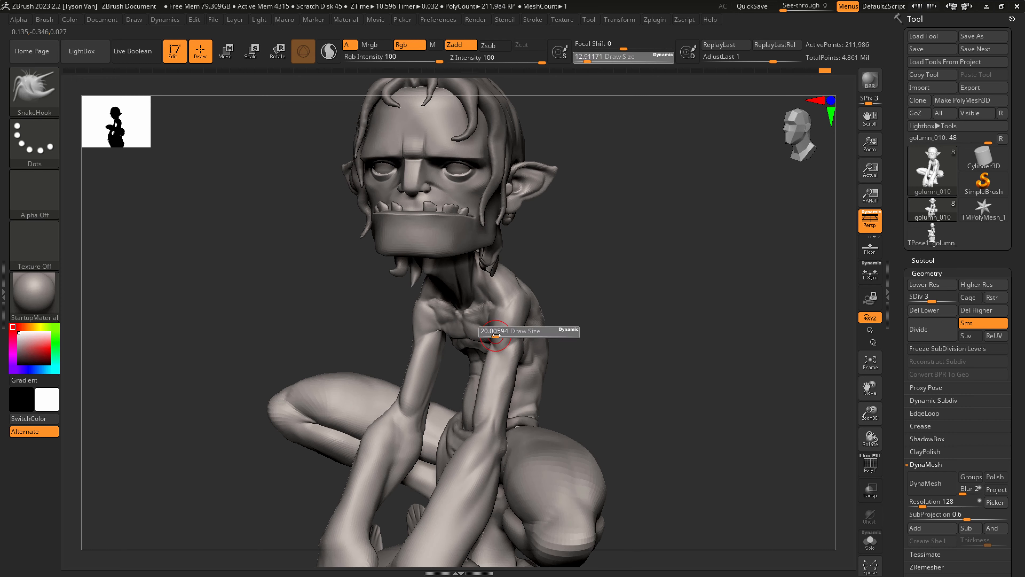
drag(493, 325, 505, 326)
right_drag(528, 335, 525, 299)
key(s)
mouse_move(525, 298)
mouse_down()
mouse_move(549, 300)
mouse_move(533, 261)
mouse_up()
key([)
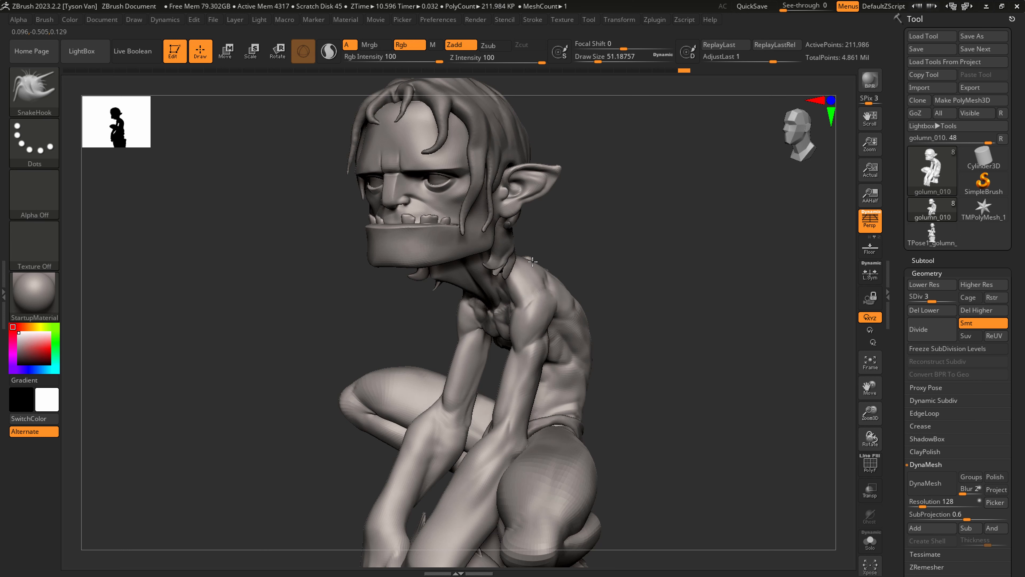
Define the top of the shoulder beside the neck with the DamStandard brush and smooth it at a draw size of about 31.
mouse_move(551, 272)
ctrl+right_down()
mouse_move(523, 270)
mouse_move(596, 304)
mouse_move(548, 272)
mouse_move(606, 378)
mouse_move(526, 321)
mouse_move(523, 297)
ctrl+right_up()
key(b)
key(d)
key(s)
drag(551, 269, 549, 263)
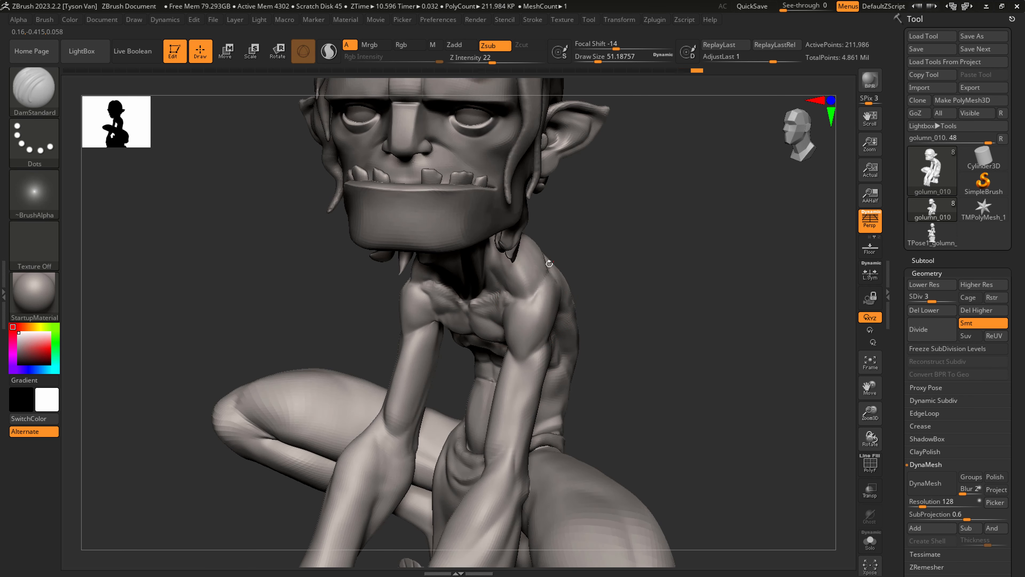
right_drag(546, 267, 518, 265)
key(s)
drag(535, 266, 529, 267)
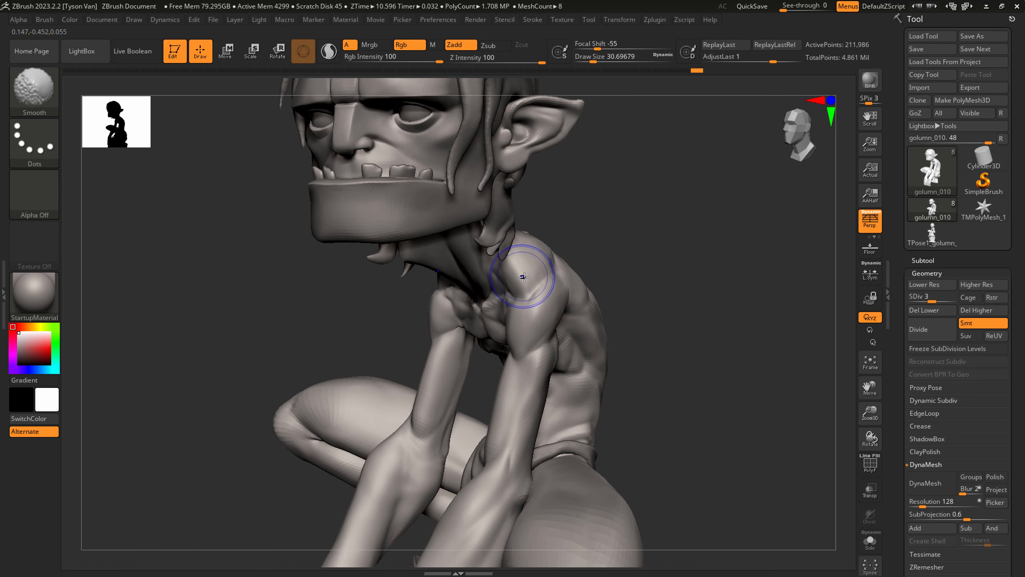
Reshape the bent knee's contour with the SnakeHook brush at a draw size of about 54.
ctrl+right_drag(567, 348, 501, 294)
ctrl+right_drag(540, 359, 553, 430)
key(b)
key(s)
key(h)
key(s)
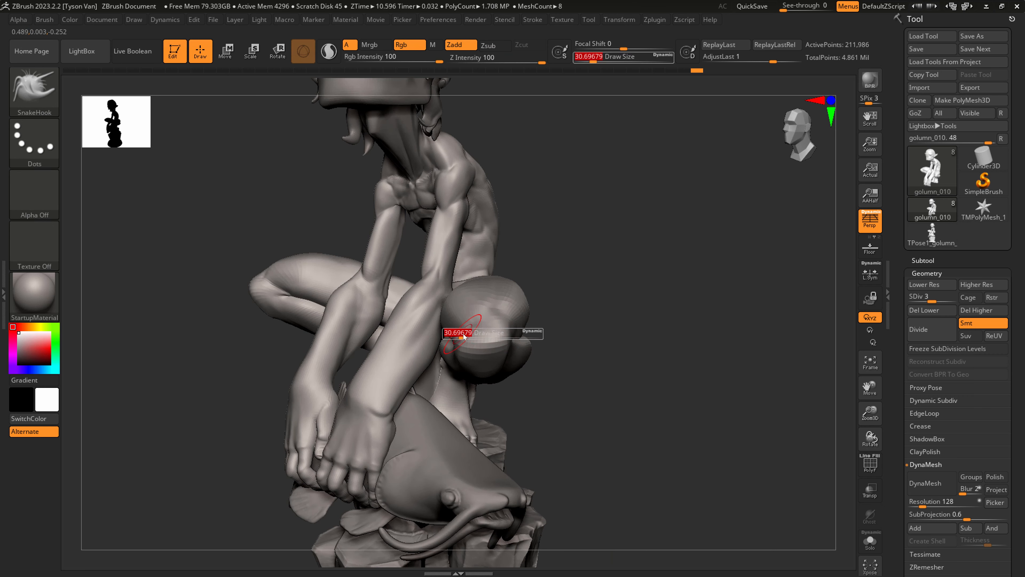
drag(458, 331, 465, 330)
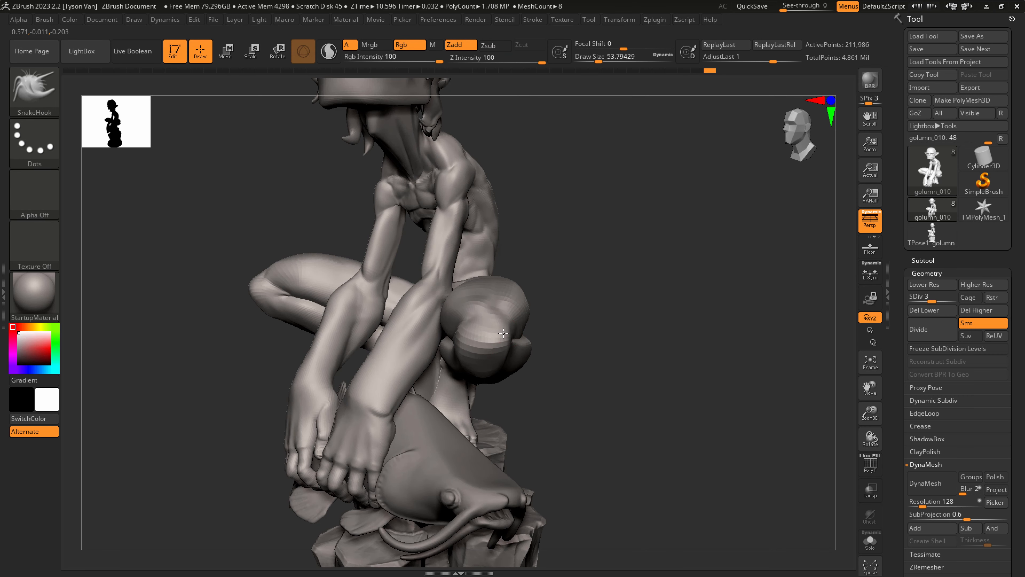
Raise the body to subdivision level 4 and build up the knee form with the ClayBuildup brush.
mouse_move(495, 336)
right_down()
mouse_move(477, 335)
mouse_move(498, 337)
mouse_move(473, 310)
mouse_move(487, 298)
right_up()
key(d)
key(b)
key(c)
key(b)
Carve the contour around the kneecap with the DamStandard brush and smooth the knee at a draw size of about 31.
key(b)
key(d)
key(s)
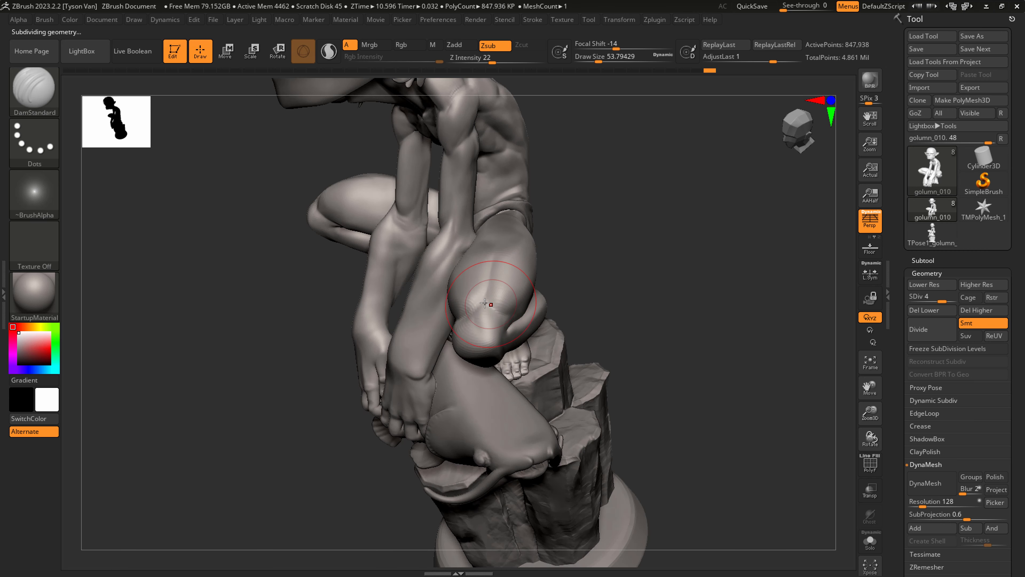
right_drag(491, 335, 480, 326)
key(s)
drag(485, 326, 480, 327)
shift+drag(482, 330, 488, 334)
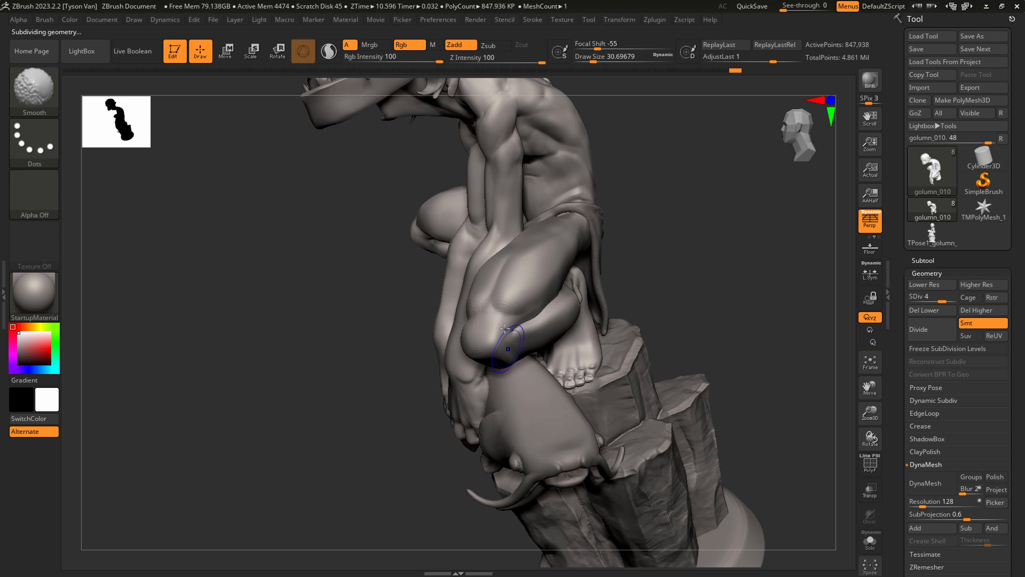
mouse_move(504, 328)
right_down()
mouse_move(366, 343)
mouse_move(393, 357)
right_up()
key(shift)
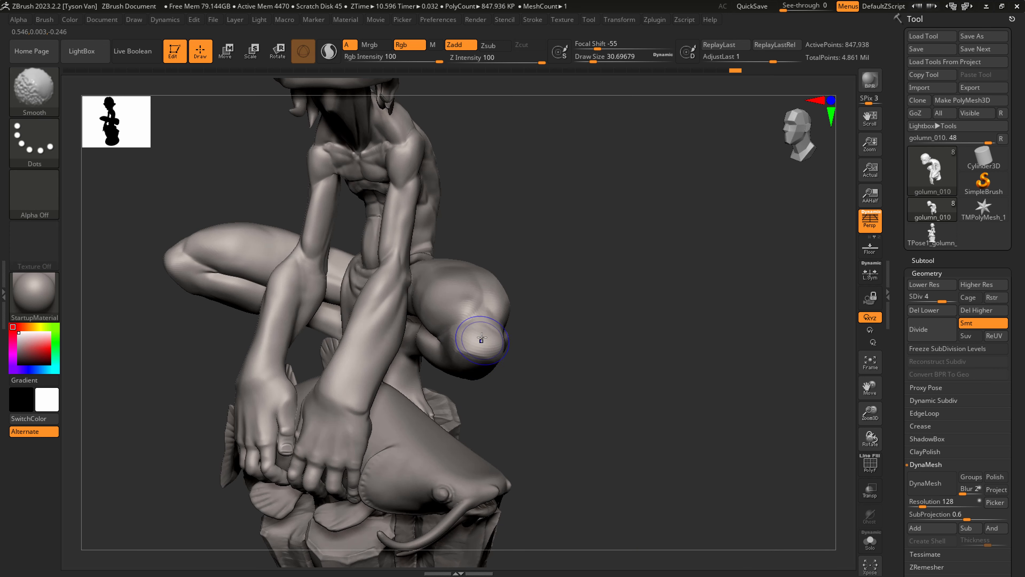
Save the tool under its current file name and dismiss the file message.
mouse_move(506, 345)
ctrl+right_down()
mouse_move(470, 331)
mouse_move(515, 350)
mouse_move(533, 400)
mouse_move(490, 407)
mouse_move(547, 432)
mouse_move(540, 421)
ctrl+right_up()
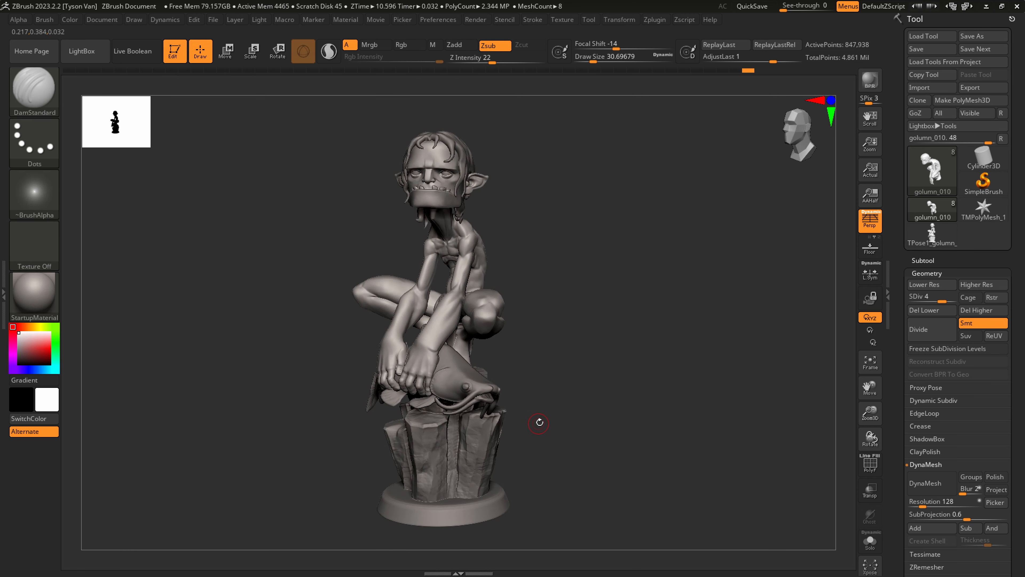
click(925, 50)
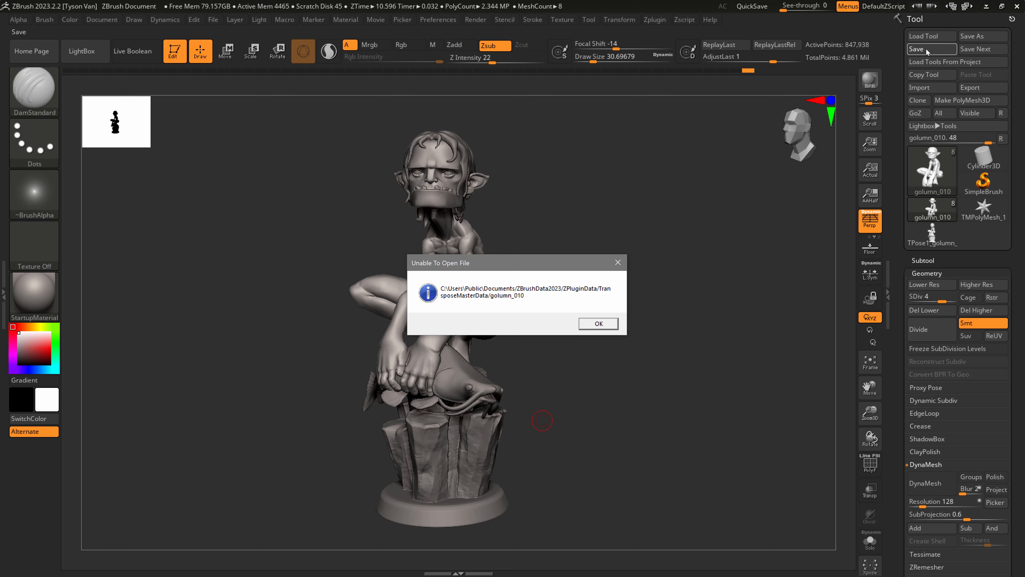
click(607, 324)
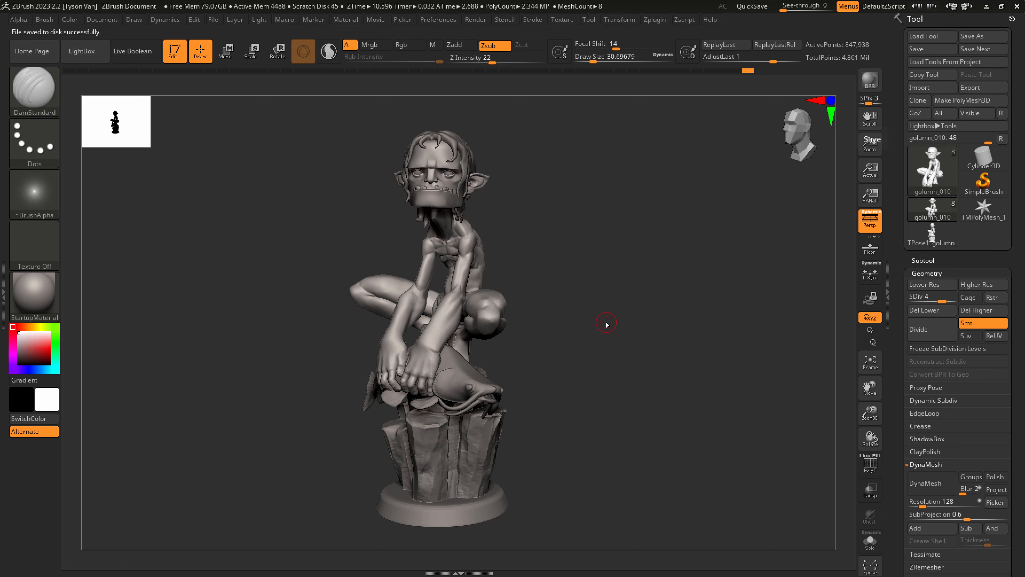
Save the tool as golumn_011.ztl in the project's Golumn 1_z folder.
click(977, 37)
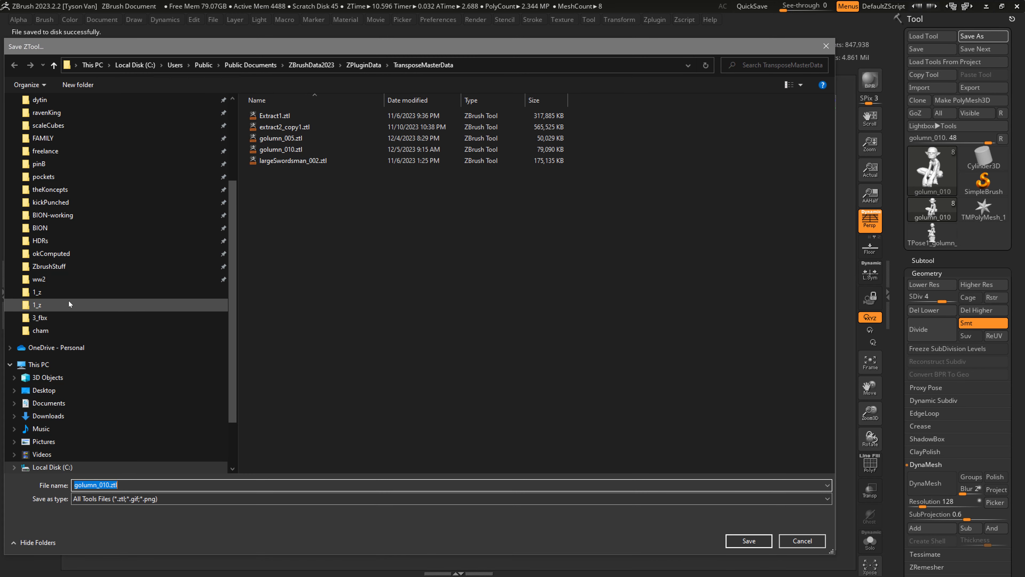
click(37, 305)
click(288, 218)
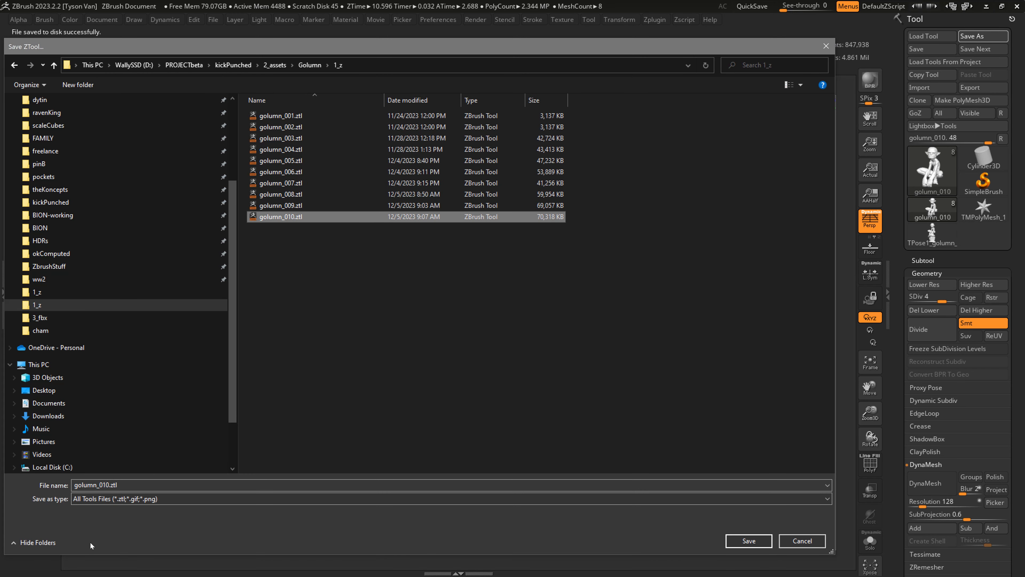
click(109, 485)
click(109, 485)
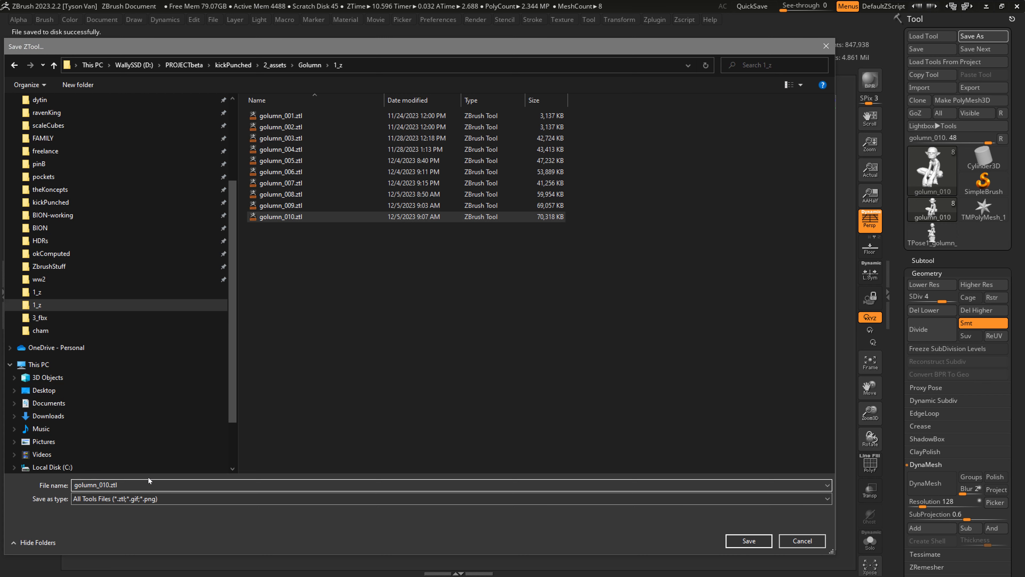
key(BackSpace)
text(1)
key(Return)
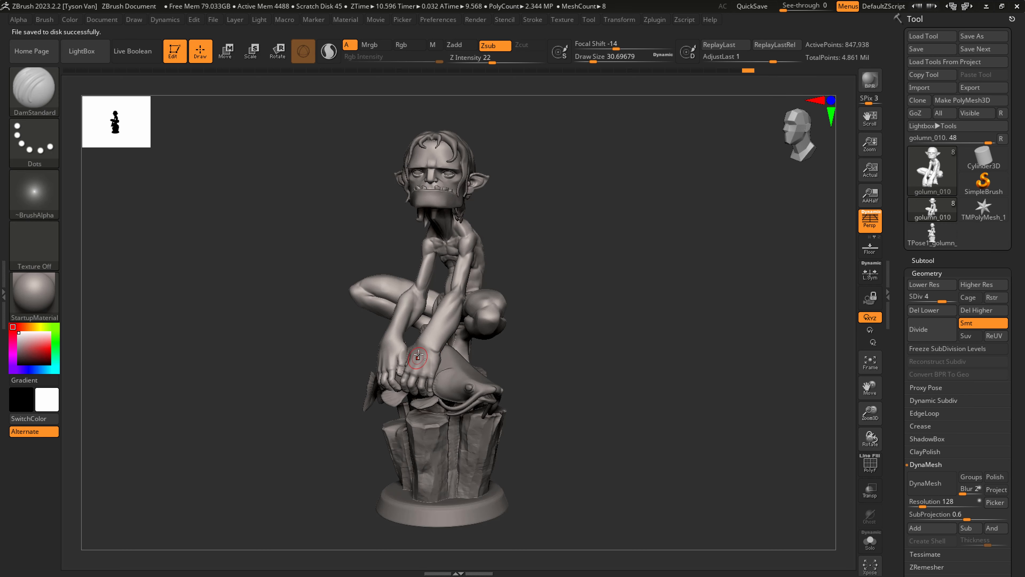
Activate the catfish subtool and adjust its head shape with the SnakeHook brush at a draw size of about 94.
mouse_move(428, 337)
alt+right_down()
mouse_move(424, 376)
mouse_move(434, 364)
mouse_move(440, 371)
mouse_move(407, 403)
mouse_move(428, 417)
alt+right_up()
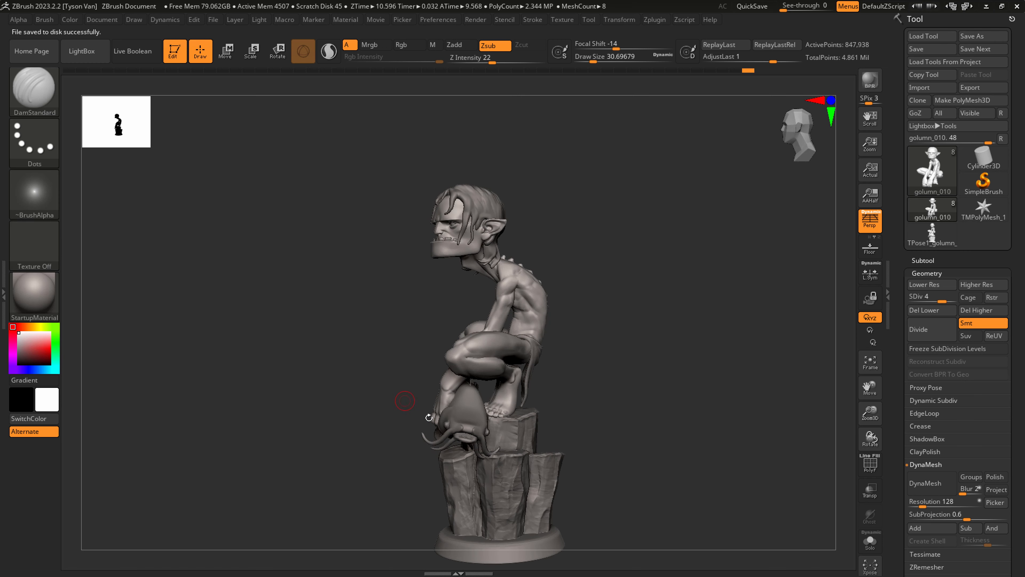
alt+click(480, 456)
ctrl+right_drag(479, 453, 515, 545)
key(b)
key(s)
key(h)
key(s)
mouse_move(486, 477)
mouse_down()
mouse_move(528, 444)
mouse_move(522, 456)
mouse_up()
right_drag(476, 436, 520, 422)
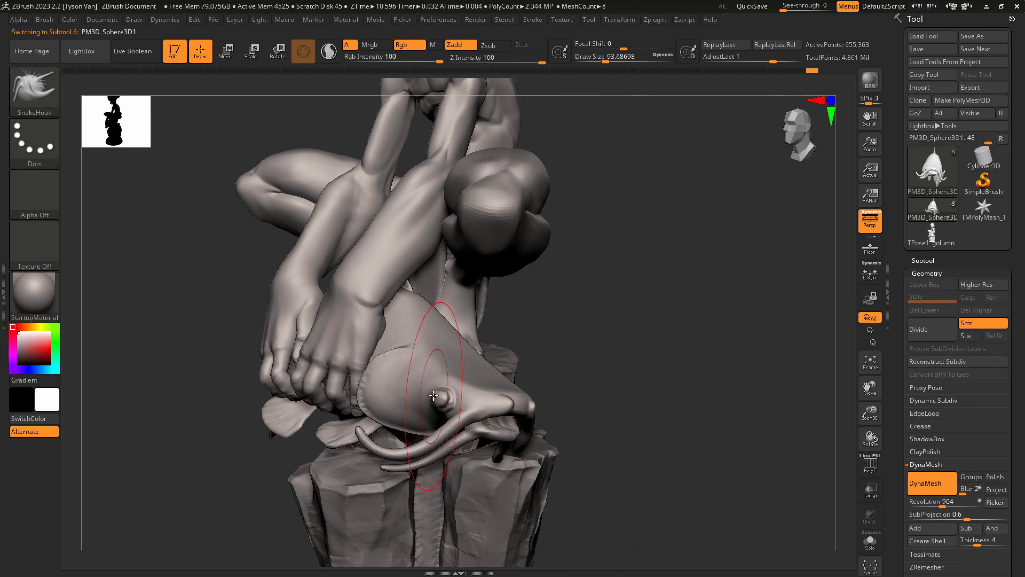
Puff up the catfish's eyes with the Inflat brush at a draw size of about 35.
mouse_move(403, 415)
right_down()
mouse_move(460, 414)
mouse_move(366, 378)
right_up()
key(b)
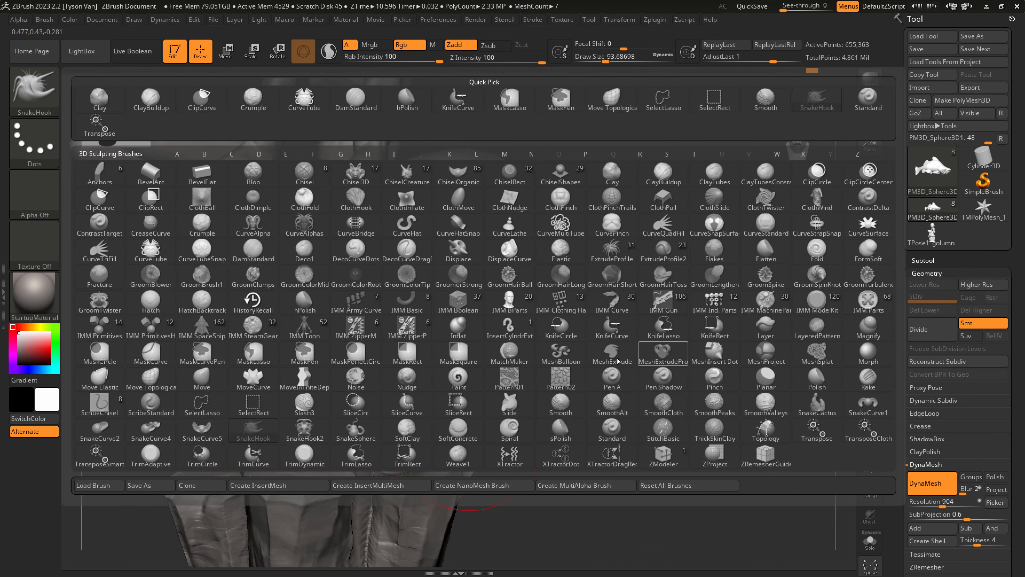
click(458, 328)
key(s)
drag(443, 395, 439, 395)
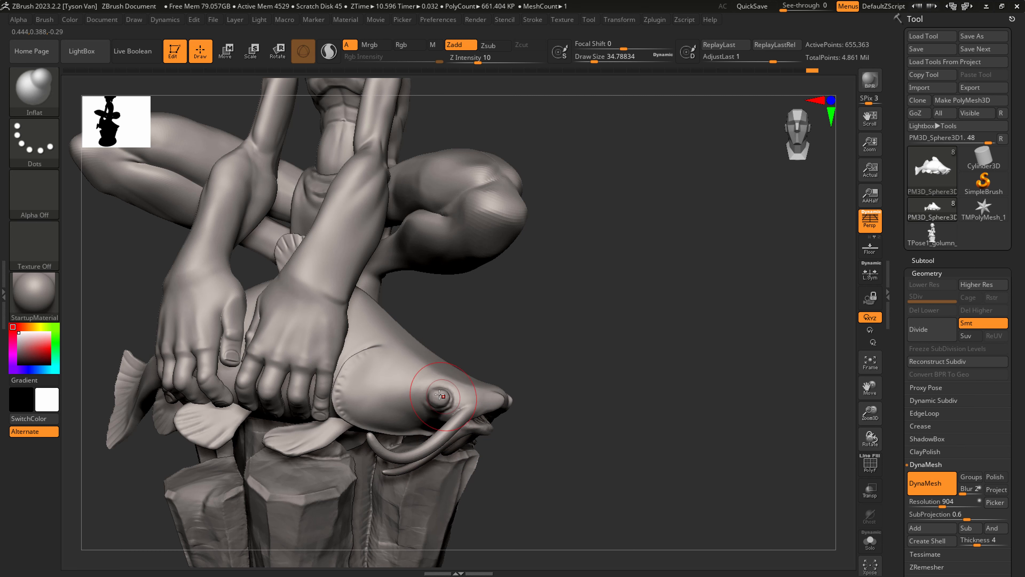
right_drag(476, 393, 597, 423)
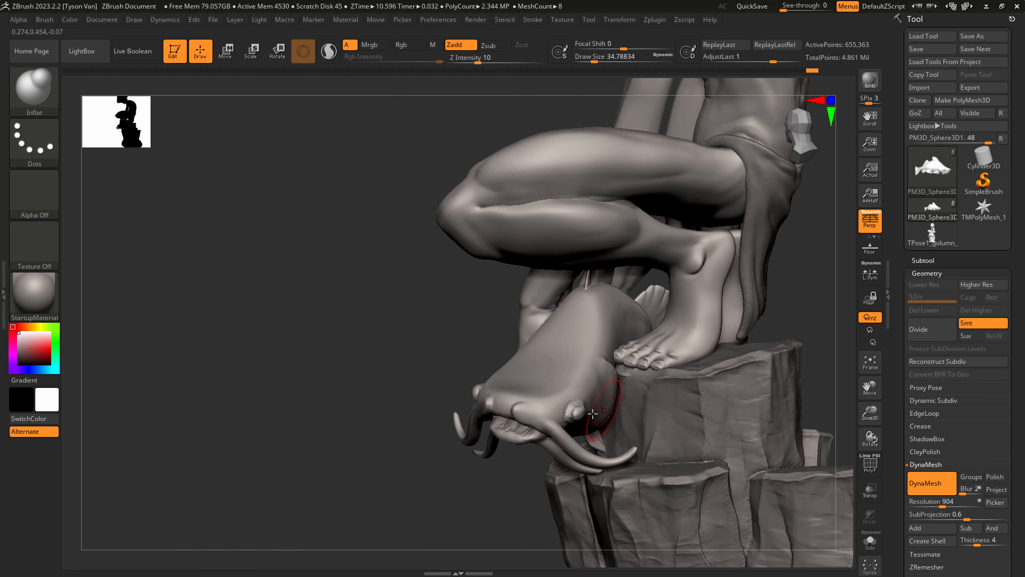
right_drag(504, 416, 420, 400)
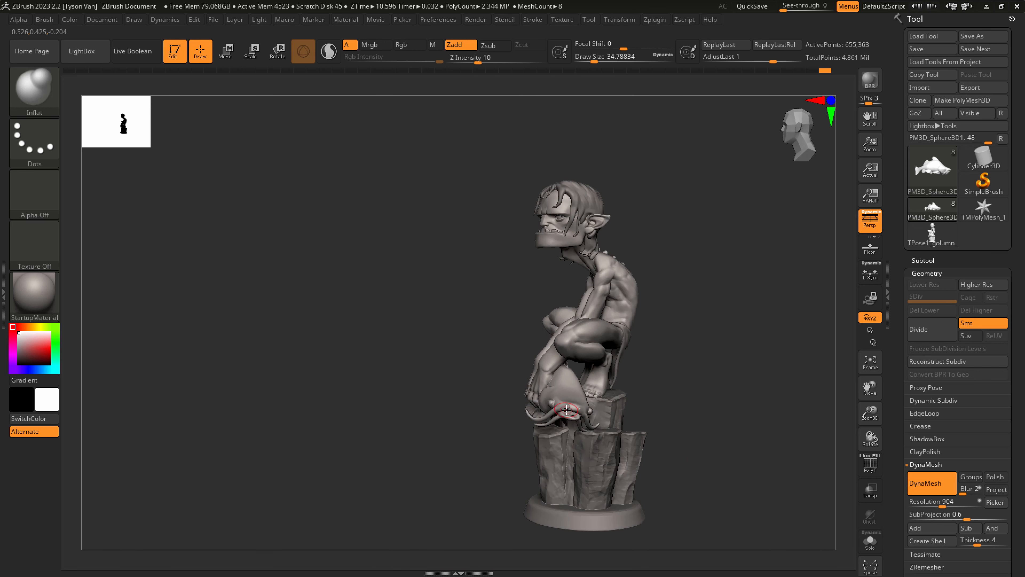
Isolate the catfish and carve rays into its middle lower fin with the DamStandard brush at a draw size of about 10.5.
mouse_move(567, 406)
alt+right_down()
mouse_move(520, 399)
mouse_move(575, 488)
mouse_move(581, 529)
alt+right_up()
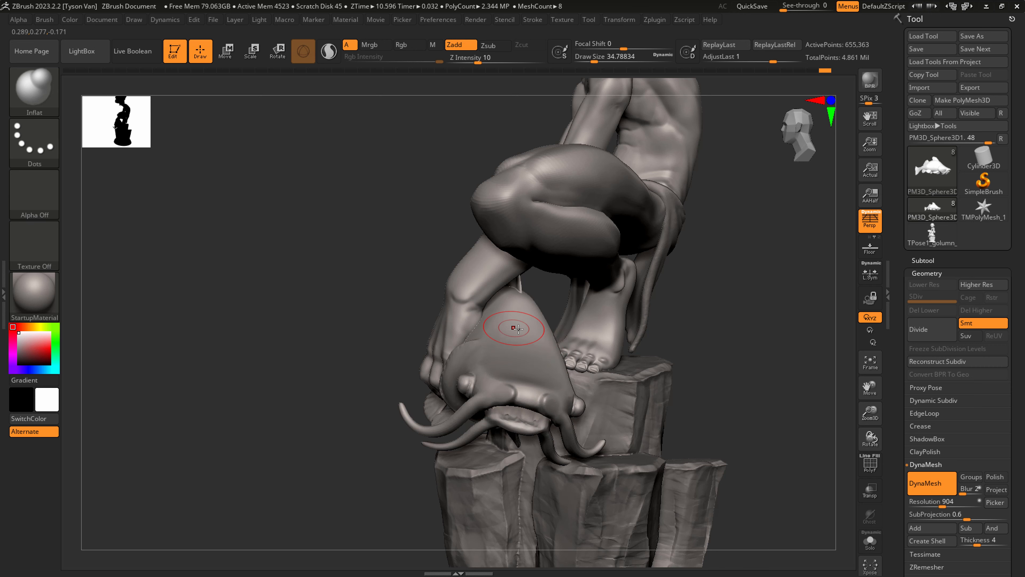
mouse_move(515, 321)
right_down()
mouse_move(534, 341)
mouse_move(553, 339)
mouse_move(516, 299)
right_up()
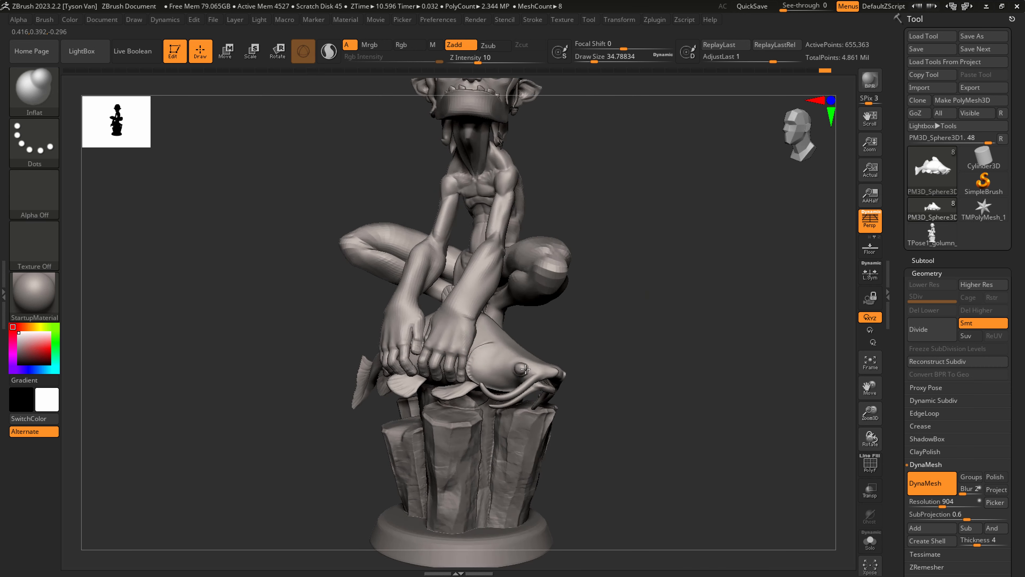
shift+right_drag(468, 381, 515, 387)
mouse_move(482, 435)
alt+right_down()
mouse_move(488, 428)
mouse_move(495, 456)
alt+right_up()
key(b)
key(d)
key(s)
right_drag(482, 399, 474, 430)
key(s)
drag(472, 440, 462, 440)
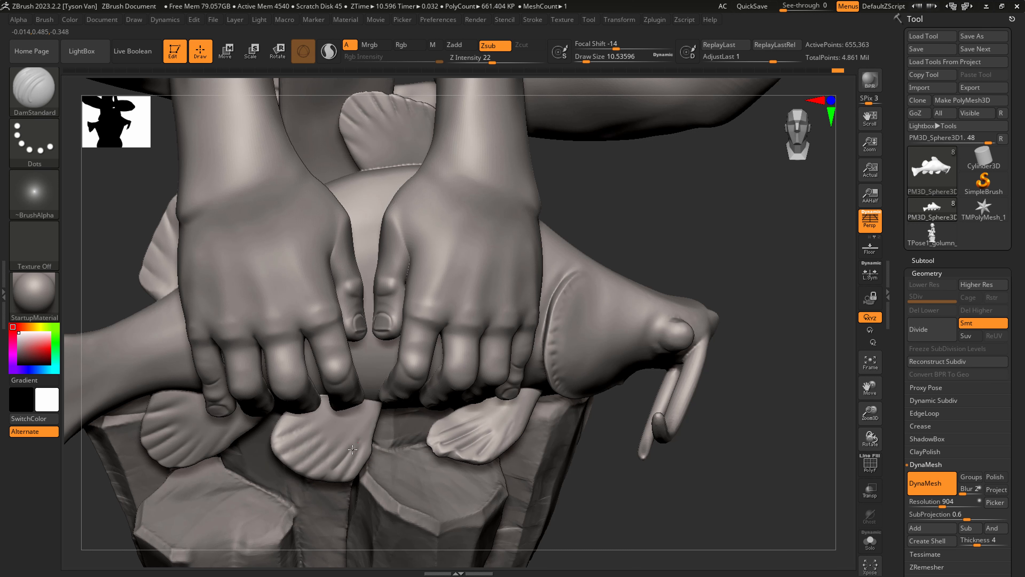
click(870, 542)
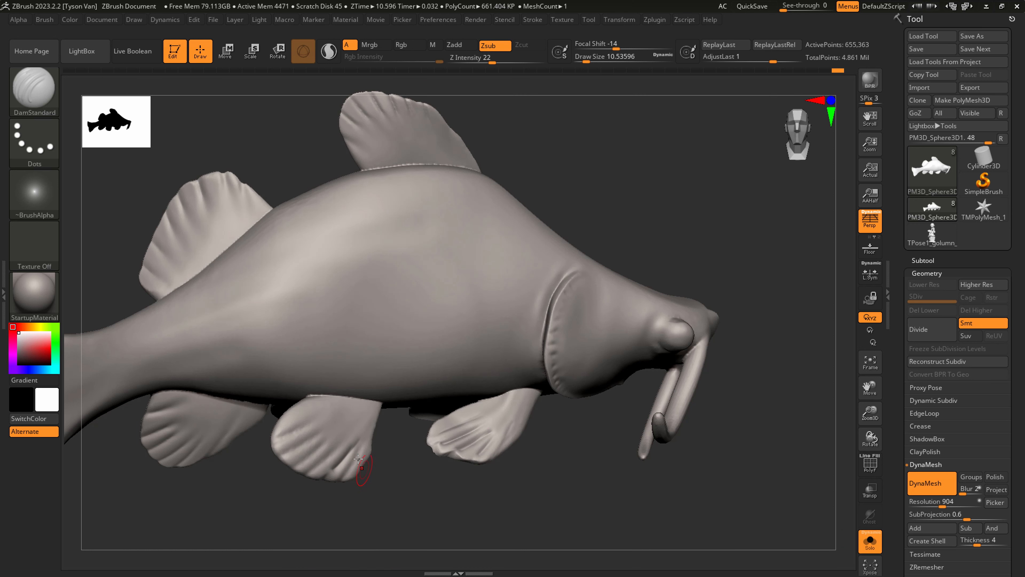
drag(359, 440, 318, 484)
mouse_move(347, 439)
mouse_down()
mouse_move(303, 476)
mouse_move(271, 456)
mouse_up()
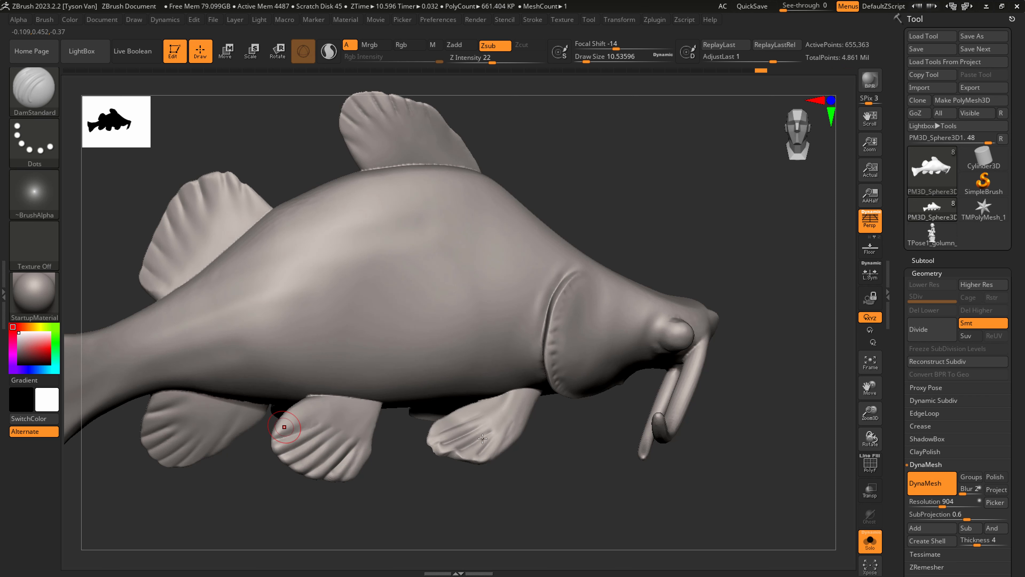
Deepen the ray grooves on the catfish's front lower fin with the DamStandard brush.
mouse_move(465, 491)
mouse_down()
mouse_move(480, 488)
mouse_move(504, 425)
mouse_move(471, 460)
mouse_up()
mouse_move(516, 422)
mouse_down()
mouse_move(469, 460)
mouse_move(420, 440)
mouse_up()
mouse_move(488, 413)
mouse_down()
mouse_move(426, 435)
mouse_move(469, 460)
mouse_move(383, 459)
mouse_up()
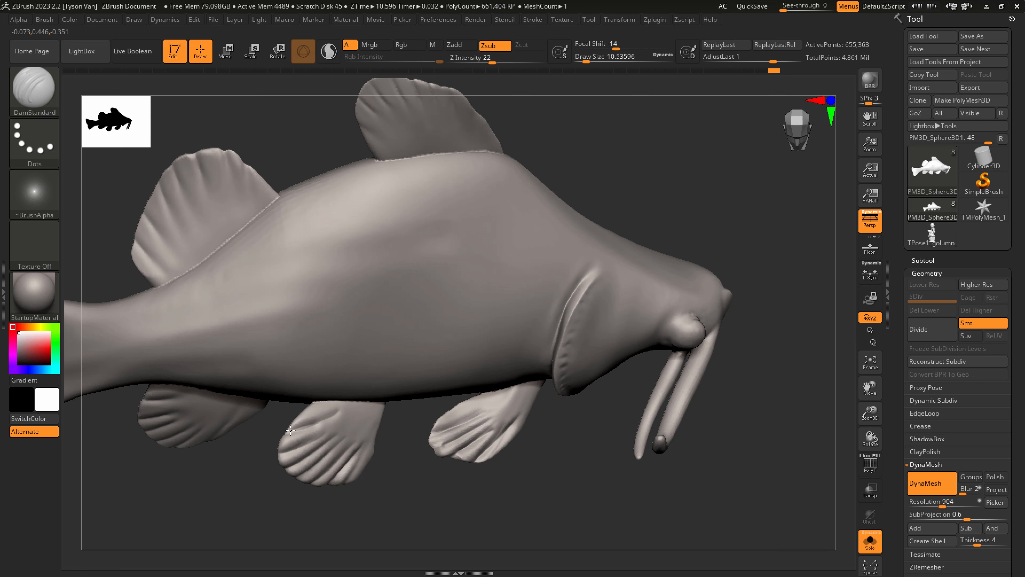
Carve rays into the catfish's rear lower fin and smooth them at a draw size of about 23.
drag(290, 429, 422, 426)
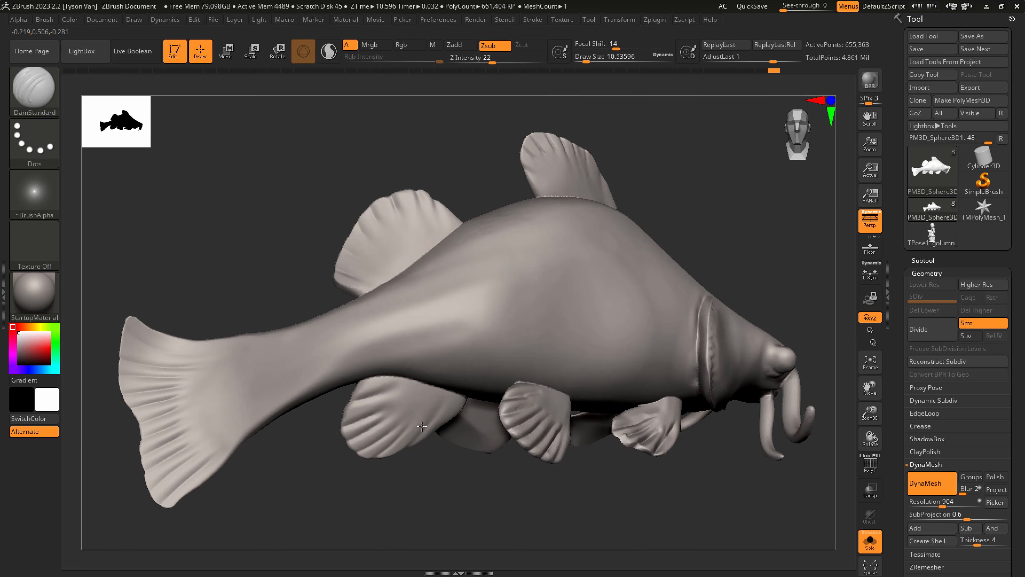
right_drag(422, 426, 403, 426)
drag(395, 423, 351, 449)
right_drag(361, 436, 405, 423)
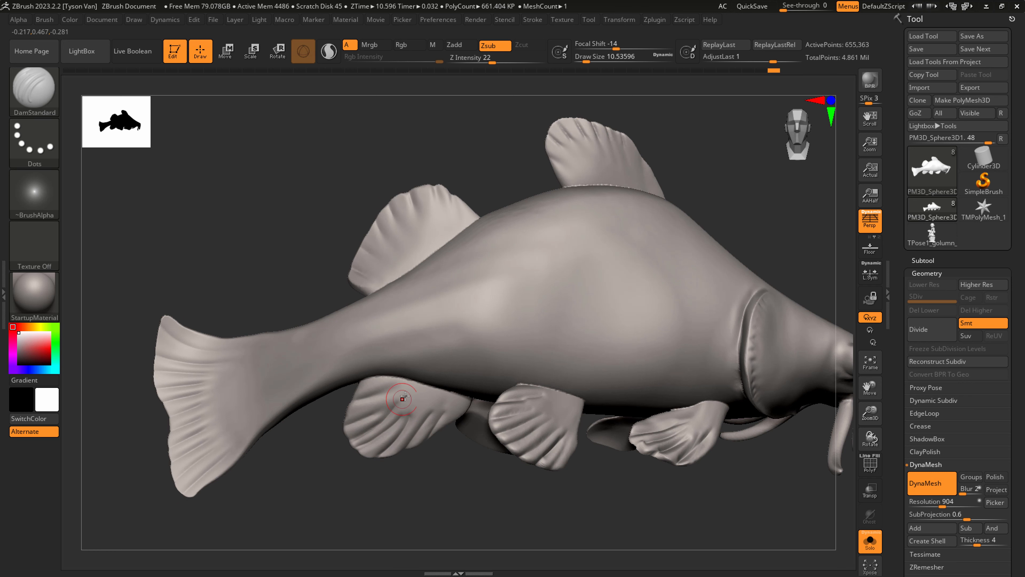
key(s)
drag(411, 405, 413, 405)
shift+drag(408, 407, 420, 415)
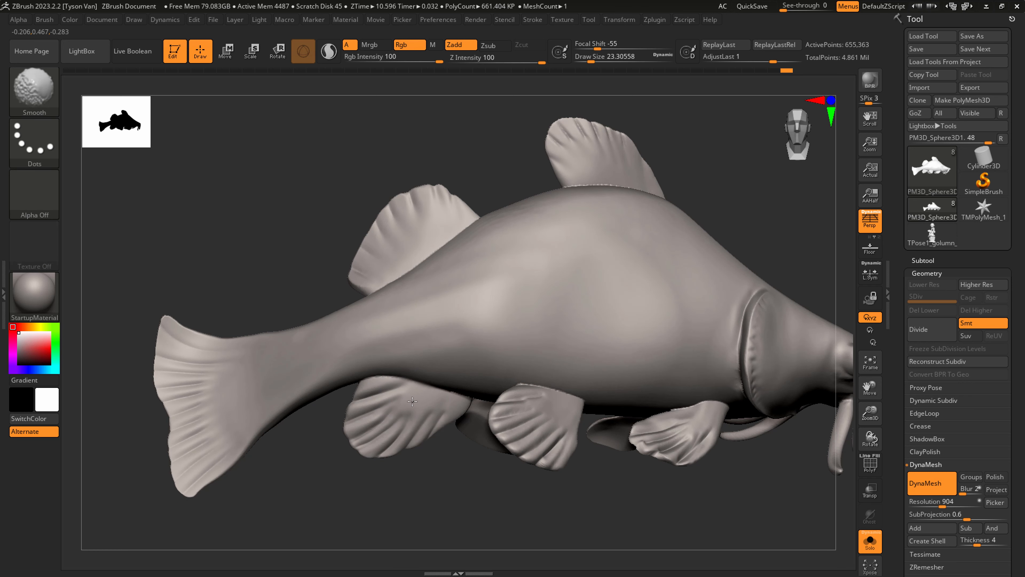
Deepen the ray grooves across the catfish's tail fin with DamStandard at a draw size of about 8.4.
key(s)
drag(199, 481, 193, 481)
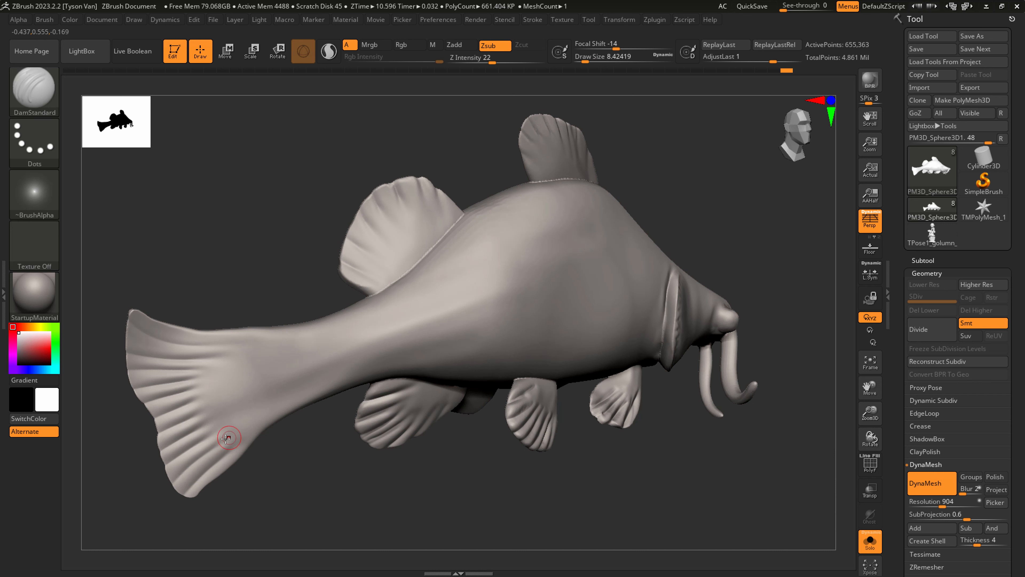
drag(218, 420, 161, 451)
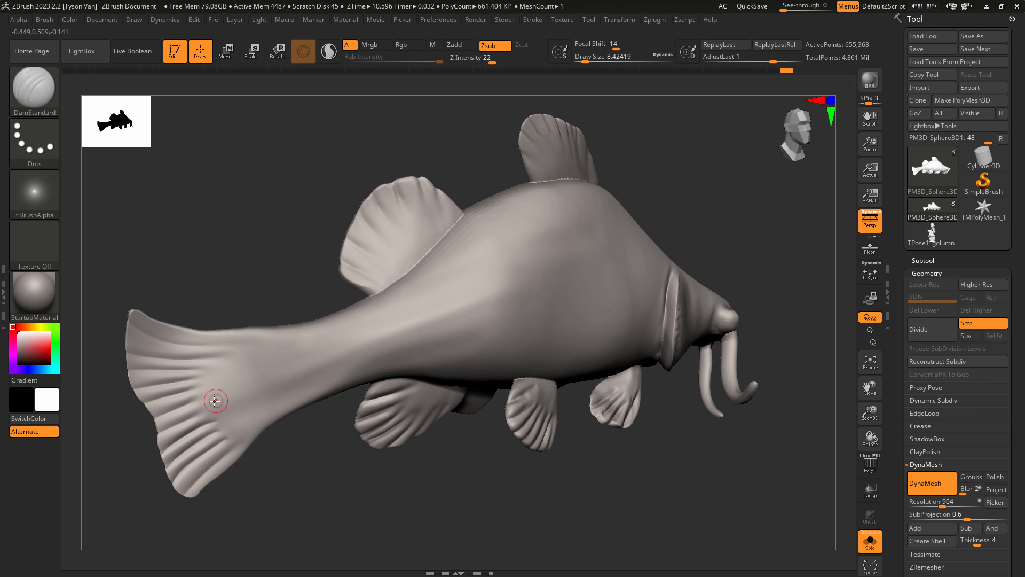
mouse_move(215, 401)
mouse_down()
mouse_move(158, 434)
mouse_move(150, 418)
mouse_up()
drag(193, 388, 146, 403)
Carve fine ridges along the edge of the catfish's gill cover with DamStandard at a draw size of about 5.
mouse_move(464, 408)
mouse_down()
mouse_move(550, 407)
mouse_move(537, 448)
mouse_move(475, 397)
mouse_move(498, 374)
mouse_move(499, 259)
mouse_move(516, 229)
mouse_up()
key(s)
drag(495, 215, 522, 216)
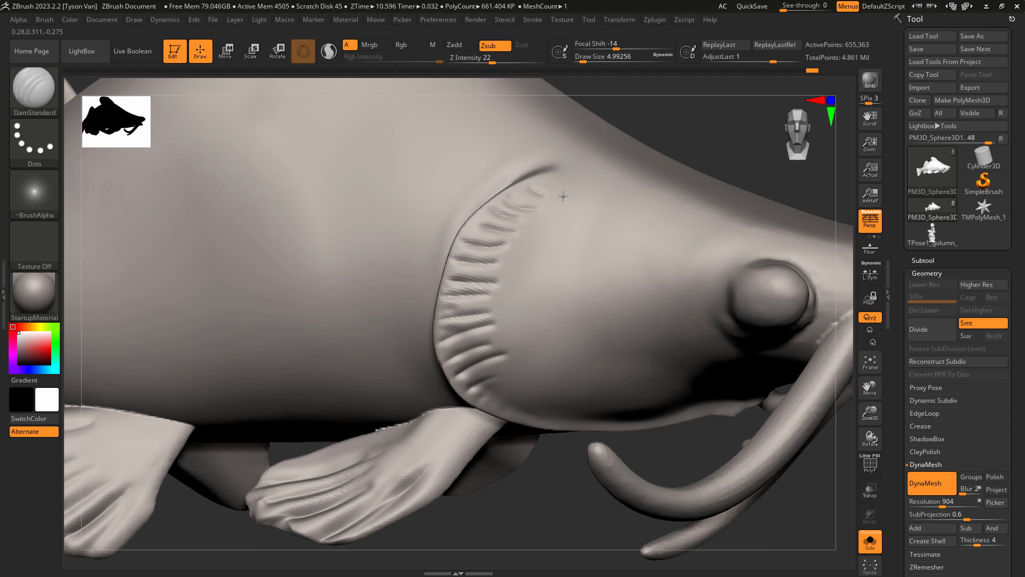
Smooth the inner ends of the catfish's gill-cover ridges with the Smooth brush at a draw size of about 11.7.
key(shift)
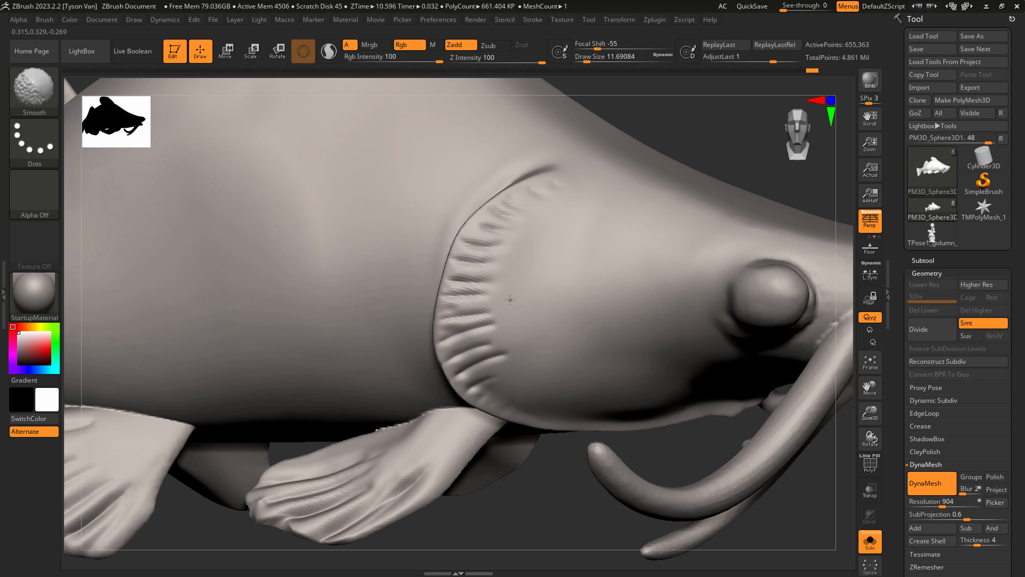
shift+drag(510, 299, 507, 315)
key(f)
mouse_move(565, 444)
mouse_down()
mouse_move(579, 440)
mouse_move(565, 428)
mouse_up()
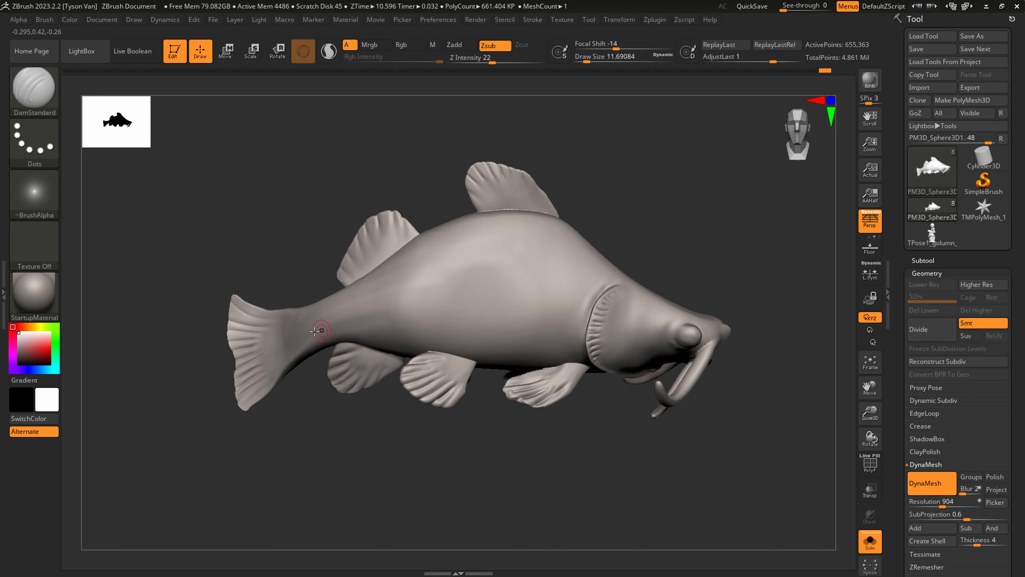
right_drag(315, 331, 278, 356)
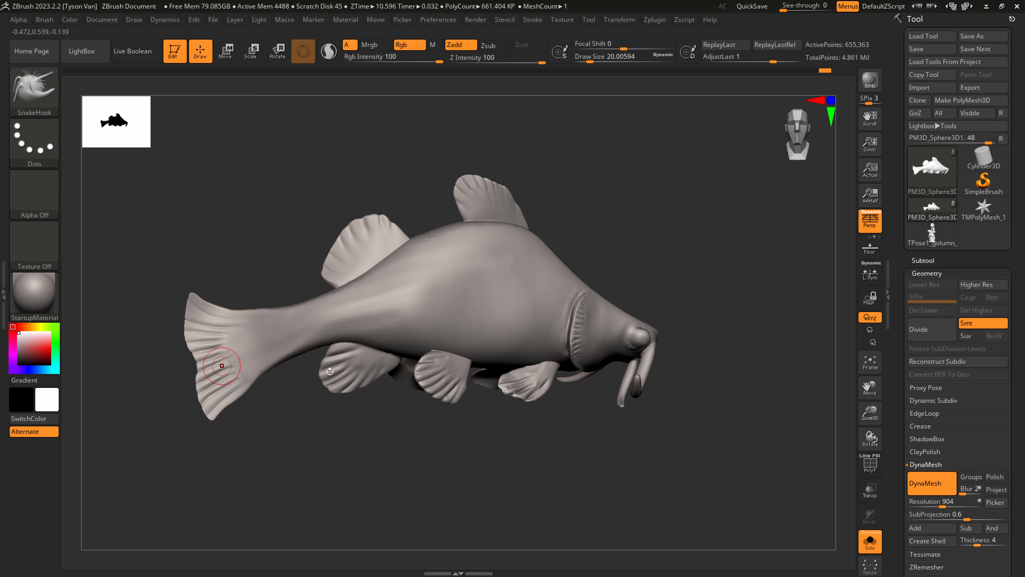
Bring back the full sculpt and notch the outer edge of the front lower fin with DamStandard at a draw size of about 5.75.
click(865, 546)
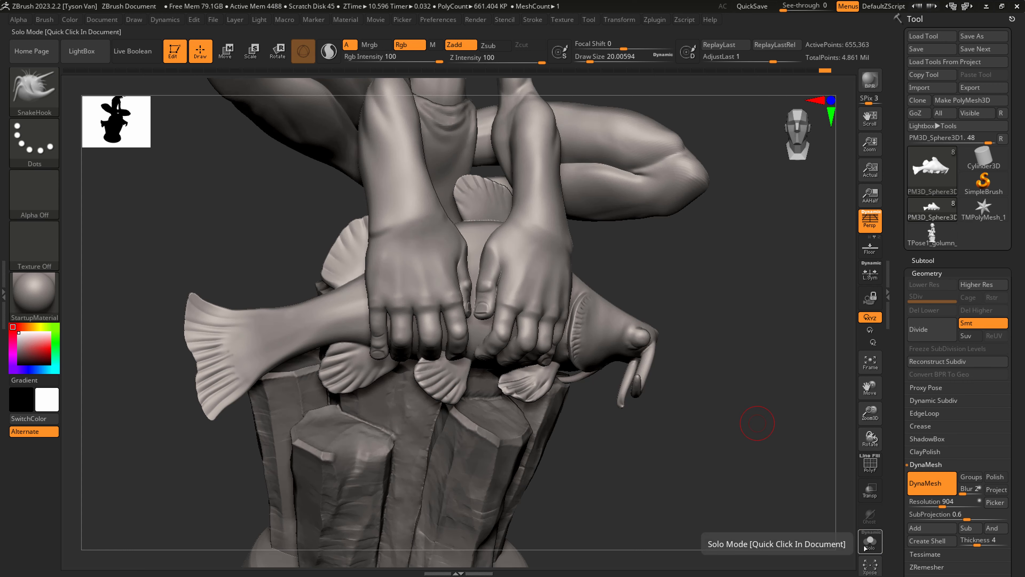
mouse_move(596, 421)
mouse_down()
mouse_move(583, 567)
mouse_move(474, 366)
mouse_up()
key(bracketleft)
key(bracketleft)
key(bracketleft)
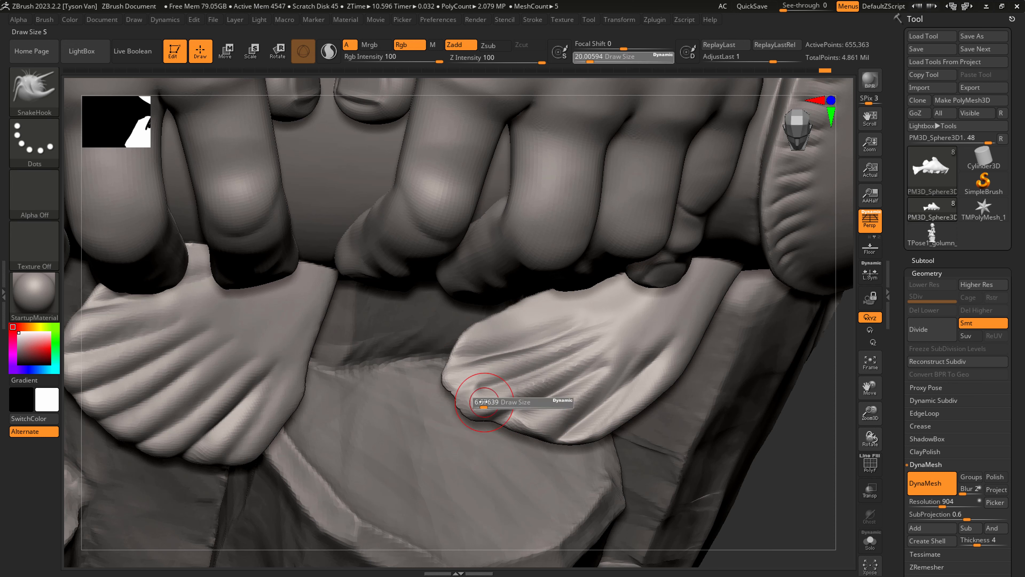
key(b)
key(d)
key(s)
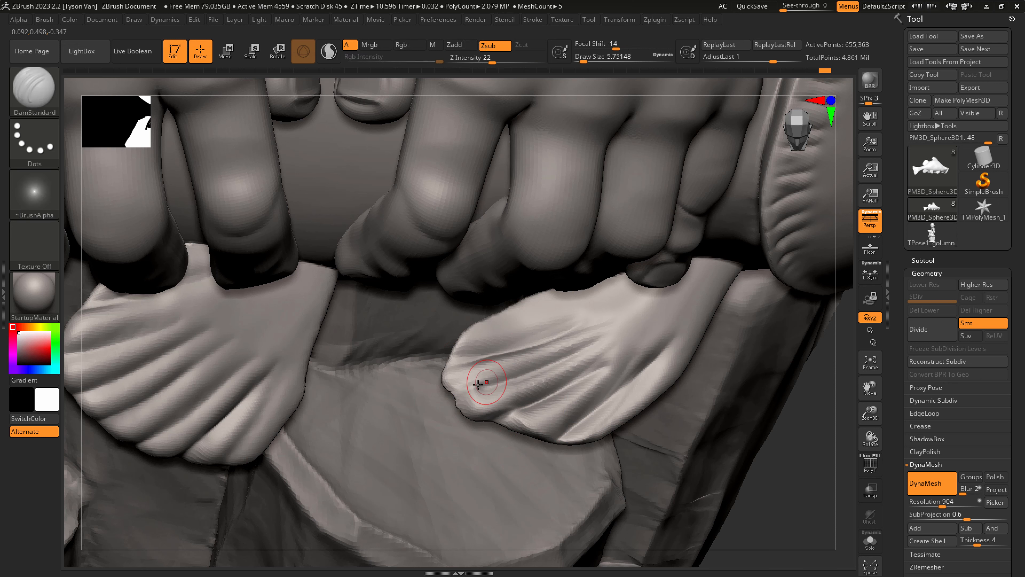
drag(463, 390, 502, 383)
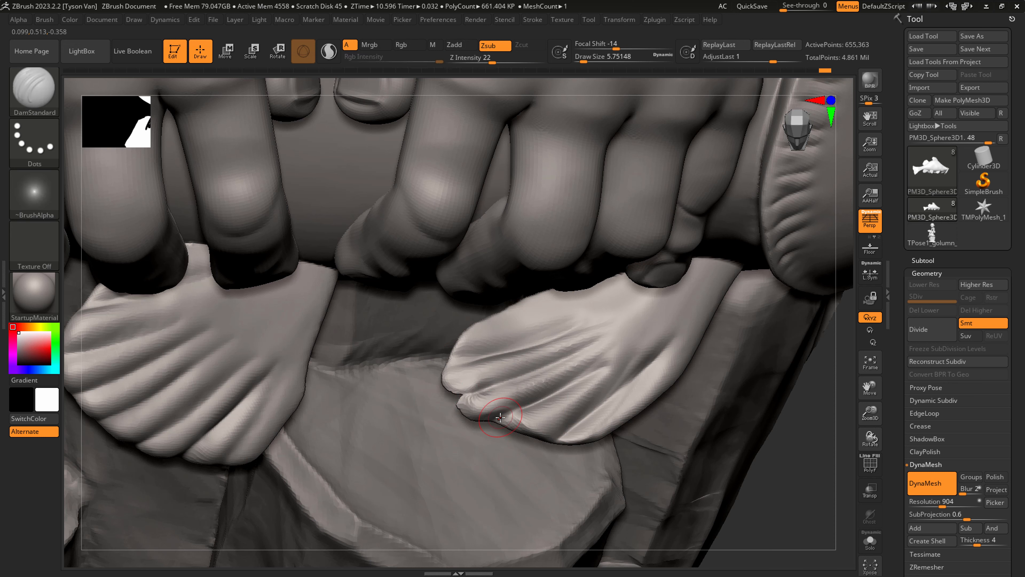
drag(508, 419, 601, 378)
drag(422, 352, 419, 350)
right_drag(418, 351, 697, 419)
Raise the catfish's DynaMesh resolution to 1496 and remesh it.
ctrl+drag(678, 488, 718, 467)
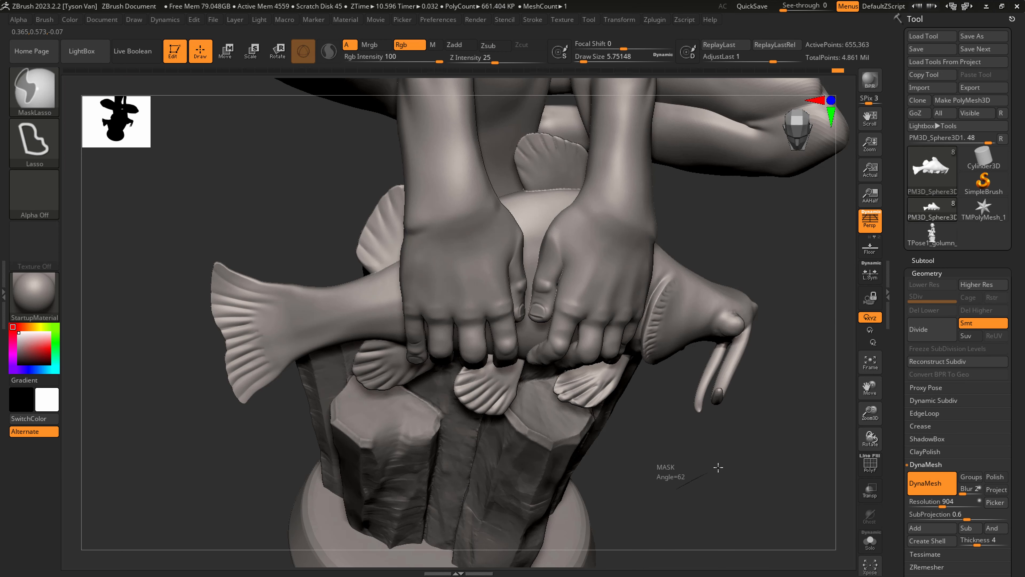
key(ctrl+z)
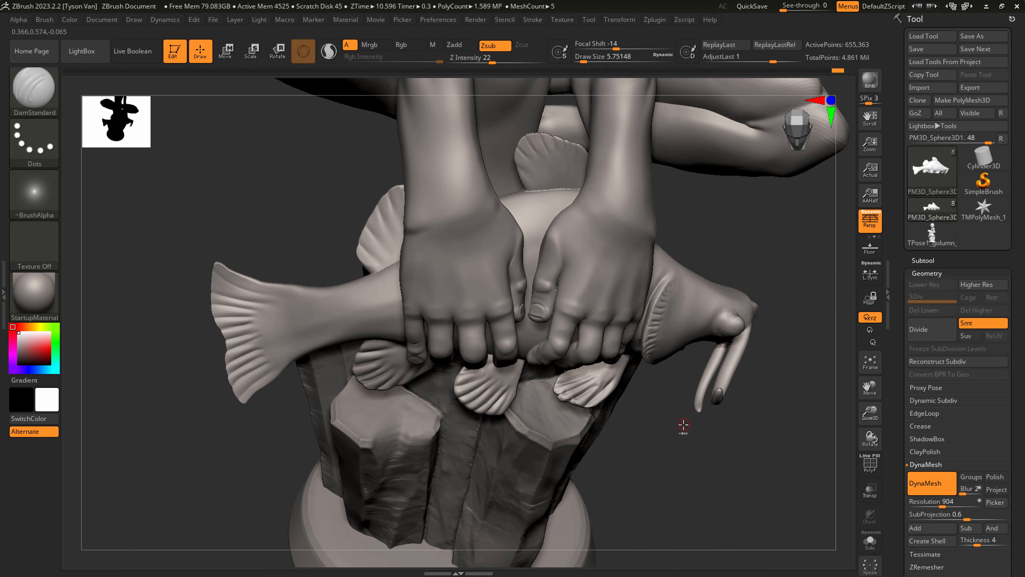
drag(942, 503, 948, 502)
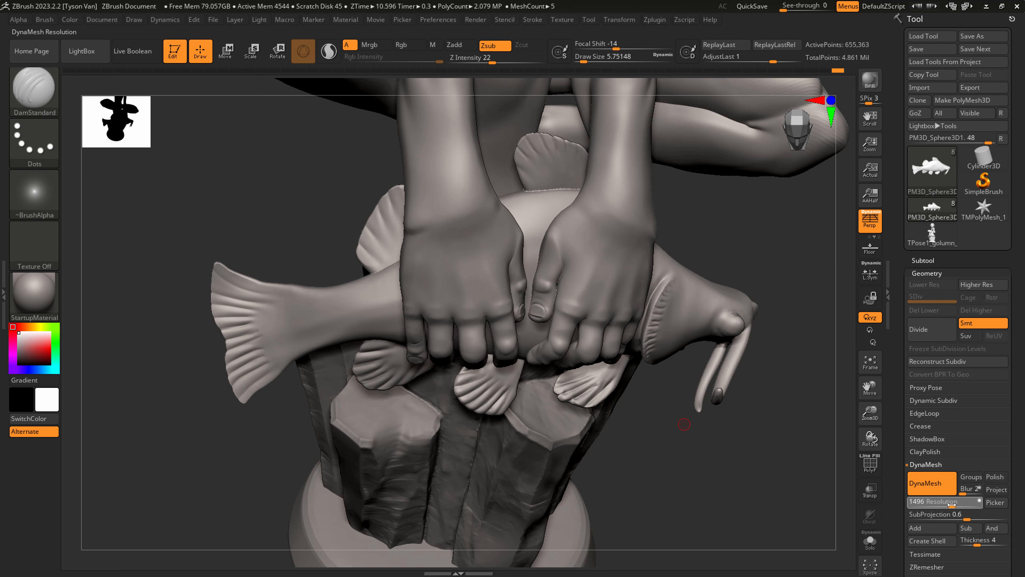
ctrl+drag(657, 493, 721, 467)
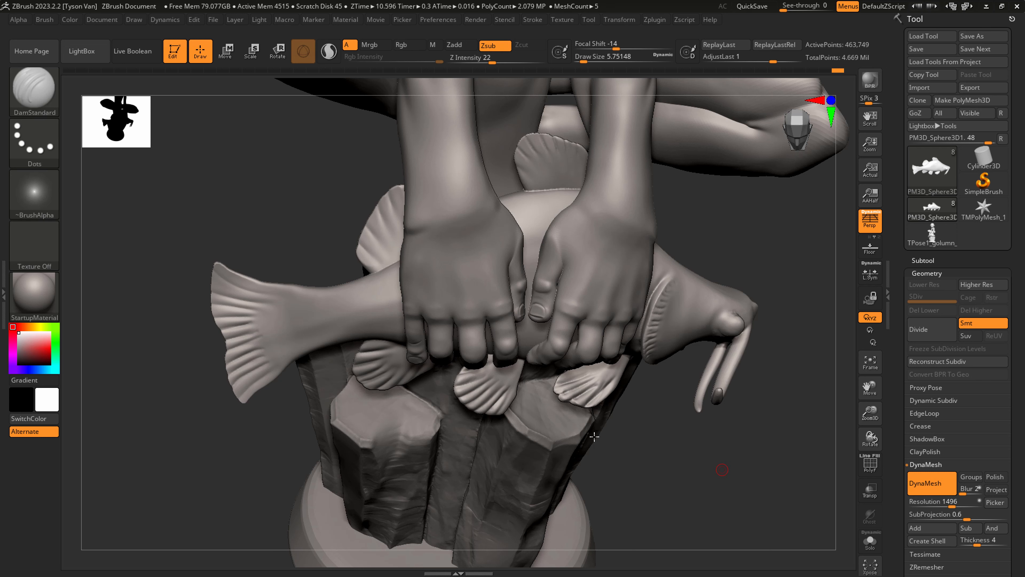
Recut the ray grooves of the front lower fin with DamStandard at draw sizes of about 4.3 to 6.6, undoing the last stroke.
scroll(573, 401, up, 4)
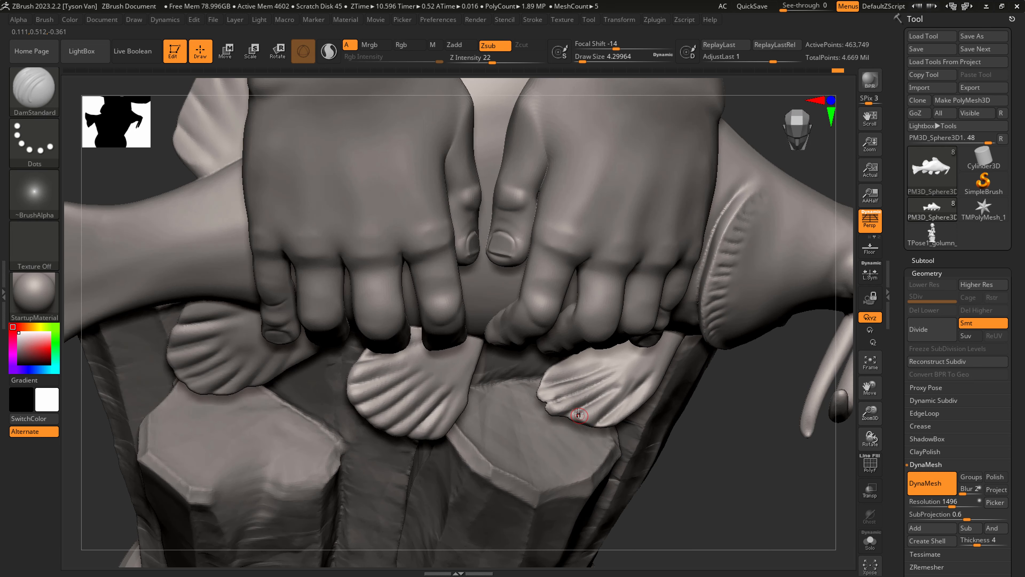
drag(582, 406, 627, 378)
key(bracketright)
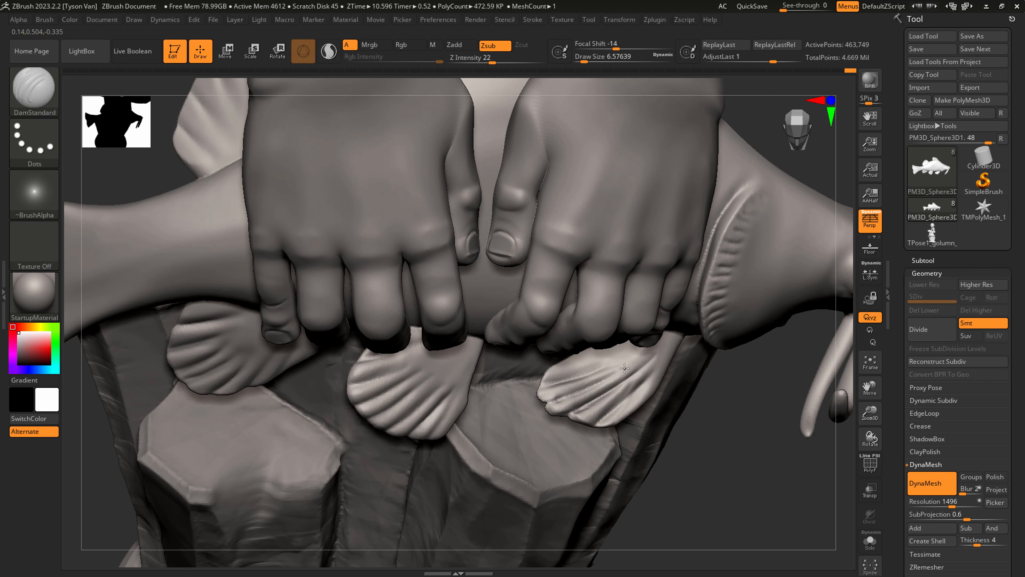
key(ctrl+z)
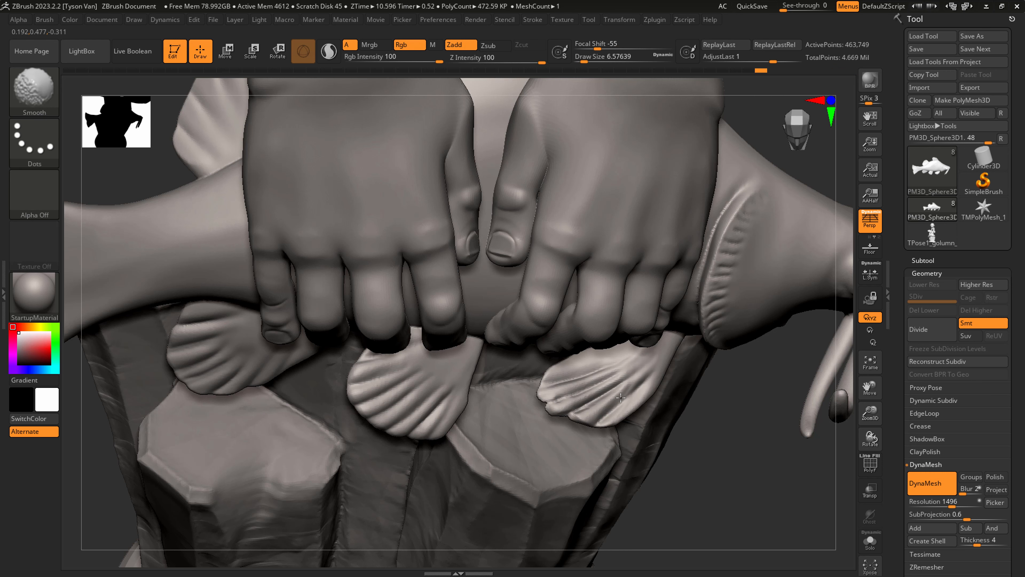
Save the full Gollum and catfish sculpt.
scroll(637, 355, down, 10)
right_drag(614, 402, 537, 404)
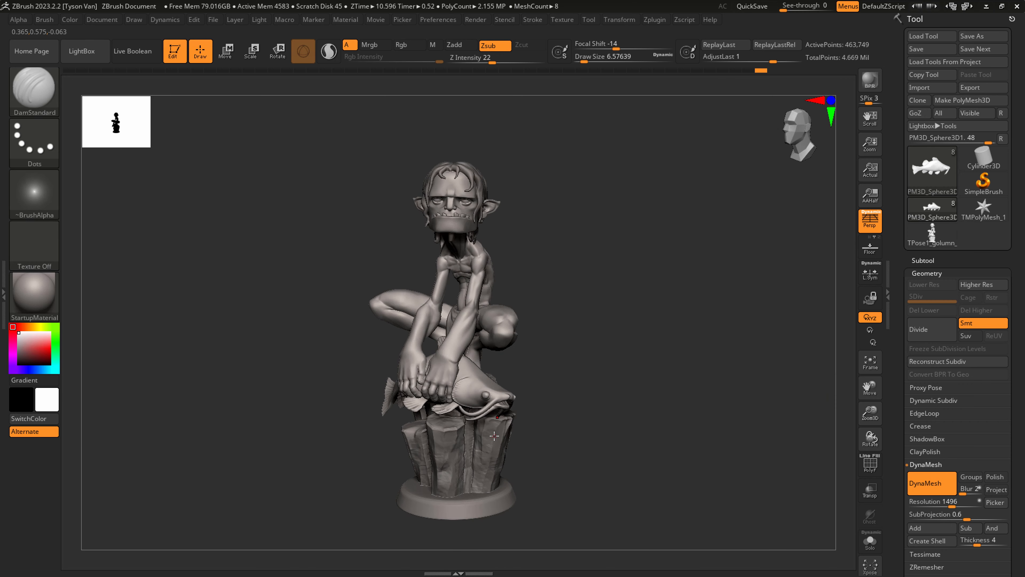
click(929, 49)
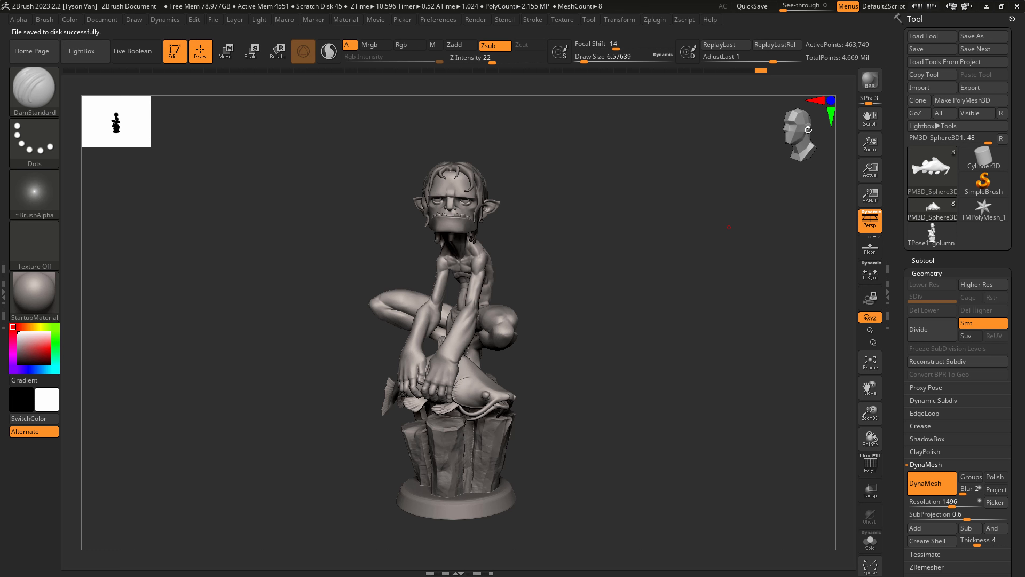
Render the whole sculpt with BPR from a near-front view.
alt+right_drag(613, 334, 681, 303)
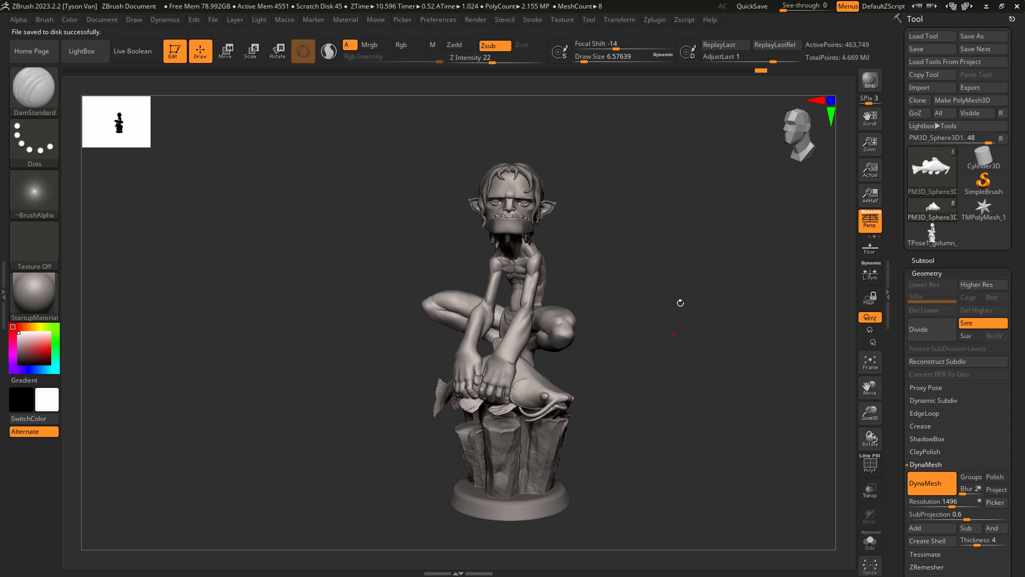
right_drag(652, 334, 650, 336)
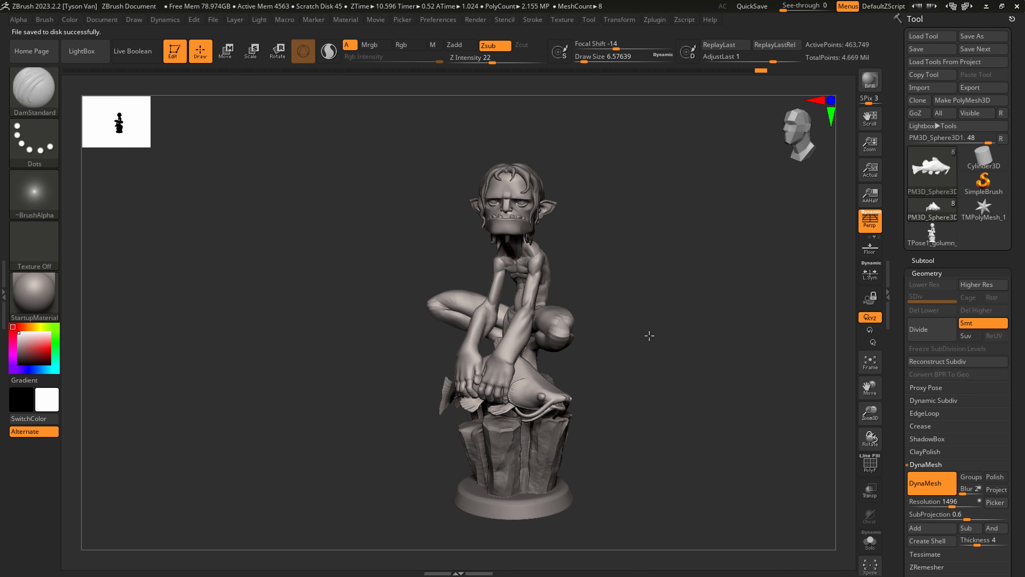
click(870, 83)
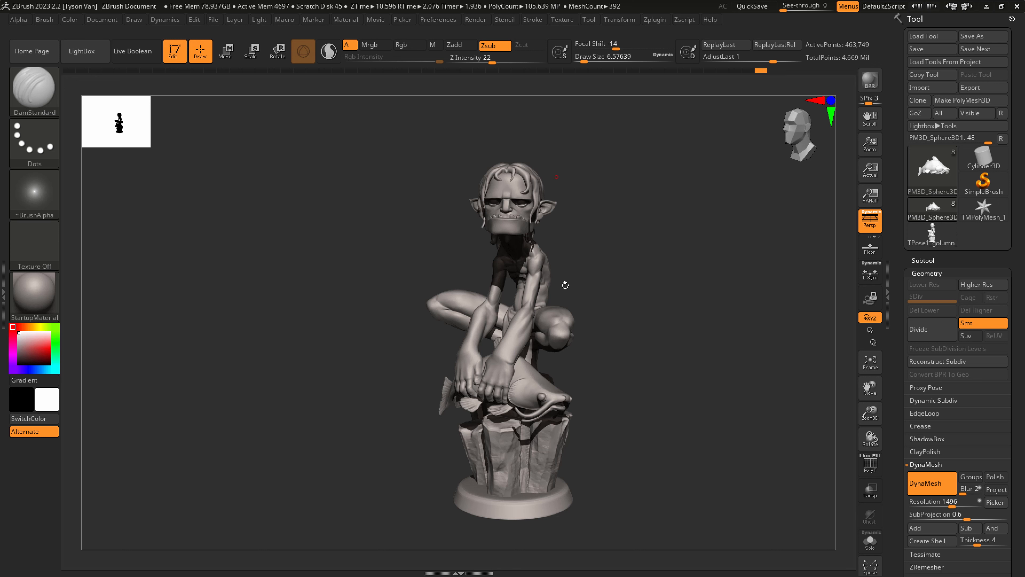
Increase the BPR shadow angle and render the sculpt again.
click(473, 21)
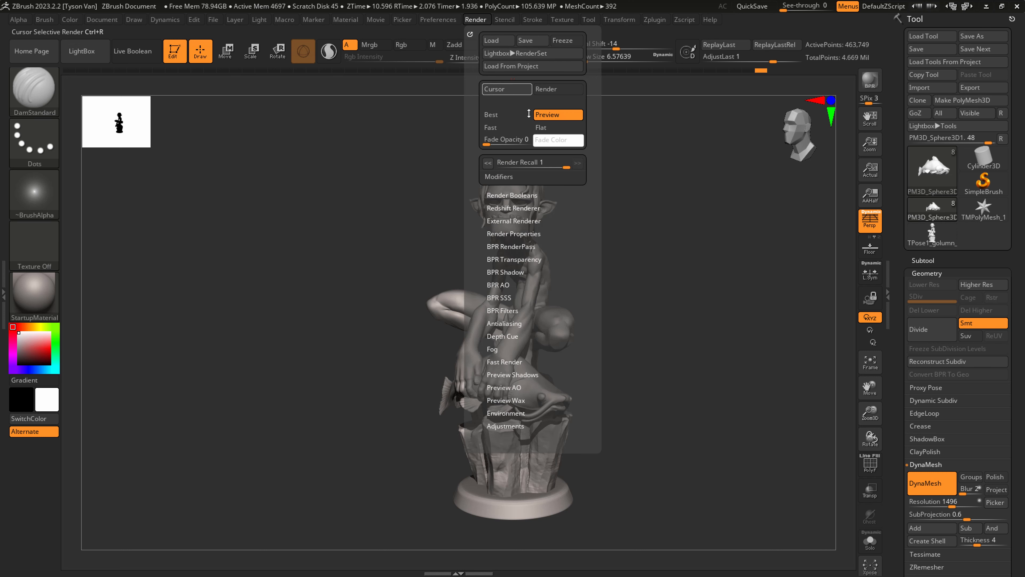
click(515, 271)
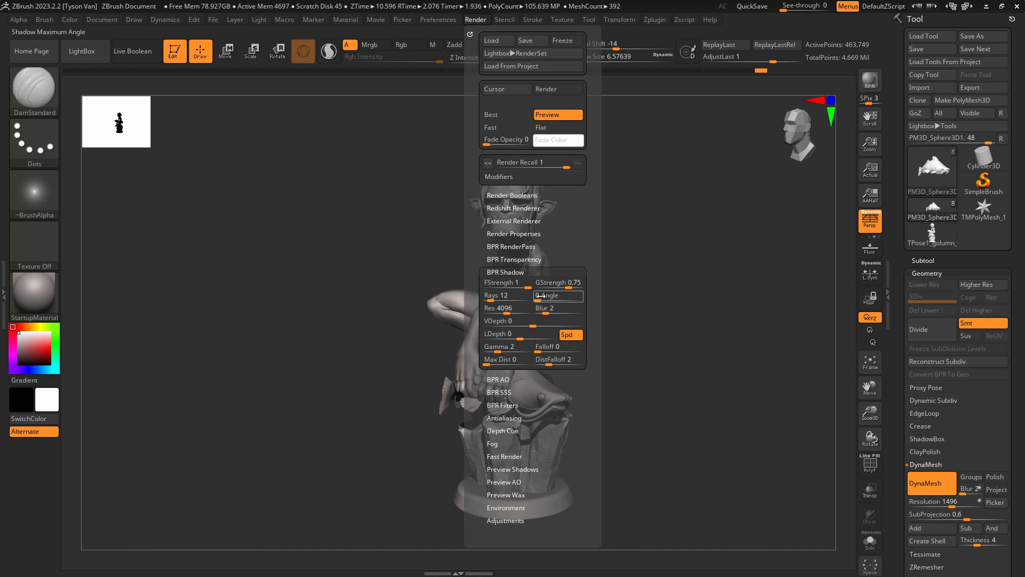
drag(541, 296, 573, 284)
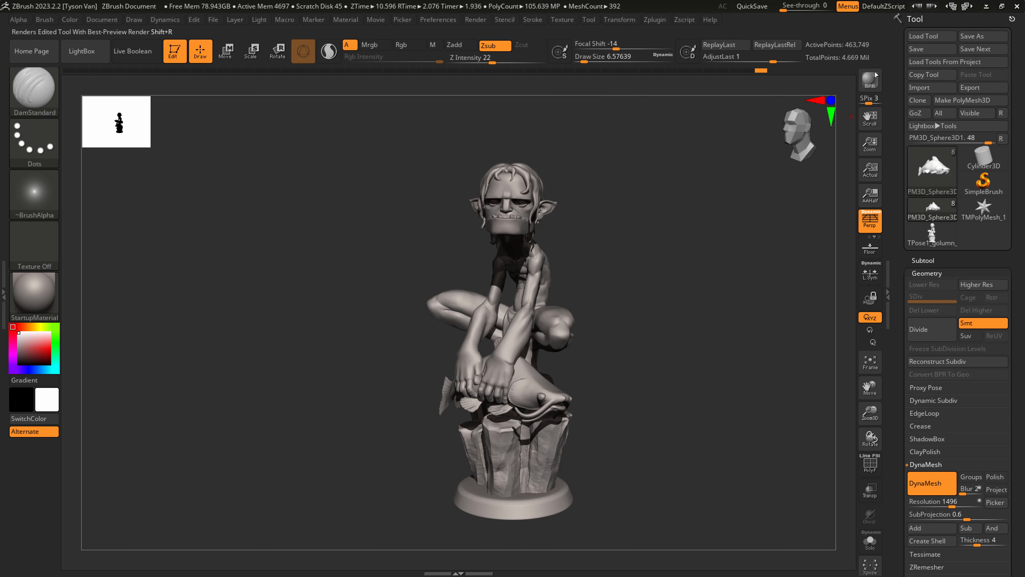
click(871, 81)
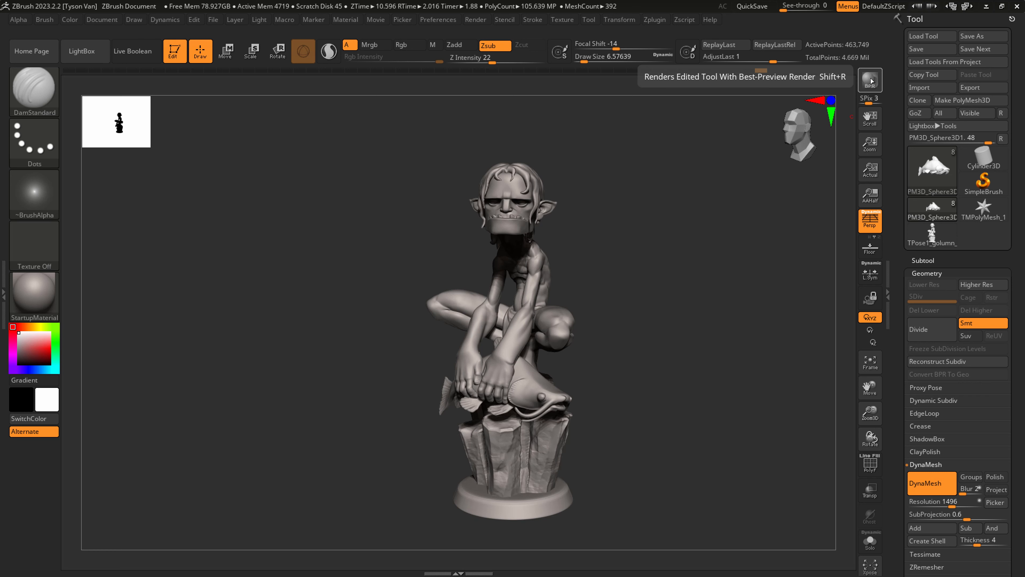
Turn the sculpt to a three-quarter view of Gollum's left side and render it with BPR.
drag(626, 348, 609, 359)
click(870, 79)
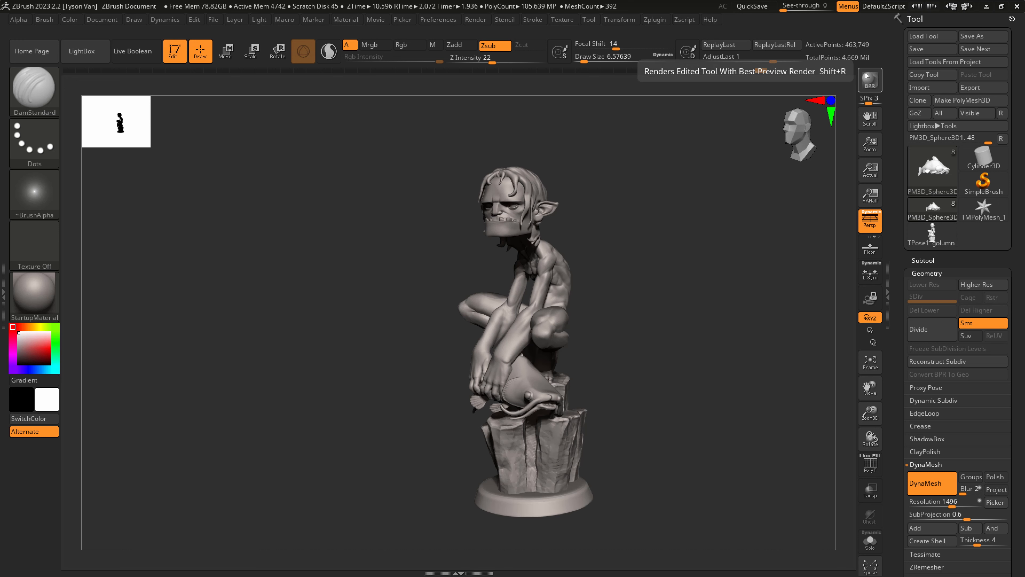
click(476, 20)
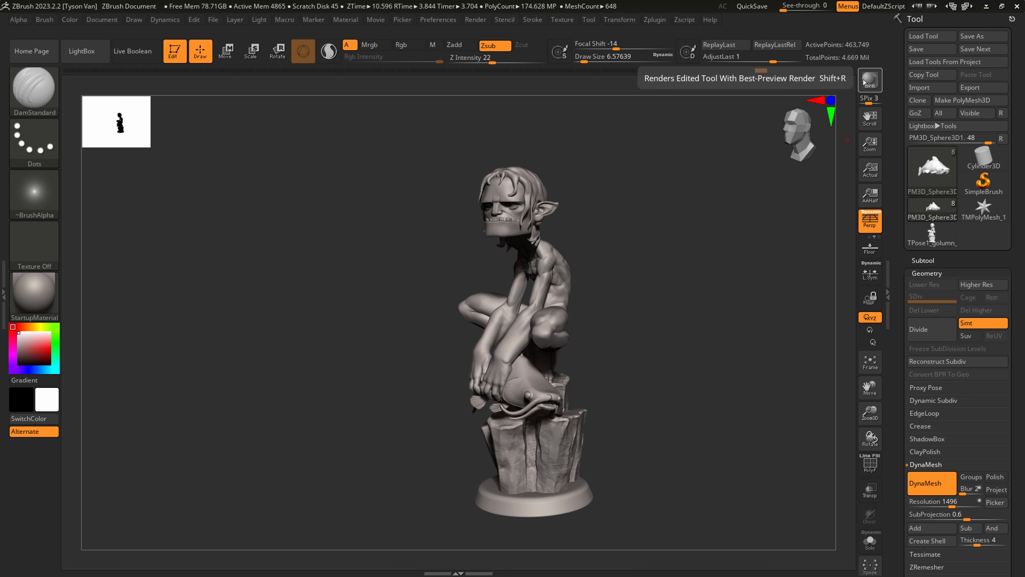
click(475, 20)
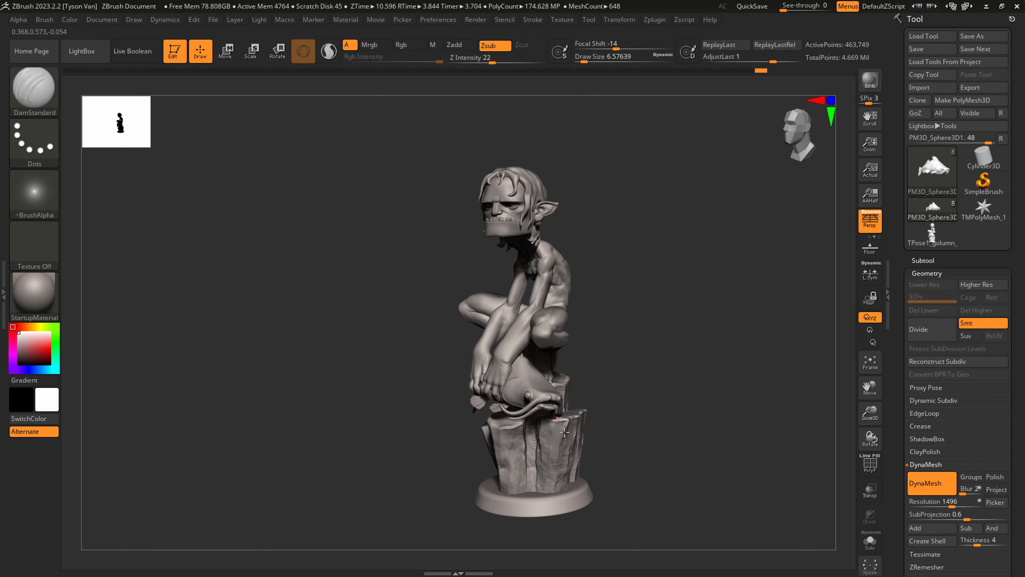
Select Gollum's body and pull the right knee outward with SnakeHook at a draw size of about 49.
mouse_move(565, 431)
right_down()
mouse_move(589, 428)
mouse_move(543, 450)
right_up()
alt+click(457, 320)
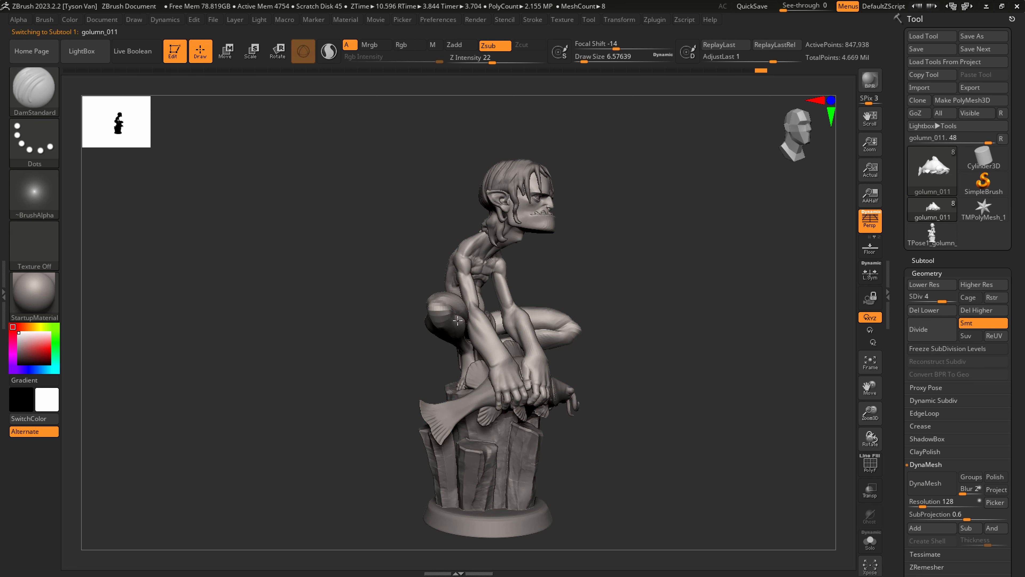
ctrl+right_drag(458, 320, 473, 336)
key(b)
key(s)
key(h)
key(s)
mouse_move(443, 317)
mouse_down()
mouse_move(457, 318)
mouse_move(416, 316)
mouse_up()
right_drag(601, 343, 671, 346)
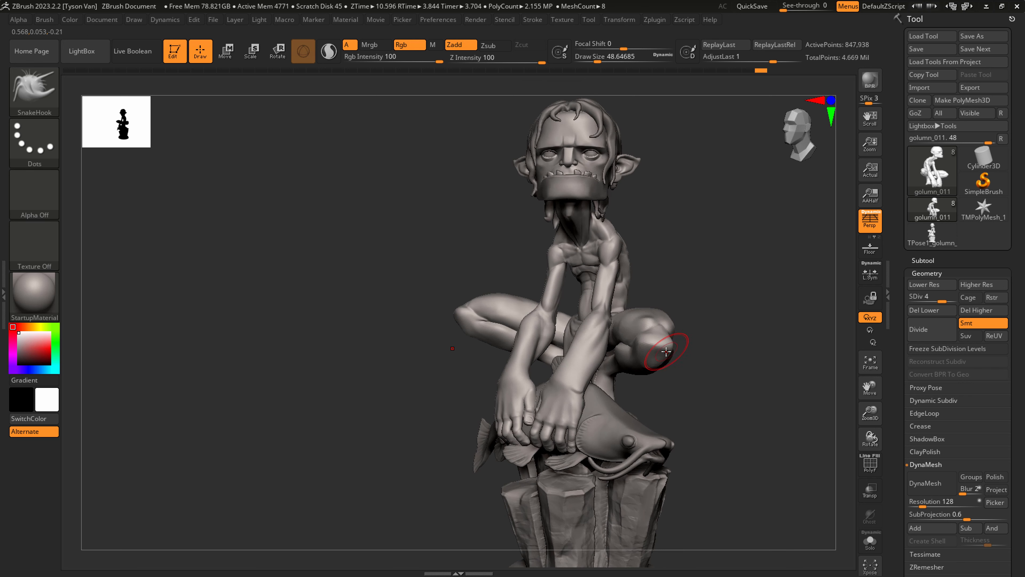
Reshape Gollum's left knee with SnakeHook at a draw size of about 35 and smooth its surface.
right_drag(657, 345, 661, 412)
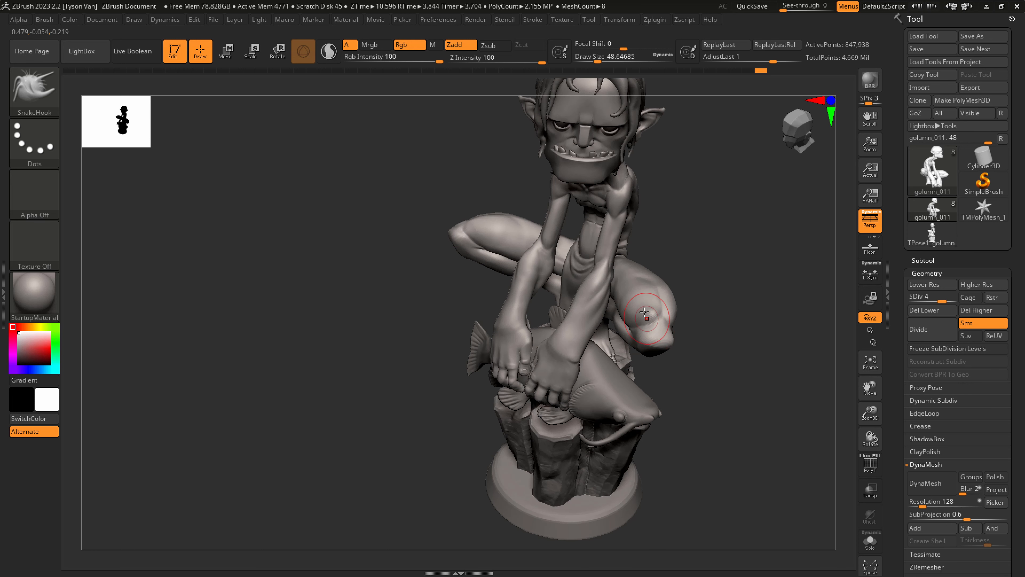
key(s)
click(639, 311)
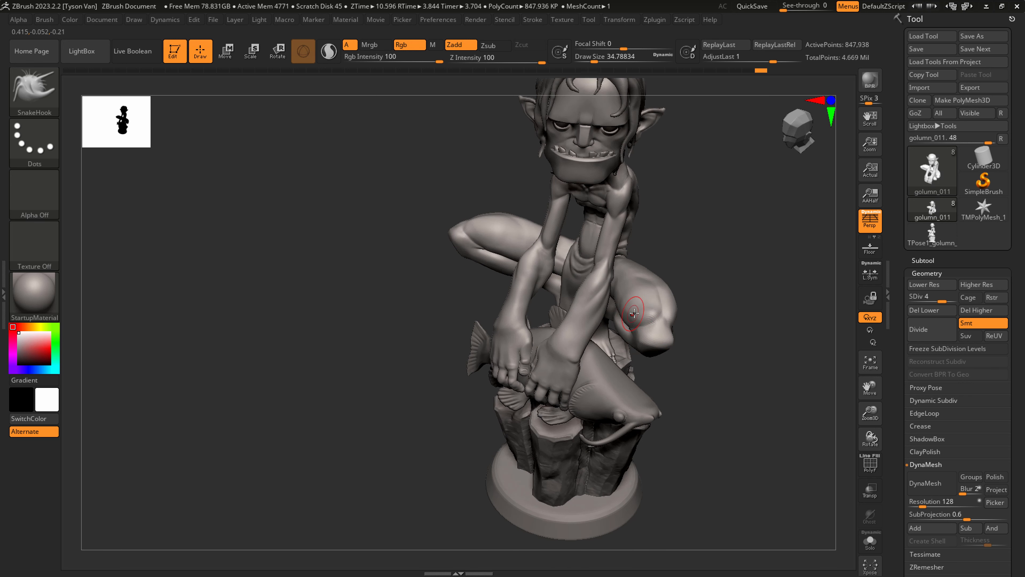
key(shift)
right_drag(654, 294, 669, 297)
key(shift)
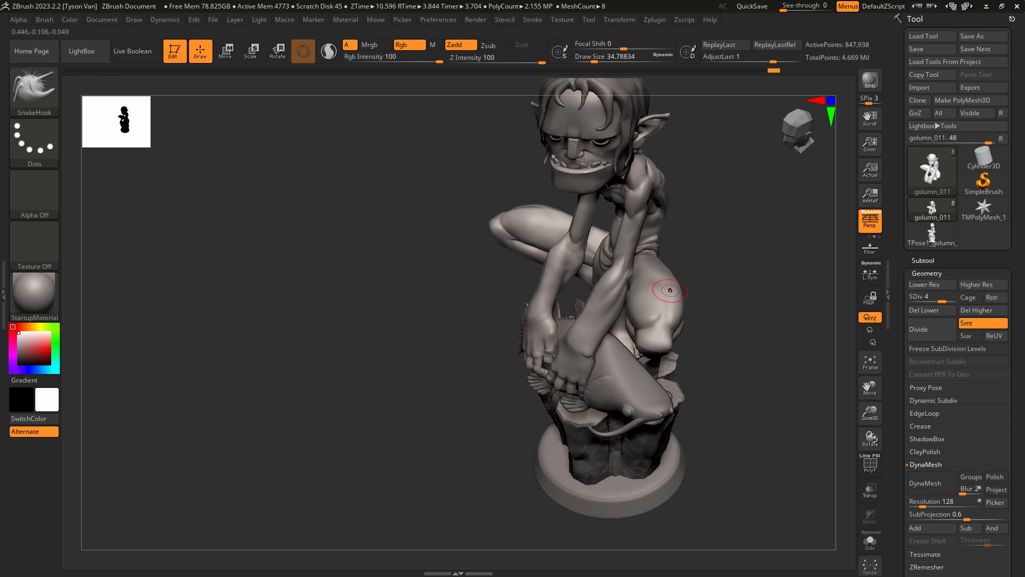
key(s)
drag(669, 290, 667, 276)
mouse_move(665, 275)
right_down()
mouse_move(662, 288)
mouse_move(662, 270)
right_up()
Lower Gollum's body to subdivision level 1 and enable posable symmetry.
key(b)
key(d)
key(s)
key(shift+d)
key(shift+d)
key(shift+d)
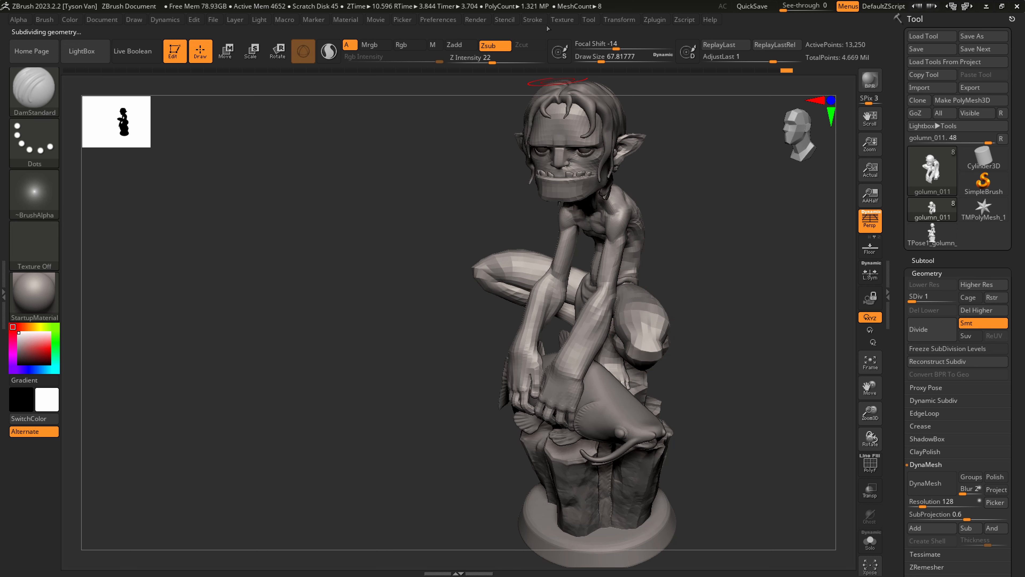
click(618, 20)
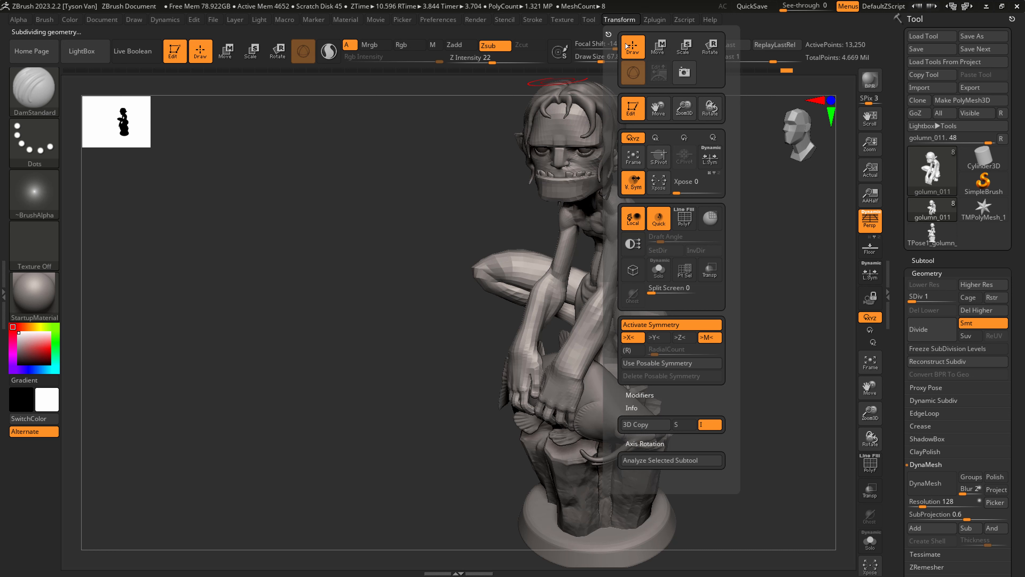
click(672, 366)
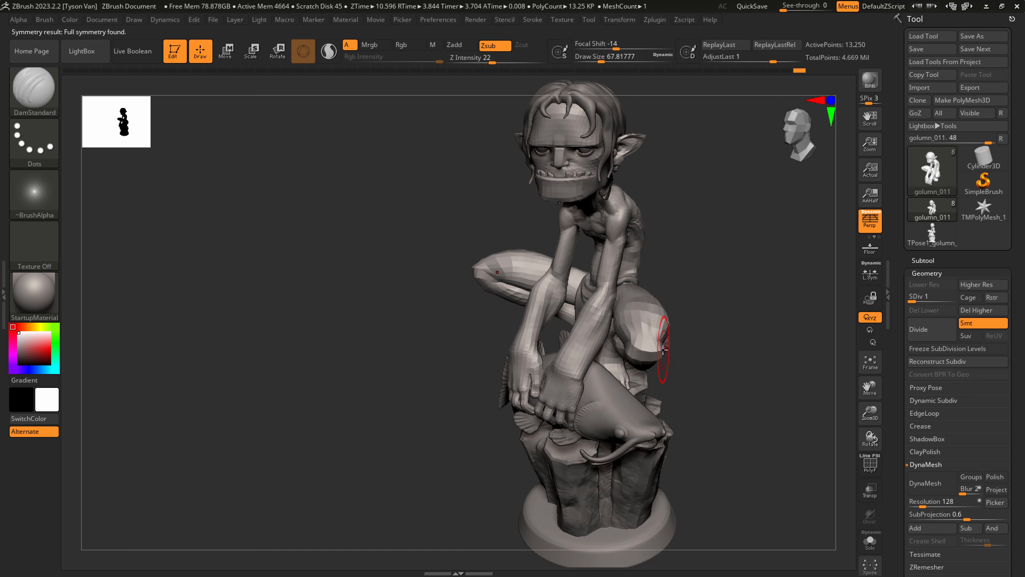
Switch to the SnakeHook brush and raise Gollum's body back to subdivision level 5.
key(b)
key(s)
key(h)
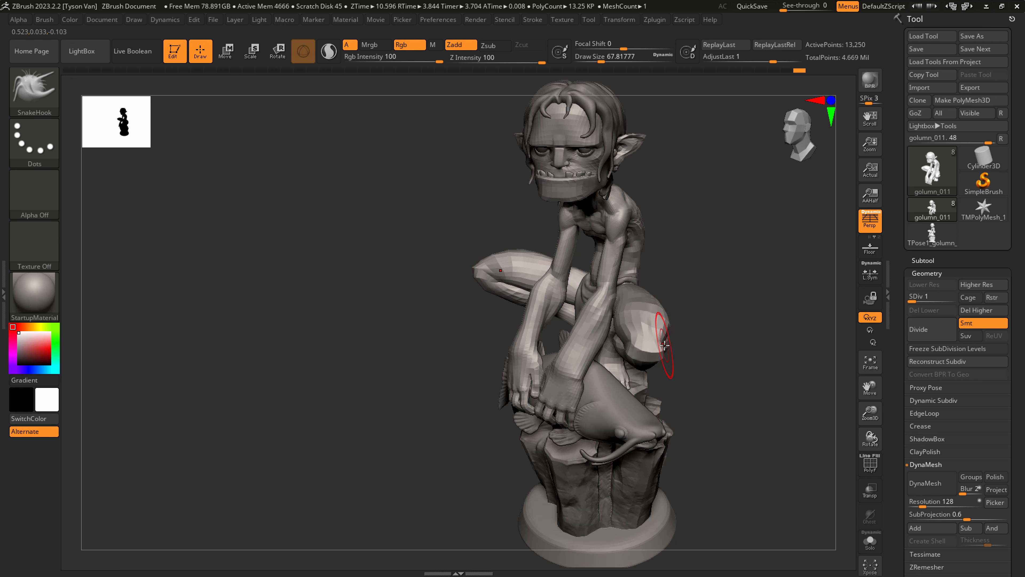
right_drag(664, 344, 656, 342)
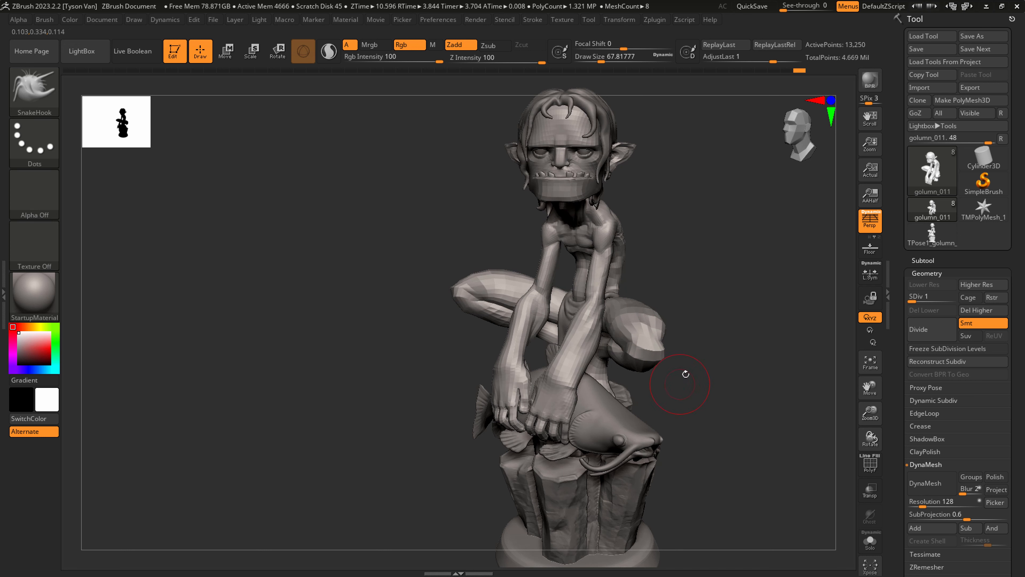
key(ctrl+d)
key(ctrl+d)
key(ctrl+d)
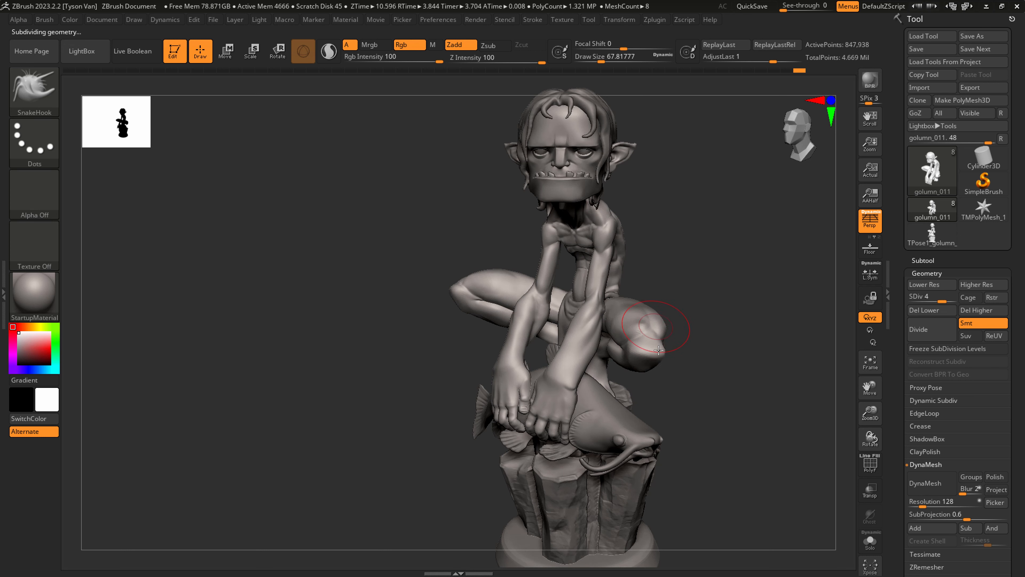
key(ctrl+d)
mouse_move(641, 351)
right_down()
mouse_move(654, 348)
mouse_move(526, 379)
mouse_move(533, 367)
right_up()
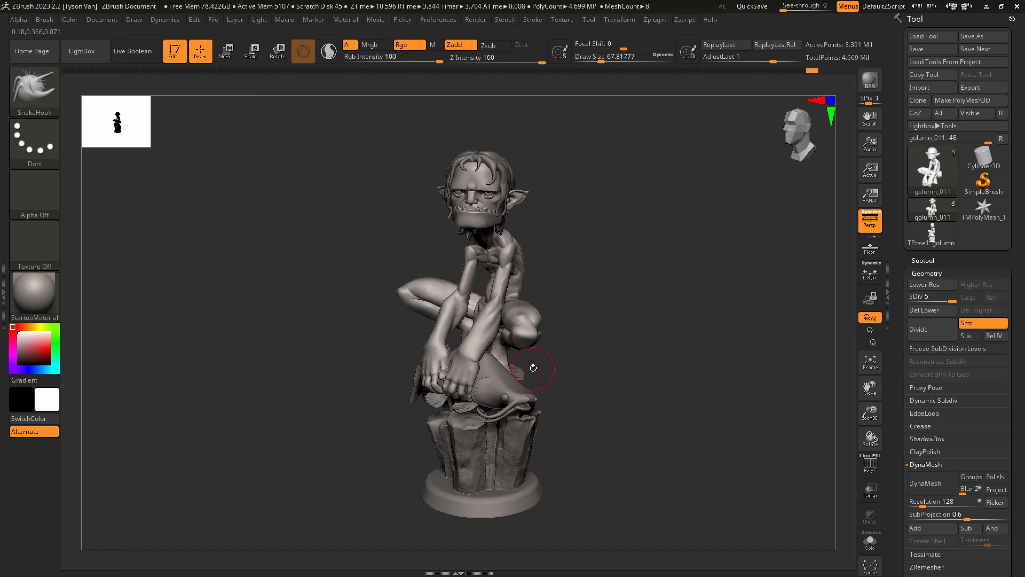
Select the catfish and examine the whole sculpt's pose and silhouette from front and three-quarter views.
alt+click(497, 383)
mouse_move(497, 382)
right_down()
mouse_move(480, 462)
mouse_move(498, 466)
right_up()
mouse_move(505, 475)
right_down()
mouse_move(472, 473)
mouse_move(504, 469)
right_up()
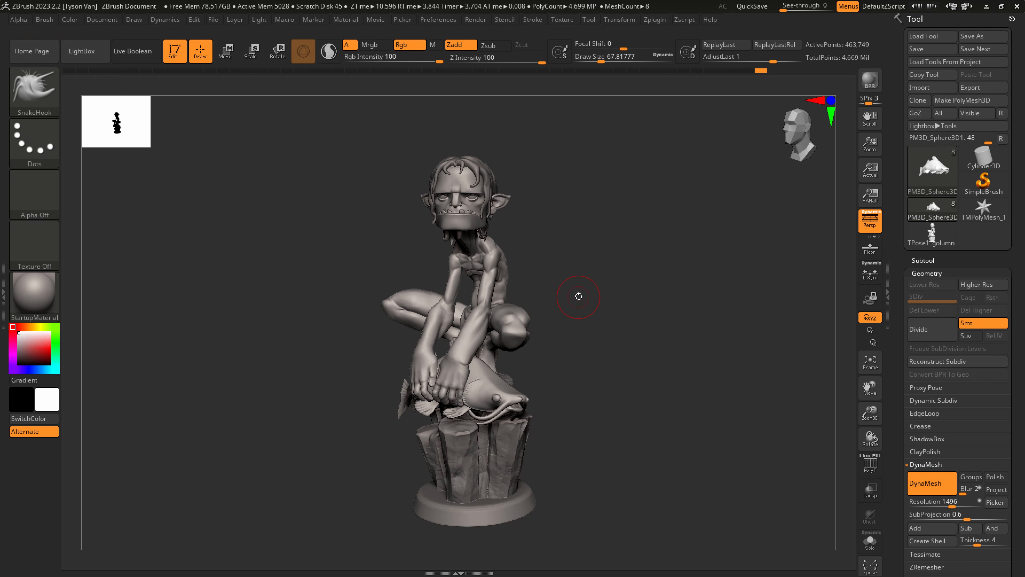
mouse_move(551, 302)
right_down()
mouse_move(578, 337)
mouse_move(589, 335)
mouse_move(550, 260)
right_up()
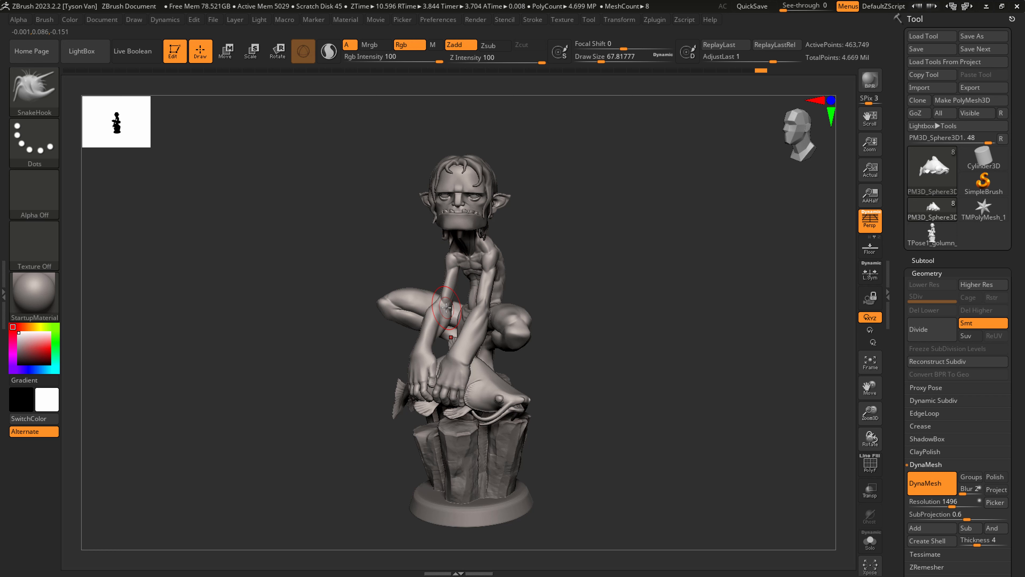
mouse_move(569, 357)
mouse_down()
mouse_move(599, 369)
mouse_move(525, 340)
mouse_move(507, 346)
mouse_up()
mouse_move(507, 347)
right_down()
mouse_move(509, 374)
mouse_move(548, 338)
mouse_move(552, 289)
mouse_move(482, 344)
mouse_move(509, 346)
right_up()
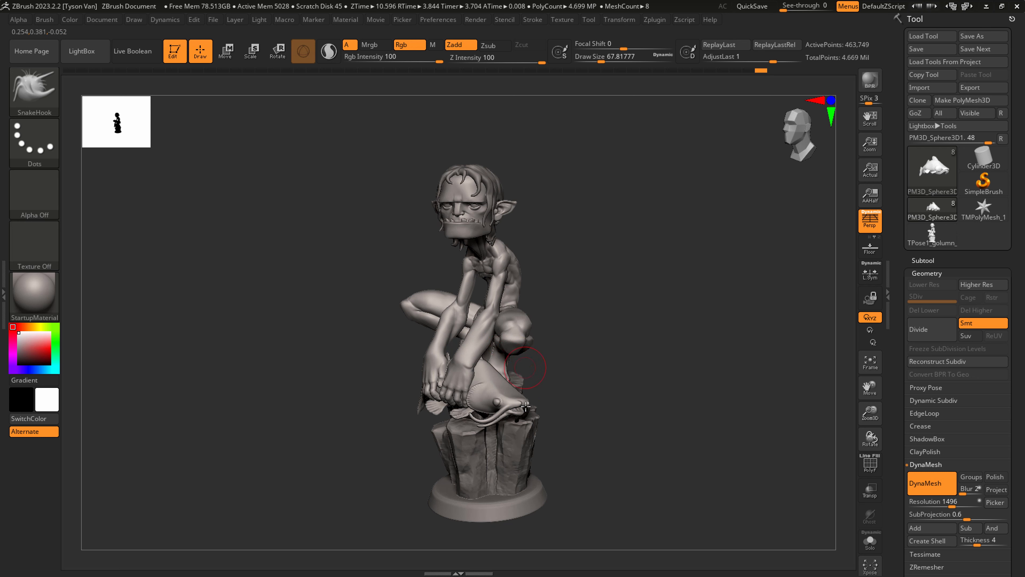
right_drag(525, 406, 573, 453)
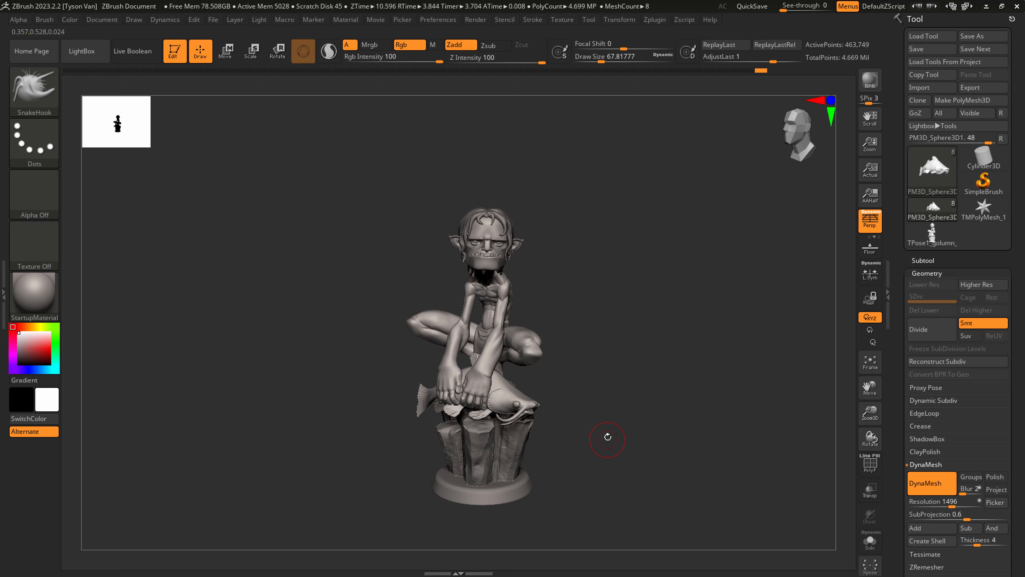
right_drag(608, 437, 589, 407)
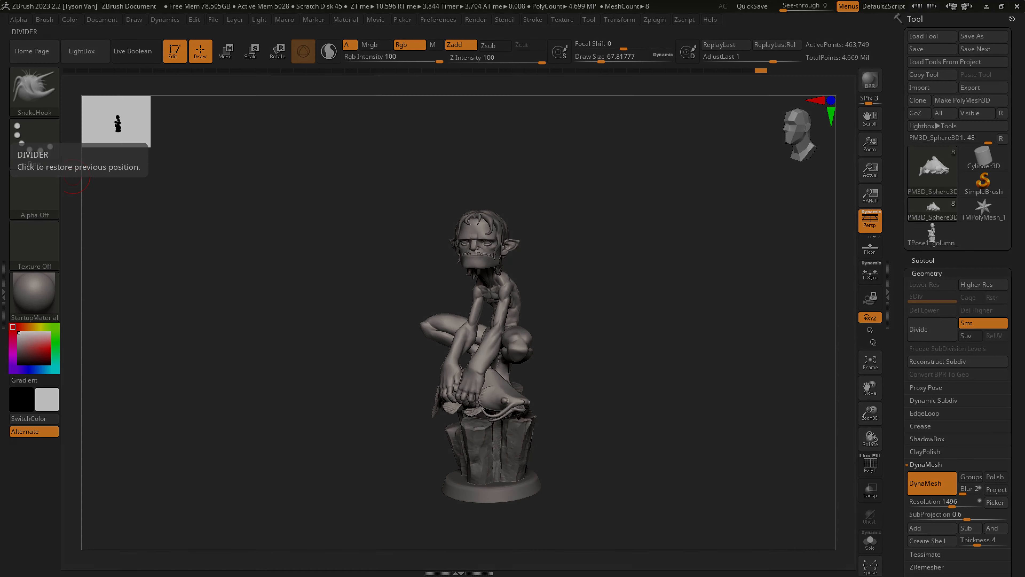